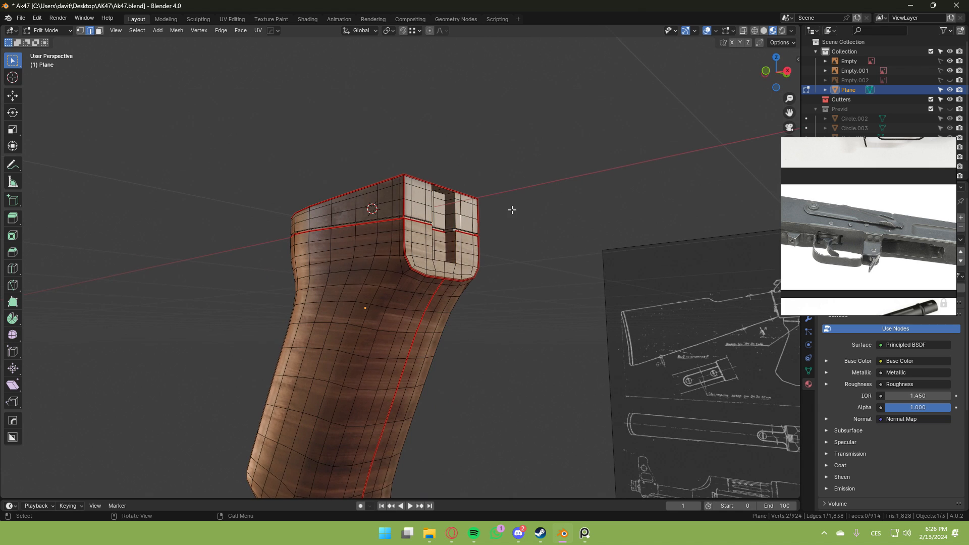
Inspect the wooden grip, and view the blueprint's receiver area from the front.
{"action": "key", "text": "Tab"}
{"action": "middle_click_drag", "start_coordinate": [499, 205], "coordinate": [511, 171]}
{"action": "scroll", "coordinate": [404, 250], "scroll_direction": "down", "scroll_amount": 3}
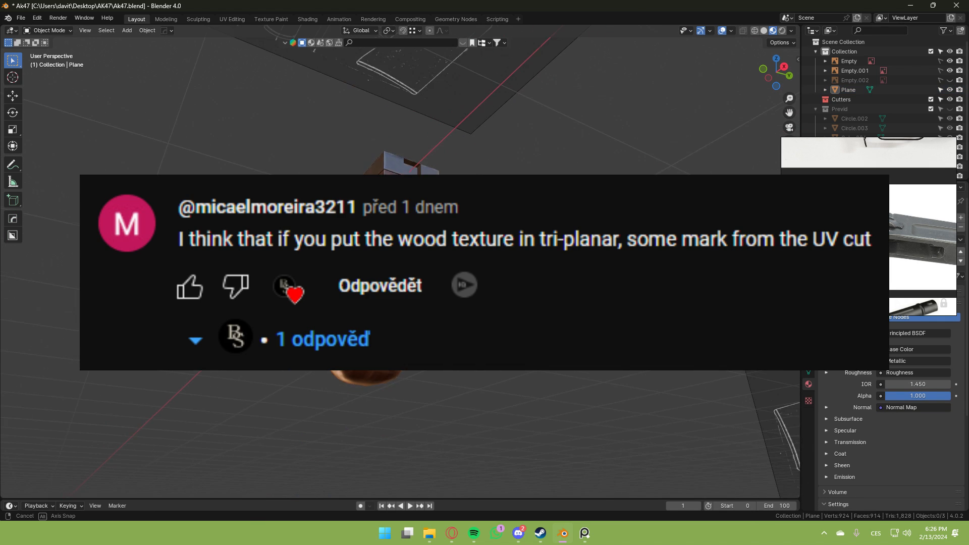
{"action": "middle_click_drag", "start_coordinate": [374, 144], "coordinate": [373, 154]}
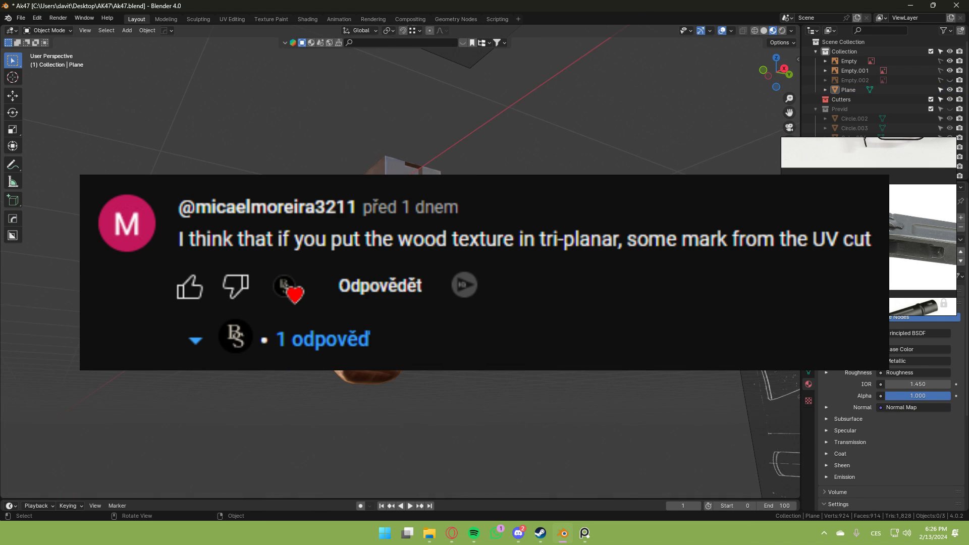
{"action": "middle_click_drag", "start_coordinate": [323, 212], "coordinate": [391, 222]}
{"action": "left_click_drag", "start_coordinate": [345, 146], "coordinate": [442, 262]}
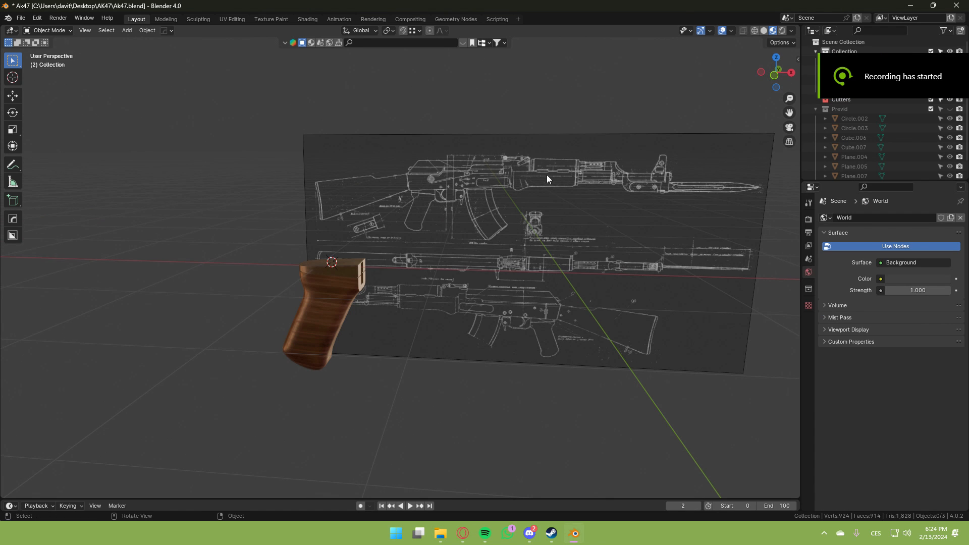
{"action": "mouse_move", "coordinate": [577, 218]}
{"action": "middle_mouse_down"}
{"action": "mouse_move", "coordinate": [563, 250]}
{"action": "mouse_move", "coordinate": [480, 251]}
{"action": "mouse_move", "coordinate": [559, 263]}
{"action": "mouse_move", "coordinate": [581, 199]}
{"action": "middle_mouse_up"}
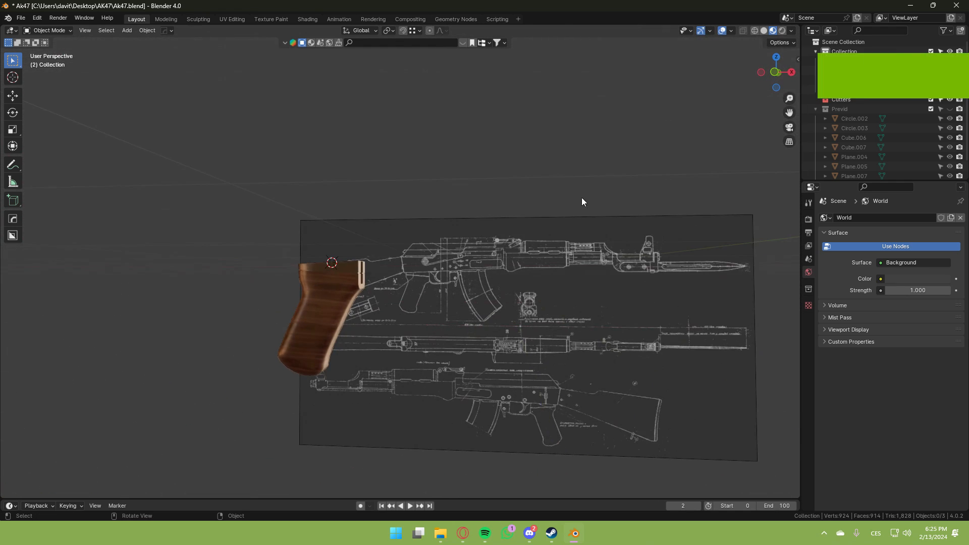
{"action": "left_click", "coordinate": [768, 76]}
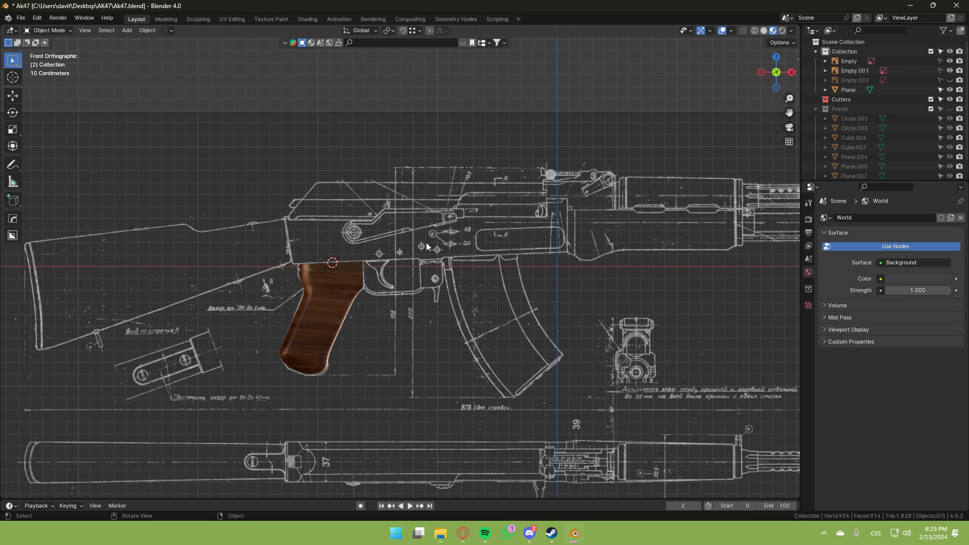
{"action": "left_click_drag", "start_coordinate": [434, 232], "coordinate": [566, 423]}
{"action": "left_click_drag", "start_coordinate": [367, 244], "coordinate": [508, 368]}
{"action": "left_click_drag", "start_coordinate": [445, 178], "coordinate": [487, 195]}
Open the PureRef reference board from the desktop's AK47 folder and place its window over the side of the 3D scene.
{"action": "key", "text": "super+d"}
{"action": "double_click", "coordinate": [66, 127]}
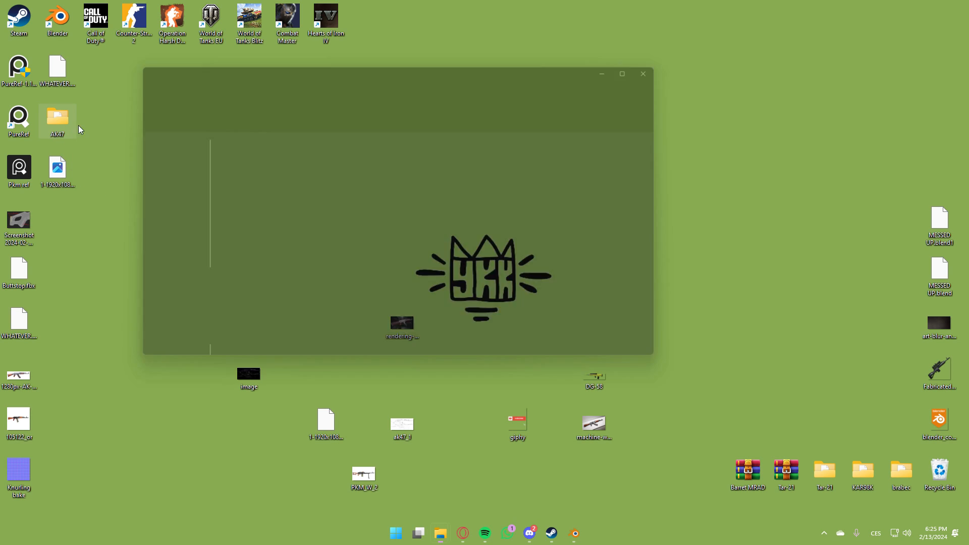
{"action": "double_click", "coordinate": [238, 178]}
{"action": "right_click_drag", "start_coordinate": [917, 165], "coordinate": [889, 248]}
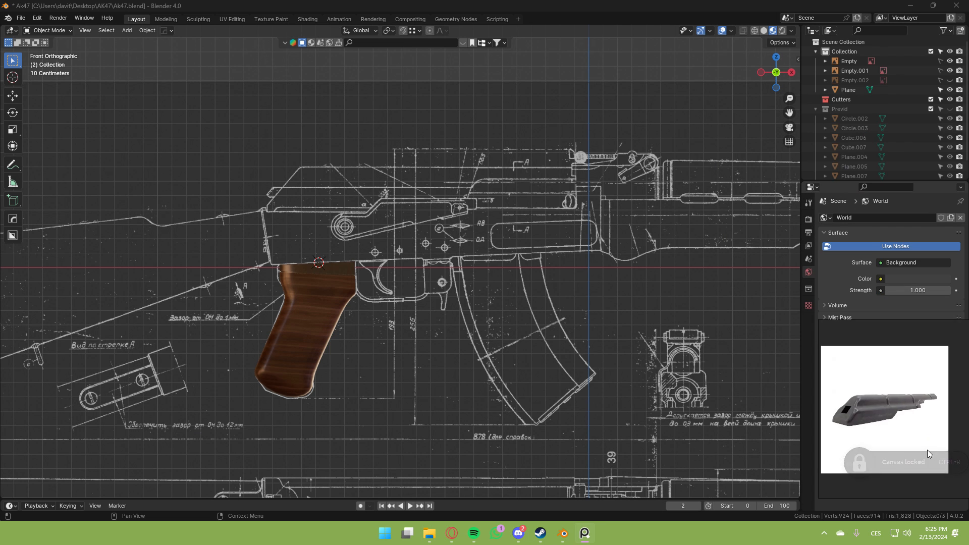
Examine the receiver, trigger guard and dust cover photos on the reference board.
{"action": "scroll", "coordinate": [909, 256], "scroll_direction": "down", "scroll_amount": 6}
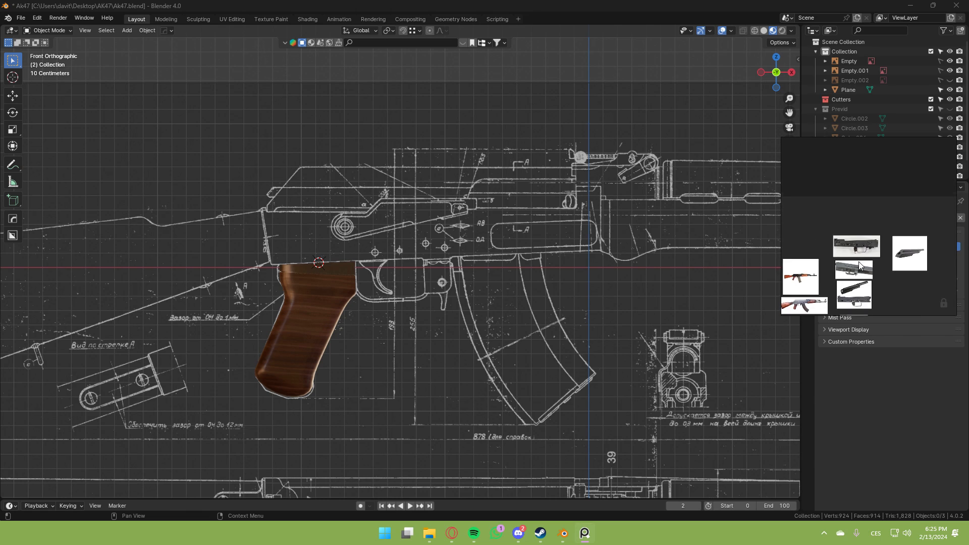
{"action": "middle_click_drag", "start_coordinate": [858, 270], "coordinate": [869, 217]}
{"action": "scroll", "coordinate": [870, 216], "scroll_direction": "up", "scroll_amount": 6}
{"action": "scroll", "coordinate": [861, 202], "scroll_direction": "down", "scroll_amount": 4}
{"action": "middle_click_drag", "start_coordinate": [857, 283], "coordinate": [868, 183]}
{"action": "scroll", "coordinate": [868, 183], "scroll_direction": "up", "scroll_amount": 5}
{"action": "scroll", "coordinate": [847, 224], "scroll_direction": "up", "scroll_amount": 3}
{"action": "middle_click_drag", "start_coordinate": [804, 261], "coordinate": [819, 239]}
{"action": "scroll", "coordinate": [841, 202], "scroll_direction": "up", "scroll_amount": 2}
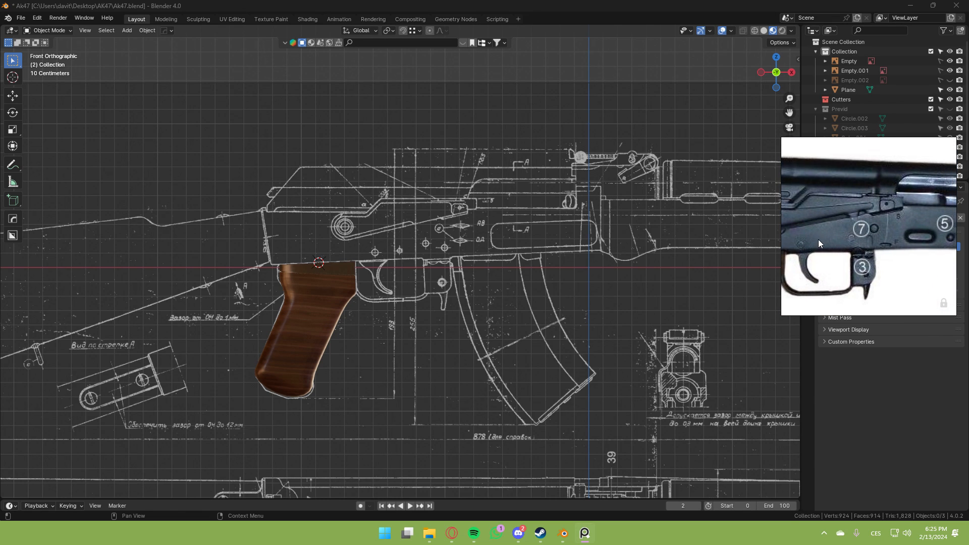
{"action": "scroll", "coordinate": [822, 231], "scroll_direction": "down", "scroll_amount": 5}
{"action": "middle_click_drag", "start_coordinate": [904, 192], "coordinate": [811, 312]}
{"action": "middle_click_drag", "start_coordinate": [916, 220], "coordinate": [813, 311]}
{"action": "middle_click_drag", "start_coordinate": [945, 146], "coordinate": [874, 265]}
{"action": "scroll", "coordinate": [855, 229], "scroll_direction": "up", "scroll_amount": 2}
{"action": "scroll", "coordinate": [853, 225], "scroll_direction": "down", "scroll_amount": 4}
{"action": "scroll", "coordinate": [853, 225], "scroll_direction": "up", "scroll_amount": 1}
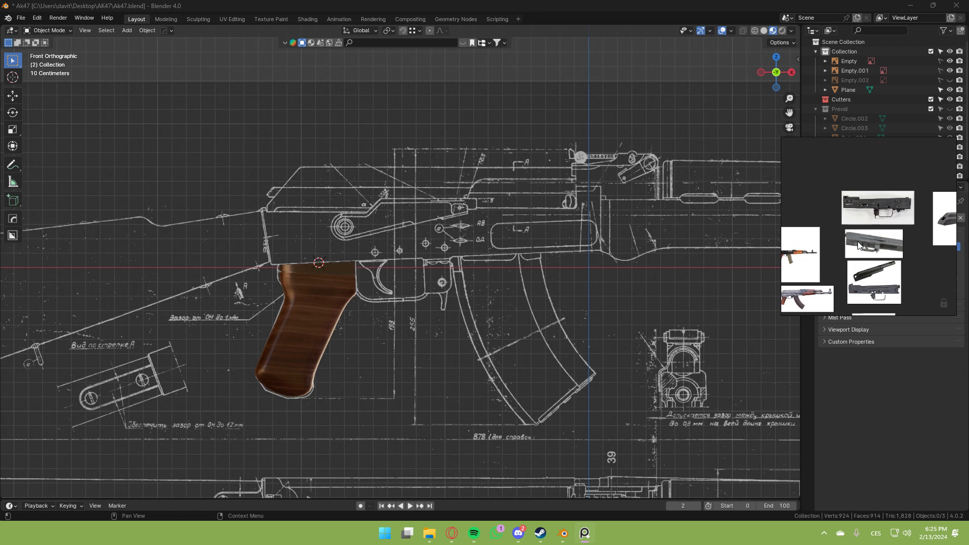
{"action": "scroll", "coordinate": [357, 225], "scroll_direction": "up", "scroll_amount": 1}
Add a plane at the top of the grip and move its rear edge onto the receiver's lower rear corner in the blueprint.
{"action": "mouse_move", "coordinate": [228, 196]}
{"action": "left_mouse_down"}
{"action": "mouse_move", "coordinate": [251, 223]}
{"action": "mouse_move", "coordinate": [467, 255]}
{"action": "mouse_move", "coordinate": [629, 260]}
{"action": "left_mouse_up"}
{"action": "key", "text": "shift+a"}
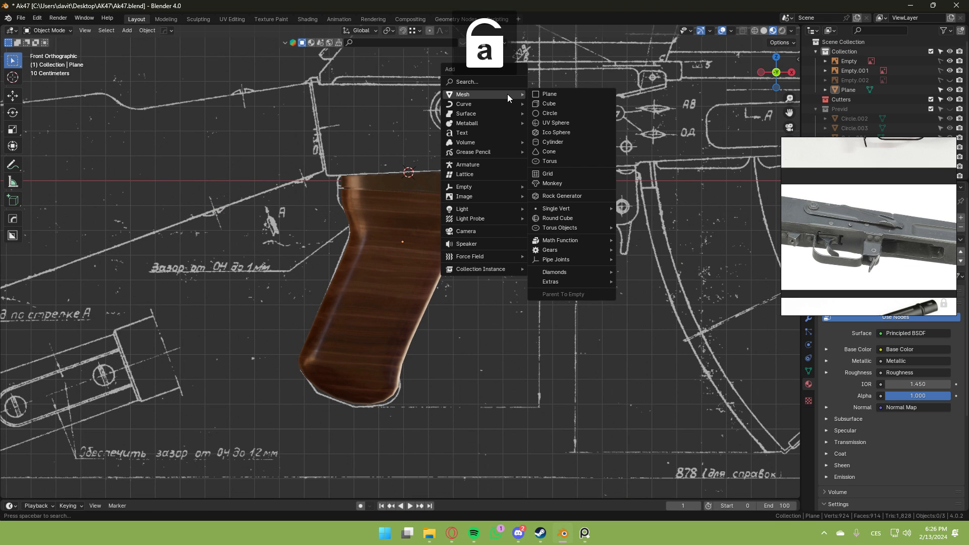
{"action": "left_click", "coordinate": [550, 94]}
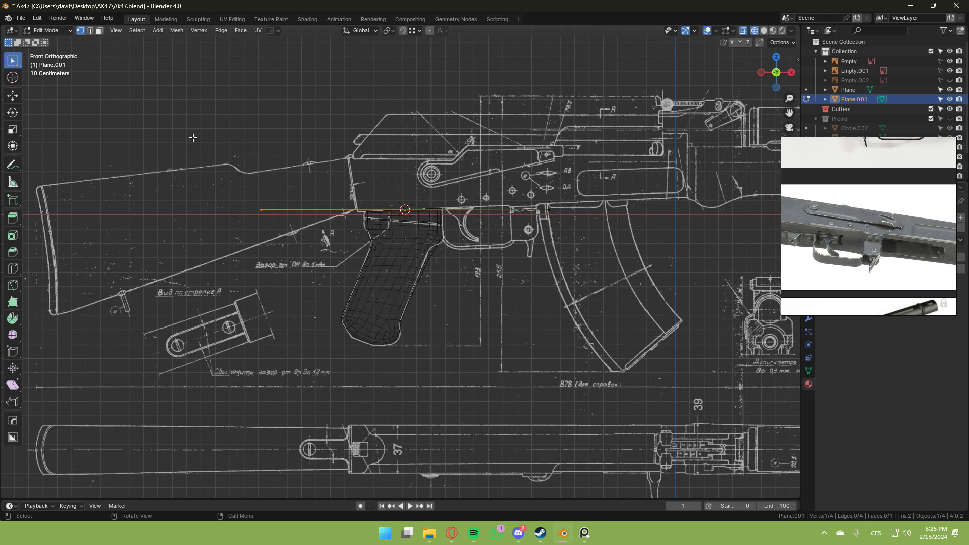
{"action": "scroll", "coordinate": [312, 215], "scroll_direction": "up", "scroll_amount": 7}
{"action": "key", "text": "g"}
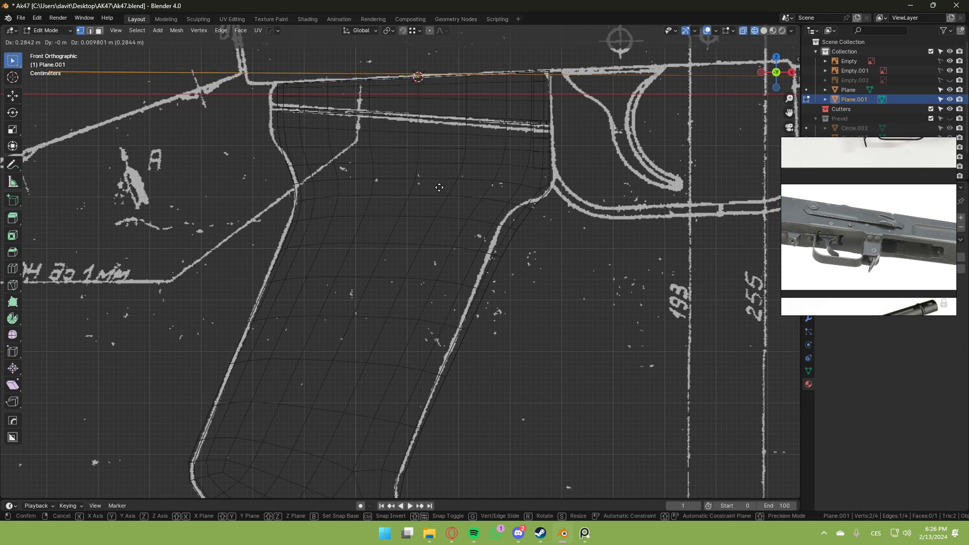
{"action": "left_click", "coordinate": [539, 212]}
{"action": "scroll", "coordinate": [398, 181], "scroll_direction": "down", "scroll_amount": 5}
{"action": "middle_click_drag", "start_coordinate": [398, 181], "coordinate": [340, 213], "text": "shift"}
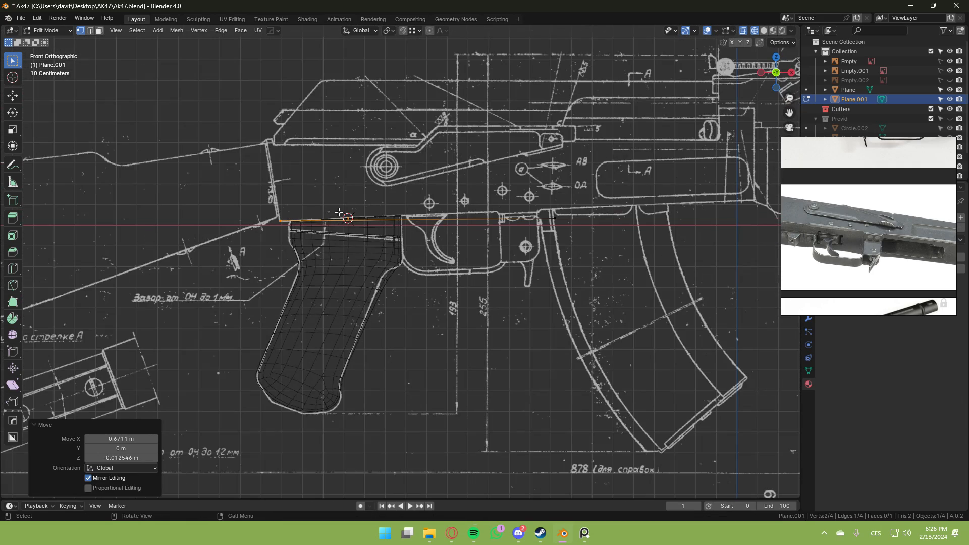
Move the plane's front edge forward along the receiver's lower line in the blueprint.
{"action": "left_click_drag", "start_coordinate": [572, 199], "coordinate": [547, 246]}
{"action": "middle_click_drag", "start_coordinate": [547, 247], "coordinate": [236, 301], "text": "shift"}
{"action": "key", "text": "g"}
{"action": "left_click", "coordinate": [438, 283]}
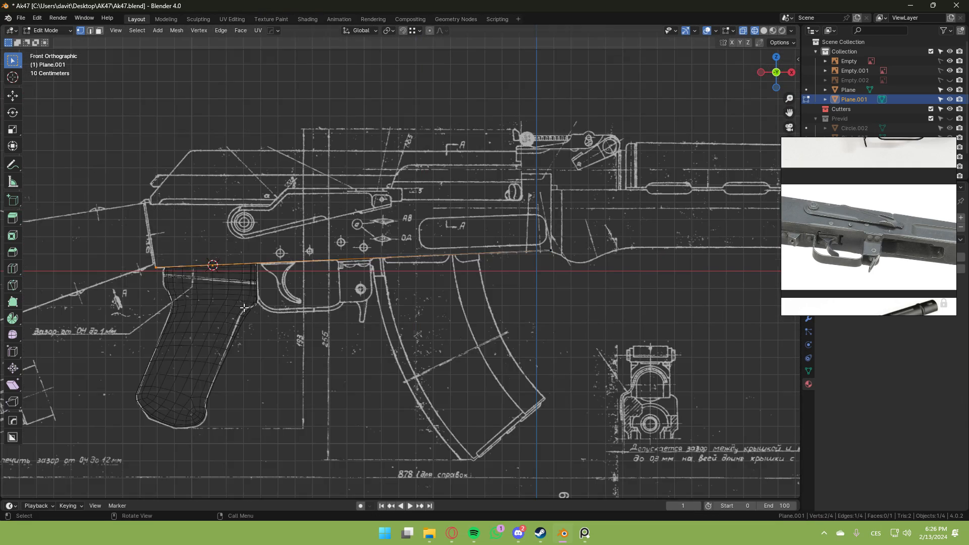
Extrude the plane's rear edge up about 0.38 m along the slanted back line of the receiver.
{"action": "key", "text": "e"}
{"action": "scroll", "coordinate": [244, 308], "scroll_direction": "up", "scroll_amount": 5}
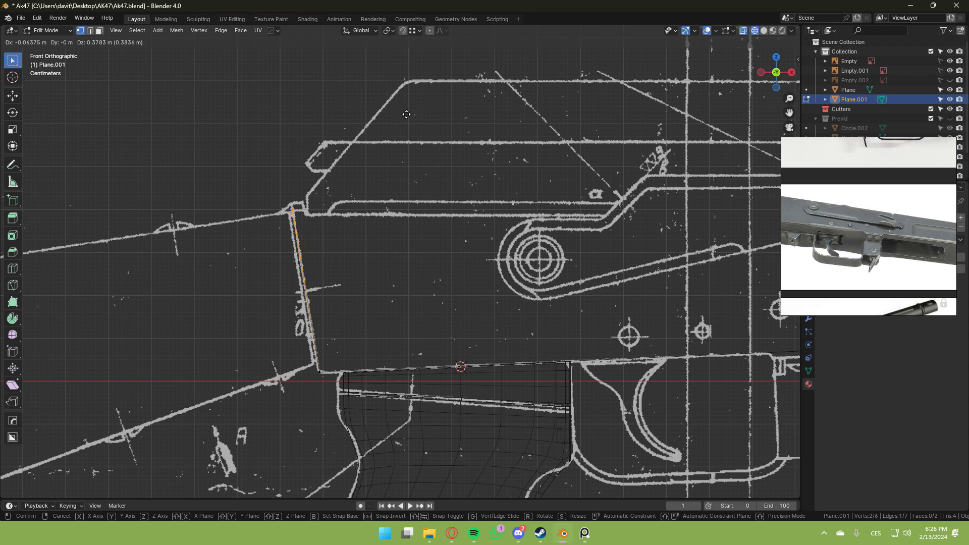
{"action": "left_click", "coordinate": [415, 127]}
{"action": "scroll", "coordinate": [356, 204], "scroll_direction": "up", "scroll_amount": 4}
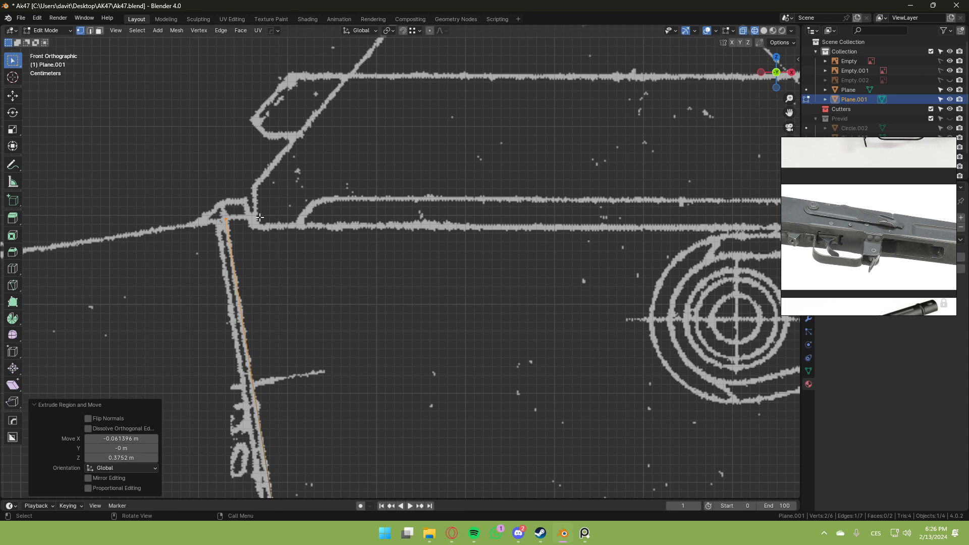
Extrude the upper rear edge about 0.03 m forward along X to form the small ledge behind the dust cover.
{"action": "key", "text": "e"}
{"action": "key", "text": "x"}
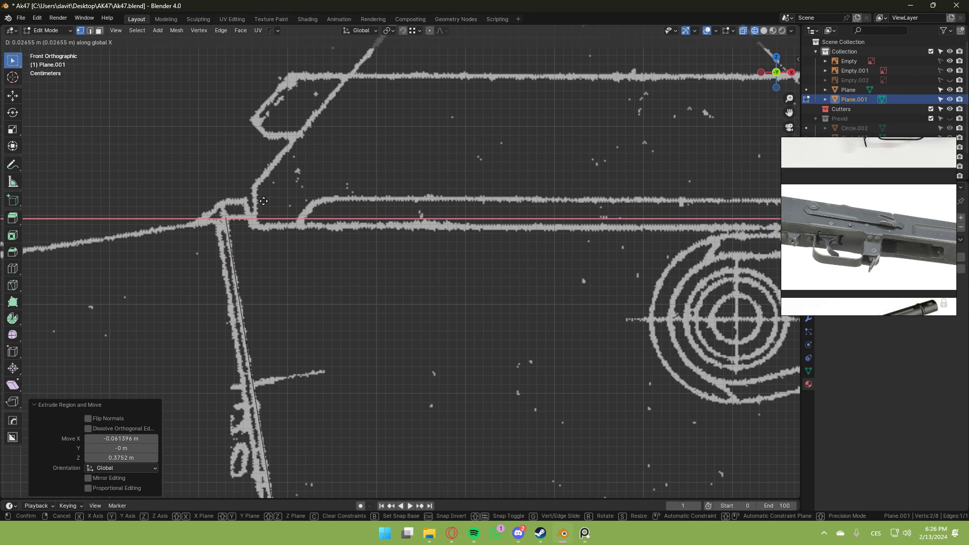
{"action": "left_click", "coordinate": [258, 200]}
{"action": "scroll", "coordinate": [303, 202], "scroll_direction": "down", "scroll_amount": 6}
{"action": "scroll", "coordinate": [346, 203], "scroll_direction": "up", "scroll_amount": 3}
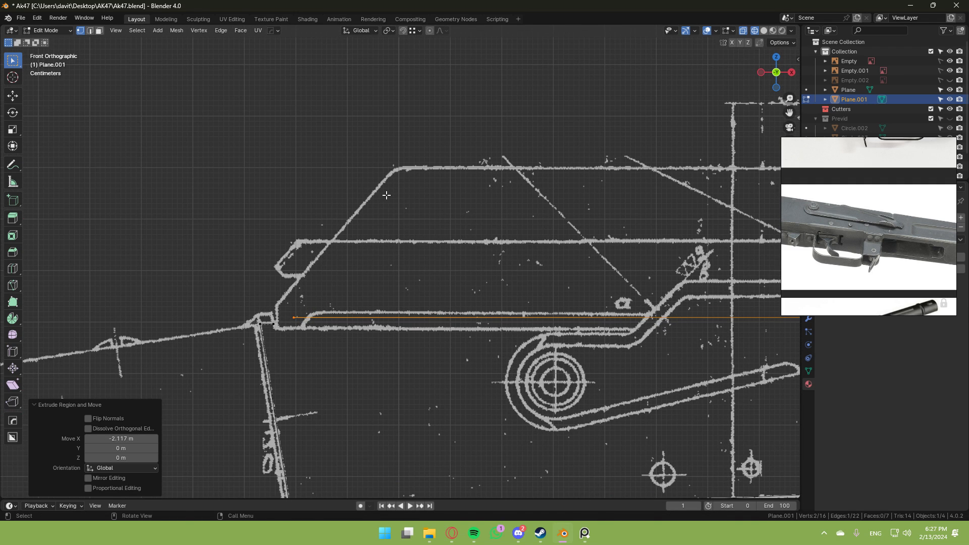
Move the top strip's rear edge onto the dust cover's lower rear corner and join it to the small ledge with a face.
{"action": "key", "text": "g"}
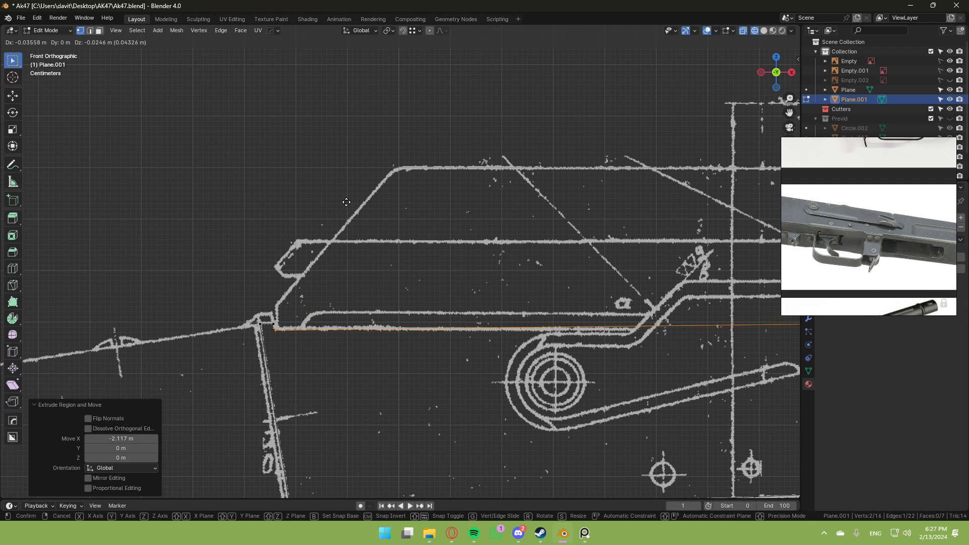
{"action": "left_click", "coordinate": [346, 202]}
{"action": "scroll", "coordinate": [300, 302], "scroll_direction": "up", "scroll_amount": 6}
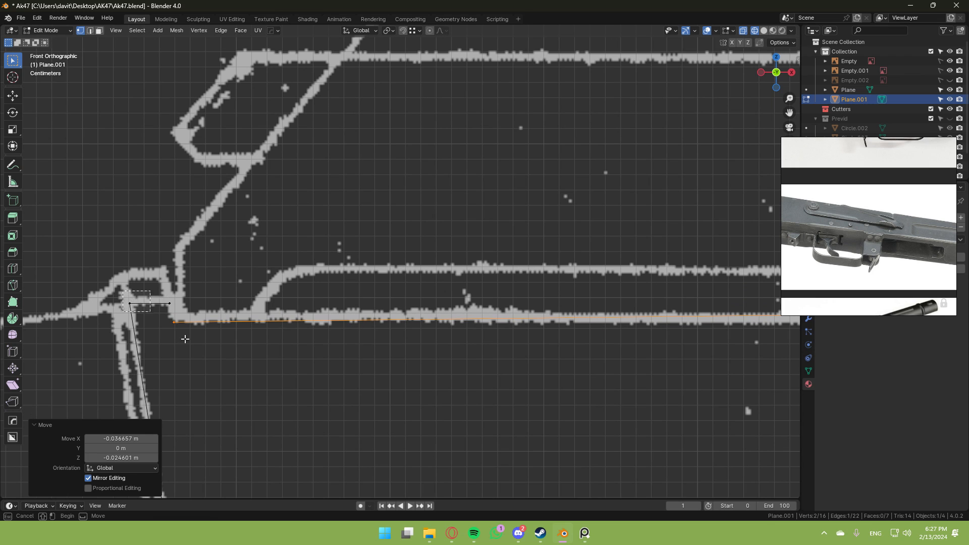
{"action": "left_click_drag", "start_coordinate": [185, 339], "coordinate": [185, 337], "text": "shift"}
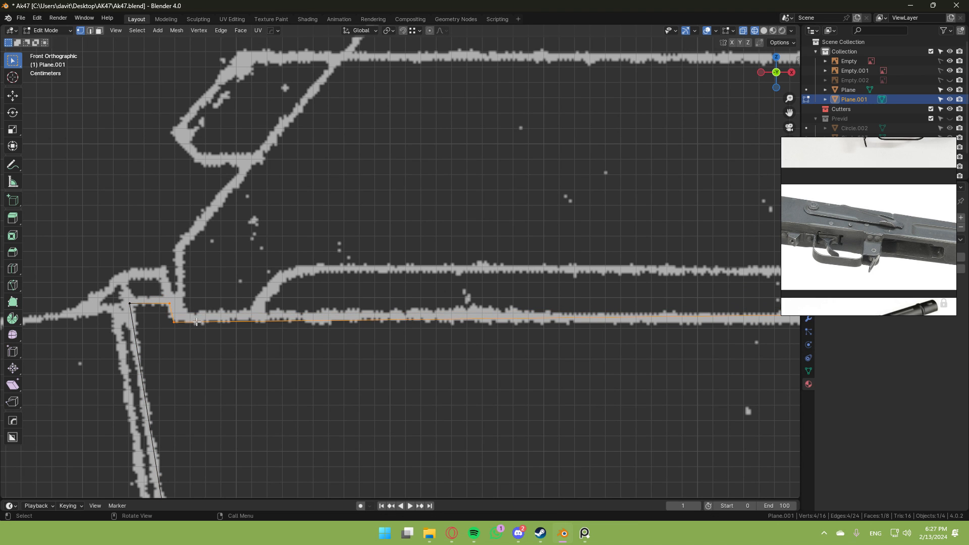
Switch from wireframe to solid shading and recalculate the normals of the whole receiver mesh.
{"action": "scroll", "coordinate": [197, 322], "scroll_direction": "down", "scroll_amount": 8}
{"action": "mouse_move", "coordinate": [197, 322]}
{"action": "middle_mouse_down"}
{"action": "mouse_move", "coordinate": [565, 126]}
{"action": "mouse_move", "coordinate": [506, 246]}
{"action": "middle_mouse_up"}
{"action": "key", "text": "shift+z"}
{"action": "key", "text": "a"}
{"action": "key", "text": "shift+n"}
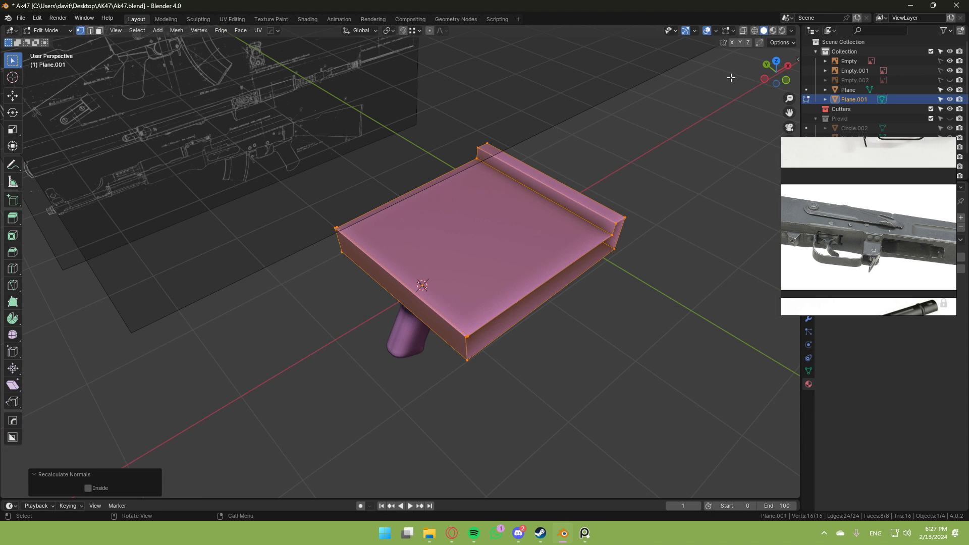
Scale the receiver along Y in top view to match the receiver width in the blueprint.
{"action": "left_click", "coordinate": [776, 62]}
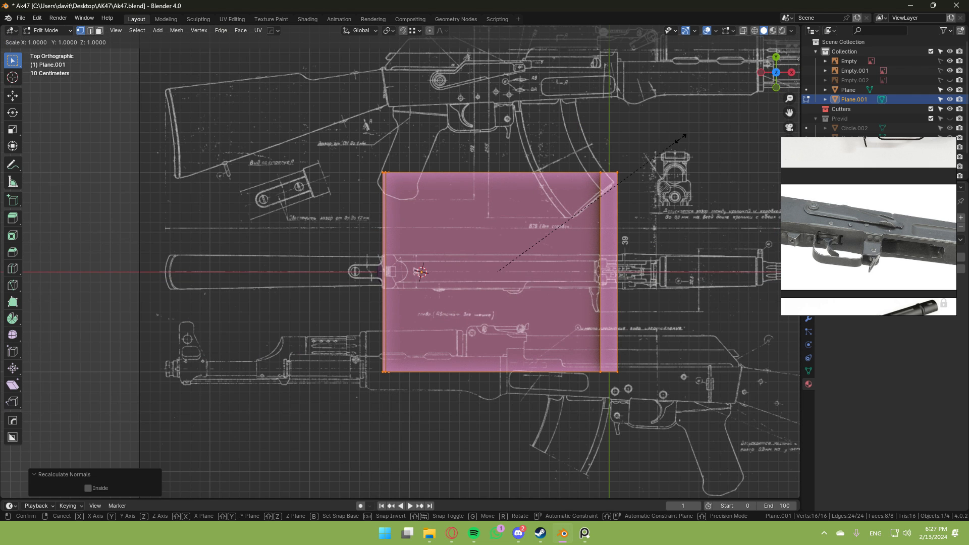
{"action": "key", "text": "s"}
{"action": "key", "text": "y"}
{"action": "left_click", "coordinate": [525, 247]}
{"action": "scroll", "coordinate": [511, 230], "scroll_direction": "up", "scroll_amount": 2}
{"action": "scroll", "coordinate": [511, 230], "scroll_direction": "up", "scroll_amount": 7}
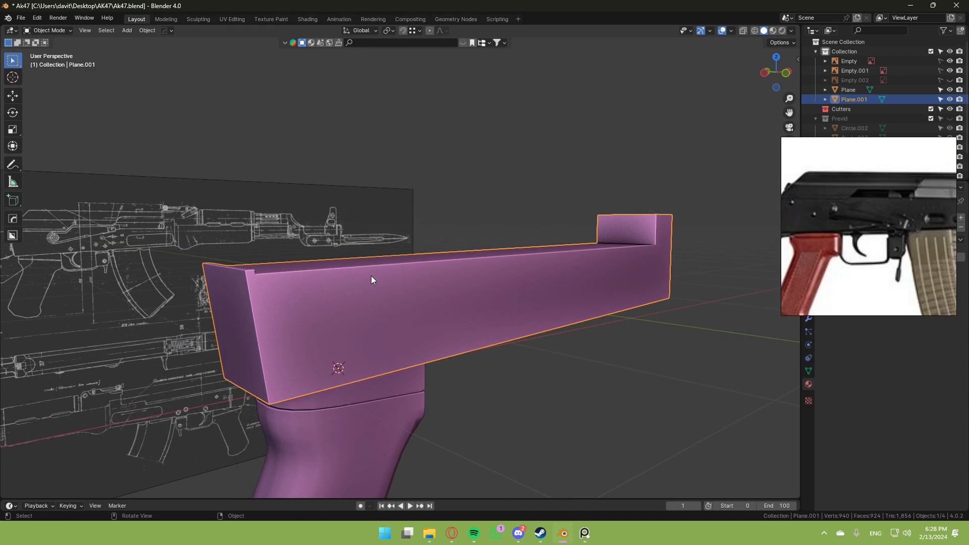
Open the receiver mesh for vertex editing and select the inner corner where the raised front block meets the top.
{"action": "middle_click_drag", "start_coordinate": [372, 277], "coordinate": [577, 321]}
{"action": "key", "text": "3"}
{"action": "key", "text": "Tab"}
{"action": "left_click", "coordinate": [459, 235]}
{"action": "key", "text": "Tab"}
{"action": "key", "text": "1"}
{"action": "left_click", "coordinate": [582, 366]}
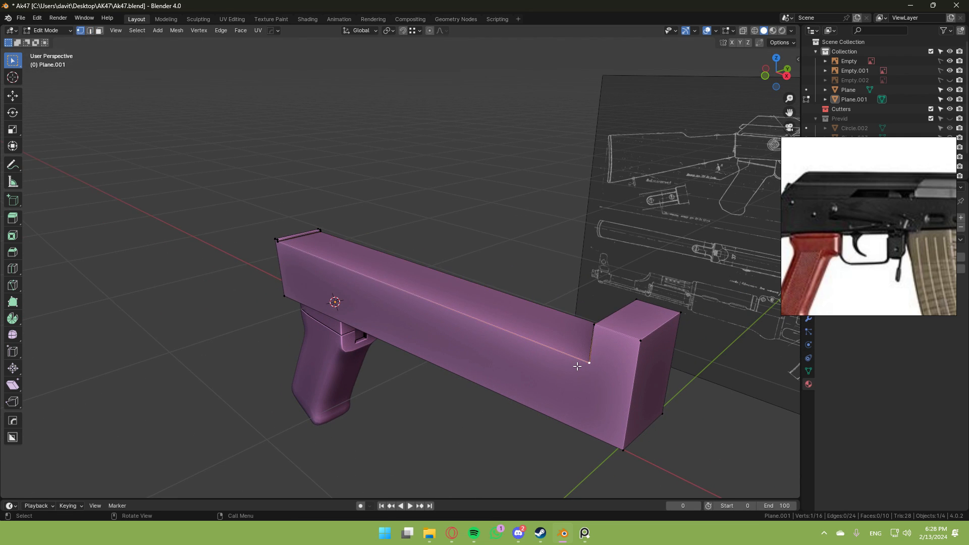
{"action": "middle_click_drag", "start_coordinate": [582, 365], "coordinate": [587, 274], "text": "shift"}
Add a loop cut across the receiver's underside near the inner corner of the raised front block.
{"action": "left_click", "coordinate": [765, 76]}
{"action": "middle_click_drag", "start_coordinate": [565, 164], "coordinate": [531, 227], "text": "shift"}
{"action": "key", "text": "ctrl+r"}
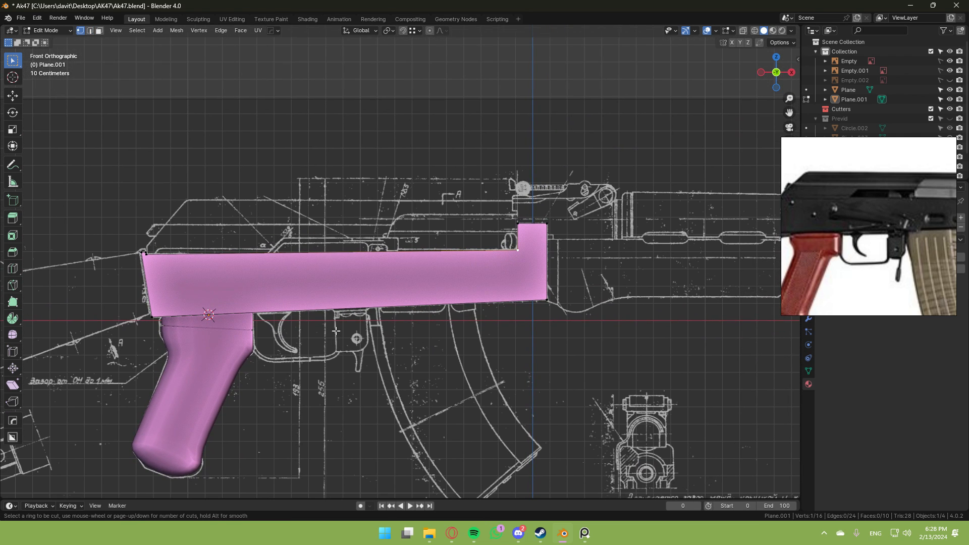
{"action": "middle_click_drag", "start_coordinate": [383, 220], "coordinate": [373, 297]}
{"action": "key", "text": "ctrl+r"}
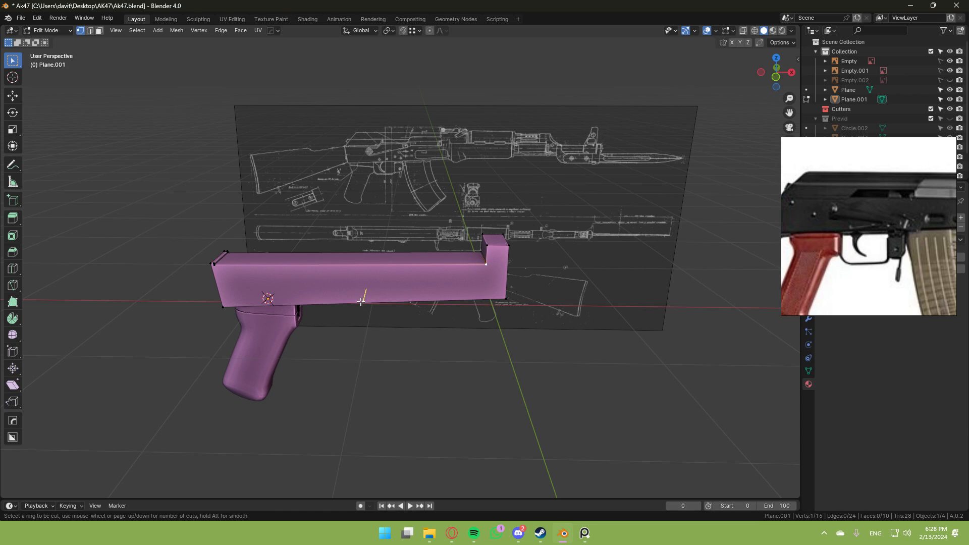
{"action": "left_click", "coordinate": [361, 302]}
{"action": "left_click", "coordinate": [491, 263], "text": "ctrl"}
{"action": "middle_click_drag", "start_coordinate": [563, 275], "coordinate": [548, 262]}
{"action": "scroll", "coordinate": [548, 263], "scroll_direction": "up", "scroll_amount": 3}
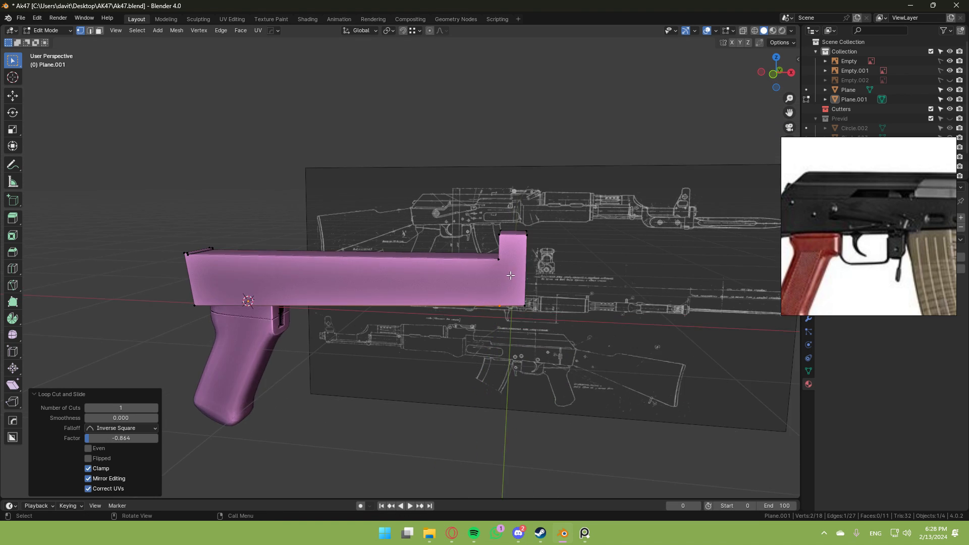
Connect the underside cut to the front block's inner corner with a vertical edge on the side face.
{"action": "key", "text": "2"}
{"action": "key", "text": "1"}
{"action": "left_click", "coordinate": [554, 328]}
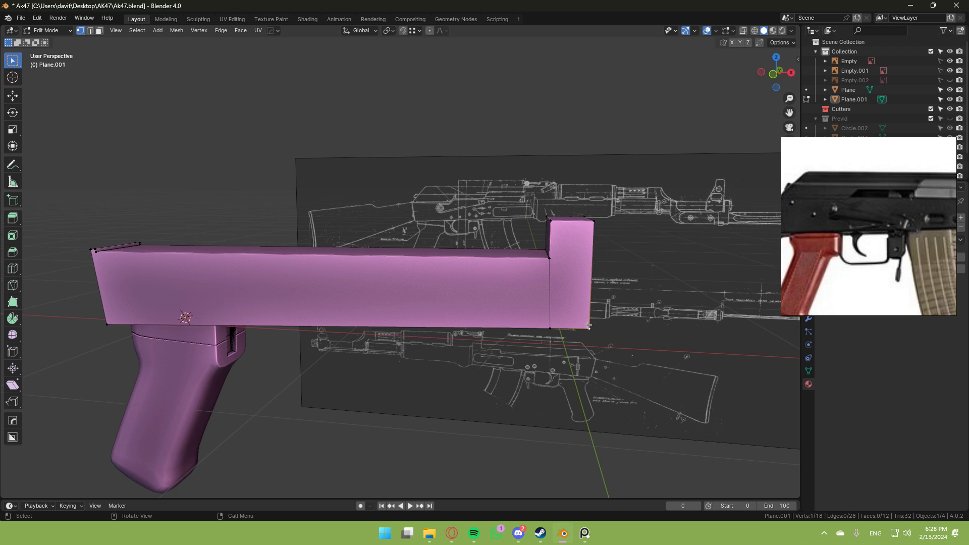
{"action": "middle_click_drag", "start_coordinate": [600, 287], "coordinate": [539, 273]}
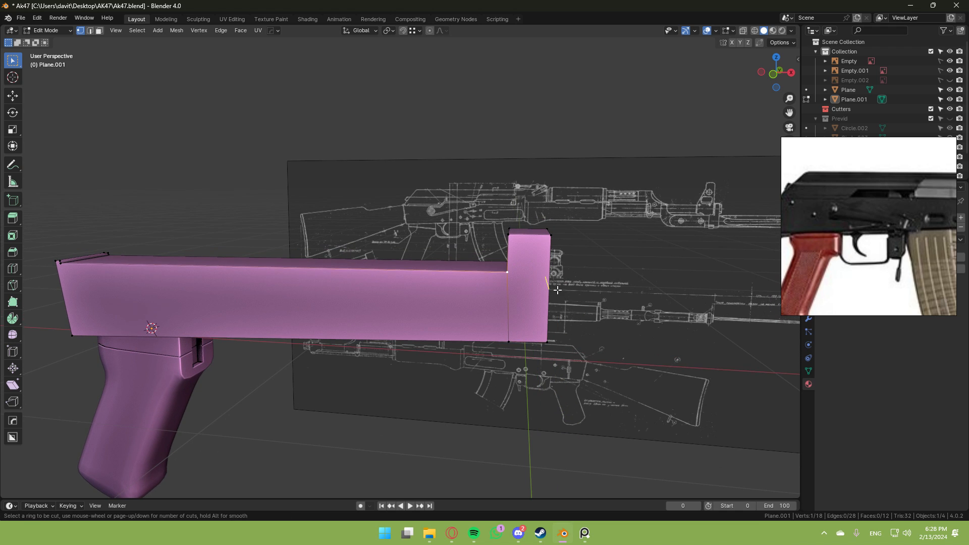
Cut the front end of the block at notch height and connect the cut to the inner corner across the side face.
{"action": "left_click", "coordinate": [539, 287]}
{"action": "left_click", "coordinate": [530, 274]}
{"action": "left_click", "coordinate": [507, 272]}
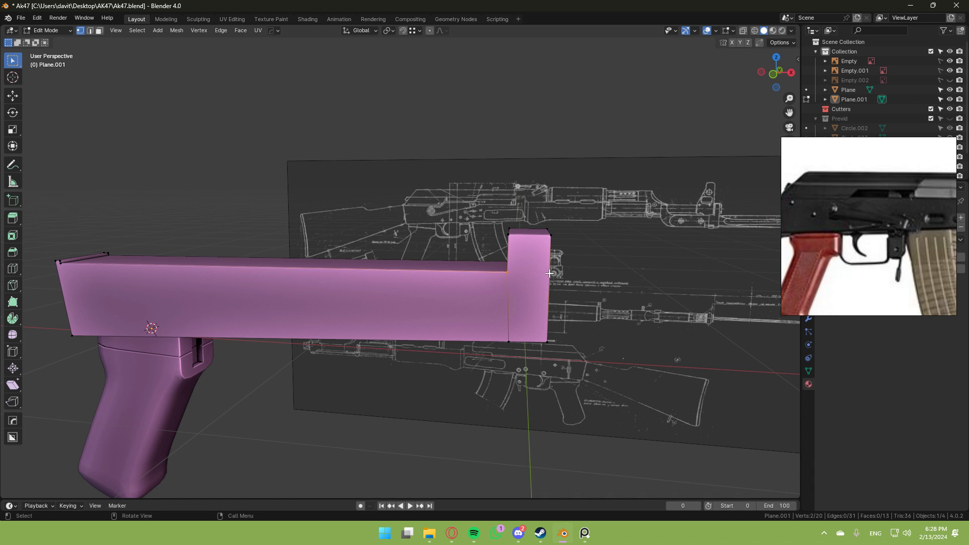
{"action": "left_click", "coordinate": [533, 320]}
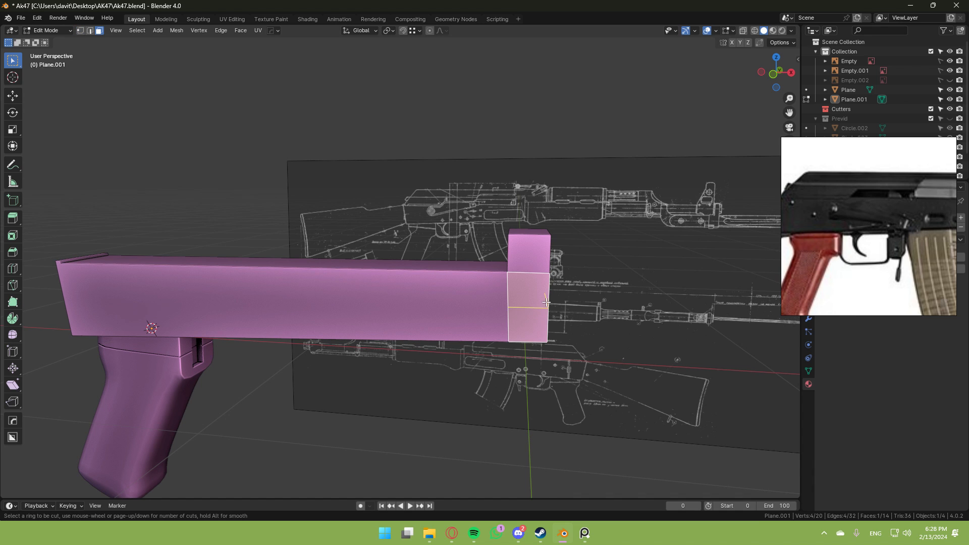
Symmetrize the receiver mesh so the new side cuts are mirrored onto its opposite side.
{"action": "middle_click_drag", "start_coordinate": [568, 296], "coordinate": [438, 269]}
{"action": "key", "text": "Tab"}
{"action": "key", "text": "alt+x"}
{"action": "left_click", "coordinate": [454, 285]}
{"action": "scroll", "coordinate": [455, 282], "scroll_direction": "down", "scroll_amount": 5}
{"action": "left_click", "coordinate": [303, 269]}
{"action": "key", "text": "Tab"}
Dissolve the centre edge loop running along the middle of the receiver.
{"action": "key", "text": "2"}
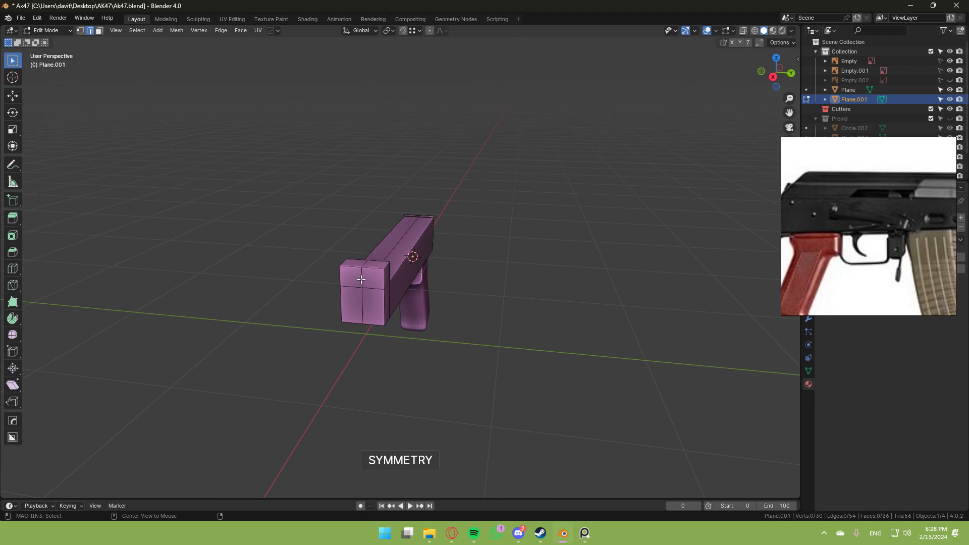
{"action": "left_click", "coordinate": [364, 286], "text": "alt"}
{"action": "middle_click_drag", "start_coordinate": [366, 287], "coordinate": [331, 295]}
{"action": "key", "text": "ctrl+x"}
{"action": "middle_click_drag", "start_coordinate": [425, 272], "coordinate": [372, 266]}
{"action": "key", "text": "1"}
{"action": "scroll", "coordinate": [369, 263], "scroll_direction": "up", "scroll_amount": 5}
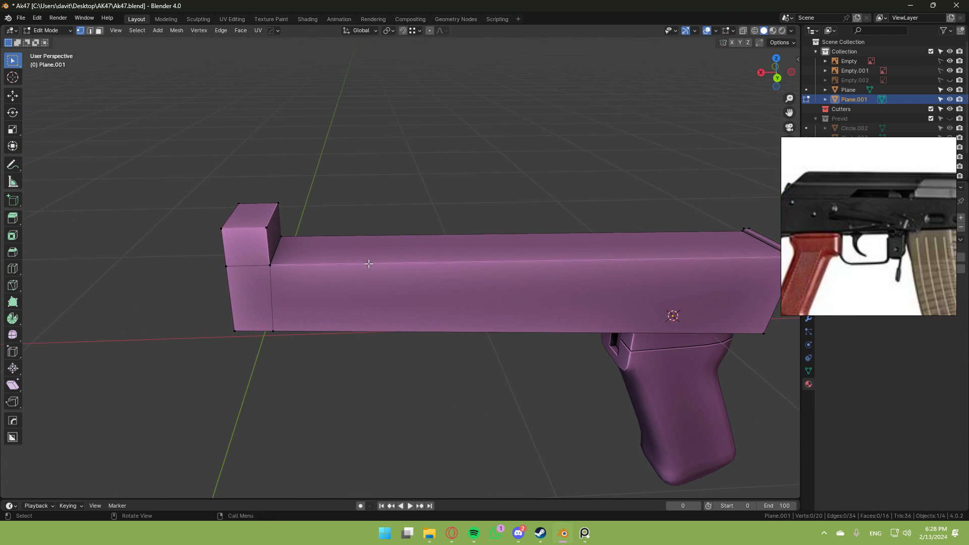
Cut the receiver's underside crosswise close to its rear end, level with the front edge of the rear lip.
{"action": "right_click", "coordinate": [511, 330]}
{"action": "scroll", "coordinate": [515, 323], "scroll_direction": "down", "scroll_amount": 4}
{"action": "middle_click_drag", "start_coordinate": [520, 315], "coordinate": [386, 294], "text": "shift"}
{"action": "scroll", "coordinate": [418, 272], "scroll_direction": "up", "scroll_amount": 4}
{"action": "middle_click_drag", "start_coordinate": [329, 306], "coordinate": [305, 303], "text": "shift"}
{"action": "scroll", "coordinate": [306, 303], "scroll_direction": "down", "scroll_amount": 1}
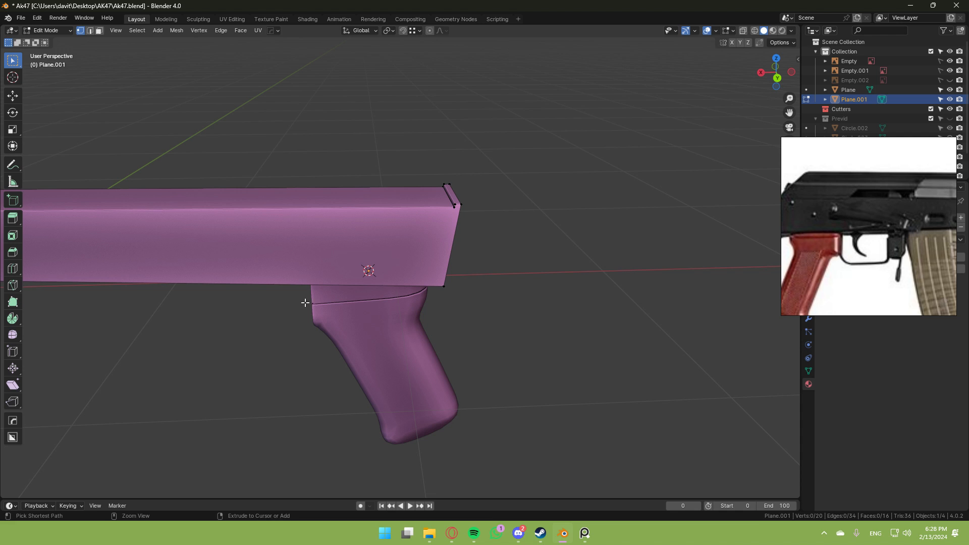
{"action": "left_click", "coordinate": [273, 284]}
{"action": "left_click", "coordinate": [452, 207]}
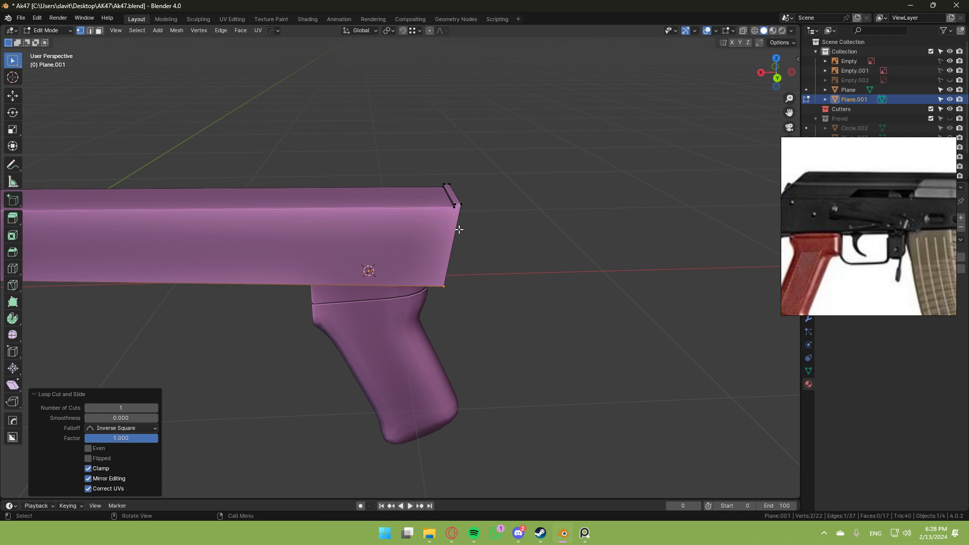
{"action": "key", "text": "ctrl+z"}
{"action": "scroll", "coordinate": [452, 255], "scroll_direction": "up", "scroll_amount": 1}
{"action": "scroll", "coordinate": [394, 269], "scroll_direction": "down", "scroll_amount": 3}
{"action": "key", "text": "ctrl+r"}
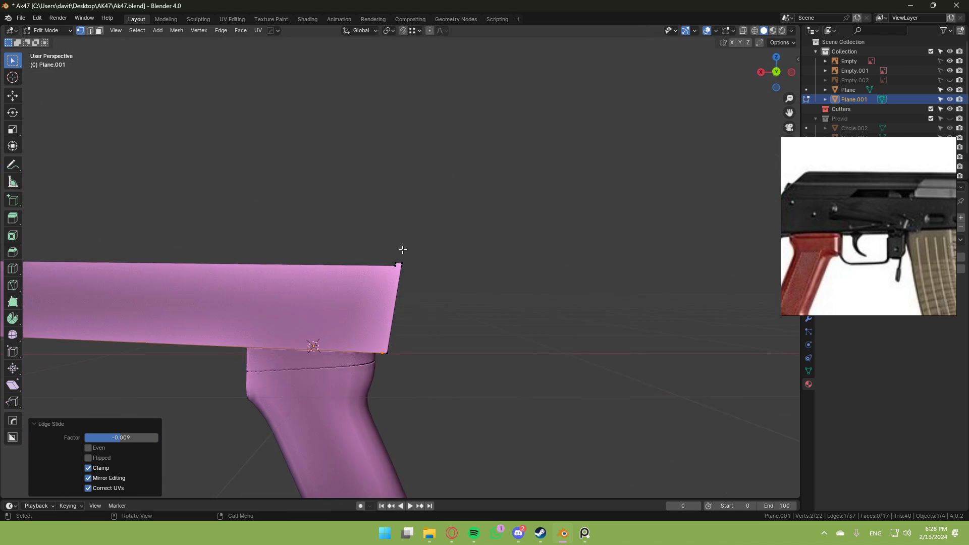
{"action": "middle_click_drag", "start_coordinate": [402, 249], "coordinate": [409, 270]}
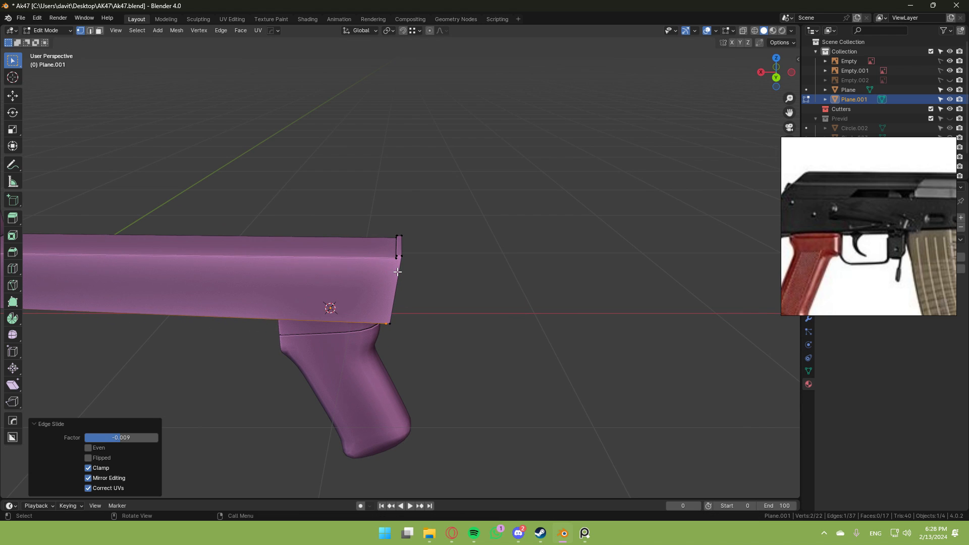
{"action": "key", "text": "ctrl+r"}
{"action": "left_click", "coordinate": [333, 276]}
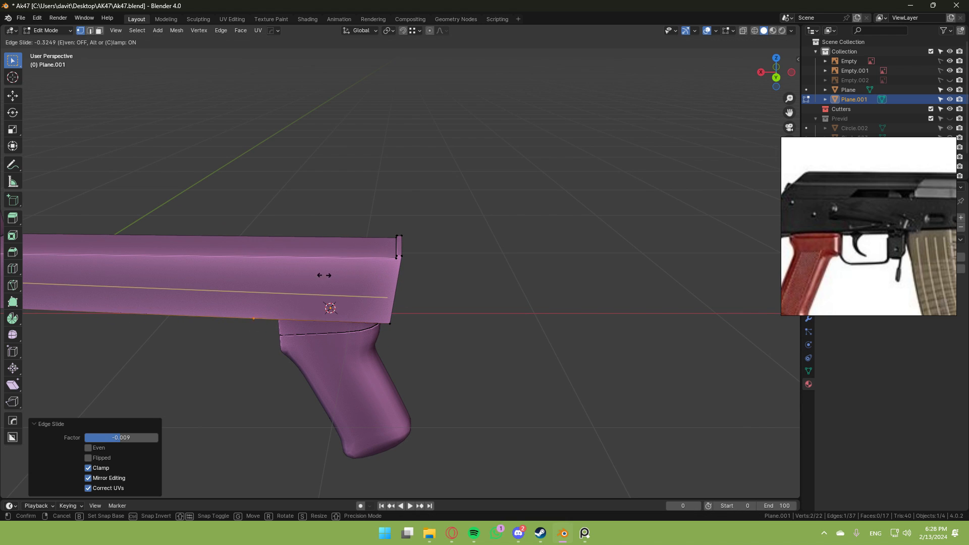
{"action": "right_click", "coordinate": [248, 248]}
{"action": "middle_click_drag", "start_coordinate": [247, 248], "coordinate": [327, 216]}
{"action": "scroll", "coordinate": [327, 203], "scroll_direction": "down", "scroll_amount": 2}
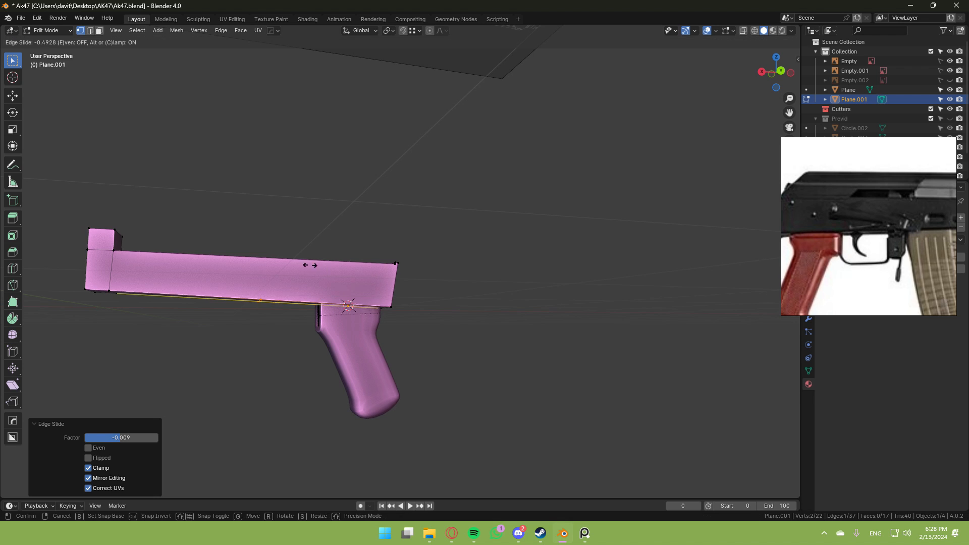
{"action": "mouse_move", "coordinate": [336, 261]}
{"action": "middle_mouse_down"}
{"action": "mouse_move", "coordinate": [348, 260]}
{"action": "mouse_move", "coordinate": [332, 268]}
{"action": "middle_mouse_up"}
Cut the receiver's rear end face horizontally and slide the new edge up to the base height of the lip.
{"action": "scroll", "coordinate": [331, 268], "scroll_direction": "up", "scroll_amount": 8}
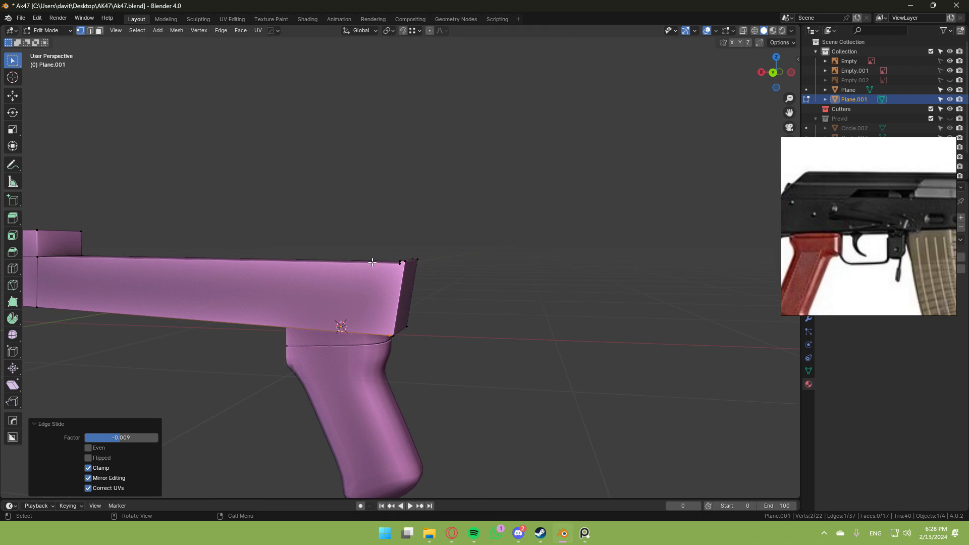
{"action": "left_click", "coordinate": [458, 239]}
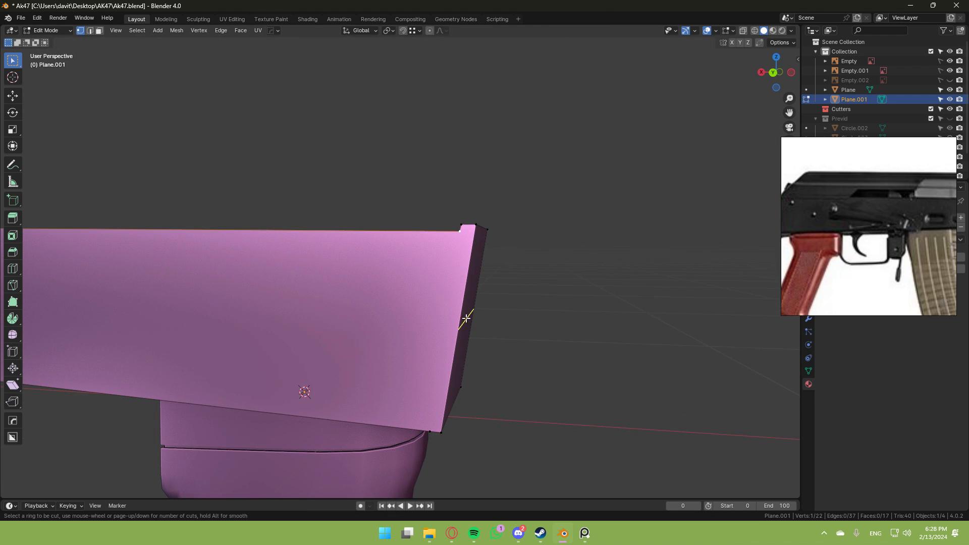
{"action": "left_click", "coordinate": [466, 319]}
{"action": "left_click", "coordinate": [459, 233]}
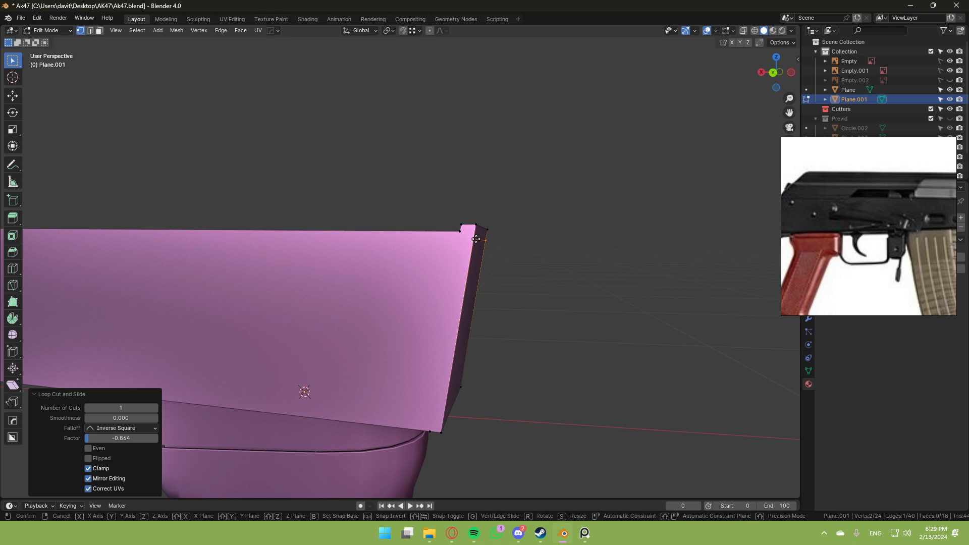
{"action": "key", "text": "g"}
{"action": "key", "text": "g"}
{"action": "left_click", "coordinate": [480, 232]}
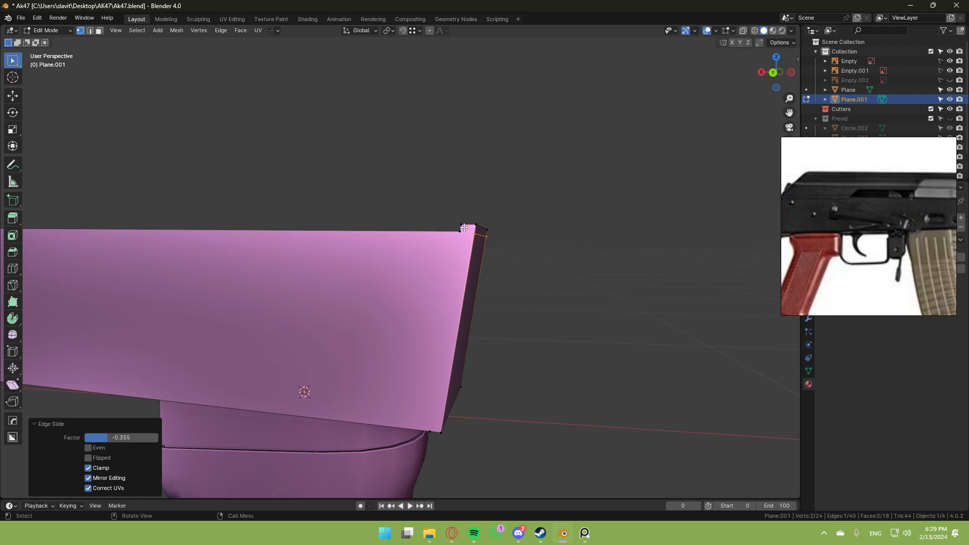
Connect the lip's inner corner across the side face to the rear cut and down to the underside cut.
{"action": "left_click", "coordinate": [463, 229]}
{"action": "left_click", "coordinate": [467, 232], "text": "shift"}
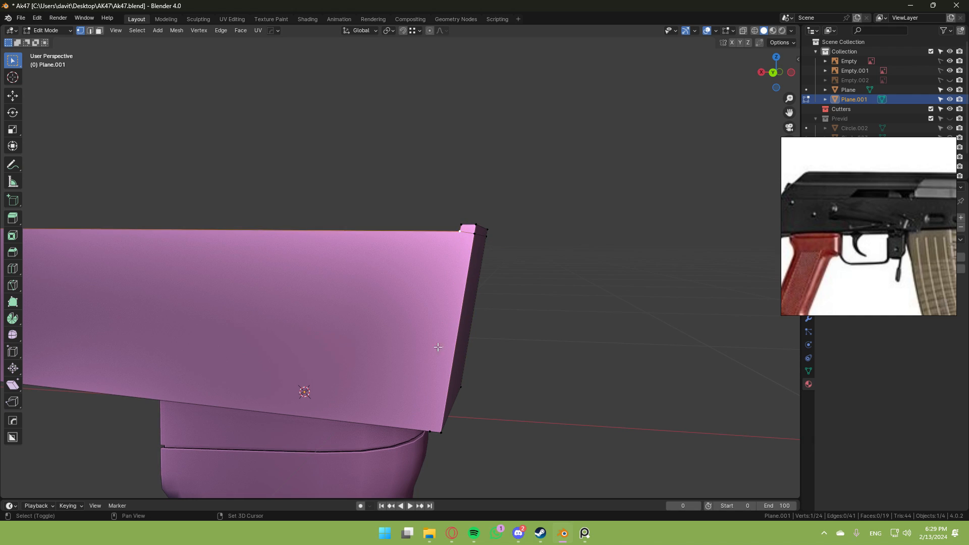
{"action": "key", "text": "3"}
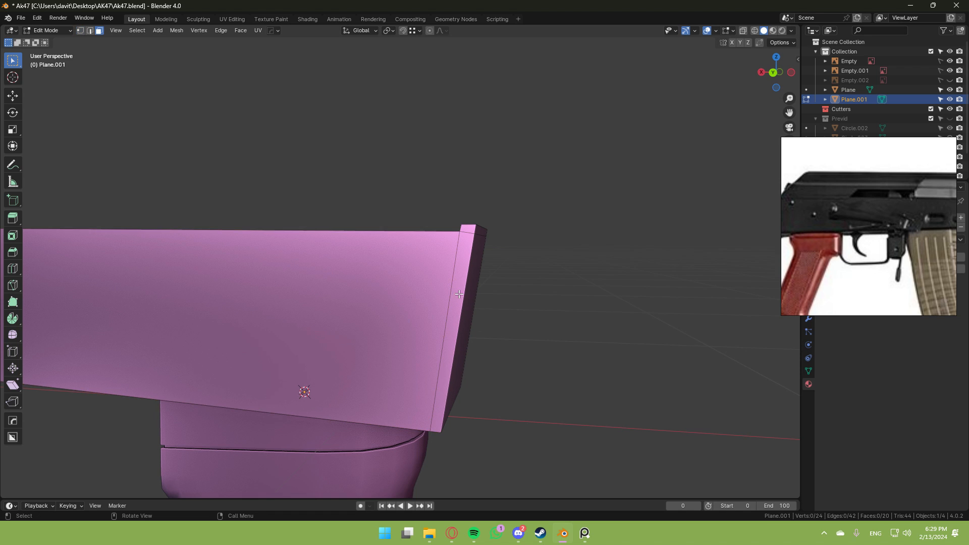
Symmetrize the receiver mesh so the rear lip cuts are mirrored onto its opposite side.
{"action": "middle_click_drag", "start_coordinate": [325, 216], "coordinate": [407, 271]}
{"action": "key", "text": "ctrl+r"}
{"action": "right_click", "coordinate": [511, 246]}
{"action": "middle_click_drag", "start_coordinate": [511, 246], "coordinate": [476, 253]}
{"action": "key", "text": "Tab"}
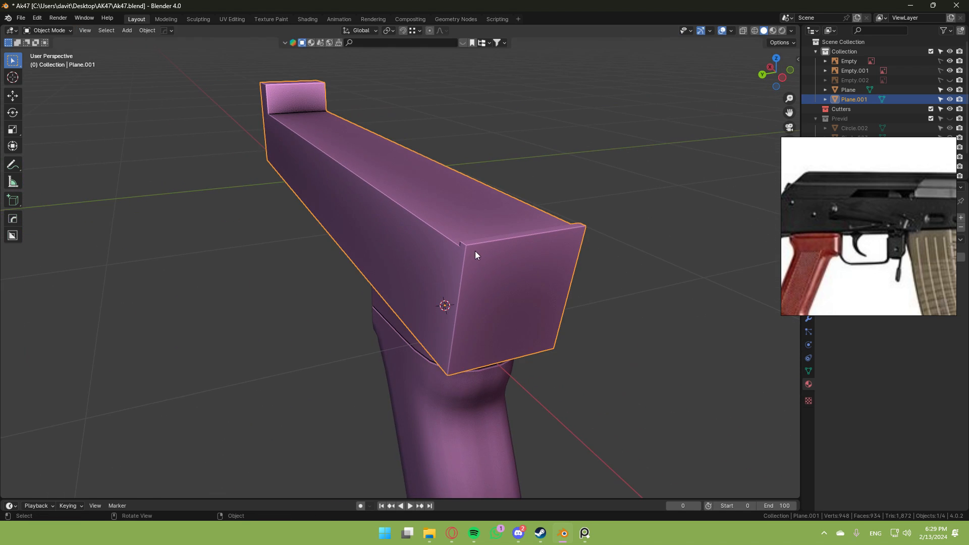
{"action": "key", "text": "alt+x"}
{"action": "left_click", "coordinate": [384, 319]}
{"action": "scroll", "coordinate": [429, 252], "scroll_direction": "down", "scroll_amount": 5}
{"action": "left_click", "coordinate": [463, 198]}
{"action": "middle_click_drag", "start_coordinate": [464, 202], "coordinate": [435, 230]}
Dissolve the centre edge loop that runs lengthwise through the symmetrized receiver.
{"action": "key", "text": "Tab"}
{"action": "key", "text": "2"}
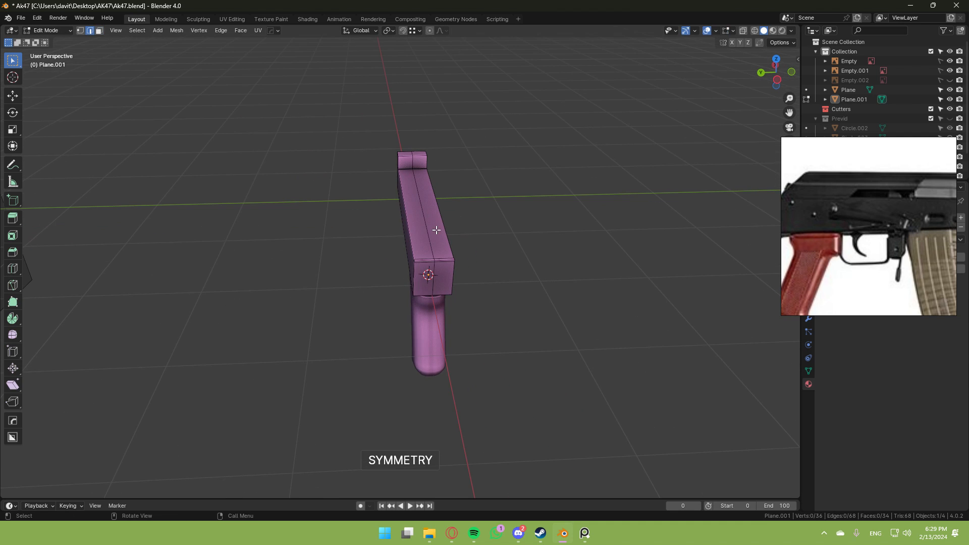
{"action": "left_click", "coordinate": [433, 230], "text": "alt"}
{"action": "key", "text": "ctrl+x"}
{"action": "middle_click_drag", "start_coordinate": [561, 214], "coordinate": [439, 199]}
{"action": "key", "text": "ctrl+r"}
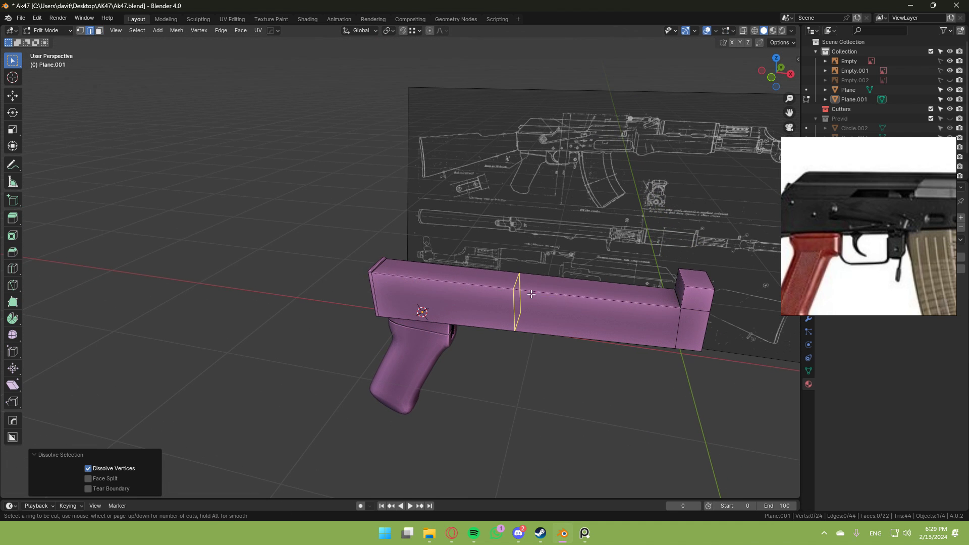
{"action": "middle_click_drag", "start_coordinate": [473, 300], "coordinate": [311, 291]}
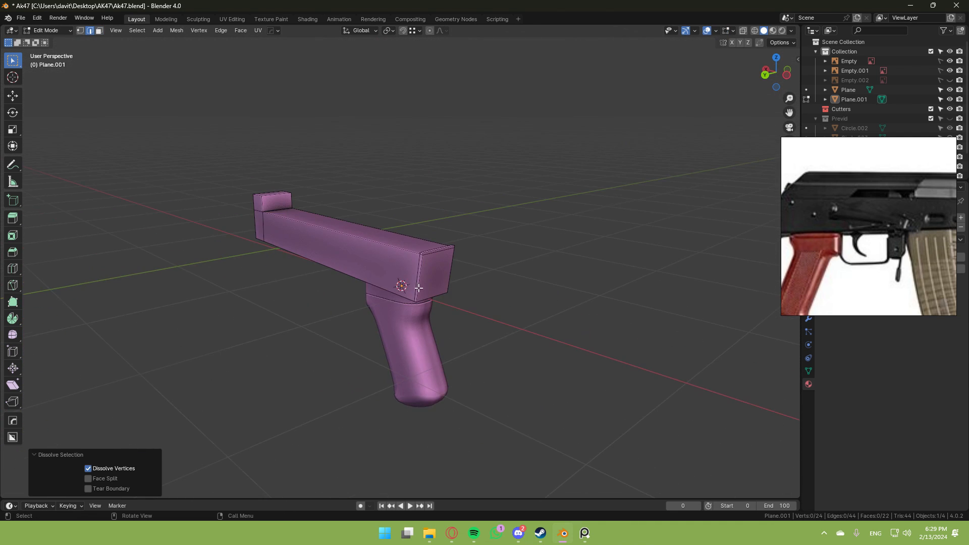
{"action": "scroll", "coordinate": [450, 268], "scroll_direction": "up", "scroll_amount": 8}
{"action": "key", "text": "3"}
{"action": "middle_click_drag", "start_coordinate": [548, 244], "coordinate": [467, 290]}
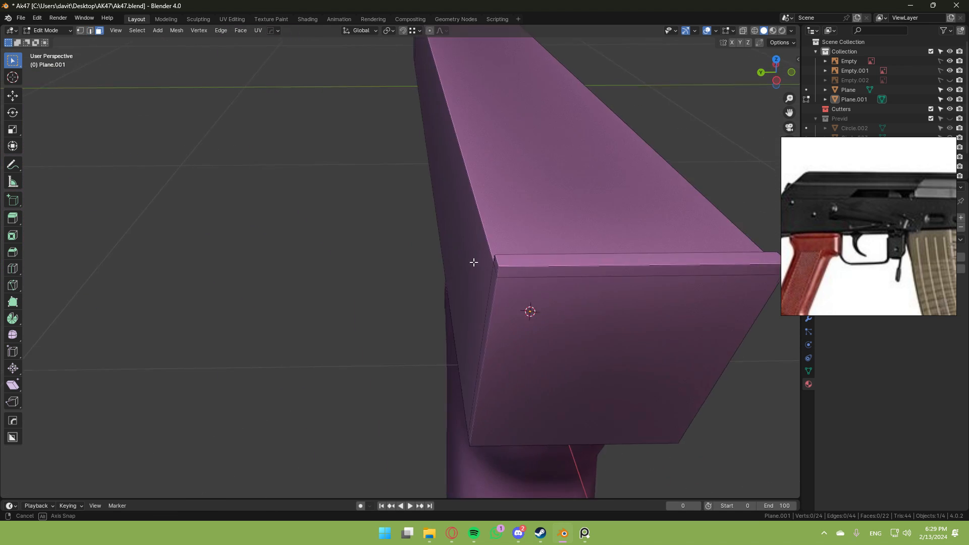
{"action": "scroll", "coordinate": [490, 257], "scroll_direction": "down", "scroll_amount": 5}
{"action": "key", "text": "ctrl+r"}
{"action": "right_click", "coordinate": [520, 271]}
{"action": "scroll", "coordinate": [520, 246], "scroll_direction": "up", "scroll_amount": 4}
{"action": "right_click", "coordinate": [519, 247]}
{"action": "scroll", "coordinate": [593, 260], "scroll_direction": "down", "scroll_amount": 7}
{"action": "key", "text": "ctrl+r"}
{"action": "scroll", "coordinate": [462, 255], "scroll_direction": "up", "scroll_amount": 5}
{"action": "right_click", "coordinate": [466, 255]}
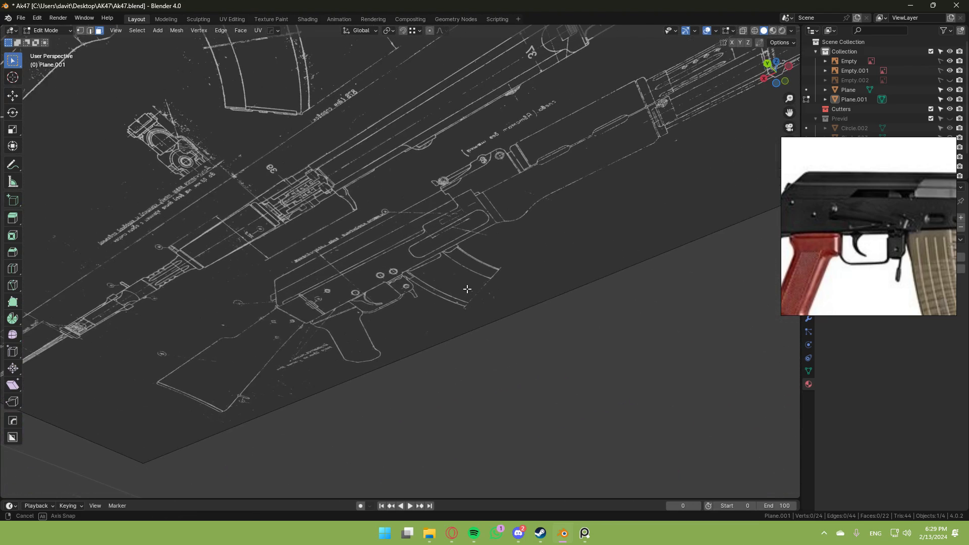
Move the reference photo off the outliner, show the Empty.002 blueprint and hide the Empty blueprint.
{"action": "scroll", "coordinate": [460, 210], "scroll_direction": "up", "scroll_amount": 3}
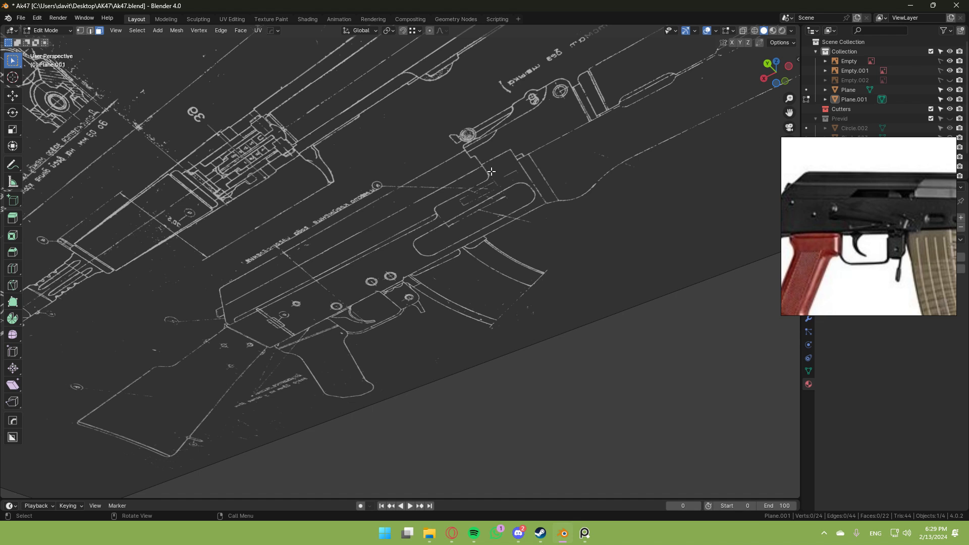
{"action": "middle_click_drag", "start_coordinate": [385, 241], "coordinate": [411, 281]}
{"action": "scroll", "coordinate": [411, 281], "scroll_direction": "down", "scroll_amount": 8}
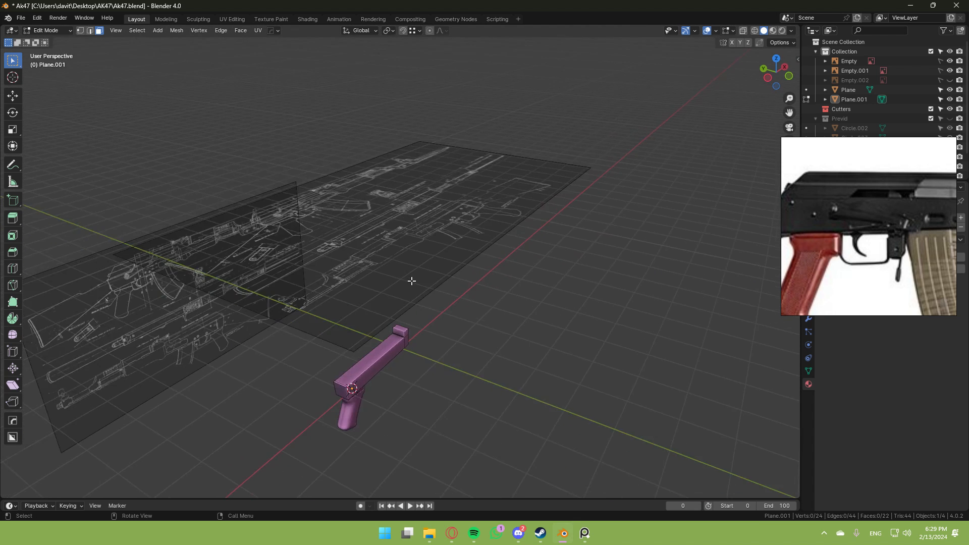
{"action": "key", "text": "Tab"}
{"action": "right_click_drag", "start_coordinate": [828, 217], "coordinate": [861, 297]}
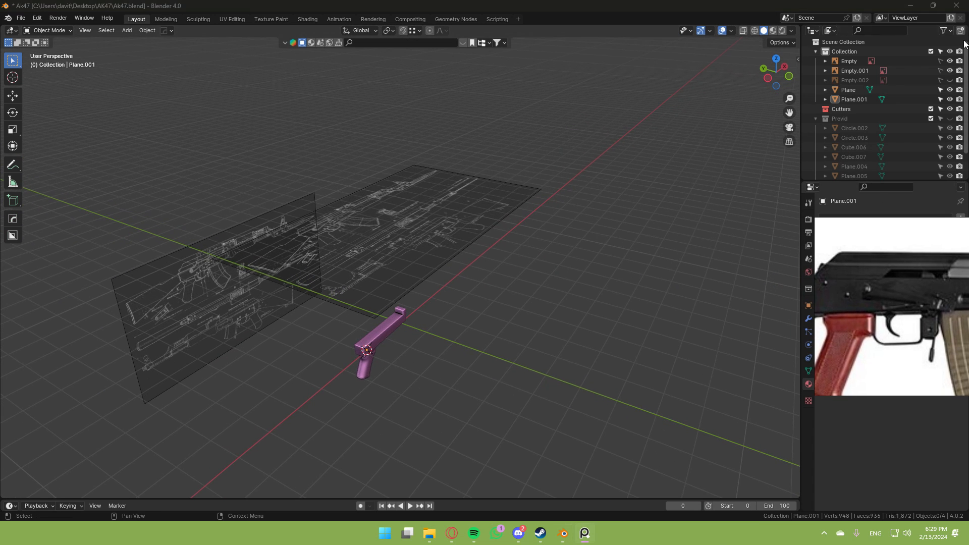
{"action": "left_click", "coordinate": [950, 80]}
{"action": "middle_click_drag", "start_coordinate": [655, 153], "coordinate": [727, 148]}
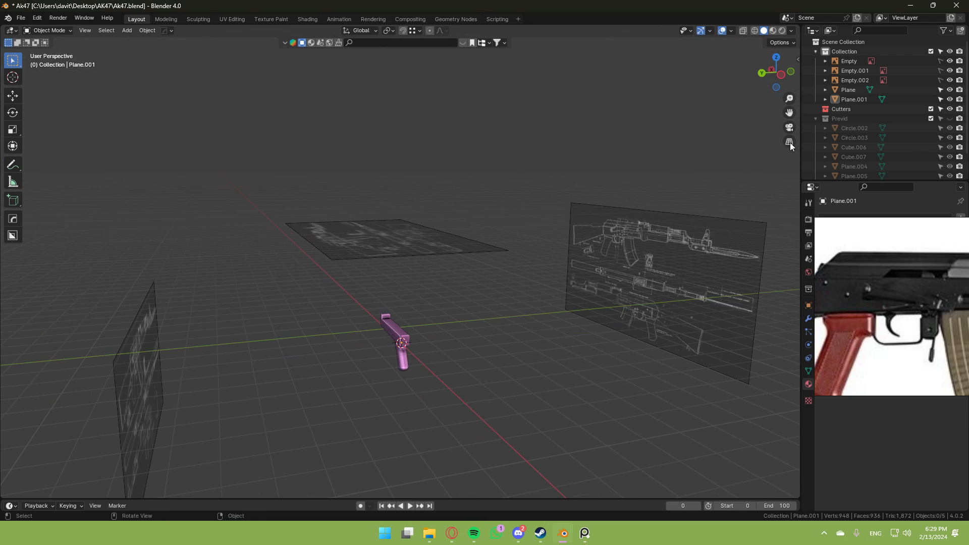
{"action": "left_click", "coordinate": [950, 61]}
{"action": "middle_click_drag", "start_coordinate": [767, 119], "coordinate": [722, 120]}
Add a lengthwise loop cut through the receiver and slide it toward one side with a factor of about 0.573.
{"action": "left_click", "coordinate": [765, 74]}
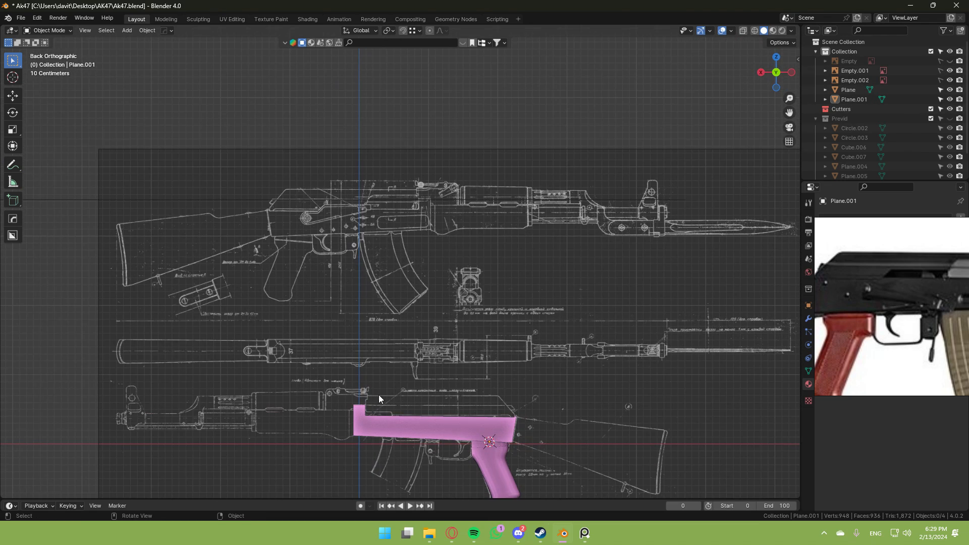
{"action": "left_click", "coordinate": [386, 423]}
{"action": "scroll", "coordinate": [386, 423], "scroll_direction": "up", "scroll_amount": 5}
{"action": "middle_click_drag", "start_coordinate": [386, 423], "coordinate": [391, 116], "text": "shift"}
{"action": "scroll", "coordinate": [391, 116], "scroll_direction": "up", "scroll_amount": 3}
{"action": "scroll", "coordinate": [303, 265], "scroll_direction": "up", "scroll_amount": 3}
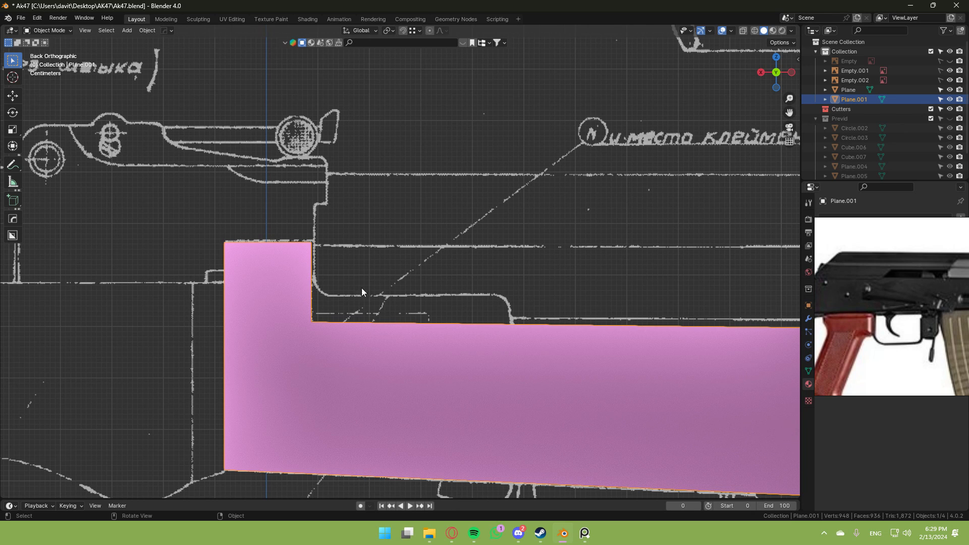
{"action": "scroll", "coordinate": [434, 224], "scroll_direction": "down", "scroll_amount": 3}
{"action": "middle_click_drag", "start_coordinate": [434, 224], "coordinate": [412, 251]}
{"action": "key", "text": "Tab"}
{"action": "key", "text": "ctrl+r"}
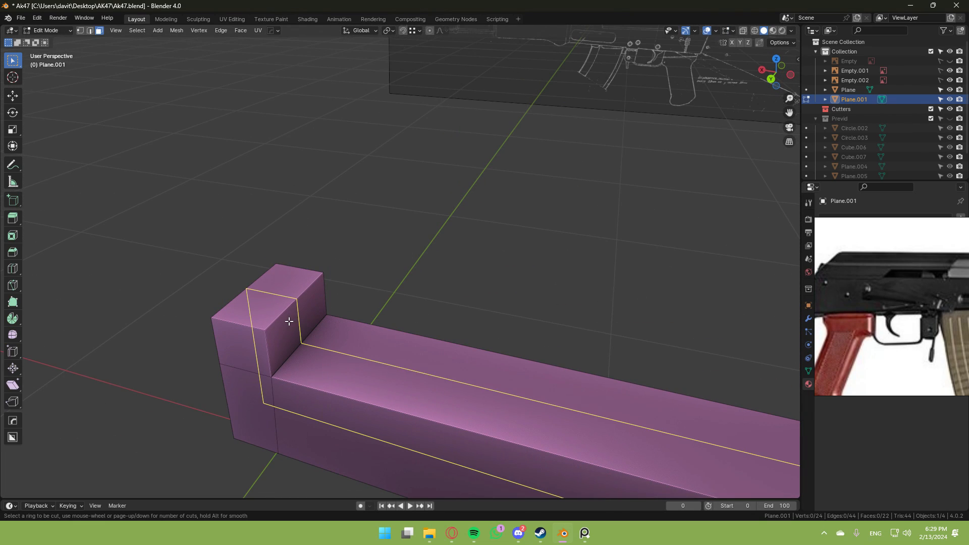
{"action": "left_click", "coordinate": [292, 319]}
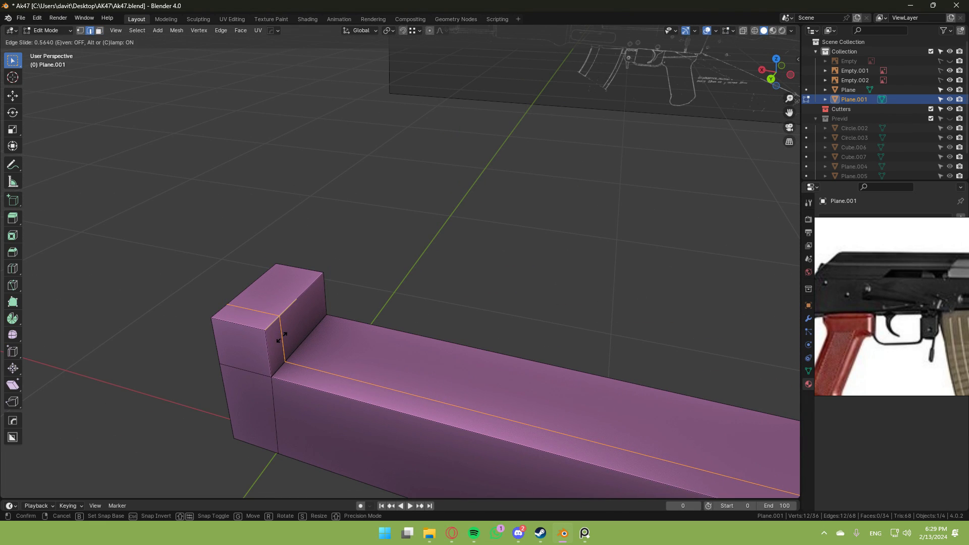
{"action": "left_click", "coordinate": [282, 338]}
In back view, add a crosswise loop cut behind the front block where the blueprint's raised ledge ends.
{"action": "left_click", "coordinate": [771, 79]}
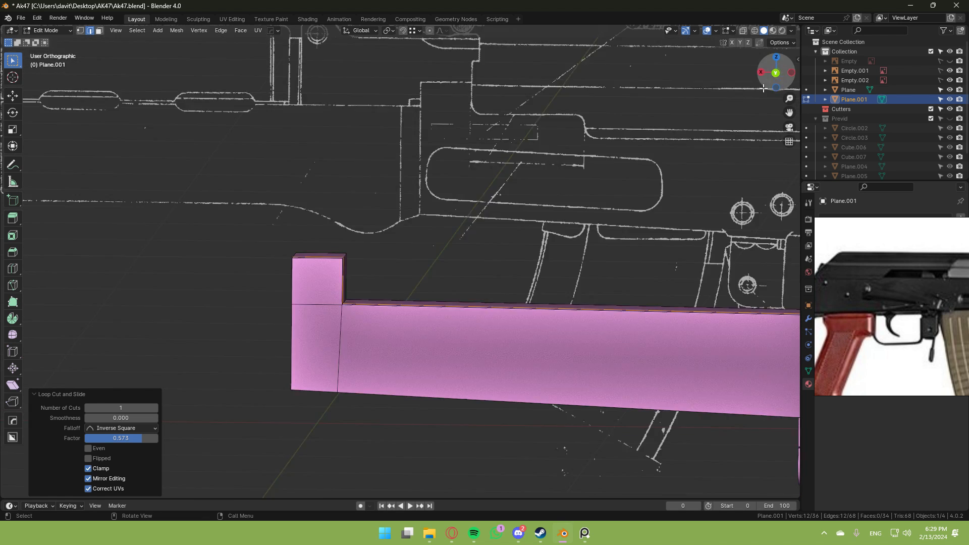
{"action": "scroll", "coordinate": [560, 444], "scroll_direction": "up", "scroll_amount": 4}
{"action": "key", "text": "ctrl+r"}
{"action": "left_click", "coordinate": [620, 207]}
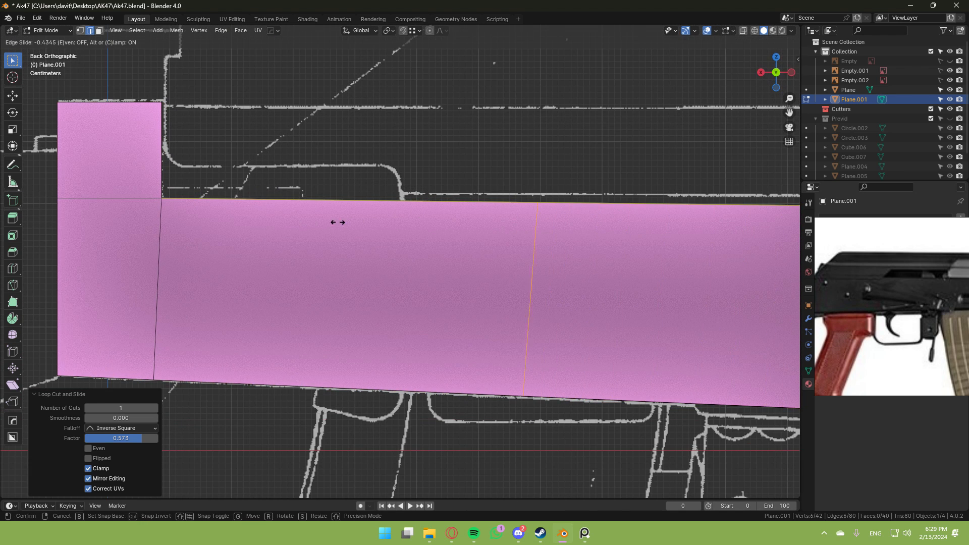
{"action": "left_click", "coordinate": [205, 226]}
Select the narrow top face along the side edge between the front block and the new crosswise cut.
{"action": "key", "text": "3"}
{"action": "middle_click_drag", "start_coordinate": [206, 226], "coordinate": [215, 389]}
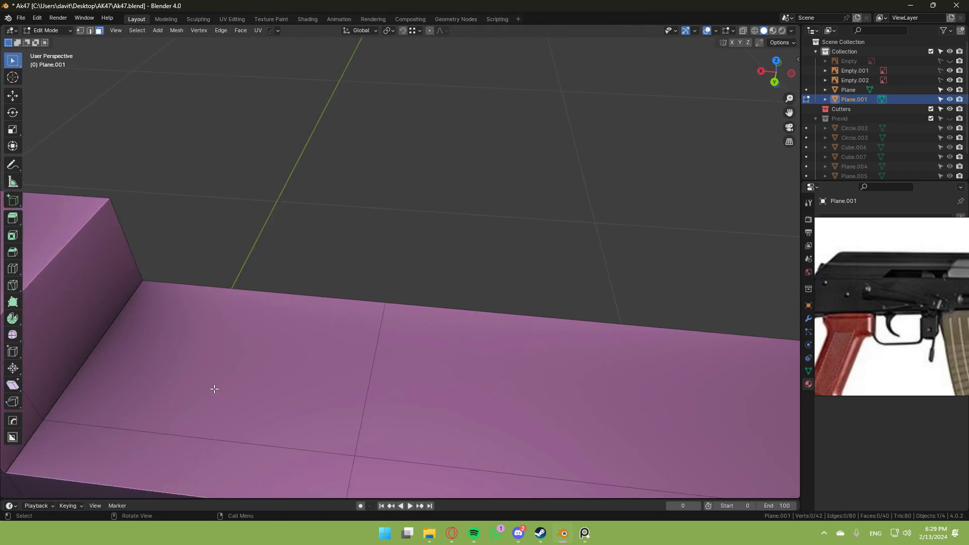
{"action": "scroll", "coordinate": [252, 385], "scroll_direction": "down", "scroll_amount": 3}
{"action": "left_click", "coordinate": [303, 356]}
{"action": "scroll", "coordinate": [303, 311], "scroll_direction": "down", "scroll_amount": 2}
{"action": "middle_click_drag", "start_coordinate": [260, 288], "coordinate": [214, 271]}
{"action": "scroll", "coordinate": [320, 303], "scroll_direction": "up", "scroll_amount": 4}
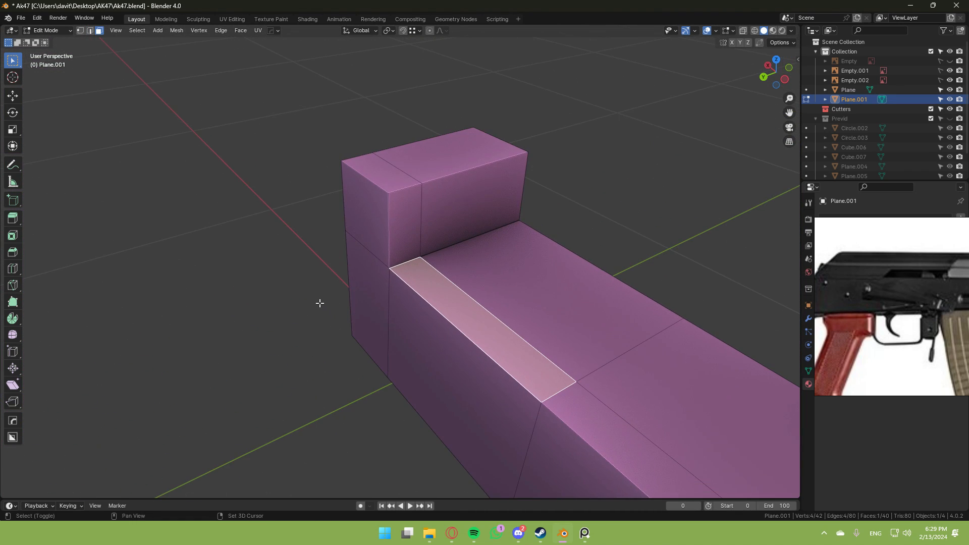
In back view, cut the upper front block horizontally at the height of the blueprint's raised ledge.
{"action": "middle_click_drag", "start_coordinate": [320, 303], "coordinate": [353, 277]}
{"action": "key", "text": "2"}
{"action": "key", "text": "ctrl+KP_1"}
{"action": "scroll", "coordinate": [313, 309], "scroll_direction": "up", "scroll_amount": 3}
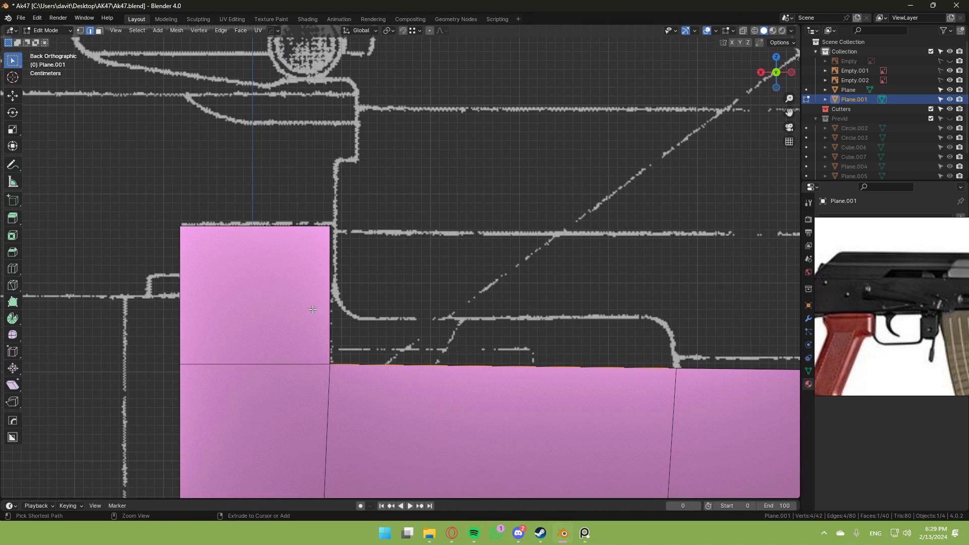
{"action": "left_click", "coordinate": [325, 297]}
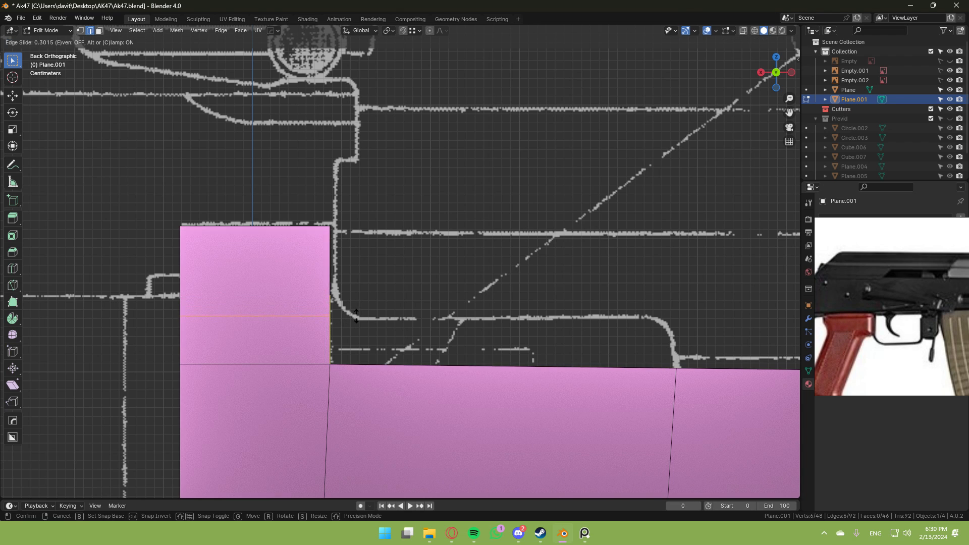
{"action": "left_click", "coordinate": [363, 316]}
Delete the narrow top face behind the front block and the small block face adjoining it below the horizontal cut.
{"action": "middle_click_drag", "start_coordinate": [364, 316], "coordinate": [511, 275]}
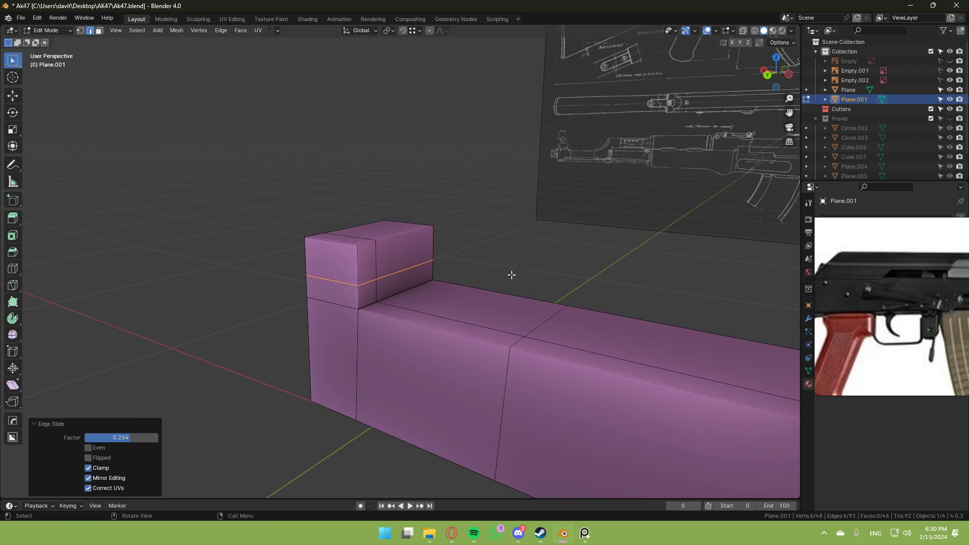
{"action": "key", "text": "3"}
{"action": "left_click", "coordinate": [458, 336]}
{"action": "left_click", "coordinate": [409, 318]}
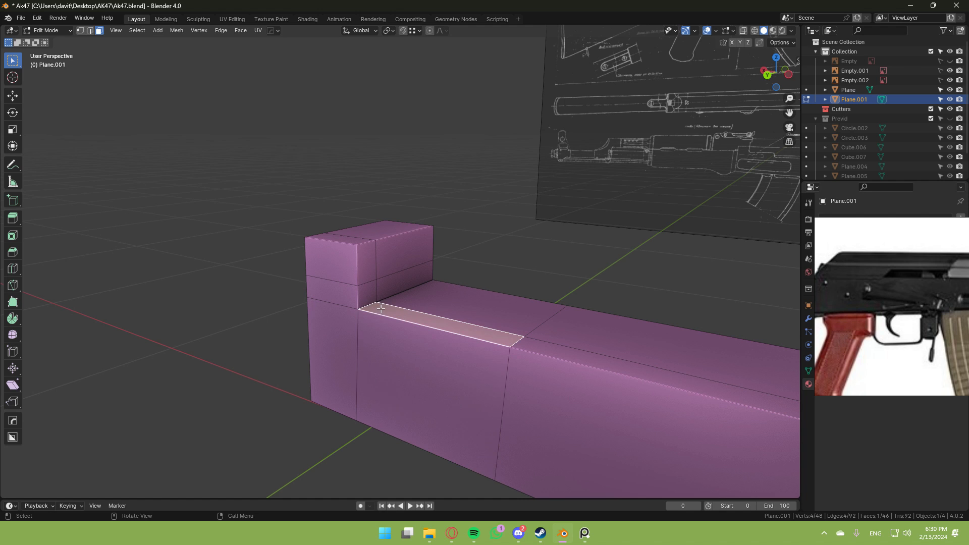
{"action": "left_click", "coordinate": [376, 298], "text": "shift"}
{"action": "key", "text": "x"}
{"action": "left_click", "coordinate": [368, 311]}
{"action": "key", "text": "2"}
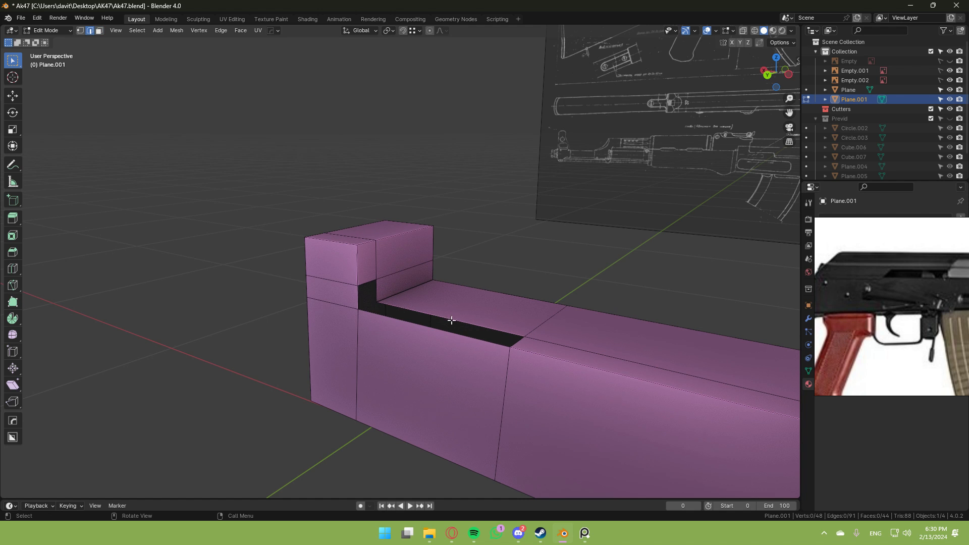
In back view, extrude the short edge at the crosswise cut upward 0.062371 m to the blueprint's ledge height.
{"action": "left_click", "coordinate": [769, 75]}
{"action": "scroll", "coordinate": [353, 252], "scroll_direction": "up", "scroll_amount": 6}
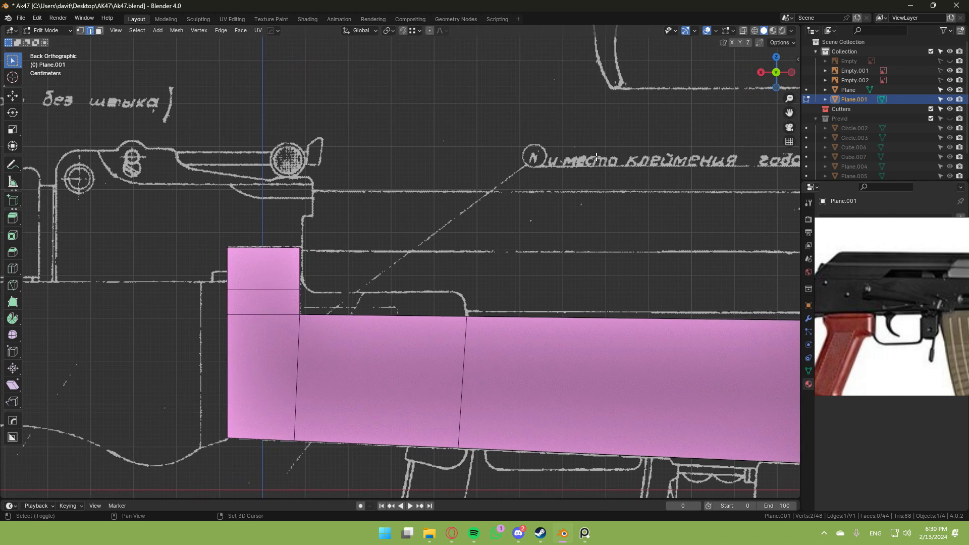
{"action": "key", "text": "g"}
{"action": "key", "text": "z"}
{"action": "left_click", "coordinate": [196, 325]}
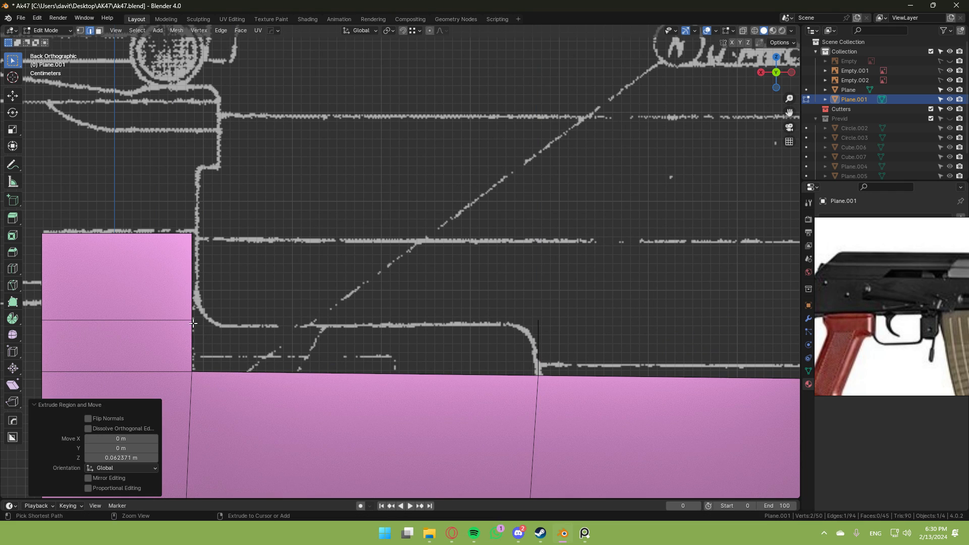
Fill the ledge's top face between the front block's edge and the extruded edge.
{"action": "key", "text": "1"}
{"action": "middle_click_drag", "start_coordinate": [447, 282], "coordinate": [213, 301]}
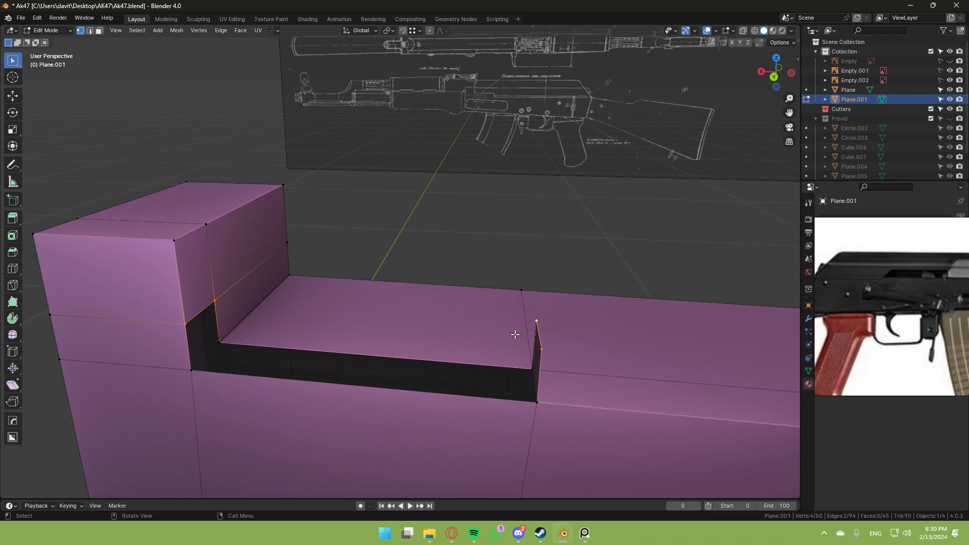
{"action": "key", "text": "f"}
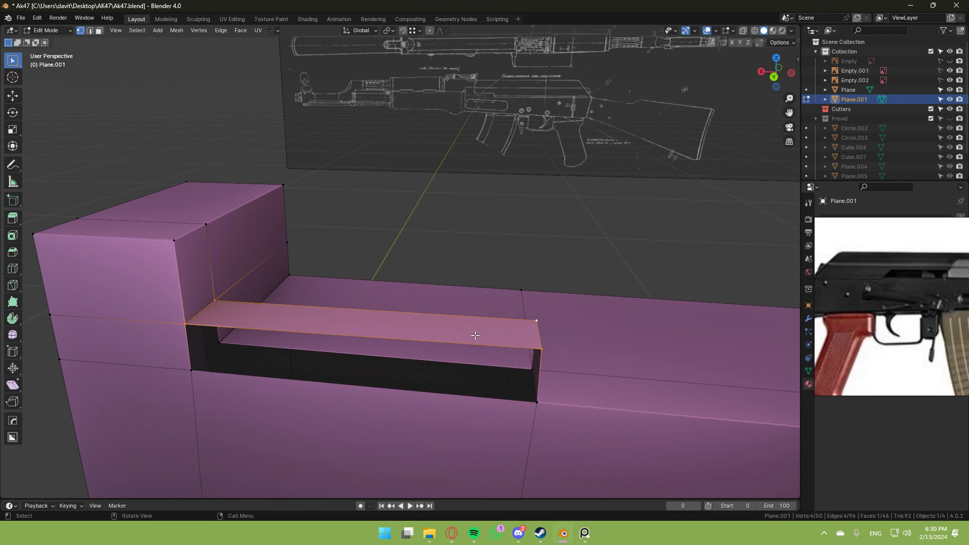
Fill the raised ledge's open outer and inner long sides with faces.
{"action": "key", "text": "3"}
{"action": "key", "text": "2"}
{"action": "left_click", "coordinate": [448, 342]}
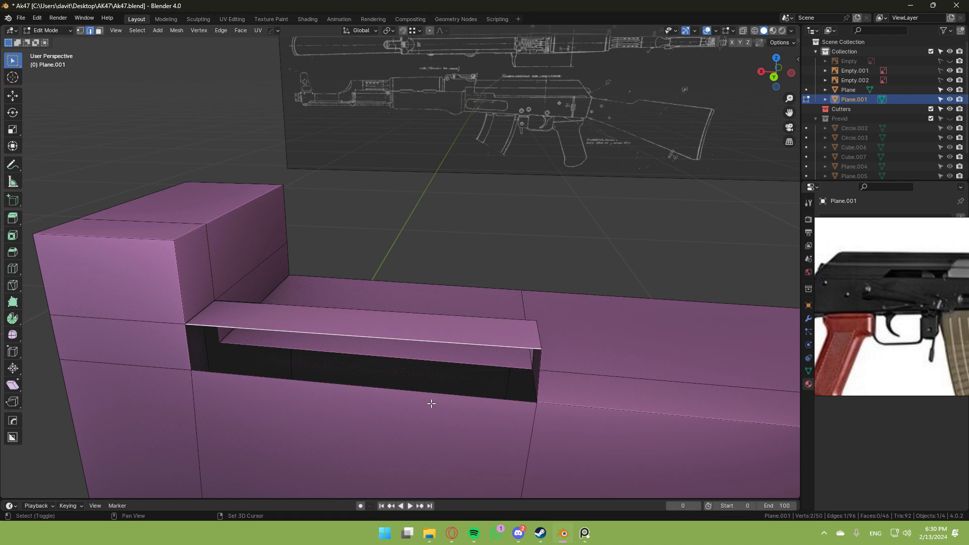
{"action": "left_click", "coordinate": [432, 399], "text": "shift"}
{"action": "key", "text": "f"}
{"action": "middle_click_drag", "start_coordinate": [484, 341], "coordinate": [309, 353]}
{"action": "left_click", "coordinate": [385, 323]}
{"action": "left_click", "coordinate": [380, 365], "text": "shift"}
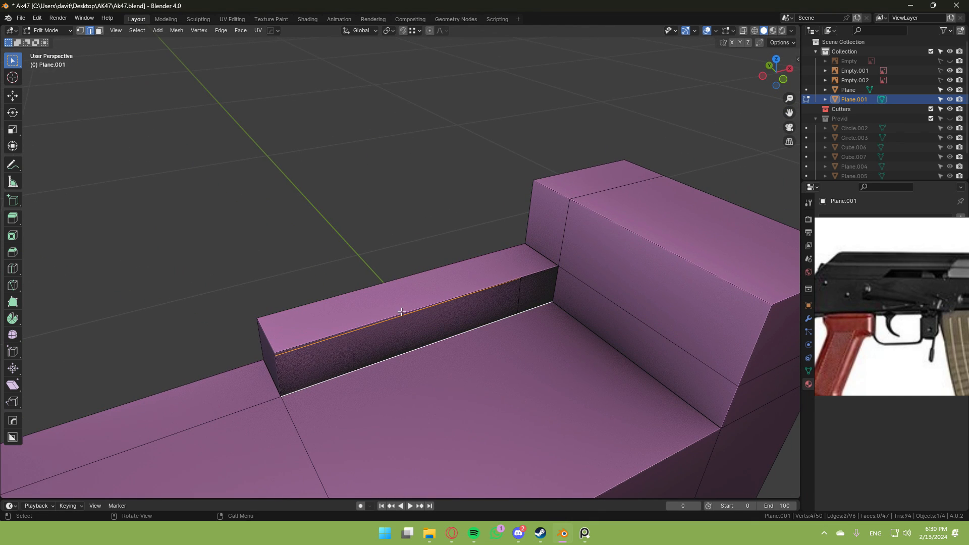
{"action": "middle_click_drag", "start_coordinate": [410, 306], "coordinate": [433, 277]}
{"action": "left_click", "coordinate": [424, 322]}
{"action": "left_click", "coordinate": [422, 380], "text": "shift"}
{"action": "key", "text": "f"}
Inspect the raised ledge, the front block and the receiver above the grip from several angles.
{"action": "key", "text": "Tab"}
{"action": "scroll", "coordinate": [374, 274], "scroll_direction": "down", "scroll_amount": 4}
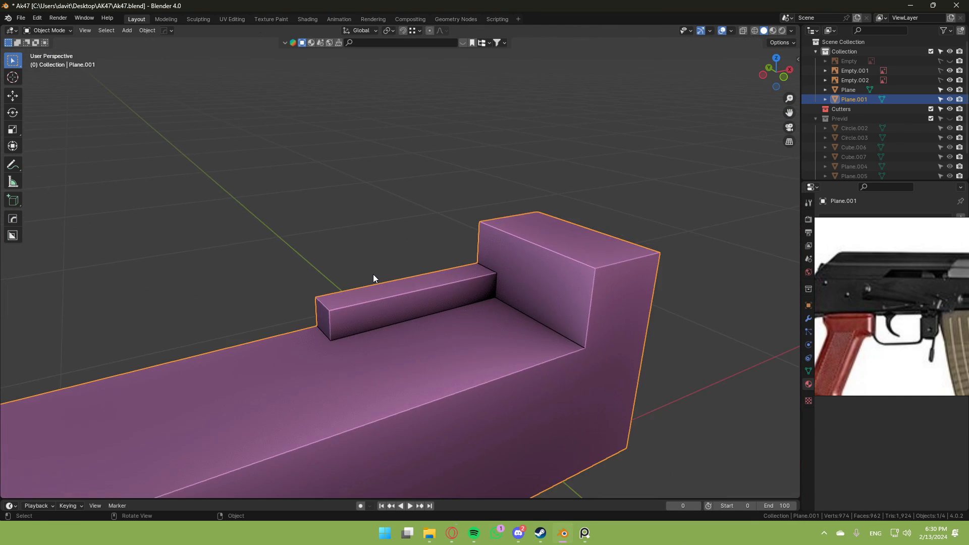
{"action": "middle_click_drag", "start_coordinate": [374, 274], "coordinate": [230, 231]}
{"action": "middle_click_drag", "start_coordinate": [234, 223], "coordinate": [316, 230]}
{"action": "key", "text": "Tab"}
{"action": "scroll", "coordinate": [237, 197], "scroll_direction": "down", "scroll_amount": 1}
{"action": "scroll", "coordinate": [238, 199], "scroll_direction": "up", "scroll_amount": 1}
{"action": "scroll", "coordinate": [242, 199], "scroll_direction": "down", "scroll_amount": 1}
{"action": "key", "text": "Tab"}
{"action": "scroll", "coordinate": [356, 231], "scroll_direction": "down", "scroll_amount": 3}
{"action": "key", "text": "Tab"}
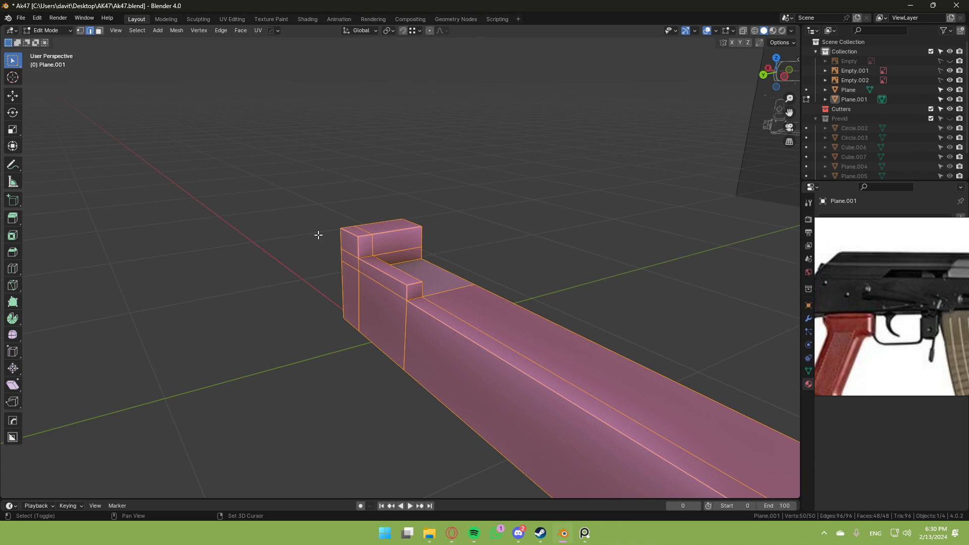
{"action": "key", "text": "Tab"}
{"action": "scroll", "coordinate": [318, 235], "scroll_direction": "down", "scroll_amount": 7}
{"action": "middle_click_drag", "start_coordinate": [502, 255], "coordinate": [400, 204]}
{"action": "scroll", "coordinate": [359, 241], "scroll_direction": "up", "scroll_amount": 6}
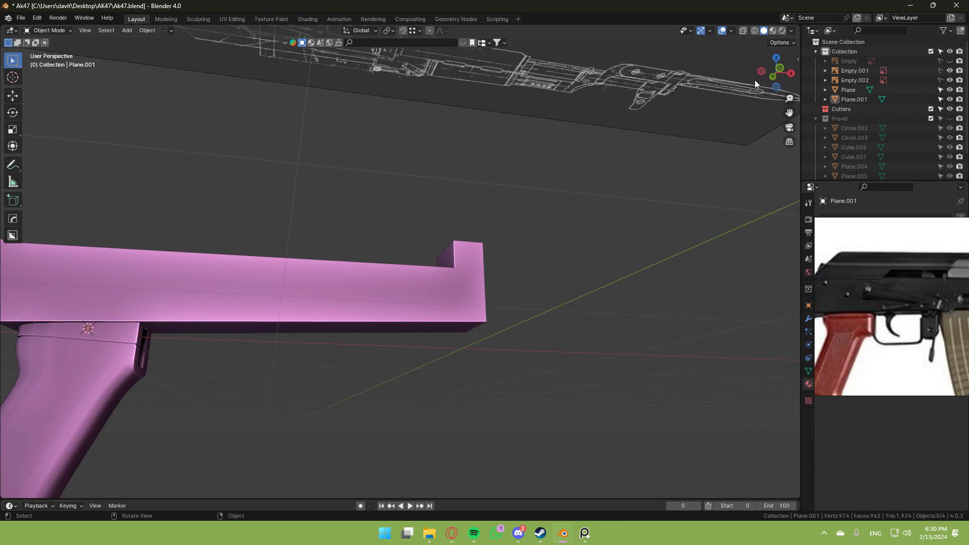
{"action": "scroll", "coordinate": [702, 121], "scroll_direction": "down", "scroll_amount": 4}
{"action": "scroll", "coordinate": [671, 122], "scroll_direction": "up", "scroll_amount": 3}
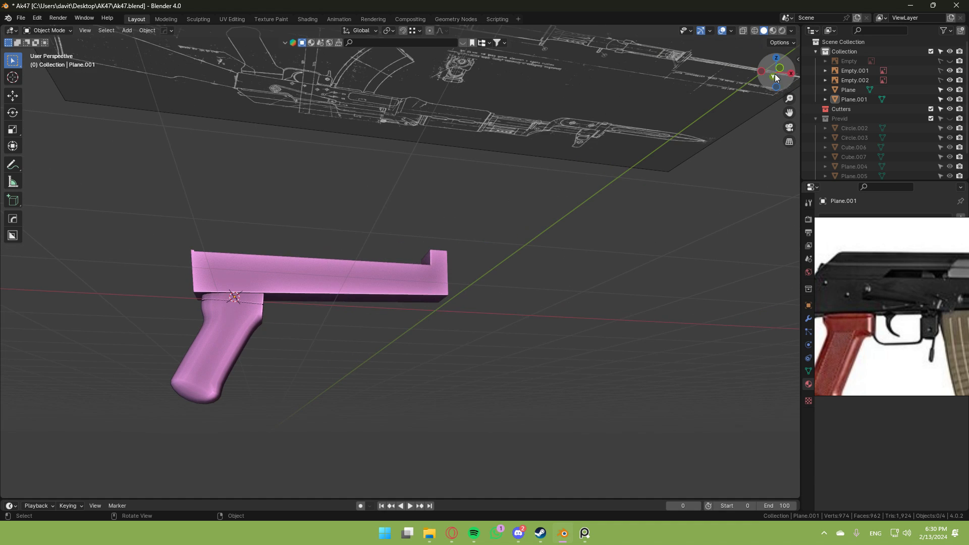
In front view, show the front blueprint Empty, hide Empty.002 and switch to wireframe shading.
{"action": "left_click", "coordinate": [774, 75]}
{"action": "left_click", "coordinate": [950, 61]}
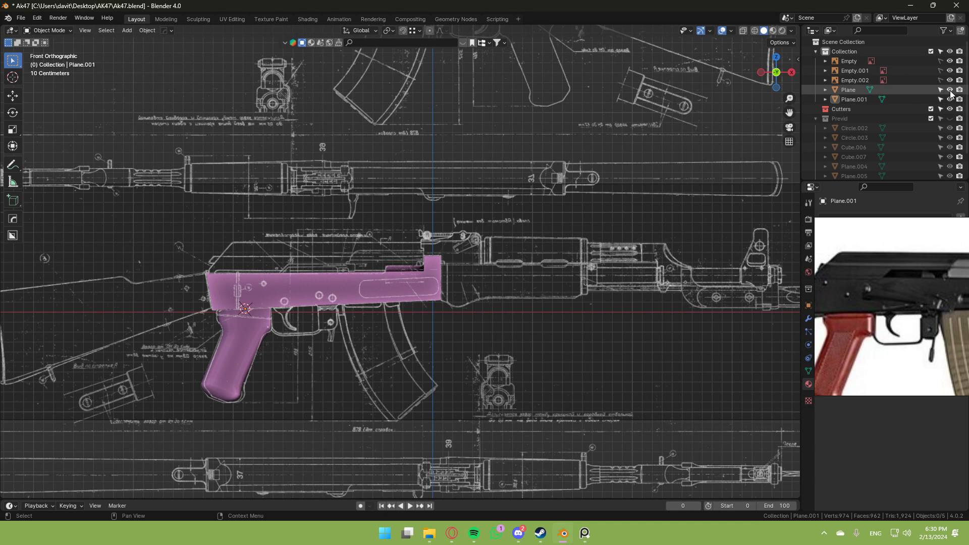
{"action": "left_click", "coordinate": [950, 79]}
{"action": "left_click", "coordinate": [755, 31]}
{"action": "scroll", "coordinate": [352, 354], "scroll_direction": "up", "scroll_amount": 3}
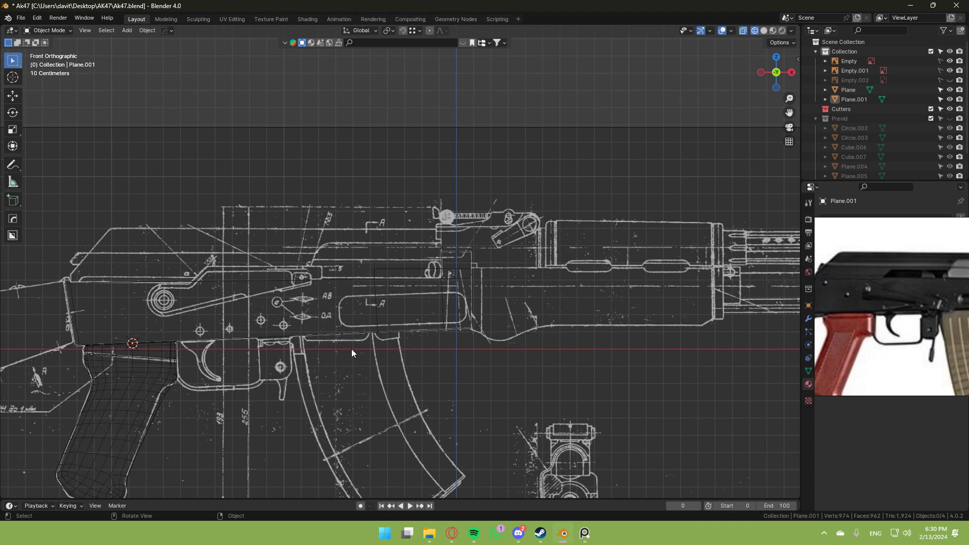
Compare the receiver outline with the front blueprint, examining the long side recess and the surrounding details.
{"action": "left_click_drag", "start_coordinate": [433, 315], "coordinate": [479, 324]}
{"action": "scroll", "coordinate": [248, 320], "scroll_direction": "up", "scroll_amount": 4}
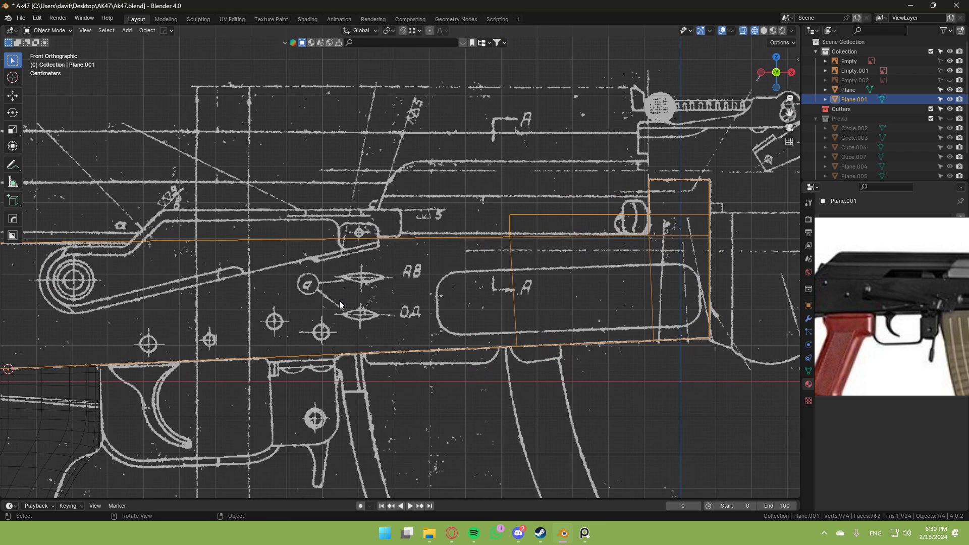
{"action": "left_click", "coordinate": [286, 314]}
{"action": "left_click", "coordinate": [565, 244]}
{"action": "scroll", "coordinate": [611, 317], "scroll_direction": "down", "scroll_amount": 4}
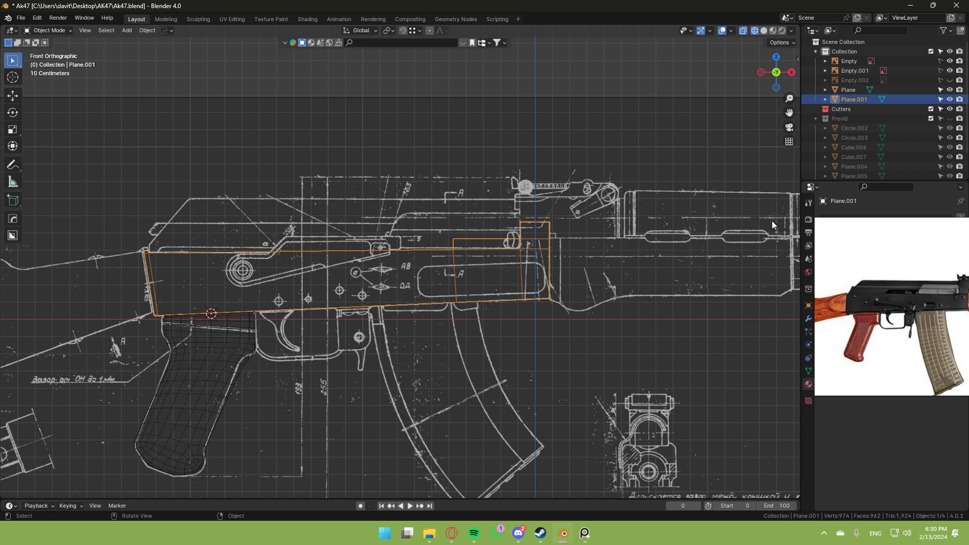
{"action": "scroll", "coordinate": [677, 108], "scroll_direction": "down", "scroll_amount": 1}
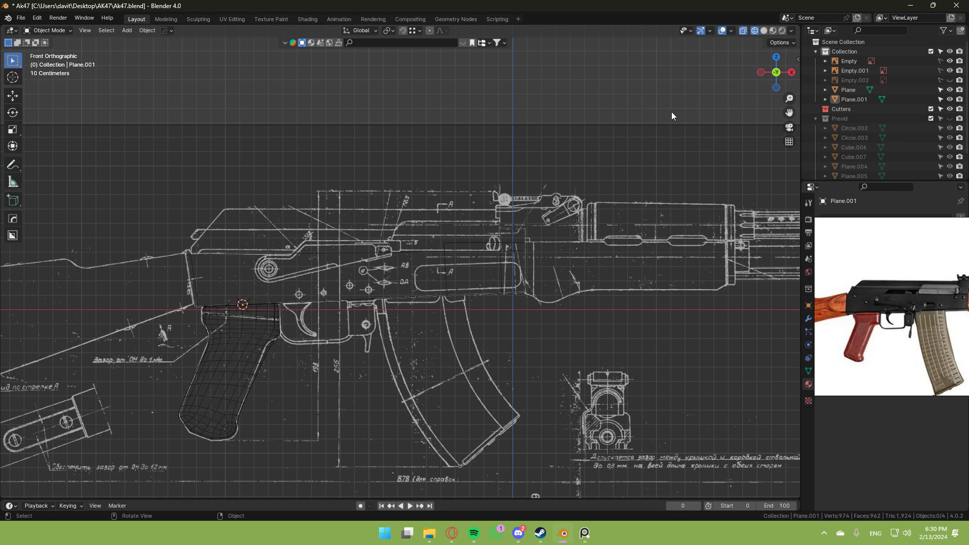
{"action": "scroll", "coordinate": [664, 117], "scroll_direction": "up", "scroll_amount": 3}
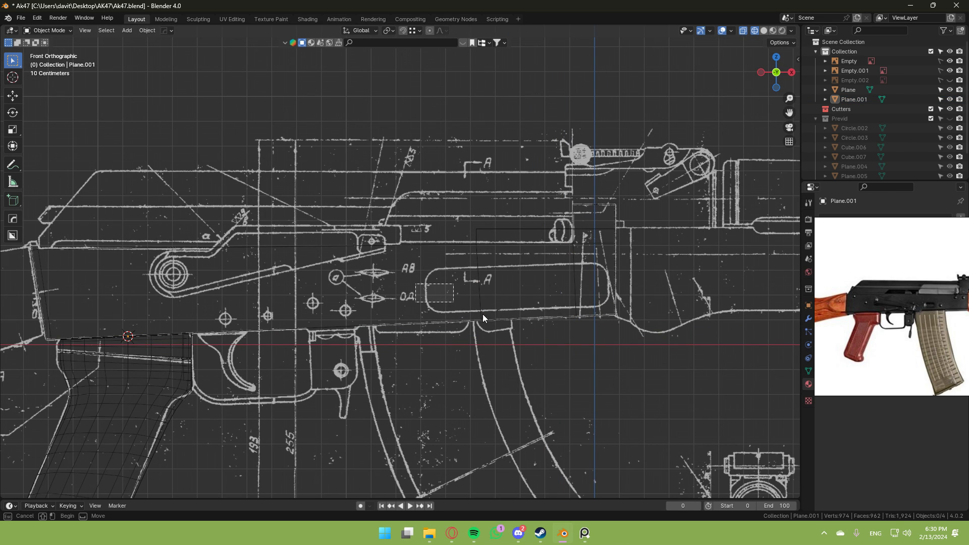
{"action": "left_click_drag", "start_coordinate": [483, 314], "coordinate": [553, 347]}
{"action": "left_click", "coordinate": [552, 347]}
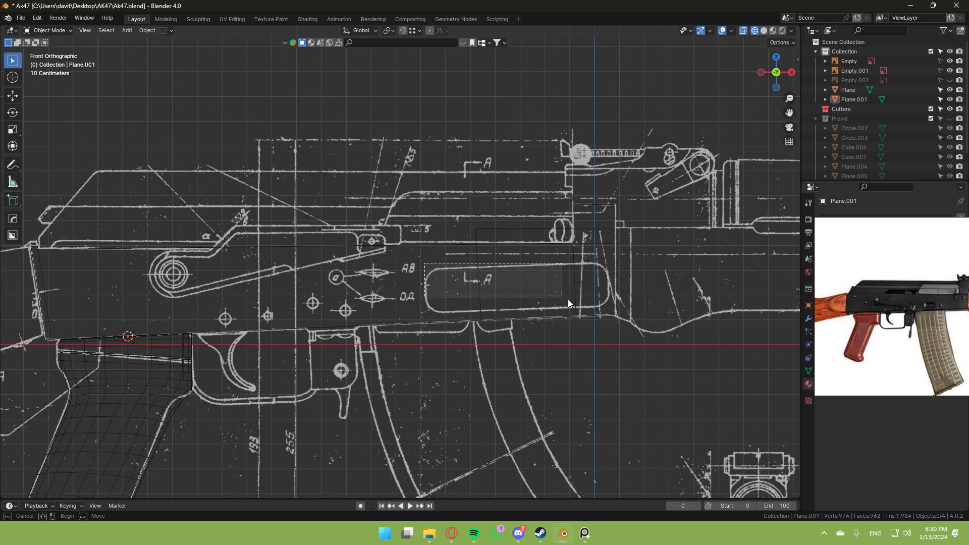
{"action": "left_click_drag", "start_coordinate": [610, 304], "coordinate": [612, 306]}
{"action": "left_click", "coordinate": [657, 272]}
{"action": "middle_click_drag", "start_coordinate": [658, 272], "coordinate": [620, 311]}
{"action": "scroll", "coordinate": [620, 311], "scroll_direction": "down", "scroll_amount": 6}
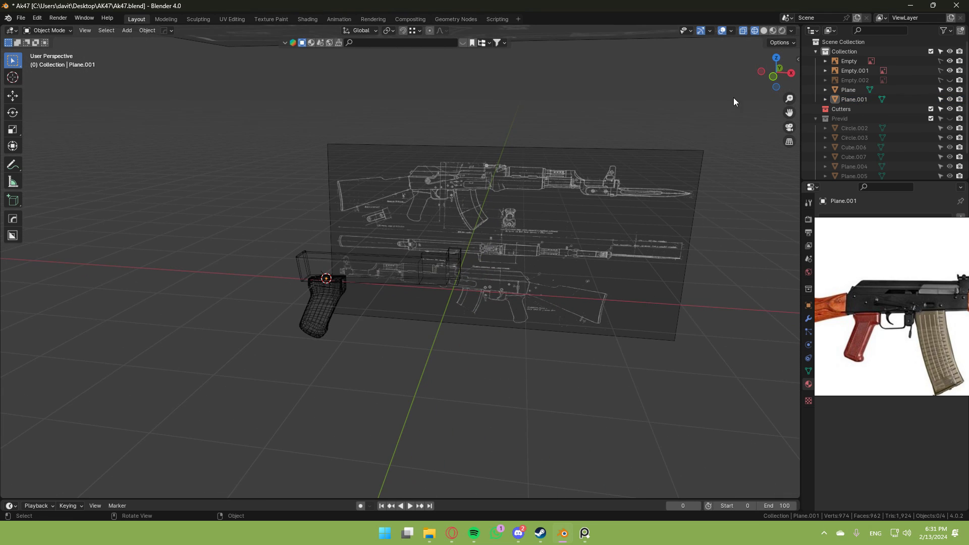
Return to solid shading and bevel the inner edge where the front block meets the receiver's top, using 5 segments.
{"action": "left_click", "coordinate": [765, 30]}
{"action": "scroll", "coordinate": [862, 248], "scroll_direction": "down", "scroll_amount": 2}
{"action": "scroll", "coordinate": [902, 284], "scroll_direction": "up", "scroll_amount": 4}
{"action": "scroll", "coordinate": [622, 189], "scroll_direction": "down", "scroll_amount": 1}
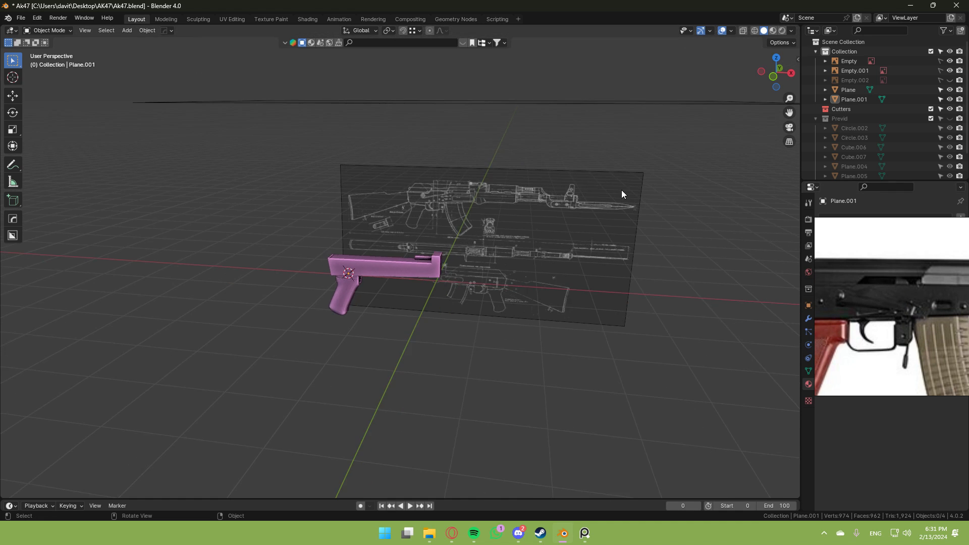
{"action": "scroll", "coordinate": [514, 217], "scroll_direction": "up", "scroll_amount": 4}
{"action": "middle_click_drag", "start_coordinate": [622, 190], "coordinate": [556, 303]}
{"action": "left_click", "coordinate": [514, 217]}
{"action": "scroll", "coordinate": [477, 209], "scroll_direction": "up", "scroll_amount": 3}
{"action": "scroll", "coordinate": [485, 210], "scroll_direction": "down", "scroll_amount": 3}
{"action": "key", "text": "Tab"}
{"action": "key", "text": "Tab"}
{"action": "key", "text": "Tab"}
{"action": "key", "text": "ctrl+b"}
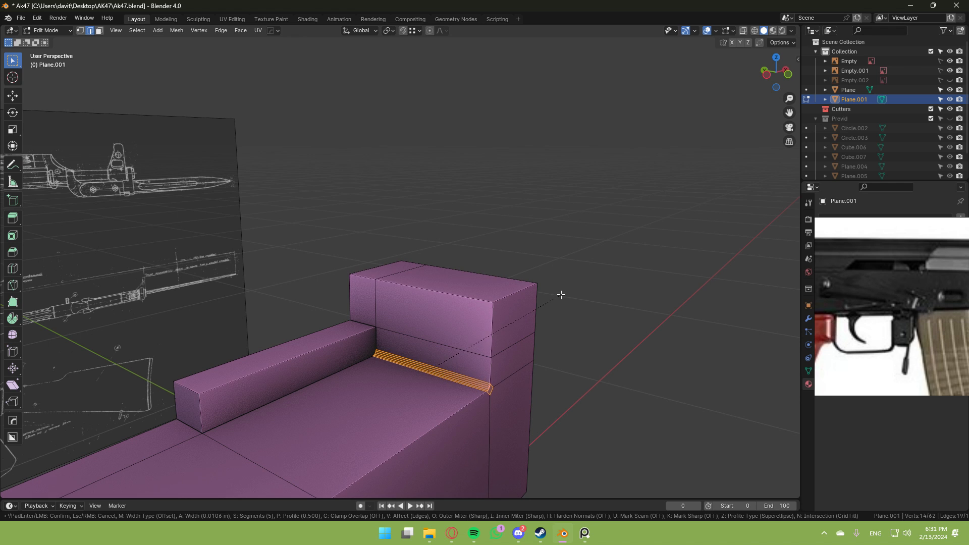
{"action": "left_click", "coordinate": [573, 289]}
Dissolve the leftover vertices beside the new bevel on the front block.
{"action": "key", "text": "1"}
{"action": "middle_click_drag", "start_coordinate": [573, 288], "coordinate": [483, 361]}
{"action": "key", "text": "ctrl+x"}
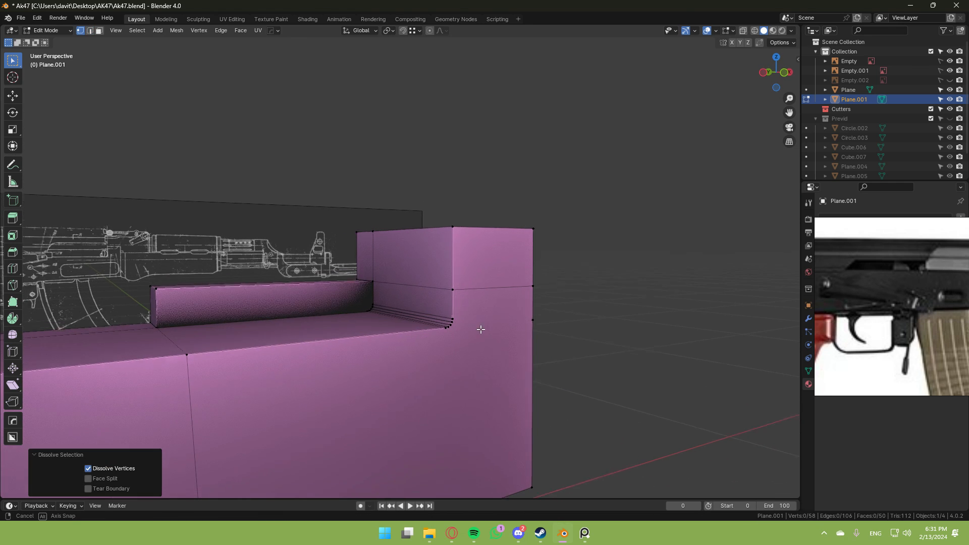
{"action": "key", "text": "Tab"}
{"action": "middle_click_drag", "start_coordinate": [481, 329], "coordinate": [511, 338]}
{"action": "key", "text": "Tab"}
{"action": "scroll", "coordinate": [560, 218], "scroll_direction": "down", "scroll_amount": 2}
{"action": "key", "text": "Tab"}
{"action": "left_click", "coordinate": [560, 218]}
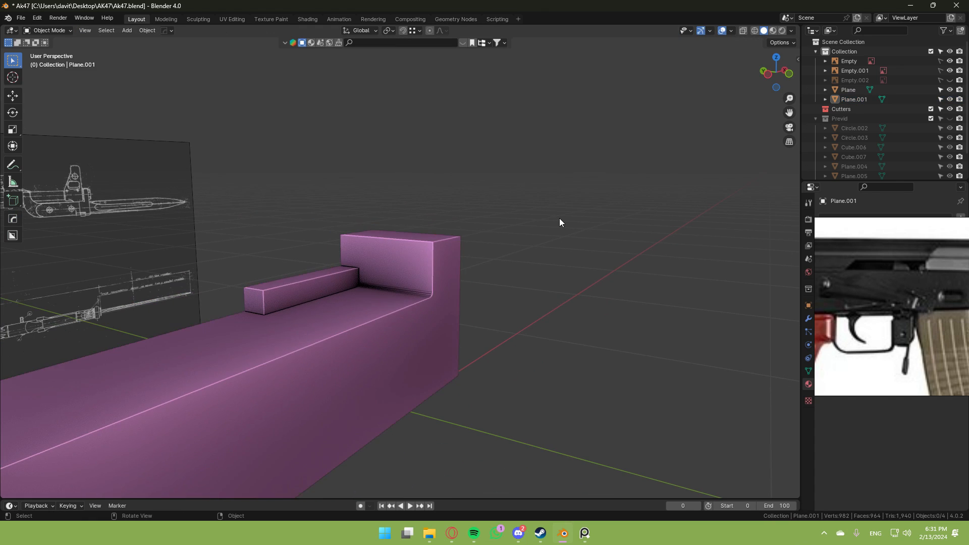
Examine the receiver with its bevelled front block and raised ledge from several angles.
{"action": "middle_click_drag", "start_coordinate": [560, 222], "coordinate": [560, 286]}
{"action": "left_click", "coordinate": [495, 227]}
{"action": "right_click", "coordinate": [494, 226]}
{"action": "left_click", "coordinate": [494, 226]}
{"action": "left_click", "coordinate": [589, 212]}
{"action": "scroll", "coordinate": [552, 280], "scroll_direction": "down", "scroll_amount": 4}
{"action": "left_click", "coordinate": [491, 280]}
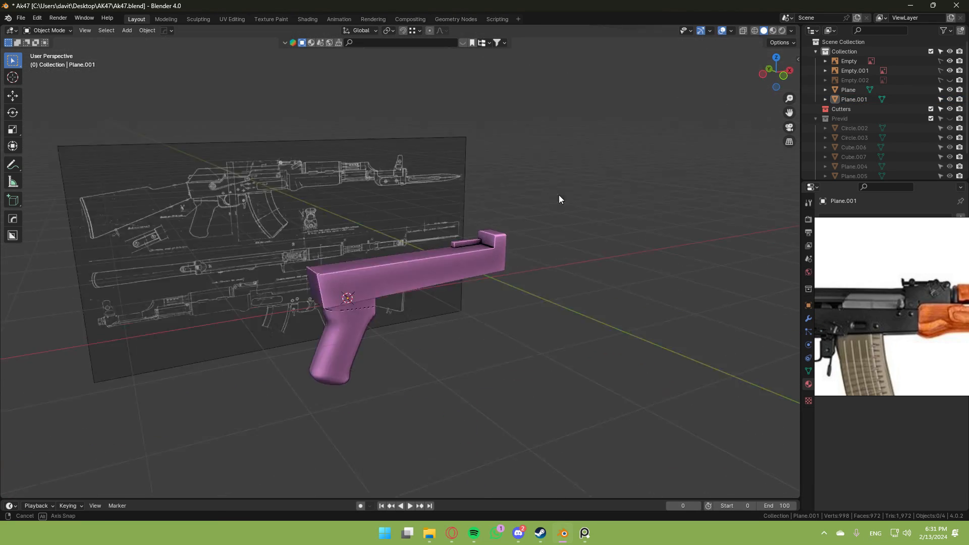
{"action": "middle_click_drag", "start_coordinate": [559, 195], "coordinate": [494, 216]}
{"action": "scroll", "coordinate": [495, 216], "scroll_direction": "up", "scroll_amount": 2}
{"action": "left_click", "coordinate": [467, 273]}
{"action": "middle_click_drag", "start_coordinate": [468, 272], "coordinate": [447, 237]}
{"action": "scroll", "coordinate": [699, 335], "scroll_direction": "up", "scroll_amount": 4}
{"action": "scroll", "coordinate": [394, 301], "scroll_direction": "down", "scroll_amount": 3}
{"action": "middle_click_drag", "start_coordinate": [394, 301], "coordinate": [425, 295]}
In front view, add a crosswise loop cut through the receiver at the rear end of the blueprint's magazine catch housing.
{"action": "left_click", "coordinate": [779, 70]}
{"action": "scroll", "coordinate": [425, 295], "scroll_direction": "up", "scroll_amount": 5}
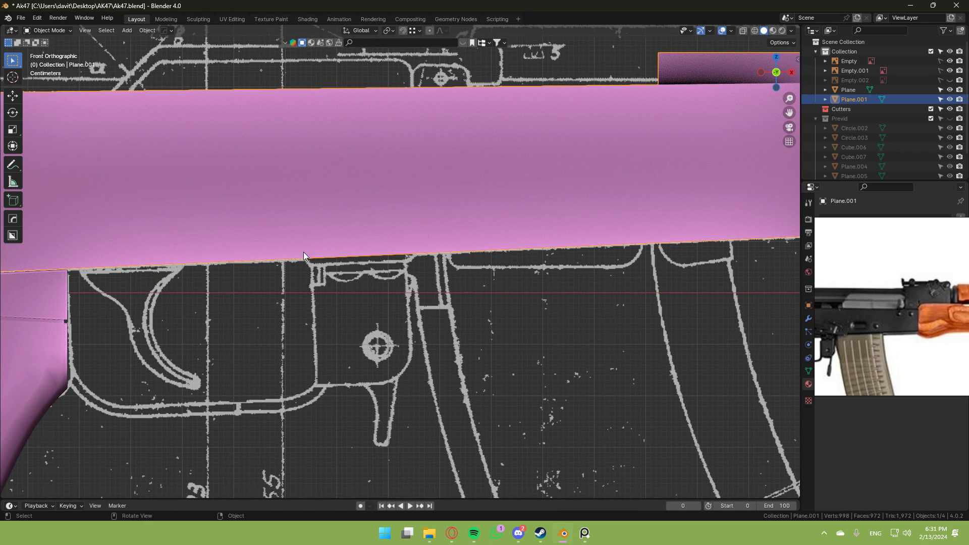
{"action": "scroll", "coordinate": [363, 260], "scroll_direction": "down", "scroll_amount": 5}
{"action": "key", "text": "Tab"}
{"action": "key", "text": "ctrl+r"}
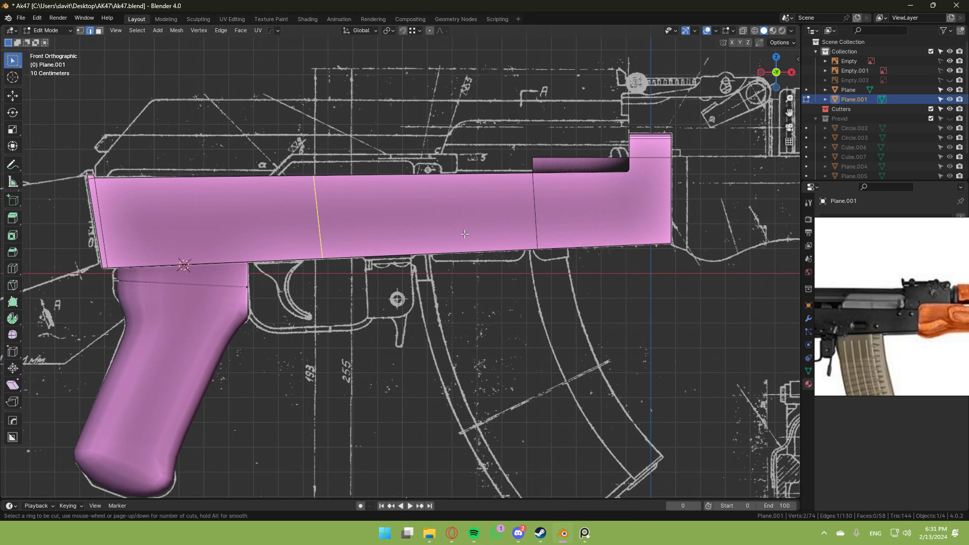
{"action": "left_click", "coordinate": [485, 230]}
{"action": "scroll", "coordinate": [483, 230], "scroll_direction": "up", "scroll_amount": 5}
Add a loop cut at the housing's front end and a centred cut between both, bevelling the centred one 0.0957 m wide.
{"action": "key", "text": "ctrl+r"}
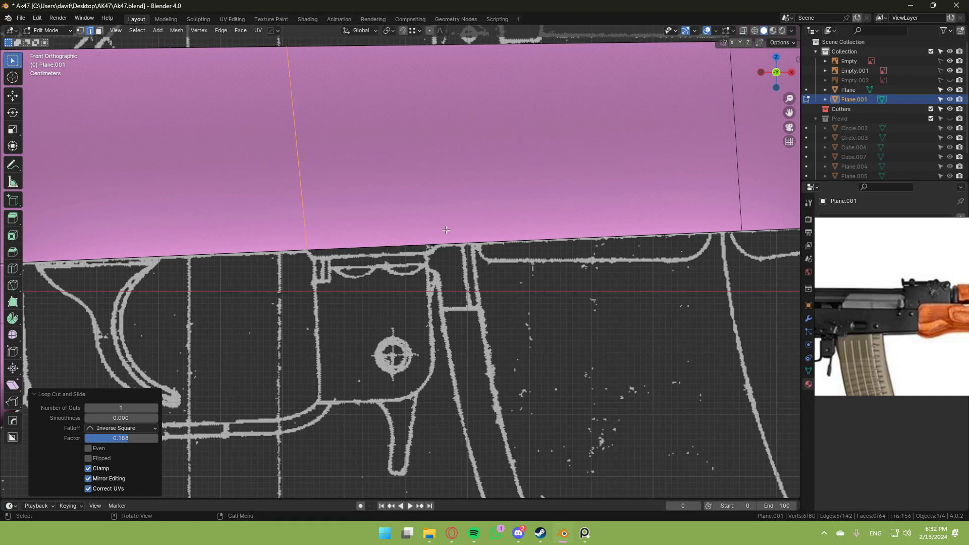
{"action": "left_click", "coordinate": [521, 231]}
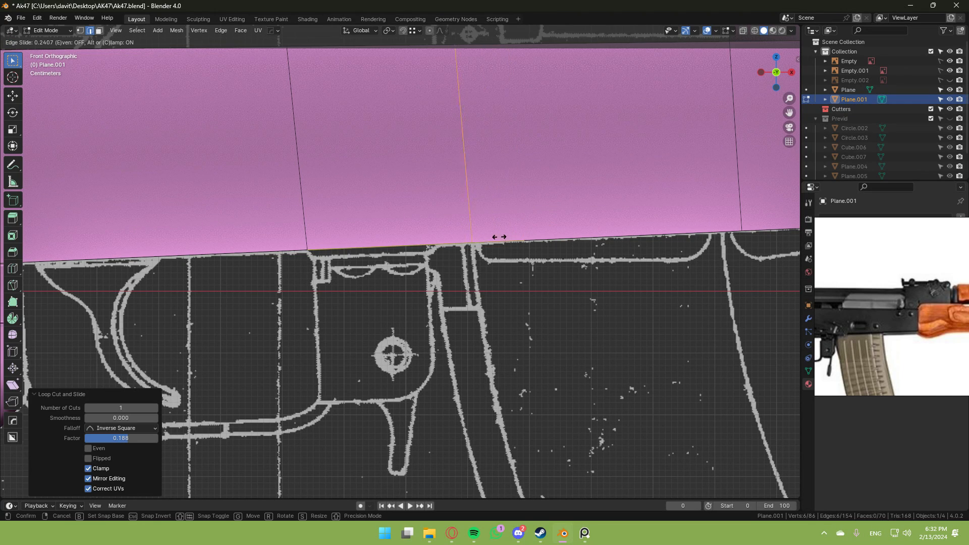
{"action": "left_click", "coordinate": [417, 258]}
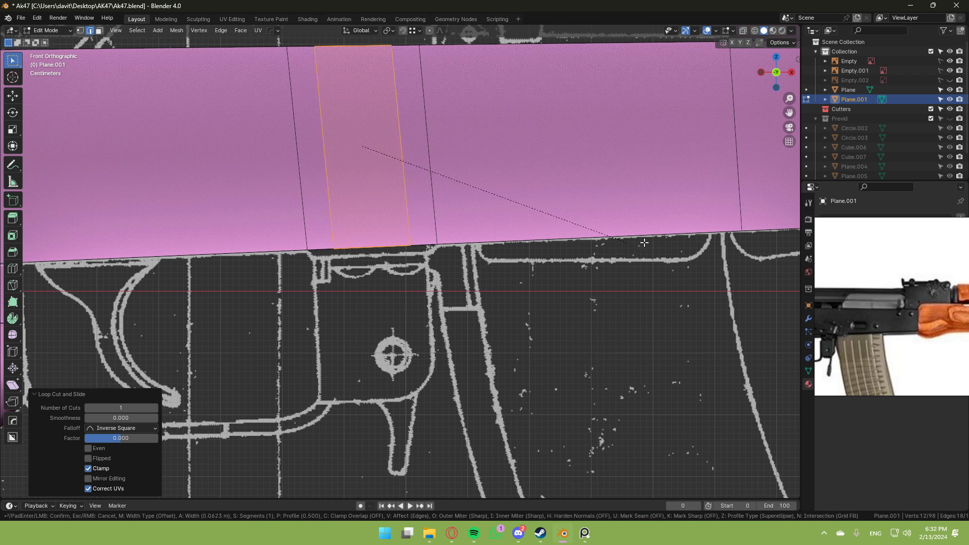
{"action": "left_click", "coordinate": [38, 236]}
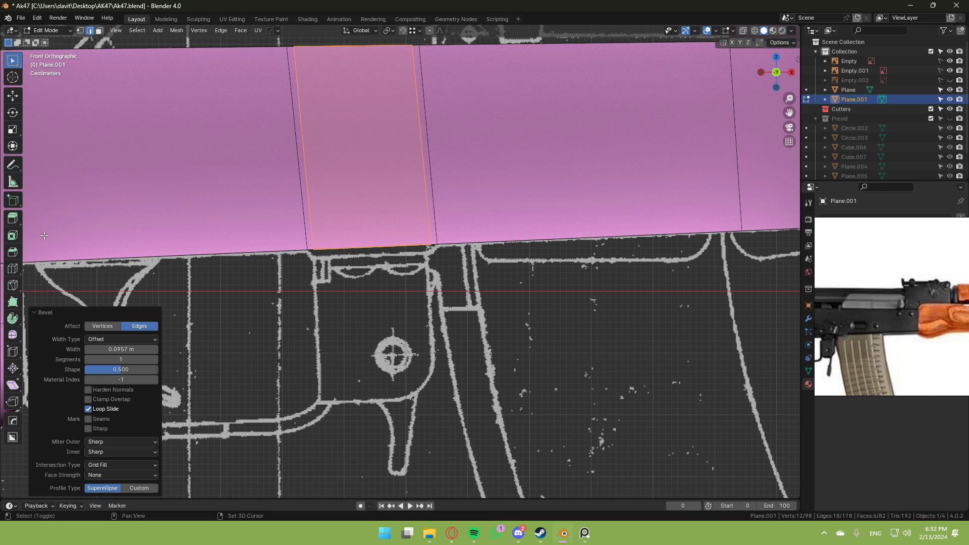
Move the two underside faces between the bevelled cuts down 0.011272 m to the blueprint's stepped edge.
{"action": "key", "text": "3"}
{"action": "middle_click_drag", "start_coordinate": [277, 250], "coordinate": [303, 212]}
{"action": "scroll", "coordinate": [427, 117], "scroll_direction": "down", "scroll_amount": 5}
{"action": "left_click", "coordinate": [411, 182]}
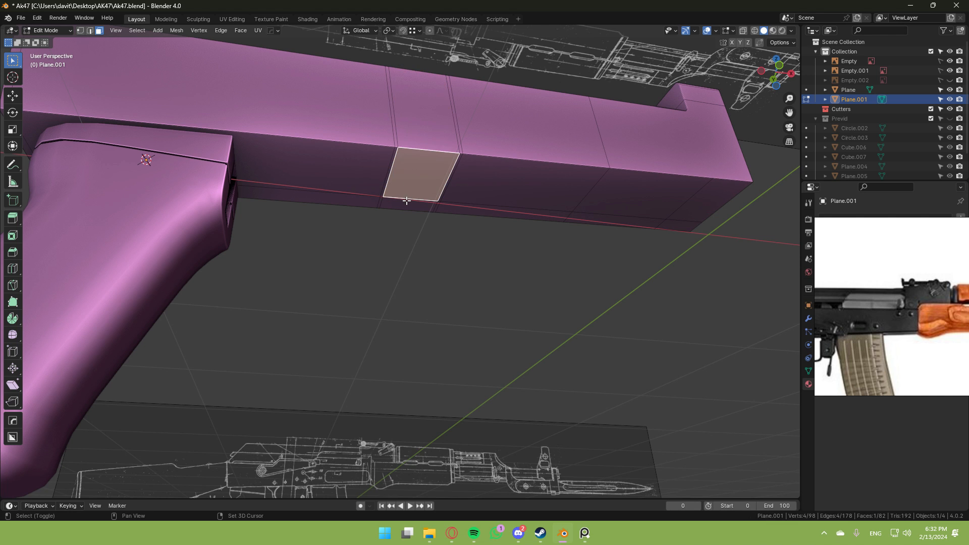
{"action": "left_click", "coordinate": [782, 68]}
{"action": "key", "text": "g"}
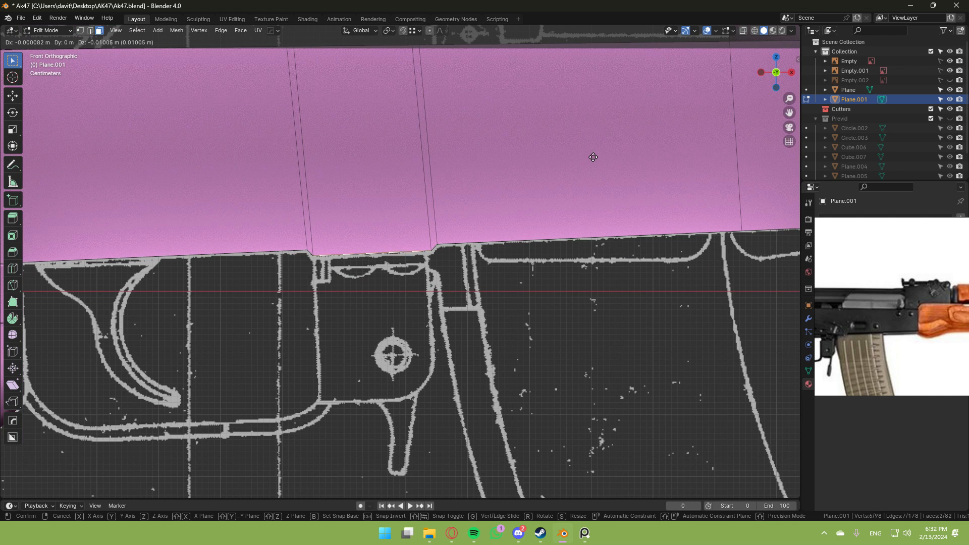
{"action": "left_click", "coordinate": [594, 164]}
Duplicate the two lowered underside faces in place and separate the copy into its own object.
{"action": "middle_click_drag", "start_coordinate": [594, 164], "coordinate": [561, 134]}
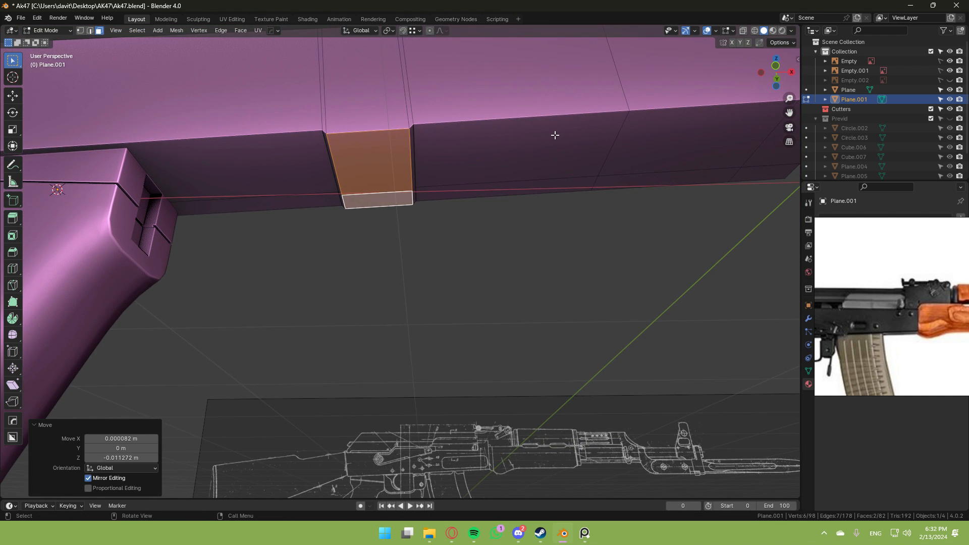
{"action": "key", "text": "shift+d"}
{"action": "right_click", "coordinate": [510, 158]}
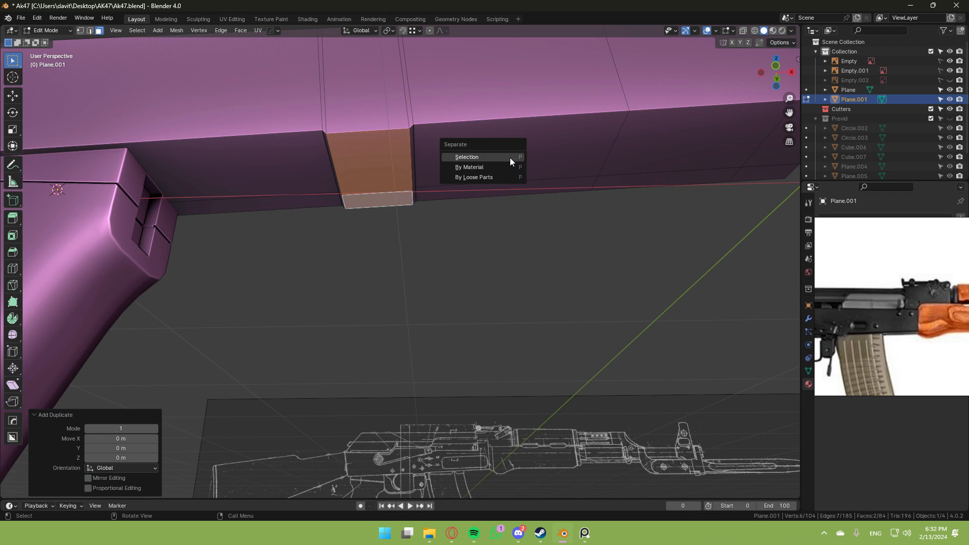
{"action": "left_click", "coordinate": [511, 162]}
Edit the separated underside piece and dissolve the edge dividing its two faces.
{"action": "key", "text": "Tab"}
{"action": "left_click", "coordinate": [386, 162]}
{"action": "key", "text": "Tab"}
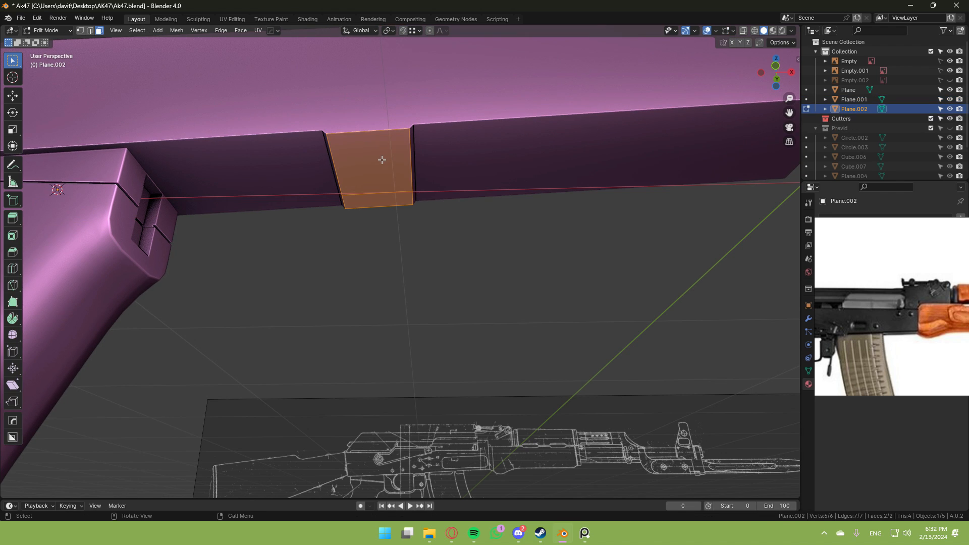
{"action": "key", "text": "ctrl+x"}
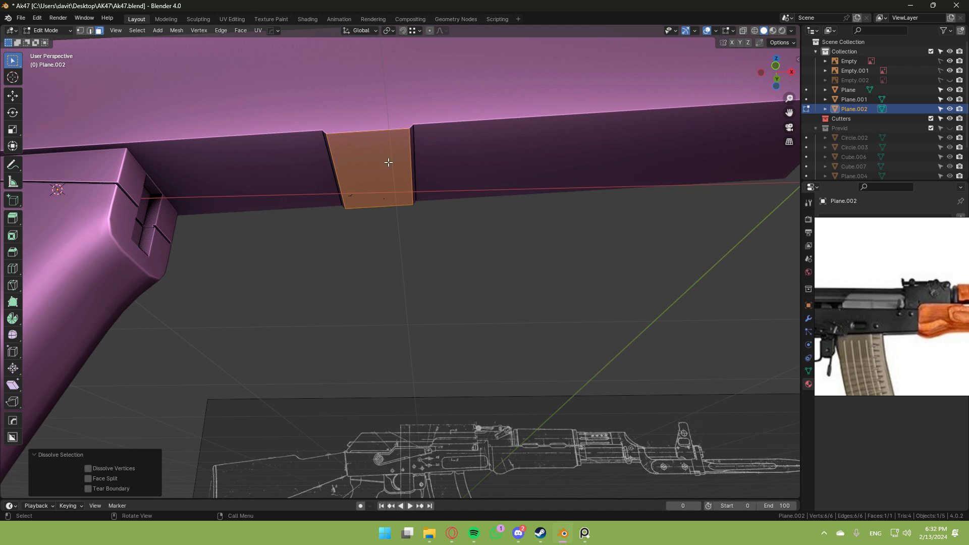
Dissolve the two leftover midpoint vertices on the side edges of the separated underside face.
{"action": "left_click", "coordinate": [393, 165]}
{"action": "key", "text": "1"}
{"action": "left_click", "coordinate": [370, 134]}
{"action": "key", "text": "3"}
{"action": "left_click", "coordinate": [366, 158]}
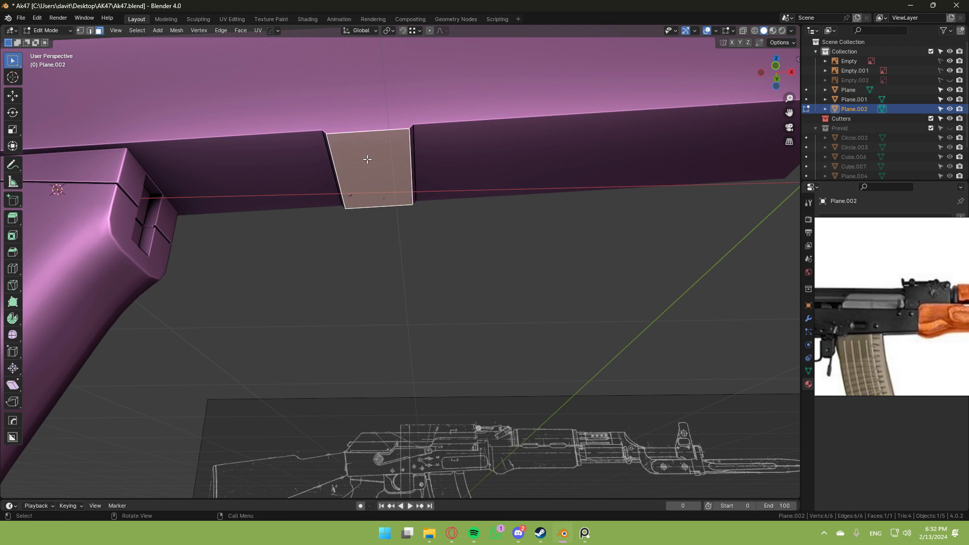
{"action": "key", "text": "1"}
{"action": "scroll", "coordinate": [381, 160], "scroll_direction": "up", "scroll_amount": 3}
{"action": "left_click", "coordinate": [248, 89]}
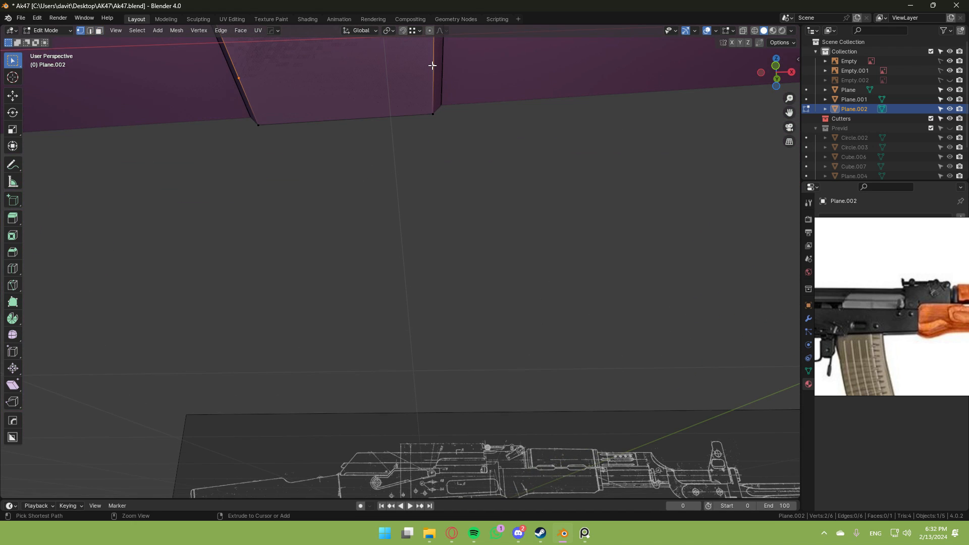
{"action": "key", "text": "ctrl+c"}
{"action": "key", "text": "ctrl+x"}
{"action": "scroll", "coordinate": [418, 78], "scroll_direction": "down", "scroll_amount": 6}
{"action": "key", "text": "3"}
{"action": "left_click", "coordinate": [366, 167]}
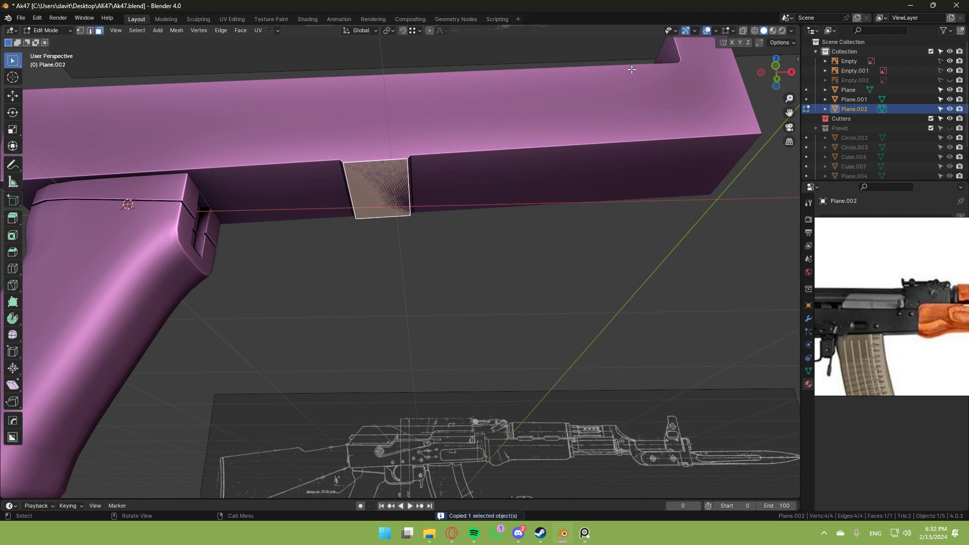
Scale the separated underside face to 0.976 and compare it with the blueprint from the front.
{"action": "scroll", "coordinate": [631, 70], "scroll_direction": "up", "scroll_amount": 4}
{"action": "key", "text": "s"}
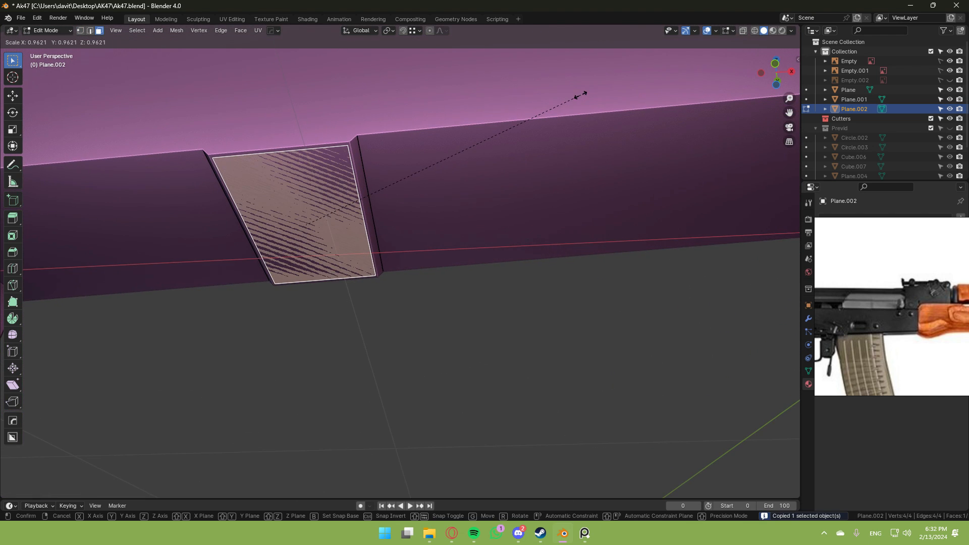
{"action": "left_click", "coordinate": [582, 93]}
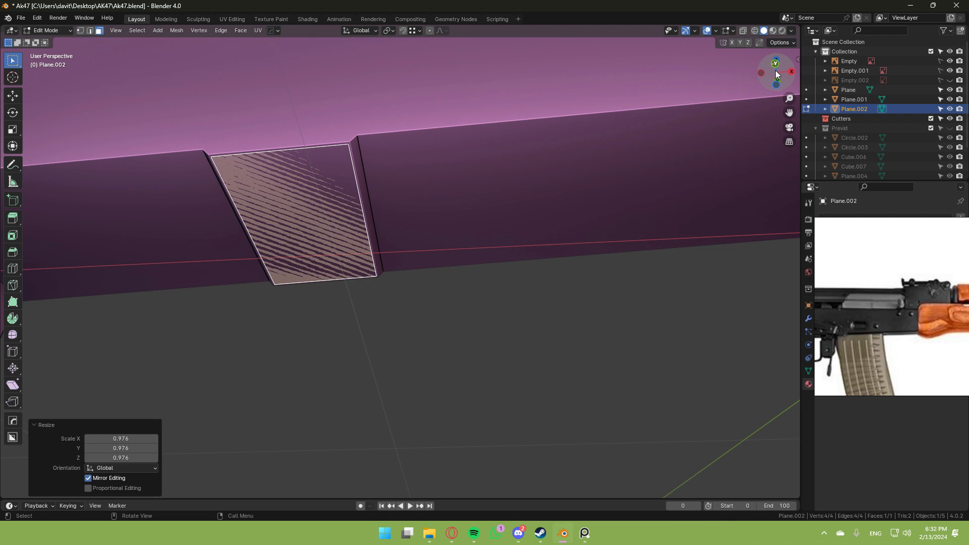
{"action": "left_click", "coordinate": [776, 71]}
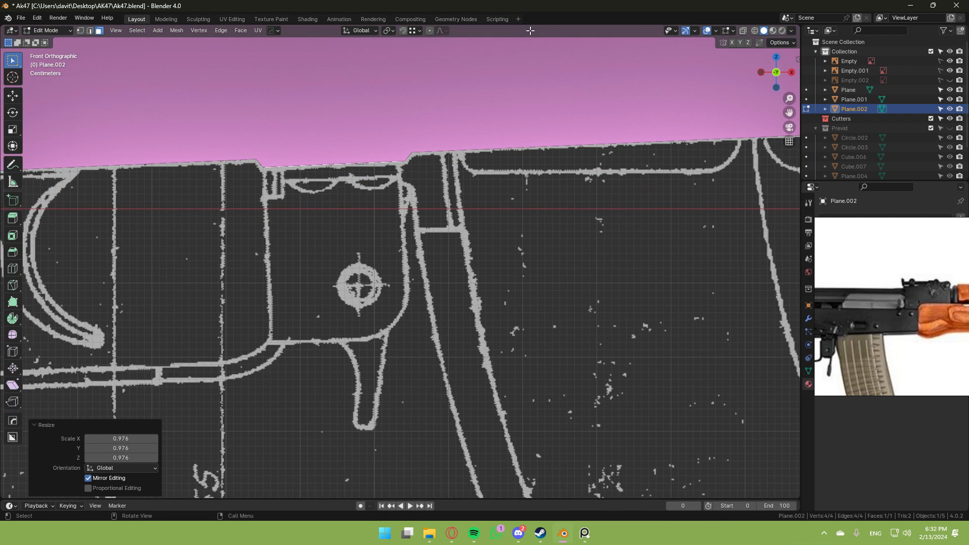
{"action": "middle_click_drag", "start_coordinate": [516, 92], "coordinate": [373, 199]}
Add two centred lengthwise loop cuts to the underside face and spread them apart along Y.
{"action": "key", "text": "ctrl+r"}
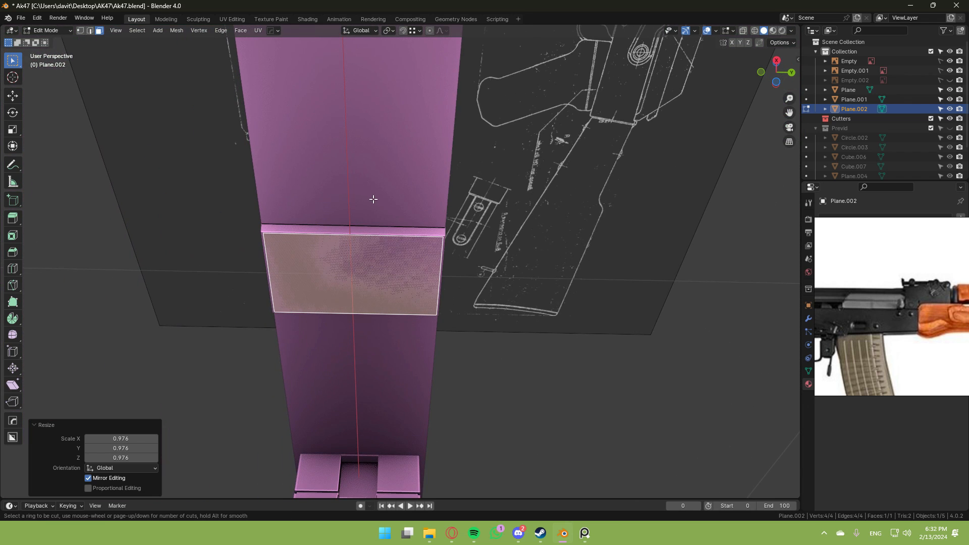
{"action": "left_click", "coordinate": [379, 243]}
{"action": "right_click", "coordinate": [380, 243]}
{"action": "key", "text": "y"}
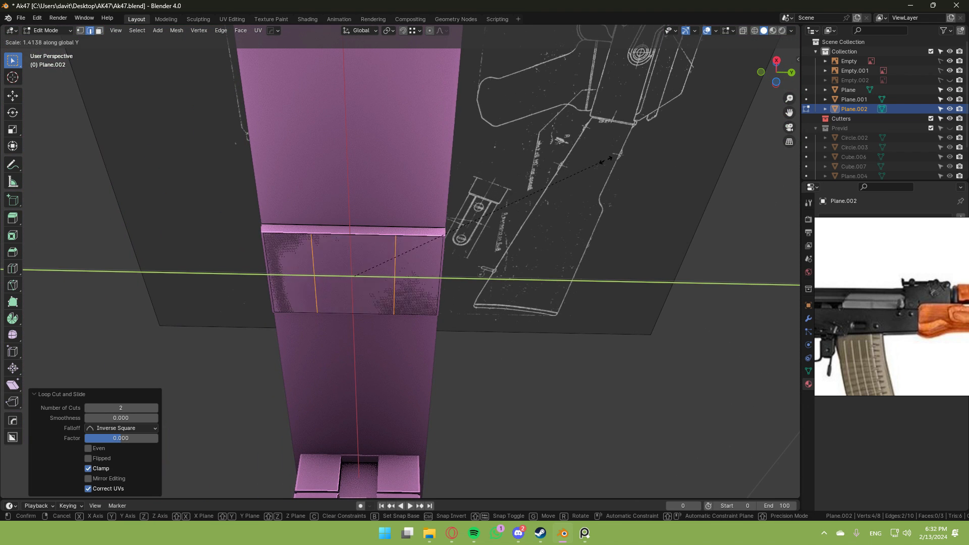
{"action": "left_click", "coordinate": [601, 167]}
Extrude the middle underside face down 0.23497 m to the bottom line of the catch housing on the blueprint.
{"action": "key", "text": "3"}
{"action": "left_click", "coordinate": [356, 273]}
{"action": "middle_click_drag", "start_coordinate": [356, 272], "coordinate": [729, 77]}
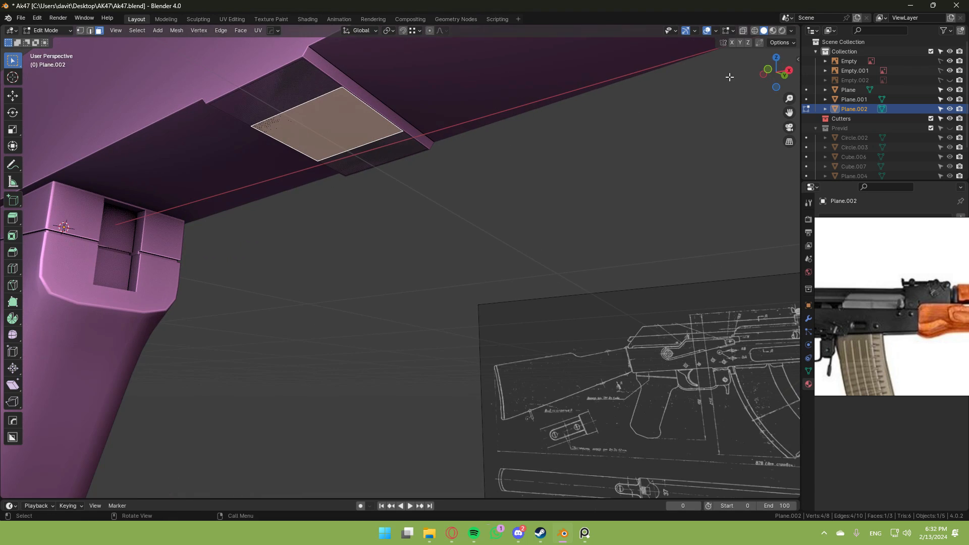
{"action": "left_click", "coordinate": [770, 70]}
{"action": "key", "text": "e"}
{"action": "left_click", "coordinate": [567, 179]}
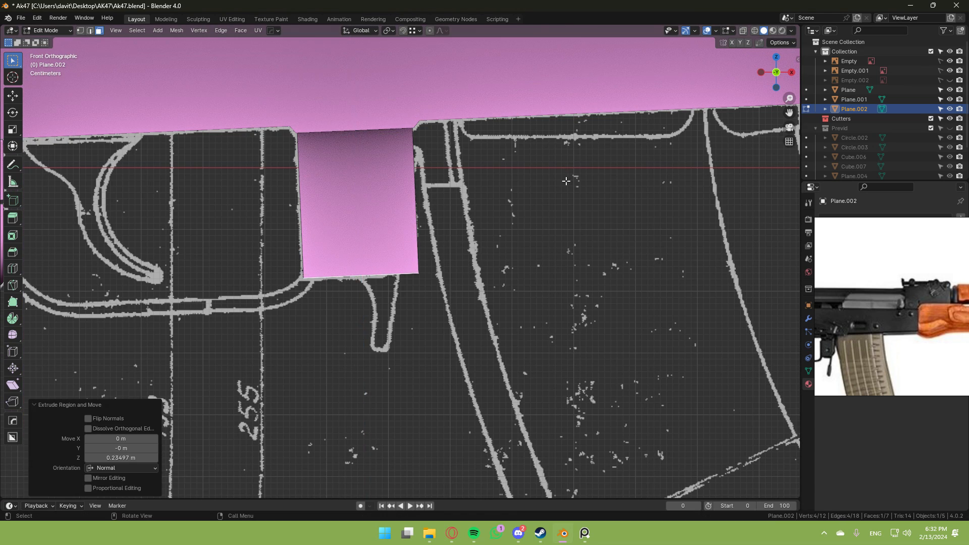
Add a vertical and a horizontal loop cut to the block, aligned with the small rectangle at the housing's upper rear on the blueprint.
{"action": "middle_click_drag", "start_coordinate": [567, 179], "coordinate": [424, 190]}
{"action": "left_click", "coordinate": [352, 268]}
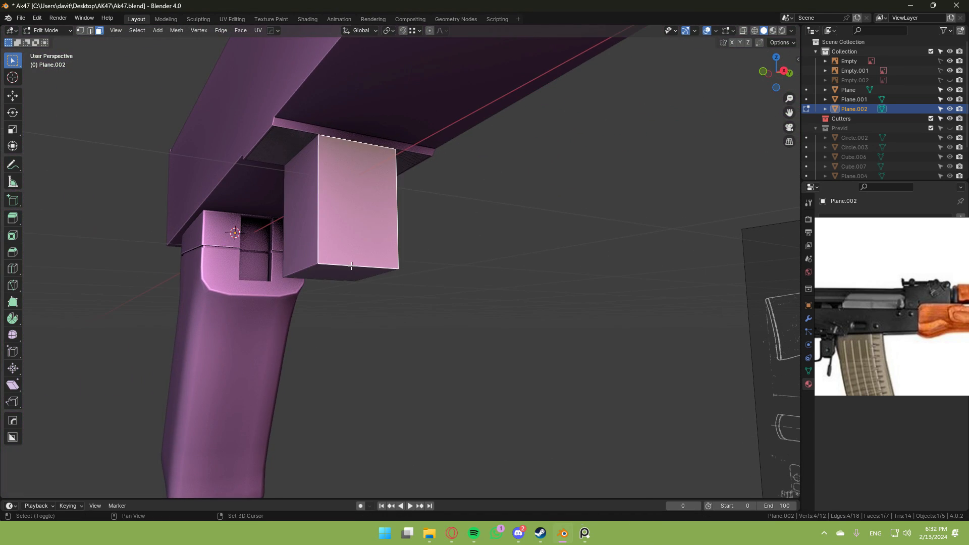
{"action": "key", "text": "alt+a"}
{"action": "middle_click_drag", "start_coordinate": [352, 268], "coordinate": [546, 190]}
{"action": "left_click", "coordinate": [771, 74]}
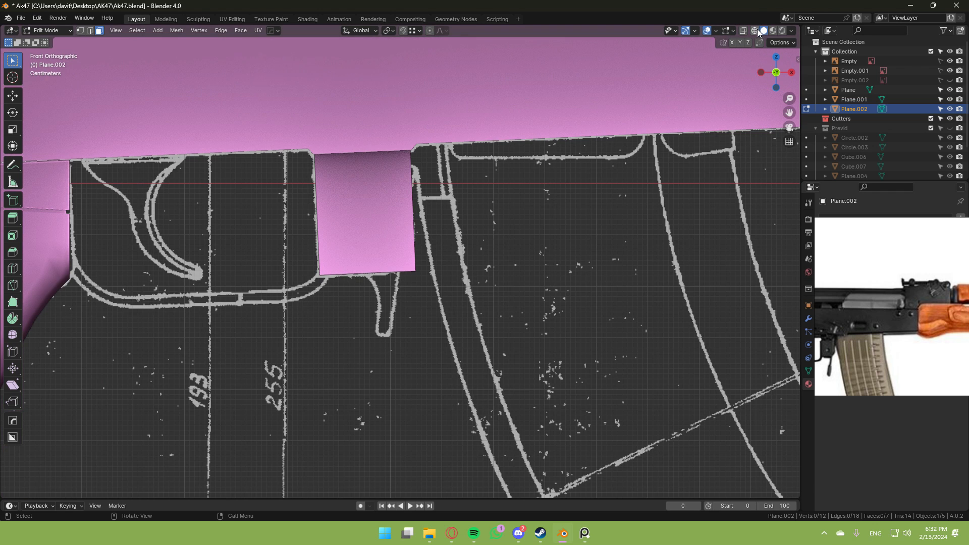
{"action": "left_click", "coordinate": [755, 31]}
{"action": "scroll", "coordinate": [381, 94], "scroll_direction": "up", "scroll_amount": 4}
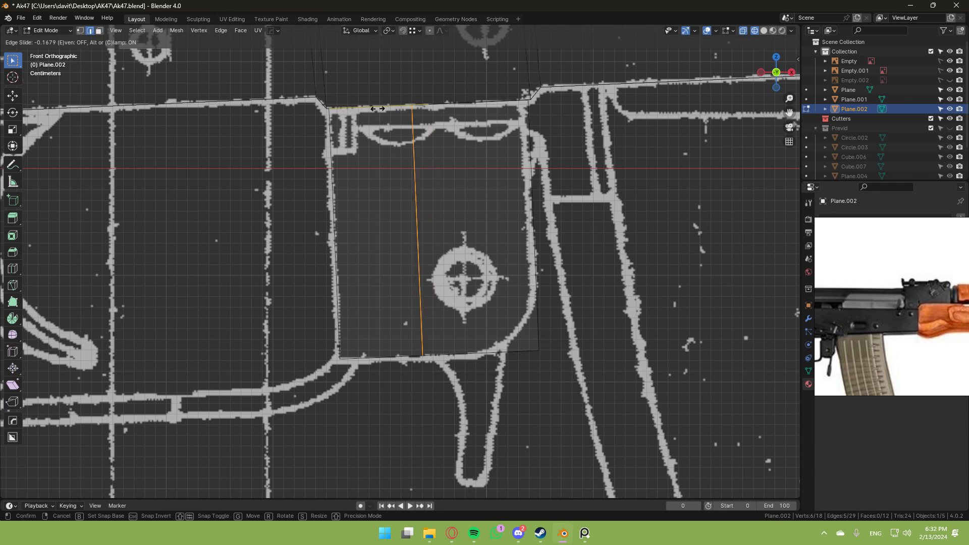
{"action": "left_click", "coordinate": [336, 127]}
{"action": "left_click", "coordinate": [318, 104]}
Delete the faces of the block's upper rear corner section.
{"action": "key", "text": "3"}
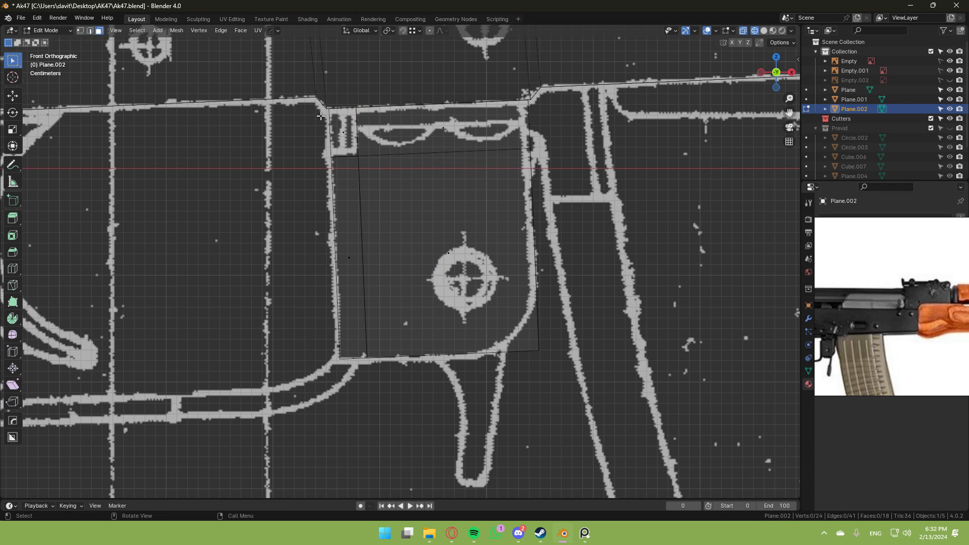
{"action": "key", "text": "x"}
{"action": "left_click", "coordinate": [350, 127]}
Delete the block's lower front face and the large bottom face.
{"action": "left_click", "coordinate": [765, 31]}
{"action": "mouse_move", "coordinate": [414, 152]}
{"action": "middle_mouse_down"}
{"action": "mouse_move", "coordinate": [446, 135]}
{"action": "mouse_move", "coordinate": [386, 179]}
{"action": "mouse_move", "coordinate": [409, 282]}
{"action": "middle_mouse_up"}
{"action": "left_click", "coordinate": [409, 281], "text": "shift"}
{"action": "left_click", "coordinate": [366, 336], "text": "shift"}
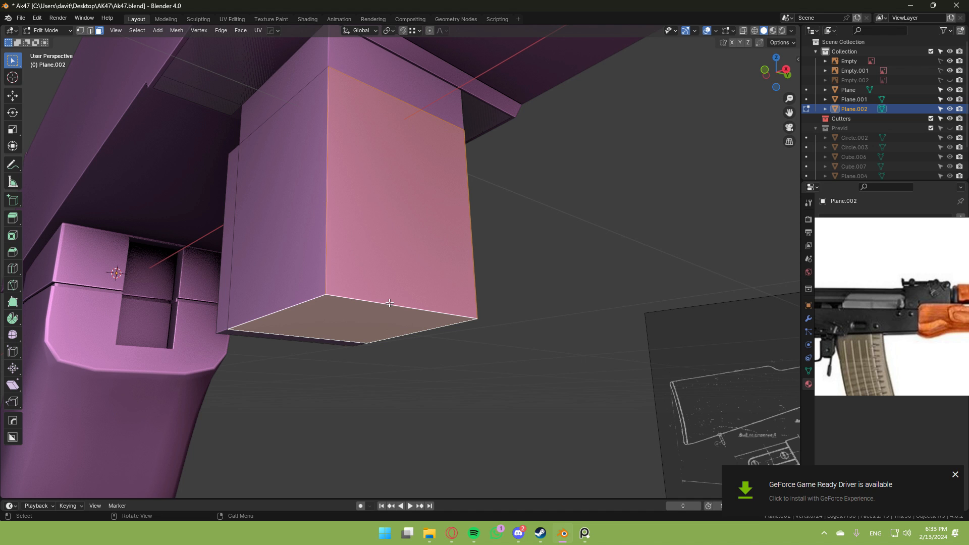
{"action": "key", "text": "x"}
{"action": "left_click", "coordinate": [405, 233]}
{"action": "key", "text": "ctrl+z"}
{"action": "key", "text": "x"}
{"action": "left_click", "coordinate": [413, 227]}
Split the lower side walls from the upper block along their shared horizontal edges and select the lower walls.
{"action": "middle_click_drag", "start_coordinate": [425, 219], "coordinate": [373, 197]}
{"action": "key", "text": "2"}
{"action": "scroll", "coordinate": [388, 164], "scroll_direction": "up", "scroll_amount": 2}
{"action": "right_click", "coordinate": [395, 177]}
{"action": "key", "text": "3"}
{"action": "left_click", "coordinate": [301, 197]}
{"action": "left_click_drag", "start_coordinate": [153, 203], "coordinate": [445, 230]}
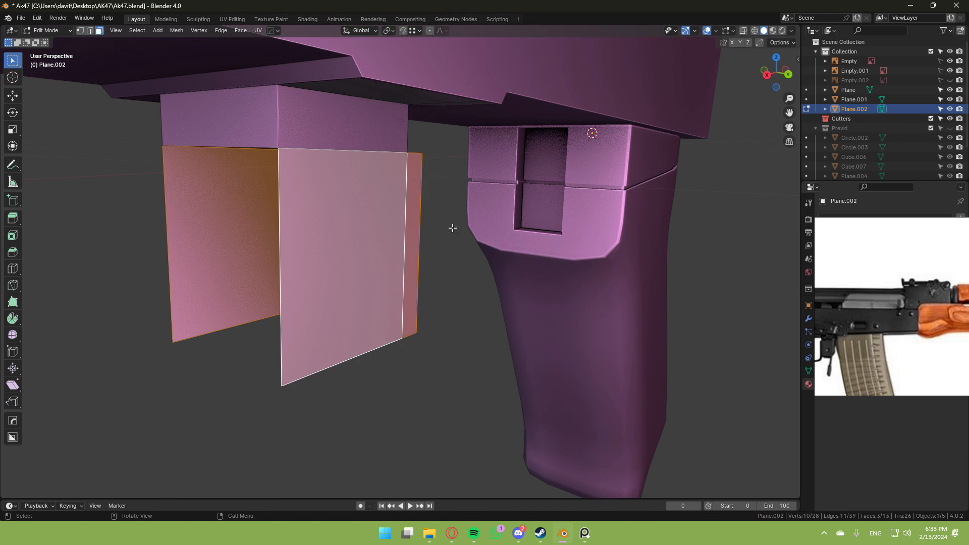
Round the two rear vertical edges of the lower walls with a multi-segment bevel.
{"action": "middle_click_drag", "start_coordinate": [456, 271], "coordinate": [492, 269]}
{"action": "key", "text": "b"}
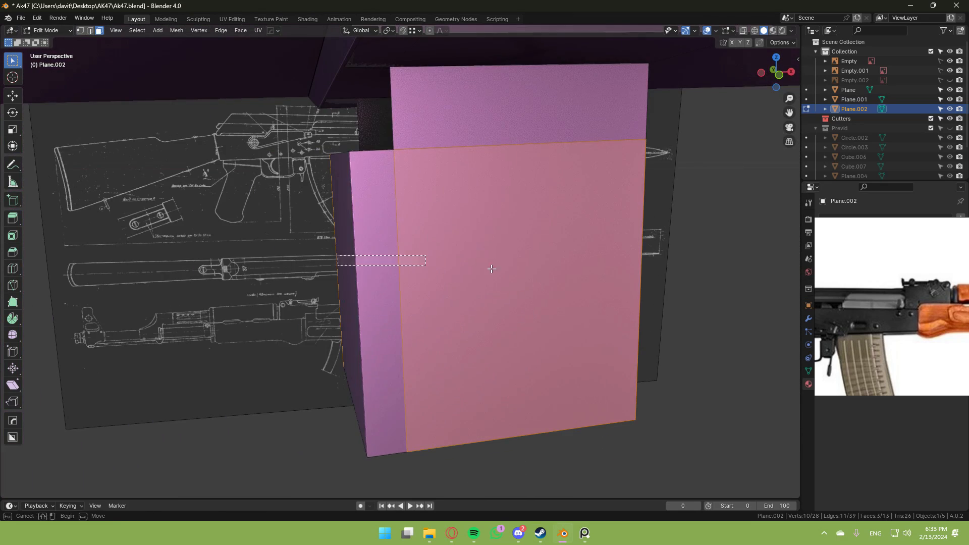
{"action": "left_click_drag", "start_coordinate": [492, 269], "coordinate": [495, 269]}
{"action": "middle_click_drag", "start_coordinate": [495, 269], "coordinate": [534, 269]}
{"action": "key", "text": "2"}
{"action": "left_click", "coordinate": [459, 212]}
{"action": "middle_click_drag", "start_coordinate": [459, 212], "coordinate": [500, 211]}
{"action": "left_click", "coordinate": [365, 204], "text": "shift"}
{"action": "middle_click_drag", "start_coordinate": [365, 204], "coordinate": [543, 225]}
{"action": "key", "text": "ctrl+b"}
{"action": "scroll", "coordinate": [634, 222], "scroll_direction": "up", "scroll_amount": 4}
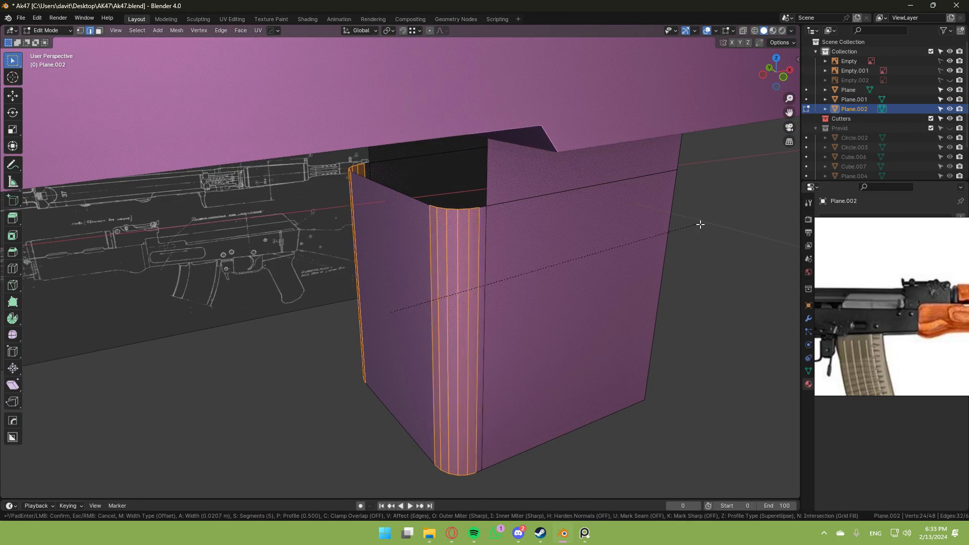
{"action": "key", "text": "ctrl+l"}
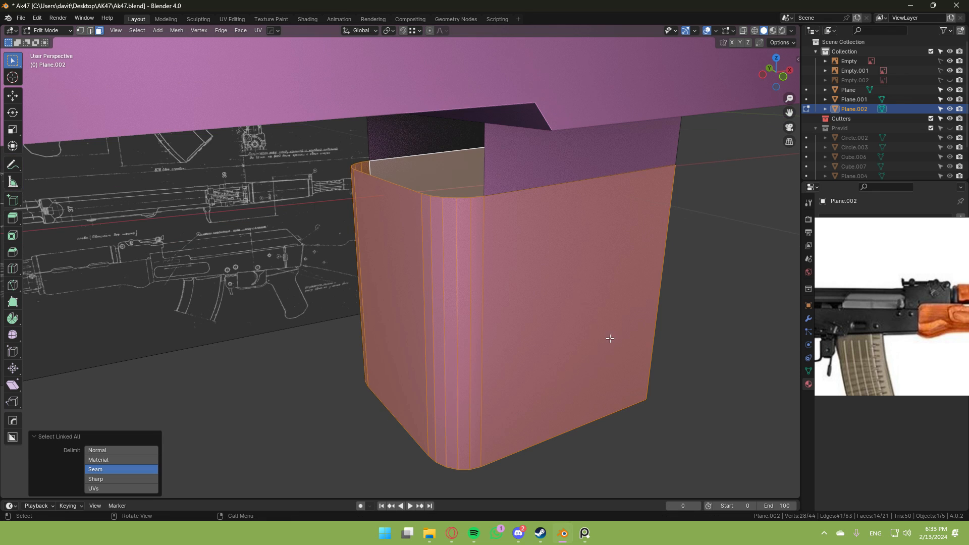
{"action": "middle_click_drag", "start_coordinate": [610, 338], "coordinate": [428, 234]}
{"action": "key", "text": "alt+e"}
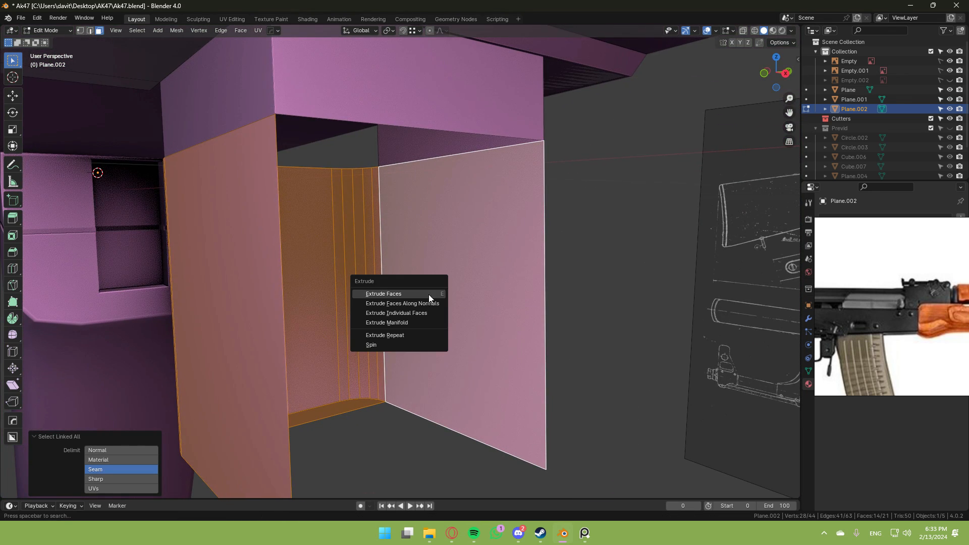
{"action": "middle_click_drag", "start_coordinate": [455, 324], "coordinate": [432, 335]}
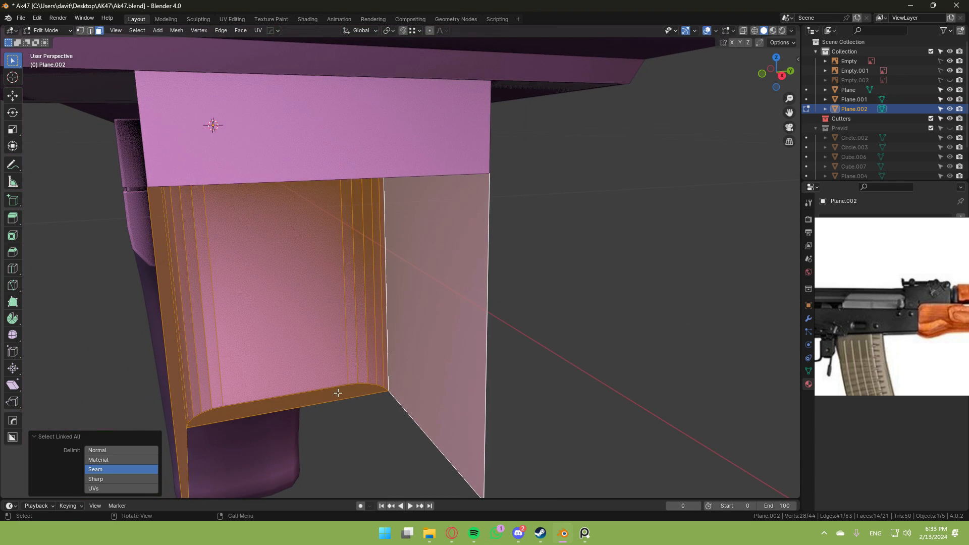
Delete the narrow rounded bottom face left at the rear of the lower walls.
{"action": "left_click", "coordinate": [321, 397]}
{"action": "key", "text": "x"}
{"action": "left_click", "coordinate": [330, 391]}
Select all connected lower wall faces and thicken them outward by extruding along their normals.
{"action": "middle_click_drag", "start_coordinate": [331, 392], "coordinate": [240, 301]}
{"action": "left_click_drag", "start_coordinate": [191, 279], "coordinate": [407, 316]}
{"action": "scroll", "coordinate": [369, 308], "scroll_direction": "down", "scroll_amount": 3}
{"action": "key", "text": "ctrl+l"}
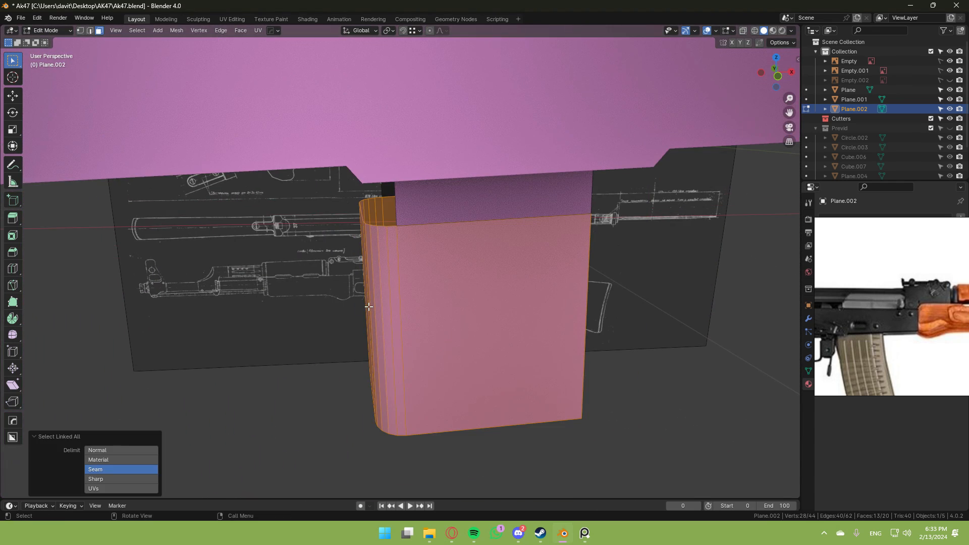
{"action": "middle_click_drag", "start_coordinate": [255, 268], "coordinate": [252, 238]}
{"action": "key", "text": "alt+e"}
{"action": "left_click", "coordinate": [247, 246]}
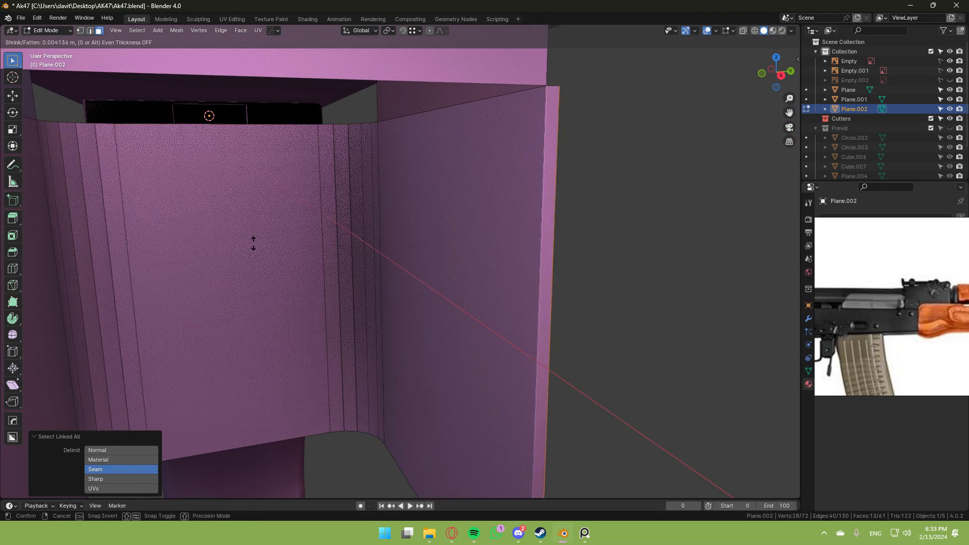
{"action": "left_click", "coordinate": [263, 237]}
{"action": "scroll", "coordinate": [253, 216], "scroll_direction": "down", "scroll_amount": 4}
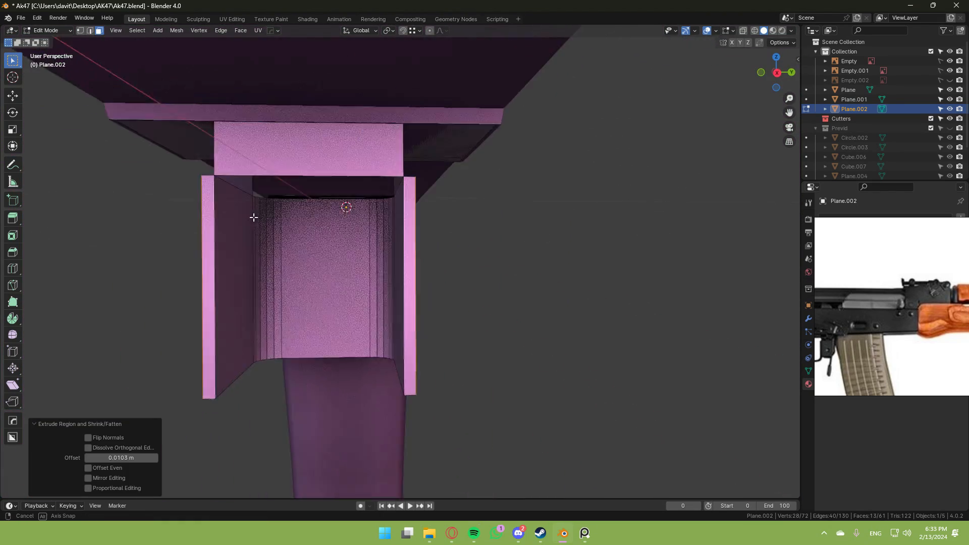
{"action": "middle_click_drag", "start_coordinate": [253, 216], "coordinate": [232, 209]}
{"action": "key", "text": "alt+e"}
{"action": "left_click", "coordinate": [231, 207]}
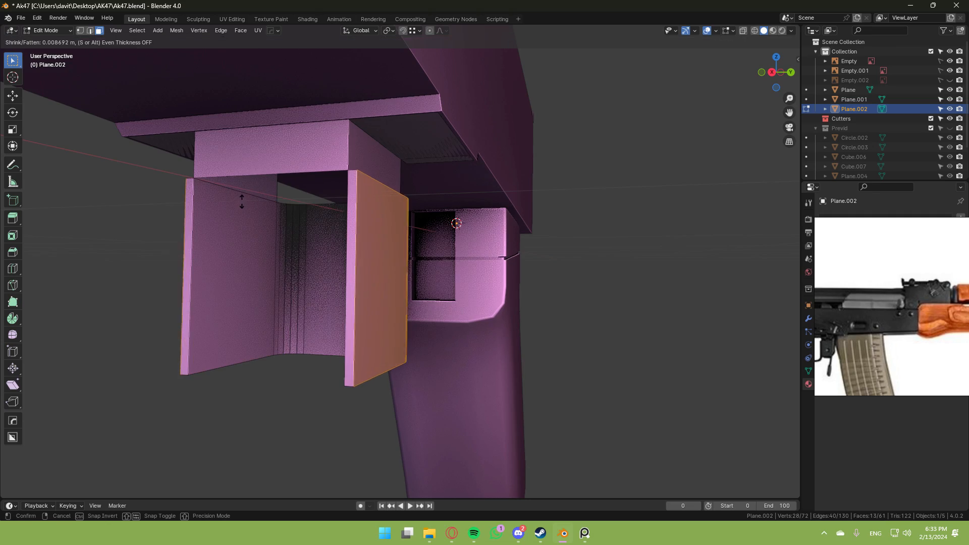
{"action": "left_click", "coordinate": [270, 180]}
Extrude the two underside strips beside the central block down 0.013555 m.
{"action": "left_click", "coordinate": [400, 139]}
{"action": "middle_click_drag", "start_coordinate": [400, 139], "coordinate": [438, 137]}
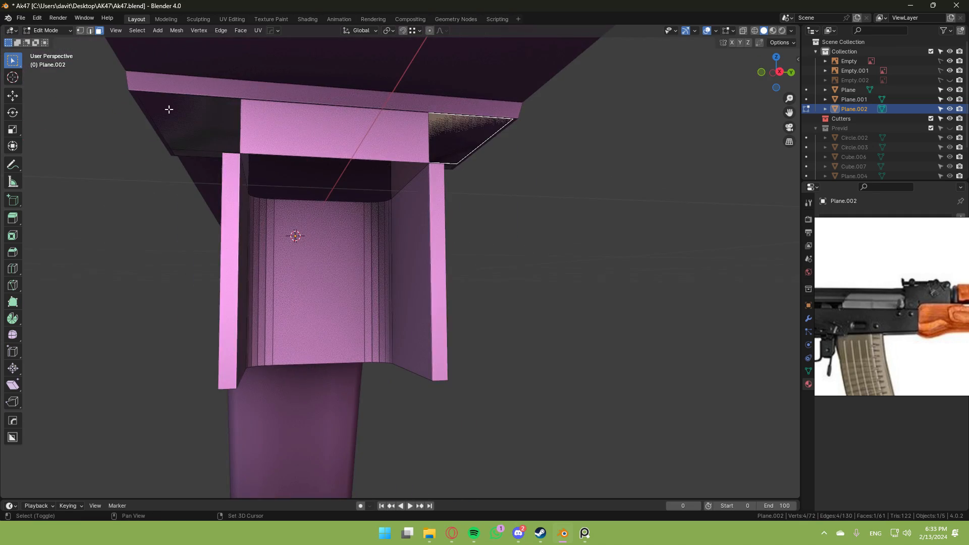
{"action": "left_click", "coordinate": [169, 110], "text": "shift"}
{"action": "middle_click_drag", "start_coordinate": [169, 110], "coordinate": [344, 150]}
{"action": "key", "text": "g"}
{"action": "key", "text": "z"}
{"action": "key", "text": "z"}
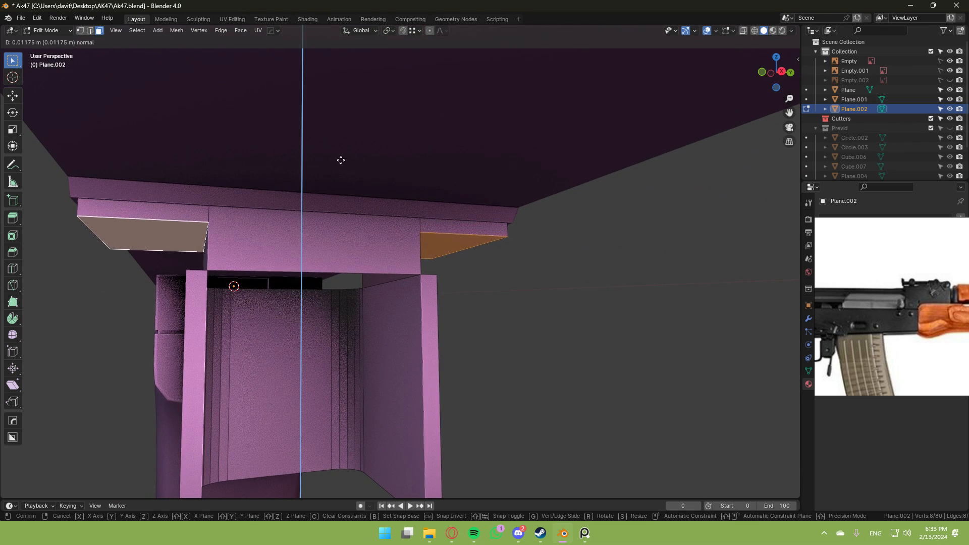
{"action": "left_click", "coordinate": [339, 162]}
Check the reference photos and move one strip's inner lower edge along Y to line up with the wall's outer face.
{"action": "scroll", "coordinate": [855, 320], "scroll_direction": "down", "scroll_amount": 5}
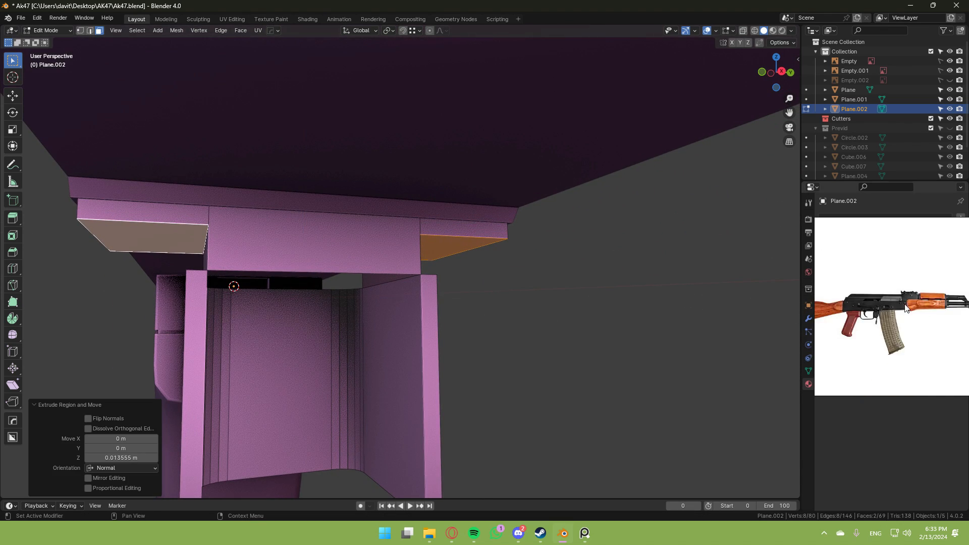
{"action": "scroll", "coordinate": [875, 331], "scroll_direction": "up", "scroll_amount": 8}
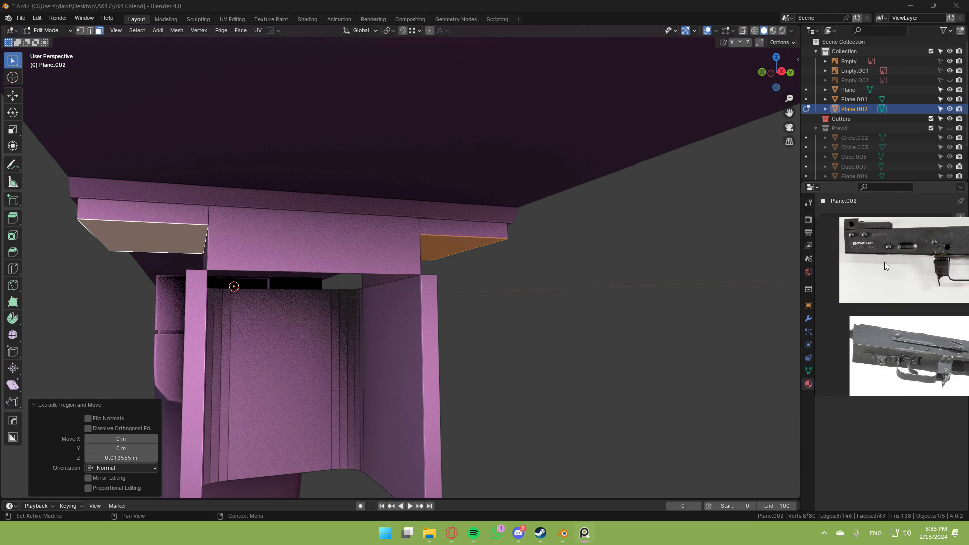
{"action": "middle_click_drag", "start_coordinate": [536, 217], "coordinate": [404, 267]}
{"action": "scroll", "coordinate": [392, 236], "scroll_direction": "up", "scroll_amount": 2}
{"action": "key", "text": "2"}
{"action": "key", "text": "g"}
{"action": "key", "text": "y"}
{"action": "left_click", "coordinate": [375, 323]}
Fill a face between the strip's moved edge and the outer top edge of the wall below.
{"action": "middle_click_drag", "start_coordinate": [382, 321], "coordinate": [430, 300]}
{"action": "scroll", "coordinate": [395, 341], "scroll_direction": "up", "scroll_amount": 4}
{"action": "left_click", "coordinate": [395, 344], "text": "shift"}
{"action": "key", "text": "f"}
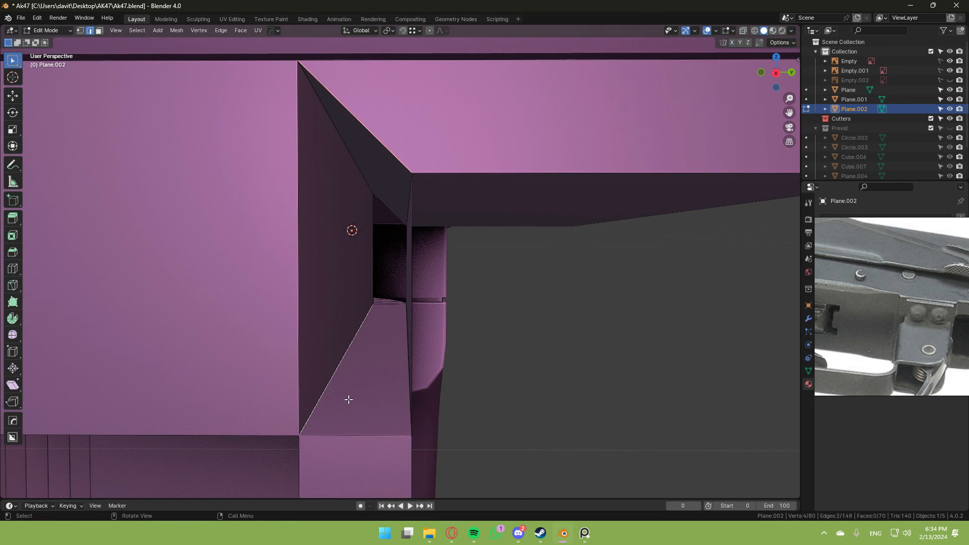
Delete the slanted inner side face of the extruded strip.
{"action": "left_click", "coordinate": [392, 199]}
{"action": "middle_click_drag", "start_coordinate": [396, 191], "coordinate": [374, 212]}
{"action": "key", "text": "x"}
{"action": "left_click", "coordinate": [374, 213]}
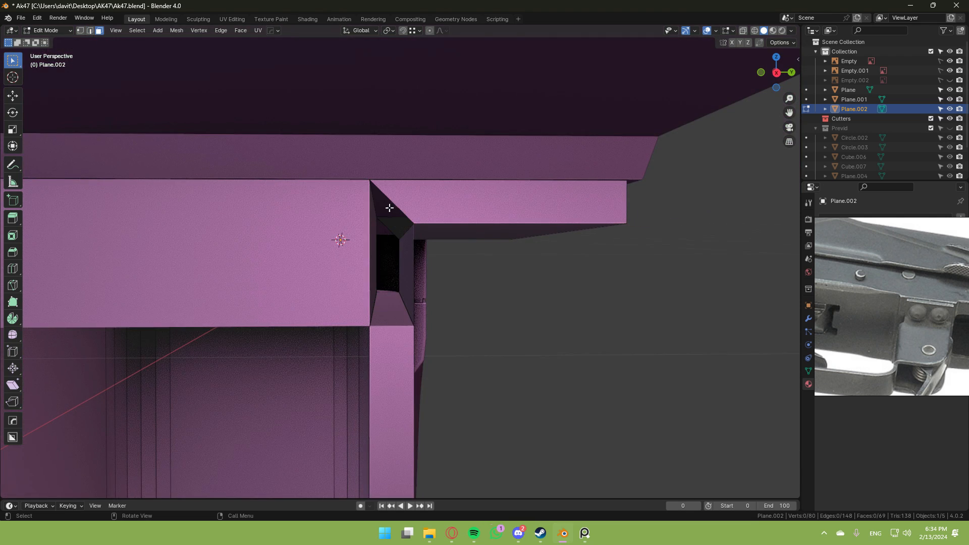
Fill the front opening between the central block, the strip and the thickened wall with a face.
{"action": "key", "text": "2"}
{"action": "left_click", "coordinate": [408, 257], "text": "shift"}
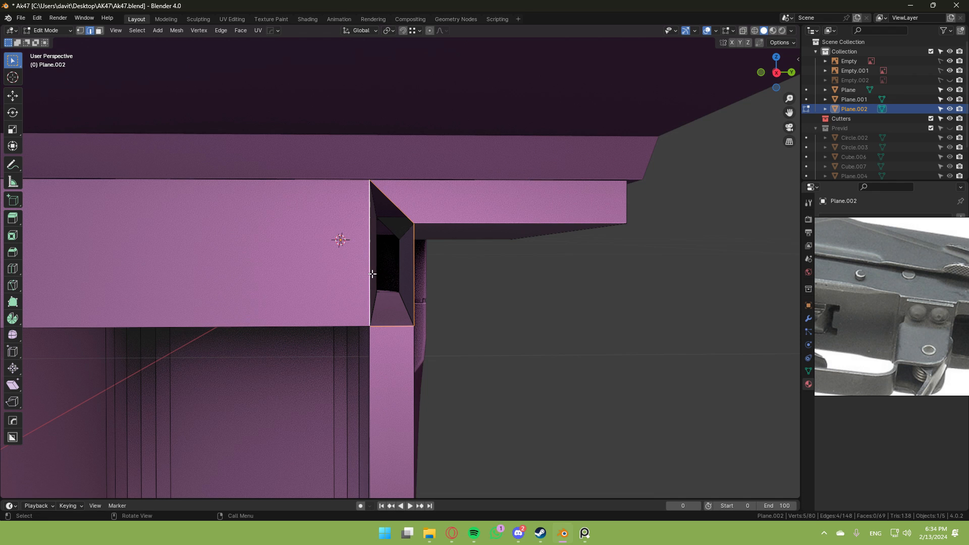
{"action": "key", "text": "f"}
{"action": "middle_click_drag", "start_coordinate": [372, 274], "coordinate": [502, 252]}
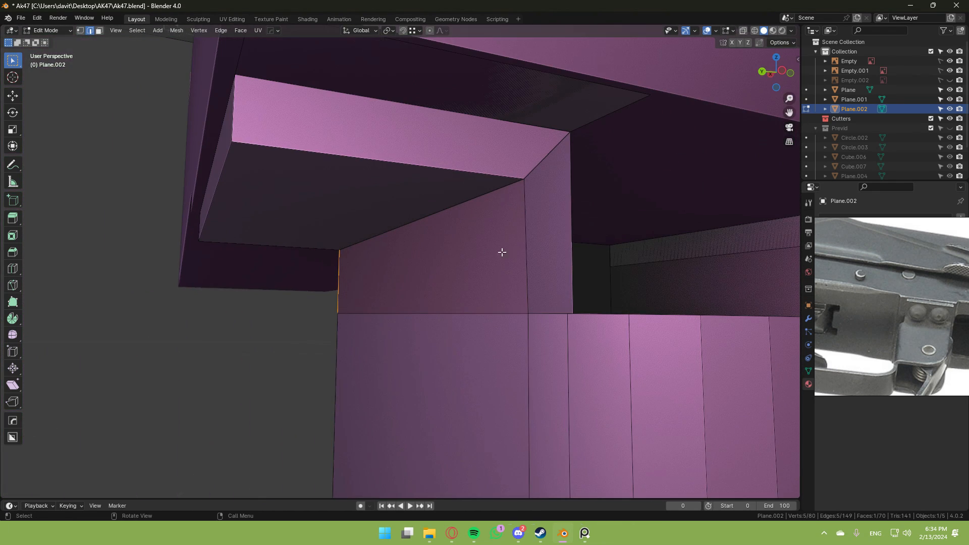
Fill the matching rear opening between the central block, the strip and the wall with a face.
{"action": "middle_click_drag", "start_coordinate": [569, 244], "coordinate": [545, 277]}
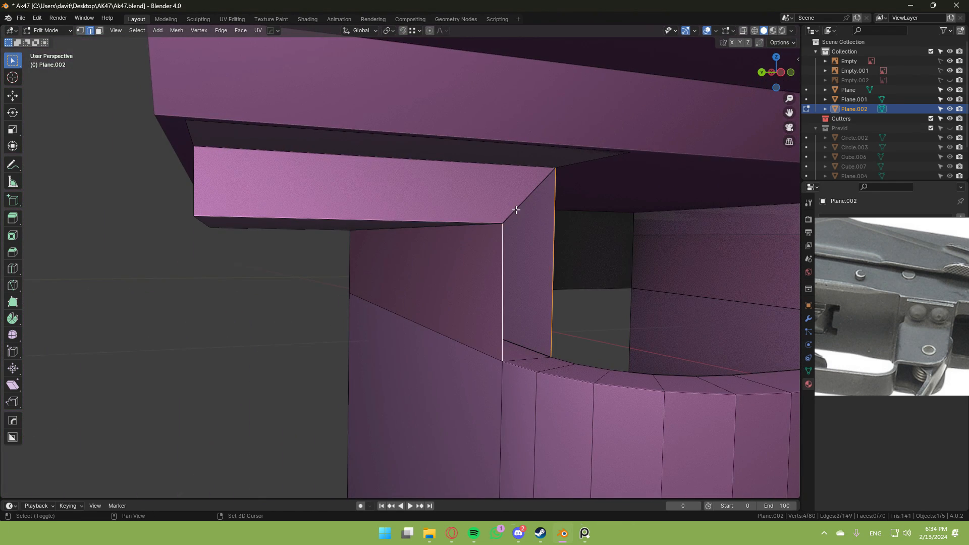
{"action": "left_click", "coordinate": [530, 360], "text": "shift"}
{"action": "key", "text": "f"}
{"action": "middle_click_drag", "start_coordinate": [552, 320], "coordinate": [513, 328]}
{"action": "scroll", "coordinate": [513, 329], "scroll_direction": "down", "scroll_amount": 2}
{"action": "scroll", "coordinate": [513, 329], "scroll_direction": "up", "scroll_amount": 1}
{"action": "key", "text": "3"}
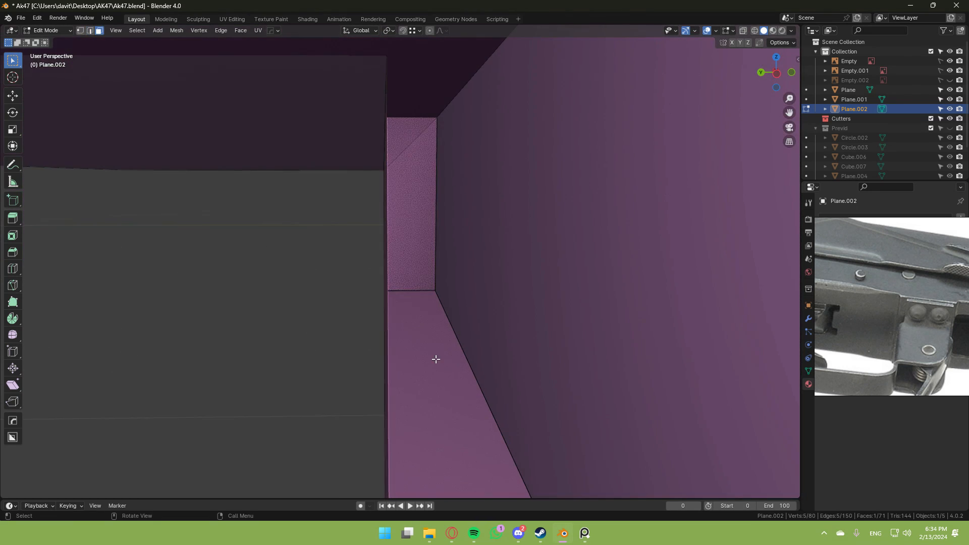
Delete the leftover inner face between the strip and the thickened wall of the catch housing.
{"action": "left_click", "coordinate": [435, 361]}
{"action": "scroll", "coordinate": [434, 362], "scroll_direction": "down", "scroll_amount": 1}
{"action": "key", "text": "x"}
{"action": "left_click", "coordinate": [435, 358]}
{"action": "scroll", "coordinate": [424, 359], "scroll_direction": "down", "scroll_amount": 5}
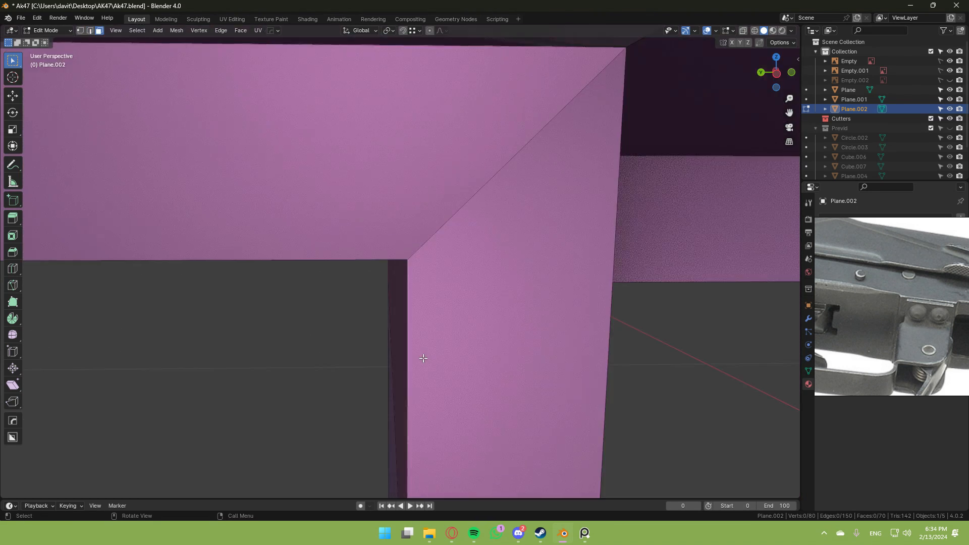
{"action": "middle_click_drag", "start_coordinate": [424, 359], "coordinate": [407, 328]}
{"action": "key", "text": "a"}
{"action": "key", "text": "Tab"}
{"action": "key", "text": "a"}
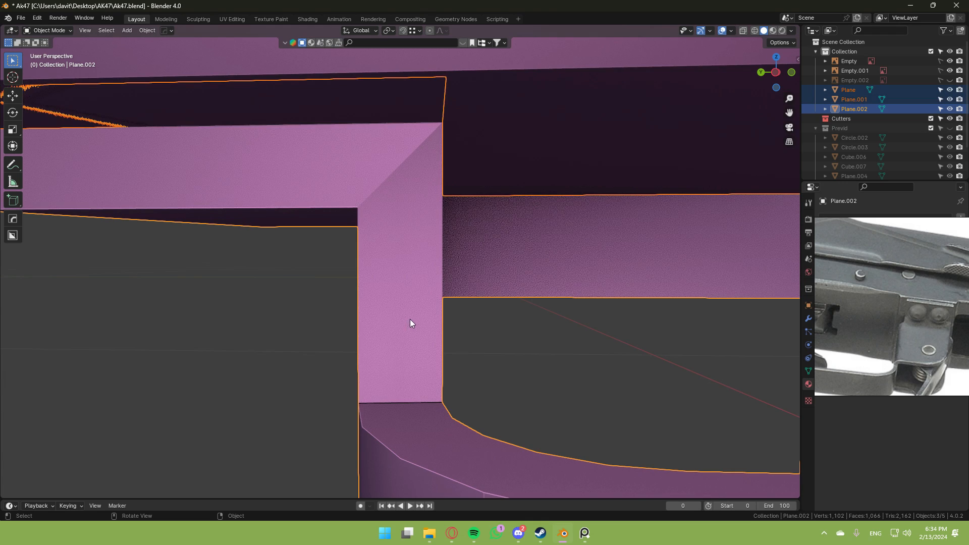
{"action": "key", "text": "ctrl+z"}
{"action": "key", "text": "ctrl+z"}
{"action": "key", "text": "Tab"}
{"action": "key", "text": "q"}
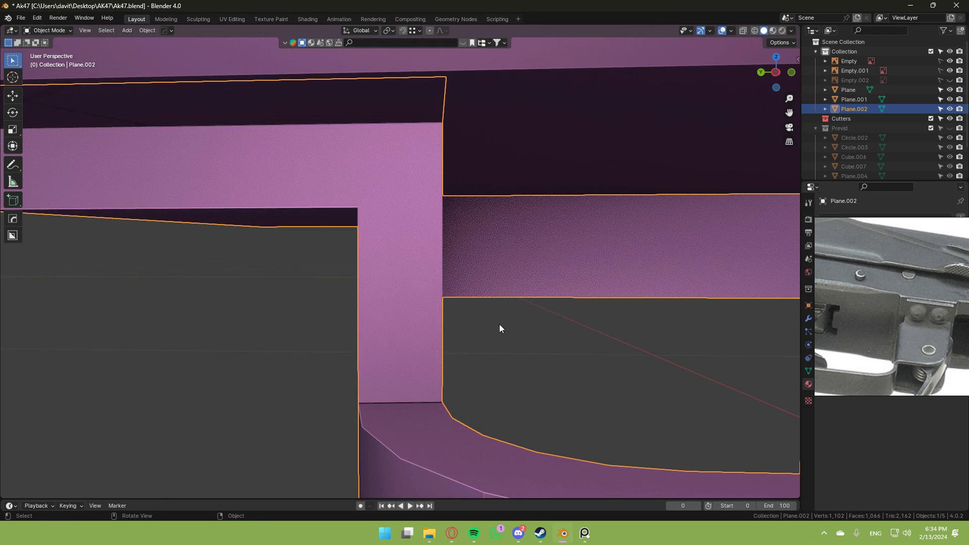
Symmetrize the magazine catch housing across the Y axis so the finished side replaces the opposite one.
{"action": "scroll", "coordinate": [503, 329], "scroll_direction": "down", "scroll_amount": 5}
{"action": "key", "text": "Tab"}
{"action": "middle_click_drag", "start_coordinate": [506, 334], "coordinate": [521, 332]}
{"action": "key", "text": "Tab"}
{"action": "left_click", "coordinate": [341, 326]}
{"action": "middle_click_drag", "start_coordinate": [341, 326], "coordinate": [413, 311]}
{"action": "key", "text": "alt+x"}
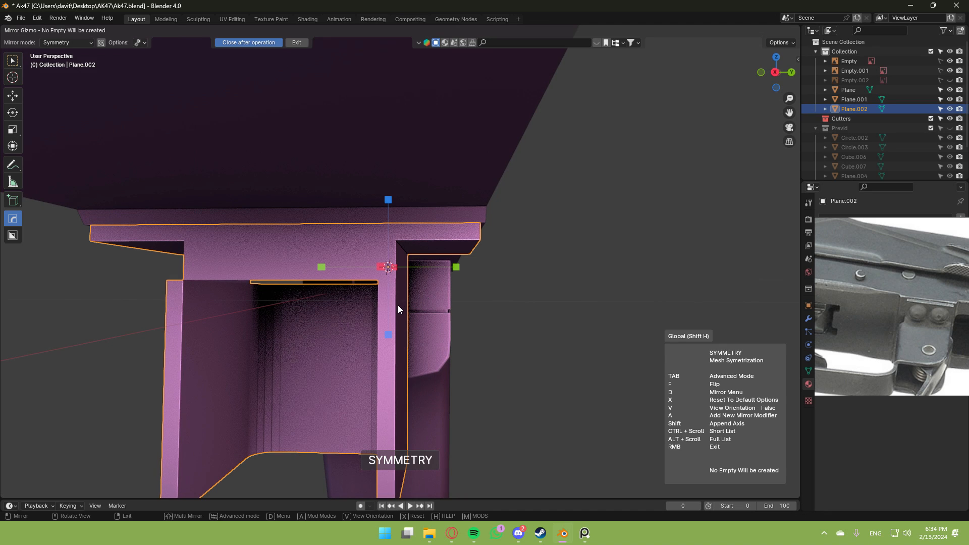
{"action": "left_click", "coordinate": [444, 266]}
{"action": "scroll", "coordinate": [510, 260], "scroll_direction": "down", "scroll_amount": 3}
Merge all the housing's vertices by distance and move the floating reference photo down, clear of the properties.
{"action": "scroll", "coordinate": [525, 262], "scroll_direction": "up", "scroll_amount": 5}
{"action": "middle_click_drag", "start_coordinate": [517, 263], "coordinate": [447, 238]}
{"action": "key", "text": "Tab"}
{"action": "middle_click_drag", "start_coordinate": [485, 228], "coordinate": [516, 237]}
{"action": "key", "text": "a"}
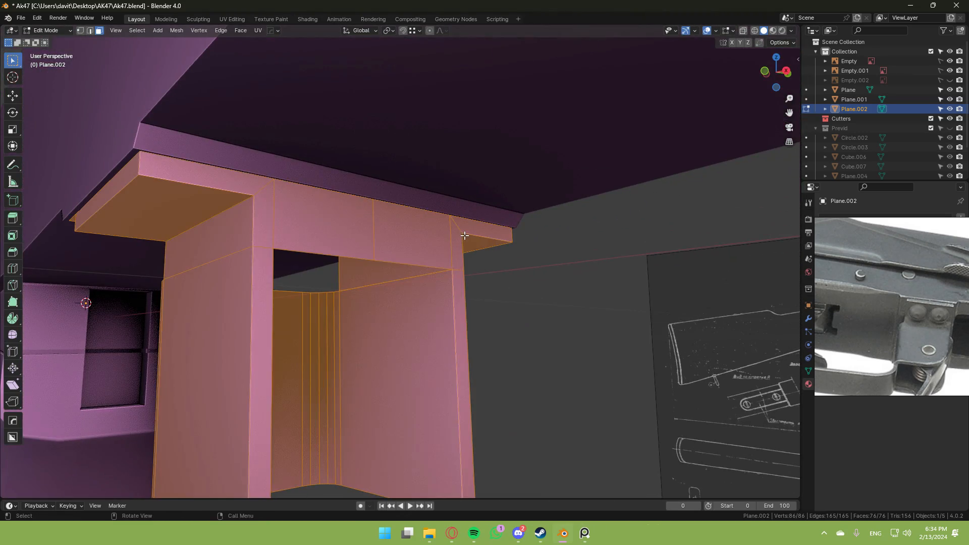
{"action": "key", "text": "m"}
{"action": "left_click", "coordinate": [466, 236]}
{"action": "right_click_drag", "start_coordinate": [839, 283], "coordinate": [845, 449]}
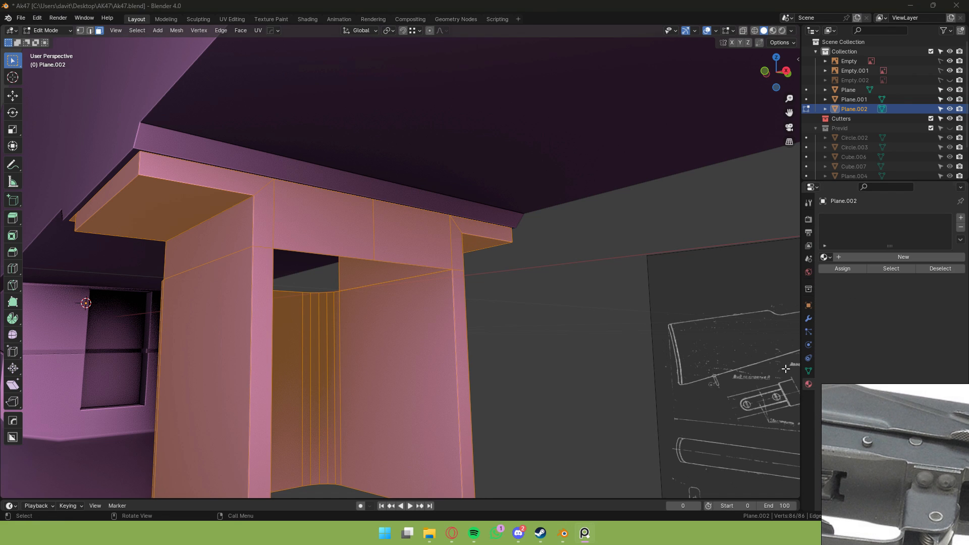
Try a Mirror modifier on the magazine catch housing and remove it.
{"action": "key", "text": "Tab"}
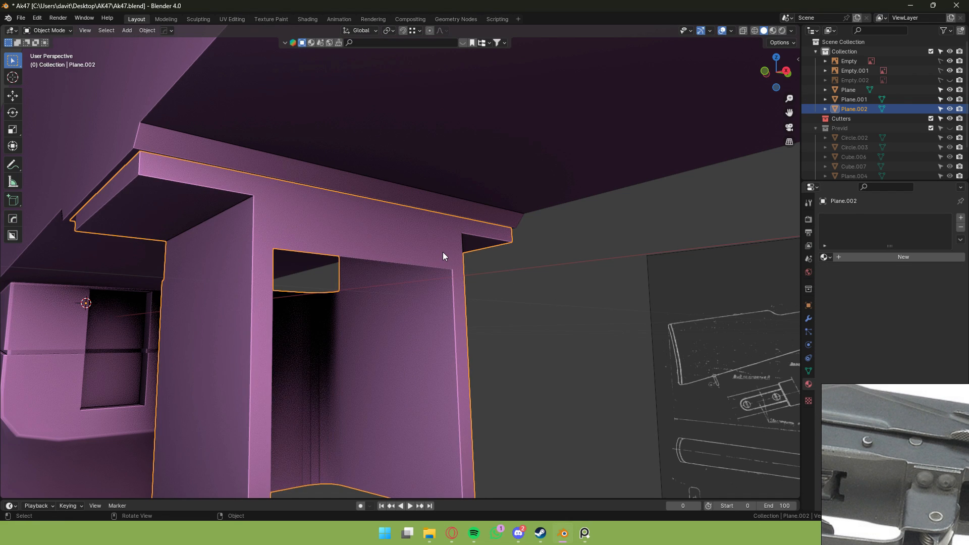
{"action": "left_click", "coordinate": [808, 319]}
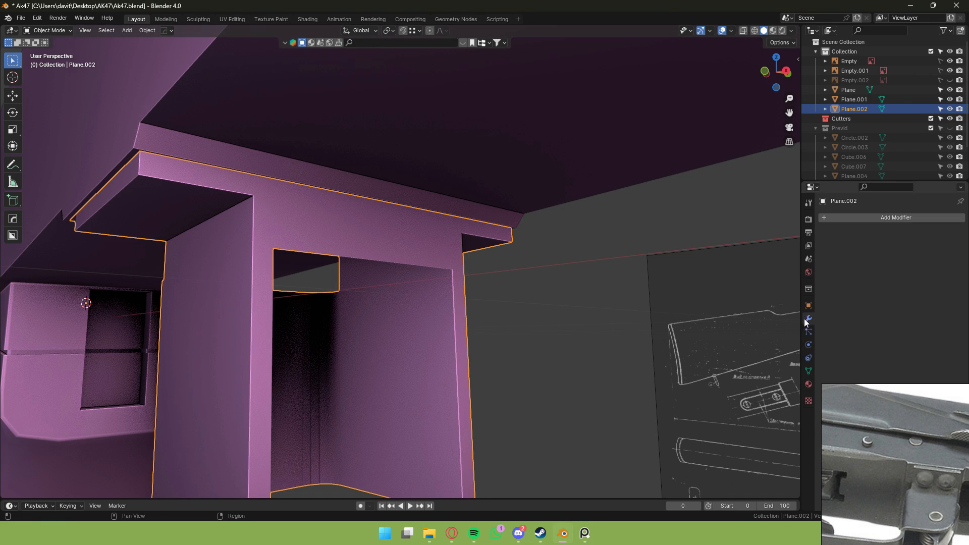
{"action": "left_click", "coordinate": [867, 219]}
{"action": "left_click", "coordinate": [835, 227]}
{"action": "left_click", "coordinate": [946, 232]}
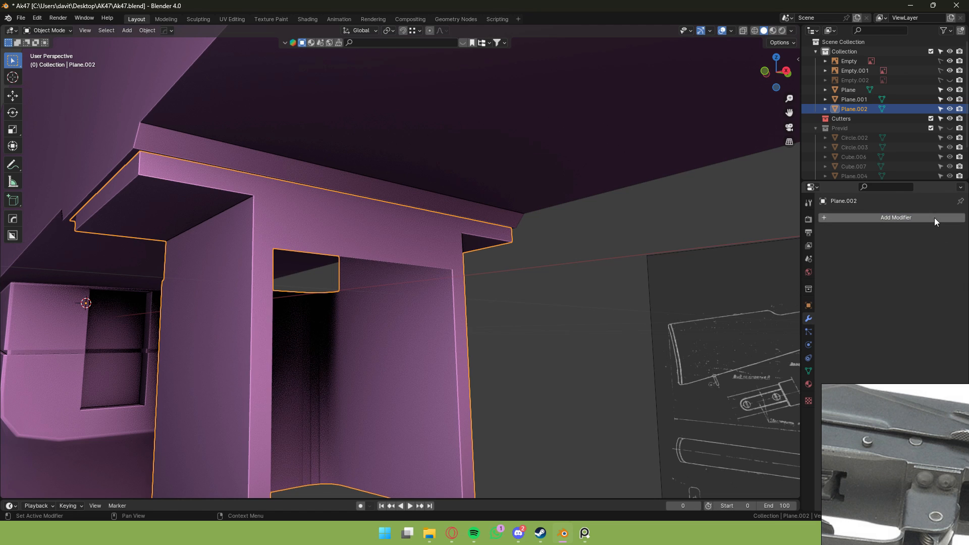
{"action": "key", "text": "ctrl+z"}
{"action": "key", "text": "ctrl+shift+z"}
{"action": "left_click", "coordinate": [942, 215]}
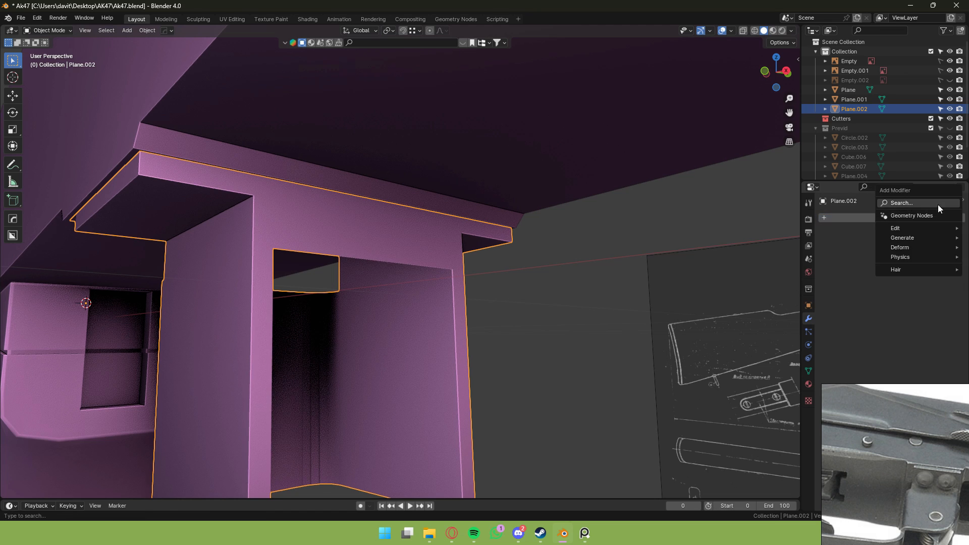
{"action": "type", "text": "mirr"}
{"action": "key", "text": "Return"}
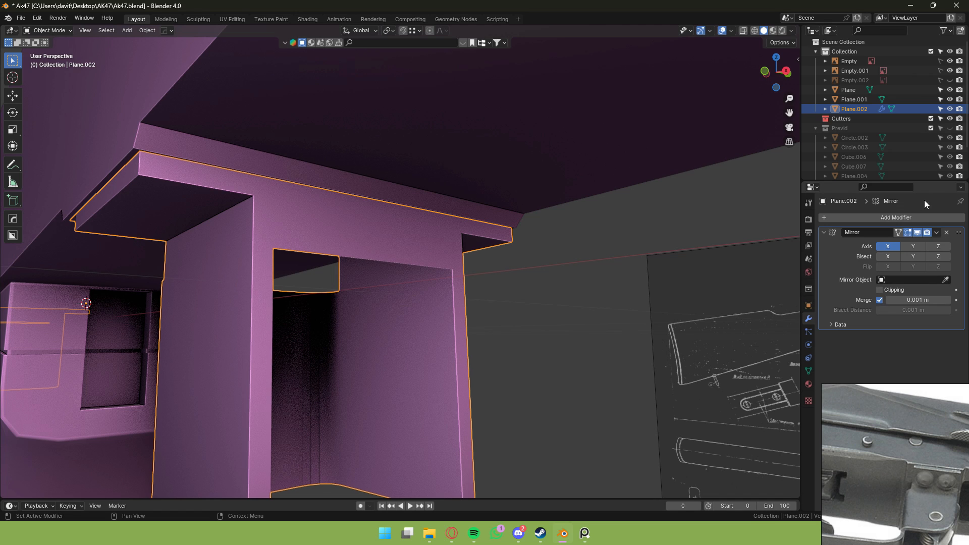
{"action": "left_click", "coordinate": [947, 233]}
Delete the faces of the central block that bridge the housing's two side walls under the receiver.
{"action": "middle_click_drag", "start_coordinate": [556, 237], "coordinate": [545, 238]}
{"action": "scroll", "coordinate": [448, 245], "scroll_direction": "up", "scroll_amount": 2}
{"action": "scroll", "coordinate": [447, 244], "scroll_direction": "down", "scroll_amount": 1}
{"action": "key", "text": "Tab"}
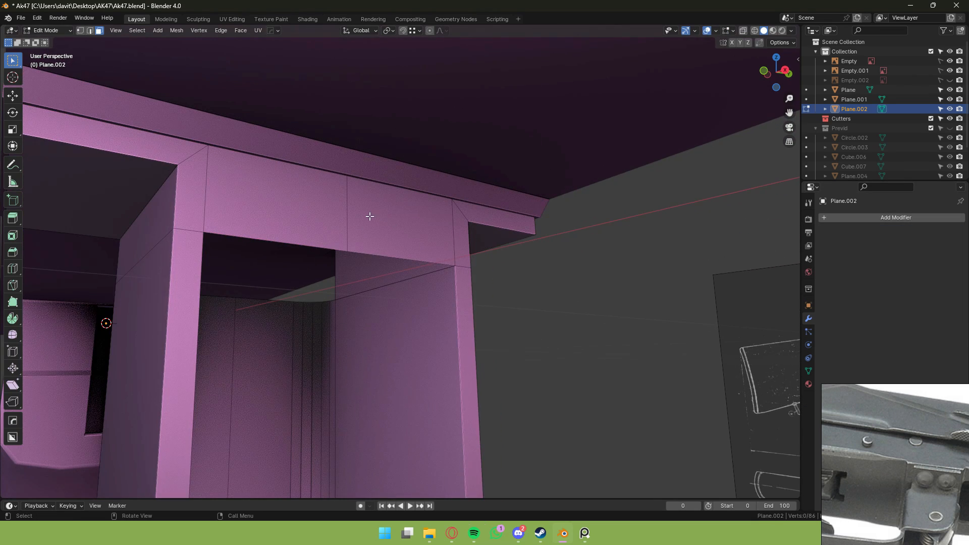
{"action": "left_click", "coordinate": [369, 217]}
{"action": "left_click", "coordinate": [311, 197], "text": "shift"}
{"action": "middle_click_drag", "start_coordinate": [306, 192], "coordinate": [422, 242]}
{"action": "scroll", "coordinate": [326, 183], "scroll_direction": "down", "scroll_amount": 1}
{"action": "key", "text": "x"}
{"action": "left_click", "coordinate": [328, 184]}
Bevel the inside corner edges between both strips and the outer wall faces about 0.009 m with 5 segments.
{"action": "key", "text": "Tab"}
{"action": "key", "text": "Tab"}
{"action": "scroll", "coordinate": [384, 231], "scroll_direction": "up", "scroll_amount": 3}
{"action": "left_click", "coordinate": [355, 186]}
{"action": "scroll", "coordinate": [354, 186], "scroll_direction": "down", "scroll_amount": 1}
{"action": "middle_click_drag", "start_coordinate": [355, 186], "coordinate": [293, 204]}
{"action": "left_click", "coordinate": [379, 249], "text": "shift"}
{"action": "scroll", "coordinate": [379, 249], "scroll_direction": "up", "scroll_amount": 4}
{"action": "key", "text": "ctrl+b"}
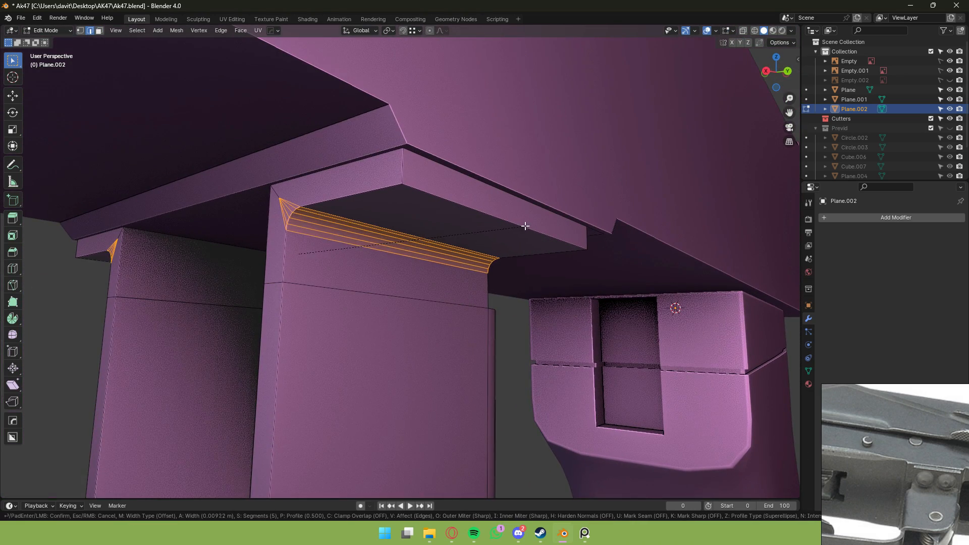
{"action": "left_click", "coordinate": [523, 225]}
Dissolve the extra vertices at the wall and strip junctions beside the rounded corners.
{"action": "scroll", "coordinate": [461, 218], "scroll_direction": "down", "scroll_amount": 1}
{"action": "key", "text": "1"}
{"action": "left_click", "coordinate": [299, 201]}
{"action": "middle_click_drag", "start_coordinate": [300, 200], "coordinate": [355, 201]}
{"action": "scroll", "coordinate": [174, 200], "scroll_direction": "down", "scroll_amount": 2}
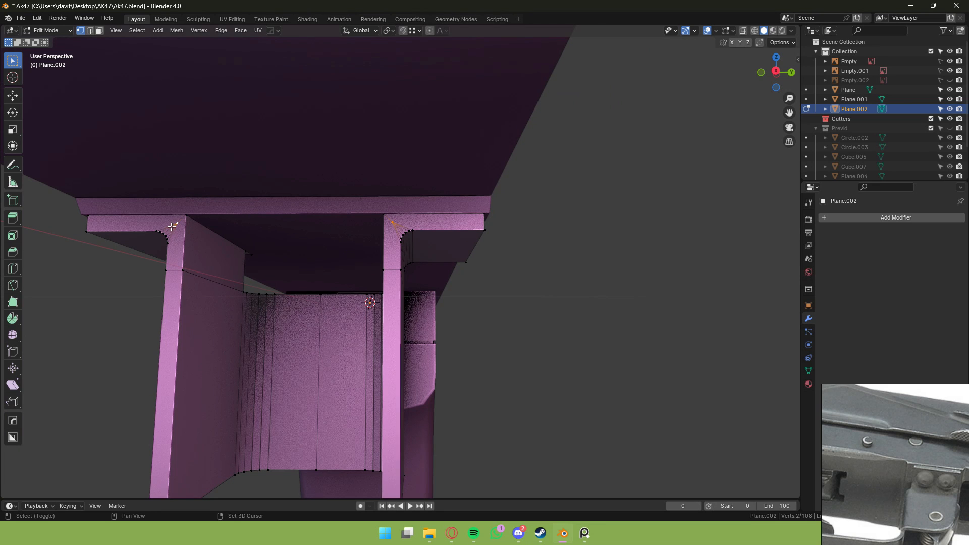
{"action": "middle_click_drag", "start_coordinate": [172, 226], "coordinate": [491, 167]}
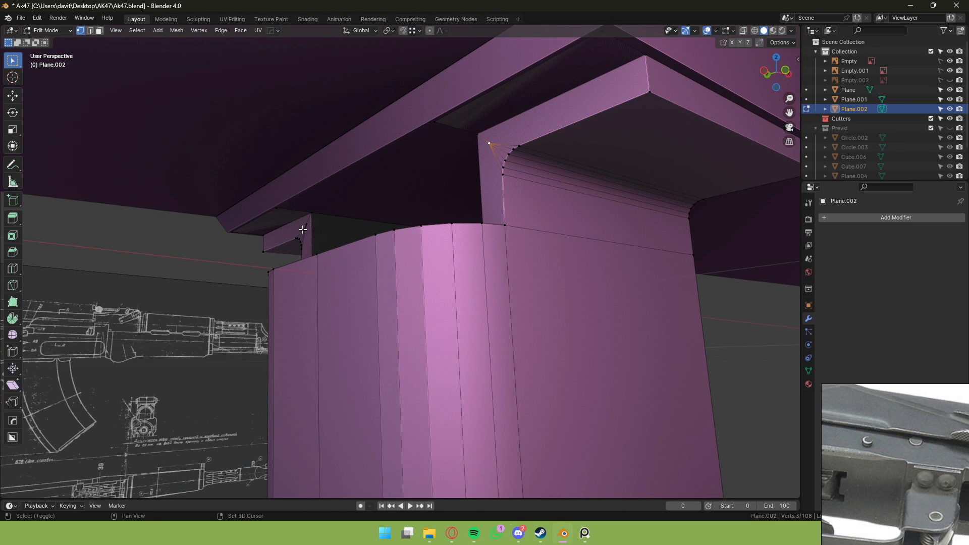
{"action": "key", "text": "ctrl+x"}
Delete the two leftover faces on top of the side strips.
{"action": "key", "text": "3"}
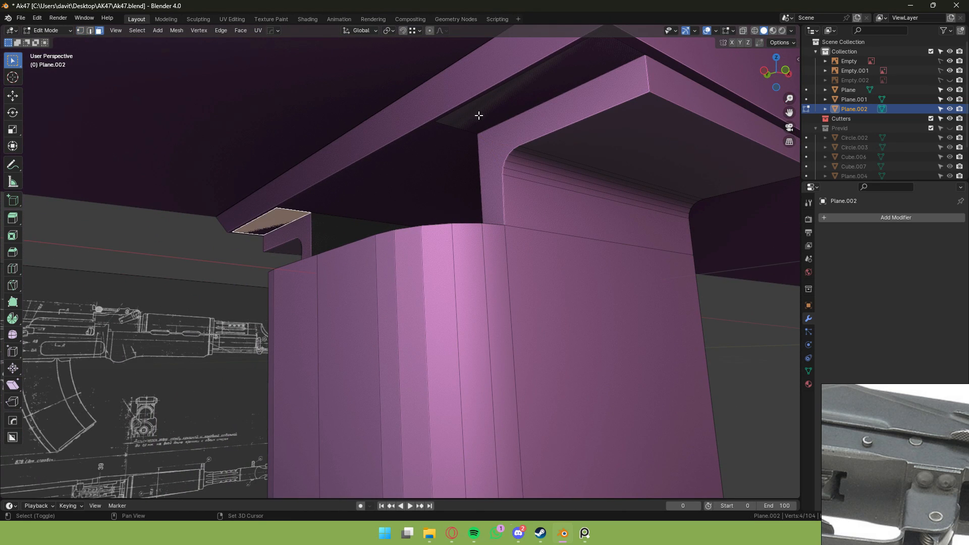
{"action": "left_click", "coordinate": [479, 116], "text": "shift"}
{"action": "key", "text": "x"}
{"action": "left_click", "coordinate": [487, 104]}
{"action": "middle_click_drag", "start_coordinate": [486, 104], "coordinate": [362, 157]}
{"action": "key", "text": "1"}
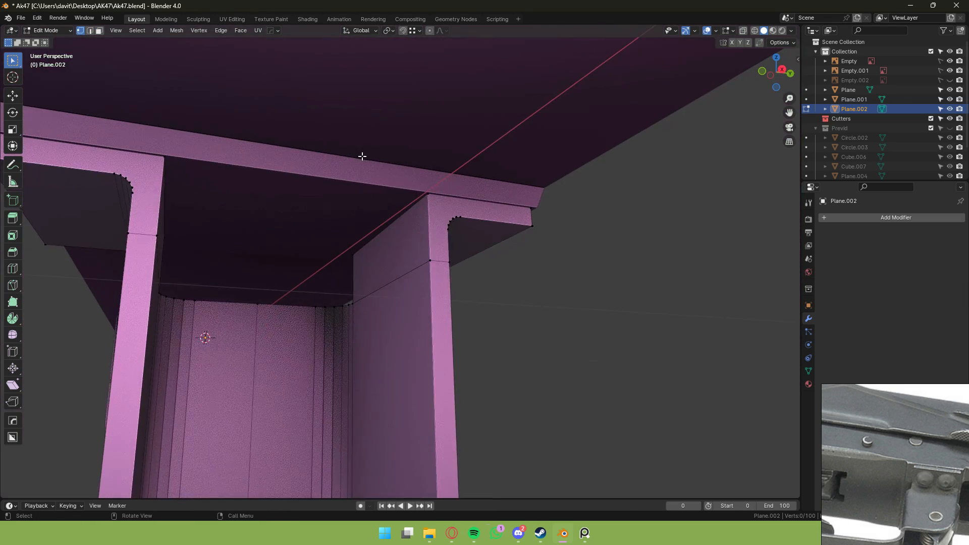
{"action": "key", "text": "a"}
{"action": "key", "text": "Tab"}
{"action": "middle_click_drag", "start_coordinate": [544, 178], "coordinate": [516, 204]}
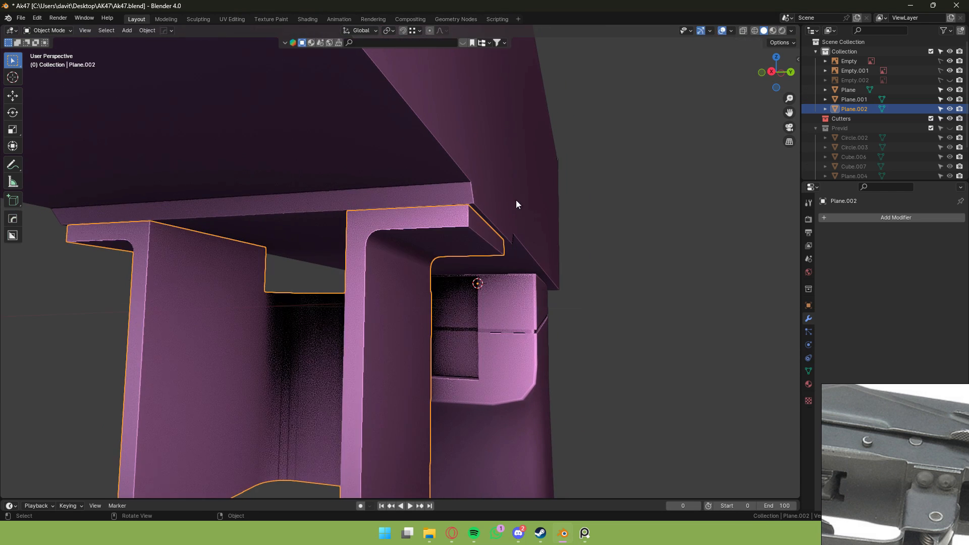
{"action": "key", "text": "Tab"}
{"action": "key", "text": "Tab"}
{"action": "left_click", "coordinate": [598, 194]}
{"action": "middle_click_drag", "start_coordinate": [598, 194], "coordinate": [548, 206]}
{"action": "key", "text": "Tab"}
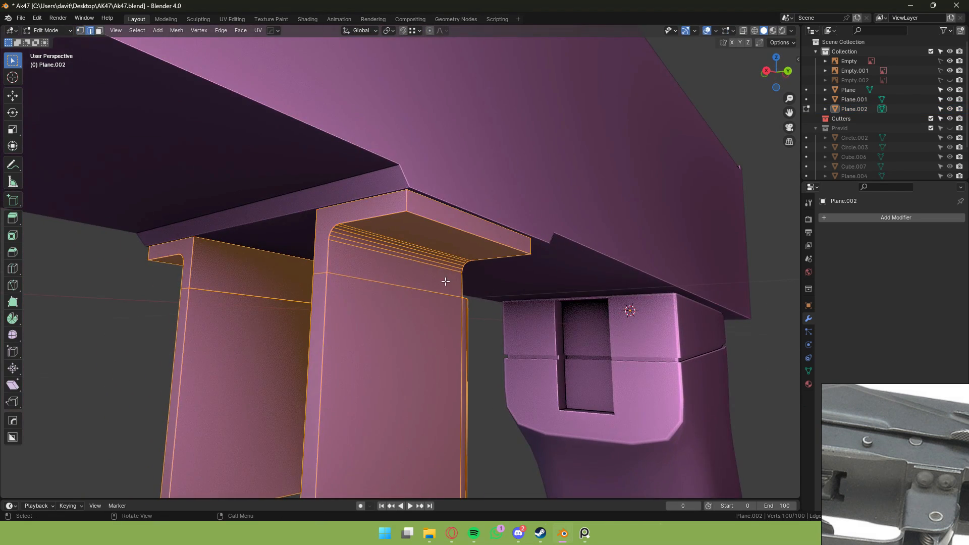
Round the free lower corners of both side walls to the blueprint outline with a 6-segment bevel of 0.0713 m.
{"action": "middle_click_drag", "start_coordinate": [446, 281], "coordinate": [347, 306]}
{"action": "key", "text": "ctrl+z"}
{"action": "key", "text": "ctrl+z"}
{"action": "key", "text": "ctrl+z"}
{"action": "key", "text": "ctrl+z"}
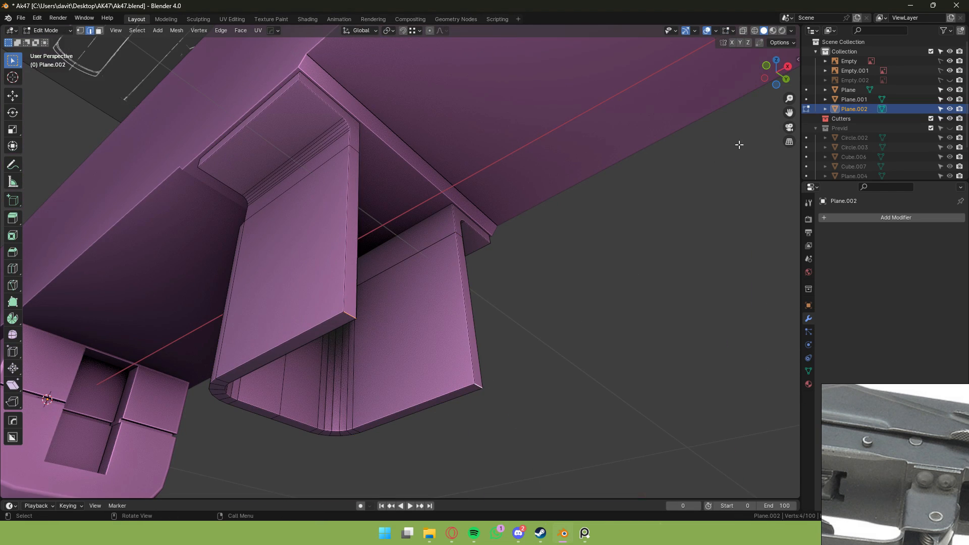
{"action": "left_click", "coordinate": [767, 66]}
{"action": "key", "text": "shift+z"}
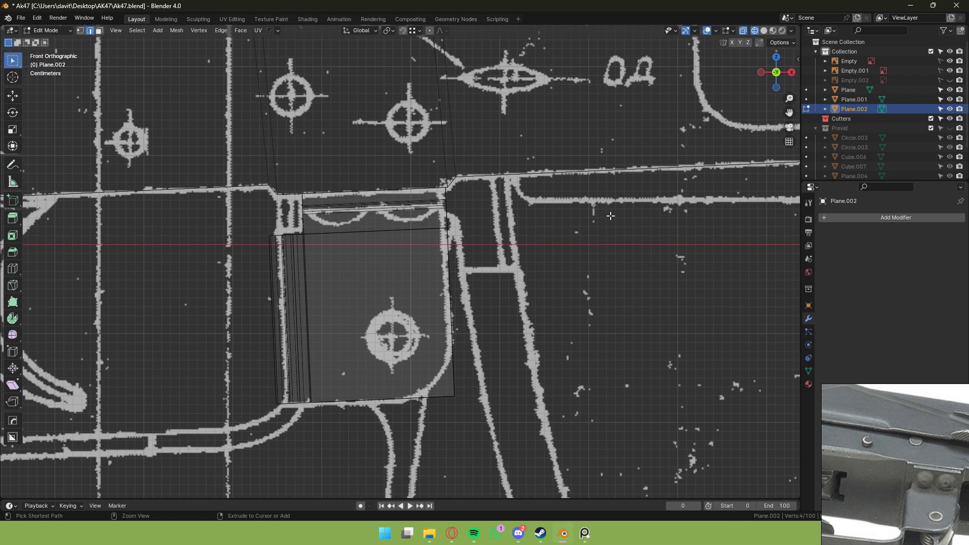
{"action": "key", "text": "ctrl+b"}
{"action": "left_click", "coordinate": [613, 201]}
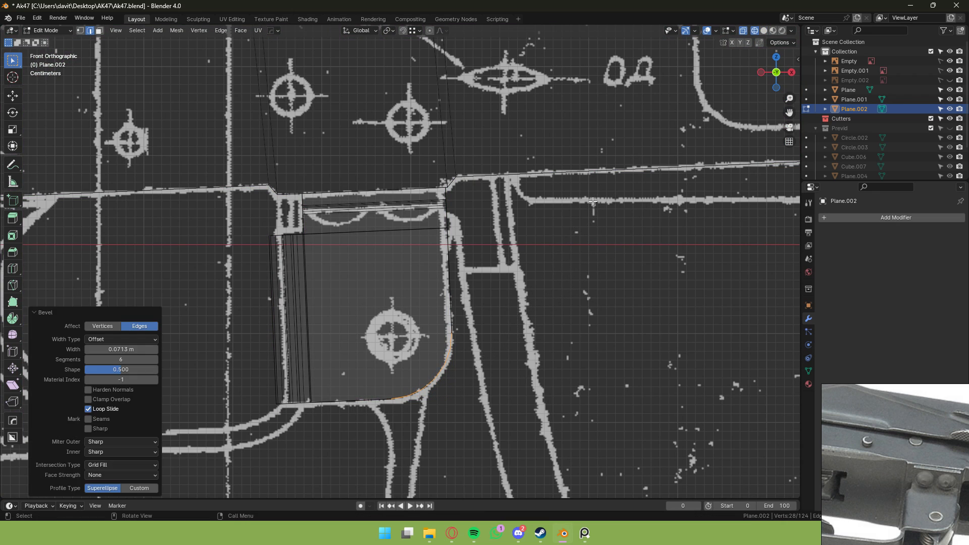
Dissolve the center edge loop running down the housing's curved end wall.
{"action": "key", "text": "Tab"}
{"action": "mouse_move", "coordinate": [613, 200]}
{"action": "middle_mouse_down"}
{"action": "mouse_move", "coordinate": [432, 229]}
{"action": "mouse_move", "coordinate": [283, 191]}
{"action": "mouse_move", "coordinate": [236, 247]}
{"action": "mouse_move", "coordinate": [404, 217]}
{"action": "mouse_move", "coordinate": [276, 284]}
{"action": "middle_mouse_up"}
{"action": "key", "text": "shift+z"}
{"action": "key", "text": "Tab"}
{"action": "key", "text": "3"}
{"action": "left_click", "coordinate": [390, 244]}
{"action": "key", "text": "ctrl+x"}
Add two vertical loop cuts to the housing's end wall and scale them apart along Y by about 2.06.
{"action": "left_click", "coordinate": [312, 302]}
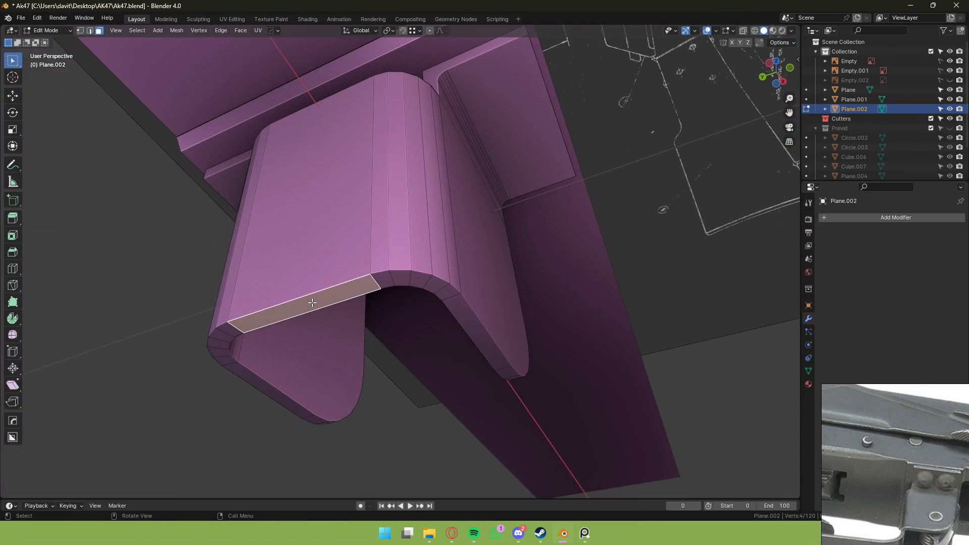
{"action": "middle_click_drag", "start_coordinate": [349, 252], "coordinate": [359, 264]}
{"action": "key", "text": "ctrl+r"}
{"action": "scroll", "coordinate": [349, 289], "scroll_direction": "up", "scroll_amount": 1}
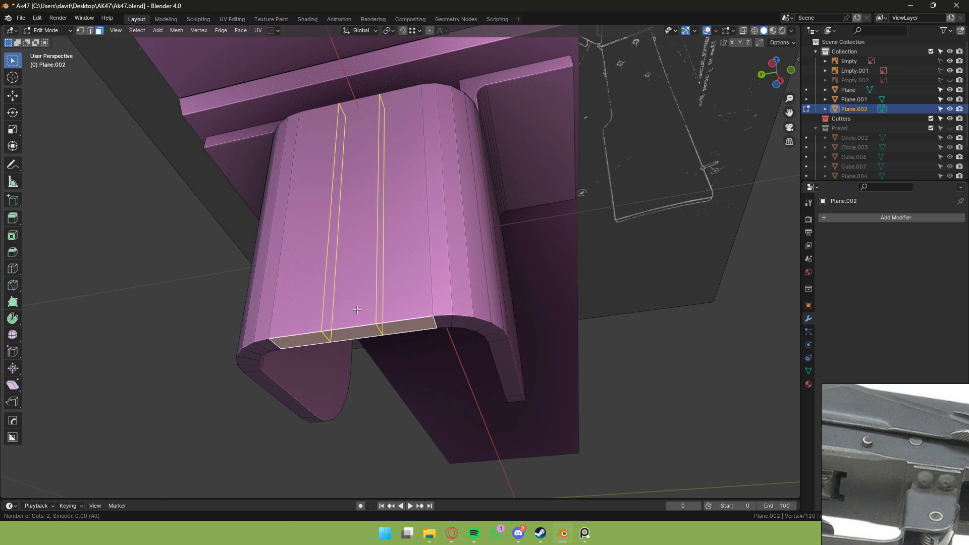
{"action": "left_click", "coordinate": [349, 289]}
{"action": "right_click", "coordinate": [350, 289]}
{"action": "middle_click_drag", "start_coordinate": [461, 255], "coordinate": [472, 268]}
{"action": "key", "text": "s"}
{"action": "key", "text": "y"}
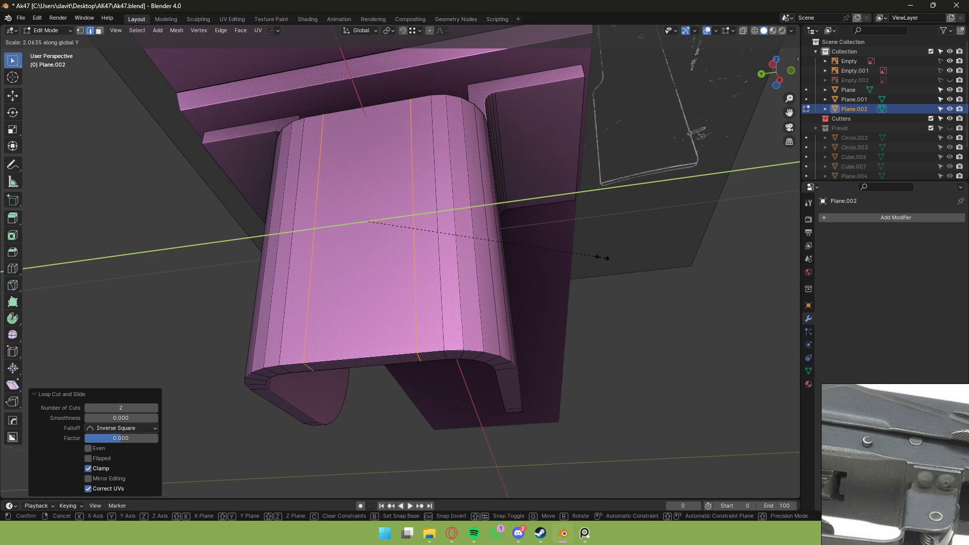
{"action": "left_click", "coordinate": [602, 258]}
Lower the end wall's middle bottom face about 0.0087 m along Z and extrude it about 0.012 m.
{"action": "key", "text": "3"}
{"action": "left_click", "coordinate": [362, 364]}
{"action": "key", "text": "g"}
{"action": "key", "text": "z"}
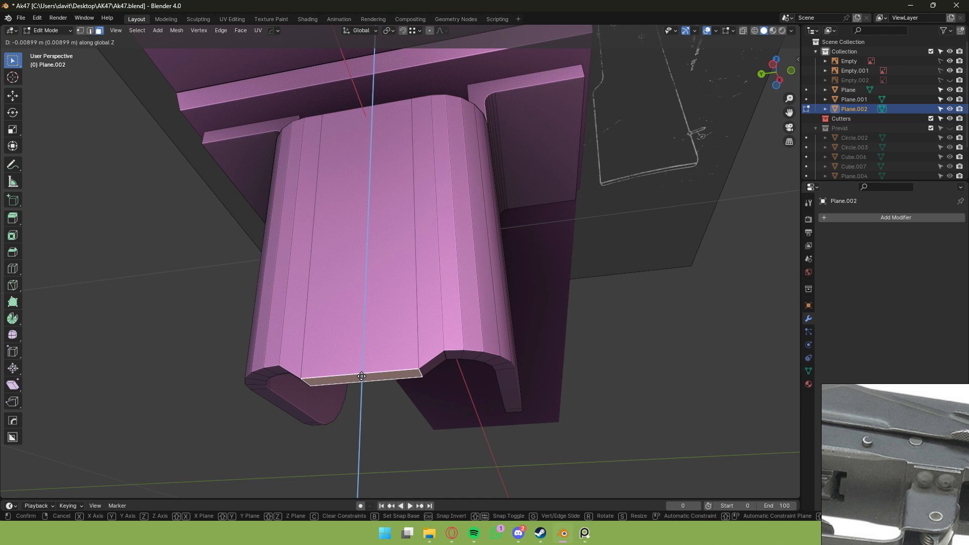
{"action": "left_click", "coordinate": [361, 377]}
{"action": "middle_click_drag", "start_coordinate": [637, 173], "coordinate": [571, 184]}
{"action": "key", "text": "e"}
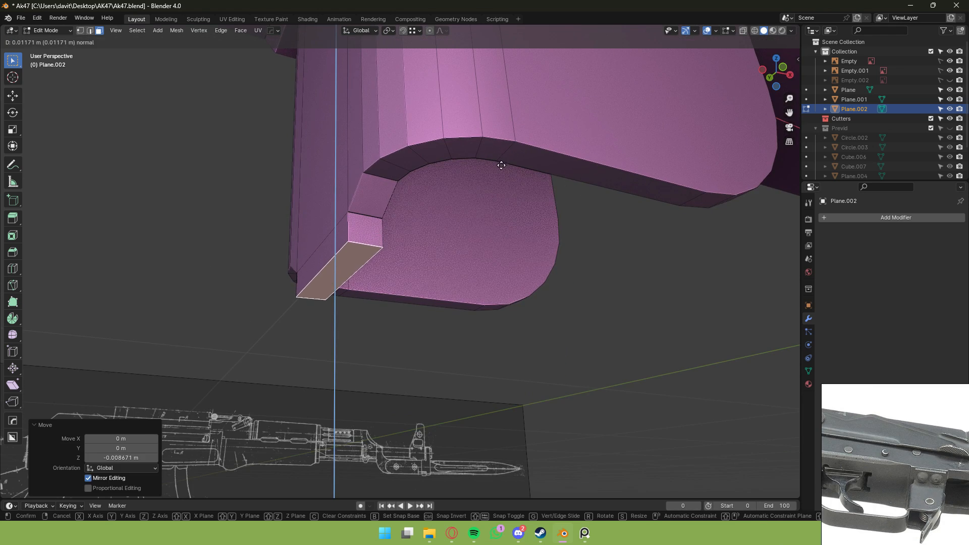
{"action": "left_click", "coordinate": [502, 173]}
Delete the extruded tab's bottom, side and inner faces, keeping only its outer face.
{"action": "left_click", "coordinate": [369, 241]}
{"action": "left_click", "coordinate": [345, 274]}
{"action": "middle_click_drag", "start_coordinate": [396, 253], "coordinate": [363, 254]}
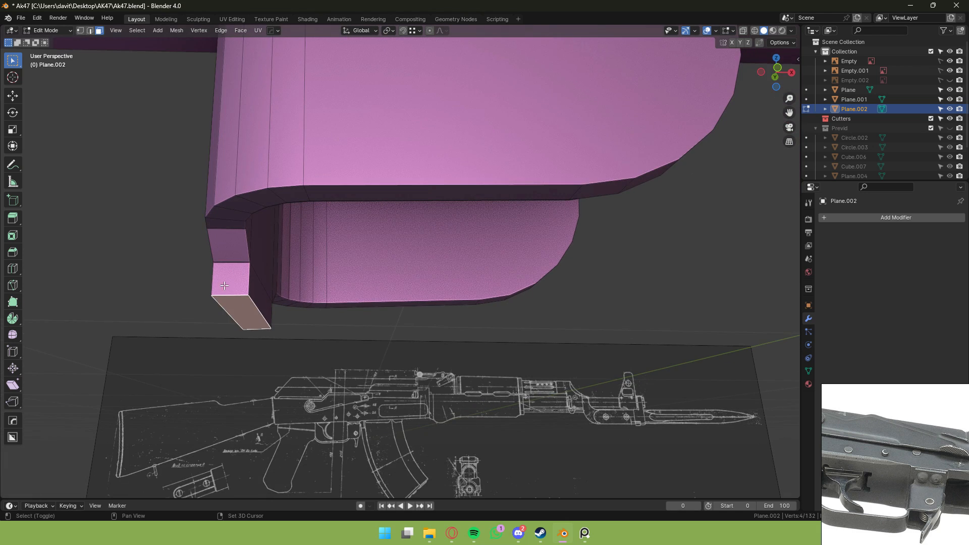
{"action": "left_click", "coordinate": [225, 286], "text": "shift"}
{"action": "middle_click_drag", "start_coordinate": [264, 292], "coordinate": [76, 298]}
{"action": "left_click", "coordinate": [419, 349], "text": "shift"}
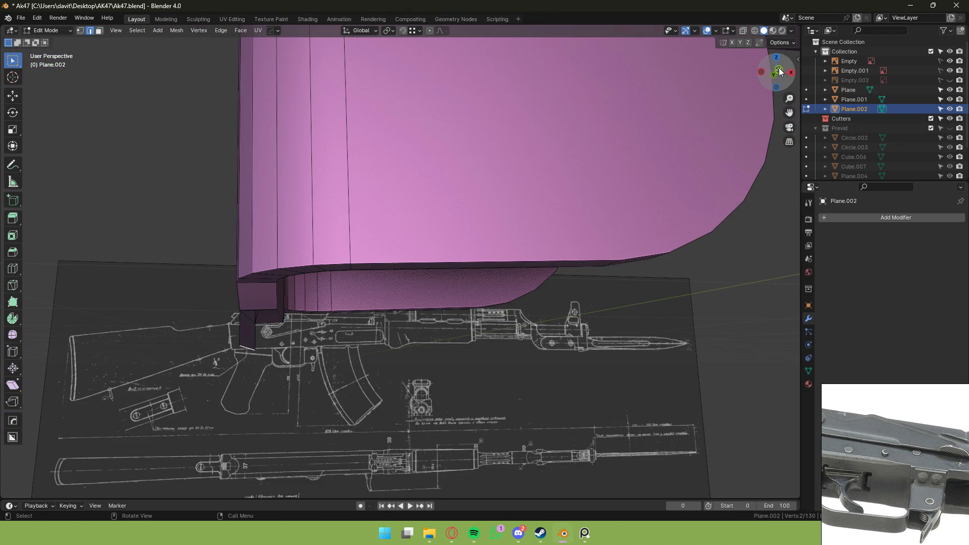
Move the tab's lower edge in front view by -0.058139 m in X and -0.013708 m in Z along the trigger guard outline.
{"action": "left_click", "coordinate": [779, 71]}
{"action": "key", "text": "g"}
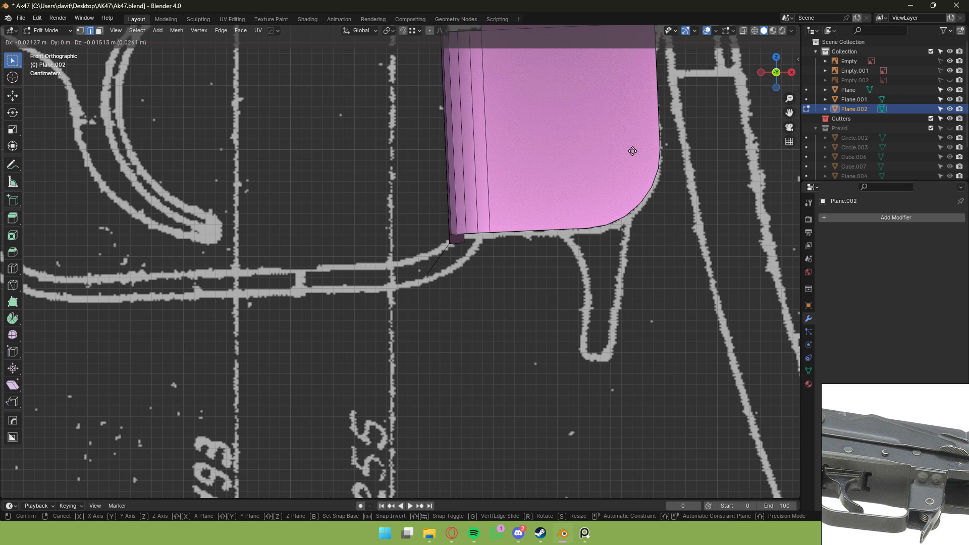
{"action": "left_click", "coordinate": [593, 149]}
Extrude the edge along the bottom of the trigger guard toward the grip, about -0.403 m in X and -0.032 m in Z.
{"action": "middle_click_drag", "start_coordinate": [530, 177], "coordinate": [633, 159], "text": "shift"}
{"action": "scroll", "coordinate": [617, 159], "scroll_direction": "down", "scroll_amount": 5}
{"action": "key", "text": "e"}
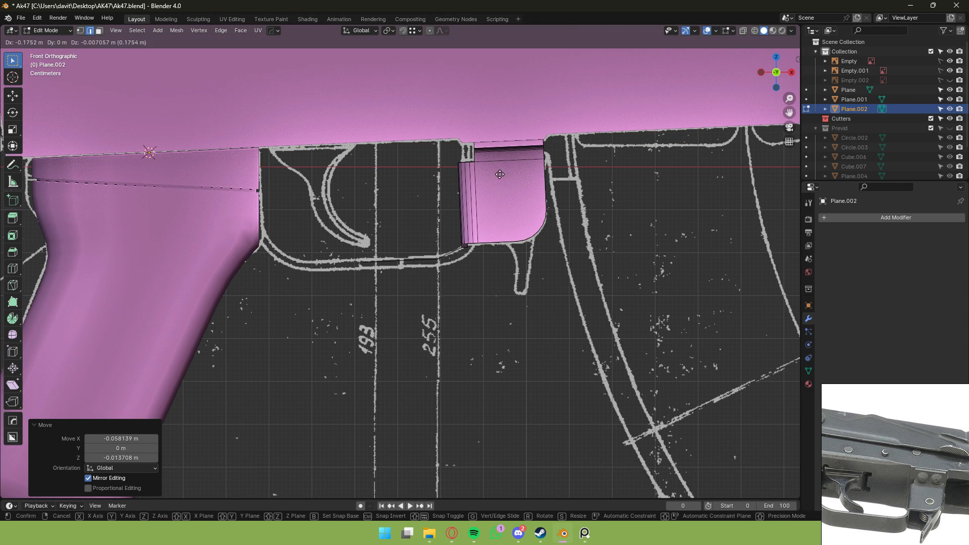
{"action": "left_click", "coordinate": [409, 184]}
Extrude the guard's end edge upward beside the grip, about 0.223 m in Z, and check the strip against the blueprint.
{"action": "middle_click_drag", "start_coordinate": [409, 187], "coordinate": [450, 248], "text": "shift"}
{"action": "scroll", "coordinate": [450, 249], "scroll_direction": "up", "scroll_amount": 4}
{"action": "key", "text": "e"}
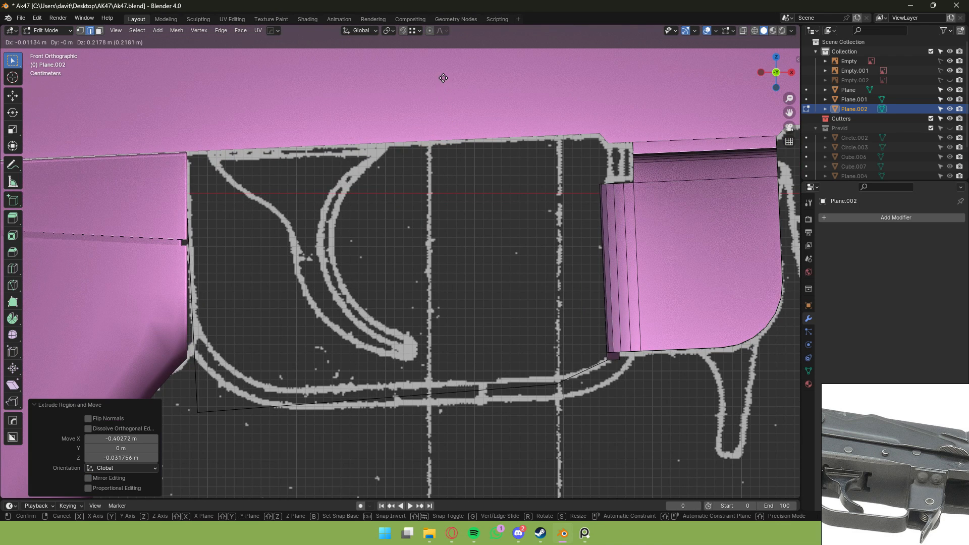
{"action": "left_click", "coordinate": [443, 77]}
{"action": "left_click", "coordinate": [755, 30]}
{"action": "middle_click_drag", "start_coordinate": [573, 96], "coordinate": [596, 96]}
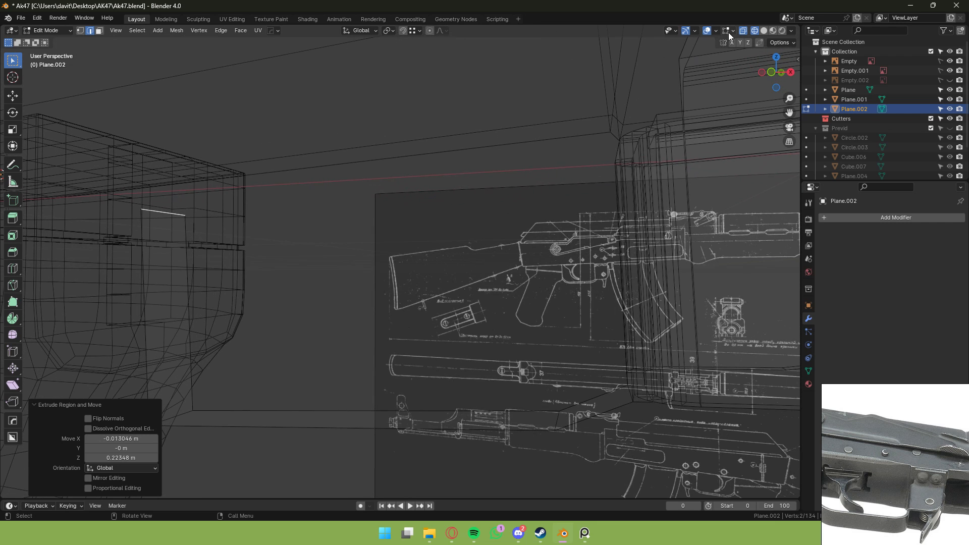
{"action": "left_click", "coordinate": [764, 30]}
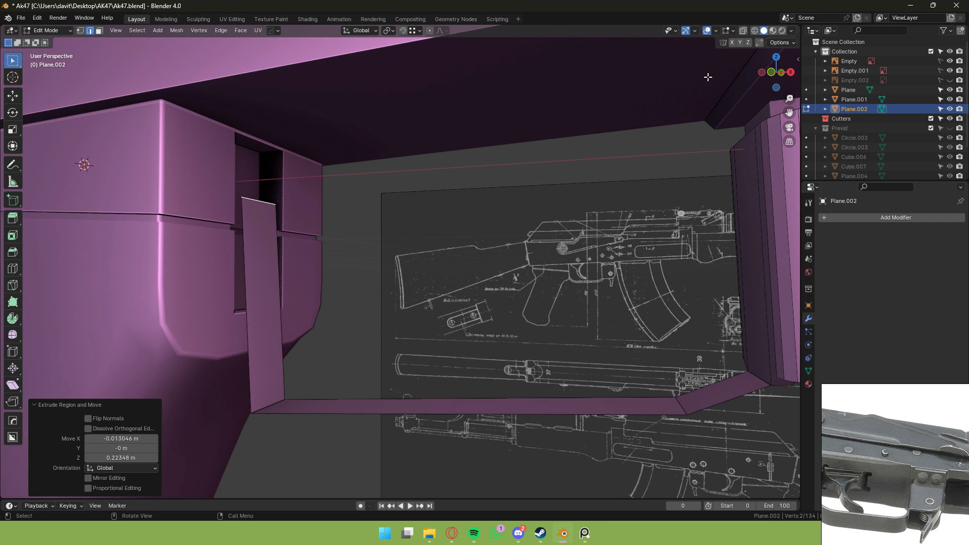
{"action": "left_click", "coordinate": [768, 73]}
{"action": "left_click", "coordinate": [755, 31]}
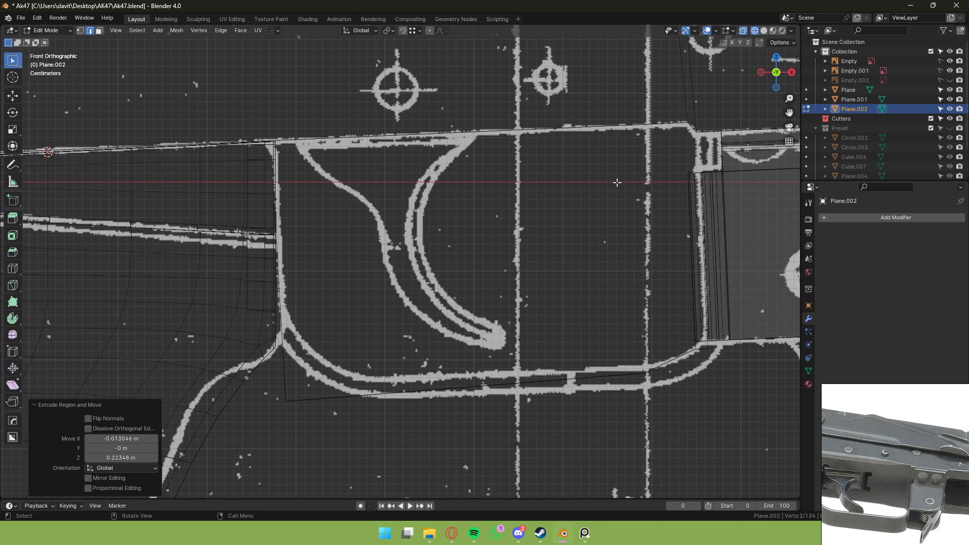
Move the guard strip's end edge -0.006807 m in X and 0.042541 m in Z, and slide its lower rear corner by factor -0.043.
{"action": "key", "text": "g"}
{"action": "left_click", "coordinate": [612, 144]}
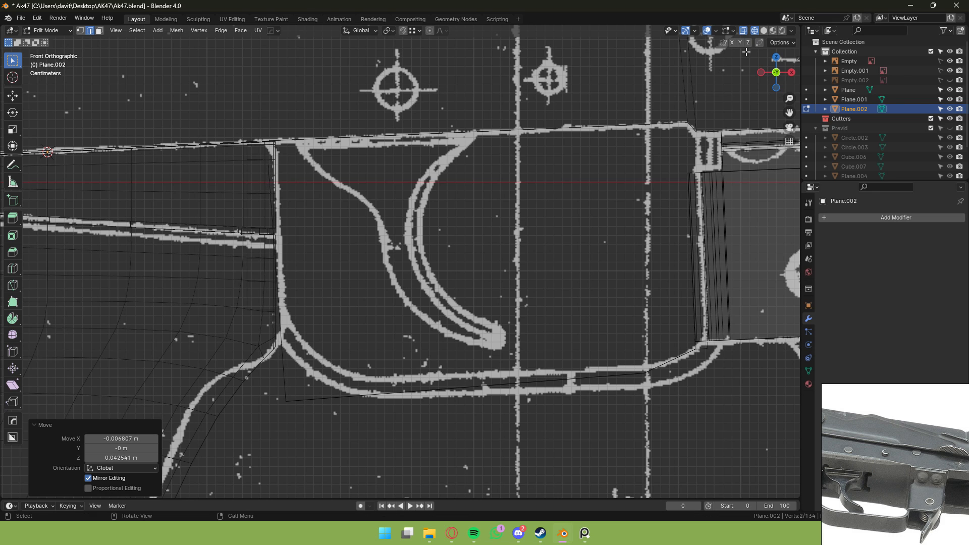
{"action": "left_click", "coordinate": [286, 401]}
{"action": "key", "text": "g"}
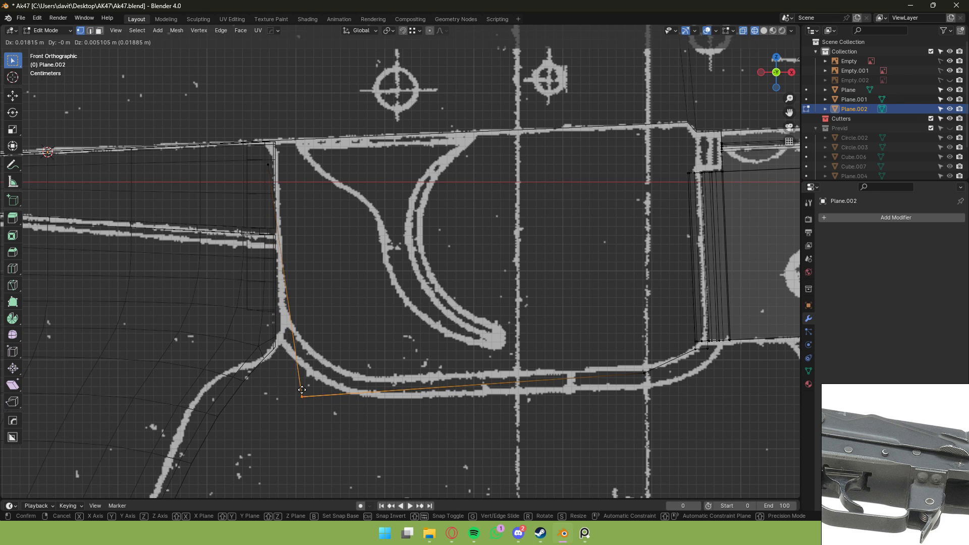
{"action": "key", "text": "g"}
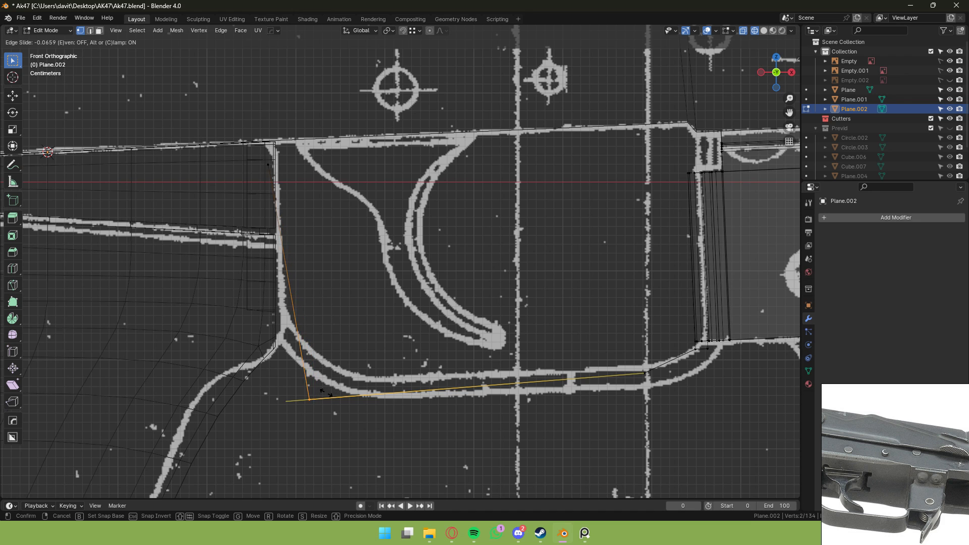
{"action": "left_click", "coordinate": [320, 393]}
Rip the guard strip away from the magazine catch housing along their shared edge, leaving it in place.
{"action": "left_click", "coordinate": [763, 31]}
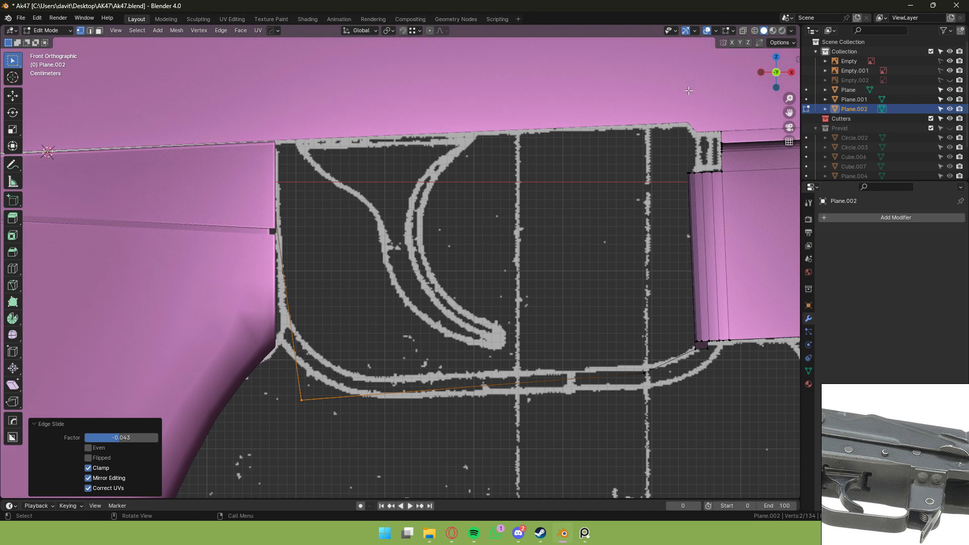
{"action": "key", "text": "Tab"}
{"action": "mouse_move", "coordinate": [651, 167]}
{"action": "middle_mouse_down"}
{"action": "mouse_move", "coordinate": [580, 252]}
{"action": "mouse_move", "coordinate": [600, 307]}
{"action": "middle_mouse_up"}
{"action": "scroll", "coordinate": [601, 307], "scroll_direction": "up", "scroll_amount": 3}
{"action": "key", "text": "Tab"}
{"action": "key", "text": "2"}
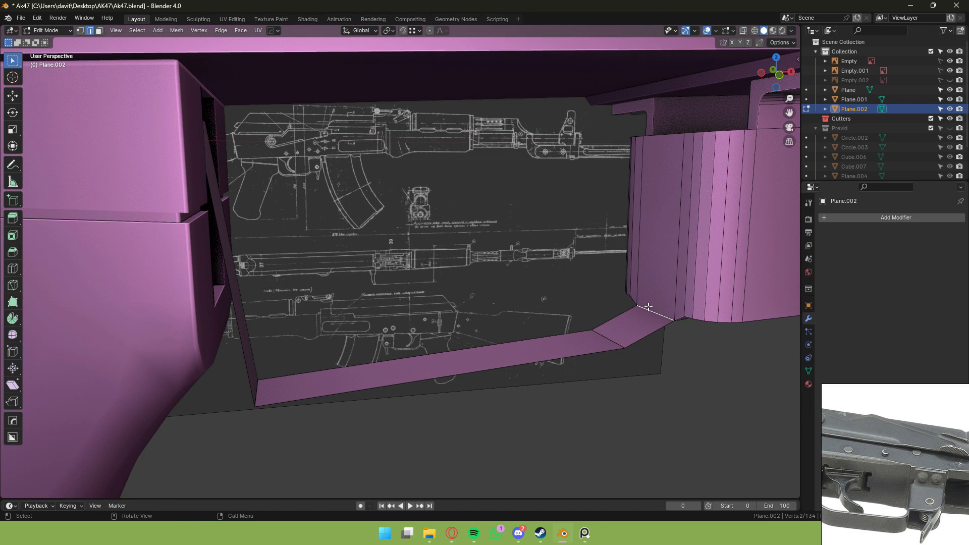
{"action": "key", "text": "v"}
{"action": "right_click", "coordinate": [651, 312]}
Select all faces linked to the guard strip and check that it is detached from the housing.
{"action": "key", "text": "3"}
{"action": "left_click", "coordinate": [632, 326]}
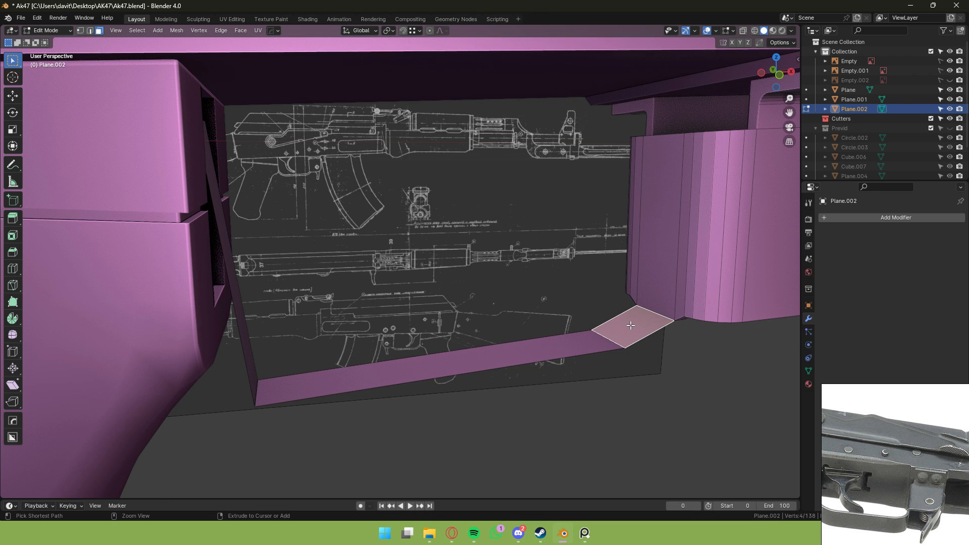
{"action": "key", "text": "ctrl+l"}
{"action": "key", "text": "g"}
{"action": "right_click", "coordinate": [632, 303]}
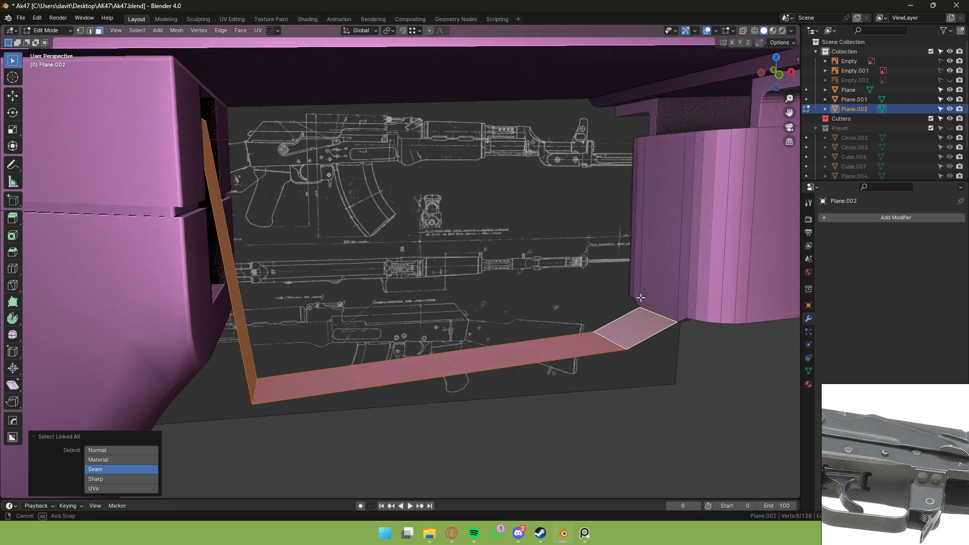
{"action": "scroll", "coordinate": [641, 299], "scroll_direction": "down", "scroll_amount": 3}
{"action": "middle_click_drag", "start_coordinate": [641, 298], "coordinate": [596, 323]}
{"action": "key", "text": "1"}
{"action": "mouse_move", "coordinate": [626, 364]}
{"action": "left_mouse_down"}
{"action": "mouse_move", "coordinate": [568, 307]}
{"action": "mouse_move", "coordinate": [671, 354]}
{"action": "left_mouse_up"}
{"action": "key", "text": "g"}
{"action": "key", "text": "z"}
{"action": "right_click", "coordinate": [641, 354]}
{"action": "left_click", "coordinate": [621, 355]}
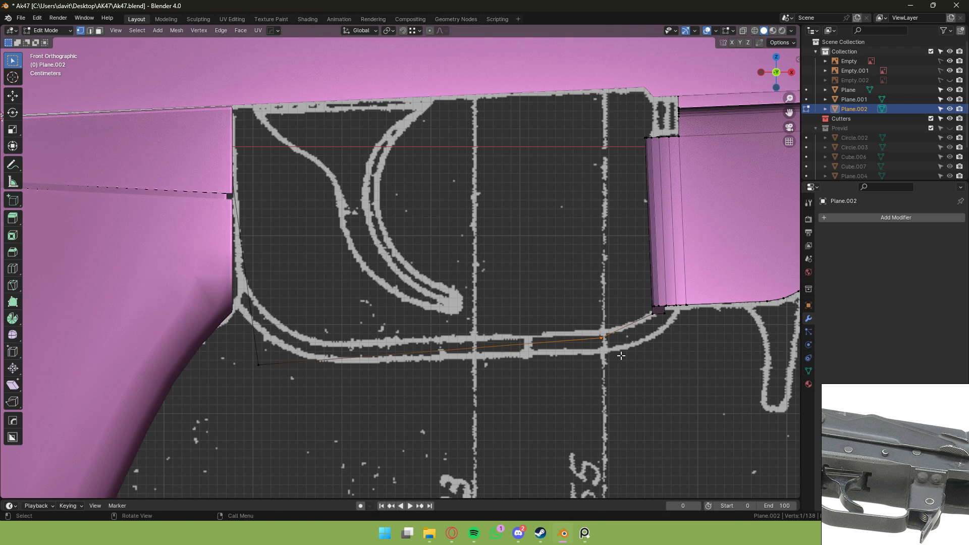
{"action": "key", "text": "g"}
{"action": "key", "text": "g"}
{"action": "right_click", "coordinate": [639, 331]}
Move the guard's front bend down 0.009643 m in Z, and shift it 0.028928 m in X and 0.002836 m in Z.
{"action": "left_click", "coordinate": [756, 32]}
{"action": "key", "text": "g"}
{"action": "key", "text": "z"}
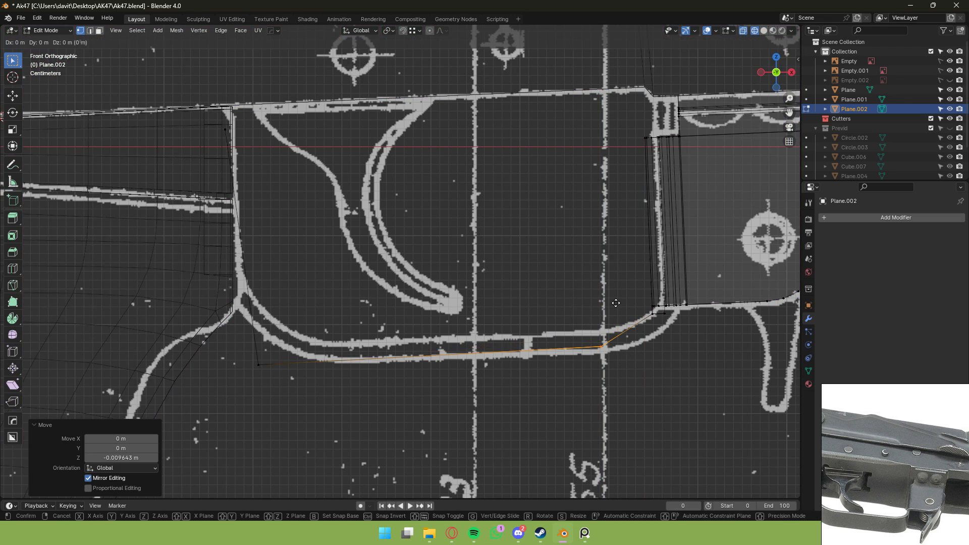
{"action": "left_click", "coordinate": [637, 302]}
{"action": "key", "text": "g"}
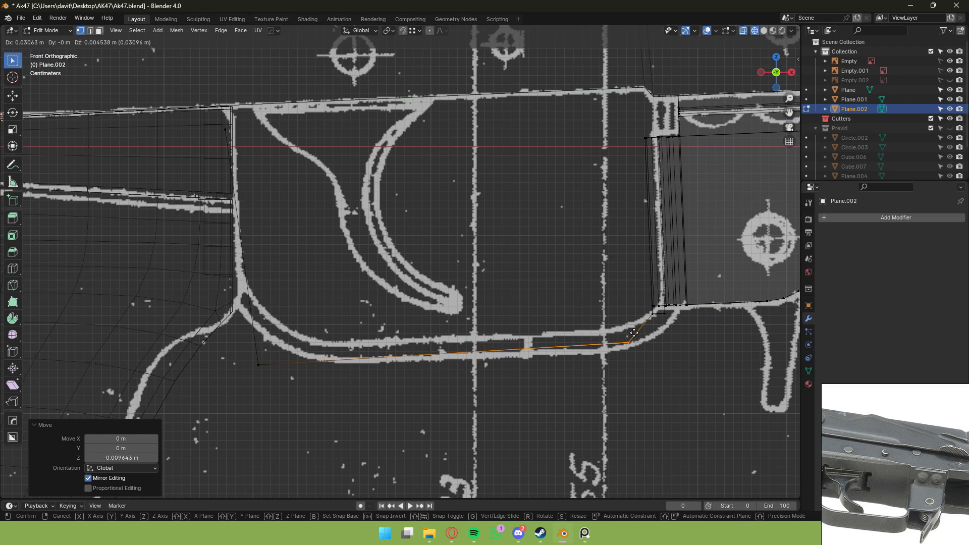
{"action": "left_click", "coordinate": [633, 334]}
Bevel the guard's front bend about 0.0275 m wide with 6 segments, and round its rear lower corner with a bevel about 0.09 m wide.
{"action": "key", "text": "shift+z"}
{"action": "key", "text": "ctrl+shift+b"}
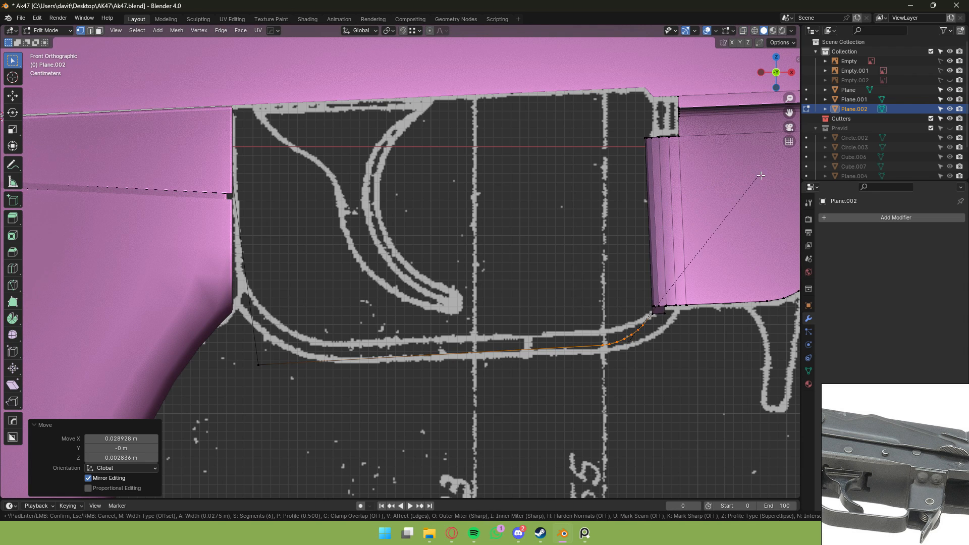
{"action": "left_click", "coordinate": [761, 175]}
{"action": "left_click", "coordinate": [259, 365]}
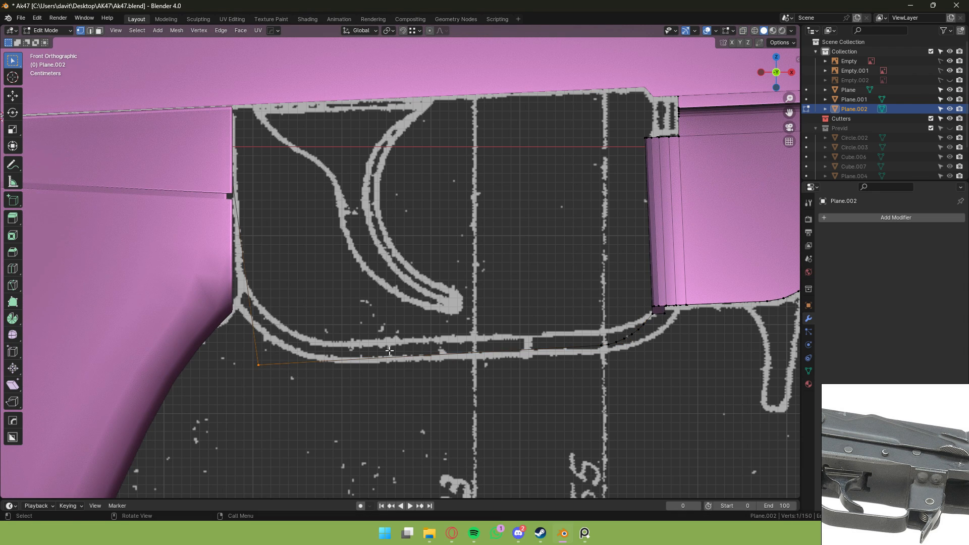
{"action": "middle_click_drag", "start_coordinate": [389, 350], "coordinate": [388, 351]}
{"action": "left_click", "coordinate": [257, 368], "text": "shift"}
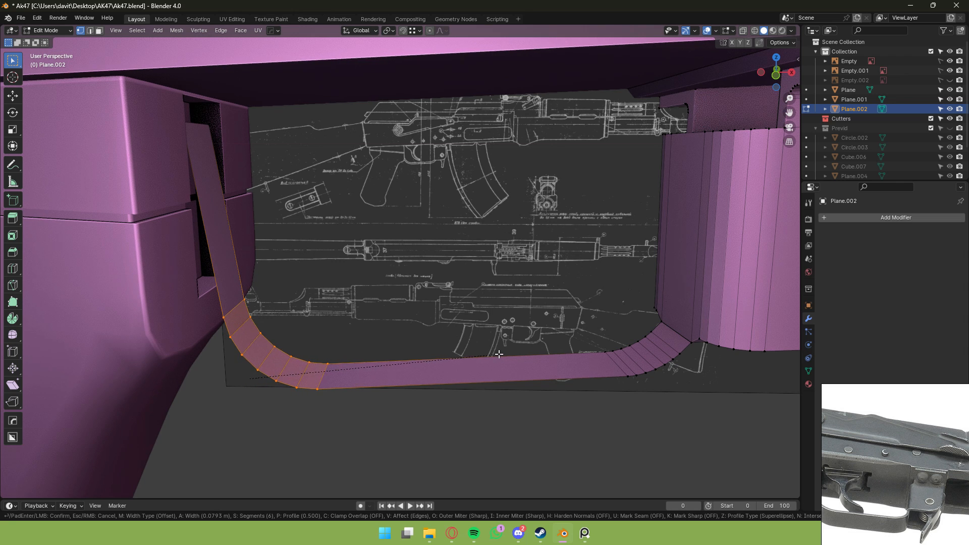
{"action": "left_click", "coordinate": [772, 81]}
{"action": "key", "text": "ctrl+b"}
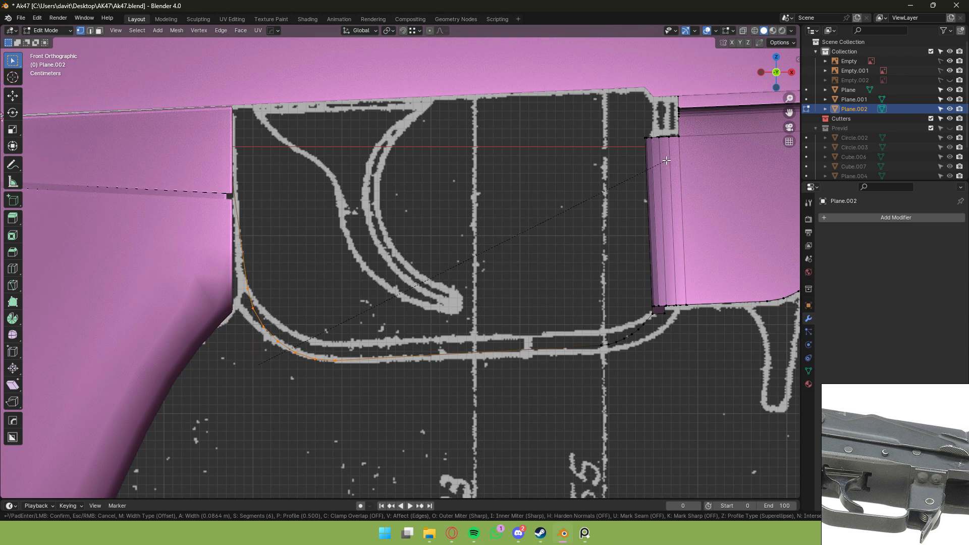
{"action": "left_click", "coordinate": [675, 159]}
Extrude the whole linked guard strip along its normals by about 0.014 m to give it thickness.
{"action": "middle_click_drag", "start_coordinate": [602, 168], "coordinate": [513, 208]}
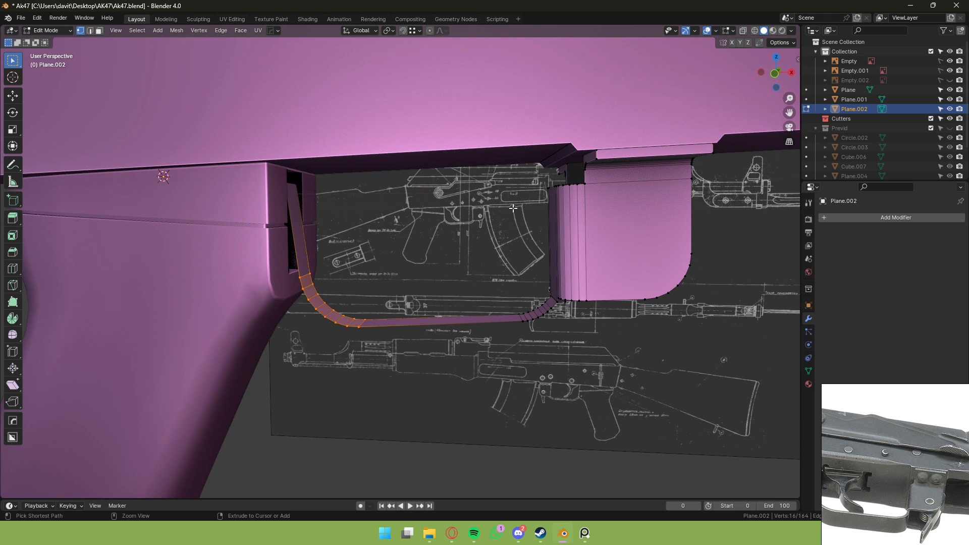
{"action": "key", "text": "ctrl+l"}
{"action": "scroll", "coordinate": [458, 237], "scroll_direction": "up", "scroll_amount": 3}
{"action": "key", "text": "alt+e"}
{"action": "left_click", "coordinate": [477, 233]}
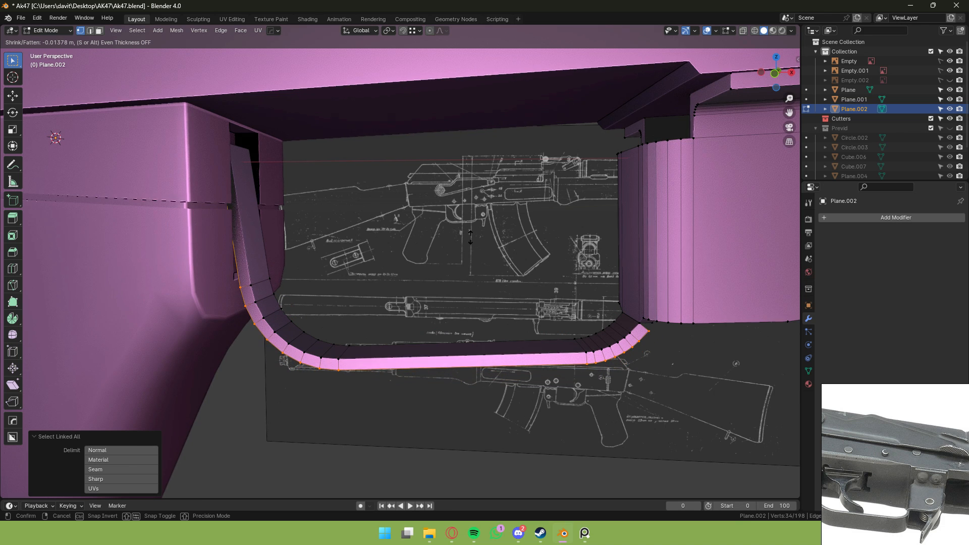
{"action": "left_click", "coordinate": [477, 249]}
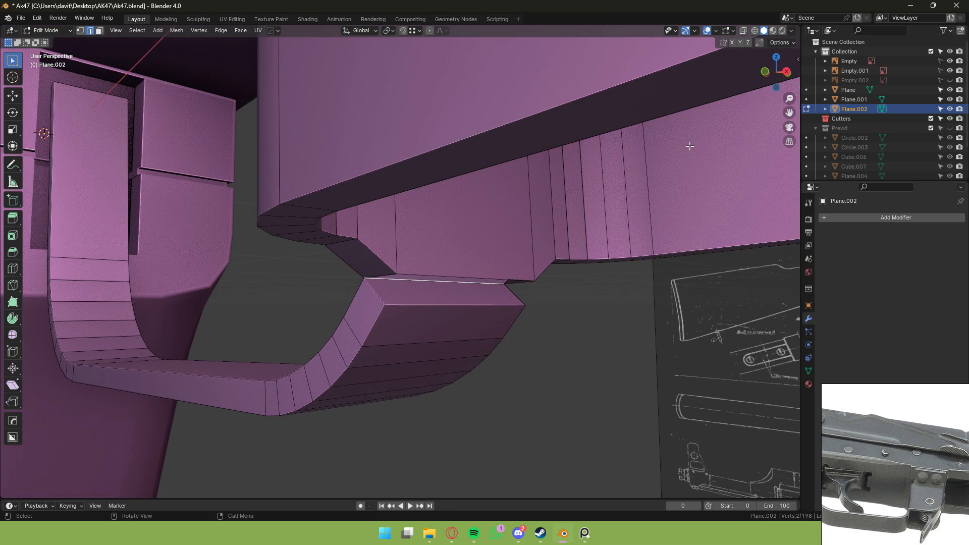
Move the guard's front end slightly down and away from the housing in front view, following the blueprint outline.
{"action": "left_click", "coordinate": [767, 76]}
{"action": "key", "text": "shift+z"}
{"action": "middle_click_drag", "start_coordinate": [619, 102], "coordinate": [537, 101], "text": "shift"}
{"action": "scroll", "coordinate": [555, 274], "scroll_direction": "up", "scroll_amount": 3}
{"action": "key", "text": "3"}
{"action": "left_click", "coordinate": [465, 322]}
{"action": "key", "text": "g"}
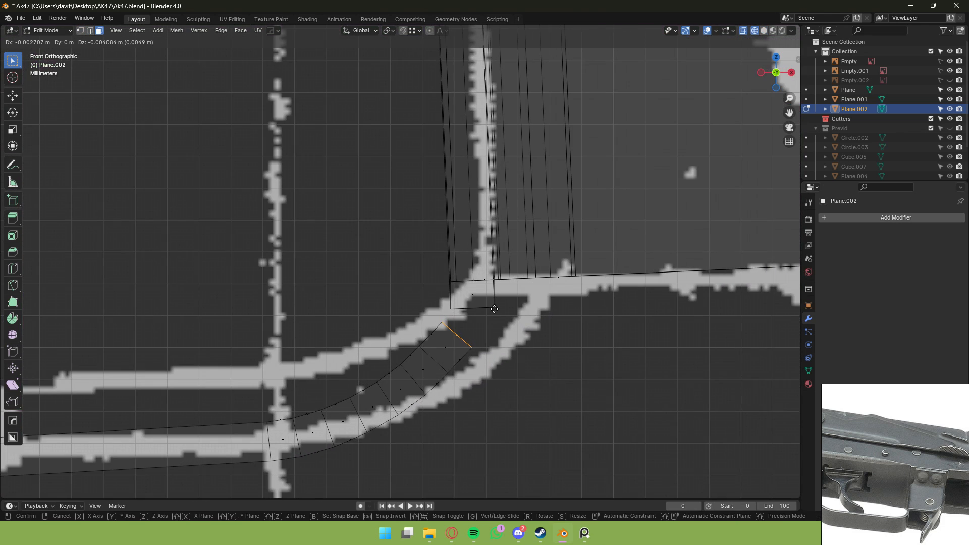
{"action": "left_click", "coordinate": [489, 307]}
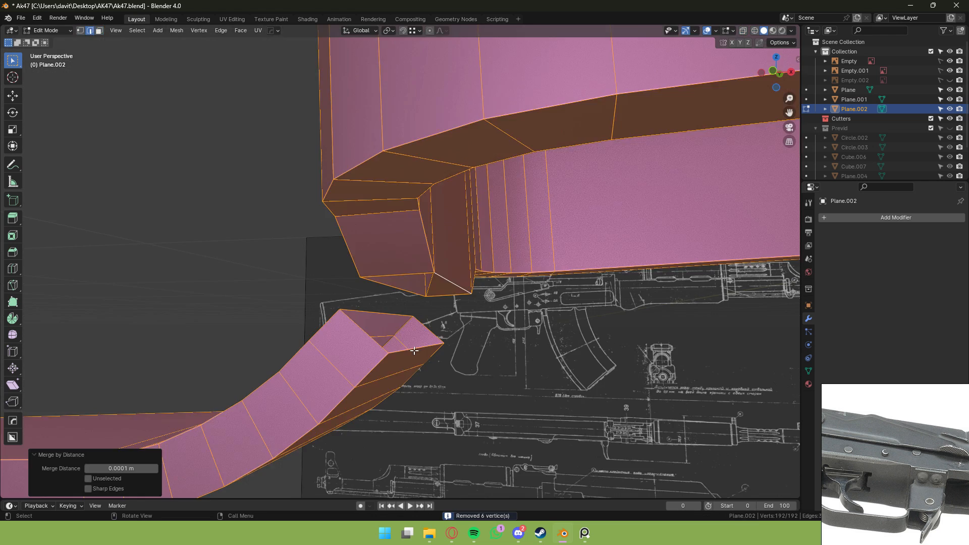
Inspect the guard's open front end and merge all of the mesh's vertices by distance.
{"action": "scroll", "coordinate": [408, 323], "scroll_direction": "down", "scroll_amount": 5}
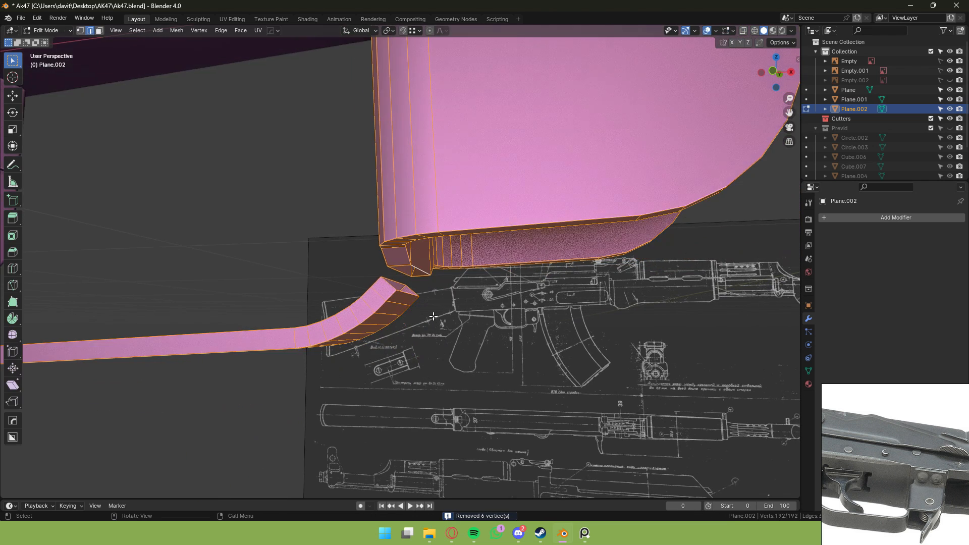
{"action": "scroll", "coordinate": [408, 324], "scroll_direction": "up", "scroll_amount": 5}
{"action": "key", "text": "3"}
{"action": "left_click", "coordinate": [393, 333]}
{"action": "middle_click_drag", "start_coordinate": [391, 335], "coordinate": [385, 339]}
{"action": "scroll", "coordinate": [378, 353], "scroll_direction": "up", "scroll_amount": 3}
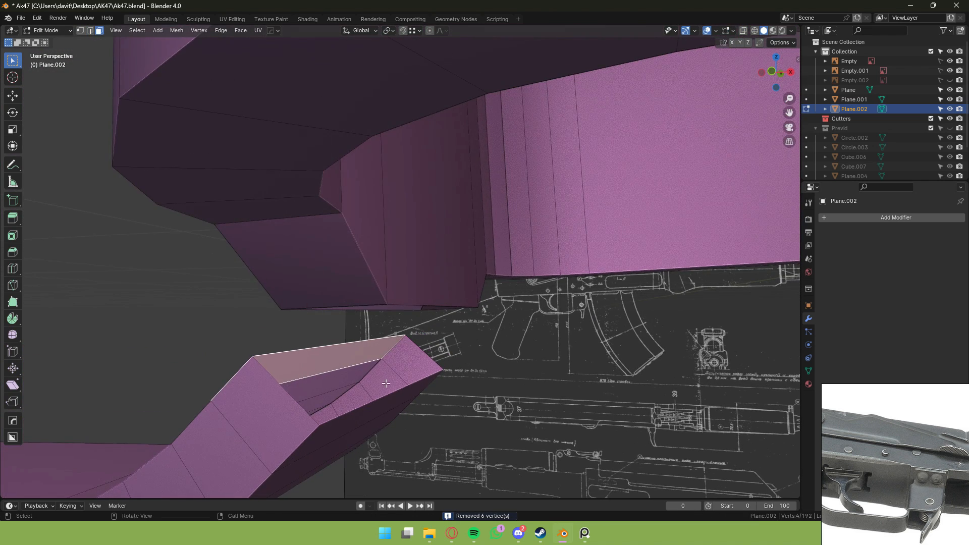
{"action": "key", "text": "a"}
{"action": "key", "text": "m"}
{"action": "left_click", "coordinate": [411, 387]}
Bridge the edge loop of the guard's open front end to the opening on the magazine catch housing.
{"action": "key", "text": "2"}
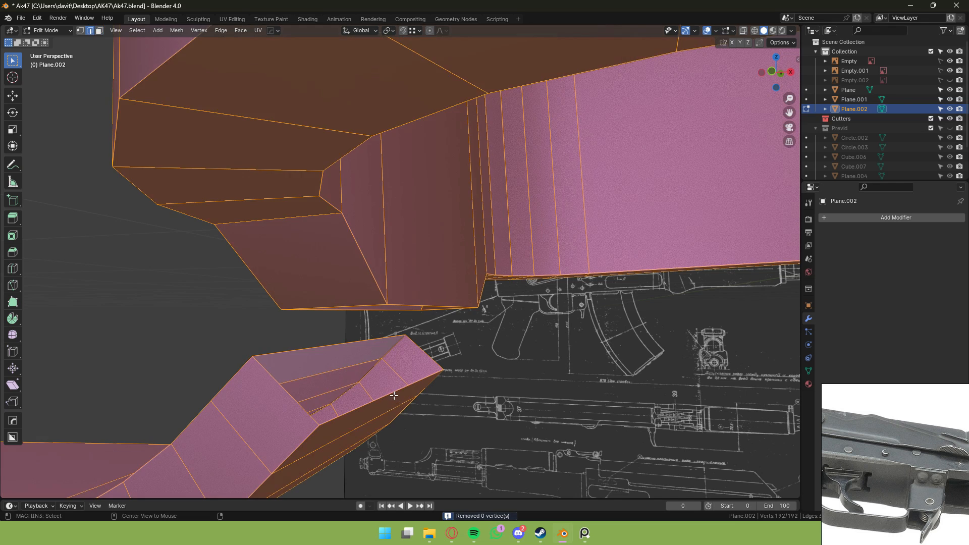
{"action": "left_click", "coordinate": [394, 395], "text": "alt"}
{"action": "middle_click_drag", "start_coordinate": [394, 395], "coordinate": [428, 336]}
{"action": "right_click", "coordinate": [465, 187]}
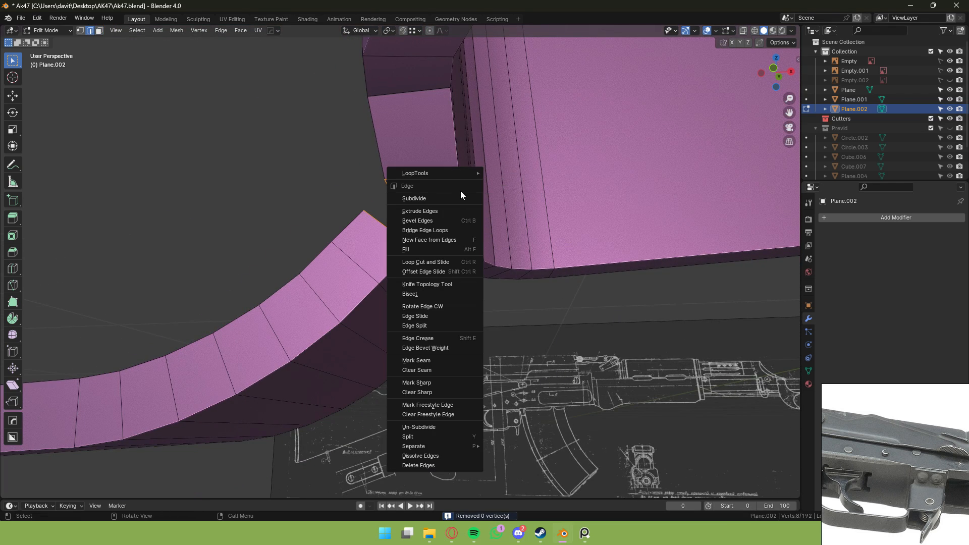
{"action": "key", "text": "Escape"}
{"action": "key", "text": "q"}
{"action": "left_click", "coordinate": [463, 193]}
{"action": "middle_click_drag", "start_coordinate": [465, 192], "coordinate": [439, 249]}
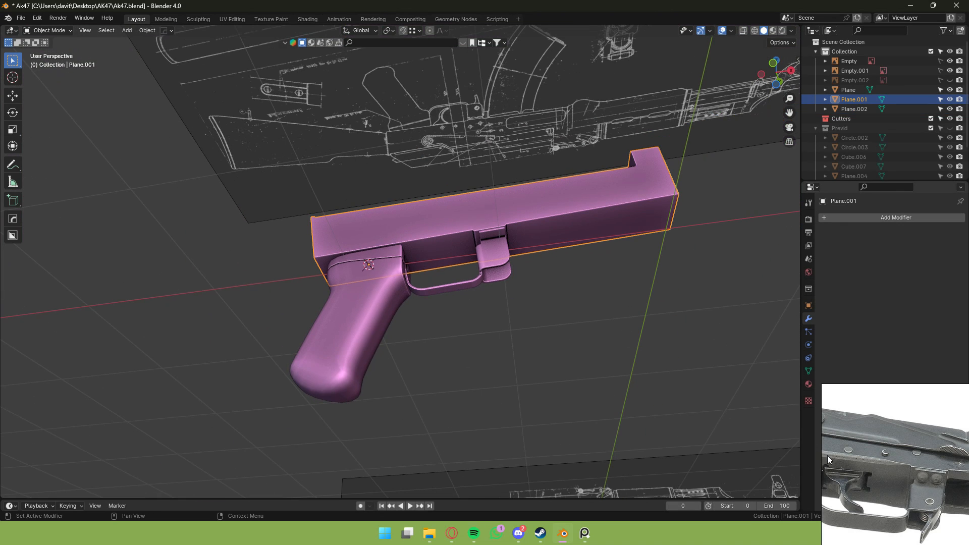
Enlarge the reference photo around the trigger and add a plane near the grip, scaled down to start the trigger opening plate.
{"action": "left_click_drag", "start_coordinate": [828, 455], "coordinate": [893, 462]}
{"action": "scroll", "coordinate": [889, 465], "scroll_direction": "up", "scroll_amount": 3}
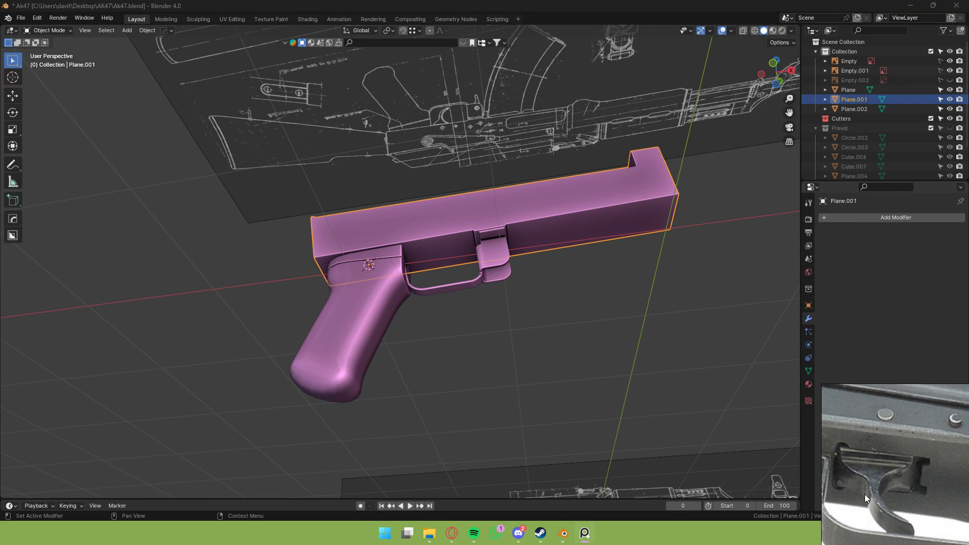
{"action": "middle_click_drag", "start_coordinate": [547, 395], "coordinate": [507, 242]}
{"action": "scroll", "coordinate": [426, 273], "scroll_direction": "up", "scroll_amount": 4}
{"action": "key", "text": "Tab"}
{"action": "left_click", "coordinate": [420, 225]}
{"action": "key", "text": "Tab"}
{"action": "key", "text": "shift+a"}
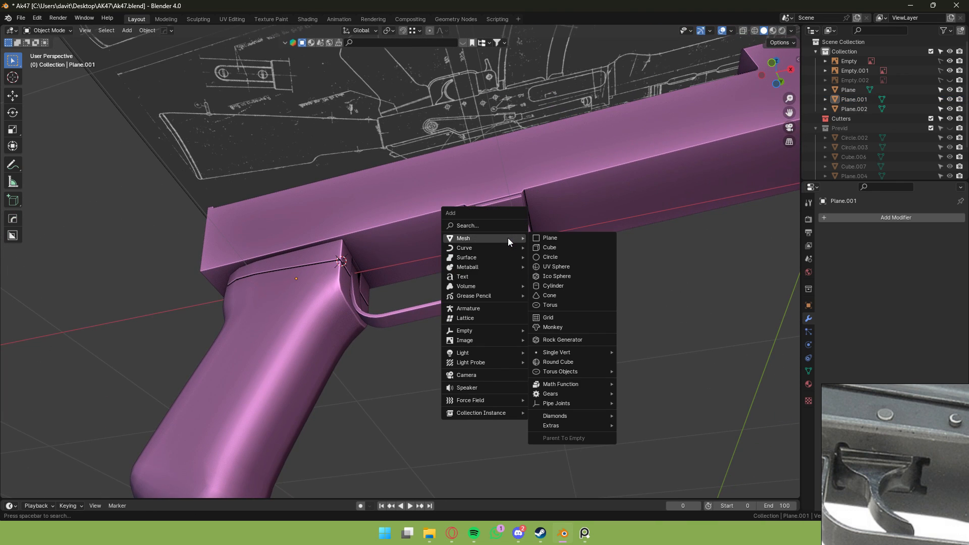
{"action": "left_click", "coordinate": [565, 238]}
{"action": "key", "text": "Tab"}
{"action": "key", "text": "s"}
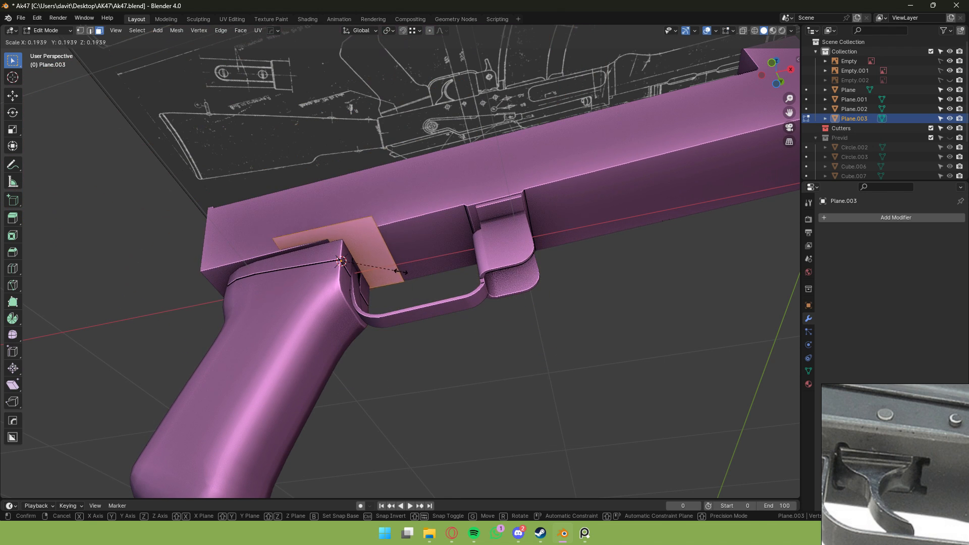
{"action": "left_click", "coordinate": [362, 257]}
Lengthen the small plane under the receiver by moving its front edge along the X axis.
{"action": "middle_click_drag", "start_coordinate": [422, 259], "coordinate": [535, 319]}
{"action": "key", "text": "Tab"}
{"action": "scroll", "coordinate": [569, 329], "scroll_direction": "down", "scroll_amount": 2}
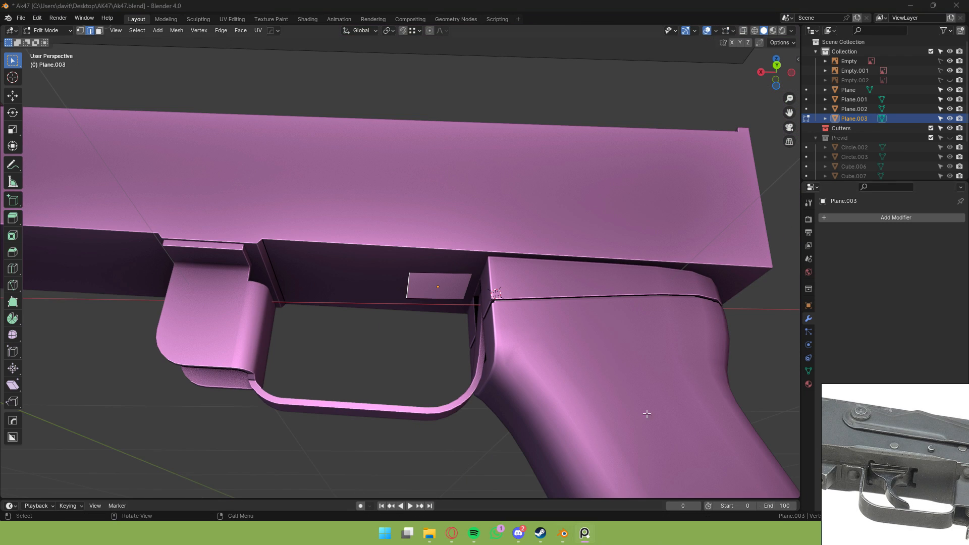
{"action": "middle_click_drag", "start_coordinate": [647, 413], "coordinate": [452, 320]}
{"action": "key", "text": "g"}
{"action": "key", "text": "x"}
{"action": "left_click", "coordinate": [490, 318]}
Add a crosswise loop cut to the plane and slide it toward the grip end by a factor of about 0.74.
{"action": "key", "text": "3"}
{"action": "left_click", "coordinate": [444, 283]}
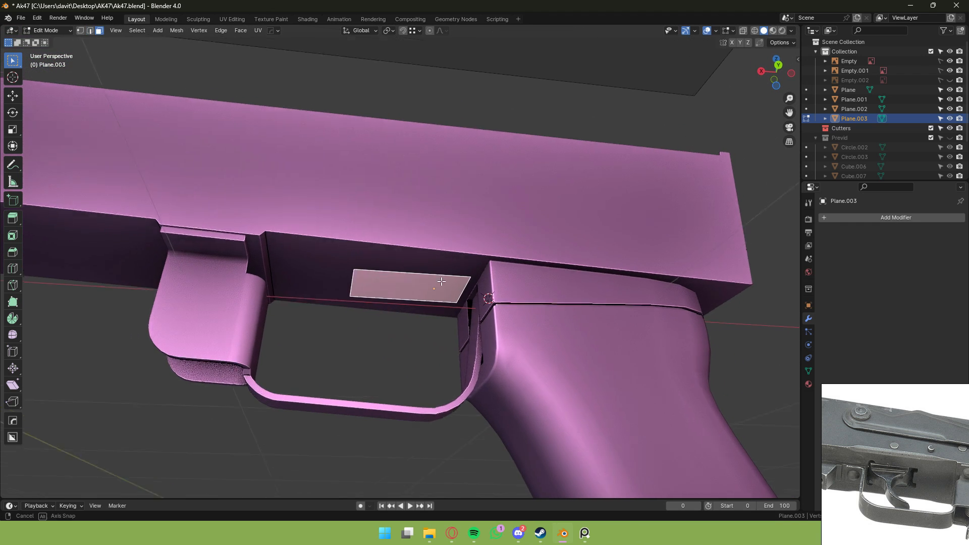
{"action": "middle_click_drag", "start_coordinate": [444, 283], "coordinate": [484, 227], "text": "ctrl"}
{"action": "key", "text": "ctrl+r"}
{"action": "left_click", "coordinate": [444, 306]}
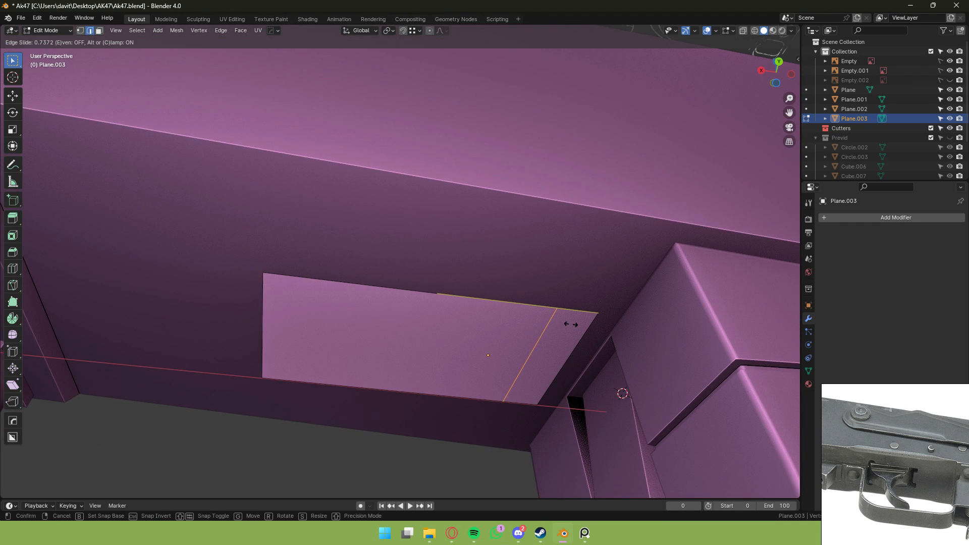
{"action": "left_click", "coordinate": [571, 325]}
Add two lengthwise loop cuts to the plane and spread them apart by scaling 1.940 along Y.
{"action": "key", "text": "ctrl+r"}
{"action": "scroll", "coordinate": [577, 346], "scroll_direction": "up", "scroll_amount": 1}
{"action": "left_click", "coordinate": [586, 326]}
{"action": "right_click", "coordinate": [589, 322]}
{"action": "middle_click_drag", "start_coordinate": [589, 323], "coordinate": [623, 298]}
{"action": "scroll", "coordinate": [623, 298], "scroll_direction": "down", "scroll_amount": 3}
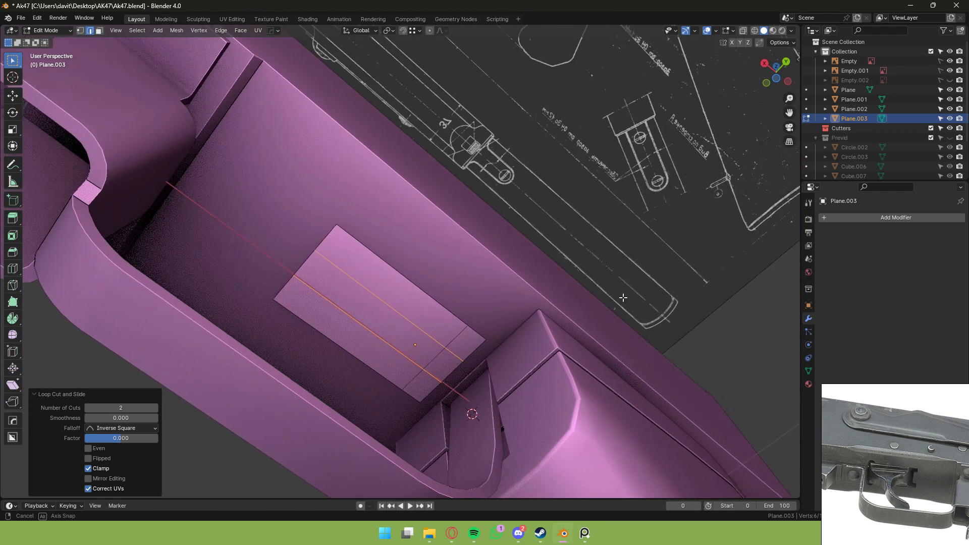
{"action": "key", "text": "s"}
{"action": "key", "text": "y"}
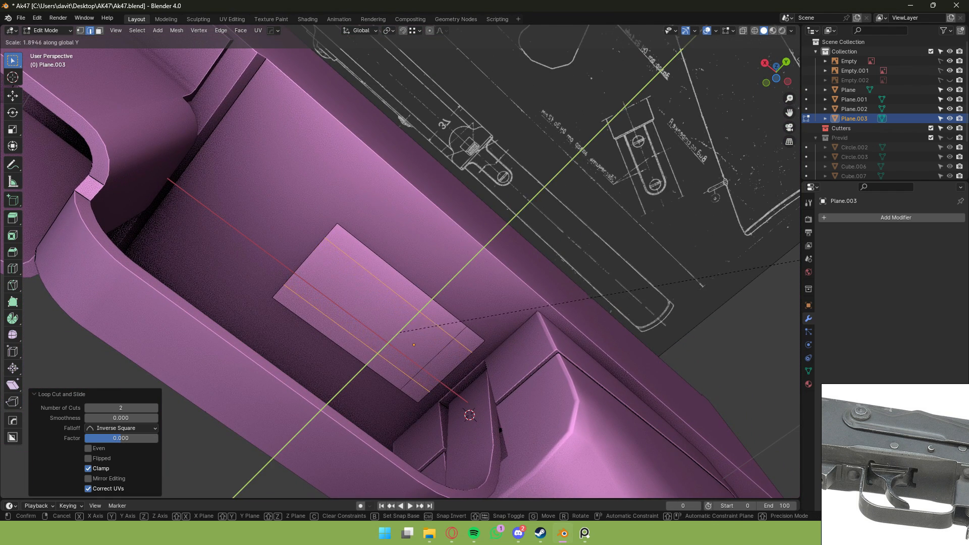
{"action": "left_click", "coordinate": [27, 256]}
Extrude the two outer side edges of the strip at the plate's grip end and spread them apart along Y.
{"action": "middle_click_drag", "start_coordinate": [800, 265], "coordinate": [480, 328]}
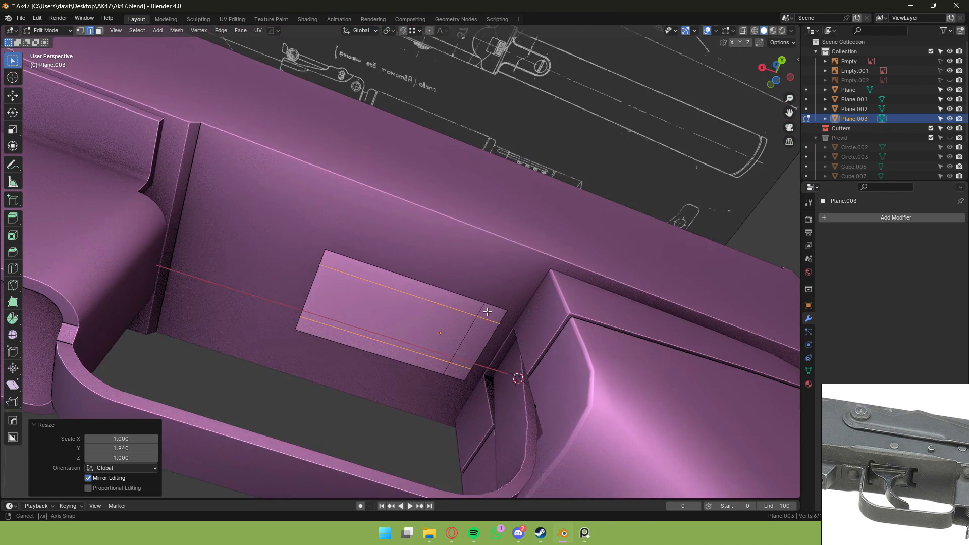
{"action": "left_click", "coordinate": [480, 327]}
{"action": "key", "text": "alt+e"}
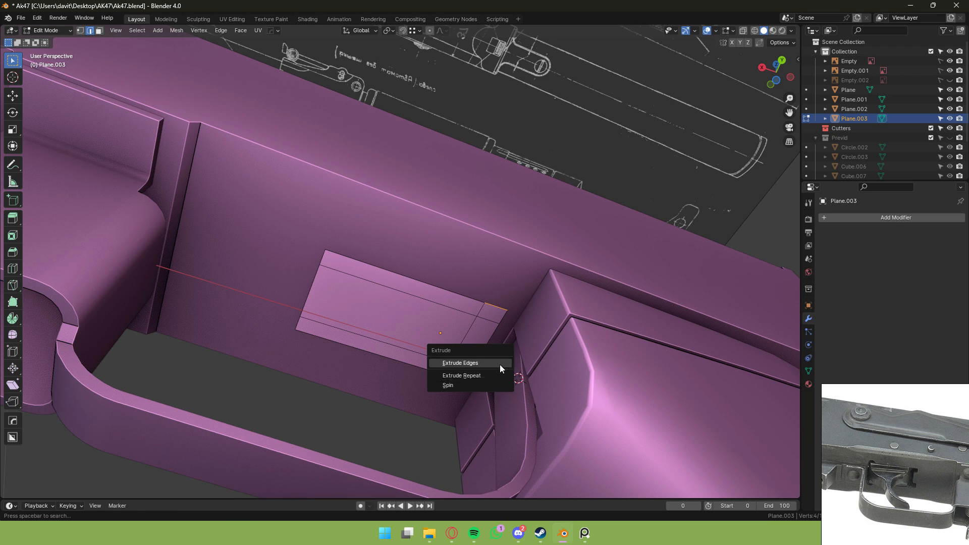
{"action": "key", "text": "Escape"}
{"action": "key", "text": "alt+e"}
{"action": "left_click", "coordinate": [498, 364]}
{"action": "right_click", "coordinate": [505, 361]}
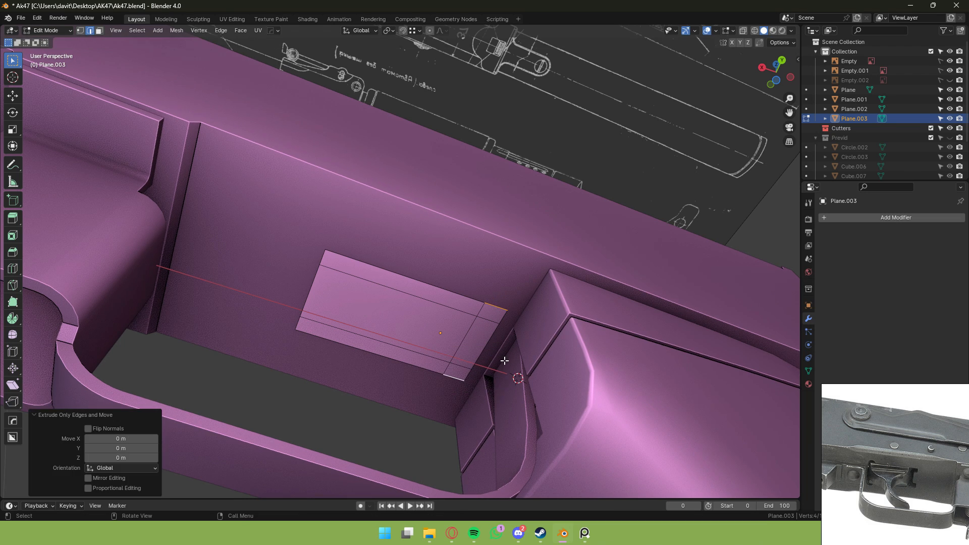
{"action": "key", "text": "s"}
{"action": "key", "text": "y"}
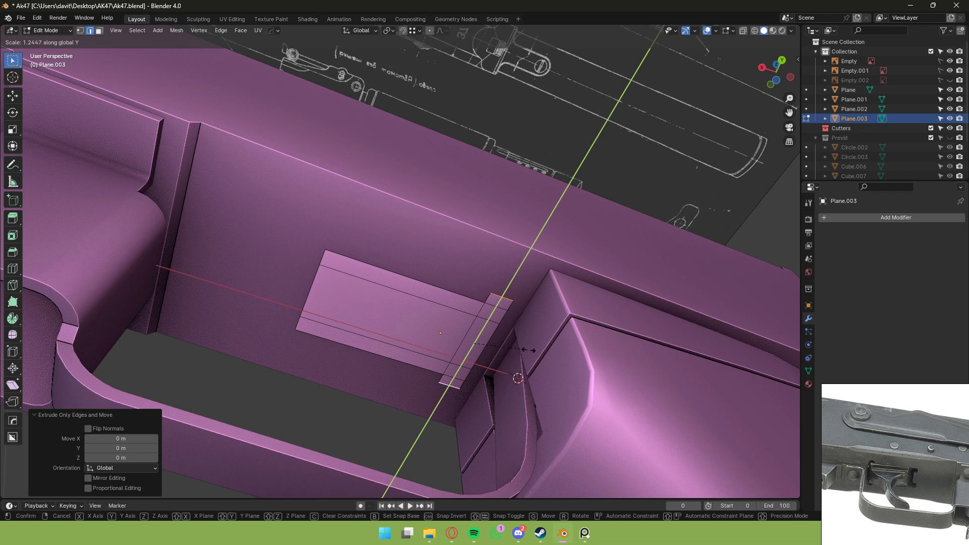
{"action": "left_click", "coordinate": [572, 346]}
Extrude the two outer front edge segments of the plate forward along X by about 0.02 m.
{"action": "key", "text": "3"}
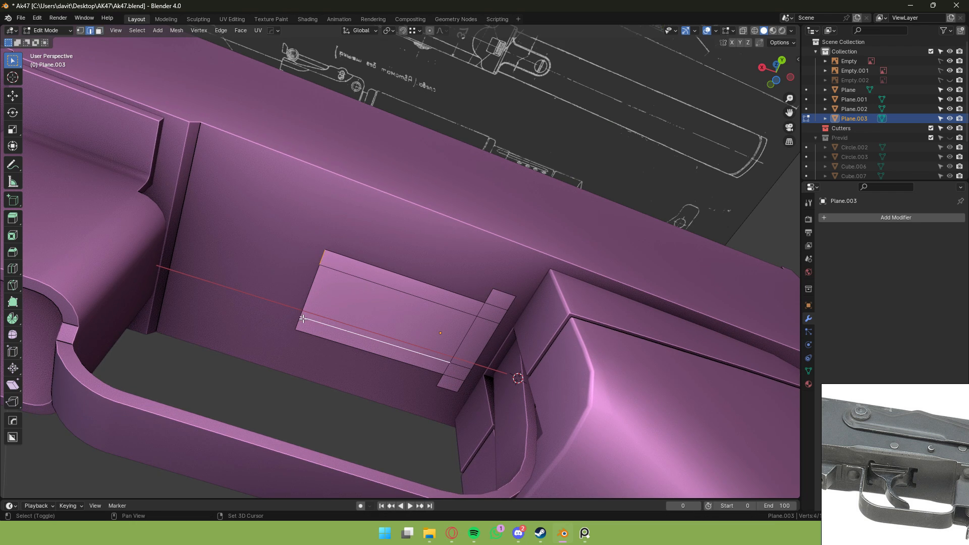
{"action": "key", "text": "e"}
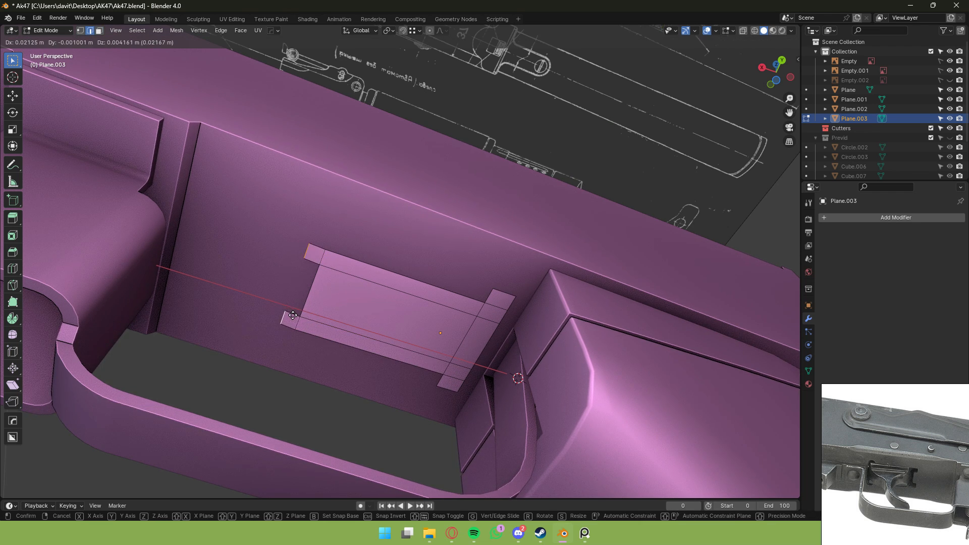
{"action": "key", "text": "x"}
{"action": "left_click", "coordinate": [296, 321]}
Round the outer corners of the grip-end tabs with a 7-segment vertex bevel about 0.005 m wide.
{"action": "key", "text": "1"}
{"action": "left_click", "coordinate": [517, 299]}
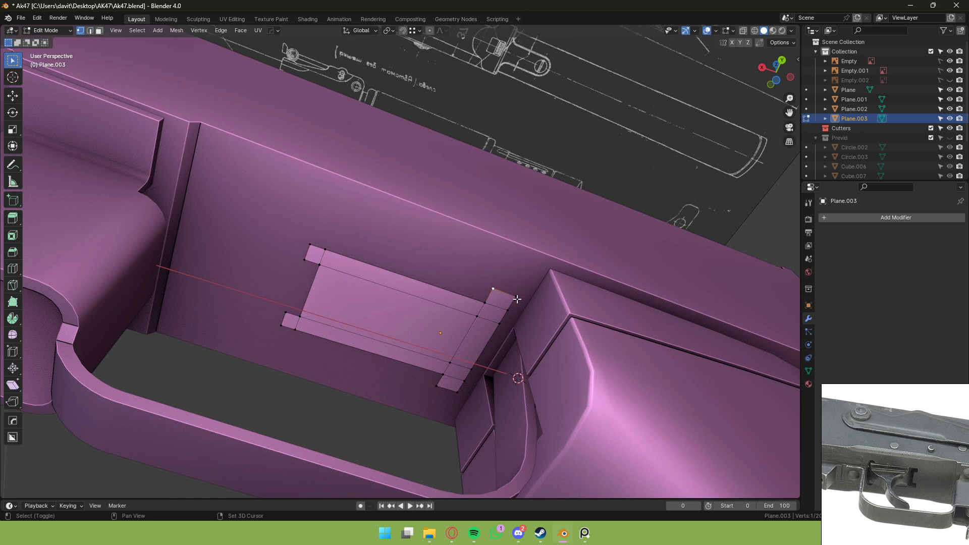
{"action": "key", "text": "ctrl+shift+b"}
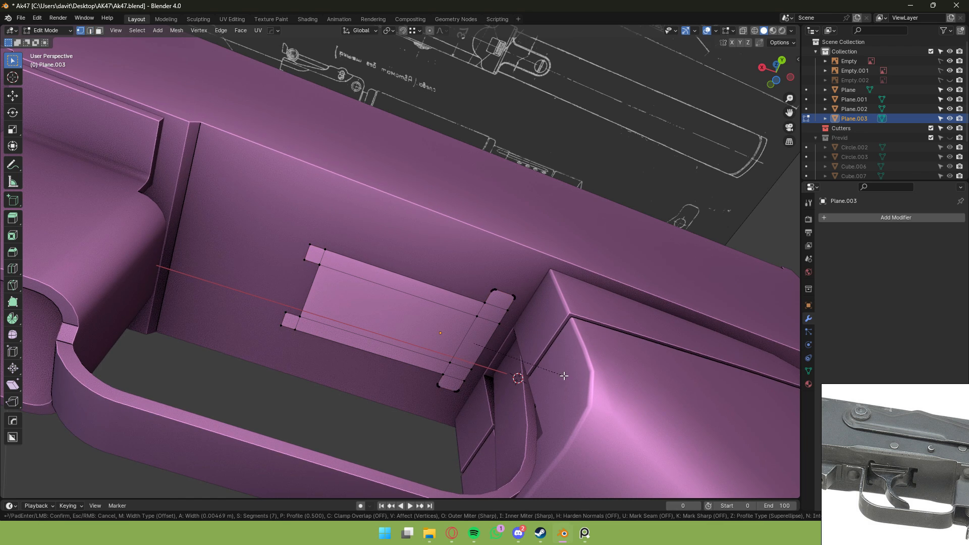
{"action": "left_click", "coordinate": [563, 376]}
Extrude the whole plate outline vertically into a solid through the receiver's underside and recalculate its normals.
{"action": "key", "text": "a"}
{"action": "middle_click_drag", "start_coordinate": [563, 376], "coordinate": [556, 416]}
{"action": "key", "text": "e"}
{"action": "left_click", "coordinate": [563, 317]}
{"action": "key", "text": "a"}
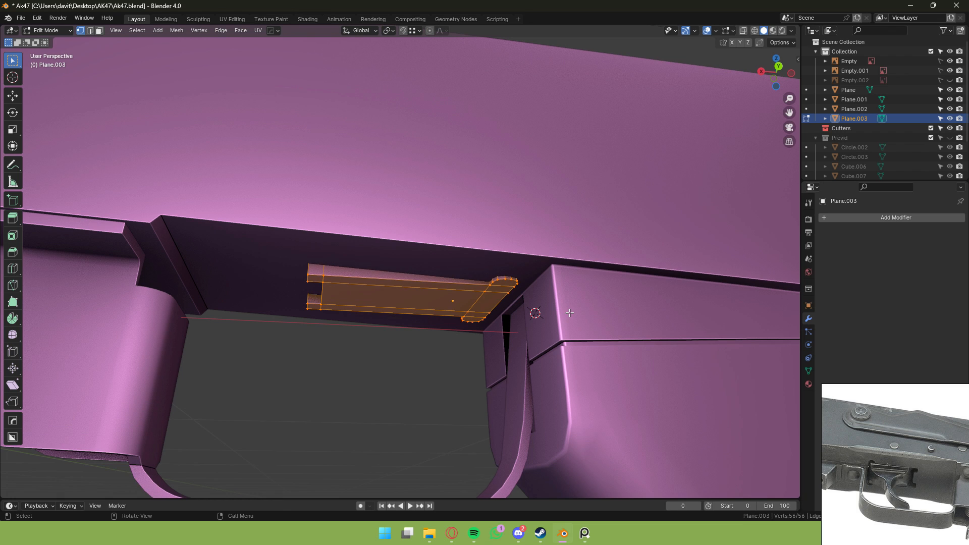
{"action": "key", "text": "shift+n"}
{"action": "key", "text": "Tab"}
Cut the trigger opening out of the receiver's underside with a boolean difference, using the extruded solid as the cutter.
{"action": "scroll", "coordinate": [580, 239], "scroll_direction": "down", "scroll_amount": 3}
{"action": "left_click", "coordinate": [557, 230], "text": "shift"}
{"action": "middle_click_drag", "start_coordinate": [580, 239], "coordinate": [556, 217]}
{"action": "key", "text": "ctrl+KP_Subtract"}
{"action": "key", "text": "h"}
Add a plane for the trigger, rotate it 90° about X and scale it down to trigger size.
{"action": "scroll", "coordinate": [619, 138], "scroll_direction": "up", "scroll_amount": 2}
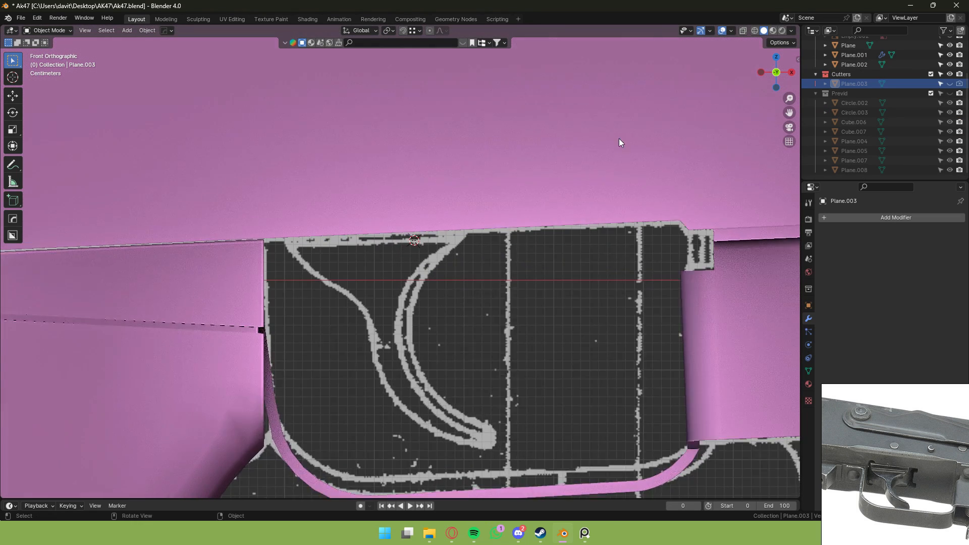
{"action": "key", "text": "shift+a"}
{"action": "mouse_move", "coordinate": [568, 142]}
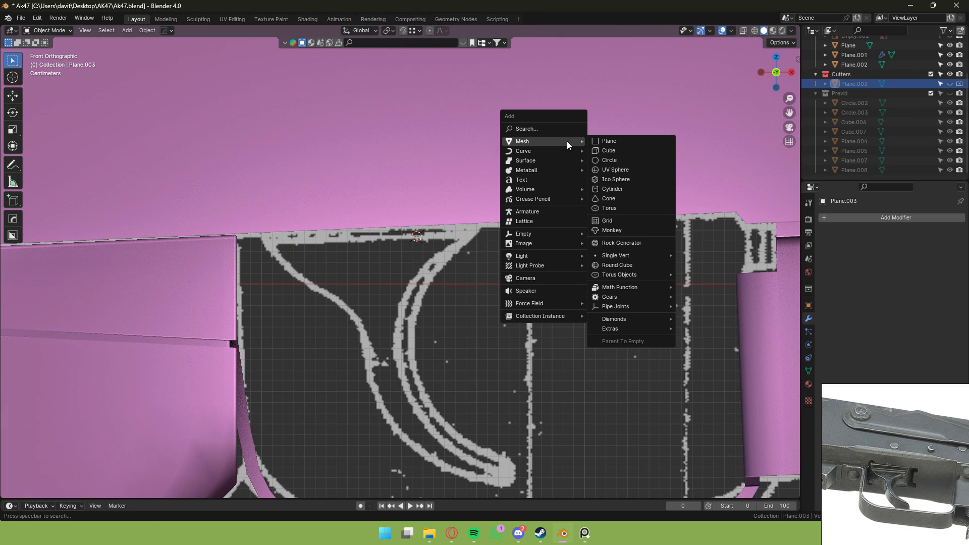
{"action": "left_click", "coordinate": [609, 141]}
{"action": "scroll", "coordinate": [608, 134], "scroll_direction": "down", "scroll_amount": 8}
{"action": "key", "text": "r"}
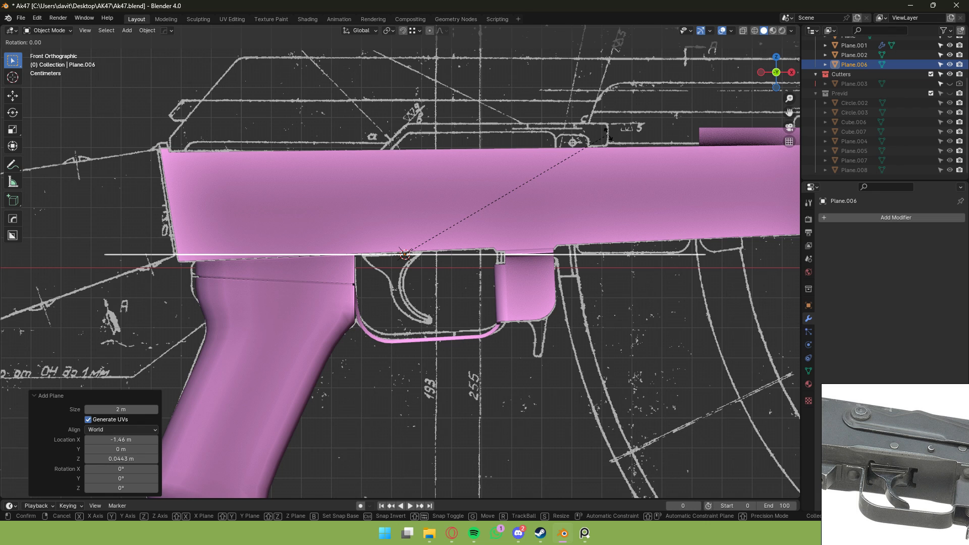
{"action": "type", "text": "x90"}
{"action": "key", "text": "Return"}
{"action": "key", "text": "Tab"}
{"action": "key", "text": "s"}
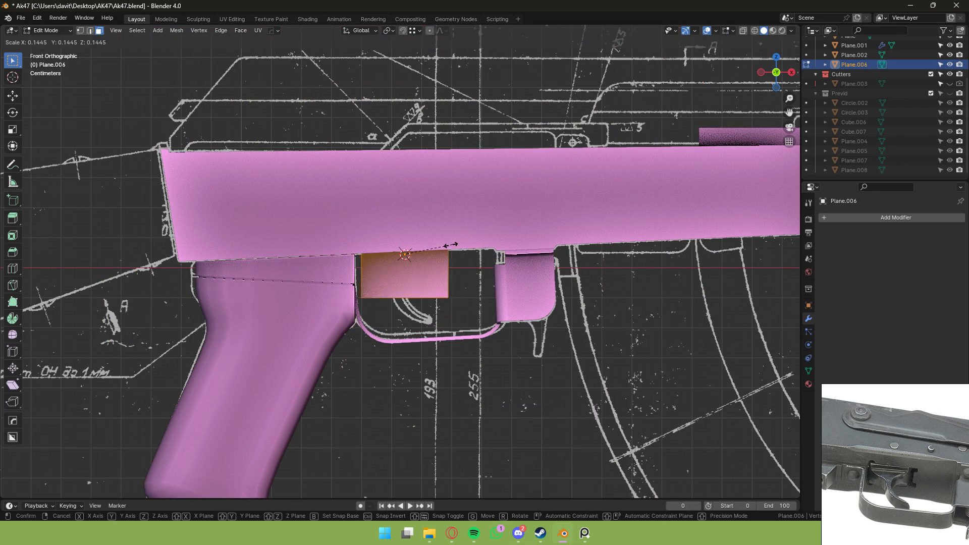
{"action": "left_click", "coordinate": [451, 245]}
Switch to wireframe shading and move the small plane onto the blueprint trigger's upper edge.
{"action": "key", "text": "shift+z"}
{"action": "scroll", "coordinate": [453, 172], "scroll_direction": "up", "scroll_amount": 5}
{"action": "key", "text": "Tab"}
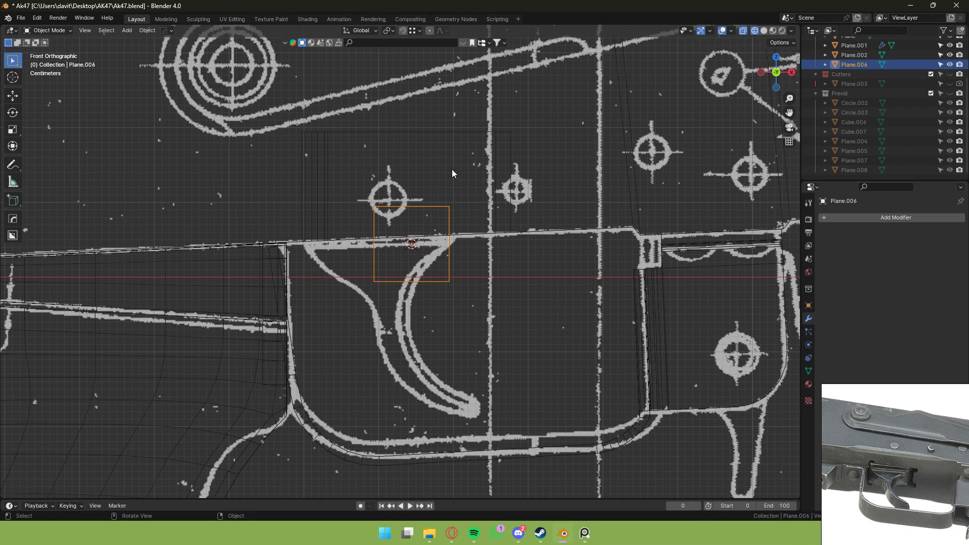
{"action": "key", "text": "Tab"}
{"action": "key", "text": "Tab"}
{"action": "key", "text": "g"}
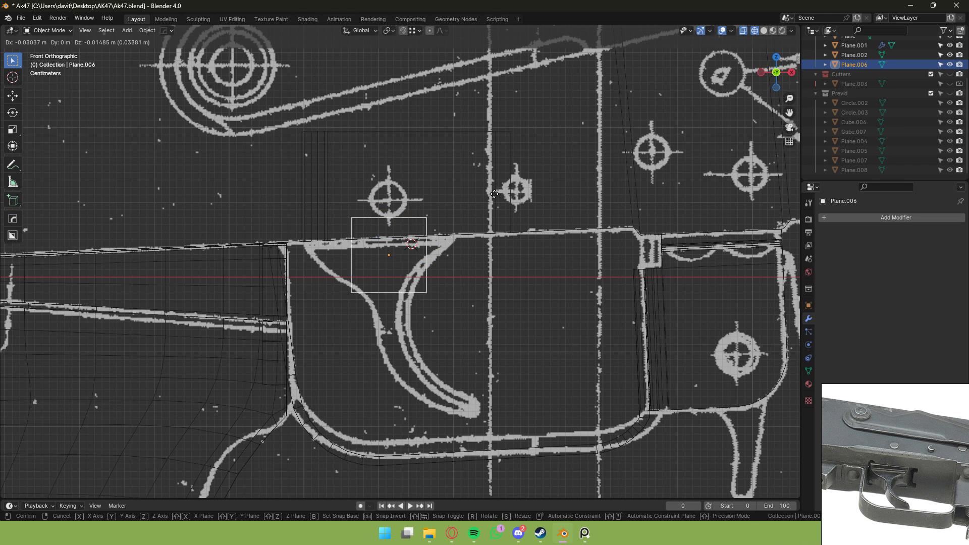
{"action": "left_click", "coordinate": [251, 284]}
Move the plane's corner vertices onto the outline of the trigger's wide upper section.
{"action": "key", "text": "Tab"}
{"action": "left_click_drag", "start_coordinate": [348, 222], "coordinate": [421, 368]}
{"action": "key", "text": "g"}
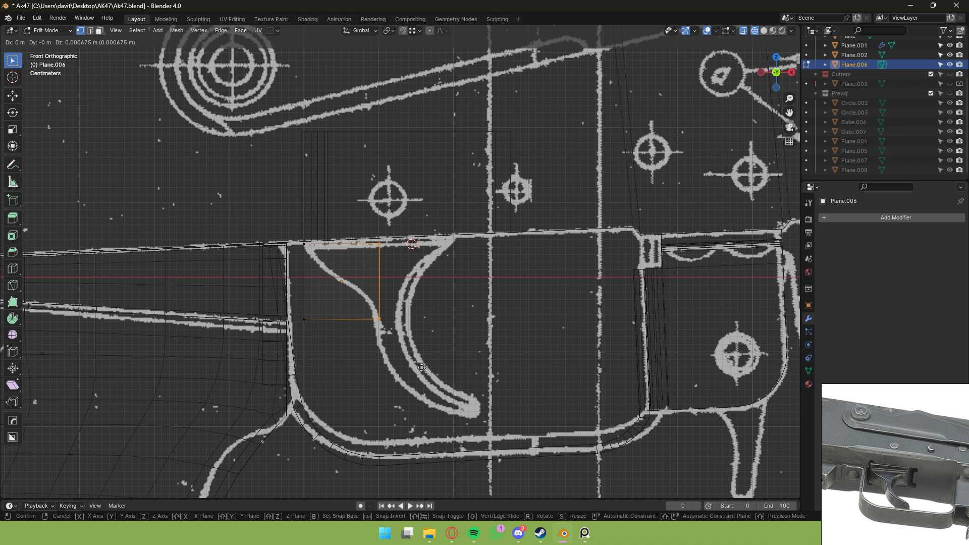
{"action": "key", "text": "g"}
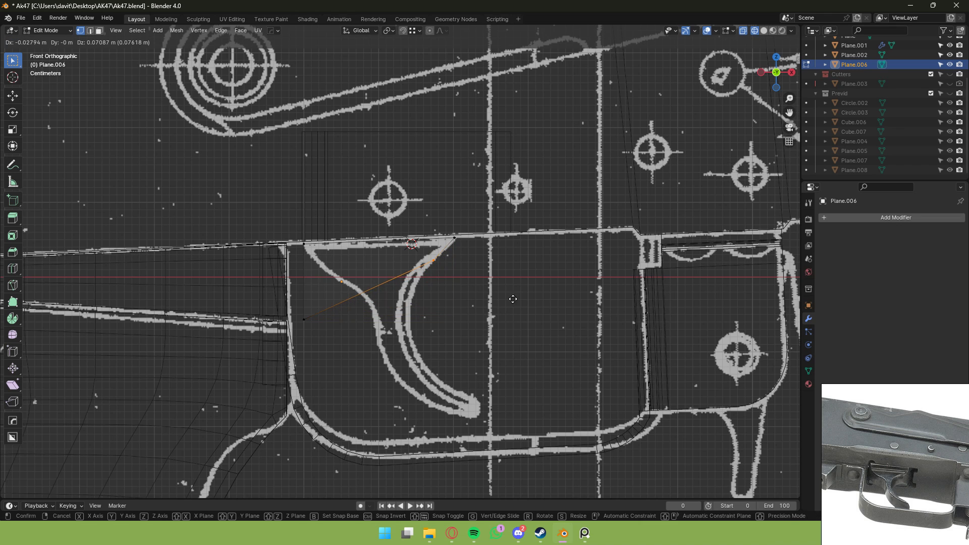
{"action": "left_click", "coordinate": [508, 304]}
{"action": "left_click", "coordinate": [439, 257], "text": "shift"}
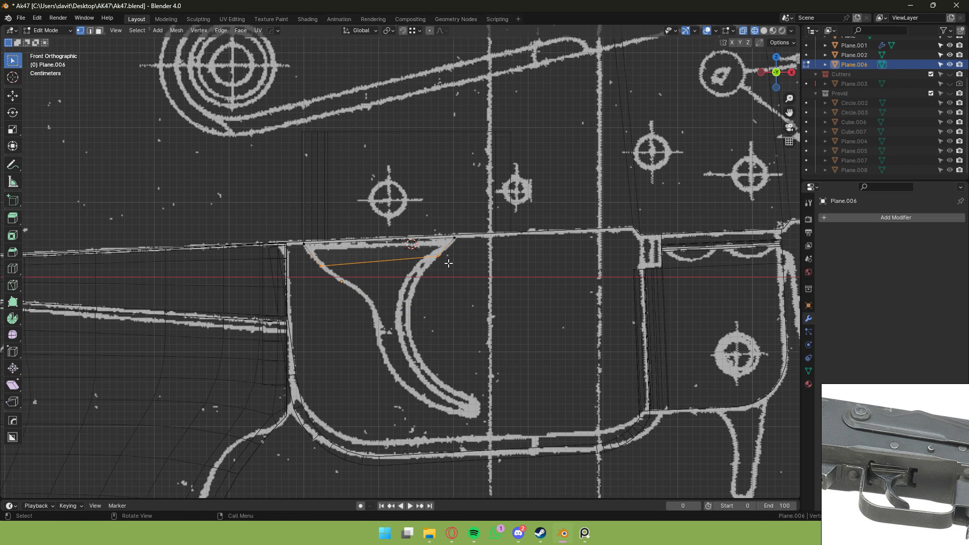
Extrude the lower edge downward and move its two vertices onto the blueprint trigger's front and rear contours.
{"action": "key", "text": "e"}
{"action": "left_click", "coordinate": [429, 302]}
{"action": "left_click", "coordinate": [322, 305]}
{"action": "key", "text": "g"}
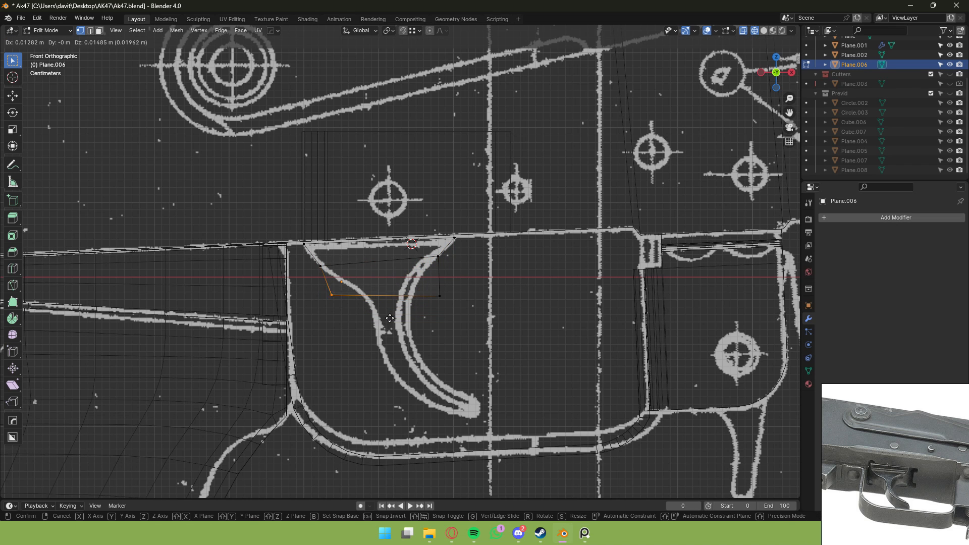
{"action": "left_click", "coordinate": [417, 237]}
{"action": "left_click", "coordinate": [439, 296]}
{"action": "key", "text": "g"}
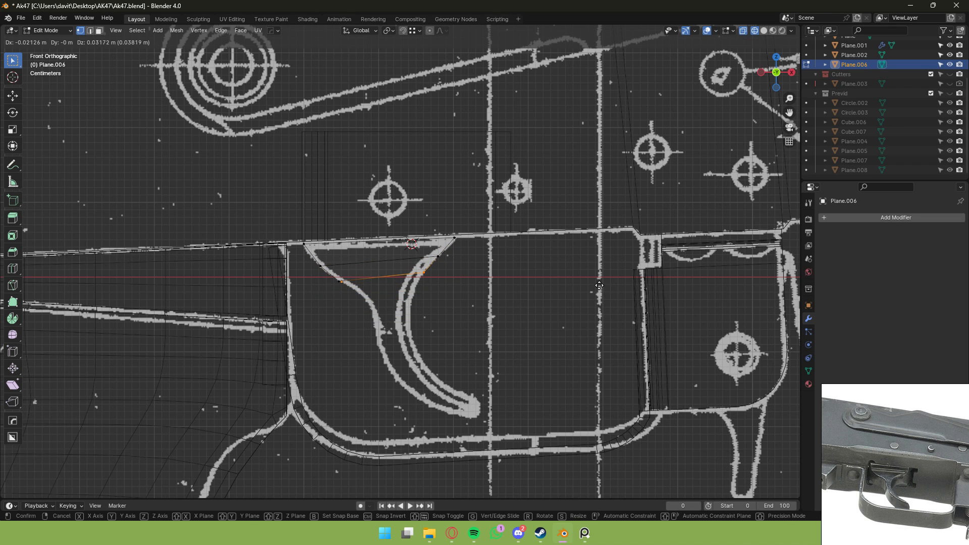
{"action": "left_click", "coordinate": [599, 285]}
Continue extruding sections down to the trigger's tip and fit their vertices to the curved blueprint outline.
{"action": "key", "text": "3"}
{"action": "key", "text": "e"}
{"action": "left_click", "coordinate": [402, 320]}
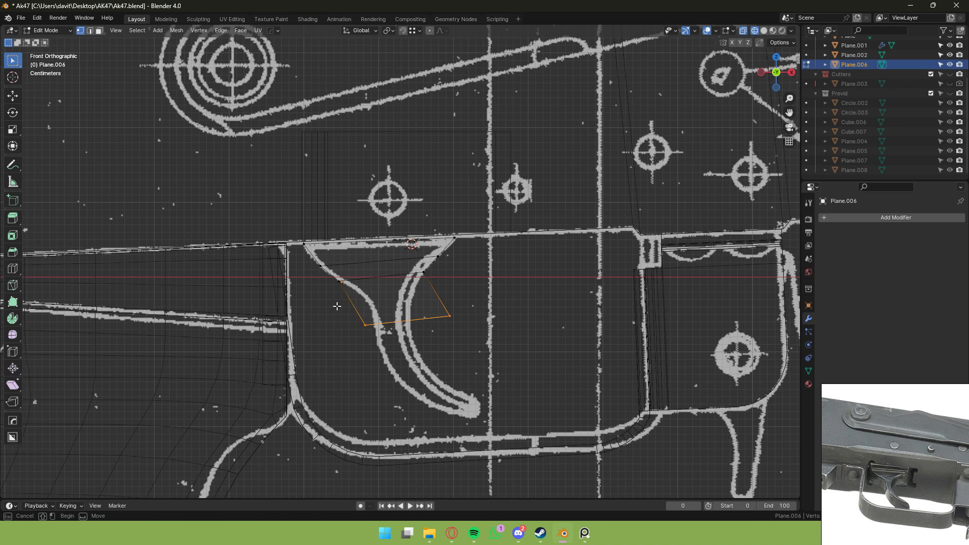
{"action": "key", "text": "1"}
{"action": "left_click", "coordinate": [364, 325]}
{"action": "key", "text": "g"}
{"action": "left_click", "coordinate": [372, 303]}
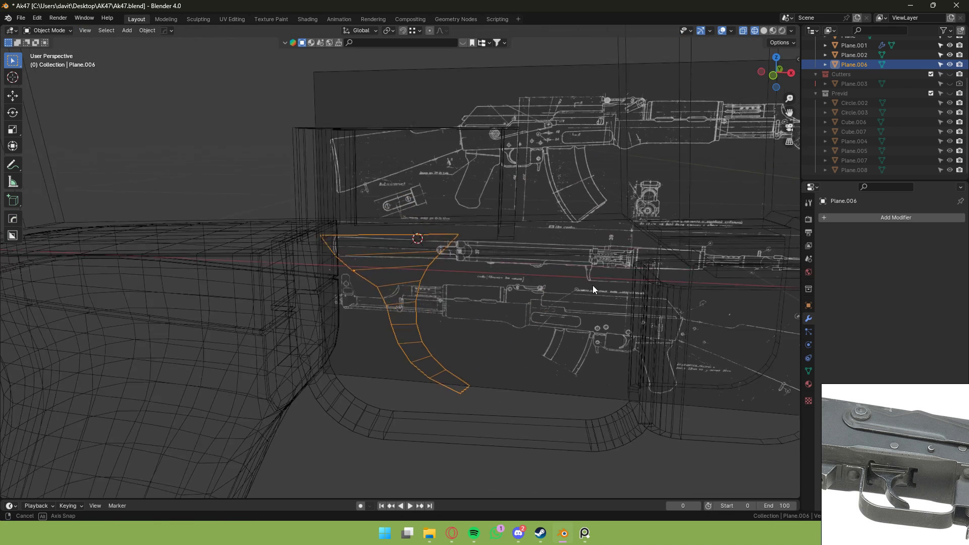
Return to solid shading and select the edge chains along the trigger's front and rear contours.
{"action": "scroll", "coordinate": [593, 286], "scroll_direction": "down", "scroll_amount": 2}
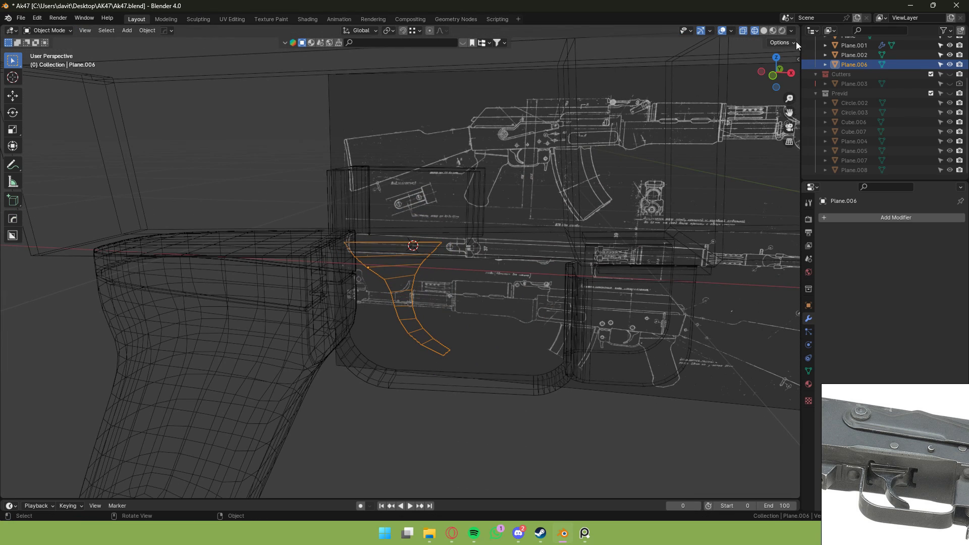
{"action": "left_click", "coordinate": [764, 30]}
{"action": "key", "text": "Tab"}
{"action": "scroll", "coordinate": [550, 225], "scroll_direction": "up", "scroll_amount": 2}
{"action": "left_click", "coordinate": [457, 250]}
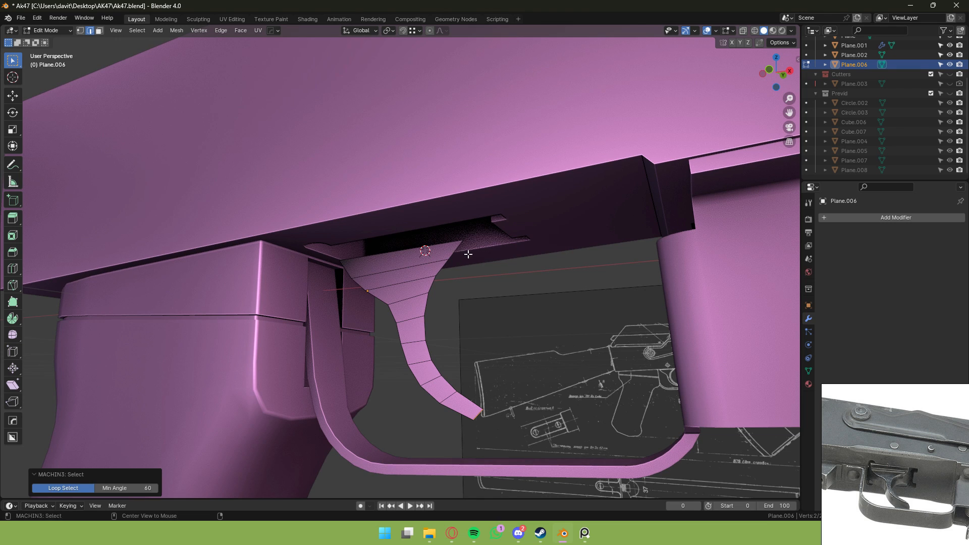
{"action": "left_click", "coordinate": [453, 251]}
{"action": "right_click", "coordinate": [353, 270]}
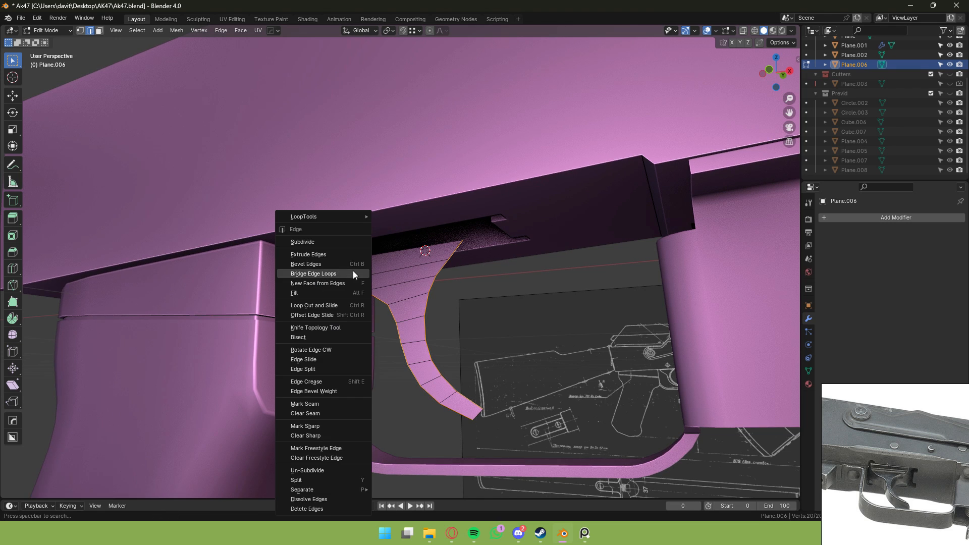
{"action": "mouse_move", "coordinate": [338, 217]}
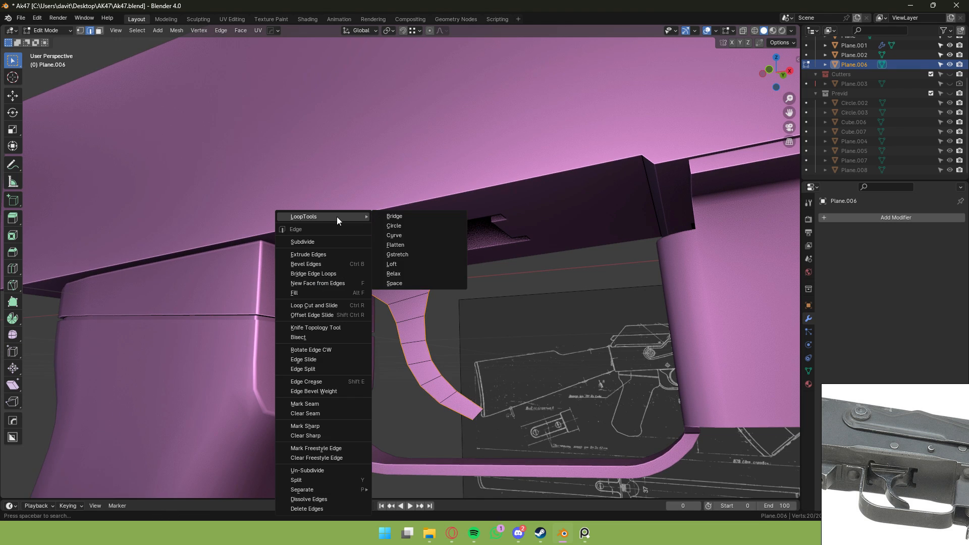
Search the add-on preferences for "loop" and look up the LoopTools add-on and its enable setting.
{"action": "left_click", "coordinate": [37, 18]}
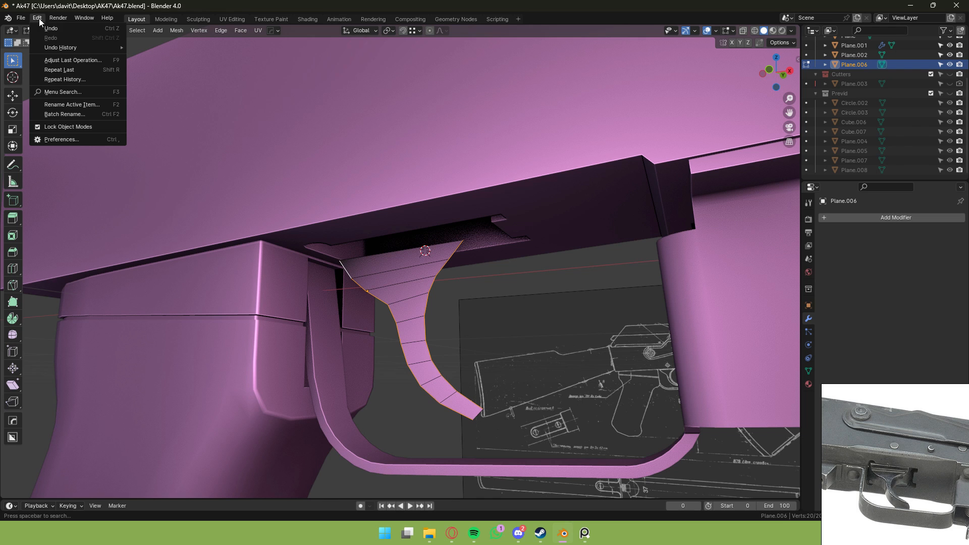
{"action": "left_click", "coordinate": [88, 139]}
{"action": "left_click", "coordinate": [52, 102]}
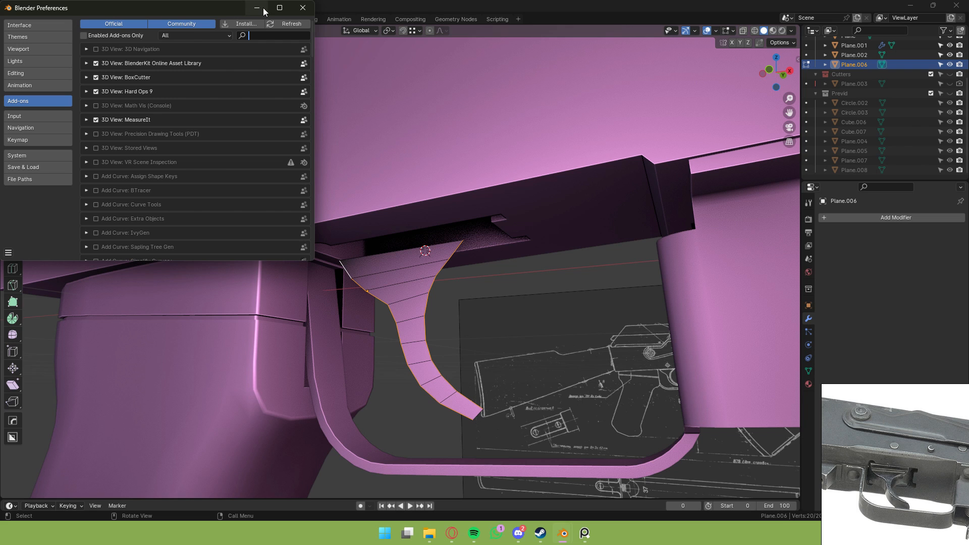
{"action": "mouse_move", "coordinate": [285, 10]}
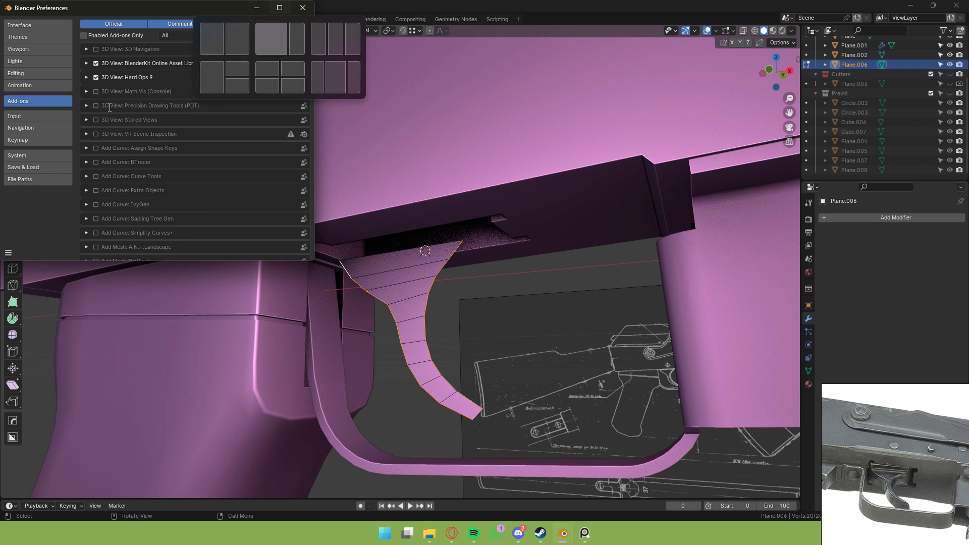
{"action": "type", "text": "tpo"}
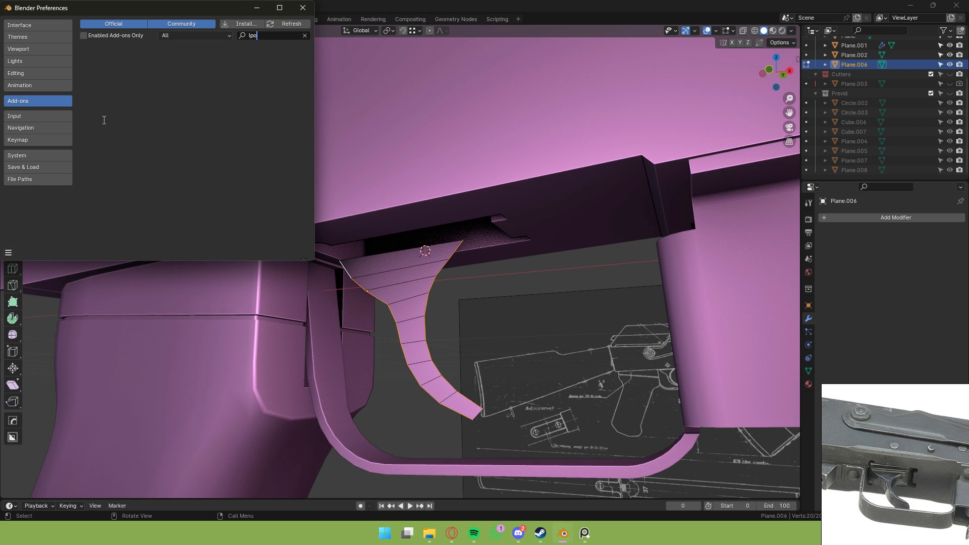
{"action": "key", "text": "BackSpace"}
{"action": "key", "text": "BackSpace"}
{"action": "type", "text": "oop"}
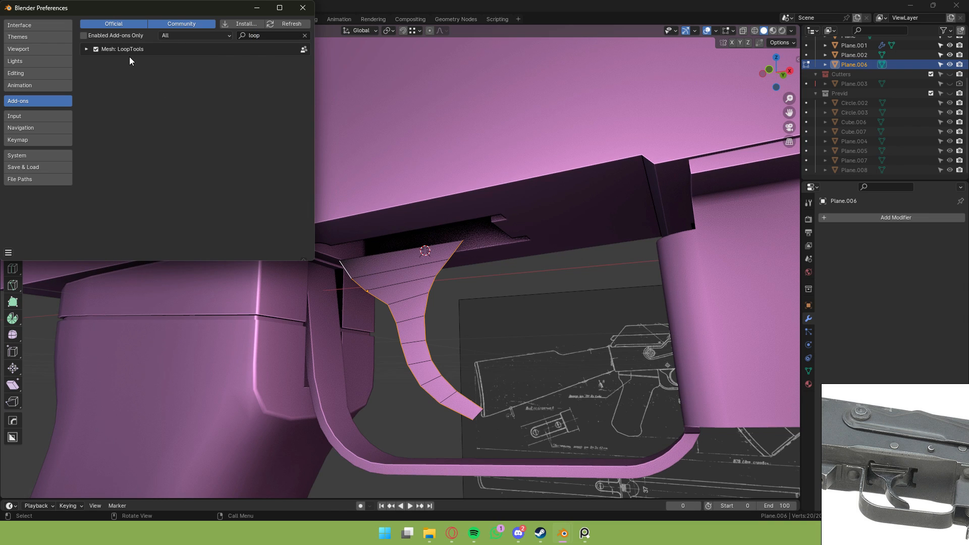
{"action": "left_click", "coordinate": [96, 49]}
{"action": "left_click", "coordinate": [95, 50]}
{"action": "left_click", "coordinate": [303, 8]}
Smooth the selected front and rear trigger contours by applying LoopTools Relax twice.
{"action": "scroll", "coordinate": [512, 283], "scroll_direction": "up", "scroll_amount": 1}
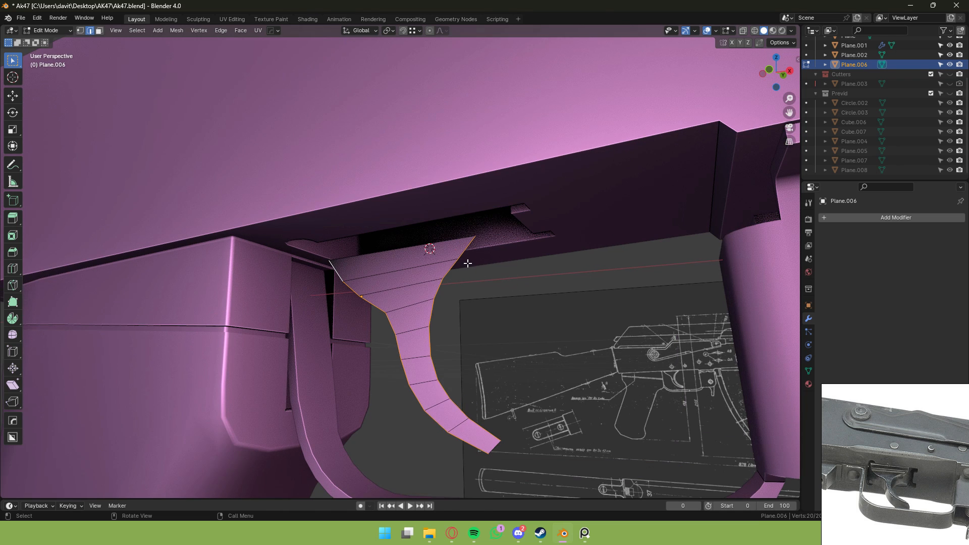
{"action": "right_click", "coordinate": [468, 263]}
{"action": "mouse_move", "coordinate": [462, 220]}
{"action": "left_click", "coordinate": [517, 284]}
{"action": "middle_click_drag", "start_coordinate": [434, 238], "coordinate": [453, 255]}
{"action": "right_click", "coordinate": [453, 255]}
{"action": "left_click", "coordinate": [511, 273]}
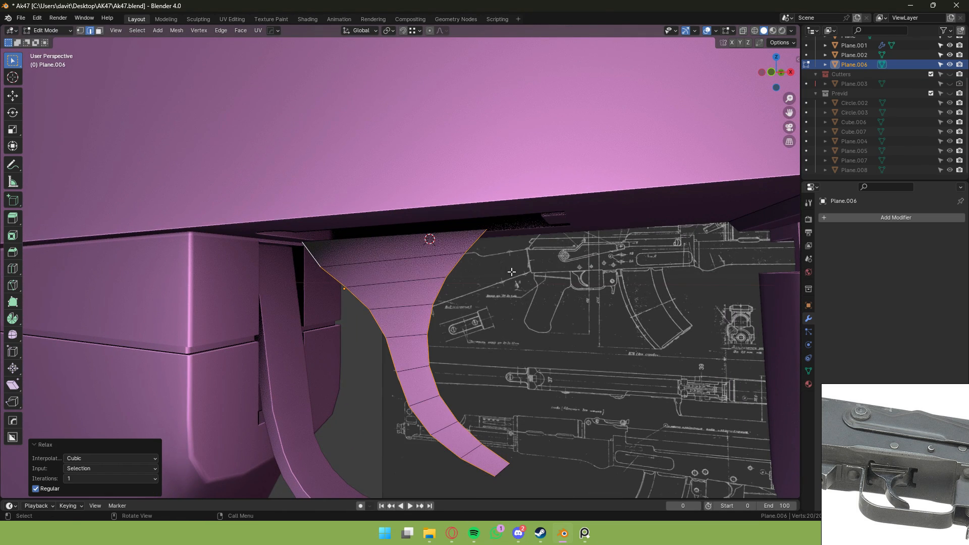
Extrude the entire trigger profile sideways to give it thickness.
{"action": "key", "text": "Tab"}
{"action": "scroll", "coordinate": [529, 270], "scroll_direction": "down", "scroll_amount": 1}
{"action": "middle_click_drag", "start_coordinate": [517, 284], "coordinate": [438, 238]}
{"action": "key", "text": "Tab"}
{"action": "key", "text": "Tab"}
{"action": "key", "text": "Tab"}
{"action": "key", "text": "a"}
{"action": "key", "text": "e"}
{"action": "left_click", "coordinate": [442, 248]}
Delete all the flat faces along one side of the extruded trigger, from its wide upper section to the tip.
{"action": "scroll", "coordinate": [423, 235], "scroll_direction": "down", "scroll_amount": 5}
{"action": "scroll", "coordinate": [435, 240], "scroll_direction": "up", "scroll_amount": 3}
{"action": "key", "text": "3"}
{"action": "left_click", "coordinate": [437, 238]}
{"action": "left_click", "coordinate": [432, 262], "text": "shift"}
{"action": "left_click", "coordinate": [441, 282], "text": "shift"}
{"action": "left_click", "coordinate": [450, 303], "text": "shift"}
{"action": "middle_click_drag", "start_coordinate": [451, 303], "coordinate": [424, 343]}
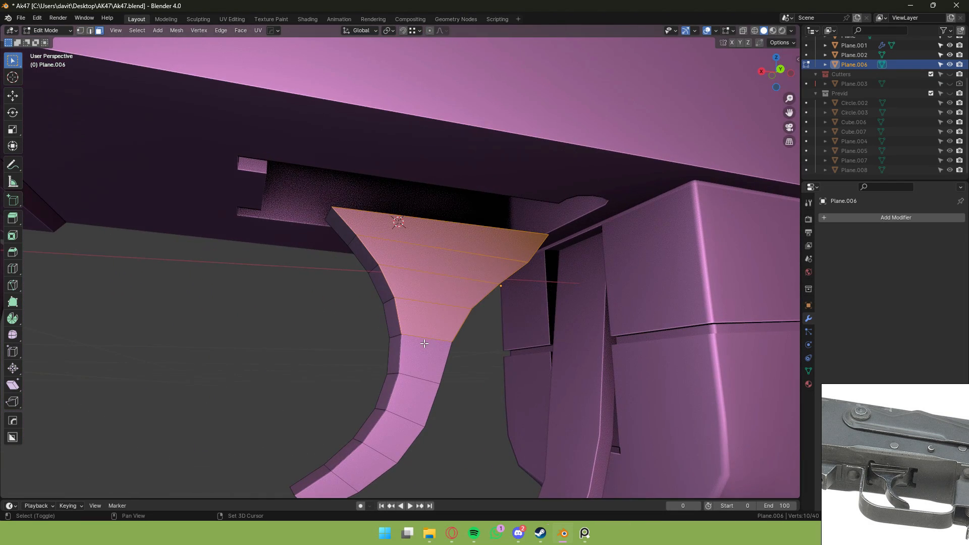
{"action": "left_click", "coordinate": [418, 396], "text": "shift"}
{"action": "left_click", "coordinate": [385, 439], "text": "shift"}
{"action": "left_click", "coordinate": [359, 467], "text": "shift"}
{"action": "left_click", "coordinate": [329, 485], "text": "shift"}
{"action": "key", "text": "x"}
{"action": "left_click", "coordinate": [413, 408]}
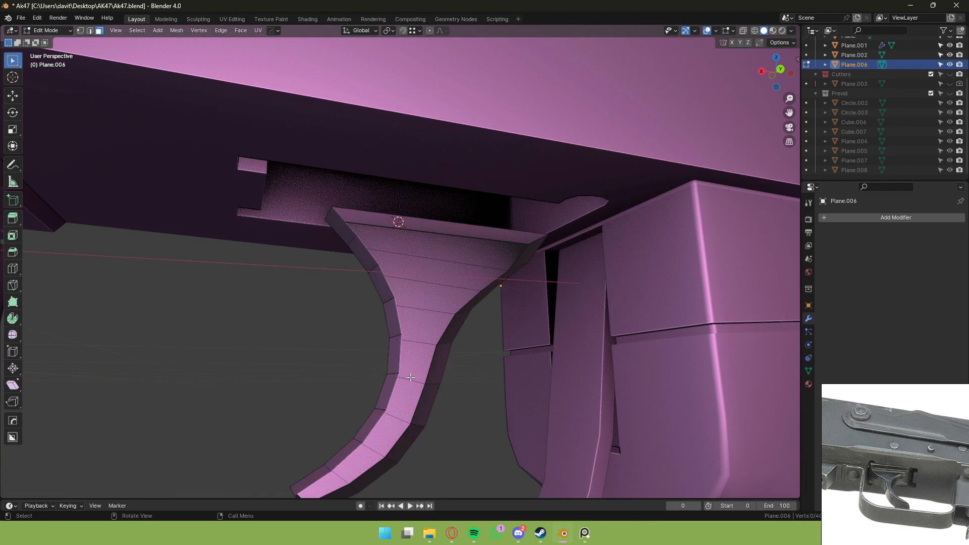
Symmetrize the trigger mesh across its open side to complete its full width.
{"action": "middle_click_drag", "start_coordinate": [411, 378], "coordinate": [435, 362]}
{"action": "key", "text": "Tab"}
{"action": "key", "text": "alt+x"}
{"action": "left_click", "coordinate": [447, 285]}
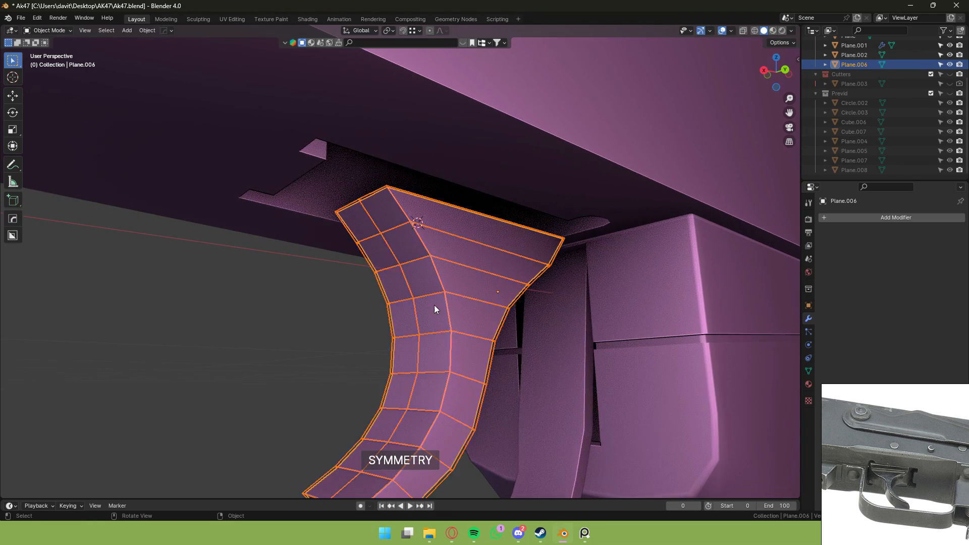
{"action": "middle_click_drag", "start_coordinate": [435, 305], "coordinate": [517, 306]}
Narrow the entire trigger by scaling it to about 0.67 along the Y axis.
{"action": "key", "text": "a"}
{"action": "key", "text": "KP_Decimal"}
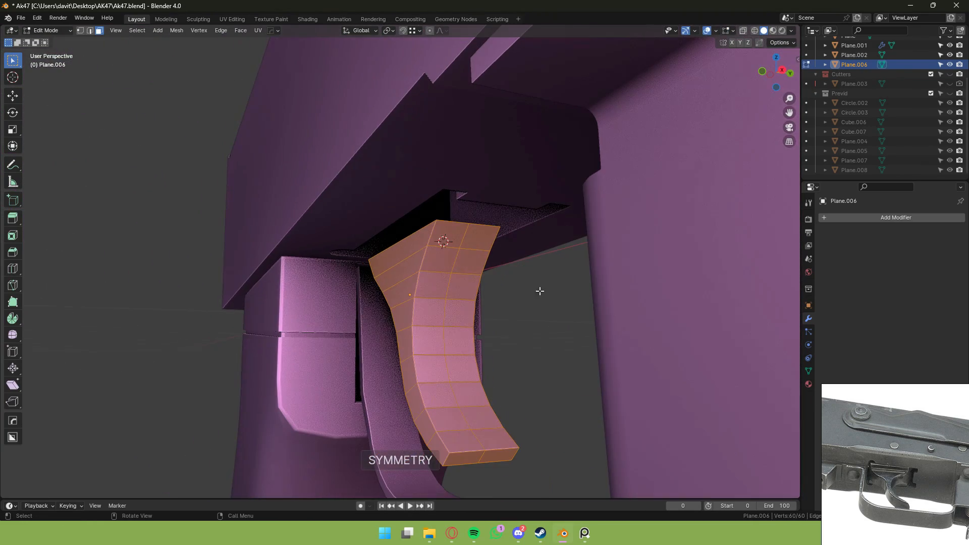
{"action": "key", "text": "s"}
{"action": "key", "text": "z"}
{"action": "right_click", "coordinate": [586, 272]}
{"action": "key", "text": "s"}
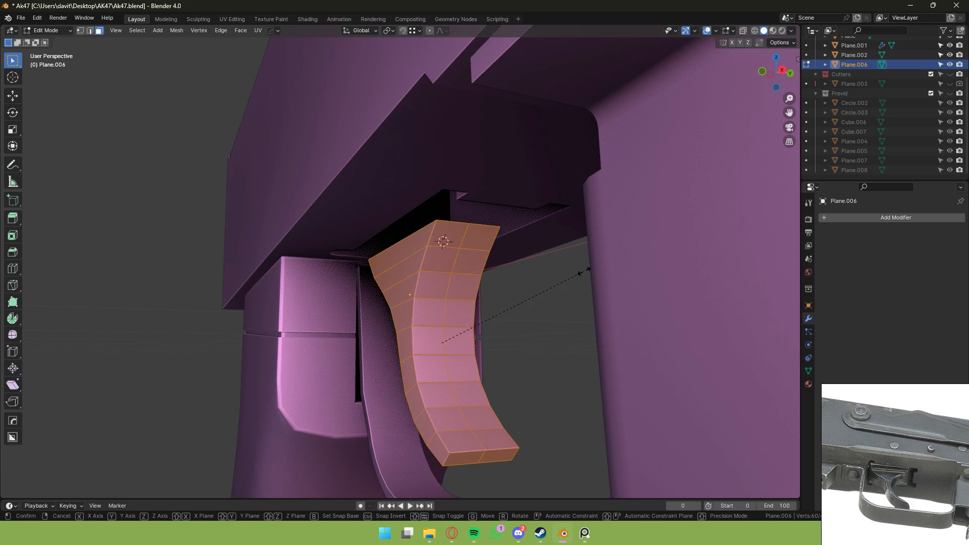
{"action": "right_click", "coordinate": [563, 281]}
{"action": "key", "text": "s"}
{"action": "key", "text": "y"}
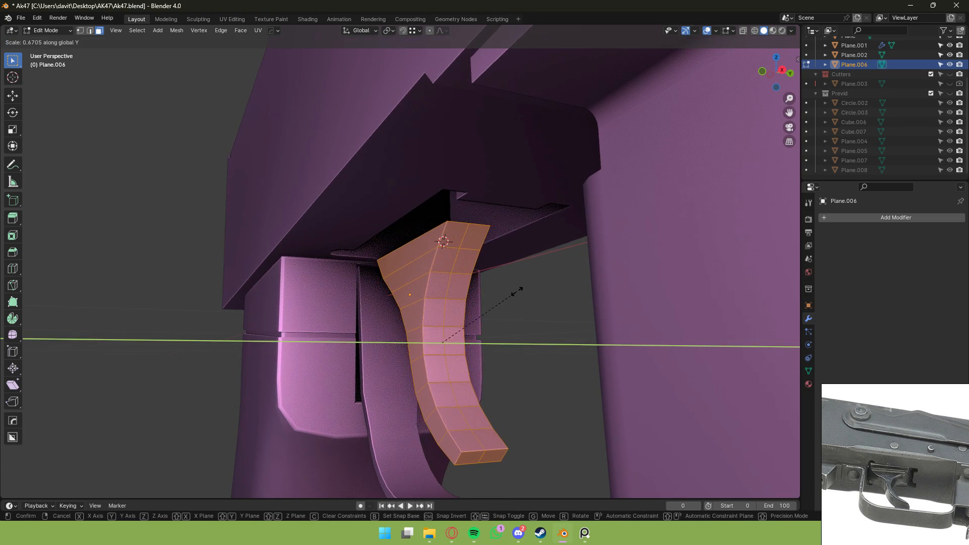
{"action": "left_click", "coordinate": [518, 289]}
Dissolve the centre edge loop running along the trigger's front, tip and rear.
{"action": "key", "text": "Tab"}
{"action": "middle_click_drag", "start_coordinate": [522, 302], "coordinate": [398, 279]}
{"action": "key", "text": "Tab"}
{"action": "key", "text": "ctrl+x"}
{"action": "middle_click_drag", "start_coordinate": [351, 367], "coordinate": [485, 298]}
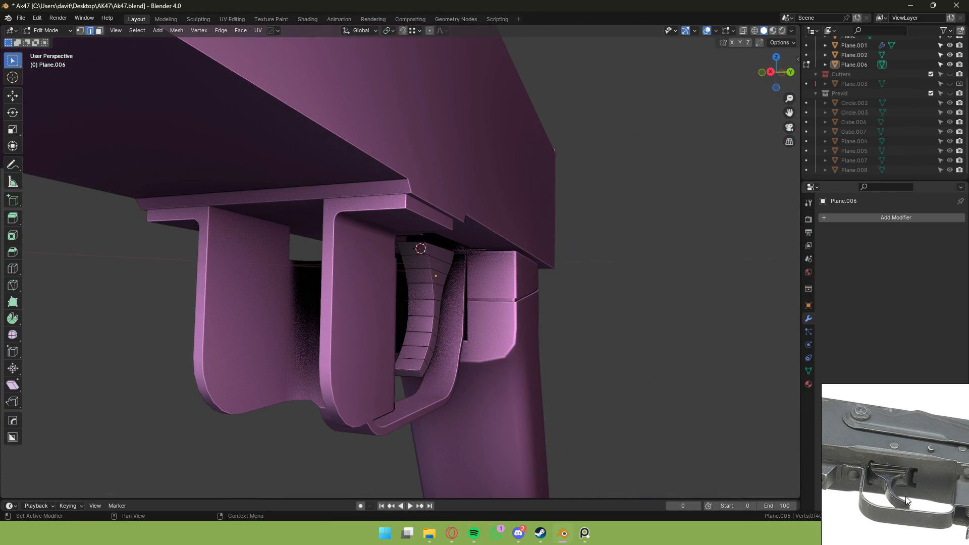
Delete the flat face capping the wide upper end of the trigger.
{"action": "scroll", "coordinate": [906, 496], "scroll_direction": "up", "scroll_amount": 2}
{"action": "middle_click_drag", "start_coordinate": [656, 384], "coordinate": [606, 232]}
{"action": "key", "text": "a"}
{"action": "key", "text": "s"}
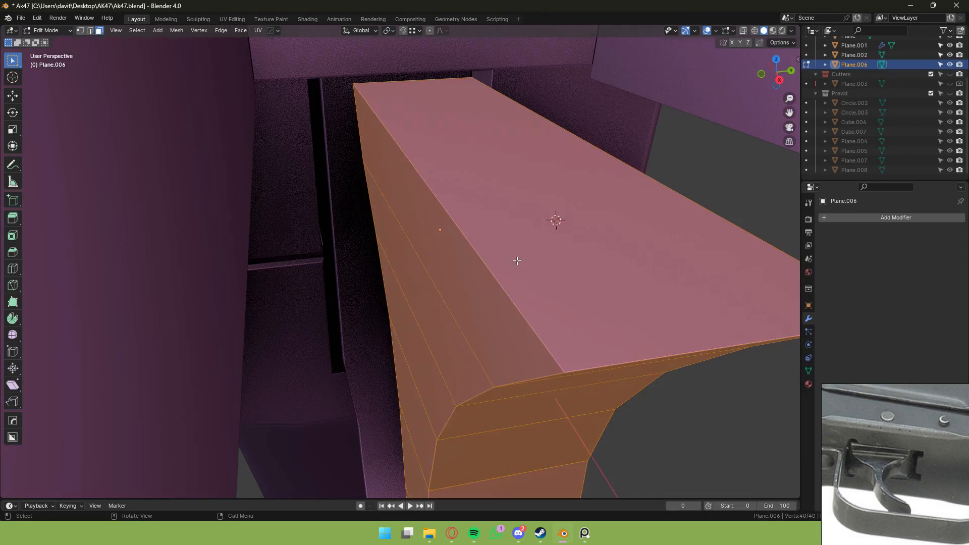
{"action": "left_click", "coordinate": [554, 221]}
{"action": "middle_click_drag", "start_coordinate": [554, 221], "coordinate": [571, 132]}
{"action": "key", "text": "x"}
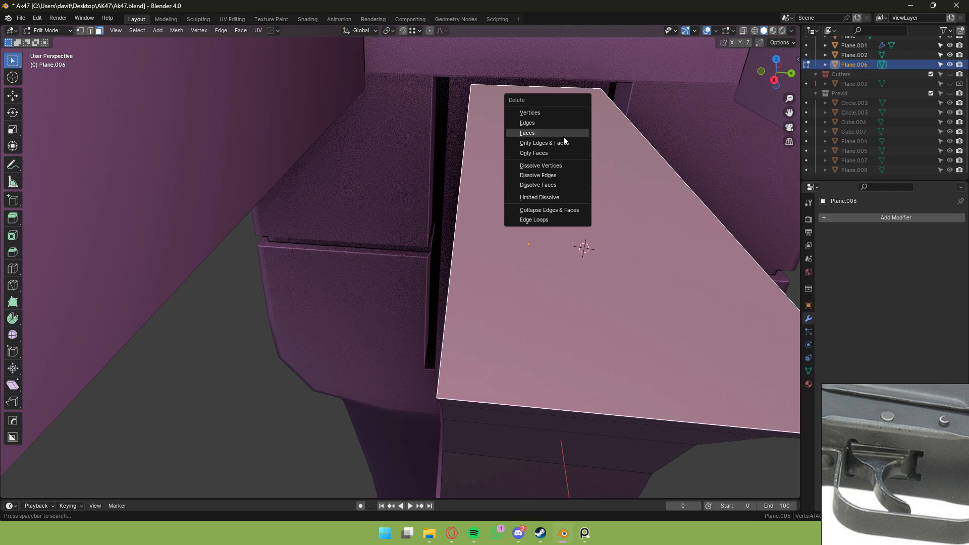
{"action": "left_click", "coordinate": [563, 136]}
Extrude the trigger's open upper edge loop straight up along Z into the receiver, using the front blueprint view.
{"action": "key", "text": "2"}
{"action": "left_click", "coordinate": [639, 134], "text": "alt"}
{"action": "scroll", "coordinate": [688, 117], "scroll_direction": "down", "scroll_amount": 1}
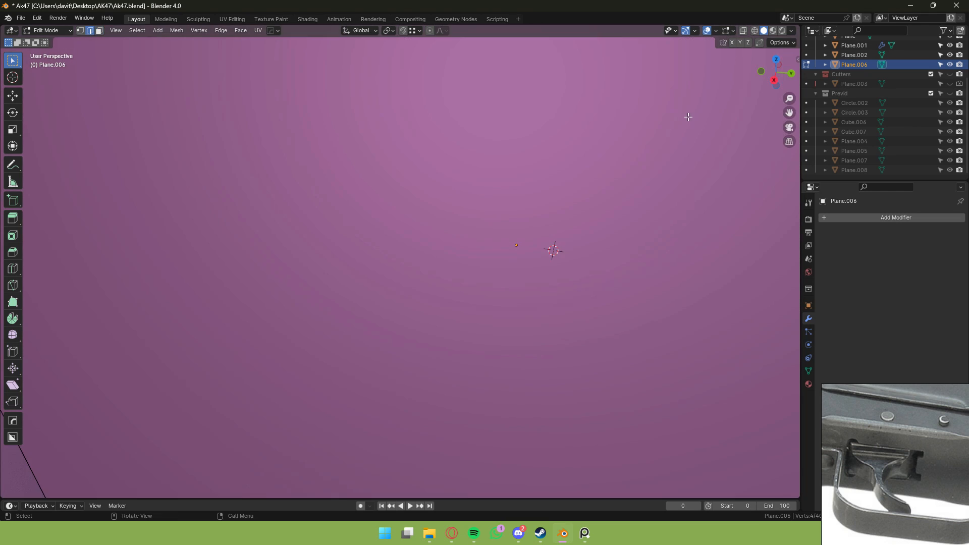
{"action": "left_click", "coordinate": [762, 72]}
{"action": "scroll", "coordinate": [534, 245], "scroll_direction": "down", "scroll_amount": 1}
{"action": "key", "text": "g"}
{"action": "key", "text": "z"}
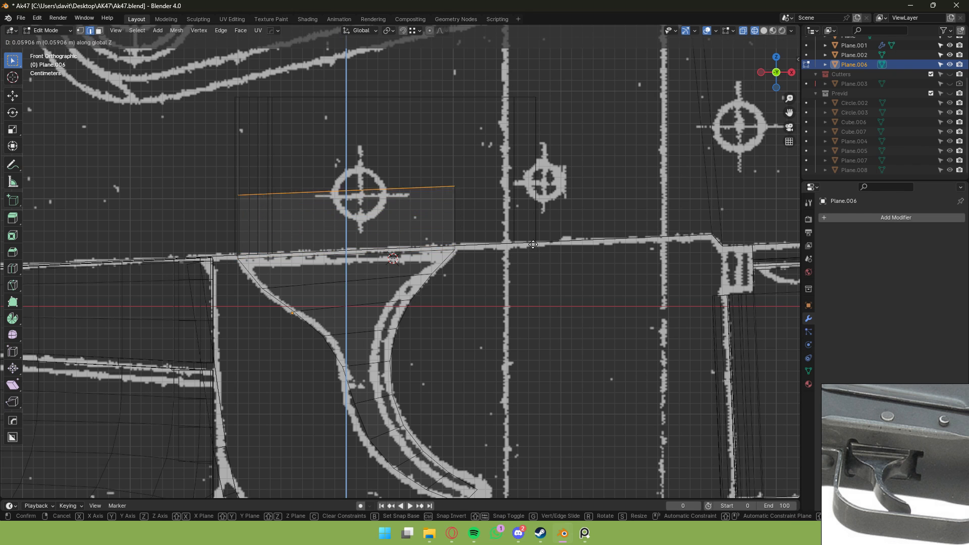
{"action": "left_click", "coordinate": [559, 198]}
Level the top of the extruded section by moving its front corner vertices down 0.00837 m along Z.
{"action": "key", "text": "1"}
{"action": "left_click", "coordinate": [453, 130]}
{"action": "key", "text": "g"}
{"action": "key", "text": "z"}
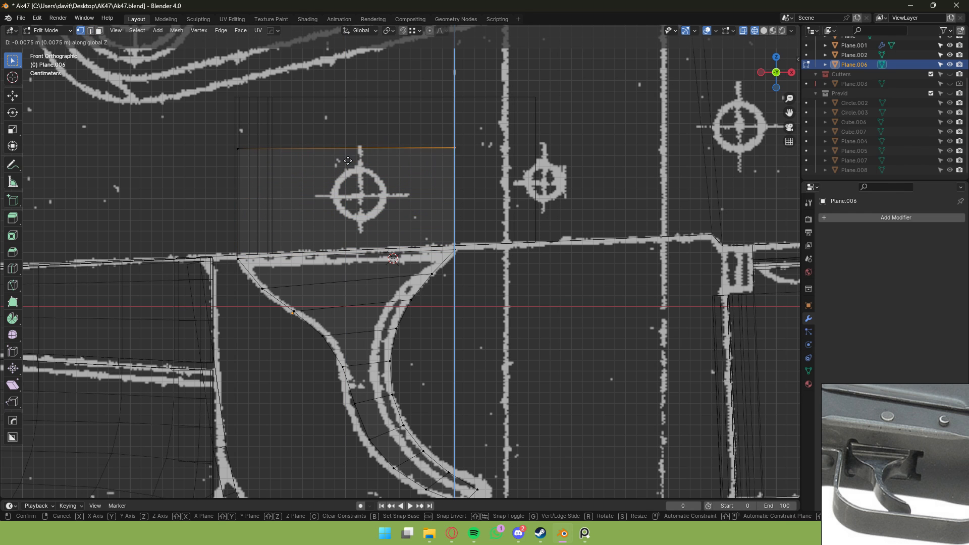
{"action": "left_click", "coordinate": [233, 154], "text": "ctrl"}
{"action": "middle_click_drag", "start_coordinate": [540, 132], "coordinate": [674, 45]}
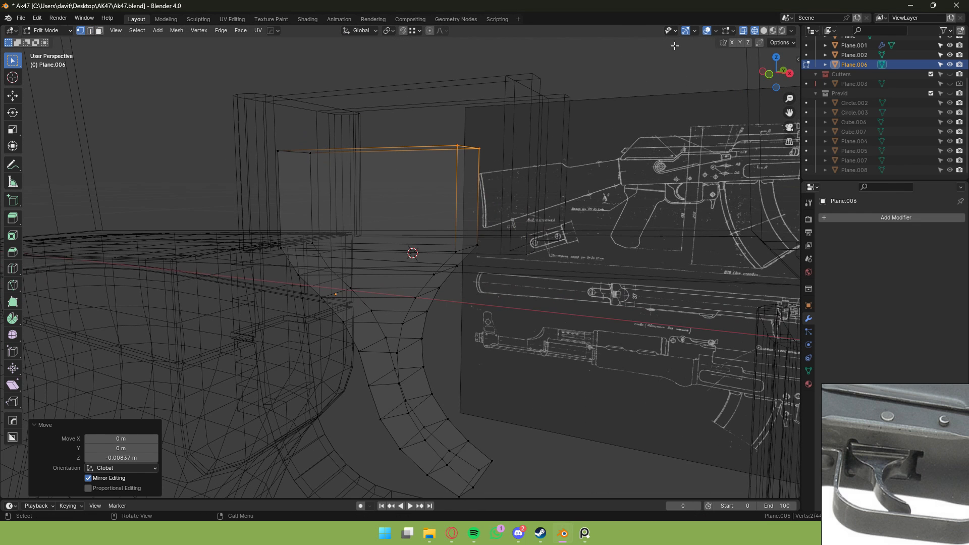
Add a loop cut around the extruded upper section, slid close to the curved part of the trigger.
{"action": "left_click", "coordinate": [763, 31]}
{"action": "middle_click_drag", "start_coordinate": [504, 91], "coordinate": [672, 41]}
{"action": "scroll", "coordinate": [475, 187], "scroll_direction": "up", "scroll_amount": 3}
{"action": "key", "text": "ctrl+r"}
{"action": "left_click", "coordinate": [475, 187]}
{"action": "left_click", "coordinate": [470, 199]}
Widen the block above the new loop by scaling its faces 2.532 along Y.
{"action": "key", "text": "3"}
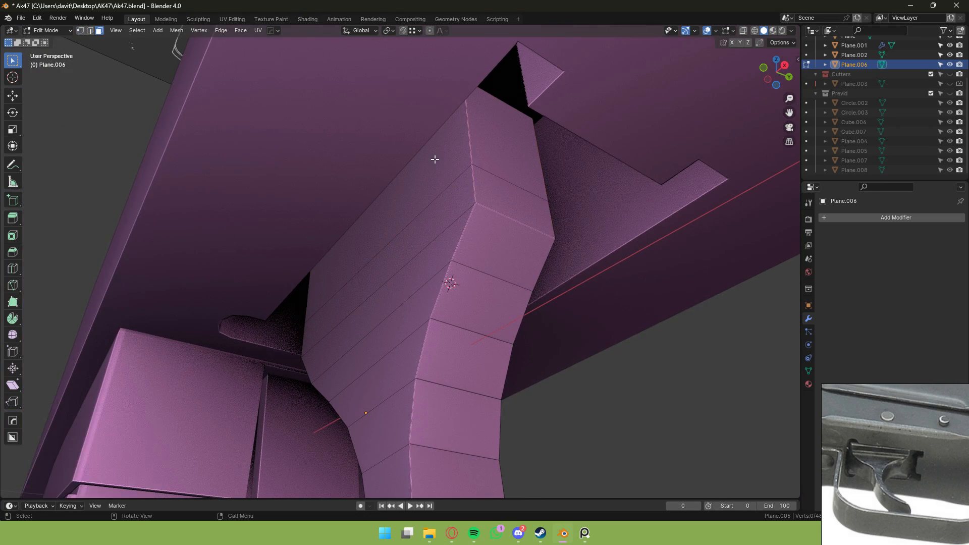
{"action": "scroll", "coordinate": [438, 157], "scroll_direction": "up", "scroll_amount": 1}
{"action": "left_click", "coordinate": [441, 156]}
{"action": "middle_click_drag", "start_coordinate": [581, 154], "coordinate": [516, 159]}
{"action": "middle_click_drag", "start_coordinate": [532, 119], "coordinate": [558, 130]}
{"action": "key", "text": "s"}
{"action": "key", "text": "y"}
{"action": "left_click", "coordinate": [693, 114]}
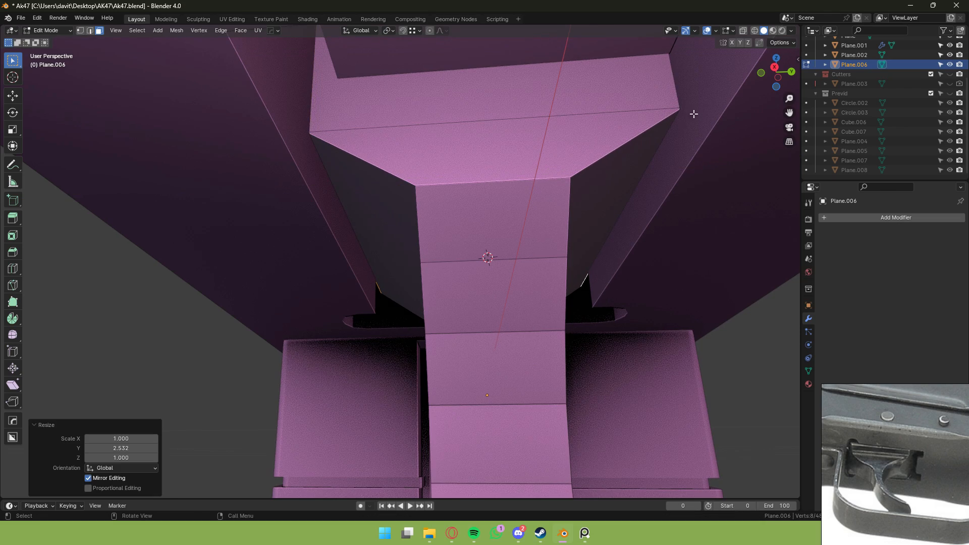
Add a centred loop cut across the sloped flare and scale it to about 1.11 along Y.
{"action": "left_click", "coordinate": [363, 172]}
{"action": "right_click", "coordinate": [363, 172]}
{"action": "key", "text": "s"}
{"action": "key", "text": "y"}
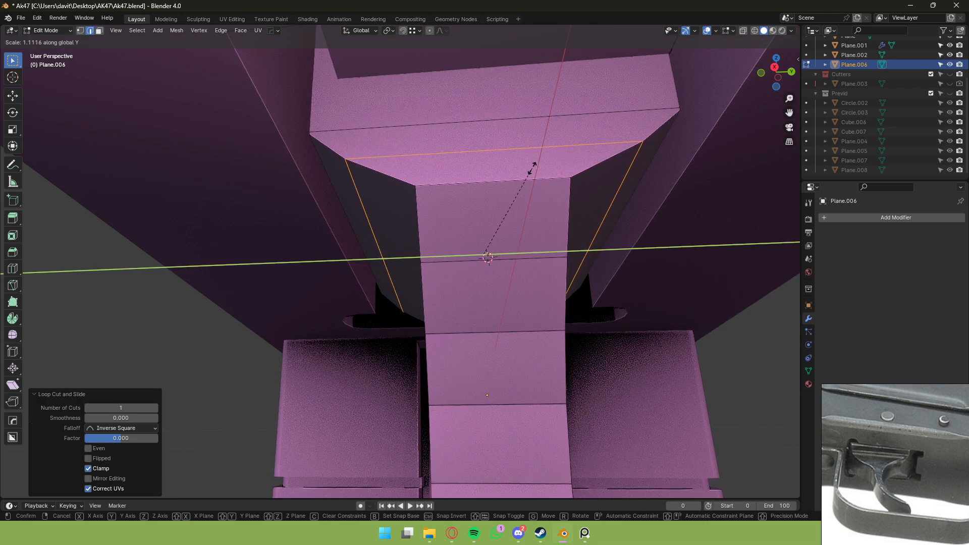
{"action": "left_click", "coordinate": [534, 168]}
Preview auto-smooth shading on the trigger and restore its flat shading.
{"action": "key", "text": "Tab"}
{"action": "middle_click_drag", "start_coordinate": [533, 169], "coordinate": [559, 320]}
{"action": "right_click", "coordinate": [407, 271]}
{"action": "left_click", "coordinate": [408, 273]}
{"action": "right_click", "coordinate": [446, 271]}
{"action": "left_click", "coordinate": [435, 283]}
Move the front face of the trigger's widened upper block forward along X.
{"action": "key", "text": "Tab"}
{"action": "scroll", "coordinate": [560, 320], "scroll_direction": "up", "scroll_amount": 3}
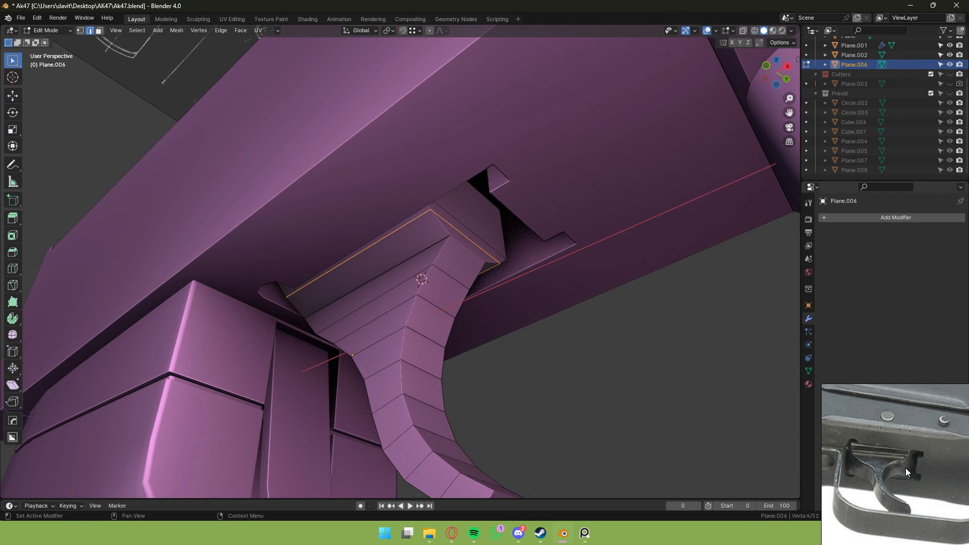
{"action": "key", "text": "3"}
{"action": "left_click", "coordinate": [484, 210]}
{"action": "middle_click_drag", "start_coordinate": [491, 220], "coordinate": [520, 247]}
{"action": "key", "text": "g"}
{"action": "key", "text": "x"}
{"action": "left_click", "coordinate": [532, 224]}
Move the front edge of the flare's middle loop forward along X.
{"action": "scroll", "coordinate": [482, 231], "scroll_direction": "up", "scroll_amount": 3}
{"action": "key", "text": "2"}
{"action": "left_click", "coordinate": [456, 246]}
{"action": "key", "text": "g"}
{"action": "key", "text": "x"}
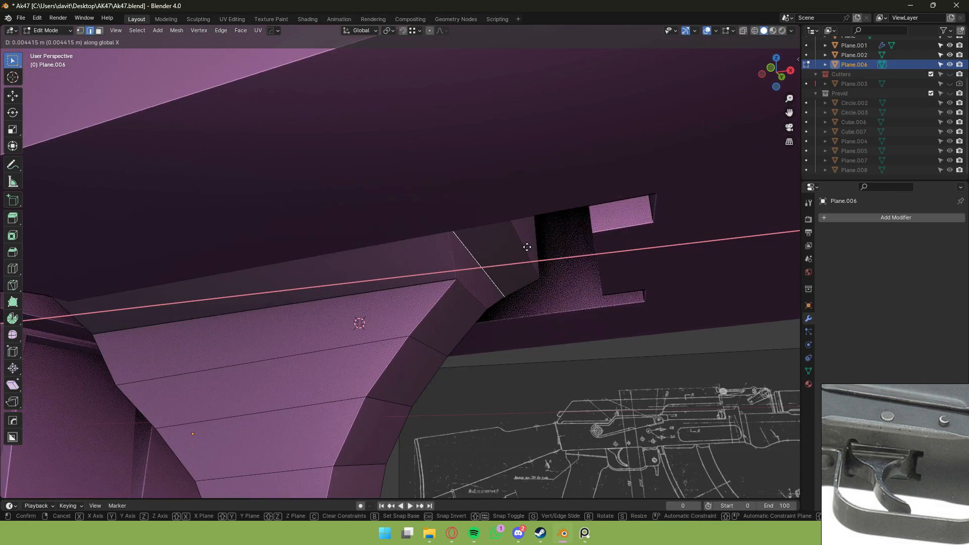
{"action": "left_click", "coordinate": [540, 249]}
{"action": "key", "text": "Tab"}
Nudge the same front flare edge slightly farther forward along X to refine the transition into the upper block.
{"action": "left_click", "coordinate": [571, 367]}
{"action": "scroll", "coordinate": [570, 368], "scroll_direction": "down", "scroll_amount": 2}
{"action": "middle_click_drag", "start_coordinate": [576, 365], "coordinate": [522, 306]}
{"action": "scroll", "coordinate": [530, 334], "scroll_direction": "down", "scroll_amount": 4}
{"action": "scroll", "coordinate": [522, 306], "scroll_direction": "up", "scroll_amount": 4}
{"action": "key", "text": "Tab"}
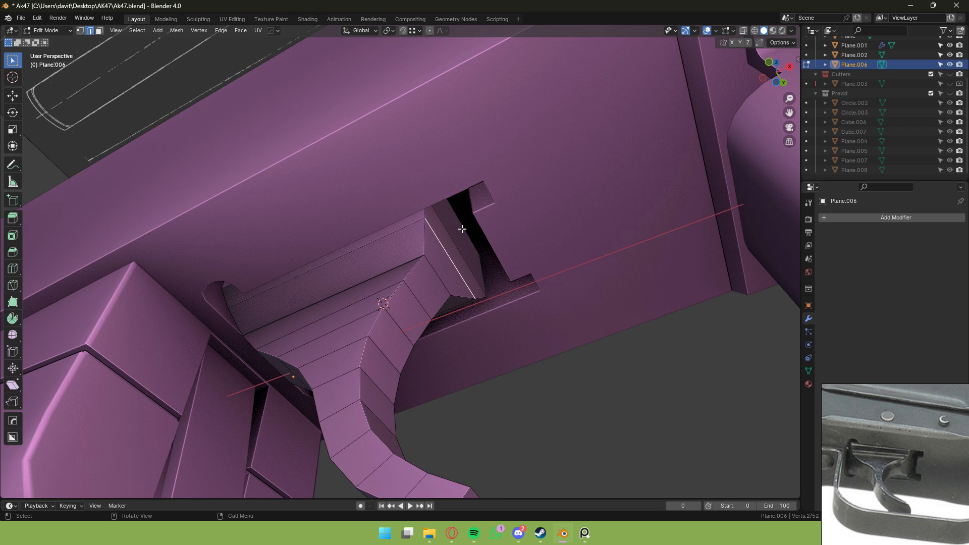
{"action": "key", "text": "g"}
{"action": "key", "text": "x"}
{"action": "left_click", "coordinate": [482, 229]}
{"action": "key", "text": "Tab"}
{"action": "scroll", "coordinate": [569, 313], "scroll_direction": "down", "scroll_amount": 3}
{"action": "left_click", "coordinate": [565, 313]}
{"action": "middle_click_drag", "start_coordinate": [505, 310], "coordinate": [517, 327]}
{"action": "left_click", "coordinate": [517, 326]}
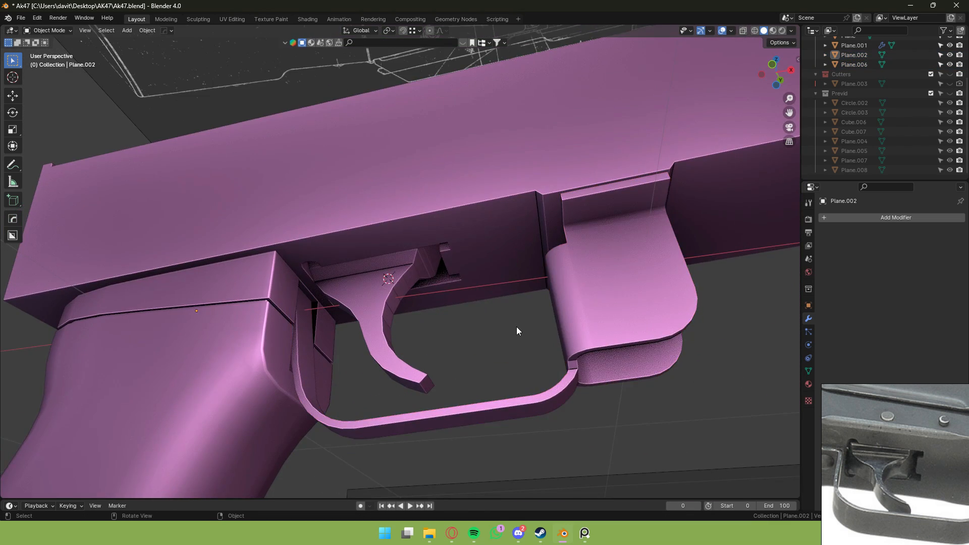
Bevel the long edge loops along the trigger's front and rear contours by about 0.007 m with two segments.
{"action": "left_click", "coordinate": [399, 283]}
{"action": "middle_click_drag", "start_coordinate": [429, 298], "coordinate": [409, 282]}
{"action": "scroll", "coordinate": [406, 275], "scroll_direction": "up", "scroll_amount": 4}
{"action": "key", "text": "Tab"}
{"action": "left_click", "coordinate": [415, 285], "text": "alt"}
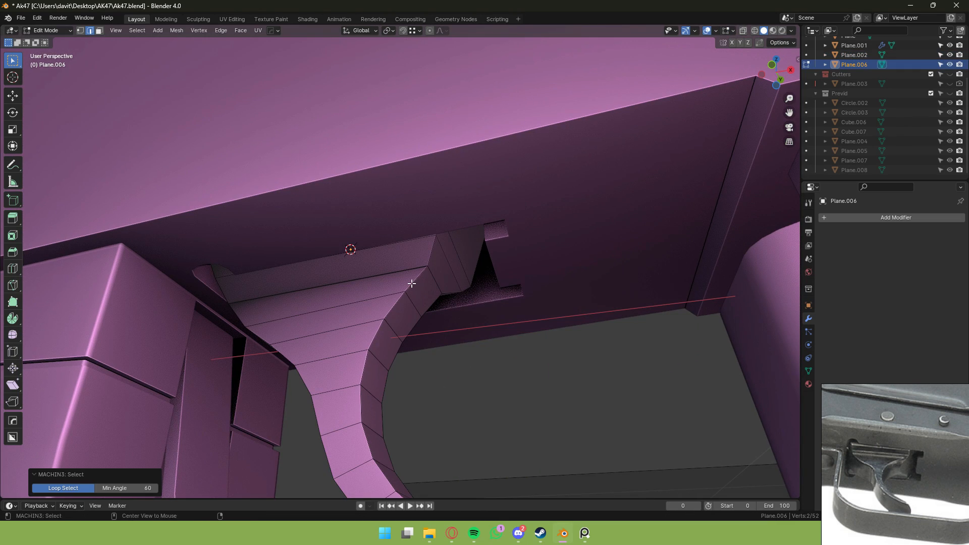
{"action": "left_click", "coordinate": [513, 376]}
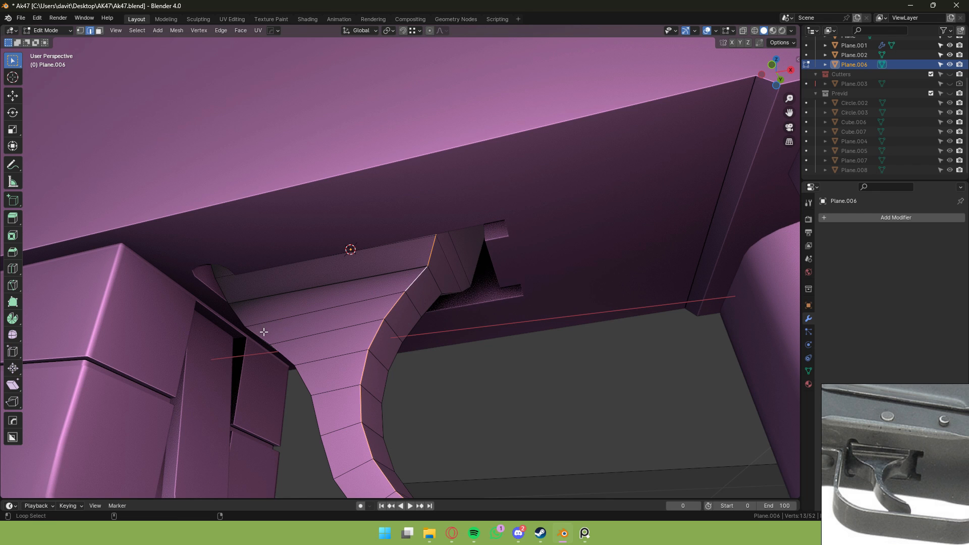
{"action": "middle_click_drag", "start_coordinate": [271, 332], "coordinate": [159, 328]}
{"action": "left_click", "coordinate": [440, 292], "text": "alt+shift"}
{"action": "middle_click_drag", "start_coordinate": [439, 293], "coordinate": [371, 241]}
{"action": "middle_click_drag", "start_coordinate": [407, 294], "coordinate": [492, 260]}
{"action": "key", "text": "ctrl+b"}
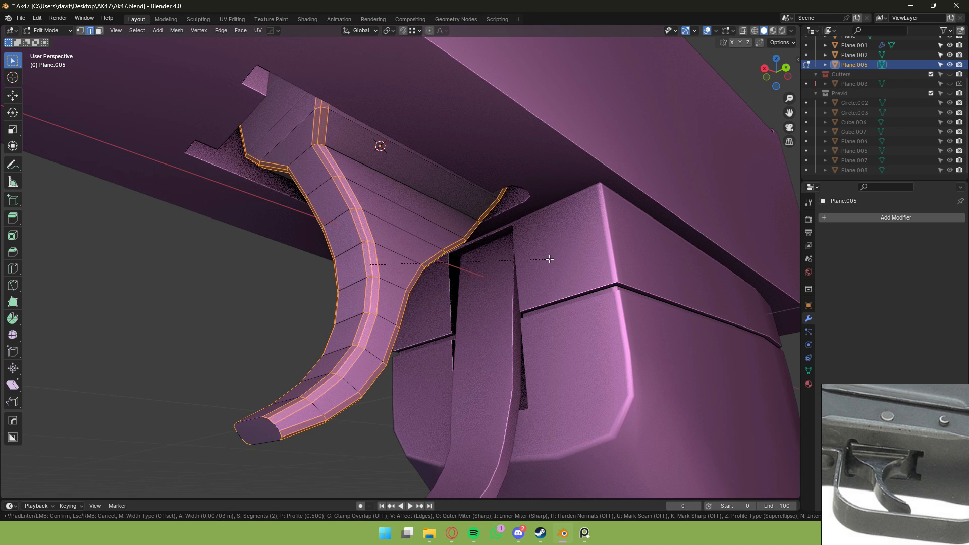
{"action": "left_click", "coordinate": [555, 258]}
Bevel the border of the trigger's end face at the tip by about 0.007 m with two segments.
{"action": "key", "text": "3"}
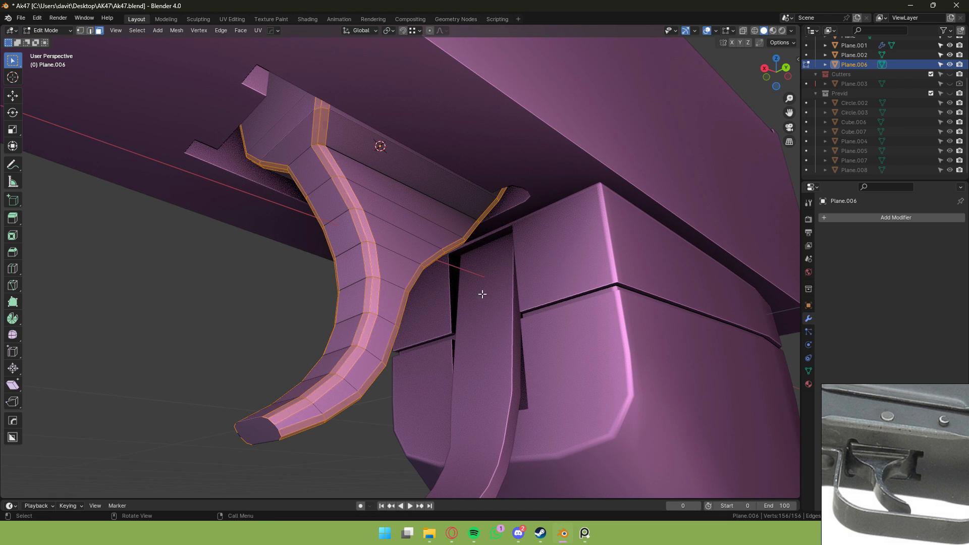
{"action": "left_click", "coordinate": [263, 425]}
{"action": "key", "text": "ctrl+b"}
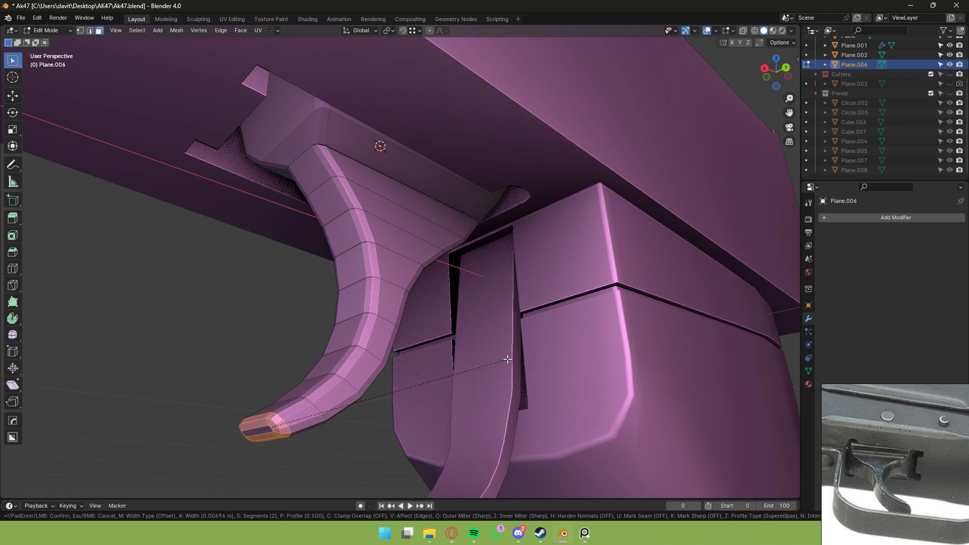
{"action": "left_click", "coordinate": [517, 355]}
Shade the trigger smooth with Auto Smooth at 30°.
{"action": "key", "text": "Tab"}
{"action": "scroll", "coordinate": [445, 378], "scroll_direction": "down", "scroll_amount": 2}
{"action": "left_click", "coordinate": [356, 401]}
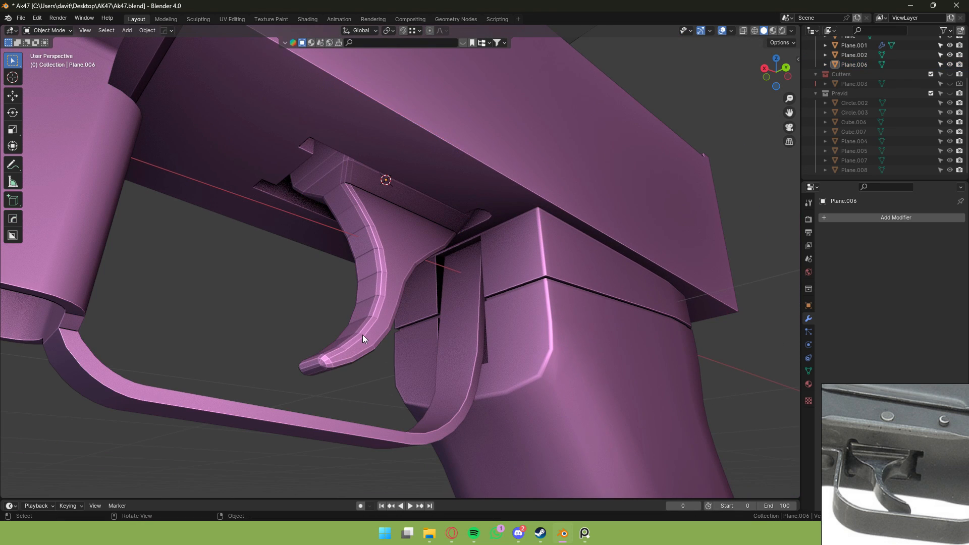
{"action": "left_click", "coordinate": [363, 335]}
{"action": "right_click", "coordinate": [363, 335]}
{"action": "left_click", "coordinate": [364, 326]}
{"action": "middle_click_drag", "start_coordinate": [359, 339], "coordinate": [190, 420]}
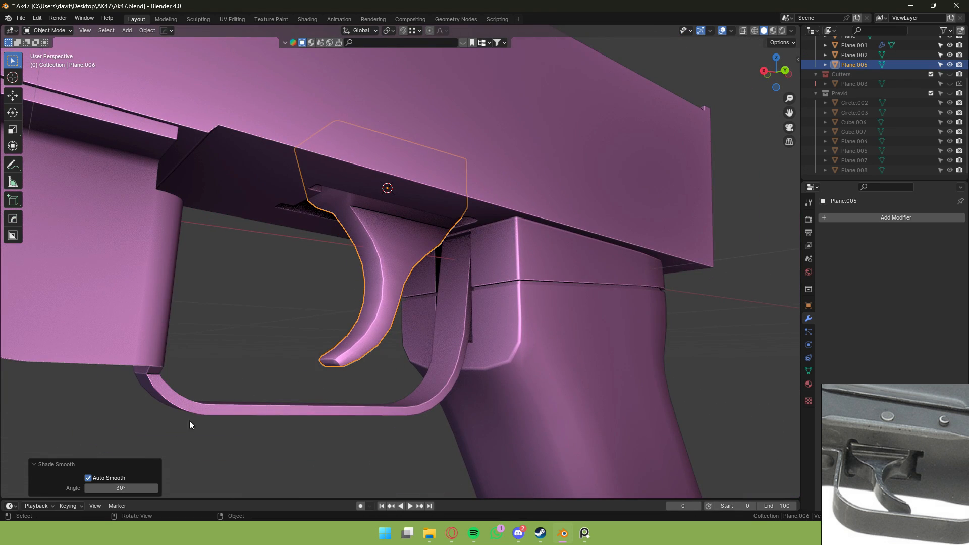
Compare the trigger guard and magazine catch area with the front blueprint and the reference photo.
{"action": "scroll", "coordinate": [177, 317], "scroll_direction": "down", "scroll_amount": 2}
{"action": "left_click", "coordinate": [178, 317]}
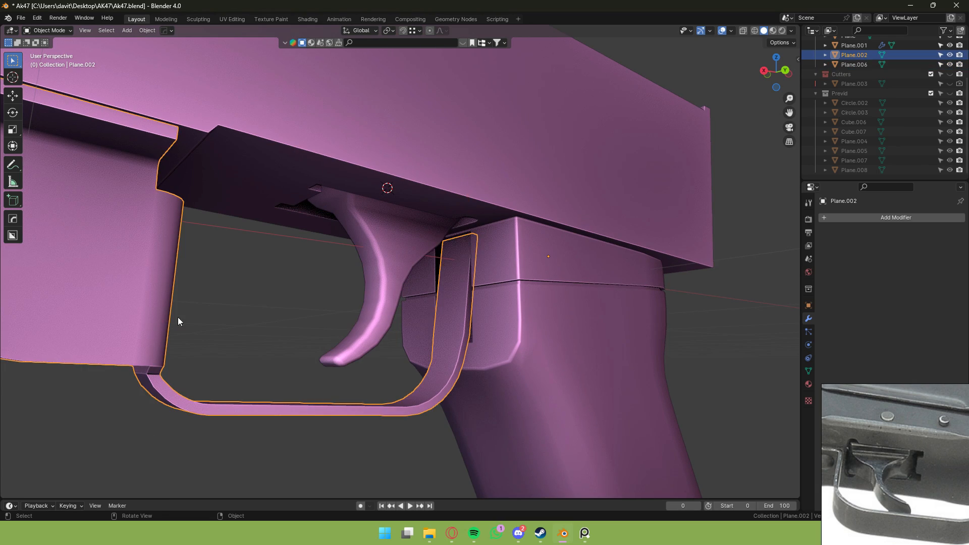
{"action": "middle_click_drag", "start_coordinate": [177, 317], "coordinate": [545, 329]}
{"action": "left_click", "coordinate": [777, 76]}
{"action": "scroll", "coordinate": [427, 128], "scroll_direction": "up", "scroll_amount": 5}
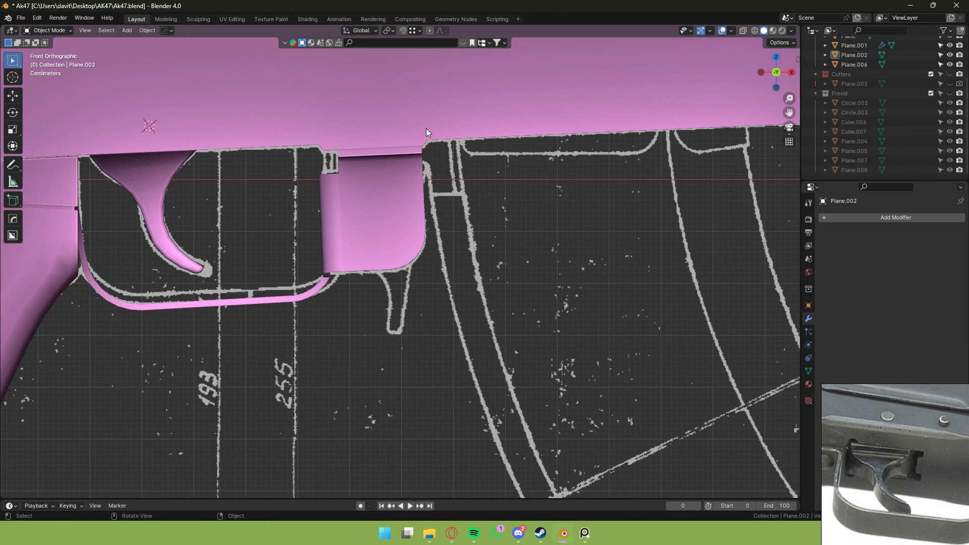
{"action": "middle_click_drag", "start_coordinate": [389, 278], "coordinate": [374, 245]}
{"action": "scroll", "coordinate": [374, 244], "scroll_direction": "down", "scroll_amount": 5}
{"action": "scroll", "coordinate": [956, 494], "scroll_direction": "down", "scroll_amount": 2}
{"action": "middle_click_drag", "start_coordinate": [957, 494], "coordinate": [871, 462]}
Snap the 3D cursor to the midpoint between the two side plates at the front of the trigger guard.
{"action": "middle_click_drag", "start_coordinate": [541, 248], "coordinate": [368, 251]}
{"action": "left_click", "coordinate": [423, 262]}
{"action": "key", "text": "Tab"}
{"action": "left_click", "coordinate": [418, 251]}
{"action": "left_click", "coordinate": [377, 244], "text": "shift"}
{"action": "key", "text": "shift+s"}
{"action": "left_click", "coordinate": [386, 295]}
{"action": "key", "text": "Tab"}
Add a 12-vertex mesh circle at the 3D cursor and rotate it 90° about X to face the front blueprint.
{"action": "middle_click_drag", "start_coordinate": [326, 332], "coordinate": [687, 163]}
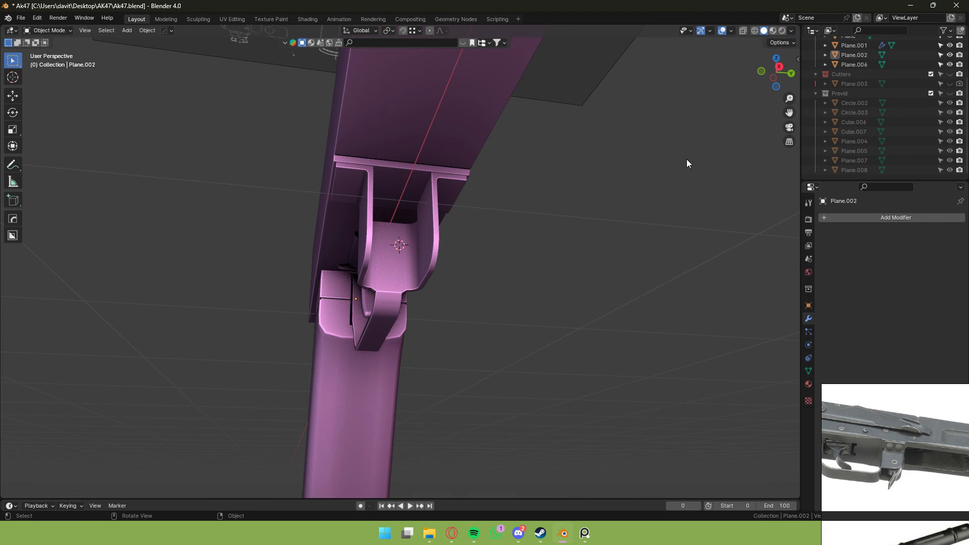
{"action": "left_click", "coordinate": [761, 71]}
{"action": "left_click", "coordinate": [755, 30]}
{"action": "scroll", "coordinate": [654, 93], "scroll_direction": "up", "scroll_amount": 5}
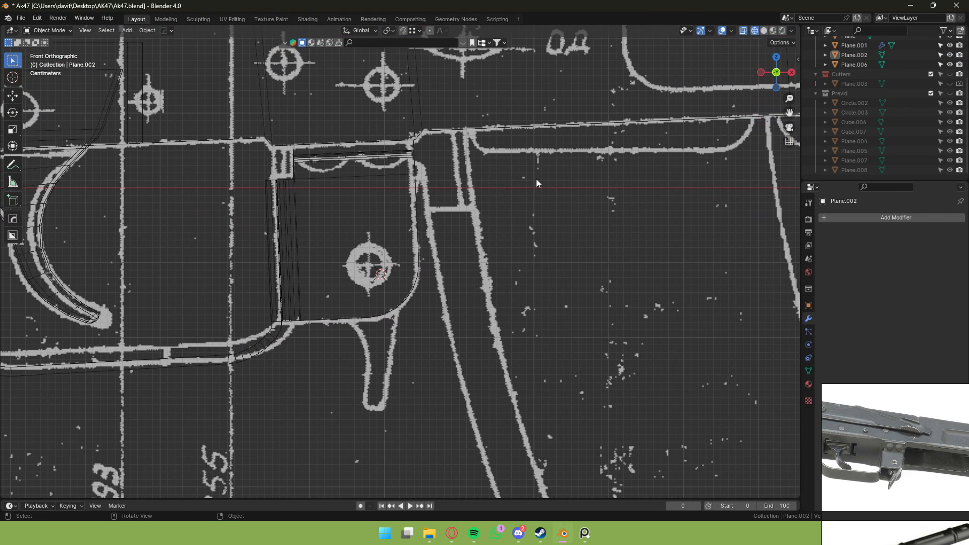
{"action": "key", "text": "shift+a"}
{"action": "mouse_move", "coordinate": [532, 171]}
{"action": "left_click", "coordinate": [591, 193]}
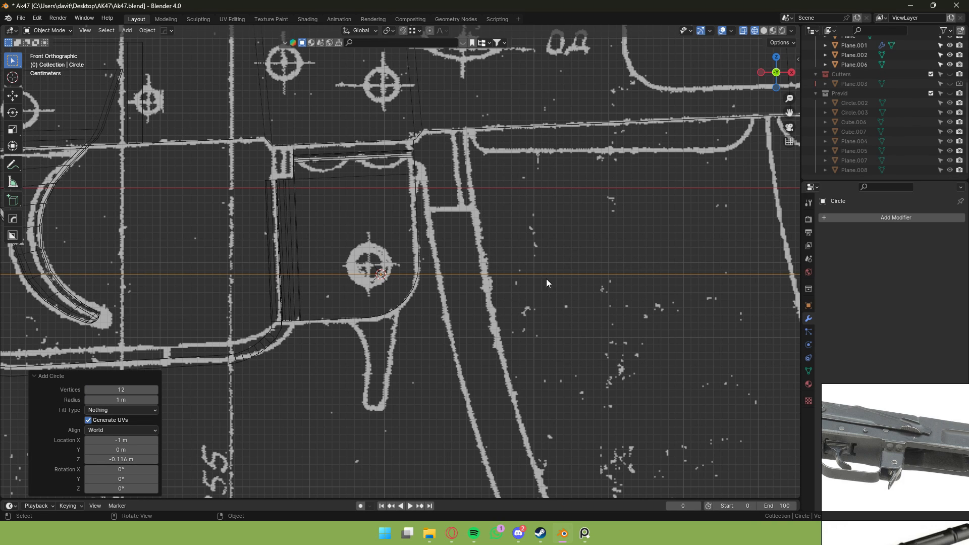
{"action": "key", "text": "r"}
{"action": "key", "text": "x"}
{"action": "key", "text": "Return"}
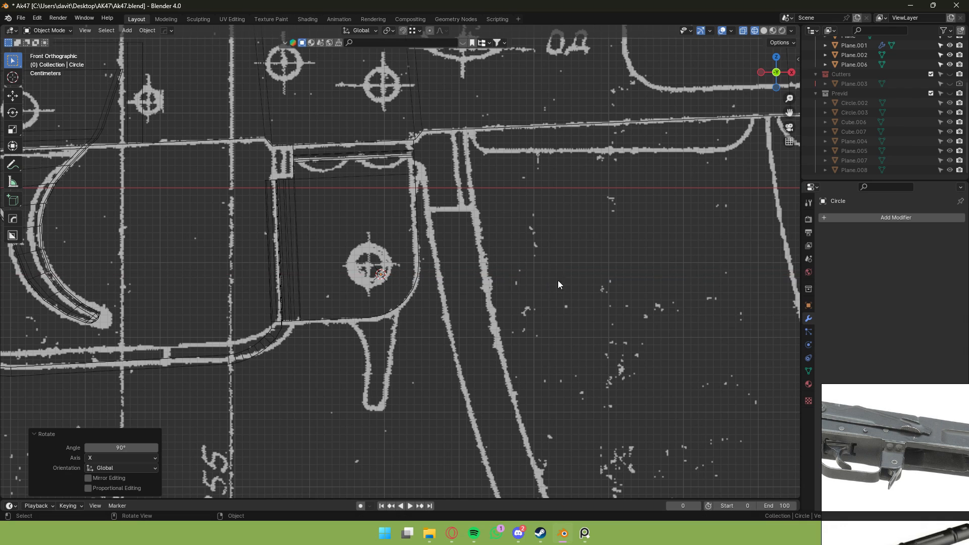
Scale the circle's mesh by 0.08.
{"action": "scroll", "coordinate": [558, 281], "scroll_direction": "down", "scroll_amount": 4}
{"action": "key", "text": "Tab"}
{"action": "type", "text": "s0.08"}
{"action": "key", "text": "Return"}
{"action": "scroll", "coordinate": [570, 260], "scroll_direction": "up", "scroll_amount": 12}
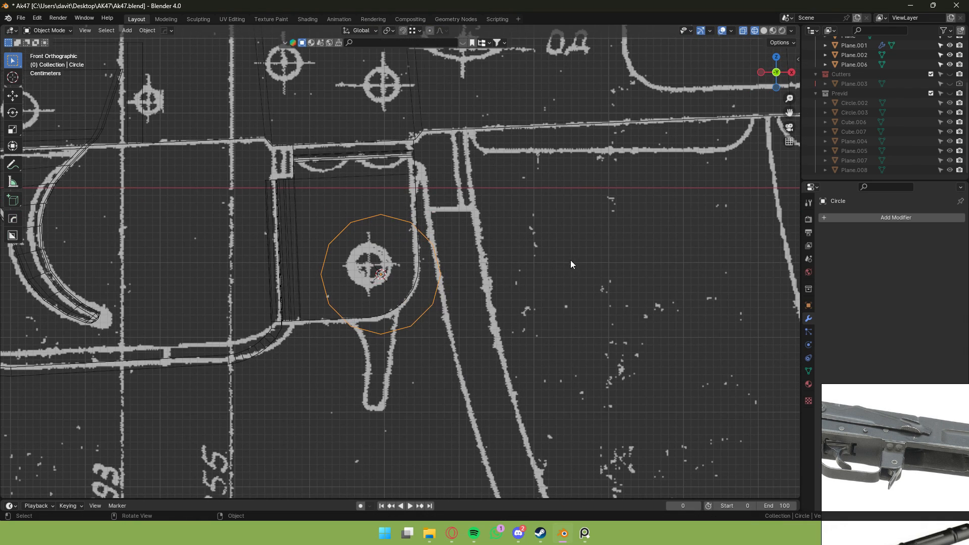
Move the circle so it is centred on the blueprint's pin mark in the side plate.
{"action": "key", "text": "Tab"}
{"action": "key", "text": "g"}
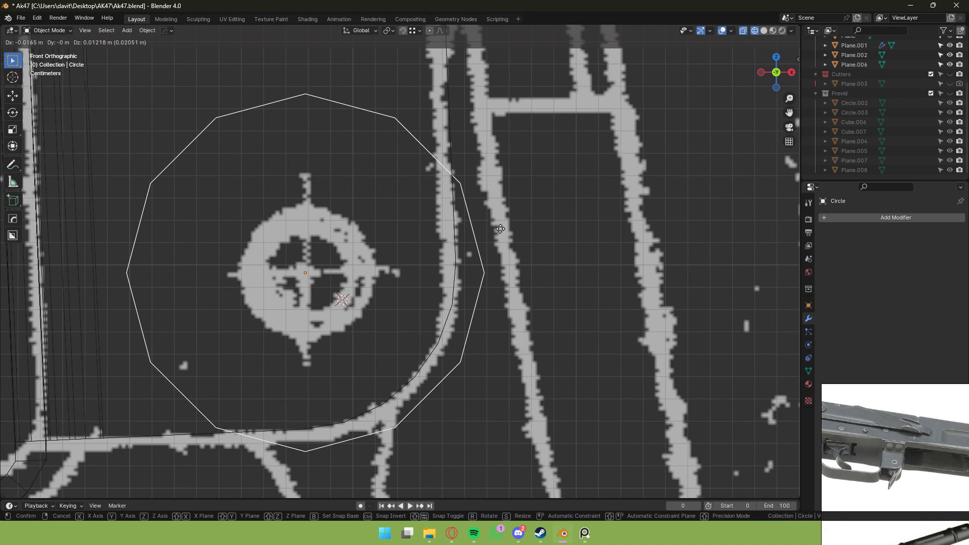
{"action": "left_click", "coordinate": [521, 219]}
Scale the circle down around the pin mark and delete the two vertices adjacent to its foremost vertex.
{"action": "key", "text": "Tab"}
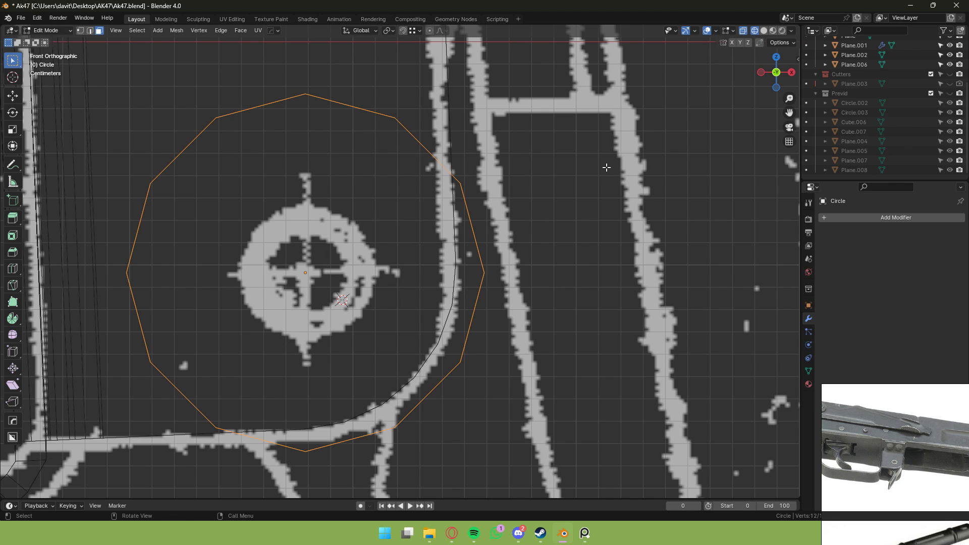
{"action": "key", "text": "s"}
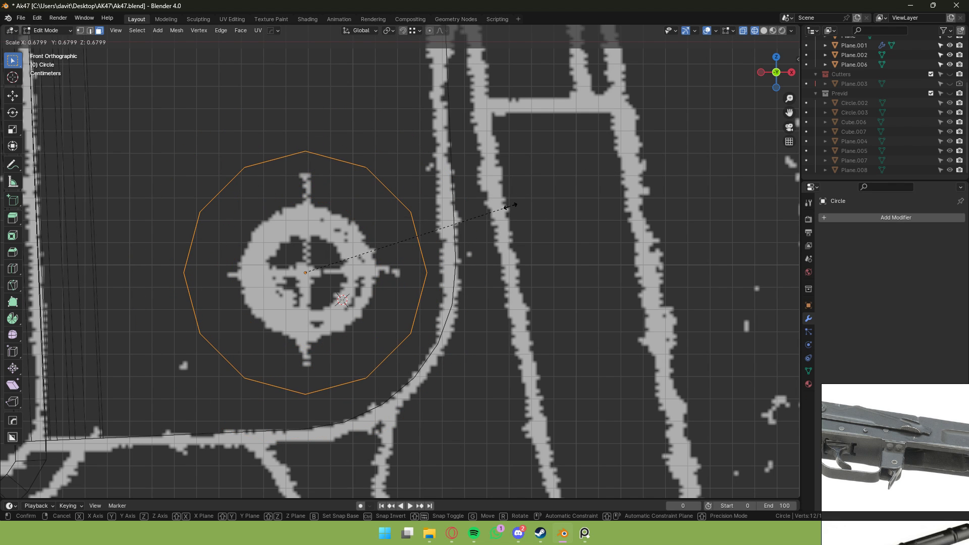
{"action": "left_click", "coordinate": [490, 216]}
{"action": "scroll", "coordinate": [485, 216], "scroll_direction": "down", "scroll_amount": 4}
{"action": "key", "text": "1"}
{"action": "left_click", "coordinate": [402, 240]}
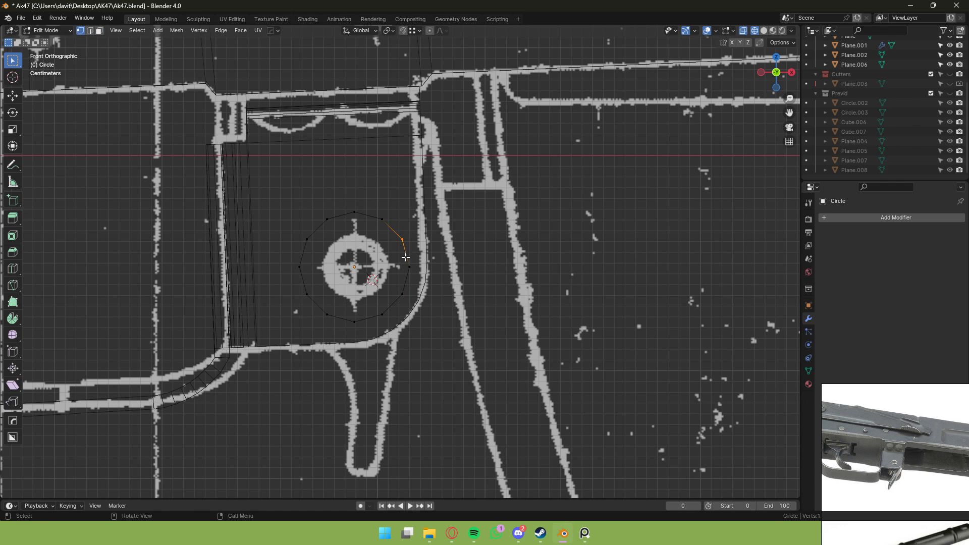
{"action": "key", "text": "x"}
{"action": "left_click", "coordinate": [411, 287]}
Extrude the circle's foremost vertex about 0.188 m down along Z, and extrude it up along Z toward the receiver.
{"action": "scroll", "coordinate": [442, 272], "scroll_direction": "down", "scroll_amount": 2}
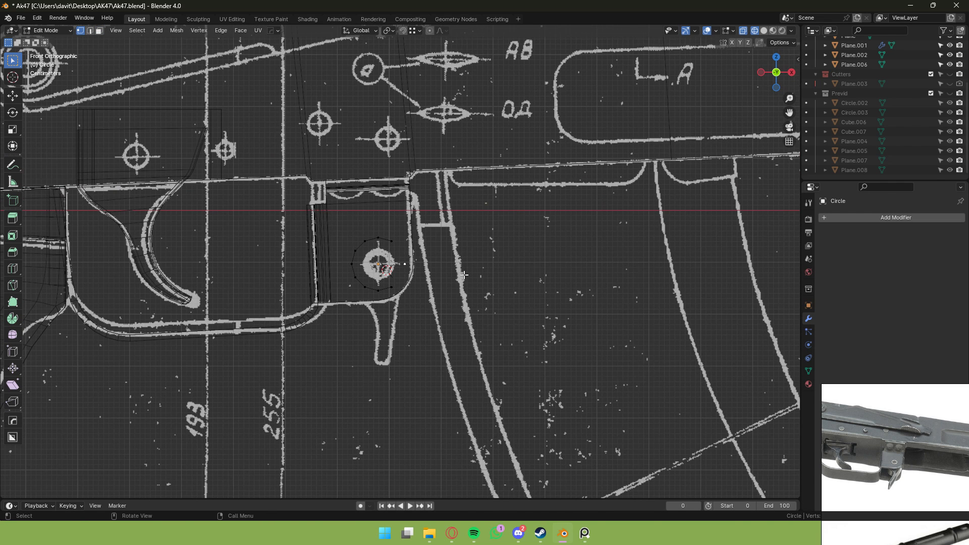
{"action": "key", "text": "g"}
{"action": "key", "text": "z"}
{"action": "left_click", "coordinate": [443, 409]}
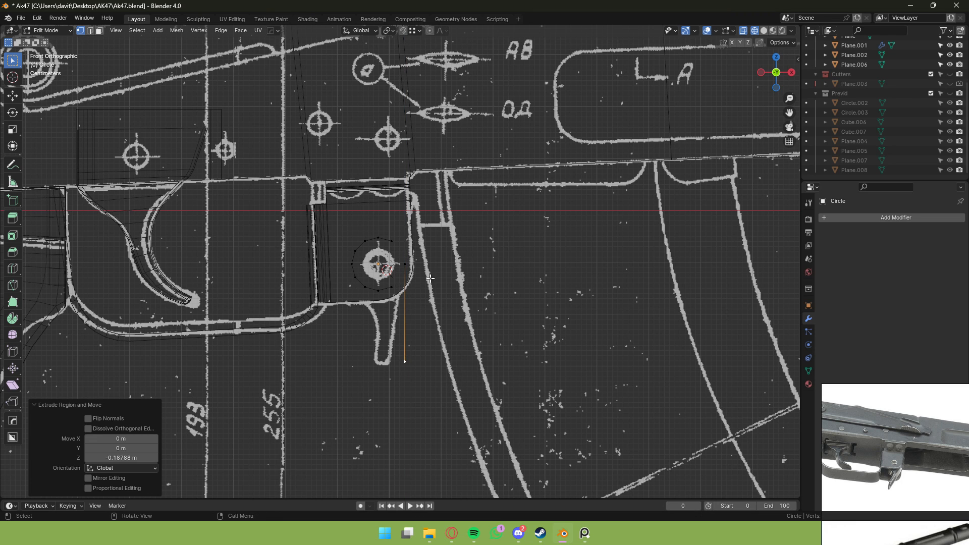
{"action": "key", "text": "g"}
{"action": "key", "text": "z"}
{"action": "left_click", "coordinate": [446, 220]}
Extrude both ends of the vertical line back along X to give the catch lever its thickness.
{"action": "scroll", "coordinate": [424, 293], "scroll_direction": "up", "scroll_amount": 3}
{"action": "left_click_drag", "start_coordinate": [398, 402], "coordinate": [424, 452], "text": "shift"}
{"action": "scroll", "coordinate": [454, 369], "scroll_direction": "down", "scroll_amount": 2}
{"action": "key", "text": "e"}
{"action": "key", "text": "x"}
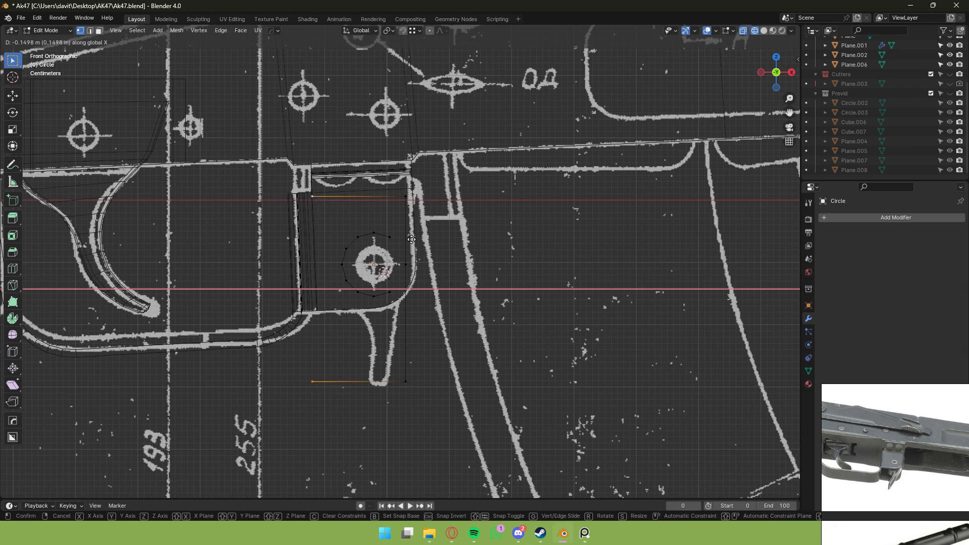
{"action": "left_click", "coordinate": [492, 330]}
Spread the two vertices where the arc meets the lever apart along Z to form sloped shoulders.
{"action": "scroll", "coordinate": [401, 260], "scroll_direction": "up", "scroll_amount": 1}
{"action": "left_click_drag", "start_coordinate": [381, 177], "coordinate": [399, 200]}
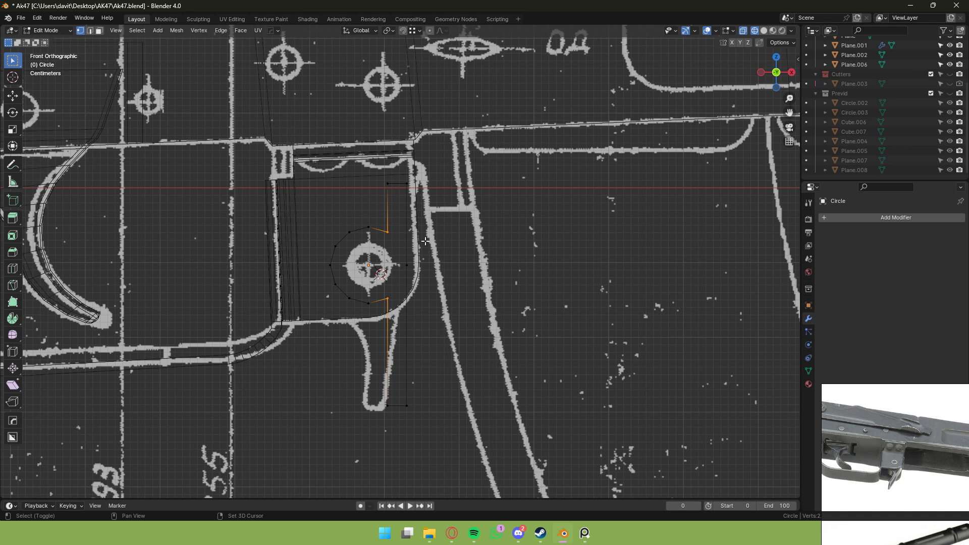
{"action": "key", "text": "s"}
{"action": "key", "text": "z"}
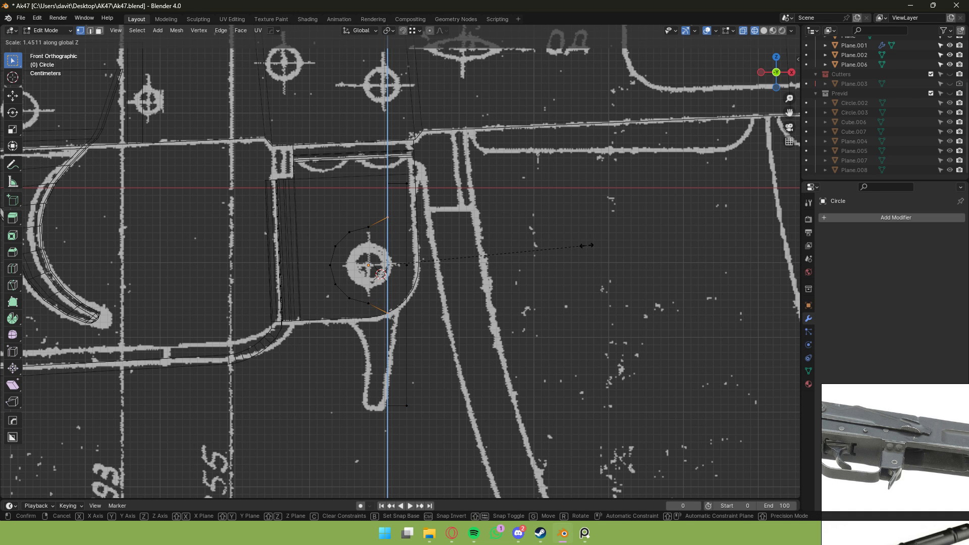
{"action": "left_click", "coordinate": [588, 246]}
Isolate the catch outline, dissolve the leftover middle vertex on its straight front edge, and return to the full model.
{"action": "key", "text": "Tab"}
{"action": "scroll", "coordinate": [572, 249], "scroll_direction": "down", "scroll_amount": 3}
{"action": "middle_click_drag", "start_coordinate": [572, 249], "coordinate": [553, 253]}
{"action": "key", "text": "KP_Divide"}
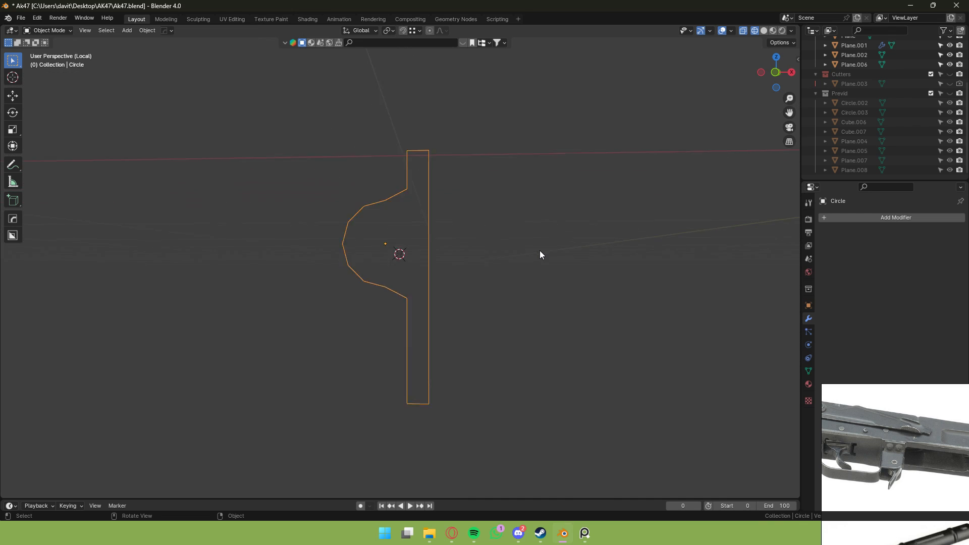
{"action": "key", "text": "Tab"}
{"action": "key", "text": "ctrl+x"}
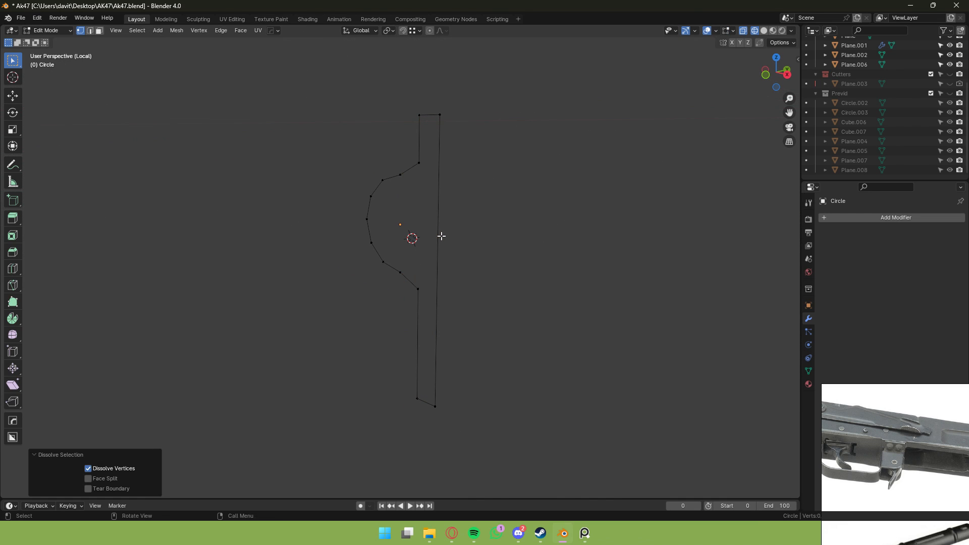
{"action": "key", "text": "Tab"}
{"action": "middle_click_drag", "start_coordinate": [442, 236], "coordinate": [371, 240]}
{"action": "key", "text": "KP_Divide"}
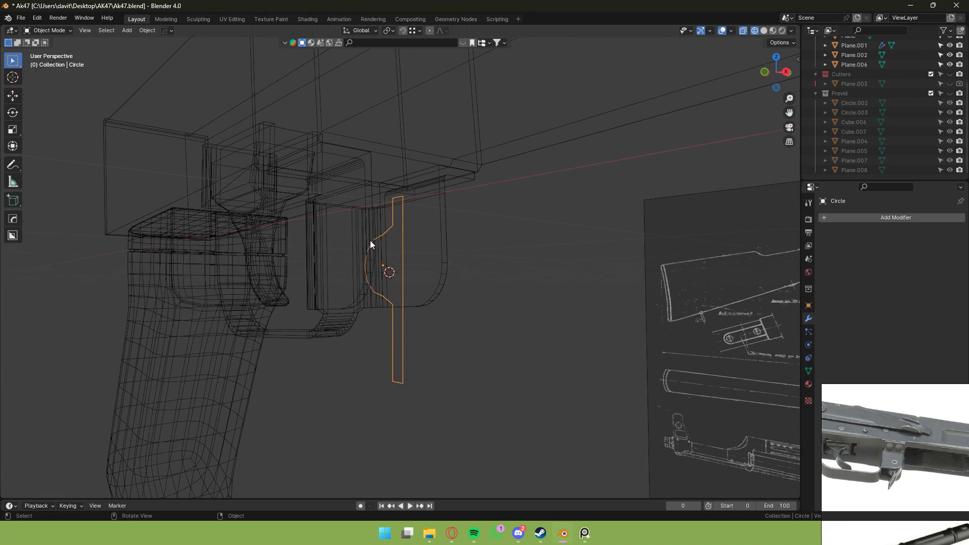
Switch to solid shading and extrude the whole catch outline along Y toward one side plate.
{"action": "key", "text": "Tab"}
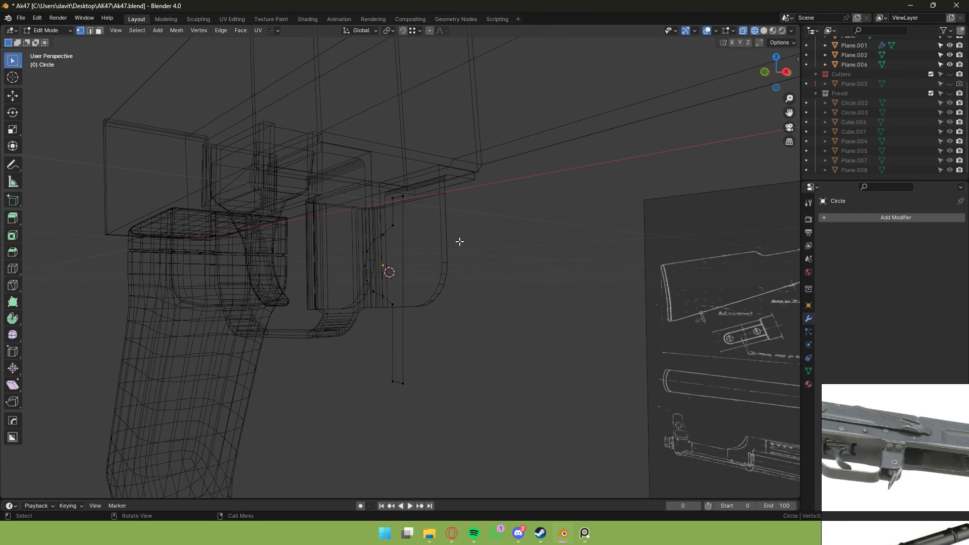
{"action": "middle_click_drag", "start_coordinate": [465, 246], "coordinate": [440, 255]}
{"action": "left_click", "coordinate": [764, 31]}
{"action": "scroll", "coordinate": [654, 95], "scroll_direction": "up", "scroll_amount": 3}
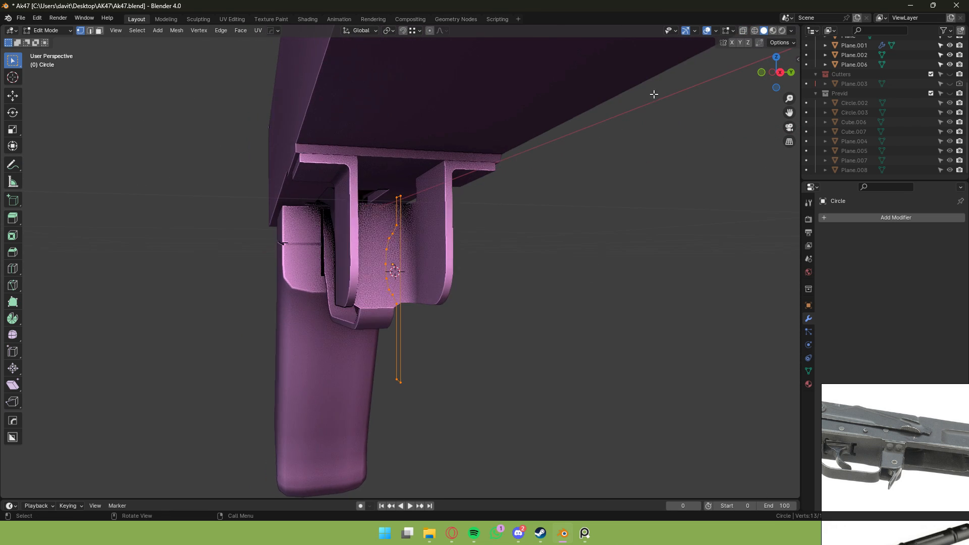
{"action": "mouse_move", "coordinate": [653, 95]}
{"action": "middle_mouse_down"}
{"action": "mouse_move", "coordinate": [601, 160]}
{"action": "mouse_move", "coordinate": [617, 181]}
{"action": "mouse_move", "coordinate": [647, 162]}
{"action": "mouse_move", "coordinate": [606, 182]}
{"action": "mouse_move", "coordinate": [641, 168]}
{"action": "middle_mouse_up"}
{"action": "key", "text": "g"}
{"action": "key", "text": "x"}
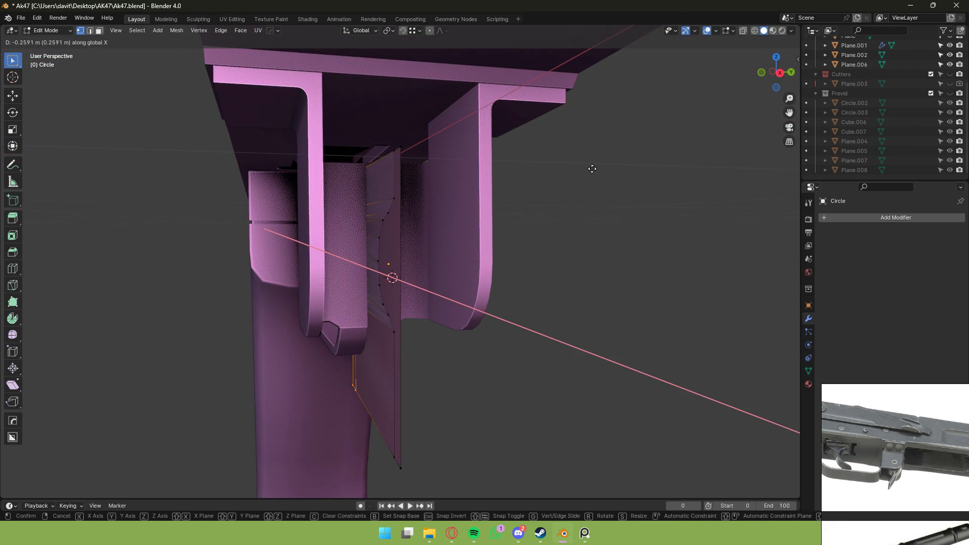
{"action": "key", "text": "y"}
{"action": "left_click", "coordinate": [626, 169]}
{"action": "key", "text": "Tab"}
{"action": "middle_click_drag", "start_coordinate": [622, 176], "coordinate": [573, 183]}
{"action": "key", "text": "alt+x"}
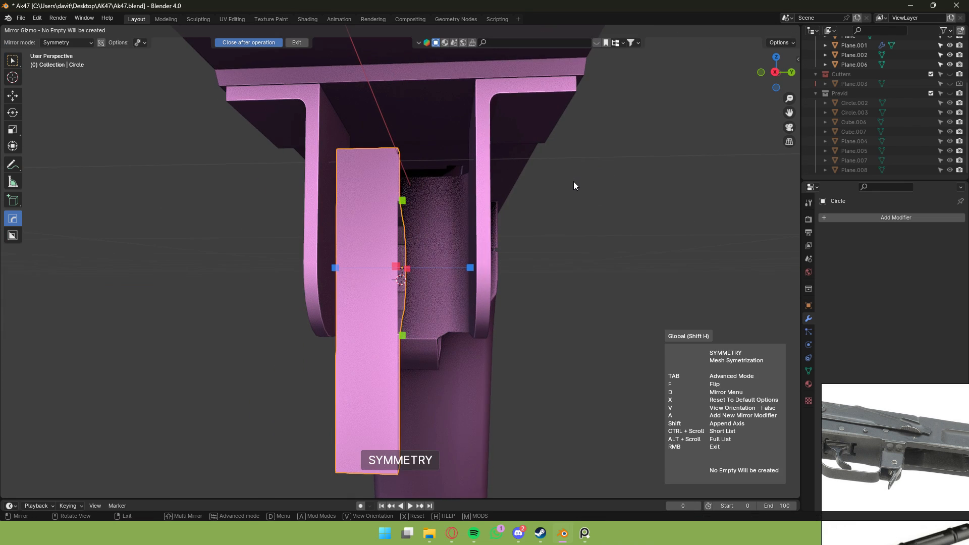
{"action": "left_click", "coordinate": [468, 269]}
{"action": "key", "text": "ctrl+z"}
Symmetrize the catch mesh across its centre to span the gap between the side plates, and dissolve the centre seam.
{"action": "key", "text": "alt+x"}
{"action": "left_click", "coordinate": [336, 268]}
{"action": "key", "text": "Tab"}
{"action": "middle_click_drag", "start_coordinate": [362, 272], "coordinate": [448, 246]}
{"action": "key", "text": "ctrl+x"}
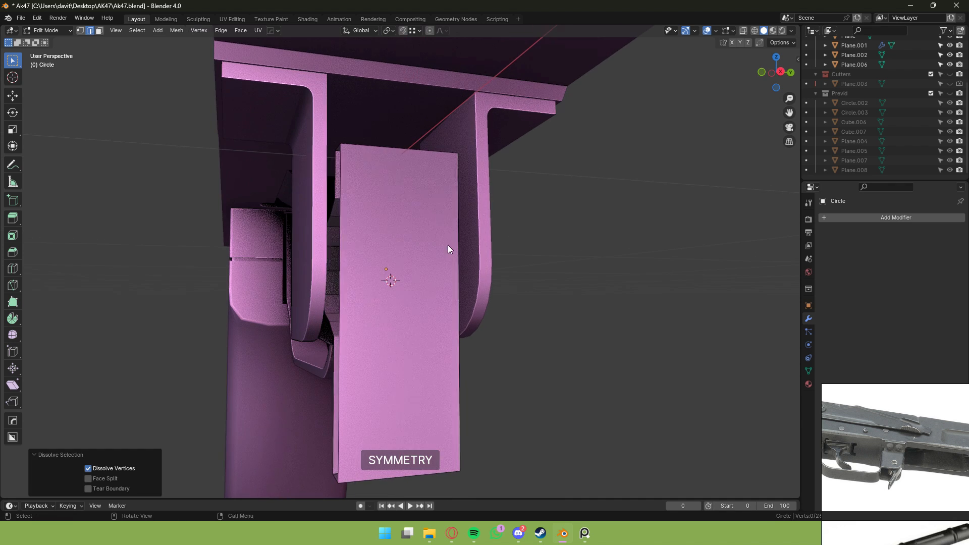
{"action": "key", "text": "Tab"}
Isolate the catch, cap its open sides with faces and recalculate the normals of the whole mesh.
{"action": "key", "text": "slash"}
{"action": "key", "text": "Tab"}
{"action": "middle_click_drag", "start_coordinate": [371, 263], "coordinate": [410, 268]}
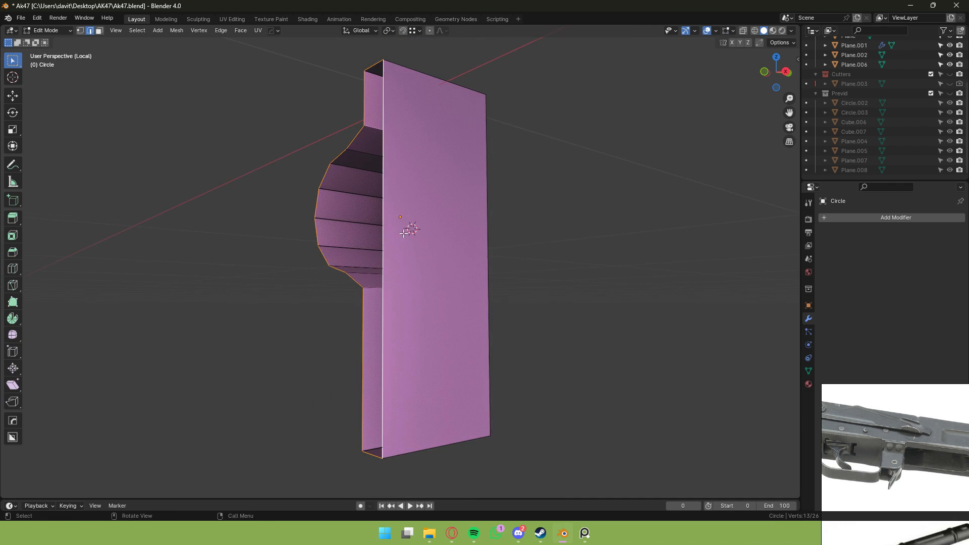
{"action": "middle_click_drag", "start_coordinate": [404, 234], "coordinate": [354, 335]}
{"action": "key", "text": "a"}
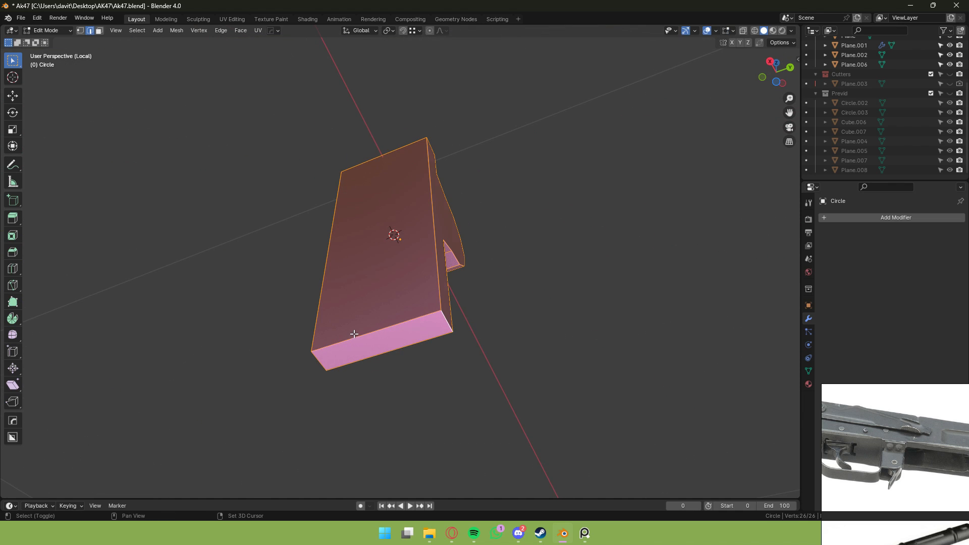
{"action": "key", "text": "shift+n"}
Bevel the catch's two lower corner edges with 5 segments to give the lever a rounded tip.
{"action": "left_click", "coordinate": [321, 363]}
{"action": "middle_click_drag", "start_coordinate": [479, 257], "coordinate": [511, 247]}
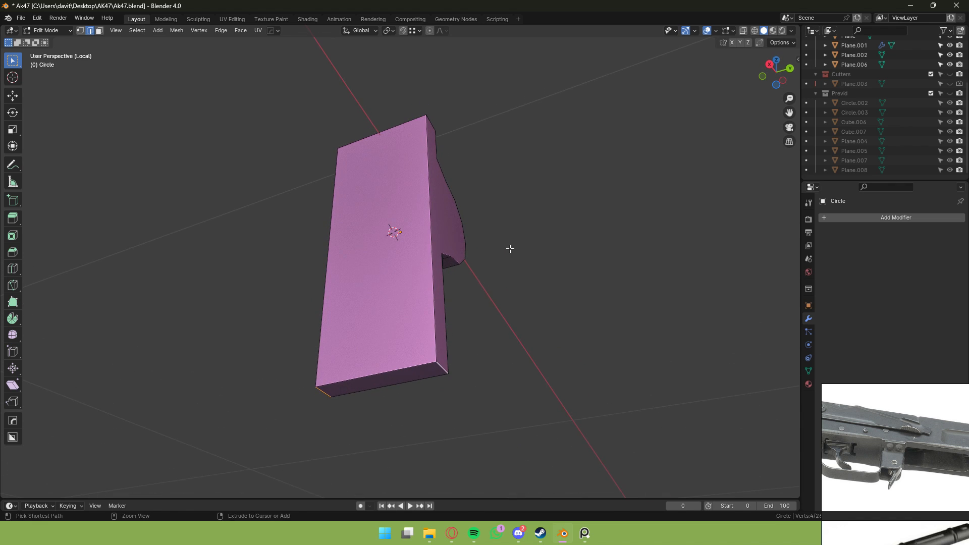
{"action": "key", "text": "ctrl+b"}
{"action": "scroll", "coordinate": [555, 237], "scroll_direction": "up", "scroll_amount": 4}
{"action": "left_click", "coordinate": [728, 171]}
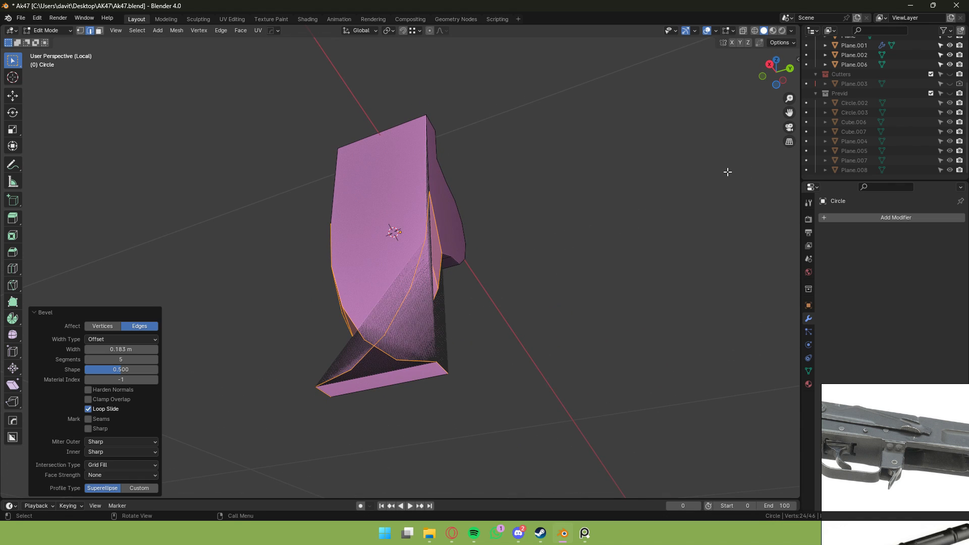
{"action": "key", "text": "ctrl+z"}
{"action": "key", "text": "ctrl+b"}
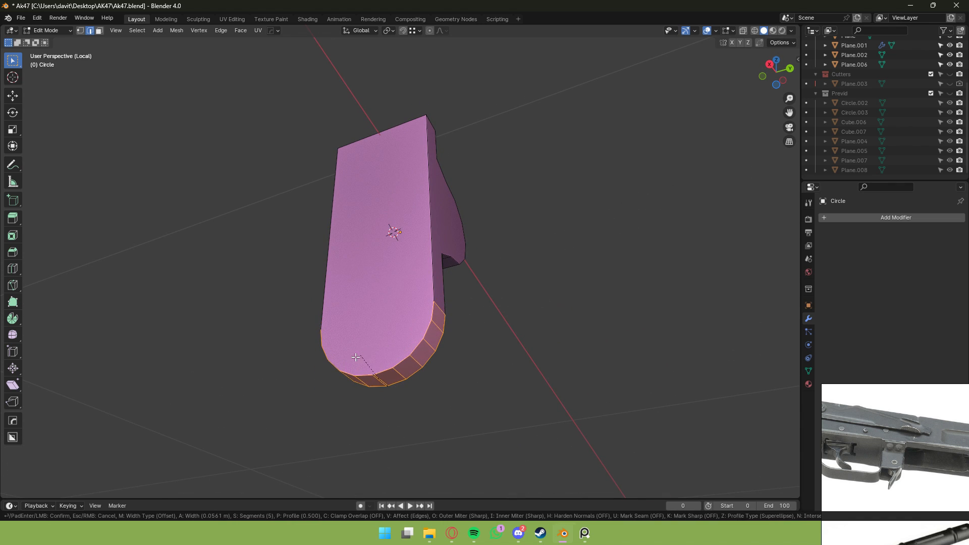
{"action": "left_click", "coordinate": [639, 298]}
Bevel the catch's two upper corner edges slightly and leave the isolated view.
{"action": "middle_click_drag", "start_coordinate": [616, 298], "coordinate": [439, 346]}
{"action": "left_click", "coordinate": [419, 169]}
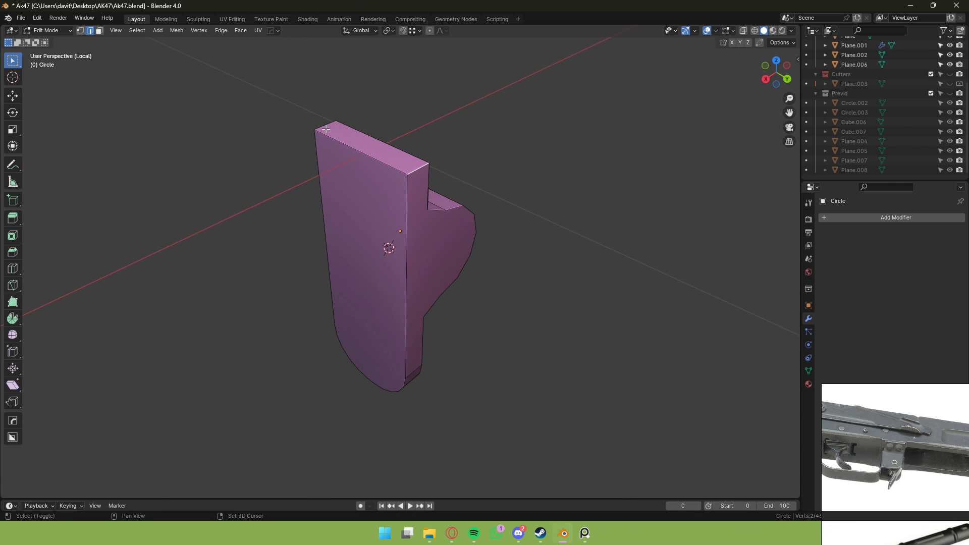
{"action": "key", "text": "ctrl+b"}
{"action": "left_click", "coordinate": [605, 164]}
{"action": "key", "text": "Tab"}
{"action": "scroll", "coordinate": [599, 168], "scroll_direction": "down", "scroll_amount": 6}
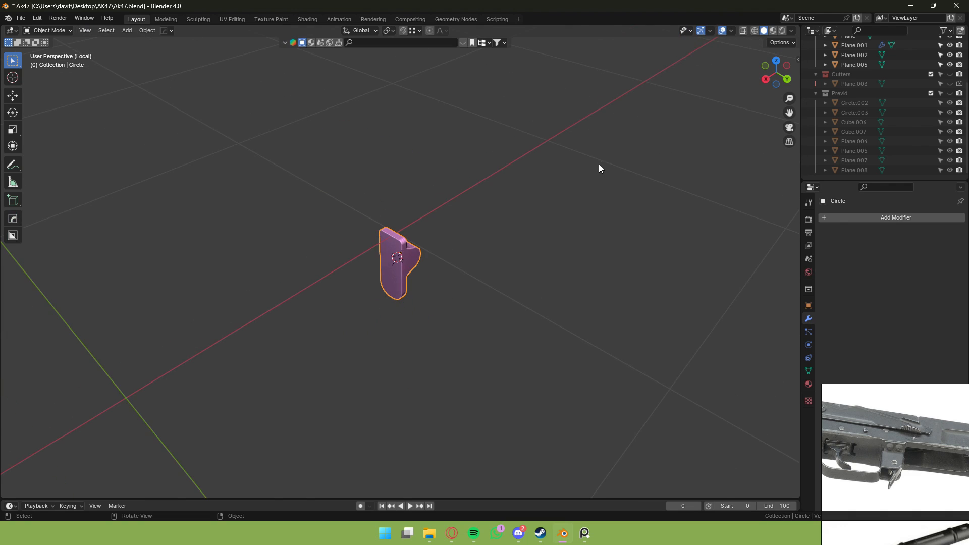
{"action": "middle_click_drag", "start_coordinate": [599, 164], "coordinate": [467, 166]}
{"action": "key", "text": "KP_Divide"}
Open the receiver mesh for editing and select its underside faces ahead of the catch, comparing them with the blueprint's magazine outline.
{"action": "mouse_move", "coordinate": [584, 194]}
{"action": "middle_mouse_down"}
{"action": "mouse_move", "coordinate": [601, 218]}
{"action": "mouse_move", "coordinate": [600, 199]}
{"action": "mouse_move", "coordinate": [589, 211]}
{"action": "middle_mouse_up"}
{"action": "left_click", "coordinate": [588, 211]}
{"action": "key", "text": "Tab"}
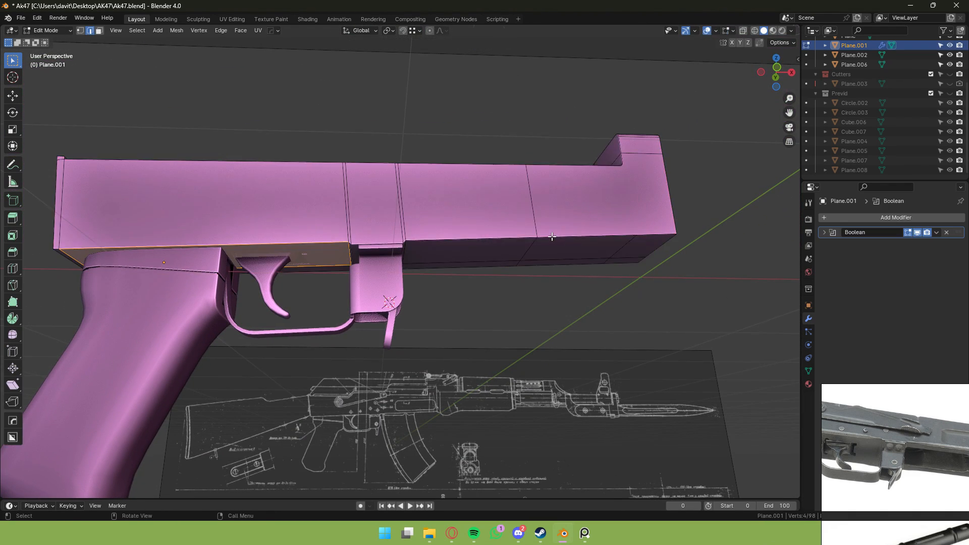
{"action": "key", "text": "3"}
{"action": "middle_click_drag", "start_coordinate": [552, 237], "coordinate": [504, 192]}
{"action": "left_click", "coordinate": [440, 186], "text": "shift"}
{"action": "left_click", "coordinate": [777, 63]}
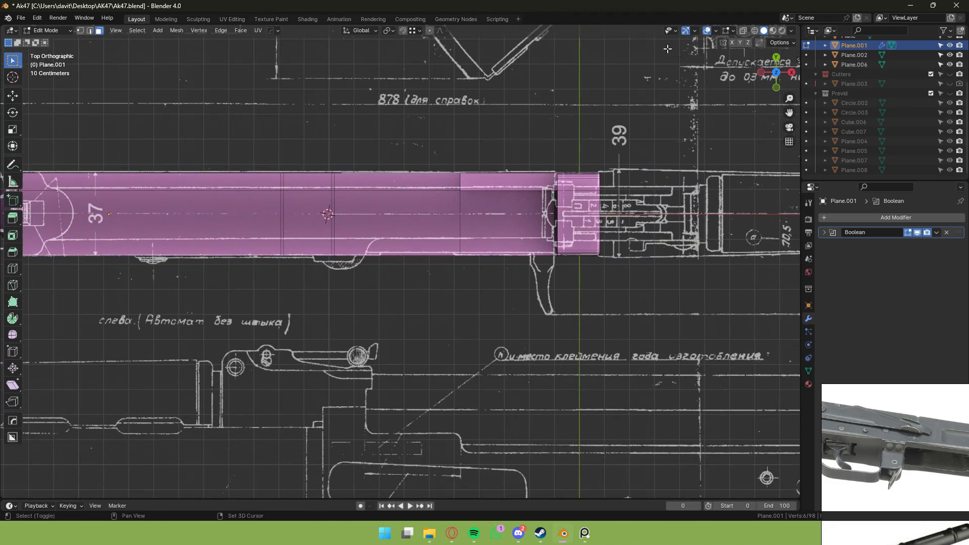
{"action": "left_click", "coordinate": [776, 86]}
{"action": "scroll", "coordinate": [332, 166], "scroll_direction": "up", "scroll_amount": 4}
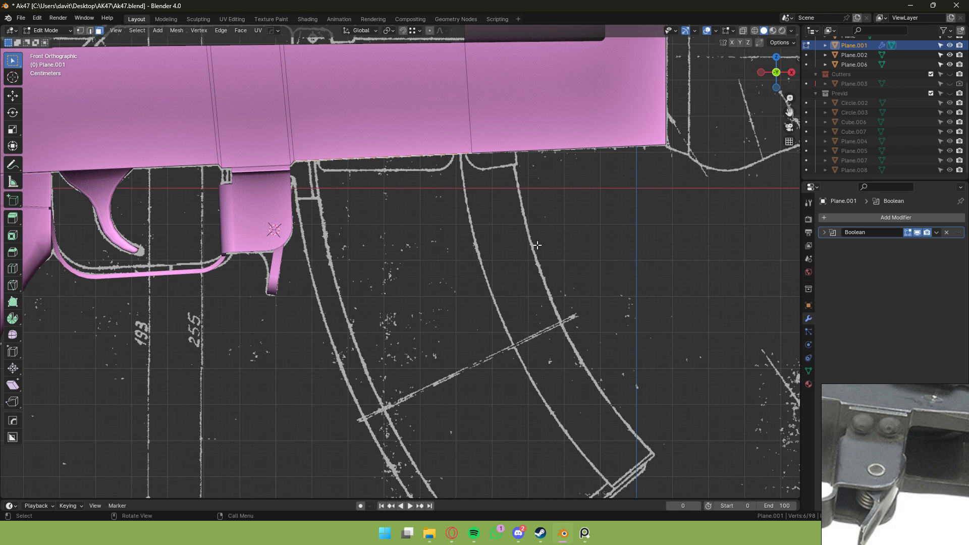
{"action": "middle_click_drag", "start_coordinate": [362, 211], "coordinate": [384, 230]}
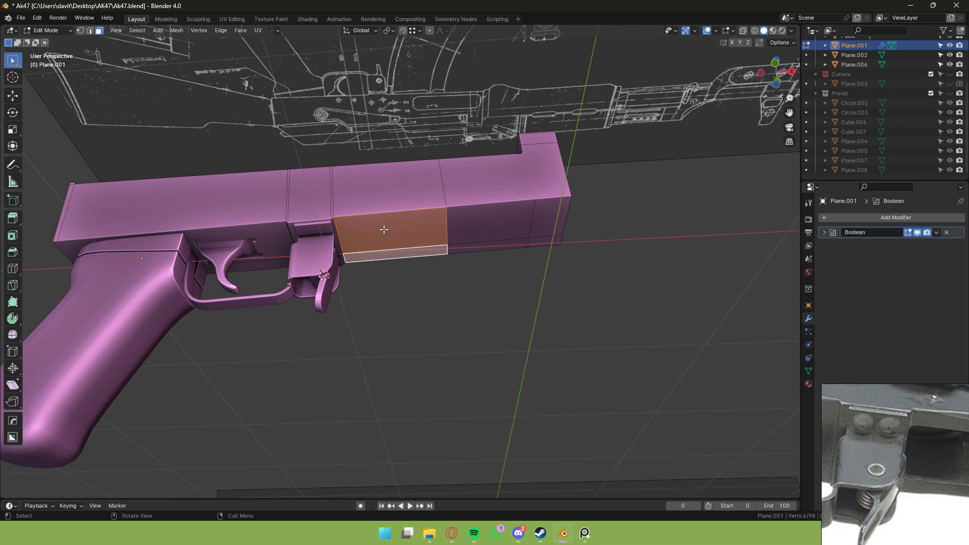
Add a single loop cut through the receiver's front section and slide it to the blueprint's front magazine edge.
{"action": "left_click", "coordinate": [759, 74]}
{"action": "key", "text": "2"}
{"action": "key", "text": "g"}
{"action": "key", "text": "g"}
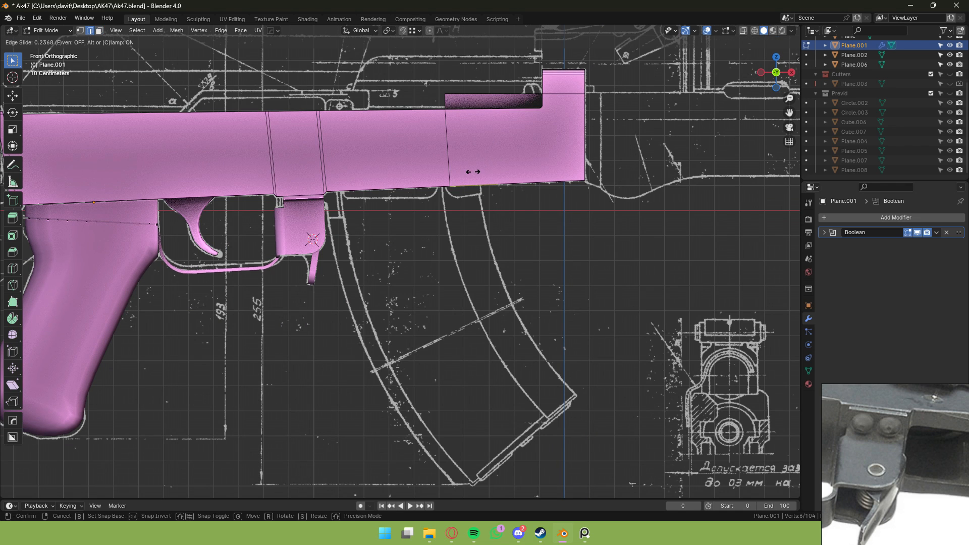
{"action": "right_click", "coordinate": [472, 170]}
{"action": "middle_click_drag", "start_coordinate": [472, 171], "coordinate": [717, 71]}
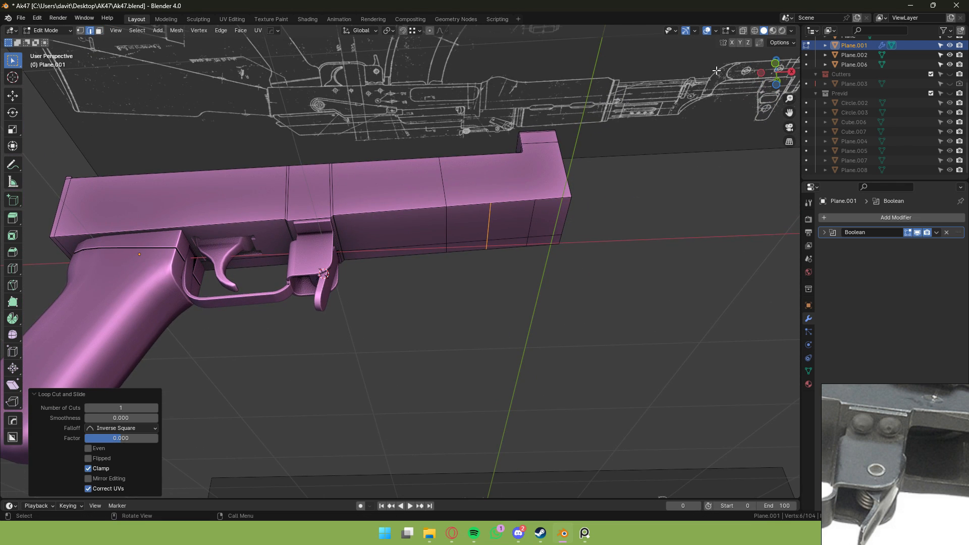
{"action": "left_click", "coordinate": [780, 62]}
{"action": "scroll", "coordinate": [631, 91], "scroll_direction": "up", "scroll_amount": 4}
{"action": "key", "text": "alt+z"}
{"action": "key", "text": "g"}
{"action": "key", "text": "g"}
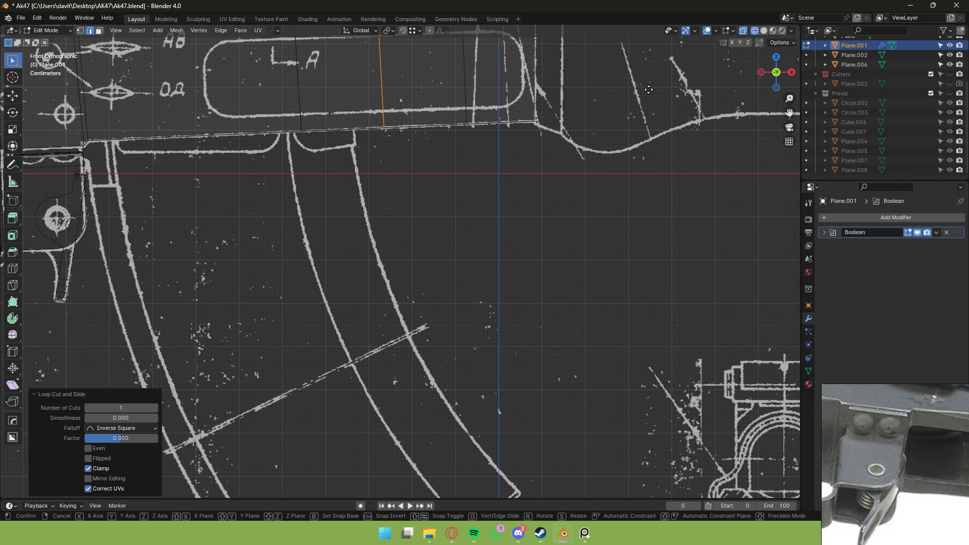
{"action": "left_click", "coordinate": [543, 110]}
Select the receiver's underside faces between the catch and the new loop cut and inset them by 0.0118 m.
{"action": "middle_click_drag", "start_coordinate": [542, 110], "coordinate": [518, 148]}
{"action": "key", "text": "alt+z"}
{"action": "key", "text": "3"}
{"action": "left_click", "coordinate": [301, 252]}
{"action": "left_click", "coordinate": [352, 256], "text": "shift"}
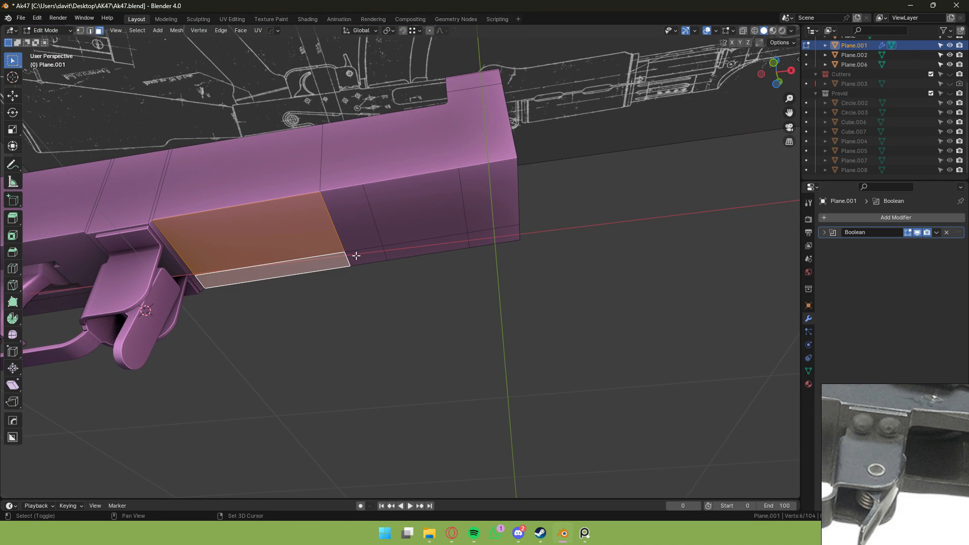
{"action": "left_click", "coordinate": [353, 219], "text": "shift"}
{"action": "middle_click_drag", "start_coordinate": [433, 210], "coordinate": [462, 167]}
{"action": "scroll", "coordinate": [462, 167], "scroll_direction": "up", "scroll_amount": 3}
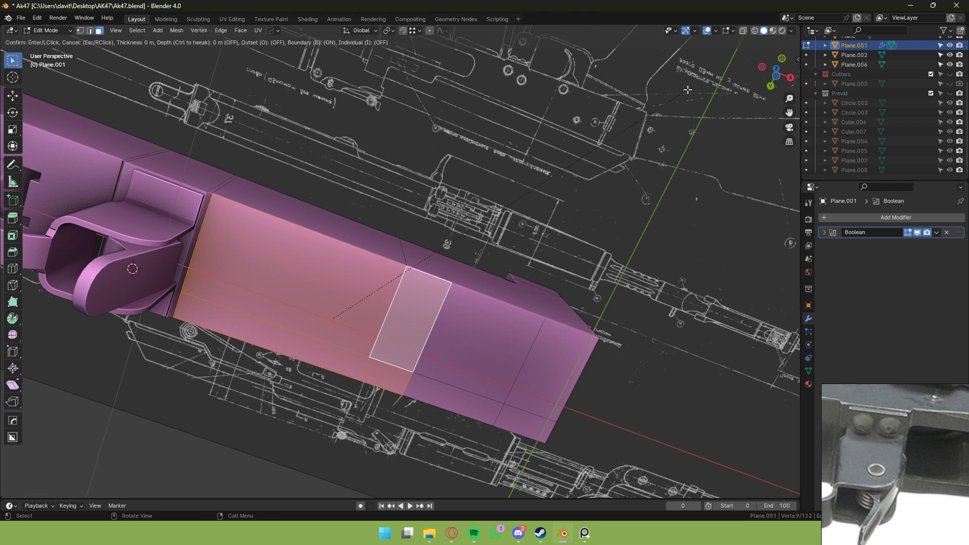
{"action": "key", "text": "i"}
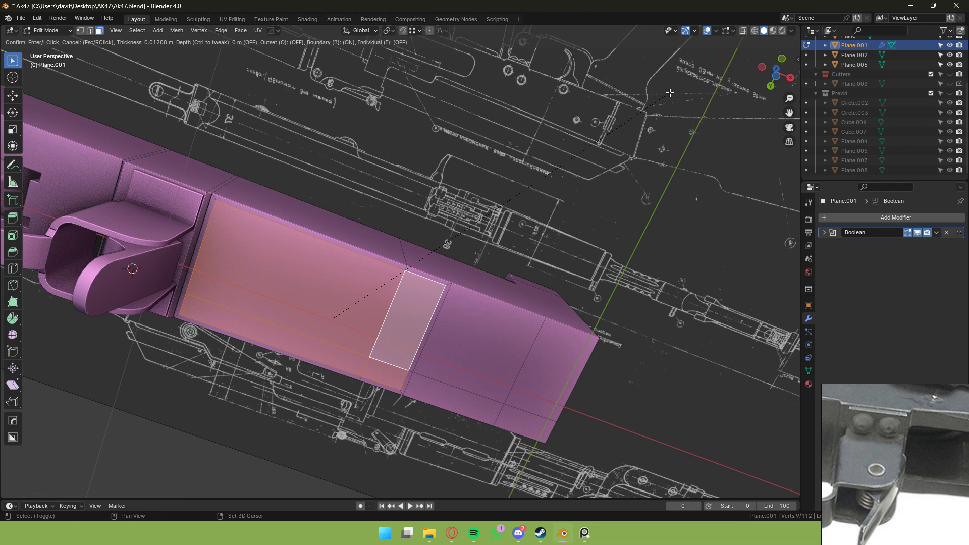
{"action": "left_click", "coordinate": [671, 92]}
Scale the inset underside faces by 0.789 along Y to narrow the magazine opening.
{"action": "key", "text": "s"}
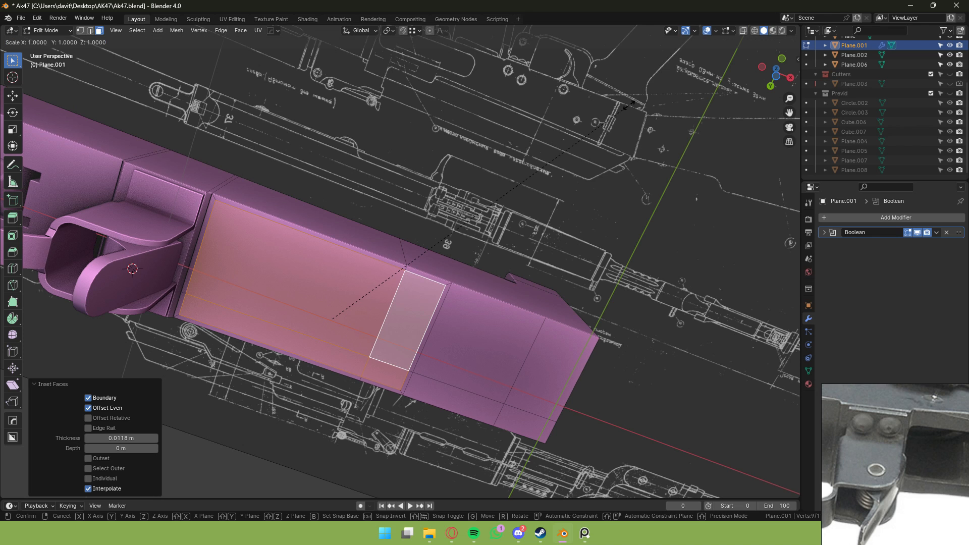
{"action": "key", "text": "y"}
{"action": "left_click", "coordinate": [553, 133]}
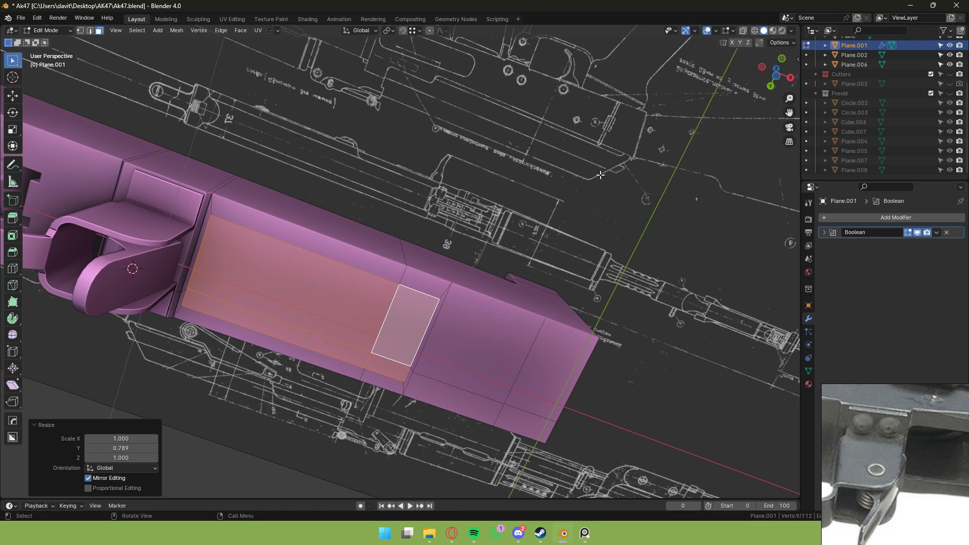
Slide the two vertices on the magazine opening's long sides along their edges to the blueprint's magazine line, in a wireframe front view.
{"action": "key", "text": "s"}
{"action": "right_click", "coordinate": [333, 474]}
{"action": "middle_click_drag", "start_coordinate": [939, 446], "coordinate": [897, 439]}
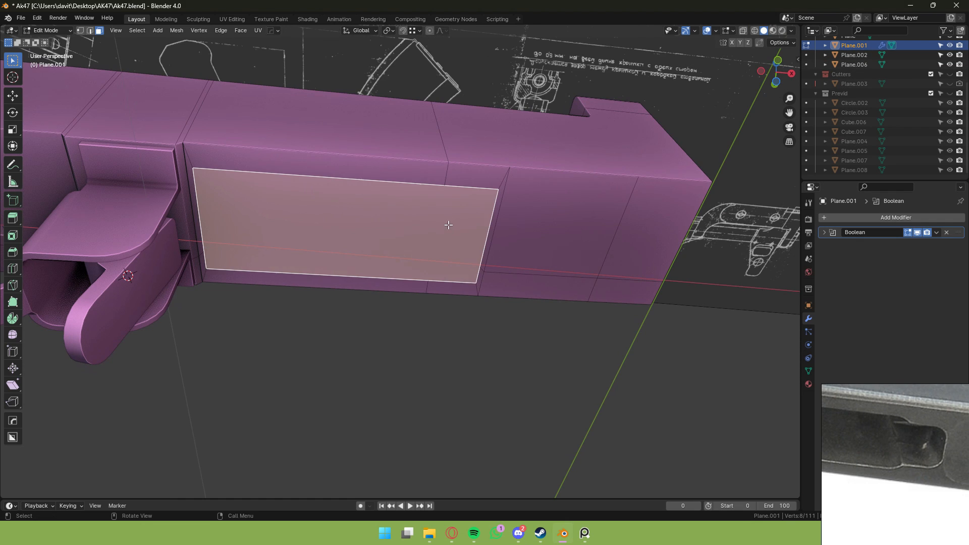
{"action": "key", "text": "1"}
{"action": "left_click", "coordinate": [477, 263]}
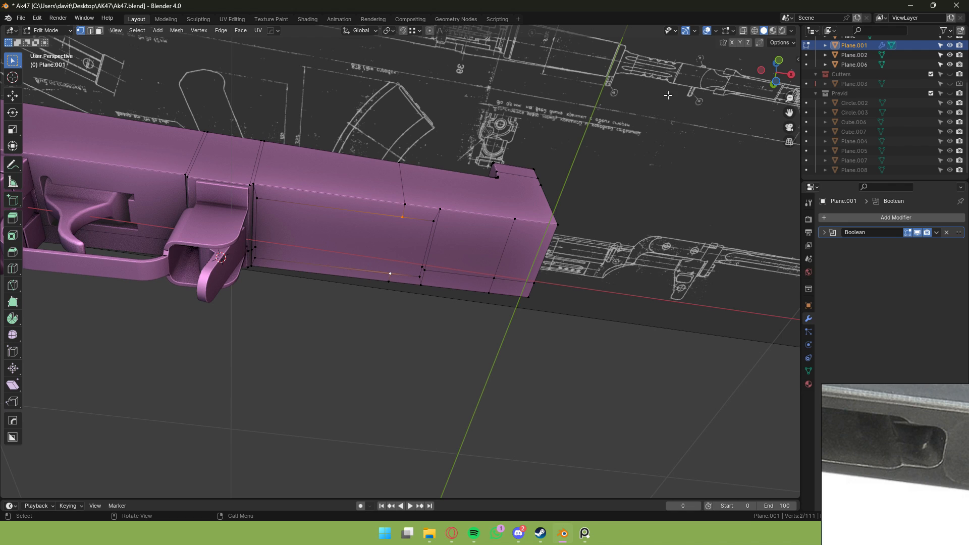
{"action": "left_click", "coordinate": [779, 59]}
{"action": "left_click", "coordinate": [755, 30]}
{"action": "key", "text": "g"}
{"action": "key", "text": "g"}
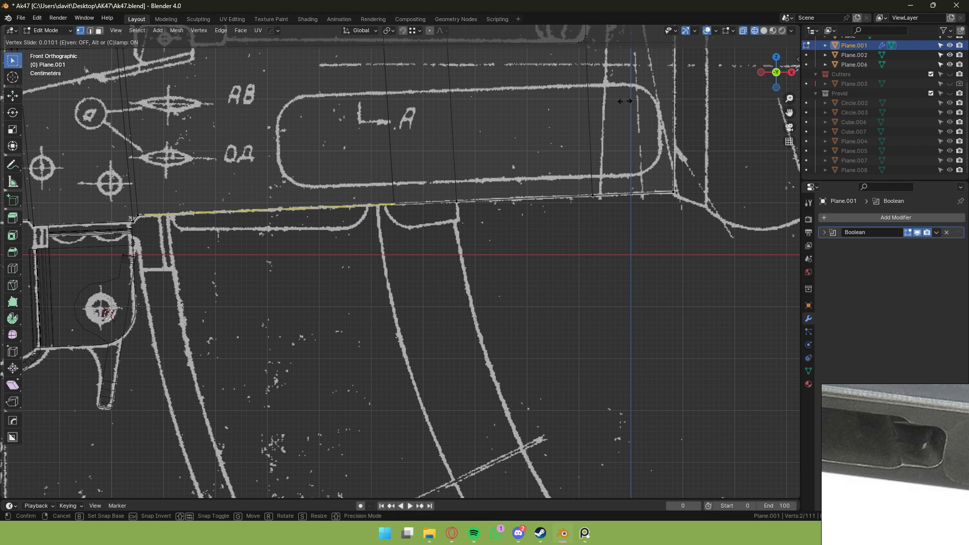
{"action": "left_click", "coordinate": [547, 120]}
Add a loop cut across the receiver's magazine section and slide it forward, close to the existing cross edge.
{"action": "key", "text": "3"}
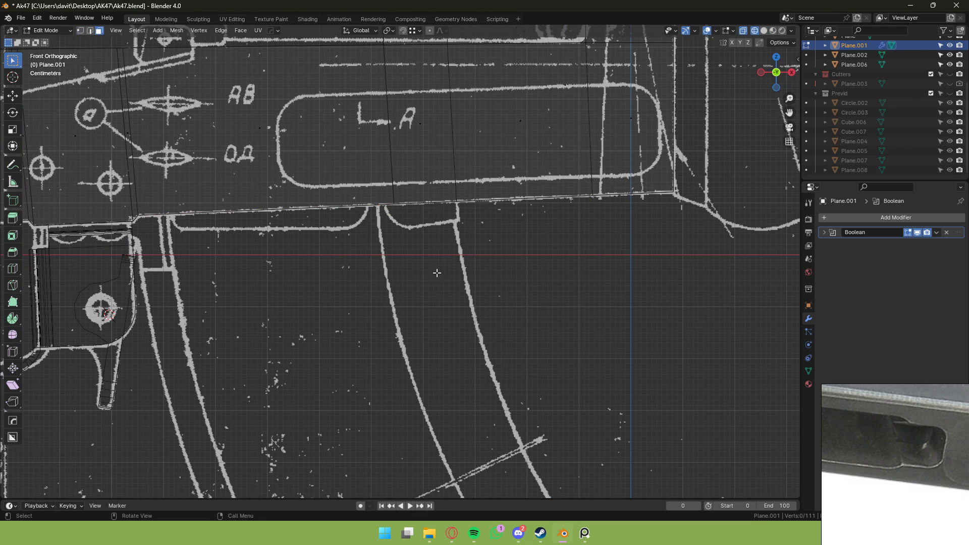
{"action": "middle_click_drag", "start_coordinate": [547, 121], "coordinate": [594, 86]}
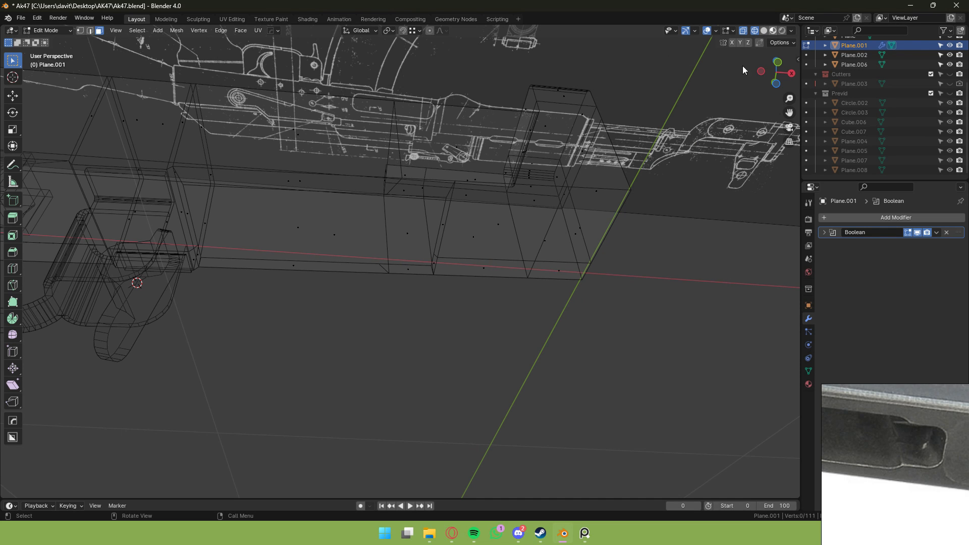
{"action": "left_click", "coordinate": [773, 30]}
{"action": "middle_click_drag", "start_coordinate": [438, 211], "coordinate": [450, 175]}
{"action": "left_click", "coordinate": [378, 182]}
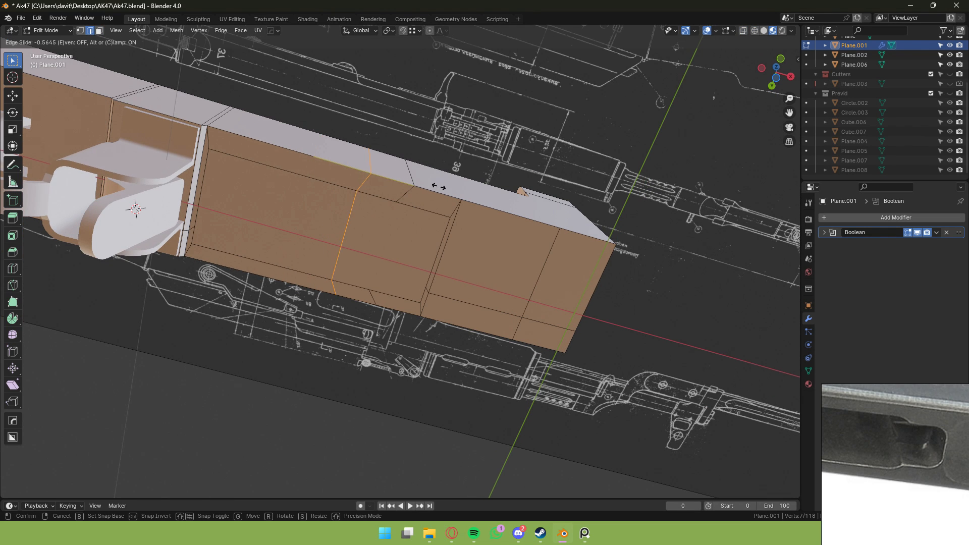
{"action": "left_click", "coordinate": [459, 200]}
Select the two side edges of the opening's front part and scale them along Y to narrow it.
{"action": "left_click", "coordinate": [427, 213]}
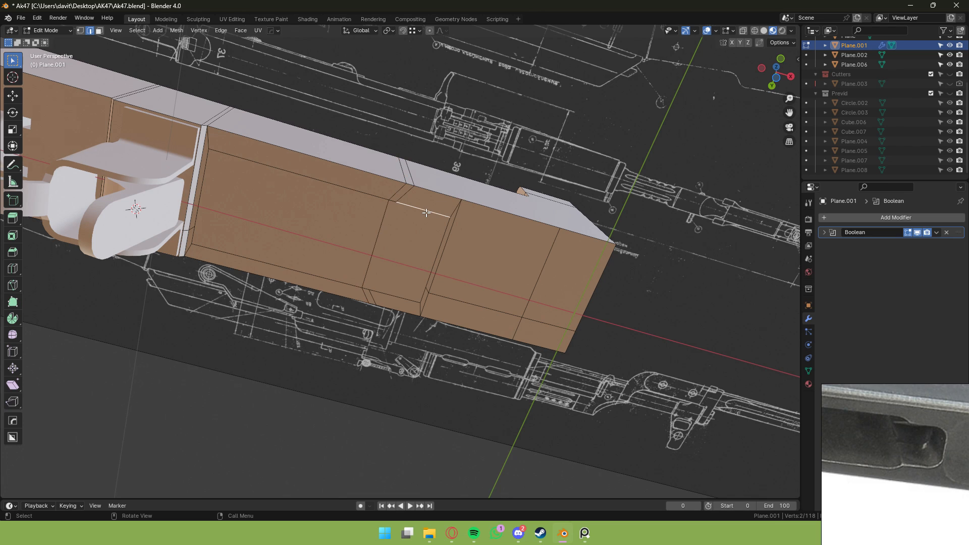
{"action": "left_click", "coordinate": [763, 31]}
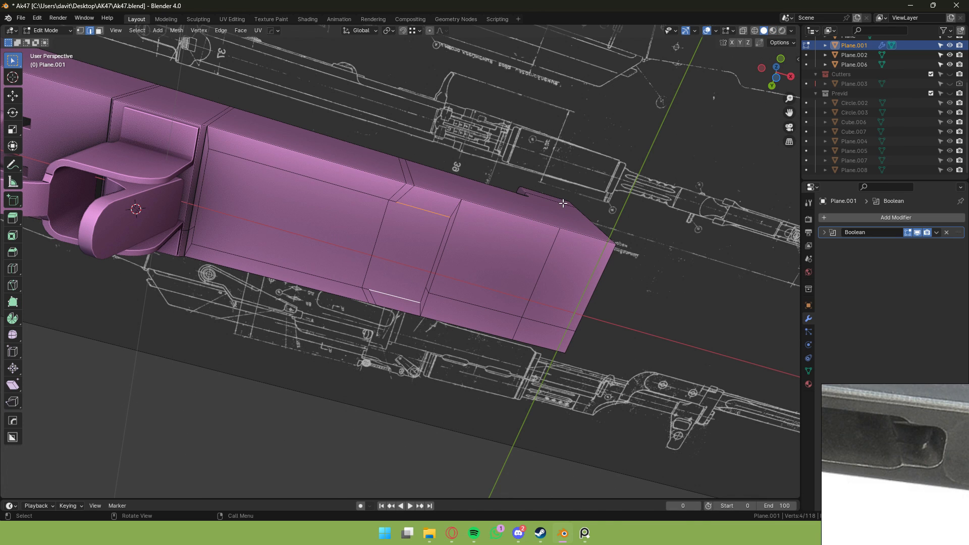
{"action": "key", "text": "s"}
{"action": "key", "text": "z"}
{"action": "key", "text": "z"}
{"action": "key", "text": "y"}
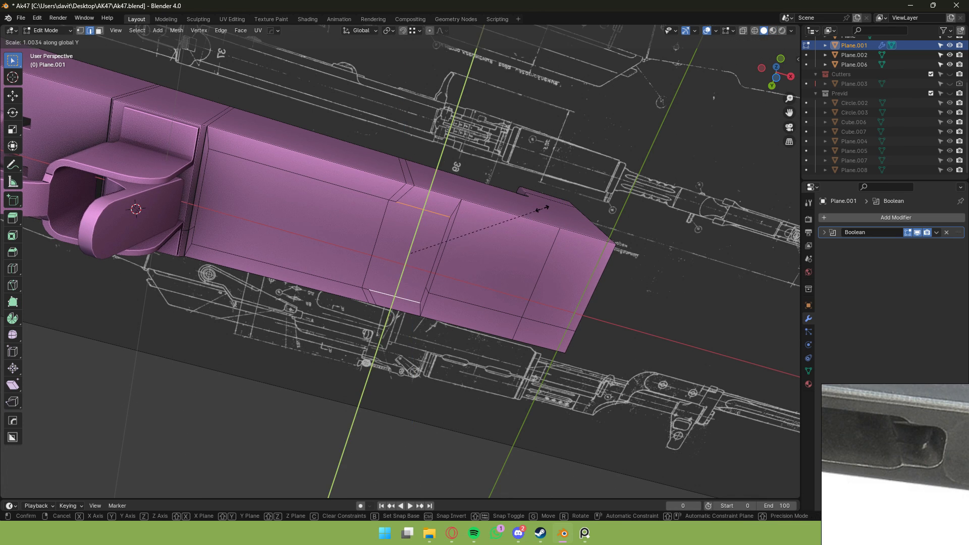
{"action": "left_click", "coordinate": [516, 217]}
{"action": "middle_click_drag", "start_coordinate": [516, 217], "coordinate": [472, 237]}
Try dissolving the extra geometry beside the opening's stepped section and undo the dissolve.
{"action": "key", "text": "3"}
{"action": "left_click", "coordinate": [379, 241]}
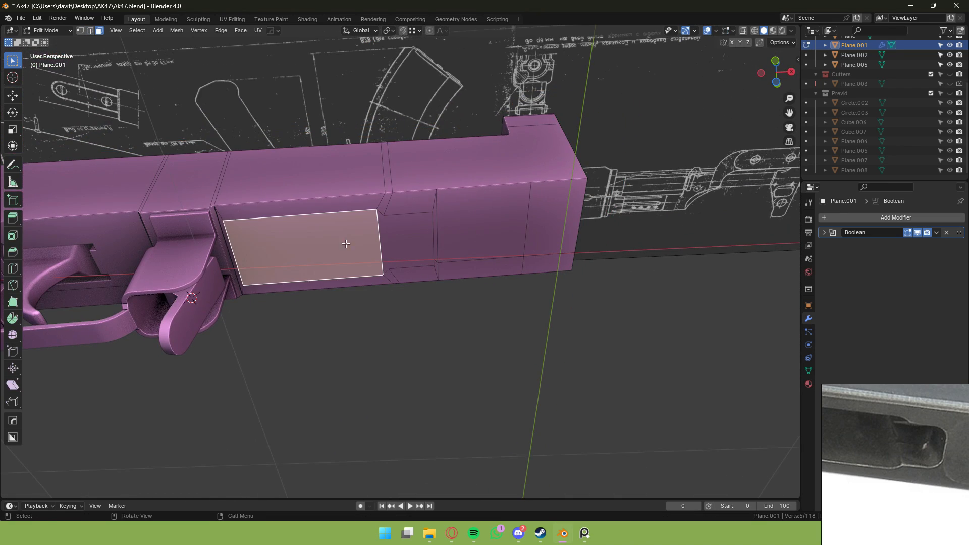
{"action": "left_click", "coordinate": [420, 217], "text": "shift"}
{"action": "middle_click_drag", "start_coordinate": [420, 217], "coordinate": [348, 199]}
{"action": "left_click", "coordinate": [430, 162]}
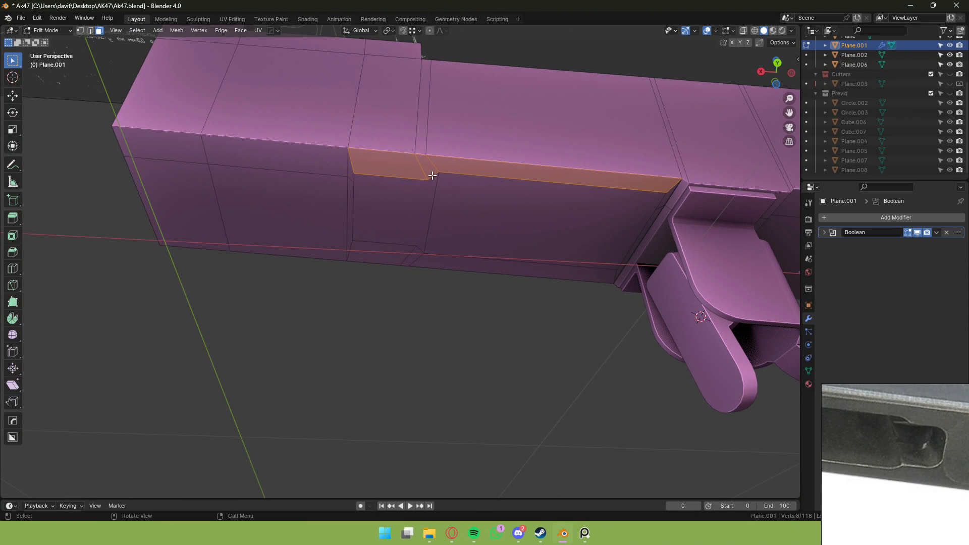
{"action": "left_click_drag", "start_coordinate": [407, 257], "coordinate": [429, 259]}
{"action": "left_click_drag", "start_coordinate": [387, 202], "coordinate": [450, 200]}
{"action": "scroll", "coordinate": [467, 198], "scroll_direction": "down", "scroll_amount": 1}
{"action": "scroll", "coordinate": [439, 190], "scroll_direction": "up", "scroll_amount": 3}
{"action": "middle_click_drag", "start_coordinate": [467, 199], "coordinate": [424, 234]}
{"action": "middle_click_drag", "start_coordinate": [382, 201], "coordinate": [500, 225]}
{"action": "key", "text": "ctrl+x"}
{"action": "key", "text": "ctrl+z"}
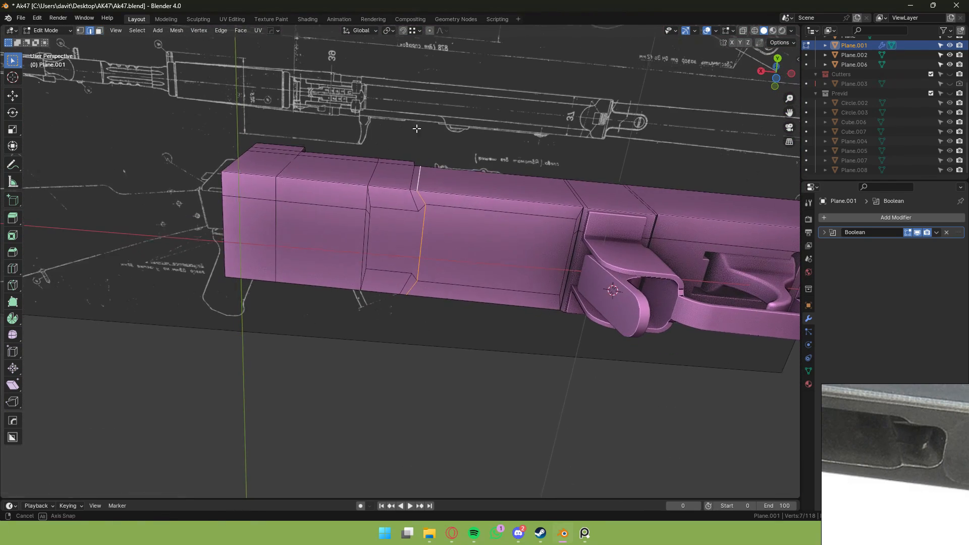
Select both underside faces of the magazine opening and scale them slightly narrower along Y.
{"action": "left_click", "coordinate": [471, 188]}
{"action": "left_click", "coordinate": [412, 232], "text": "shift"}
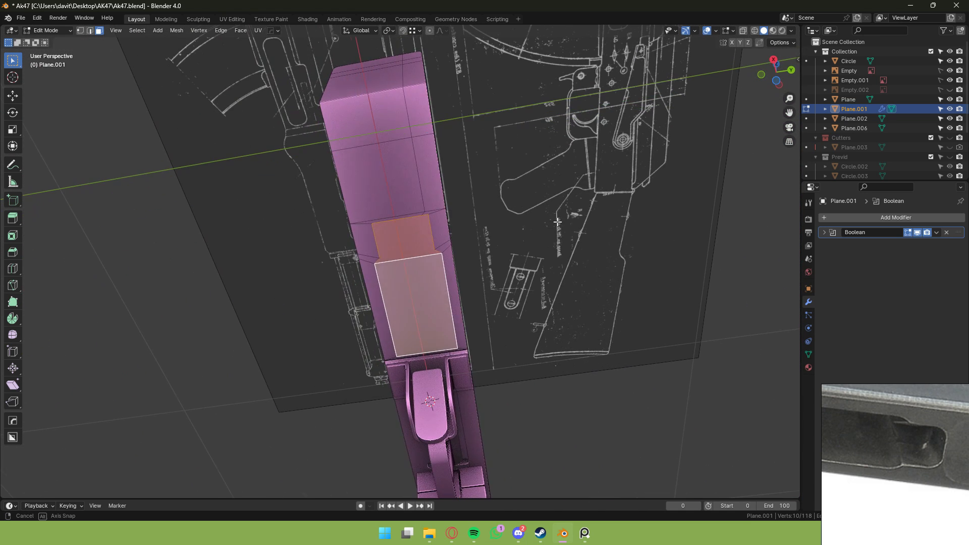
{"action": "key", "text": "1"}
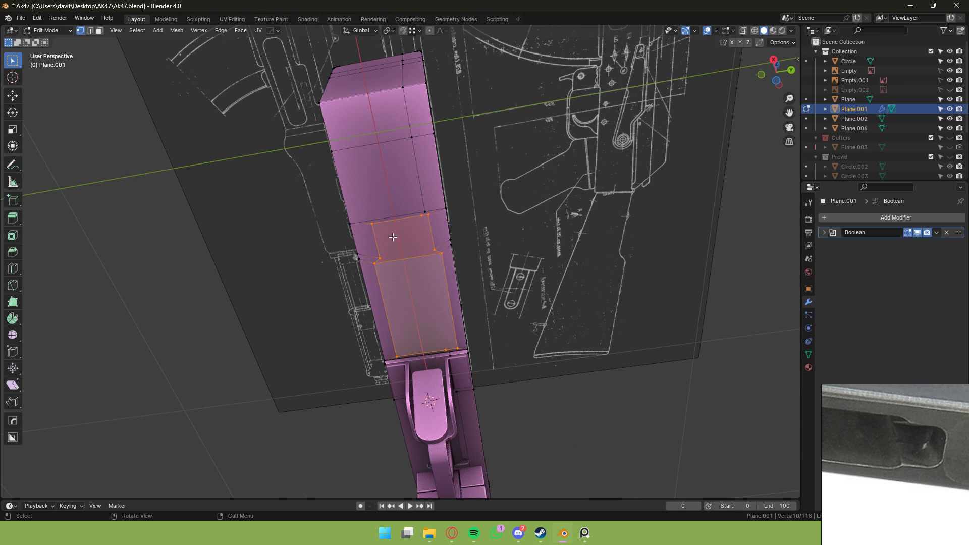
{"action": "scroll", "coordinate": [540, 207], "scroll_direction": "up", "scroll_amount": 1}
{"action": "key", "text": "s"}
{"action": "key", "text": "y"}
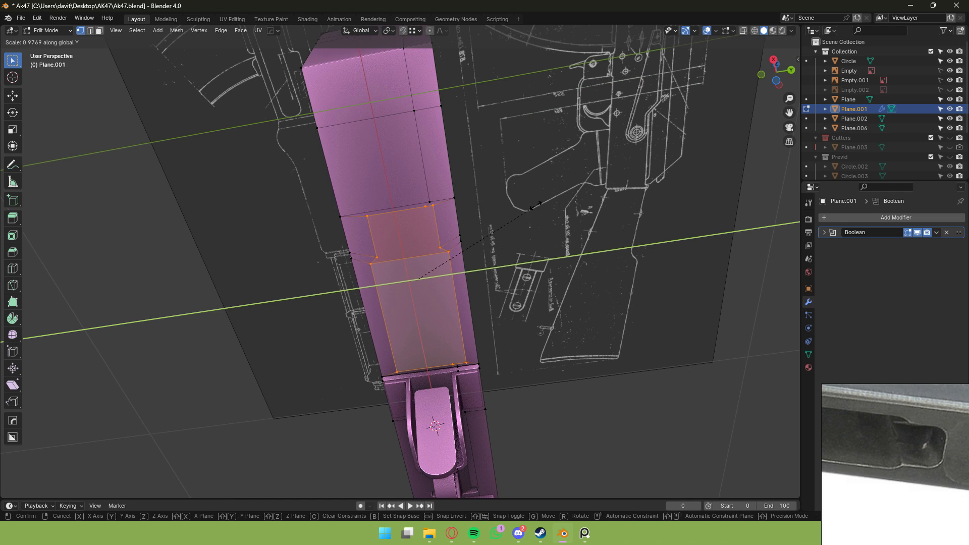
{"action": "left_click", "coordinate": [525, 210]}
{"action": "key", "text": "3"}
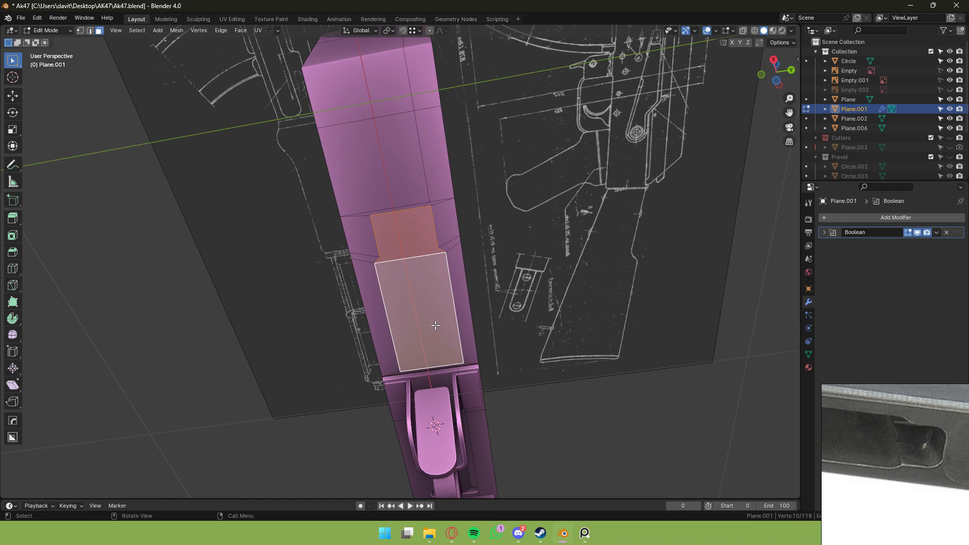
{"action": "left_click", "coordinate": [419, 244], "text": "shift"}
{"action": "key", "text": "x"}
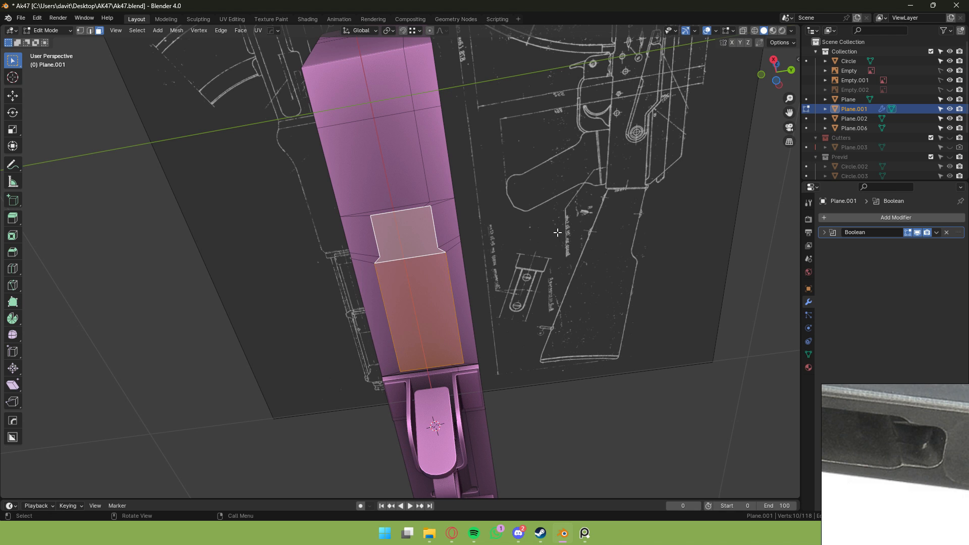
Dissolve the stray vertex on the edge just ahead of the magazine opening's narrow front part.
{"action": "key", "text": "1"}
{"action": "scroll", "coordinate": [441, 217], "scroll_direction": "up", "scroll_amount": 1}
{"action": "middle_click_drag", "start_coordinate": [555, 232], "coordinate": [444, 199]}
{"action": "key", "text": "alt+a"}
{"action": "key", "text": "3"}
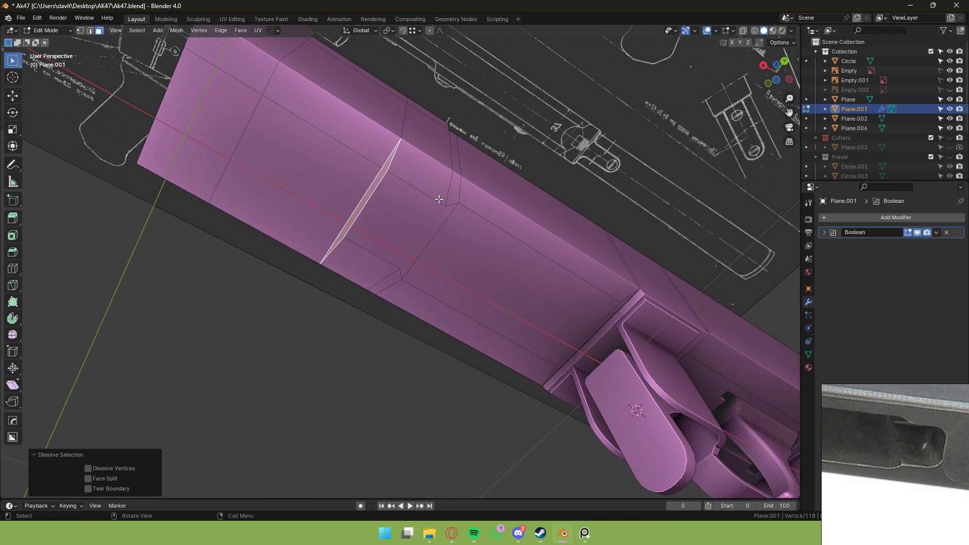
{"action": "key", "text": "1"}
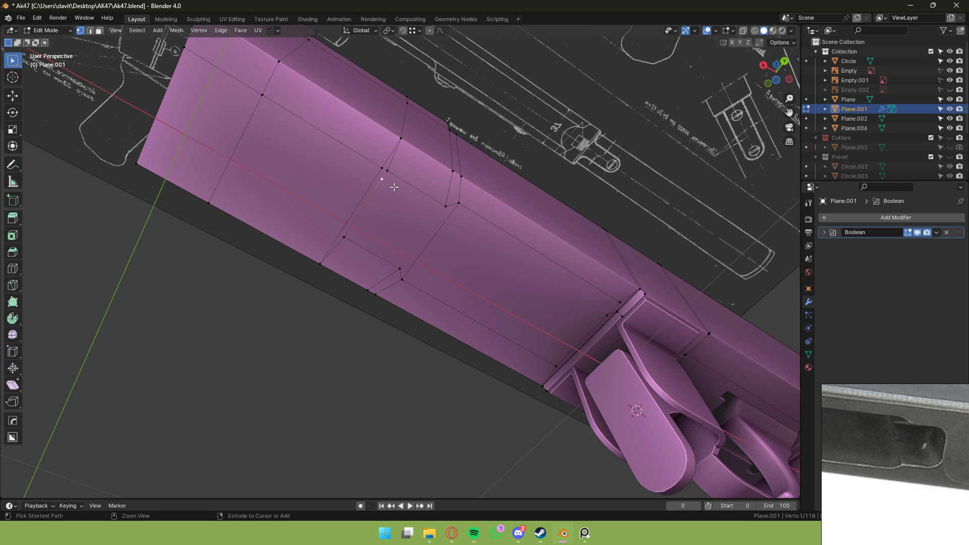
{"action": "key", "text": "ctrl+x"}
Dissolve the stray vertex on the opening's rear edge next to the magazine catch.
{"action": "middle_click_drag", "start_coordinate": [394, 187], "coordinate": [537, 228]}
{"action": "key", "text": "3"}
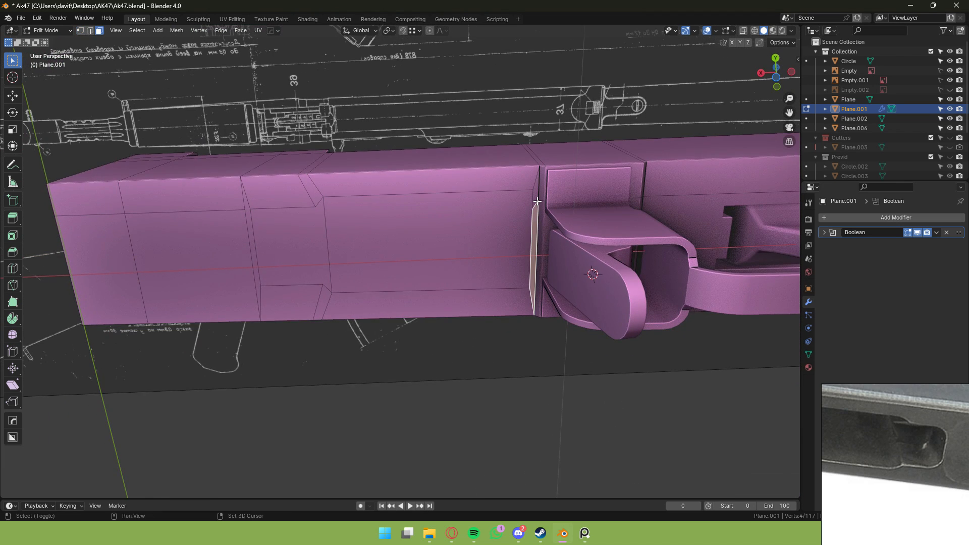
{"action": "left_click", "coordinate": [537, 199], "text": "shift"}
{"action": "key", "text": "1"}
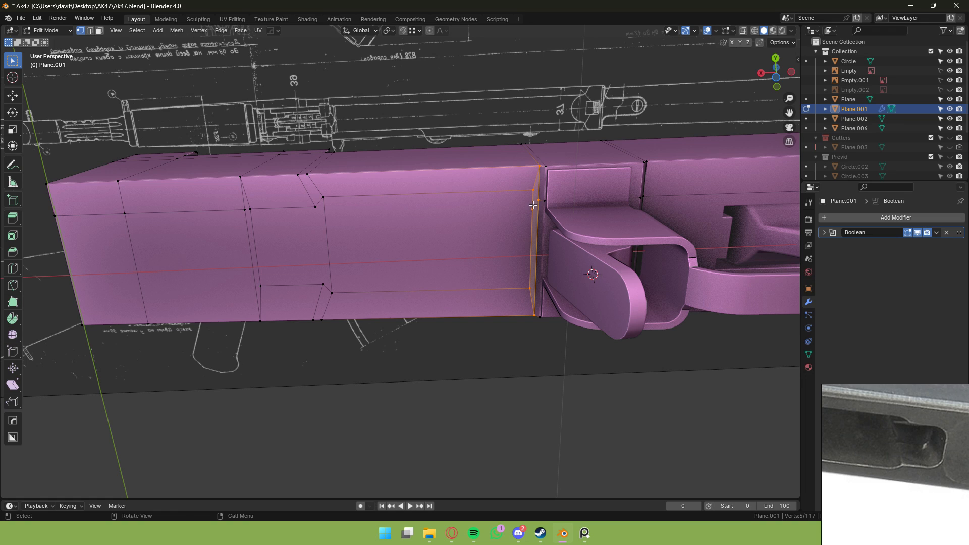
{"action": "left_click", "coordinate": [532, 209]}
{"action": "key", "text": "ctrl+x"}
Select the wide rear face and the narrow front face that form the magazine opening.
{"action": "key", "text": "3"}
{"action": "left_click_drag", "start_coordinate": [376, 244], "coordinate": [313, 250]}
{"action": "middle_click_drag", "start_coordinate": [316, 249], "coordinate": [366, 242]}
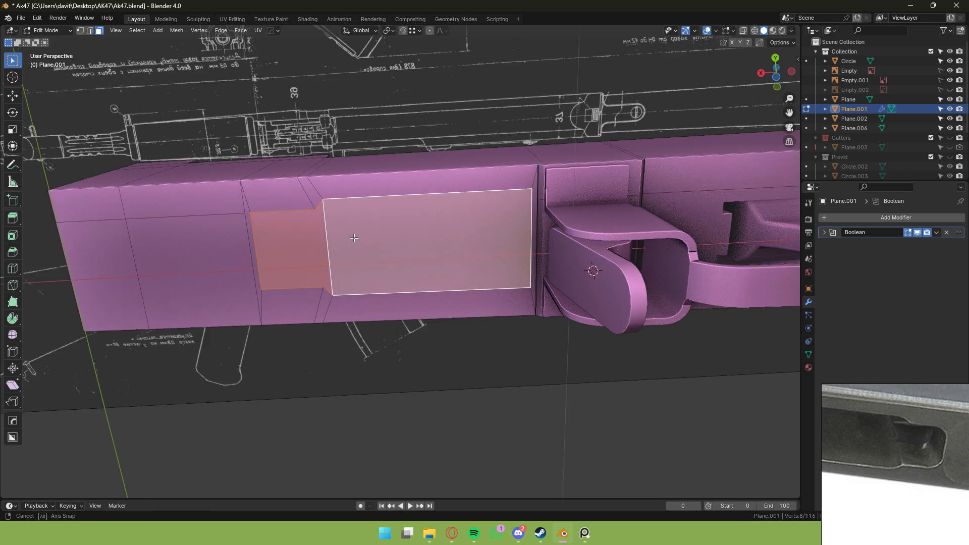
{"action": "scroll", "coordinate": [366, 242], "scroll_direction": "down", "scroll_amount": 3}
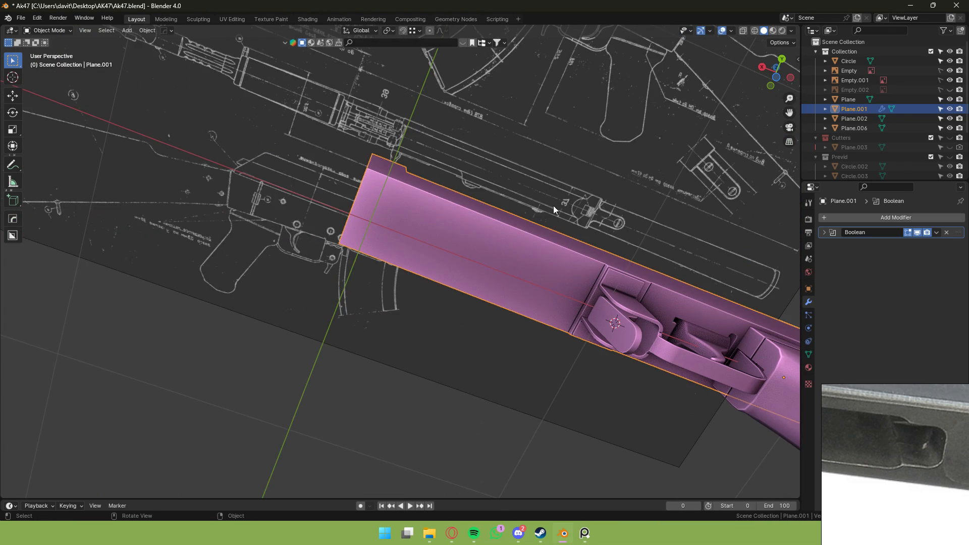
{"action": "key", "text": "Tab"}
{"action": "left_click", "coordinate": [528, 260]}
{"action": "left_click", "coordinate": [475, 255], "text": "shift"}
Examine the receiver's underside around the magazine opening in Object Mode and Edit Mode, keeping both opening faces selected.
{"action": "middle_click_drag", "start_coordinate": [477, 256], "coordinate": [474, 216]}
{"action": "scroll", "coordinate": [437, 253], "scroll_direction": "down", "scroll_amount": 3}
{"action": "scroll", "coordinate": [438, 253], "scroll_direction": "up", "scroll_amount": 5}
{"action": "key", "text": "Tab"}
{"action": "scroll", "coordinate": [399, 242], "scroll_direction": "up", "scroll_amount": 4}
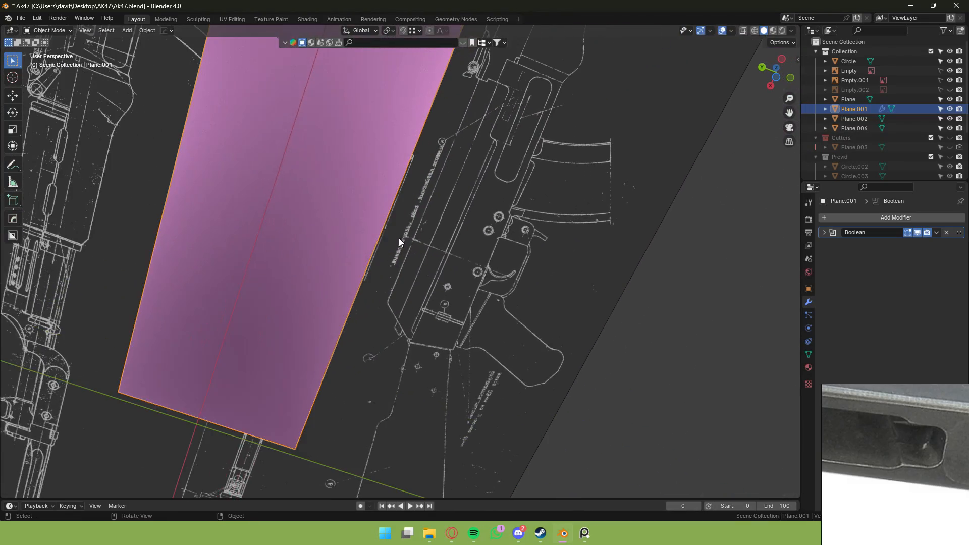
{"action": "key", "text": "Tab"}
{"action": "key", "text": "1"}
{"action": "left_click", "coordinate": [324, 223]}
{"action": "key", "text": "ctrl+z"}
{"action": "key", "text": "ctrl+z"}
{"action": "scroll", "coordinate": [324, 222], "scroll_direction": "down", "scroll_amount": 6}
{"action": "middle_click_drag", "start_coordinate": [325, 223], "coordinate": [493, 242]}
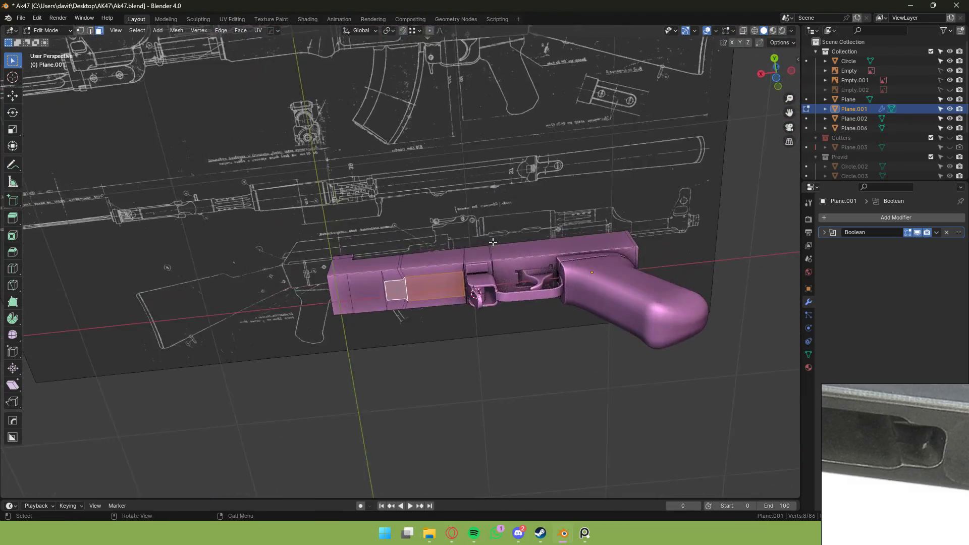
Scale the selected faces on the receiver's underside by about 1.104 along Y to widen the magazine opening.
{"action": "scroll", "coordinate": [493, 243], "scroll_direction": "up", "scroll_amount": 4}
{"action": "key", "text": "s"}
{"action": "key", "text": "y"}
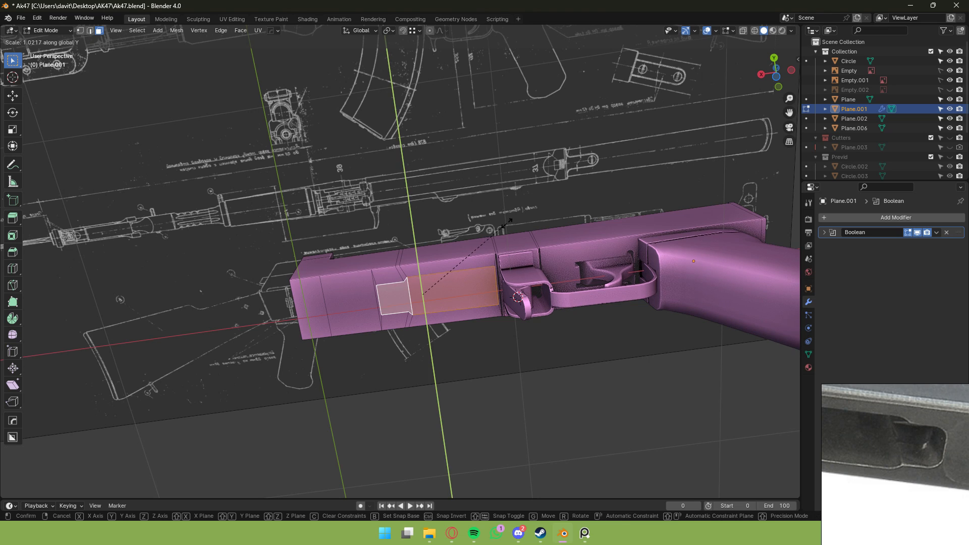
{"action": "left_click", "coordinate": [520, 223]}
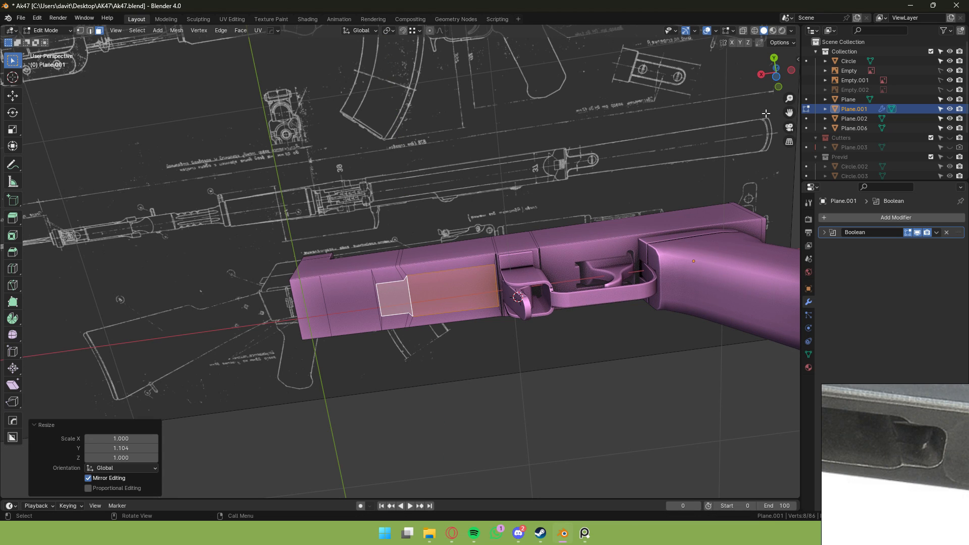
Extrude the selected underside faces about 0.26 m up into the receiver to form the magazine well.
{"action": "left_click", "coordinate": [775, 57]}
{"action": "key", "text": "e"}
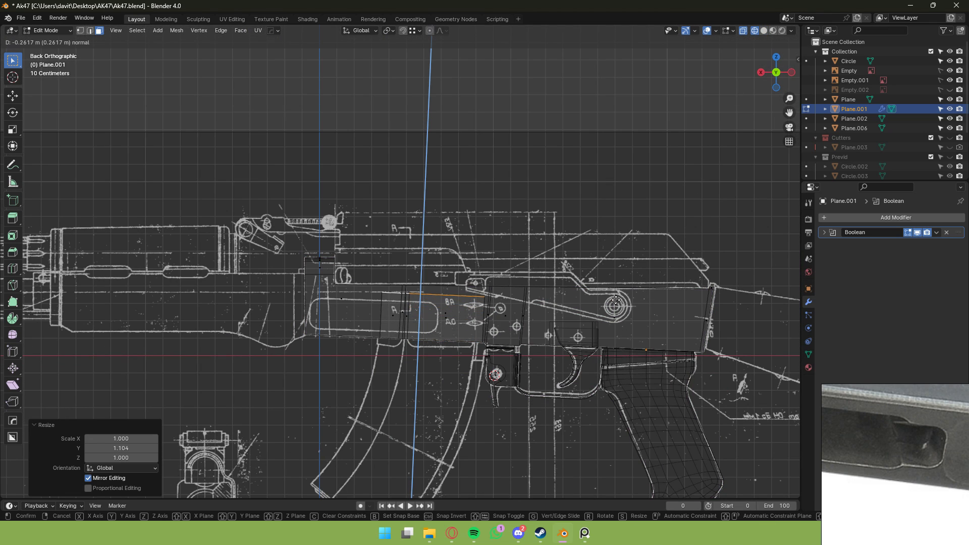
{"action": "left_click", "coordinate": [616, 298]}
{"action": "key", "text": "Tab"}
{"action": "middle_click_drag", "start_coordinate": [594, 264], "coordinate": [637, 222]}
{"action": "left_click", "coordinate": [764, 30]}
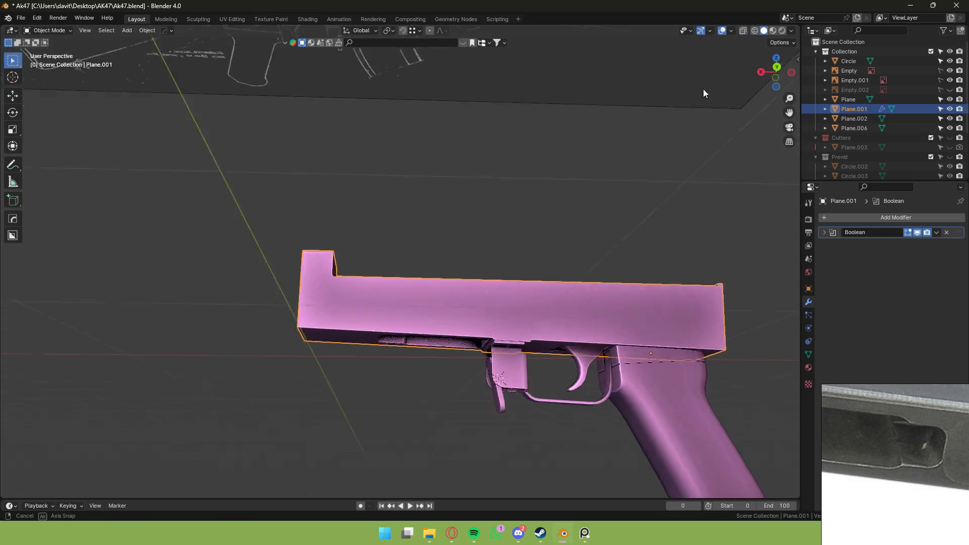
Select the edge loop around the magazine opening on the receiver's underside.
{"action": "key", "text": "Tab"}
{"action": "mouse_move", "coordinate": [704, 88]}
{"action": "middle_mouse_down"}
{"action": "mouse_move", "coordinate": [545, 117]}
{"action": "mouse_move", "coordinate": [493, 178]}
{"action": "mouse_move", "coordinate": [517, 165]}
{"action": "mouse_move", "coordinate": [423, 251]}
{"action": "mouse_move", "coordinate": [424, 268]}
{"action": "mouse_move", "coordinate": [470, 261]}
{"action": "mouse_move", "coordinate": [434, 260]}
{"action": "mouse_move", "coordinate": [422, 278]}
{"action": "mouse_move", "coordinate": [434, 281]}
{"action": "middle_mouse_up"}
{"action": "scroll", "coordinate": [425, 270], "scroll_direction": "up", "scroll_amount": 5}
{"action": "scroll", "coordinate": [407, 271], "scroll_direction": "down", "scroll_amount": 4}
{"action": "key", "text": "ctrl+KP_Add"}
{"action": "key", "text": "ctrl+KP_Add"}
{"action": "key", "text": "2"}
{"action": "left_click", "coordinate": [443, 281], "text": "alt"}
{"action": "scroll", "coordinate": [445, 286], "scroll_direction": "up", "scroll_amount": 5}
Try merging all the receiver's vertices by distance, and undo back to the selected opening loop.
{"action": "key", "text": "a"}
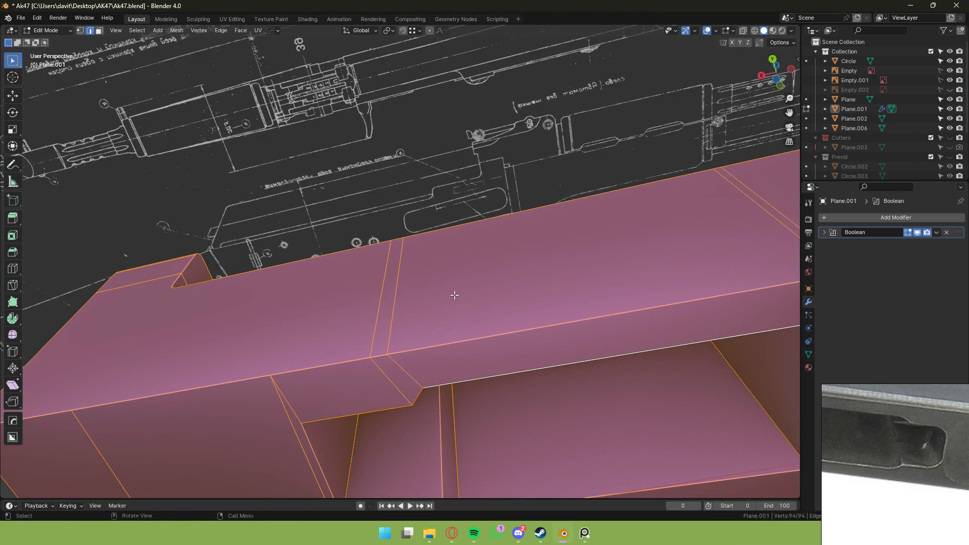
{"action": "key", "text": "m"}
{"action": "left_click", "coordinate": [457, 296]}
{"action": "key", "text": "ctrl+z"}
{"action": "key", "text": "ctrl+z"}
{"action": "scroll", "coordinate": [452, 302], "scroll_direction": "down", "scroll_amount": 4}
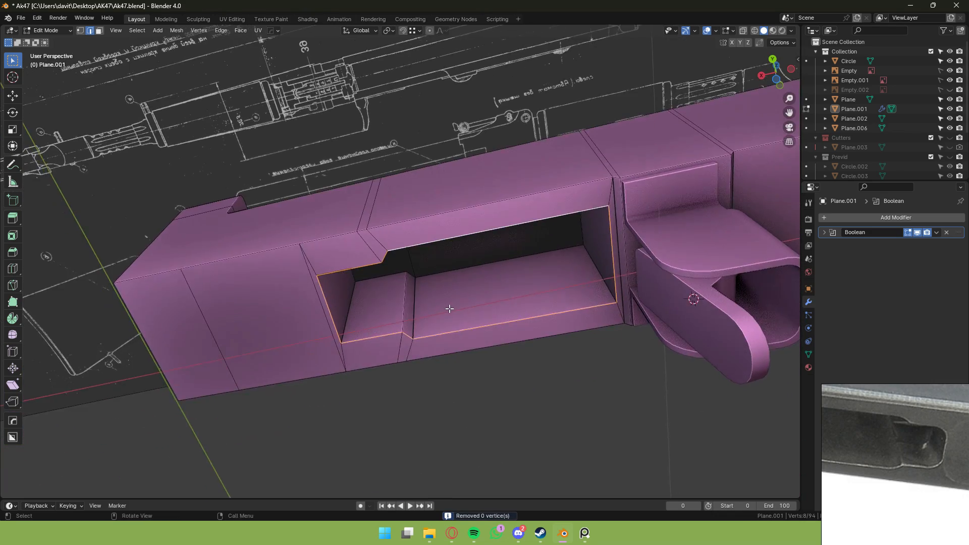
Duplicate the opening's edge loop in place, separate it into its own object and select that object.
{"action": "middle_click_drag", "start_coordinate": [449, 308], "coordinate": [515, 259]}
{"action": "left_click", "coordinate": [772, 61]}
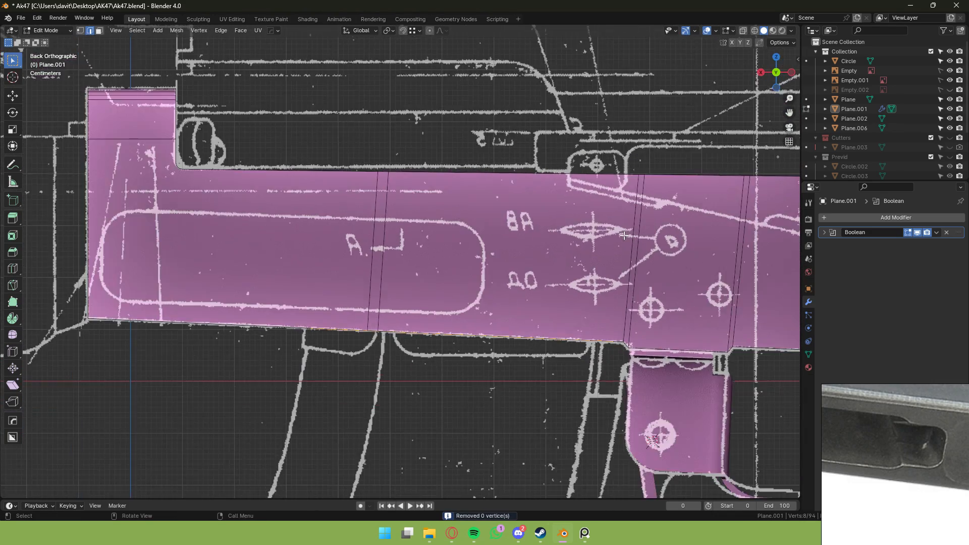
{"action": "middle_click_drag", "start_coordinate": [624, 235], "coordinate": [637, 146]}
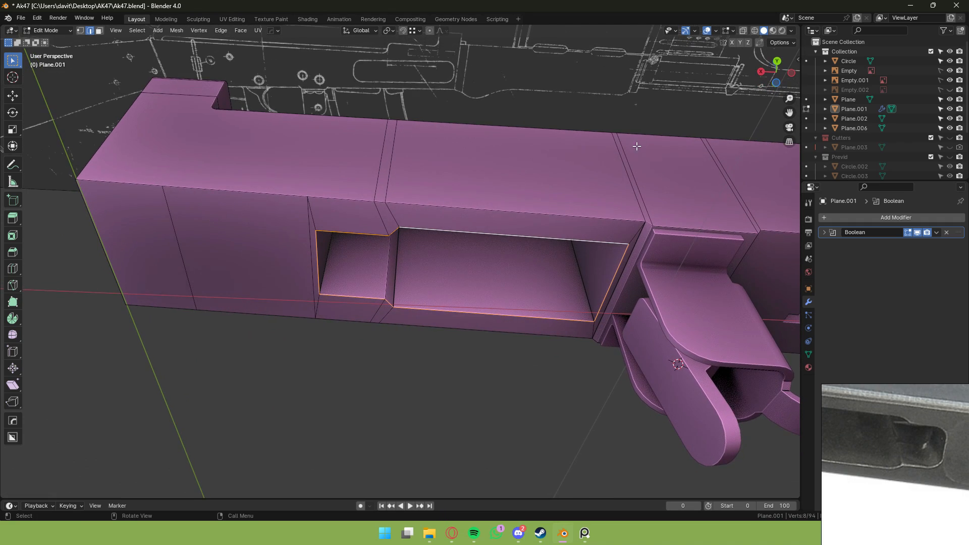
{"action": "middle_click_drag", "start_coordinate": [526, 249], "coordinate": [584, 260]}
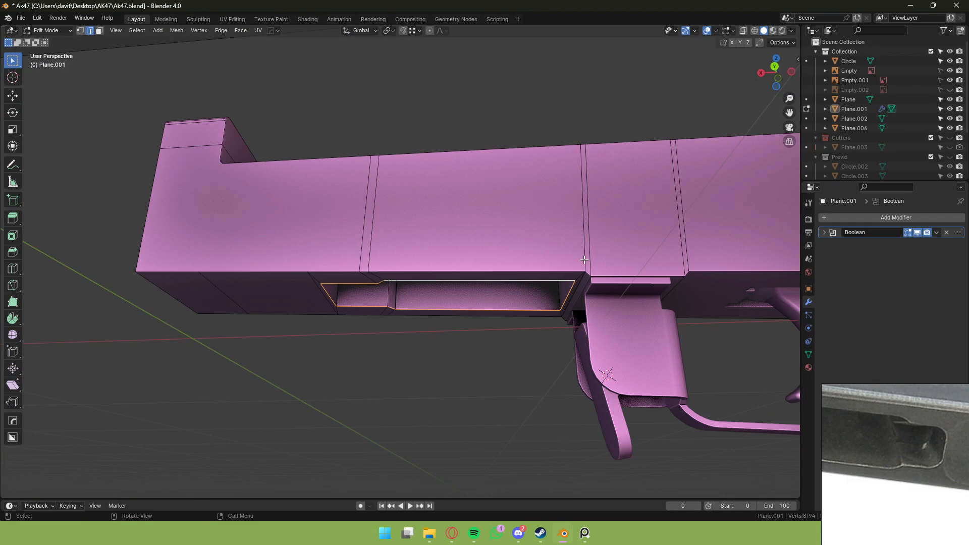
{"action": "key", "text": "shift+d"}
{"action": "right_click", "coordinate": [536, 261]}
{"action": "key", "text": "p"}
{"action": "left_click", "coordinate": [544, 265]}
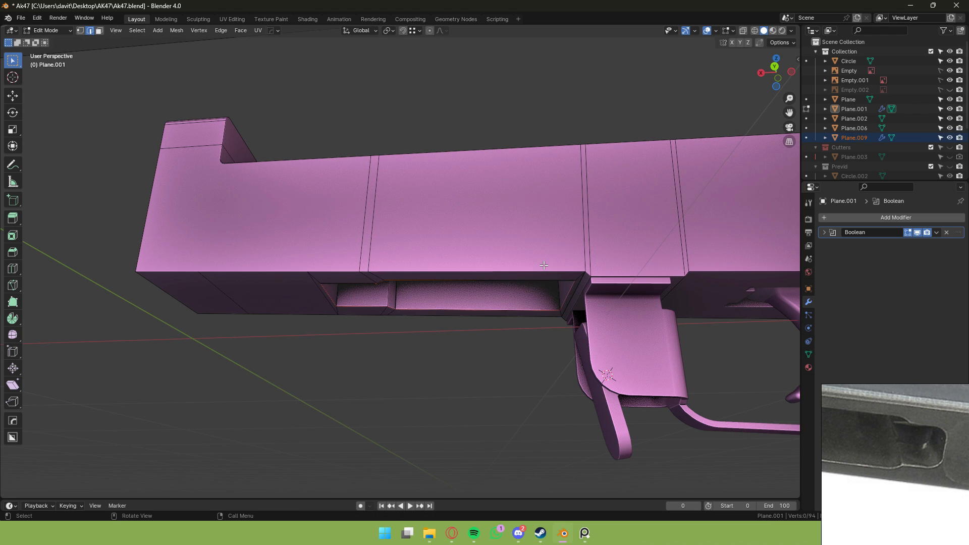
{"action": "middle_click_drag", "start_coordinate": [543, 266], "coordinate": [483, 250]}
{"action": "key", "text": "Tab"}
{"action": "left_click", "coordinate": [480, 279]}
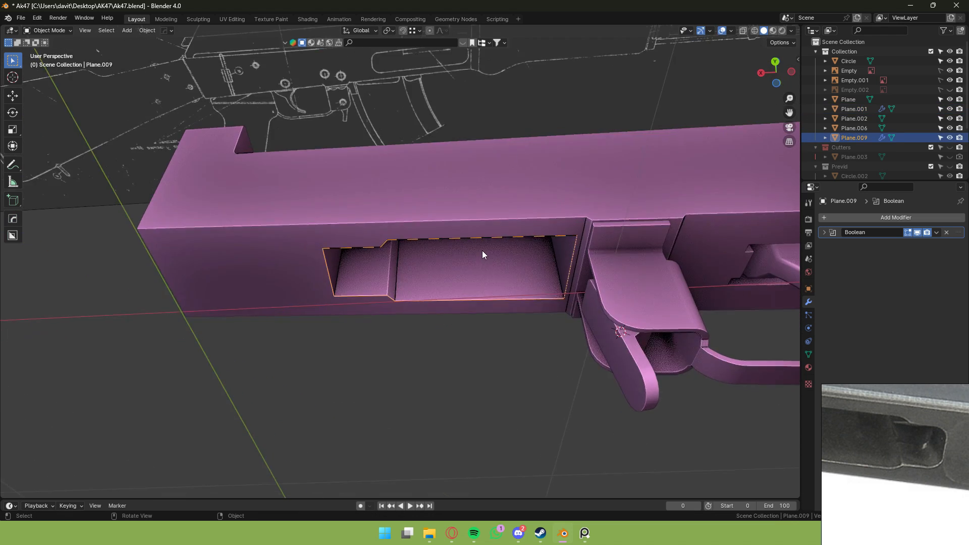
Spin the separated loop around the Y axis in 12 steps to sweep the curved magazine body in front view.
{"action": "key", "text": "Tab"}
{"action": "scroll", "coordinate": [482, 250], "scroll_direction": "up", "scroll_amount": 2}
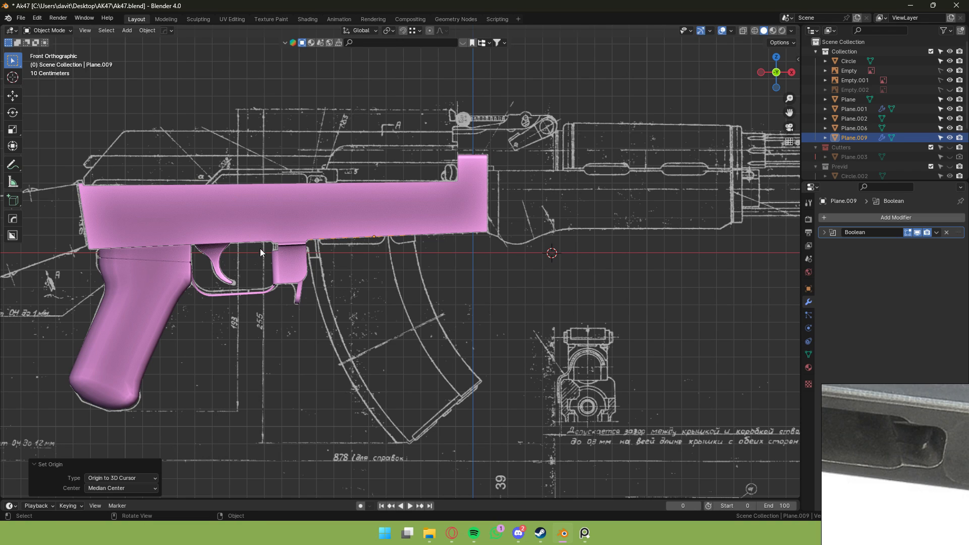
{"action": "key", "text": "Tab"}
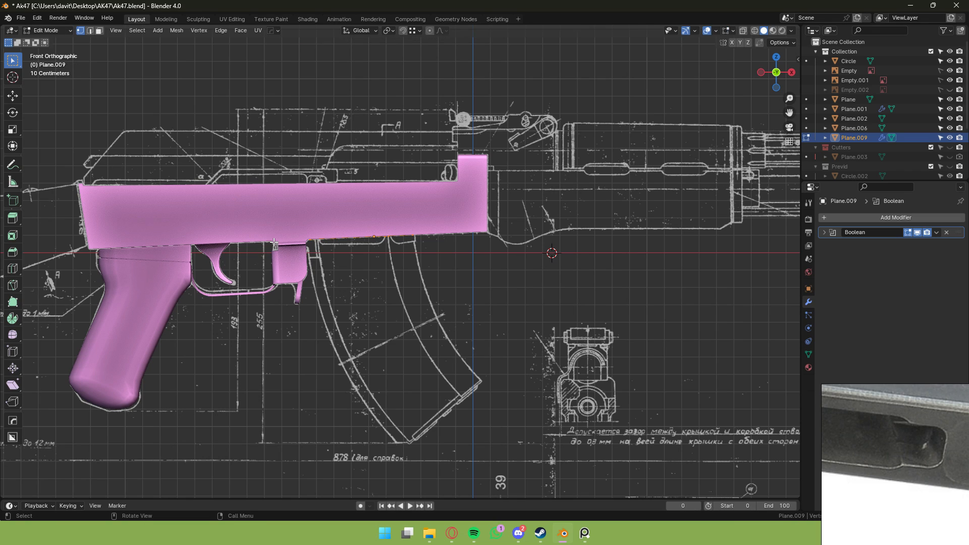
{"action": "left_click", "coordinate": [13, 318]}
{"action": "left_click_drag", "start_coordinate": [620, 200], "coordinate": [497, 191]}
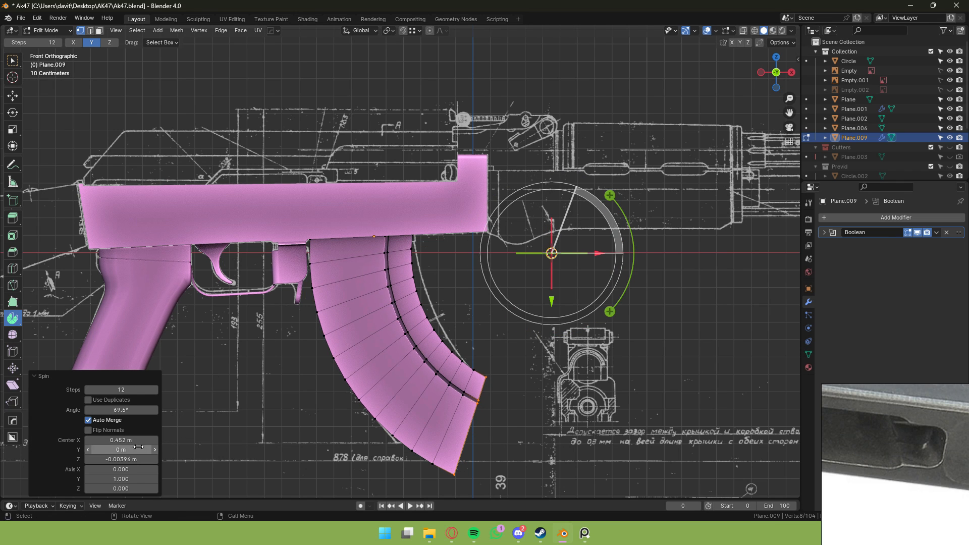
Set the spin angle to 61.2° and its centre to X 0.812 m, Z 0.156 m to follow the blueprint magazine.
{"action": "left_click_drag", "start_coordinate": [138, 441], "coordinate": [119, 442]}
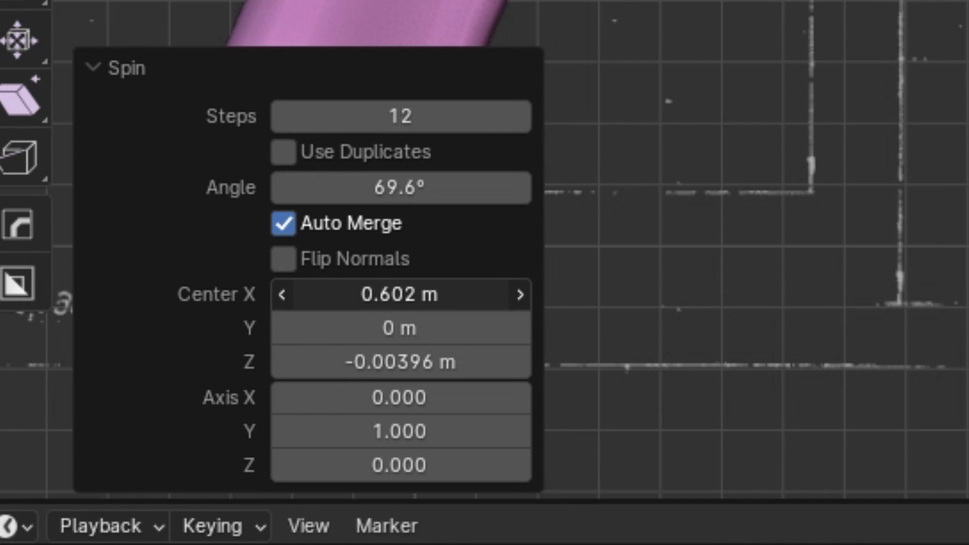
{"action": "left_click_drag", "start_coordinate": [495, 295], "coordinate": [417, 295]}
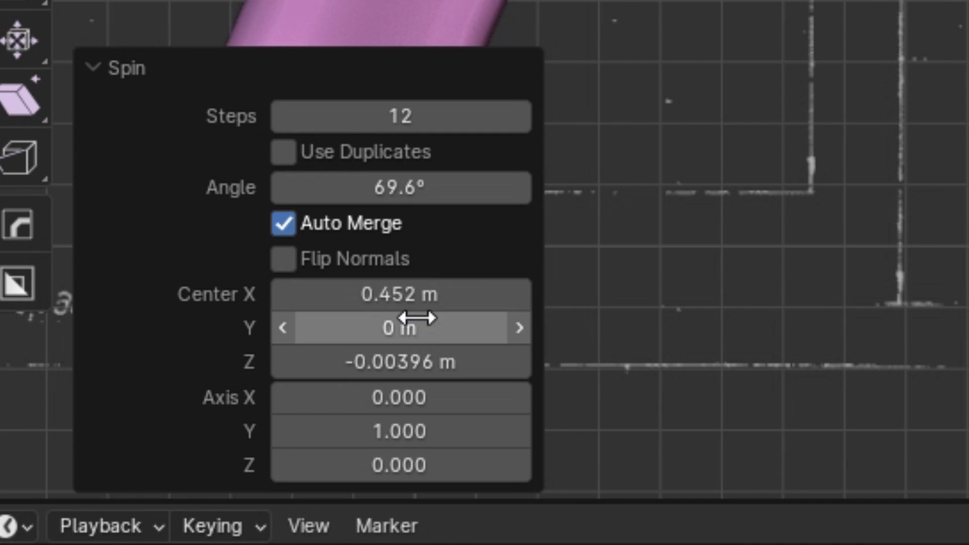
{"action": "left_click_drag", "start_coordinate": [417, 362], "coordinate": [417, 362]}
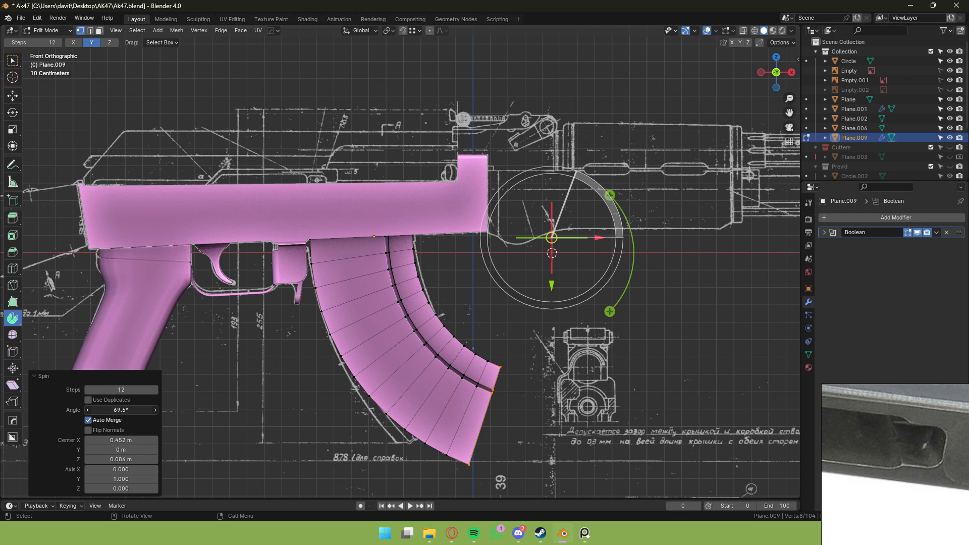
{"action": "left_click_drag", "start_coordinate": [133, 410], "coordinate": [103, 410]}
{"action": "right_click", "coordinate": [134, 410]}
{"action": "scroll", "coordinate": [210, 419], "scroll_direction": "down", "scroll_amount": 6}
{"action": "scroll", "coordinate": [210, 419], "scroll_direction": "up", "scroll_amount": 2}
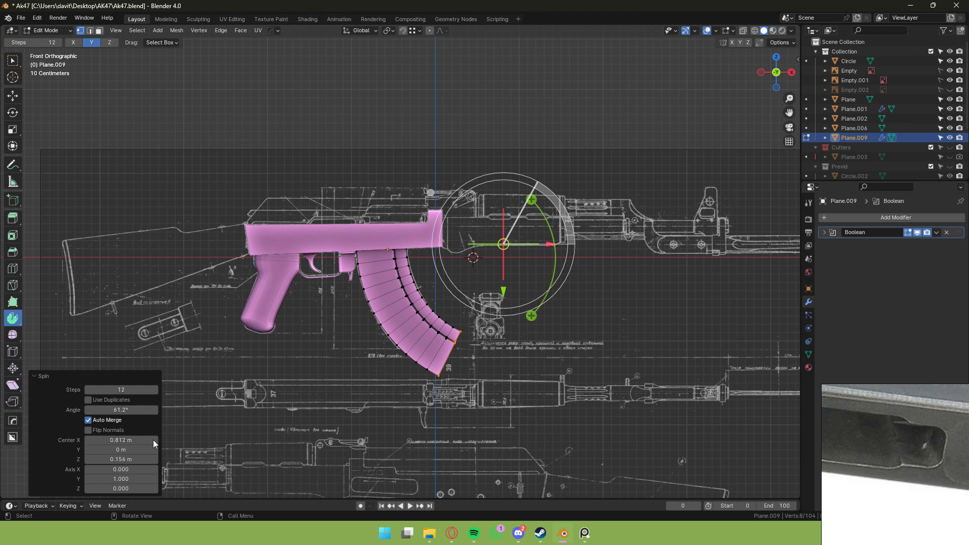
Fill the open edge loop at the magazine's lower end with a face and return to object mode.
{"action": "left_click", "coordinate": [454, 348], "text": "alt"}
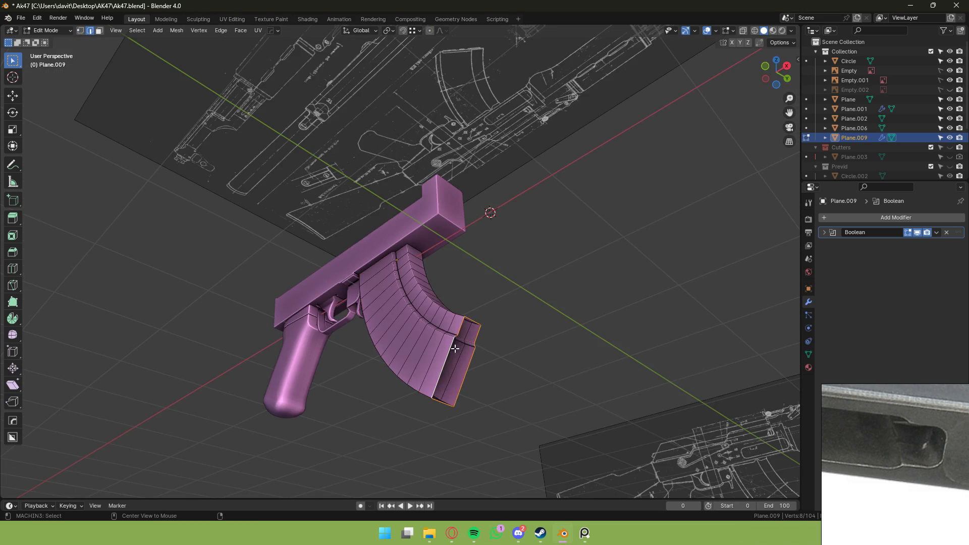
{"action": "middle_click_drag", "start_coordinate": [455, 348], "coordinate": [653, 184]}
{"action": "key", "text": "f"}
{"action": "key", "text": "Tab"}
{"action": "key", "text": "Tab"}
{"action": "key", "text": "Tab"}
{"action": "key", "text": "KP_Divide"}
{"action": "key", "text": "KP_Divide"}
{"action": "scroll", "coordinate": [554, 311], "scroll_direction": "up", "scroll_amount": 3}
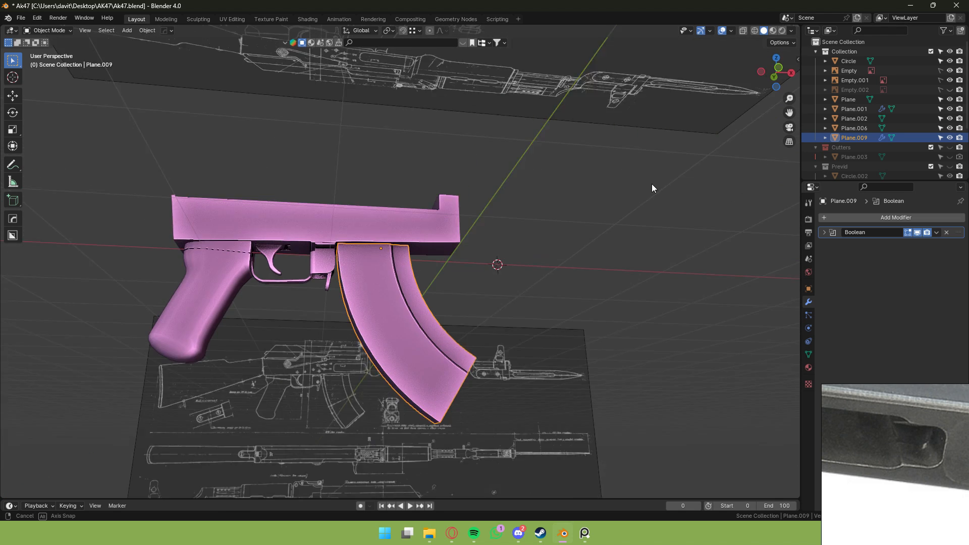
Add a lengthwise loop cut on the magazine's side, slid close to its rear edge.
{"action": "scroll", "coordinate": [540, 226], "scroll_direction": "up", "scroll_amount": 4}
{"action": "key", "text": "Tab"}
{"action": "key", "text": "ctrl+r"}
{"action": "left_click", "coordinate": [339, 222]}
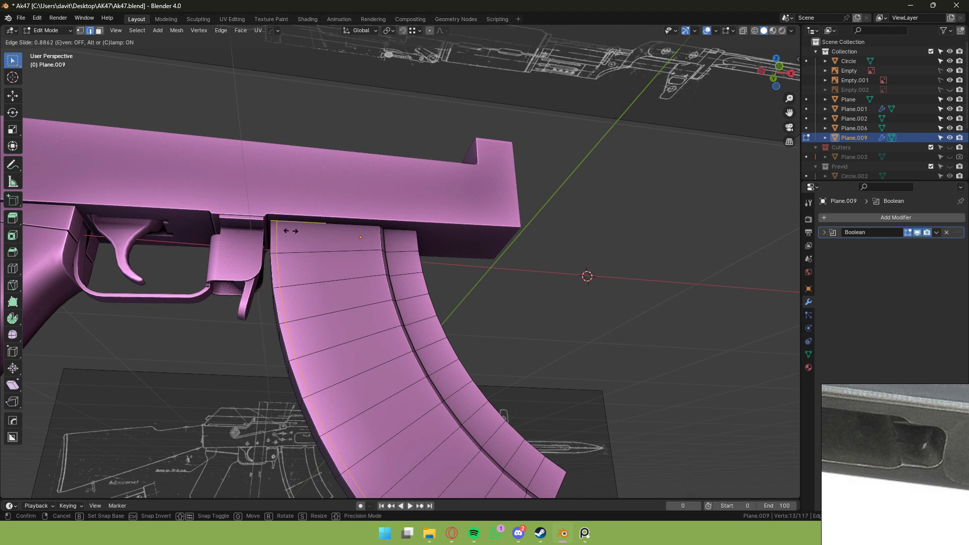
{"action": "left_click", "coordinate": [356, 231]}
Add the magazine's rear corner edge loop to the selection so the narrow strip beside the cut is selected.
{"action": "left_click", "coordinate": [783, 70]}
{"action": "key", "text": "shift+z"}
{"action": "left_click", "coordinate": [280, 232], "text": "alt+shift"}
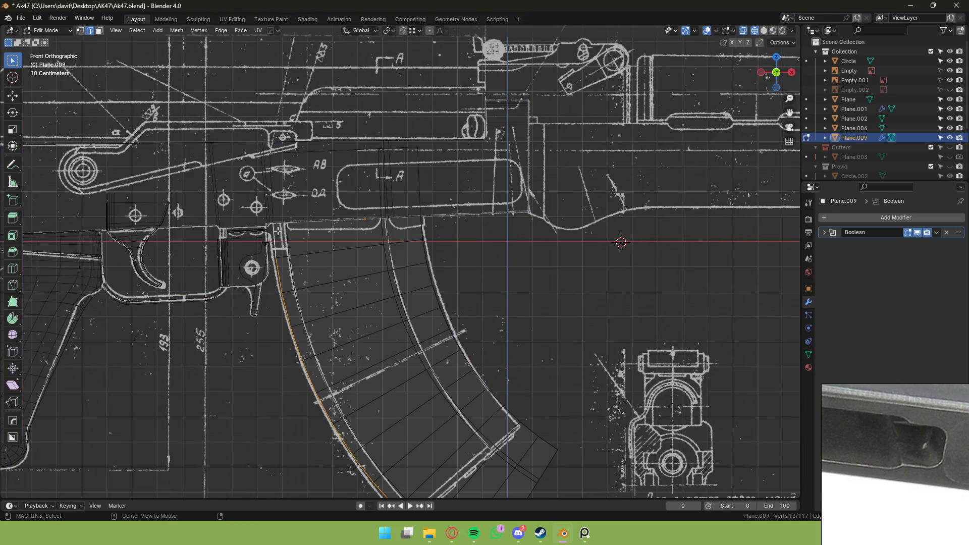
{"action": "key", "text": "1"}
{"action": "middle_click_drag", "start_coordinate": [283, 232], "coordinate": [363, 222]}
{"action": "scroll", "coordinate": [364, 221], "scroll_direction": "down", "scroll_amount": 2}
{"action": "left_click", "coordinate": [764, 30]}
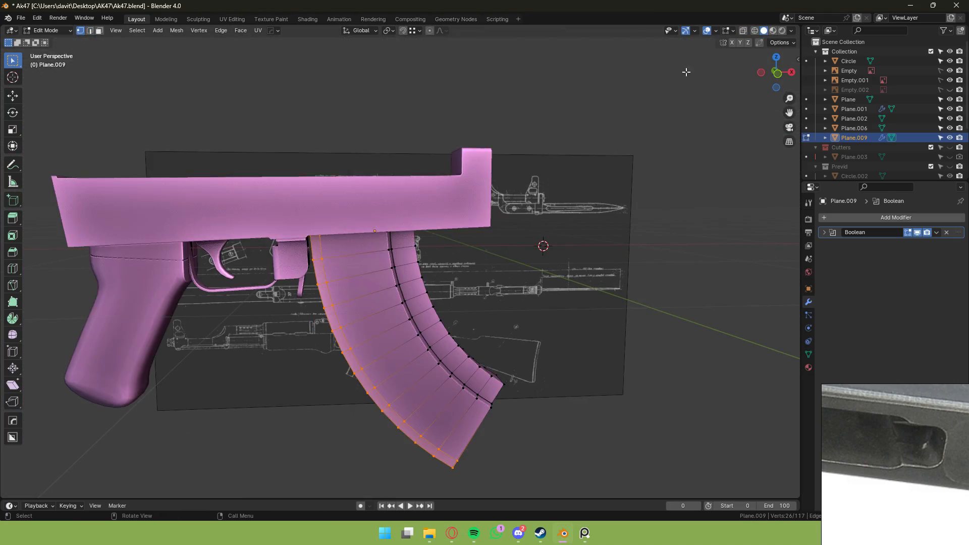
Recess the selected rear strip about 0.024 m into the magazine with Extrude Manifold.
{"action": "mouse_move", "coordinate": [483, 179]}
{"action": "middle_mouse_down"}
{"action": "mouse_move", "coordinate": [565, 121]}
{"action": "mouse_move", "coordinate": [599, 111]}
{"action": "mouse_move", "coordinate": [512, 156]}
{"action": "mouse_move", "coordinate": [515, 212]}
{"action": "middle_mouse_up"}
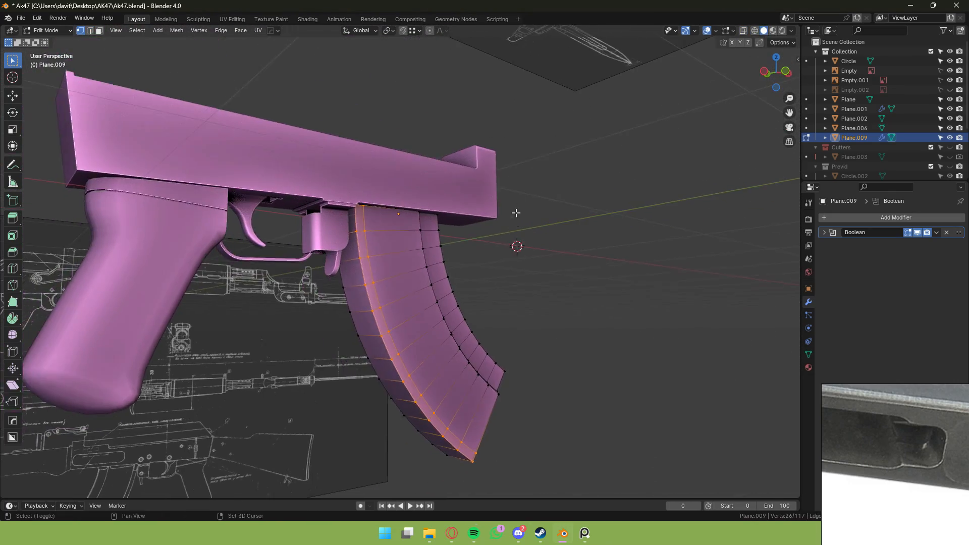
{"action": "scroll", "coordinate": [516, 227], "scroll_direction": "up", "scroll_amount": 3}
{"action": "middle_click_drag", "start_coordinate": [534, 353], "coordinate": [541, 376]}
{"action": "scroll", "coordinate": [544, 328], "scroll_direction": "up", "scroll_amount": 1}
{"action": "key", "text": "alt+e"}
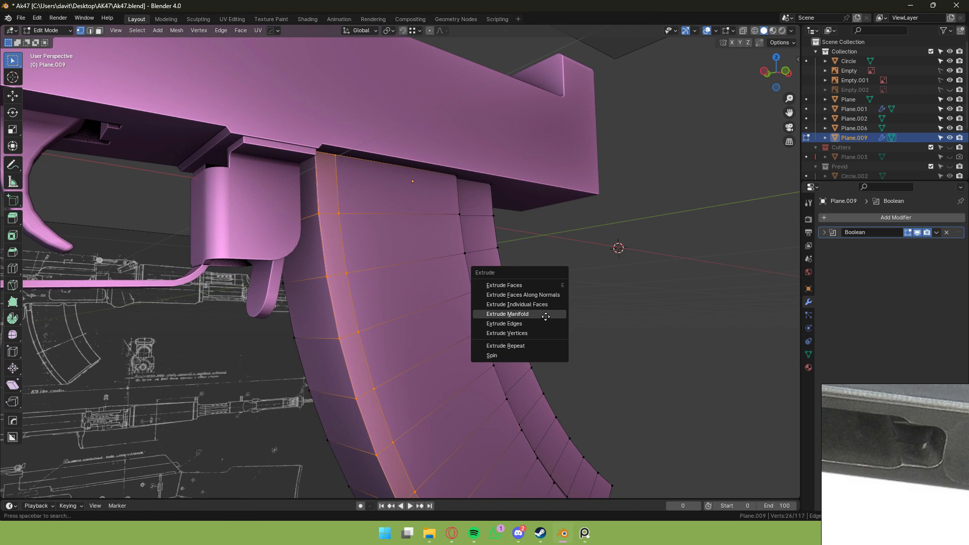
{"action": "left_click", "coordinate": [547, 315]}
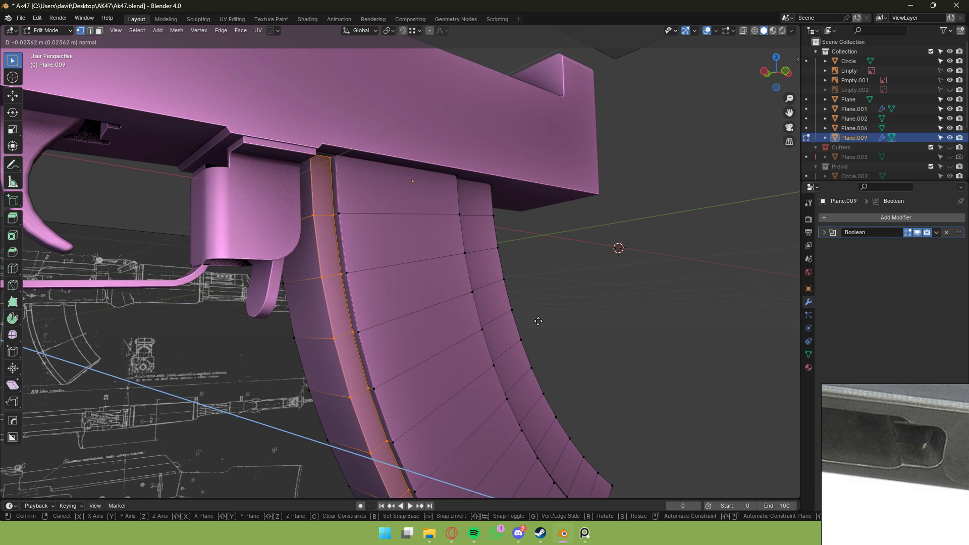
{"action": "left_click", "coordinate": [538, 321]}
Isolate the magazine and delete the small cap face at the upper end of the recessed rear strip.
{"action": "key", "text": "Tab"}
{"action": "middle_click_drag", "start_coordinate": [537, 326], "coordinate": [246, 308]}
{"action": "key", "text": "slash"}
{"action": "key", "text": "Tab"}
{"action": "scroll", "coordinate": [246, 308], "scroll_direction": "up", "scroll_amount": 5}
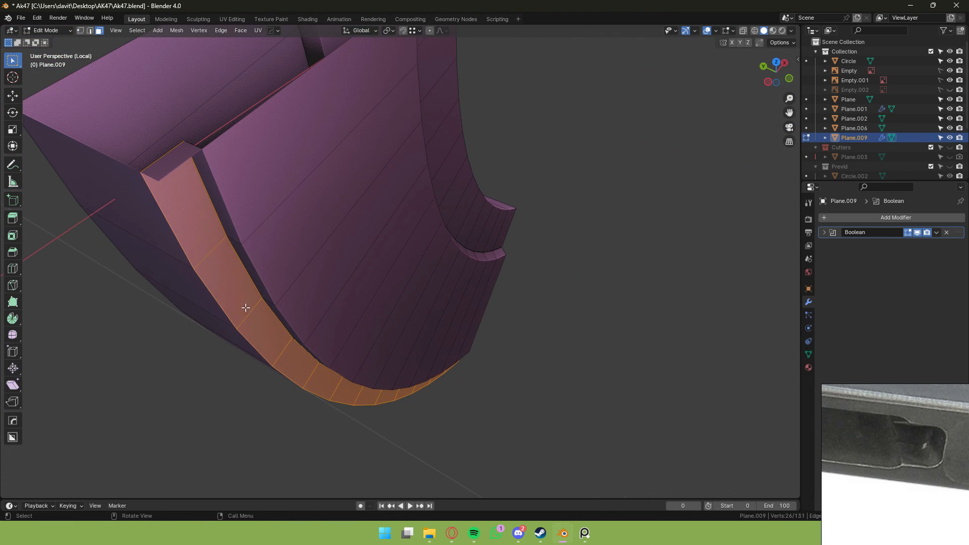
{"action": "left_click", "coordinate": [167, 162]}
{"action": "scroll", "coordinate": [262, 221], "scroll_direction": "down", "scroll_amount": 6}
{"action": "middle_click_drag", "start_coordinate": [262, 221], "coordinate": [421, 292]}
{"action": "key", "text": "x"}
{"action": "left_click", "coordinate": [414, 294]}
Examine the magazine's shape in front wireframe and together with the rest of the rifle.
{"action": "key", "text": "1"}
{"action": "middle_click_drag", "start_coordinate": [430, 258], "coordinate": [688, 121]}
{"action": "key", "text": "3"}
{"action": "left_click", "coordinate": [780, 77]}
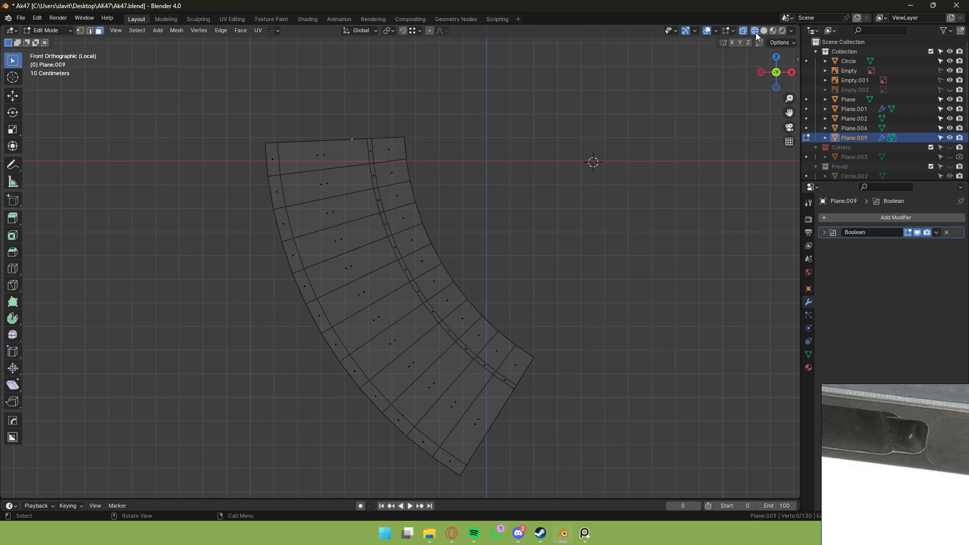
{"action": "left_click", "coordinate": [755, 30]}
{"action": "key", "text": "KP_Divide"}
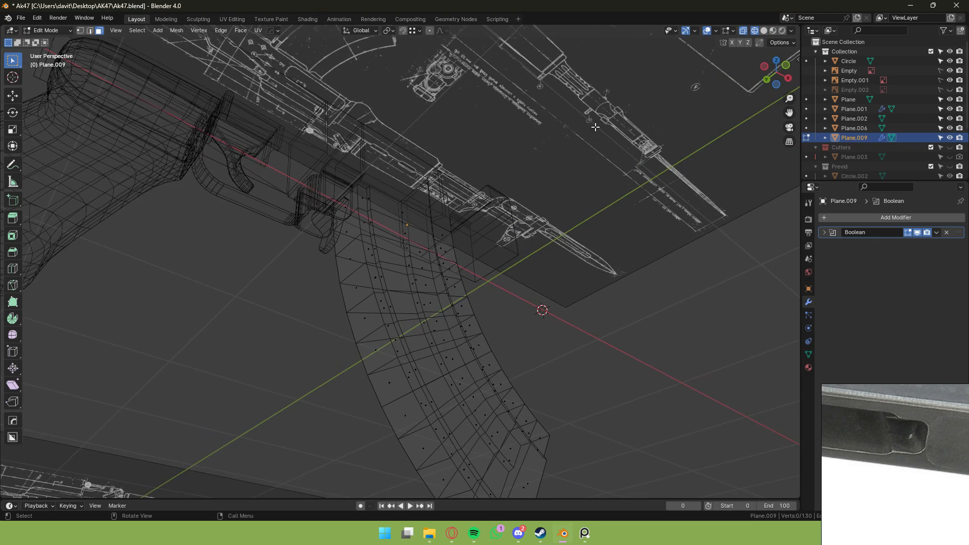
{"action": "left_click", "coordinate": [764, 31]}
{"action": "middle_click_drag", "start_coordinate": [702, 71], "coordinate": [530, 194]}
{"action": "key", "text": "Tab"}
{"action": "scroll", "coordinate": [572, 161], "scroll_direction": "down", "scroll_amount": 4}
{"action": "scroll", "coordinate": [530, 192], "scroll_direction": "up", "scroll_amount": 2}
{"action": "left_click", "coordinate": [531, 185]}
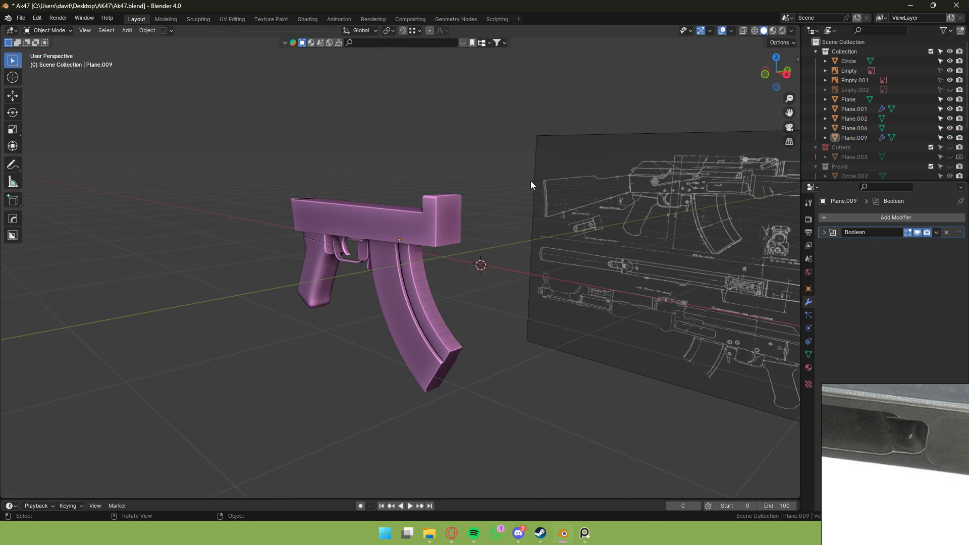
{"action": "middle_click_drag", "start_coordinate": [401, 269], "coordinate": [407, 223]}
{"action": "key", "text": "Tab"}
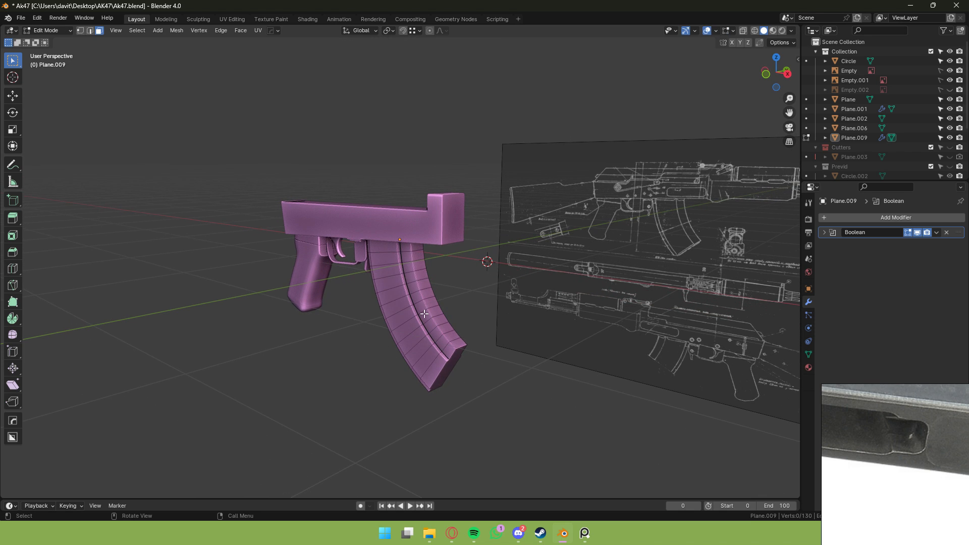
{"action": "scroll", "coordinate": [407, 222], "scroll_direction": "up", "scroll_amount": 5}
{"action": "middle_click_drag", "start_coordinate": [425, 282], "coordinate": [384, 231]}
{"action": "key", "text": "Tab"}
{"action": "scroll", "coordinate": [385, 231], "scroll_direction": "down", "scroll_amount": 4}
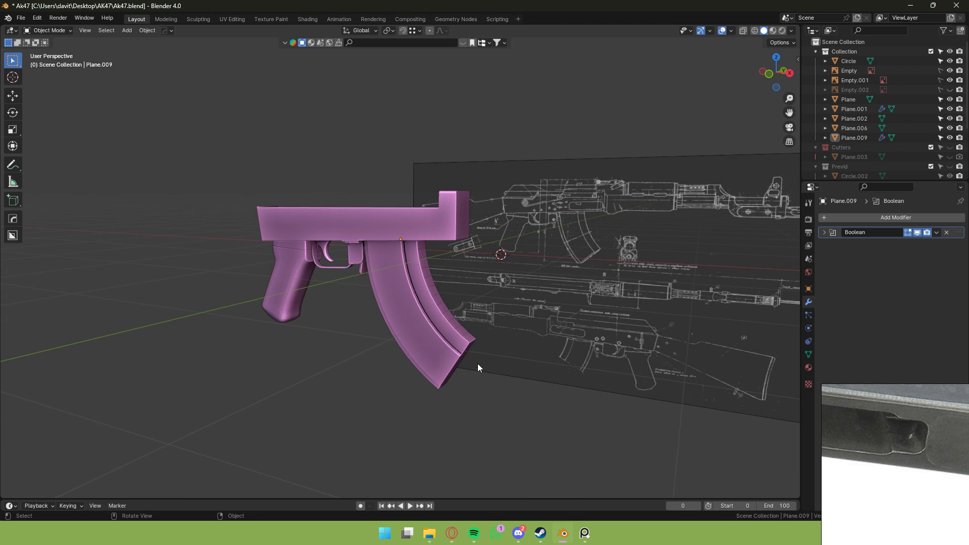
Add six evenly spaced lengthwise loop cuts to the wide part of the magazine's side without sliding them.
{"action": "key", "text": "Tab"}
{"action": "scroll", "coordinate": [422, 238], "scroll_direction": "up", "scroll_amount": 3}
{"action": "scroll", "coordinate": [390, 217], "scroll_direction": "up", "scroll_amount": 4}
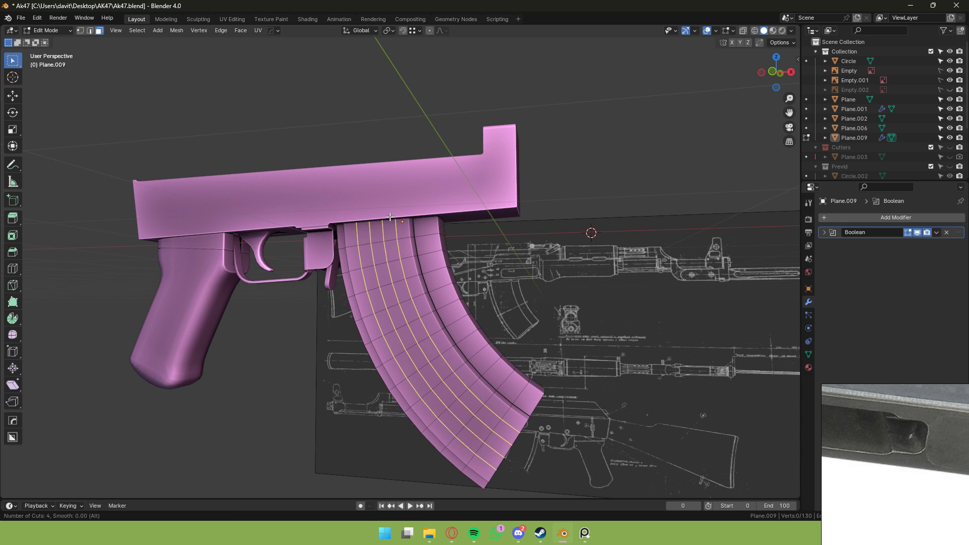
{"action": "scroll", "coordinate": [391, 217], "scroll_direction": "up", "scroll_amount": 1}
{"action": "left_click", "coordinate": [392, 217]}
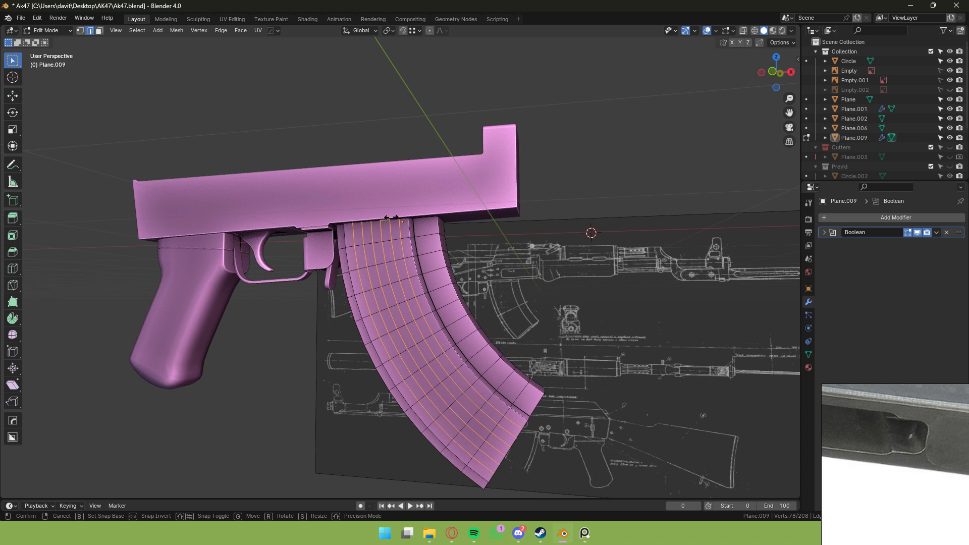
{"action": "right_click", "coordinate": [393, 217]}
Select three alternate lengthwise strips of faces on the wide part of the magazine's side.
{"action": "middle_click_drag", "start_coordinate": [429, 222], "coordinate": [447, 217]}
{"action": "scroll", "coordinate": [387, 228], "scroll_direction": "up", "scroll_amount": 2}
{"action": "key", "text": "3"}
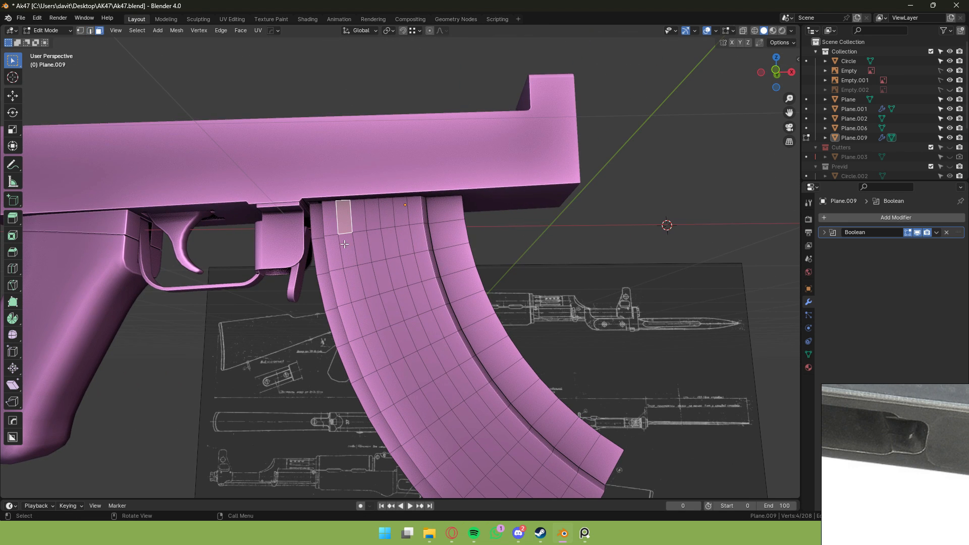
{"action": "scroll", "coordinate": [428, 415], "scroll_direction": "down", "scroll_amount": 3}
{"action": "left_click", "coordinate": [477, 420], "text": "ctrl+shift"}
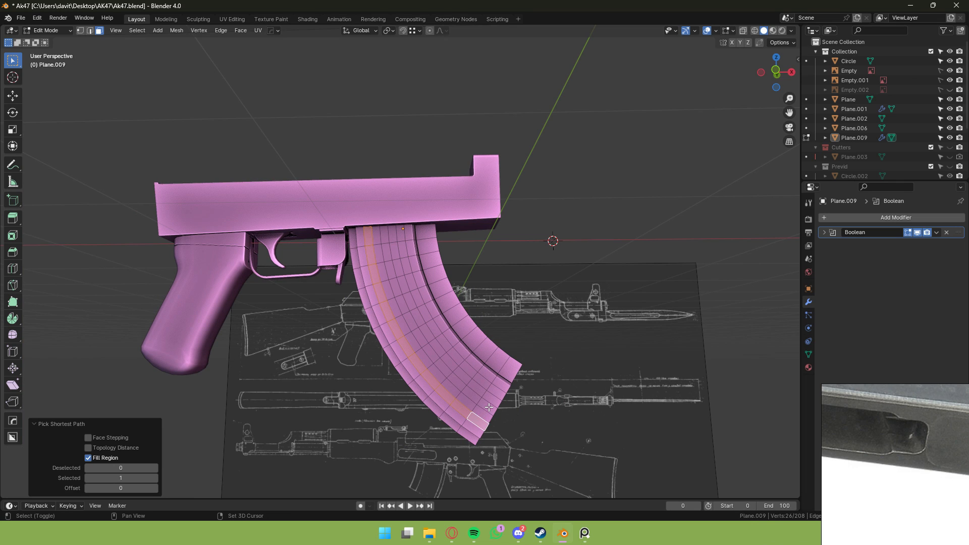
{"action": "left_click", "coordinate": [384, 236], "text": "ctrl+shift"}
{"action": "left_click", "coordinate": [495, 388], "text": "shift"}
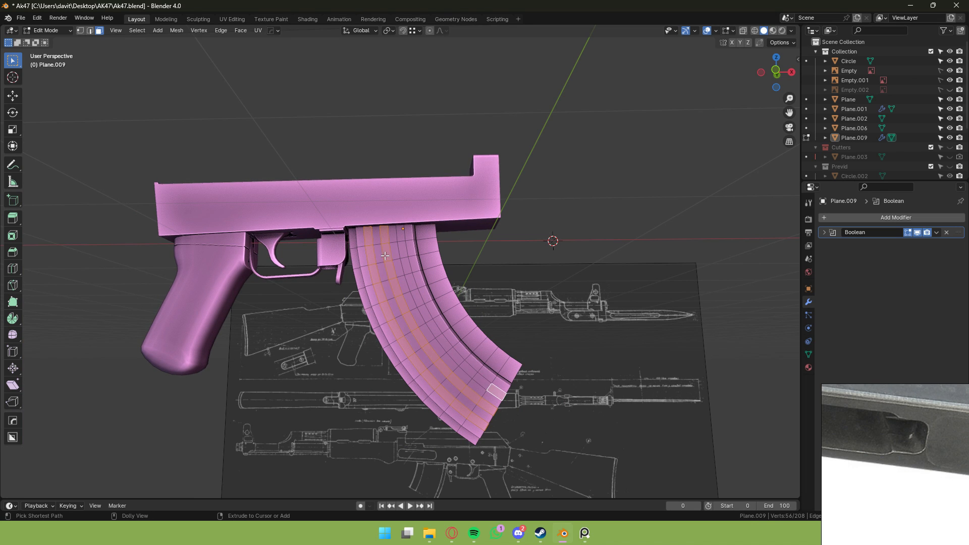
{"action": "left_click", "coordinate": [398, 235], "text": "ctrl+shift"}
{"action": "scroll", "coordinate": [399, 237], "scroll_direction": "down", "scroll_amount": 2}
{"action": "middle_click_drag", "start_coordinate": [450, 250], "coordinate": [415, 257]}
{"action": "scroll", "coordinate": [415, 257], "scroll_direction": "up", "scroll_amount": 4}
{"action": "scroll", "coordinate": [415, 257], "scroll_direction": "up", "scroll_amount": 3}
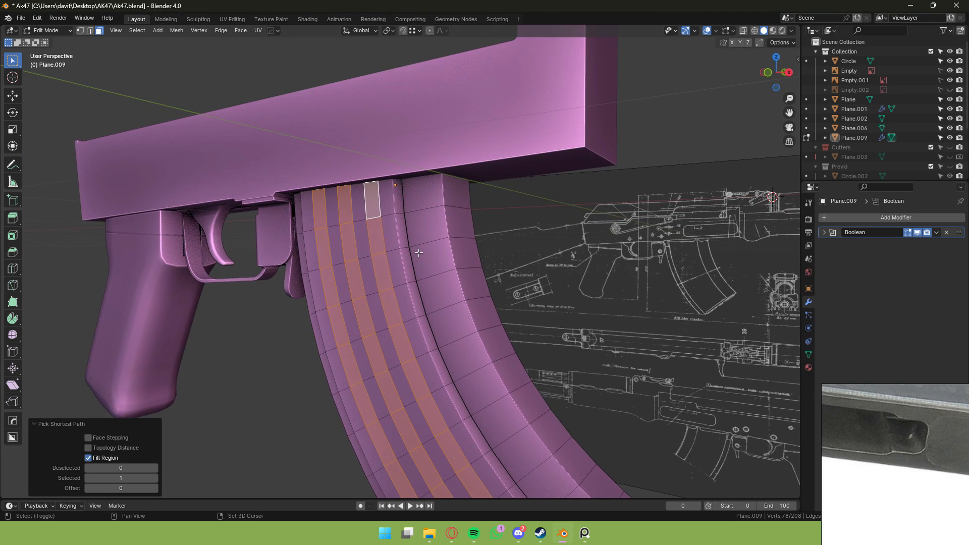
Inset the three selected face strips by about 0.0068 m.
{"action": "scroll", "coordinate": [422, 249], "scroll_direction": "down", "scroll_amount": 1}
{"action": "key", "text": "i"}
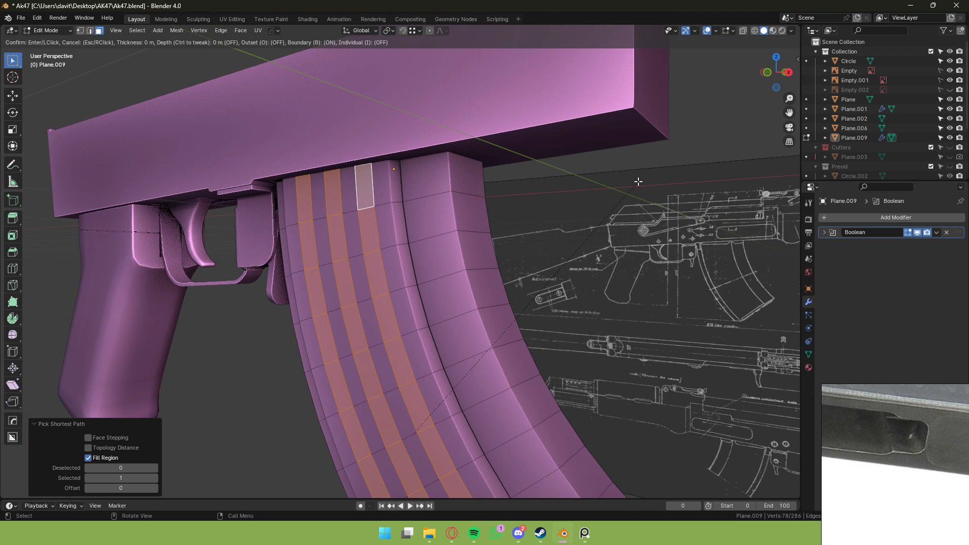
{"action": "left_click", "coordinate": [610, 186]}
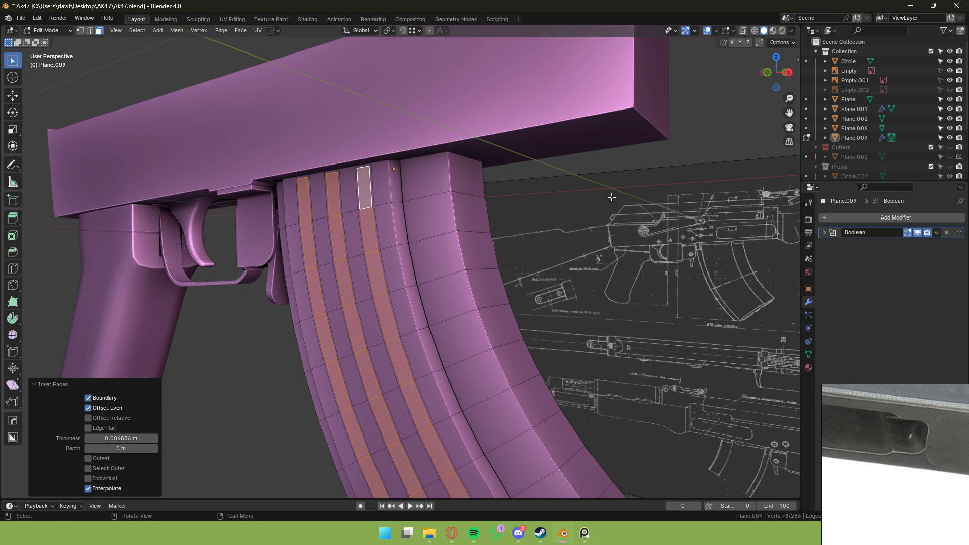
Try to extrude the three inset strips along their normals, and undo that extrusion.
{"action": "middle_click_drag", "start_coordinate": [610, 185], "coordinate": [569, 191]}
{"action": "key", "text": "alt+e"}
{"action": "left_click", "coordinate": [570, 184]}
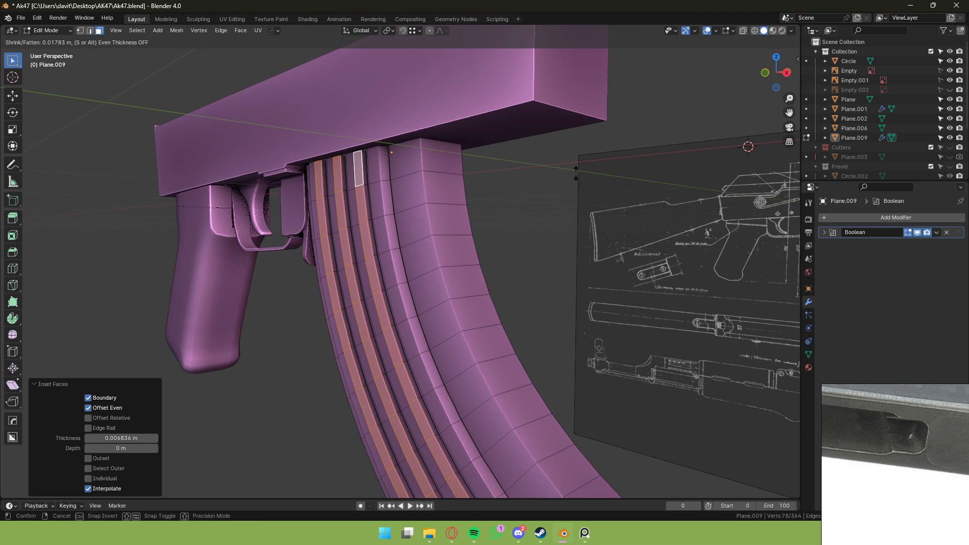
{"action": "left_click", "coordinate": [503, 217]}
{"action": "key", "text": "Tab"}
{"action": "middle_click_drag", "start_coordinate": [513, 208], "coordinate": [582, 215]}
{"action": "scroll", "coordinate": [678, 207], "scroll_direction": "down", "scroll_amount": 3}
{"action": "key", "text": "ctrl+z"}
{"action": "key", "text": "ctrl+z"}
Extrude the three inset strips along their normals to form lengthwise ribs on the magazine's side.
{"action": "scroll", "coordinate": [487, 212], "scroll_direction": "up", "scroll_amount": 4}
{"action": "key", "text": "alt+e"}
{"action": "left_click", "coordinate": [486, 213]}
{"action": "left_click", "coordinate": [451, 223]}
{"action": "scroll", "coordinate": [494, 221], "scroll_direction": "down", "scroll_amount": 5}
{"action": "scroll", "coordinate": [467, 237], "scroll_direction": "up", "scroll_amount": 8}
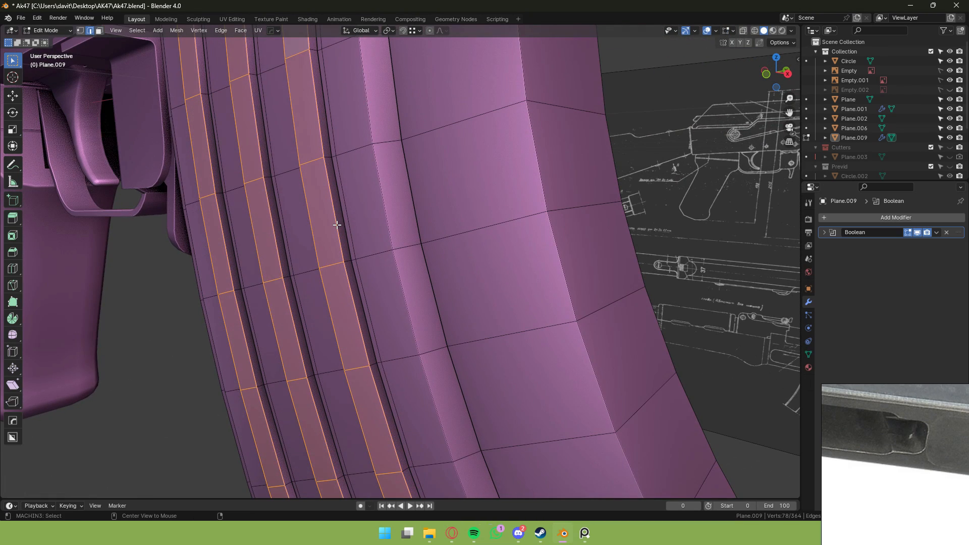
Bevel the lengthwise edge loops of the three ribs with a width of 0.0128 m and 3 segments.
{"action": "key", "text": "2"}
{"action": "left_click", "coordinate": [311, 216], "text": "alt"}
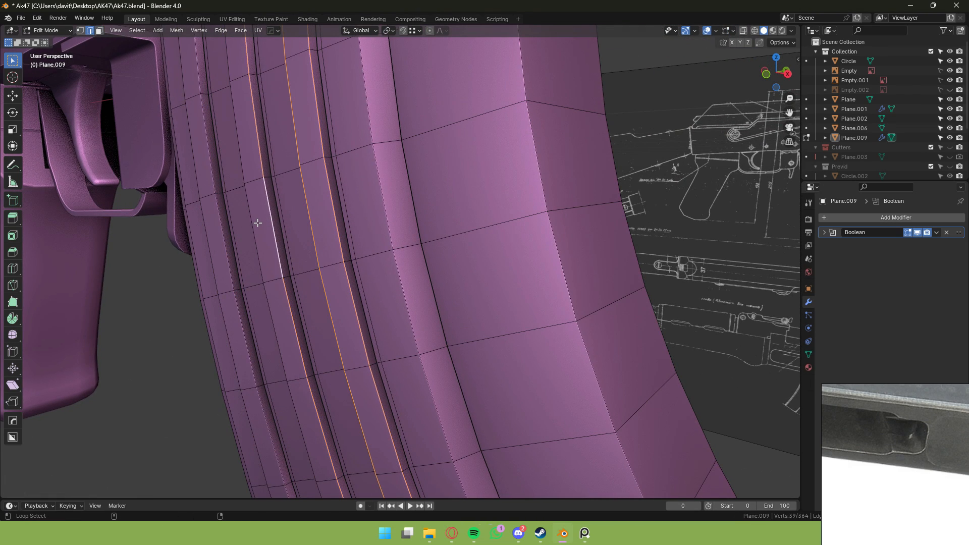
{"action": "left_click", "coordinate": [210, 230], "text": "alt+shift"}
{"action": "scroll", "coordinate": [210, 231], "scroll_direction": "down", "scroll_amount": 4}
{"action": "middle_click_drag", "start_coordinate": [210, 230], "coordinate": [470, 204]}
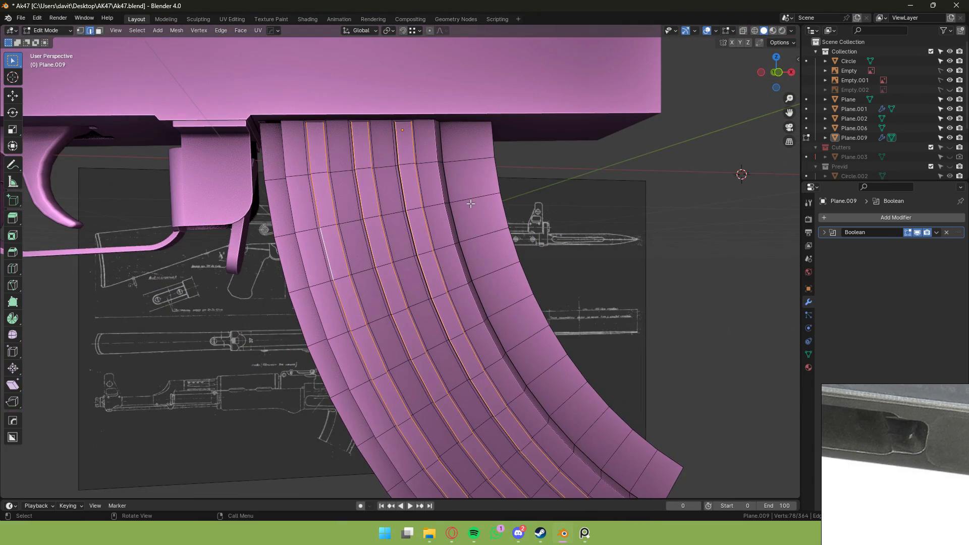
{"action": "key", "text": "ctrl+b"}
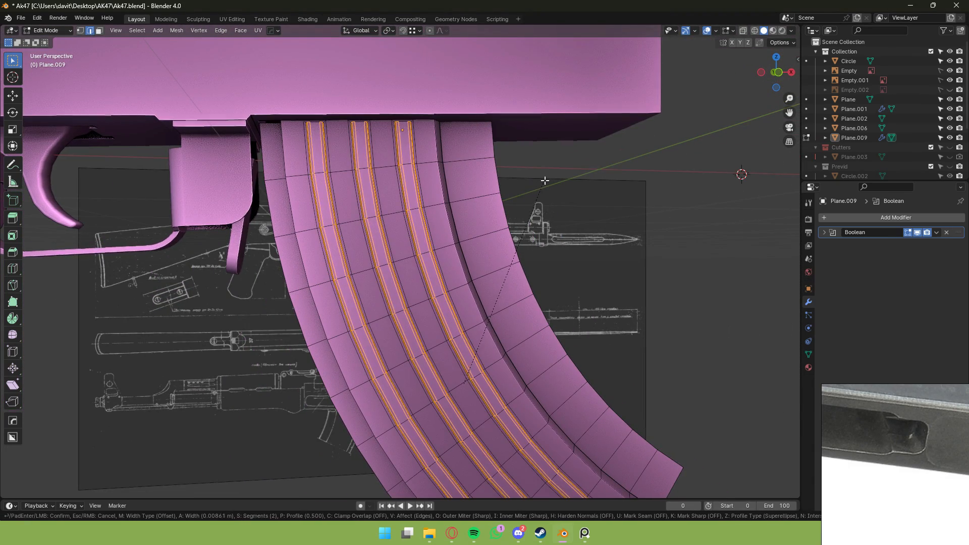
{"action": "scroll", "coordinate": [554, 175], "scroll_direction": "up", "scroll_amount": 1}
{"action": "left_click", "coordinate": [565, 172]}
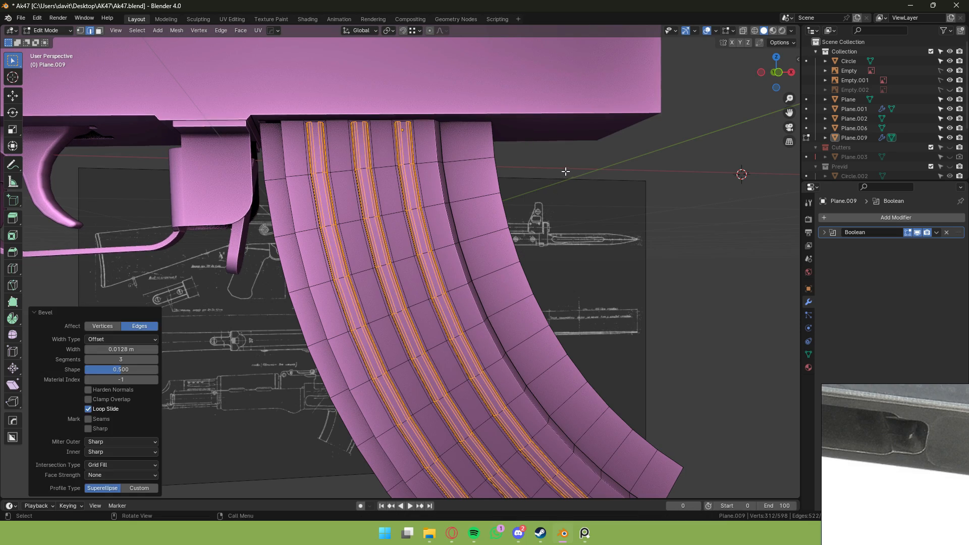
Shade the magazine smooth in Object Mode with Auto Smooth at an angle of 34.4°.
{"action": "middle_click_drag", "start_coordinate": [565, 172], "coordinate": [120, 413]}
{"action": "key", "text": "Tab"}
{"action": "right_click", "coordinate": [445, 228]}
{"action": "left_click", "coordinate": [446, 228]}
{"action": "scroll", "coordinate": [471, 205], "scroll_direction": "down", "scroll_amount": 3}
{"action": "mouse_move", "coordinate": [121, 488]}
{"action": "left_mouse_down"}
{"action": "mouse_move", "coordinate": [23, 488]}
{"action": "mouse_move", "coordinate": [66, 488]}
{"action": "mouse_move", "coordinate": [45, 489]}
{"action": "left_mouse_up"}
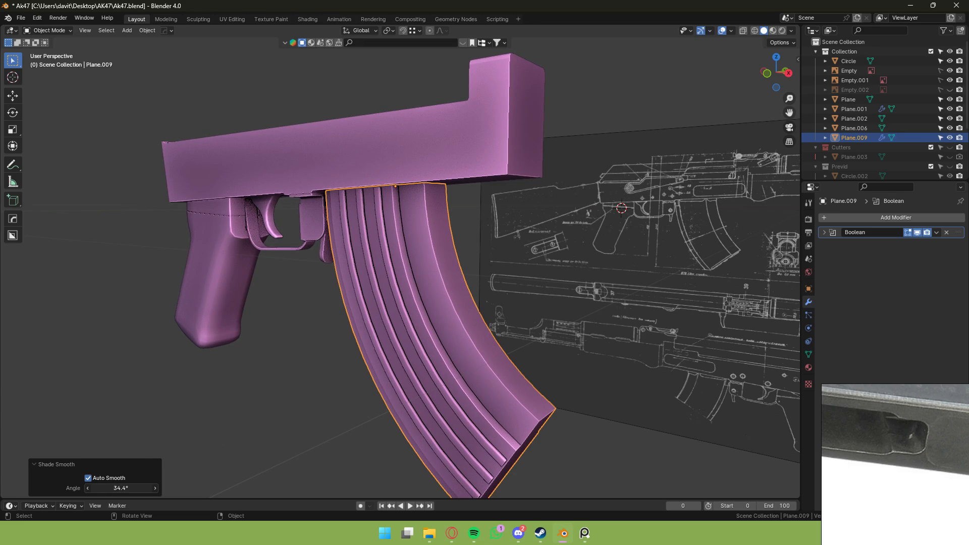
{"action": "left_click", "coordinate": [284, 396]}
Mirror the ribbed side of the magazine to its plain side along Y with the Symmetry gizmo.
{"action": "middle_click_drag", "start_coordinate": [285, 396], "coordinate": [328, 303]}
{"action": "scroll", "coordinate": [437, 294], "scroll_direction": "up", "scroll_amount": 4}
{"action": "left_click", "coordinate": [438, 294]}
{"action": "key", "text": "alt+x"}
{"action": "middle_click_drag", "start_coordinate": [437, 294], "coordinate": [475, 314]}
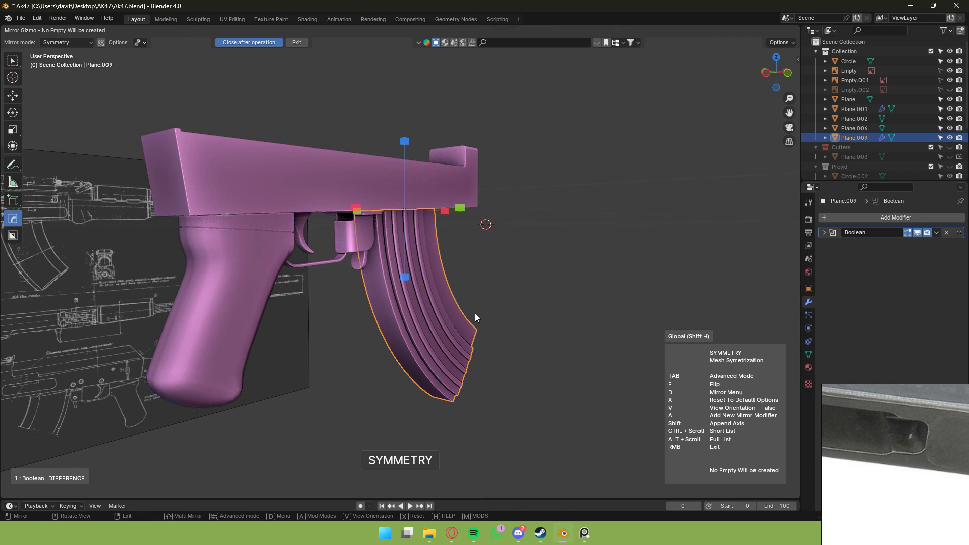
{"action": "left_click", "coordinate": [463, 206]}
{"action": "middle_click_drag", "start_coordinate": [423, 230], "coordinate": [443, 231]}
Dissolve the lengthwise edge loop along the middle of the magazine's curved edge face.
{"action": "key", "text": "Tab"}
{"action": "left_click", "coordinate": [443, 231]}
{"action": "key", "text": "Tab"}
{"action": "key", "text": "Tab"}
{"action": "left_click", "coordinate": [392, 307], "text": "alt"}
{"action": "key", "text": "ctrl+x"}
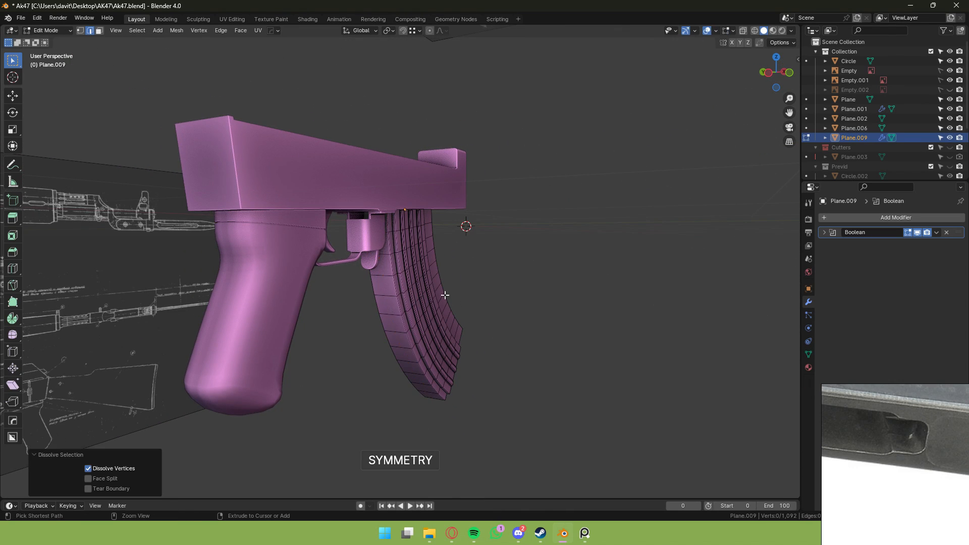
Examine the mirrored magazine from both sides and the blueprint's cover outline above the receiver in front view.
{"action": "middle_click_drag", "start_coordinate": [445, 296], "coordinate": [271, 298]}
{"action": "scroll", "coordinate": [426, 294], "scroll_direction": "up", "scroll_amount": 2}
{"action": "scroll", "coordinate": [426, 295], "scroll_direction": "down", "scroll_amount": 2}
{"action": "key", "text": "Tab"}
{"action": "middle_click_drag", "start_coordinate": [426, 294], "coordinate": [325, 293]}
{"action": "key", "text": "Tab"}
{"action": "key", "text": "Tab"}
{"action": "scroll", "coordinate": [451, 337], "scroll_direction": "down", "scroll_amount": 2}
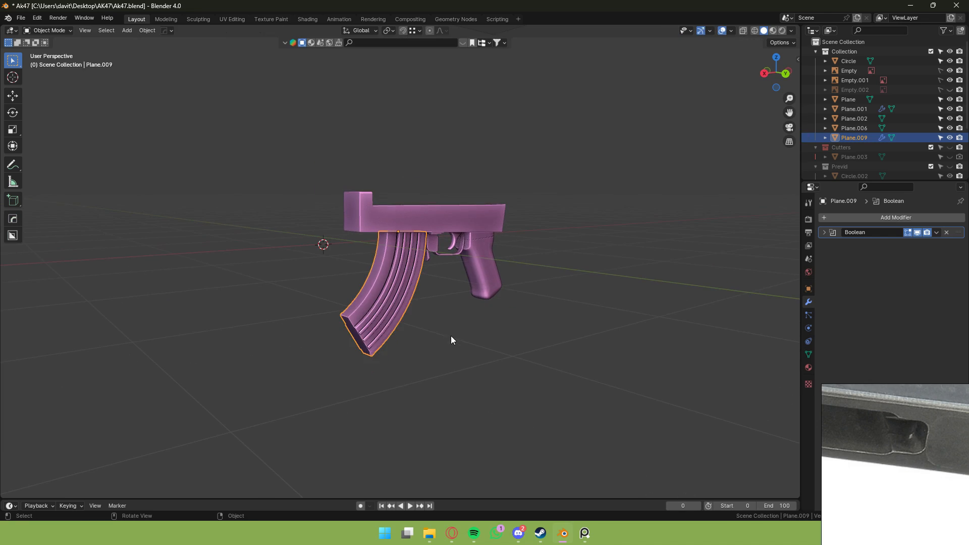
{"action": "left_click", "coordinate": [451, 336]}
{"action": "middle_click_drag", "start_coordinate": [451, 336], "coordinate": [586, 227]}
{"action": "scroll", "coordinate": [504, 330], "scroll_direction": "up", "scroll_amount": 4}
{"action": "scroll", "coordinate": [457, 317], "scroll_direction": "down", "scroll_amount": 4}
{"action": "scroll", "coordinate": [601, 323], "scroll_direction": "down", "scroll_amount": 4}
{"action": "scroll", "coordinate": [583, 219], "scroll_direction": "up", "scroll_amount": 6}
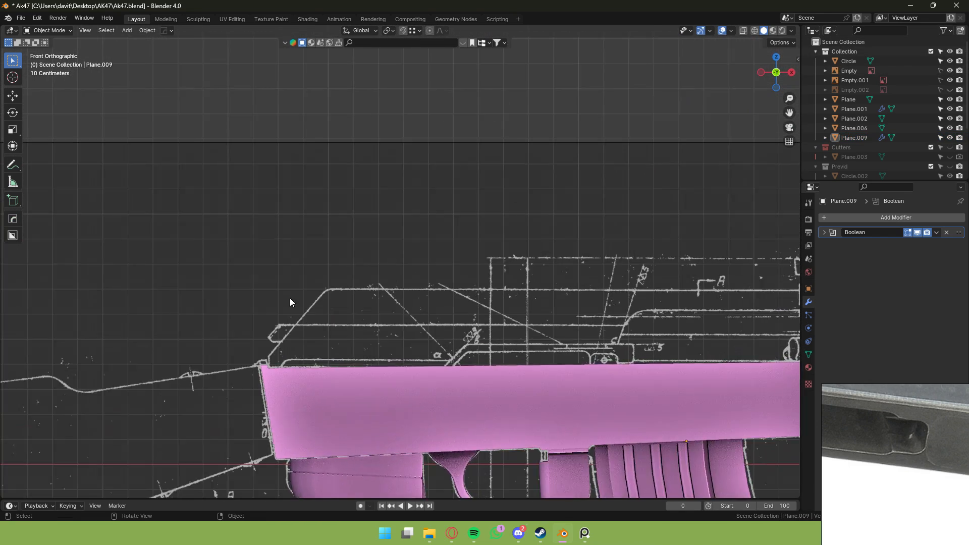
{"action": "scroll", "coordinate": [268, 205], "scroll_direction": "up", "scroll_amount": 1}
{"action": "scroll", "coordinate": [269, 207], "scroll_direction": "up", "scroll_amount": 1}
{"action": "scroll", "coordinate": [271, 237], "scroll_direction": "down", "scroll_amount": 1}
{"action": "middle_click_drag", "start_coordinate": [255, 271], "coordinate": [272, 172], "text": "shift"}
{"action": "scroll", "coordinate": [269, 208], "scroll_direction": "up", "scroll_amount": 1}
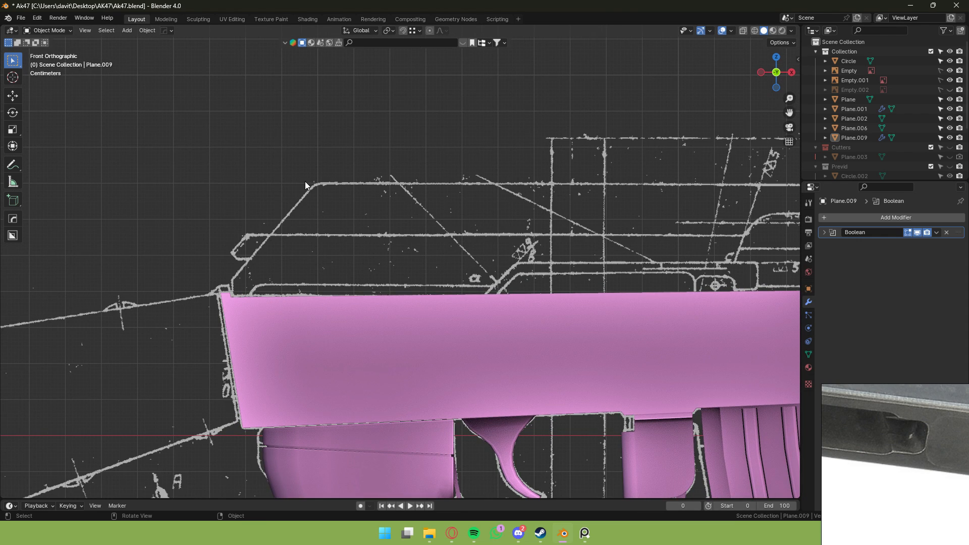
{"action": "scroll", "coordinate": [303, 186], "scroll_direction": "down", "scroll_amount": 5}
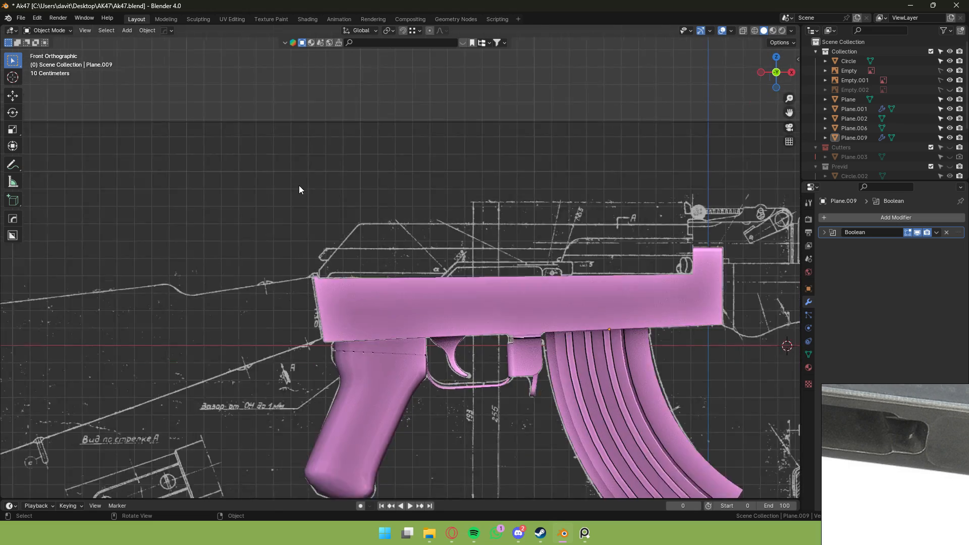
Place the 3D cursor on the centre line of the receiver's top face, toward its rear end.
{"action": "middle_click_drag", "start_coordinate": [299, 186], "coordinate": [438, 261]}
{"action": "left_click", "coordinate": [422, 266]}
{"action": "key", "text": "Tab"}
{"action": "left_click", "coordinate": [422, 266], "text": "shift"}
{"action": "key", "text": "Tab"}
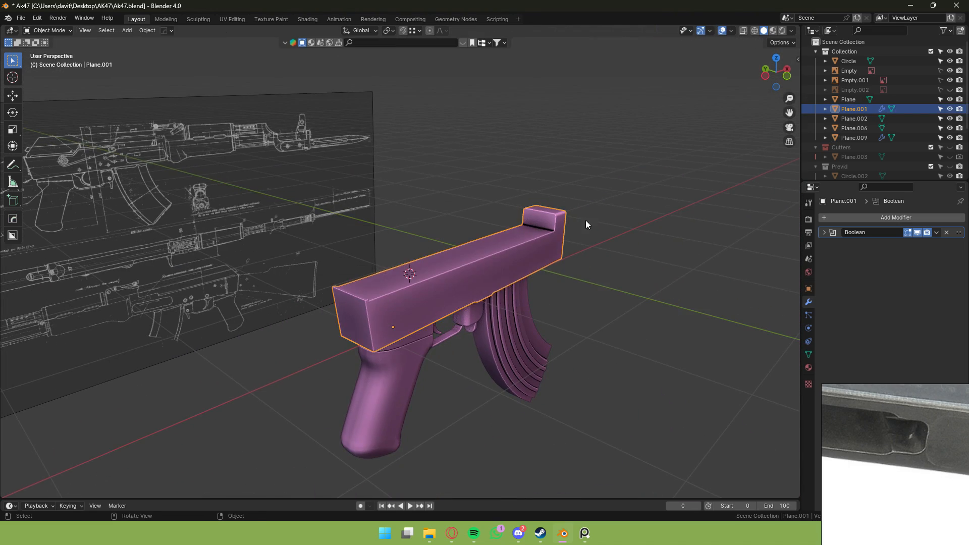
{"action": "left_click", "coordinate": [585, 220]}
{"action": "middle_click_drag", "start_coordinate": [599, 210], "coordinate": [582, 208]}
Add a cube at the 3D cursor and scale it down until its top edge meets the blueprint's upper cover line.
{"action": "left_click", "coordinate": [785, 77]}
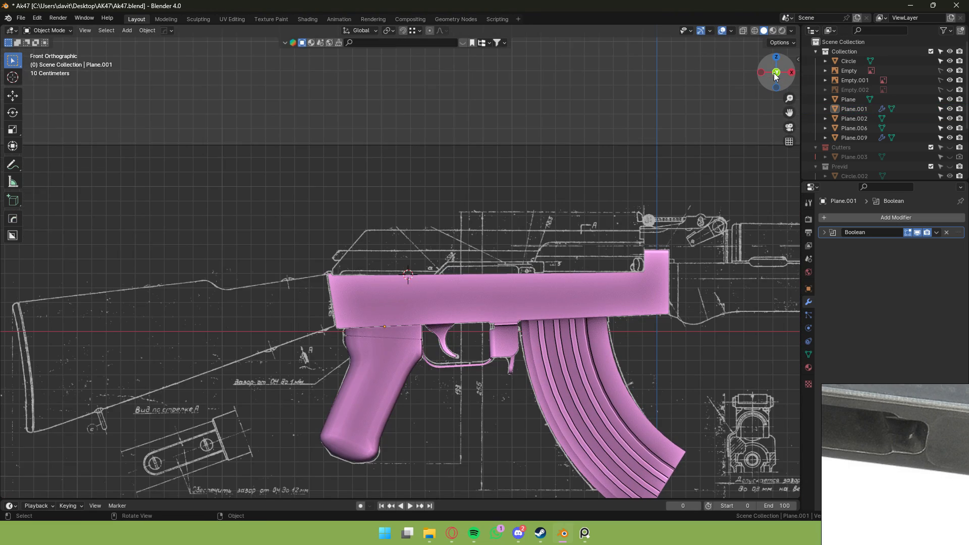
{"action": "scroll", "coordinate": [657, 72], "scroll_direction": "up", "scroll_amount": 3}
{"action": "key", "text": "shift+a"}
{"action": "mouse_move", "coordinate": [655, 72]}
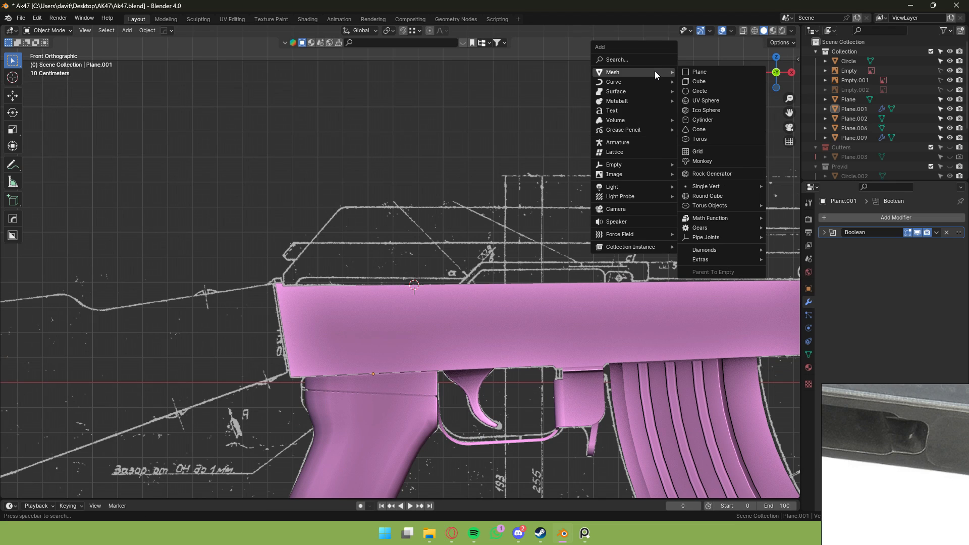
{"action": "left_click", "coordinate": [699, 81]}
{"action": "scroll", "coordinate": [667, 85], "scroll_direction": "down", "scroll_amount": 4}
{"action": "key", "text": "Tab"}
{"action": "key", "text": "s"}
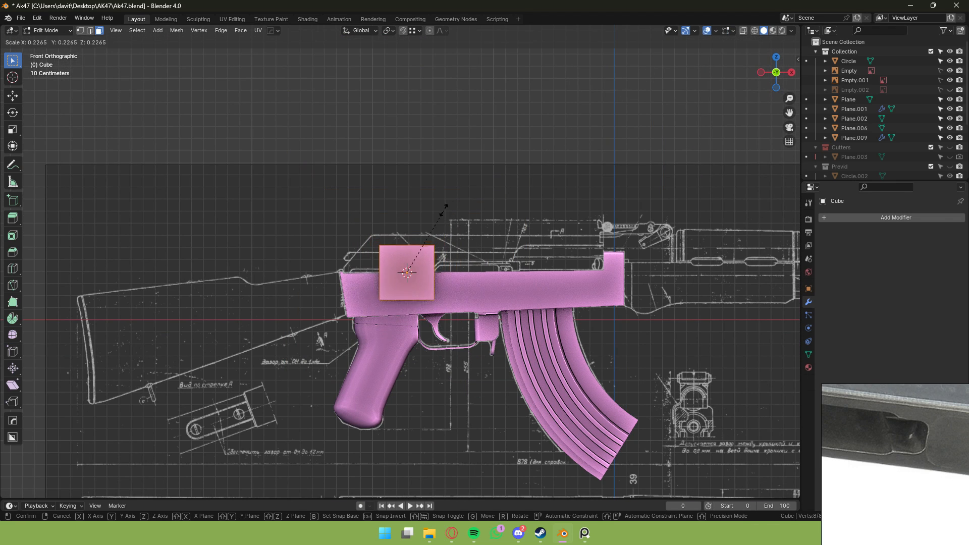
{"action": "left_click", "coordinate": [466, 203]}
{"action": "scroll", "coordinate": [516, 174], "scroll_direction": "up", "scroll_amount": 5}
{"action": "key", "text": "Tab"}
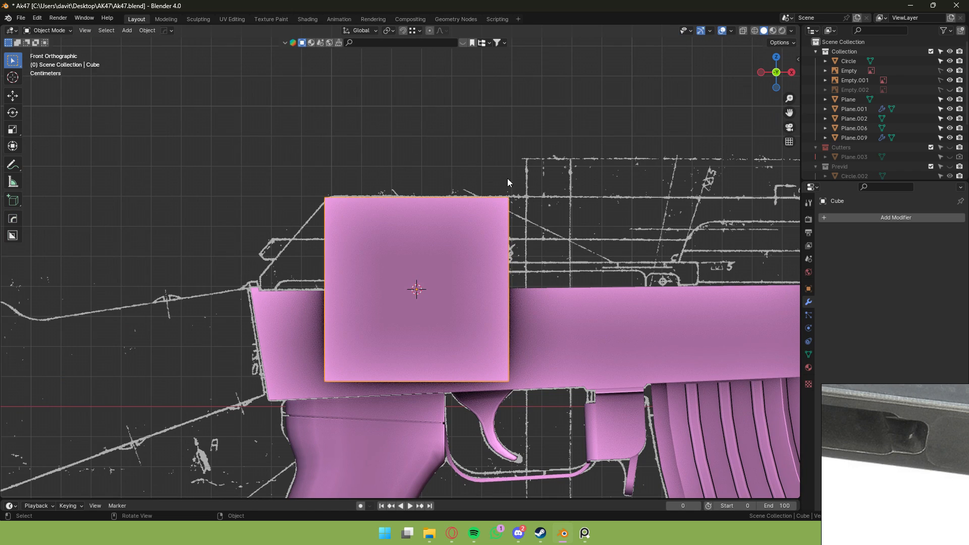
Raise the cube's bottom vertices along Z to the receiver's upper edge, working in front wireframe.
{"action": "key", "text": "Tab"}
{"action": "left_click", "coordinate": [755, 30]}
{"action": "key", "text": "1"}
{"action": "left_click_drag", "start_coordinate": [216, 344], "coordinate": [581, 404]}
{"action": "key", "text": "g"}
{"action": "key", "text": "z"}
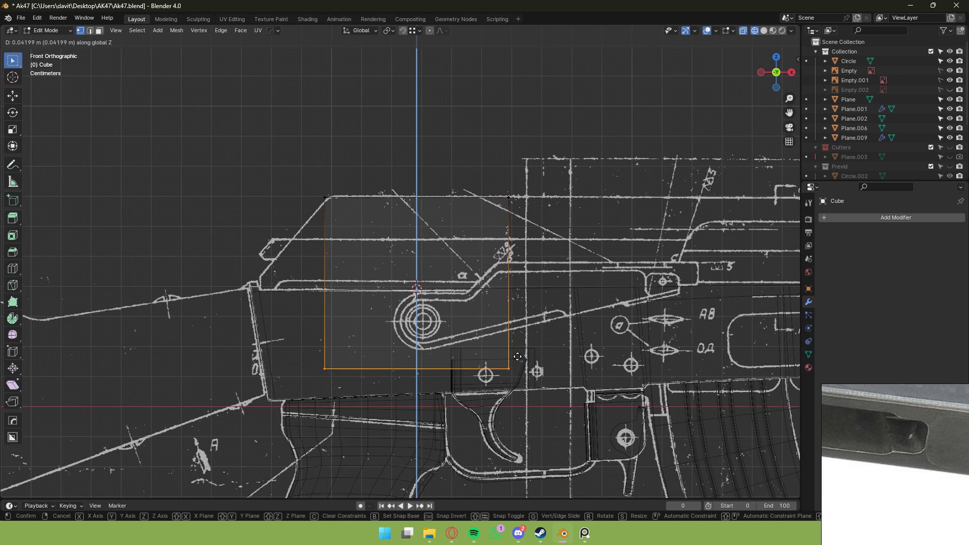
{"action": "left_click", "coordinate": [507, 129]}
Scale the block to 0.482 along X and narrow it along Y to the receiver's width.
{"action": "middle_click_drag", "start_coordinate": [507, 129], "coordinate": [631, 116]}
{"action": "key", "text": "s"}
{"action": "key", "text": "x"}
{"action": "left_click", "coordinate": [555, 141]}
{"action": "mouse_move", "coordinate": [751, 110]}
{"action": "middle_mouse_down"}
{"action": "mouse_move", "coordinate": [689, 122]}
{"action": "mouse_move", "coordinate": [658, 112]}
{"action": "middle_mouse_up"}
{"action": "left_click", "coordinate": [764, 30]}
{"action": "left_click", "coordinate": [777, 57]}
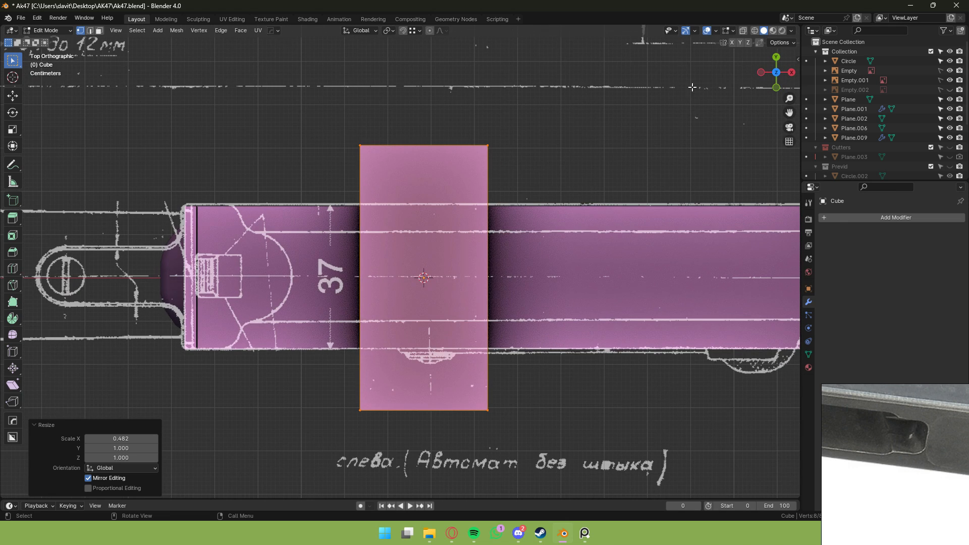
{"action": "key", "text": "s"}
{"action": "key", "text": "y"}
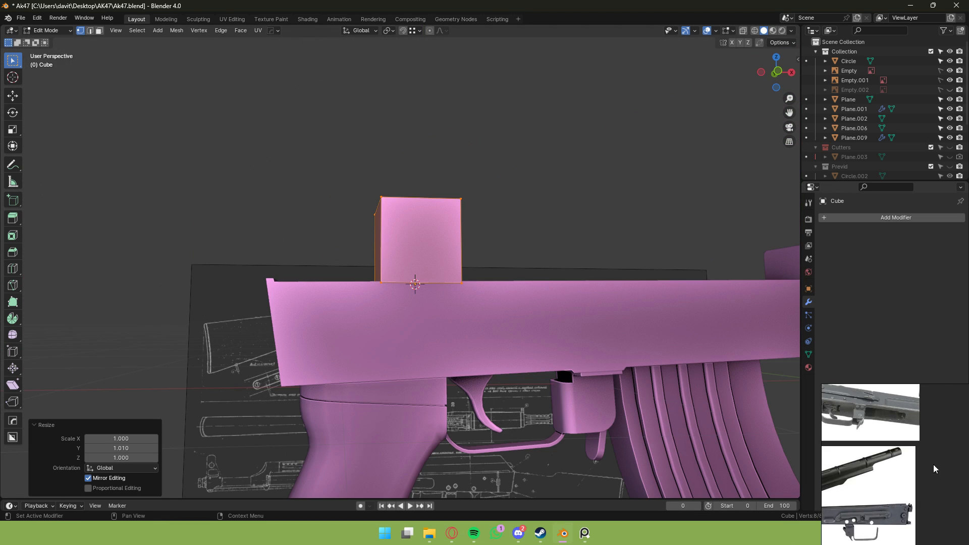
Bring up the photo of the dust cover's rear end on the reference board and compare it with the block.
{"action": "middle_click_drag", "start_coordinate": [934, 464], "coordinate": [848, 483]}
{"action": "scroll", "coordinate": [850, 482], "scroll_direction": "up", "scroll_amount": 3}
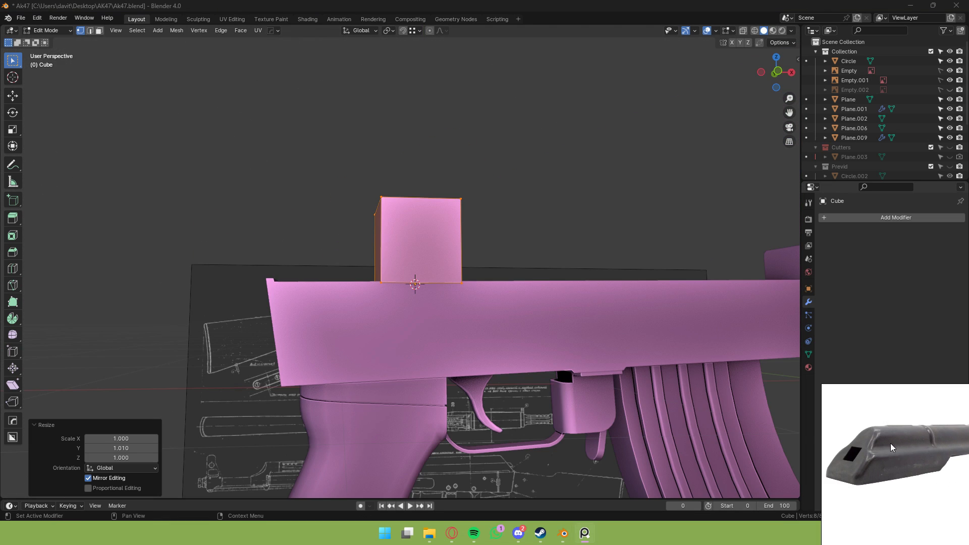
{"action": "scroll", "coordinate": [520, 268], "scroll_direction": "down", "scroll_amount": 2}
{"action": "middle_click_drag", "start_coordinate": [520, 267], "coordinate": [604, 283]}
{"action": "scroll", "coordinate": [829, 440], "scroll_direction": "up", "scroll_amount": 3}
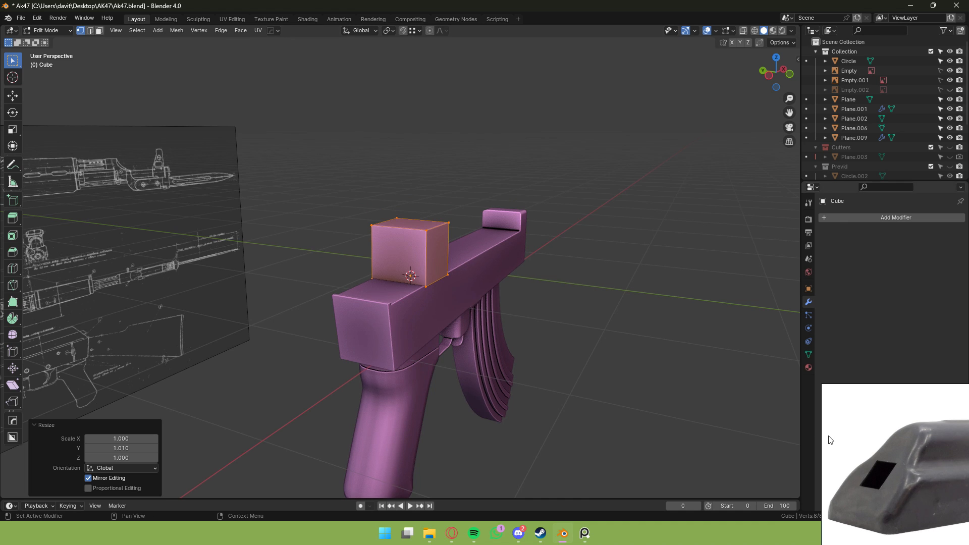
Add two horizontal loop cuts around the block, one on the blueprint's middle cover line and one just below it.
{"action": "left_click", "coordinate": [790, 74]}
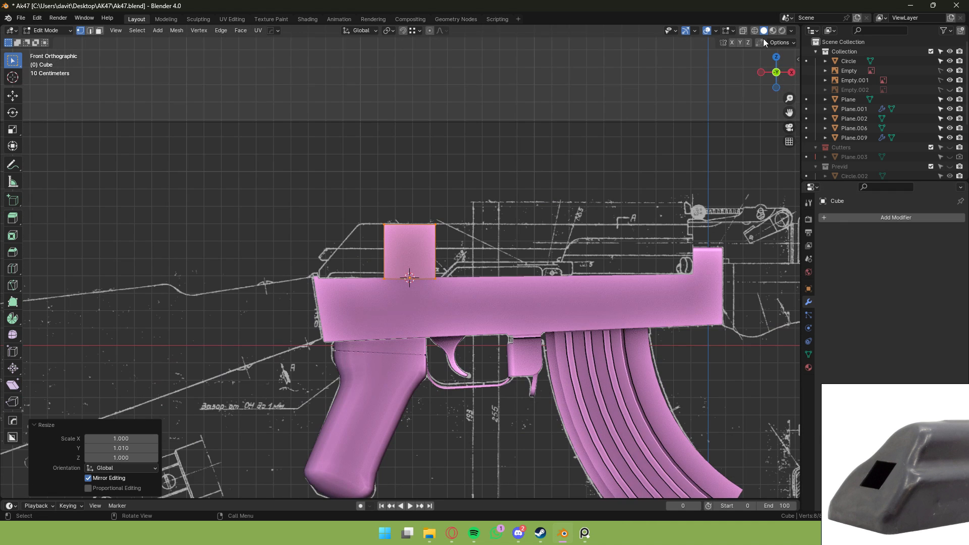
{"action": "left_click", "coordinate": [755, 31]}
{"action": "scroll", "coordinate": [482, 247], "scroll_direction": "up", "scroll_amount": 4}
{"action": "key", "text": "ctrl+r"}
{"action": "left_click", "coordinate": [483, 247]}
{"action": "left_click", "coordinate": [480, 246]}
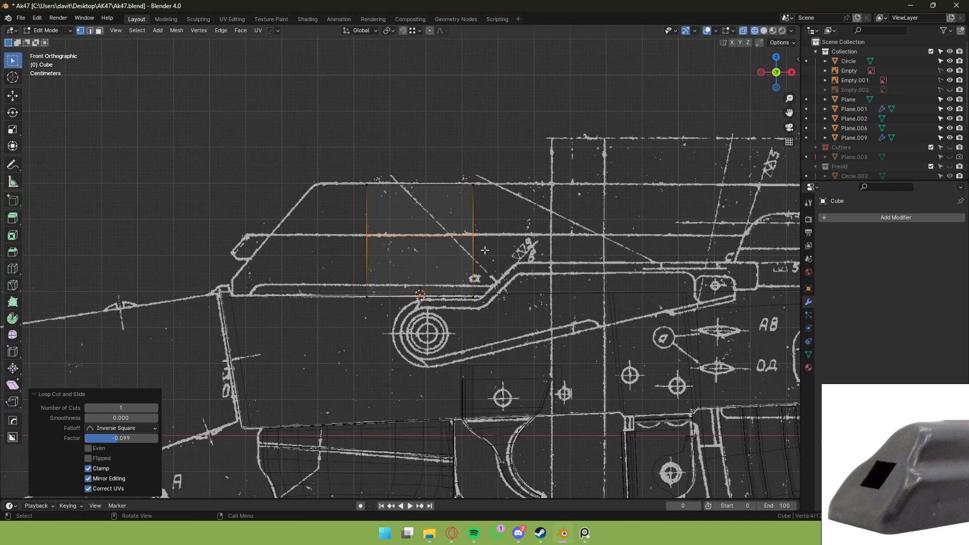
{"action": "key", "text": "ctrl+r"}
{"action": "left_click", "coordinate": [484, 245]}
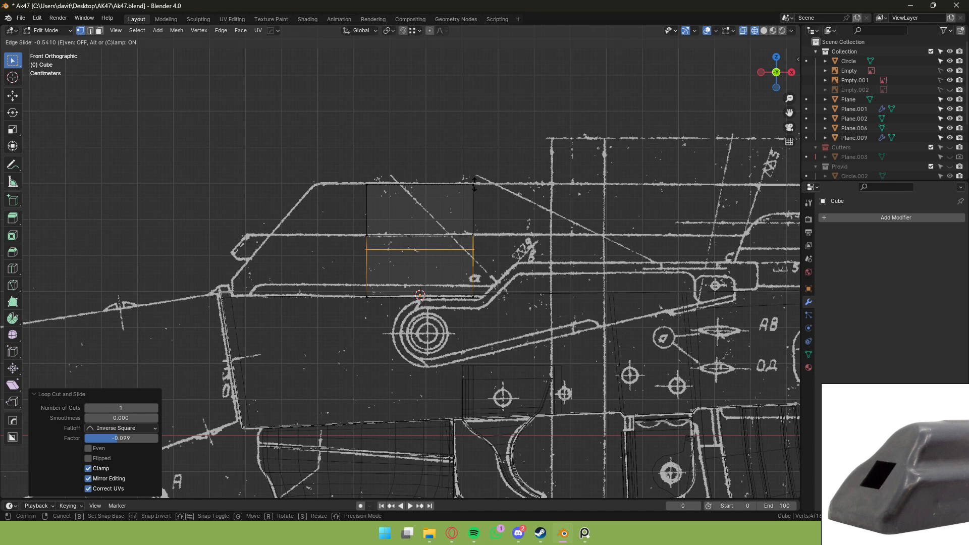
{"action": "left_click", "coordinate": [470, 178]}
Scale the block's two upper side faces to about 0.74 along Y to narrow its upper part.
{"action": "key", "text": "3"}
{"action": "mouse_move", "coordinate": [471, 178]}
{"action": "middle_mouse_down"}
{"action": "mouse_move", "coordinate": [404, 173]}
{"action": "mouse_move", "coordinate": [490, 188]}
{"action": "mouse_move", "coordinate": [433, 212]}
{"action": "mouse_move", "coordinate": [495, 210]}
{"action": "mouse_move", "coordinate": [444, 199]}
{"action": "mouse_move", "coordinate": [485, 201]}
{"action": "middle_mouse_up"}
{"action": "left_click", "coordinate": [764, 31]}
{"action": "left_click", "coordinate": [432, 212]}
{"action": "key", "text": "s"}
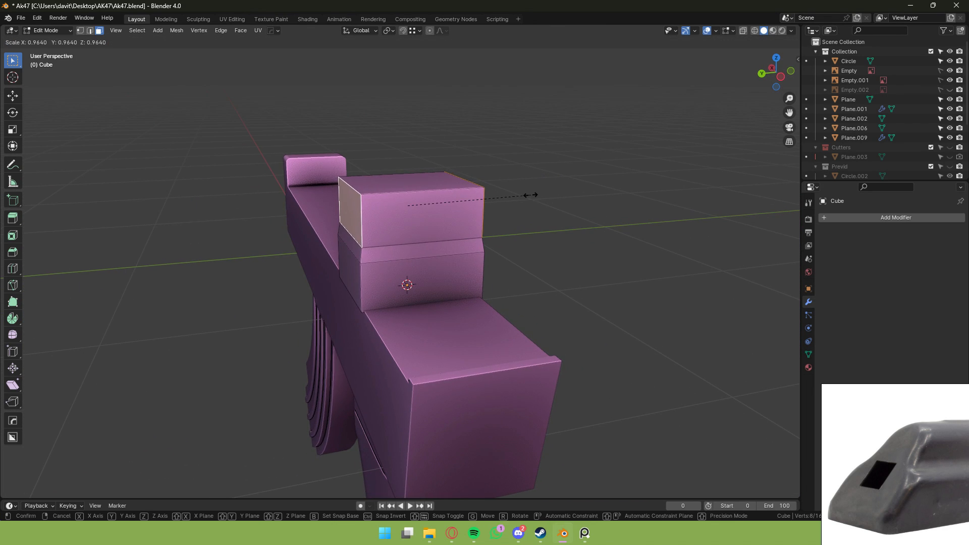
{"action": "key", "text": "y"}
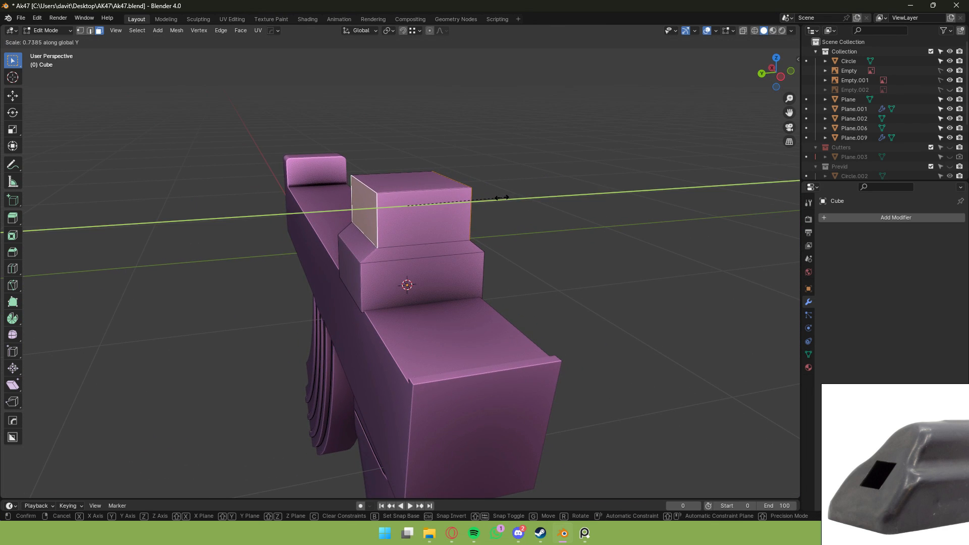
{"action": "left_click", "coordinate": [502, 197]}
{"action": "middle_click_drag", "start_coordinate": [502, 197], "coordinate": [515, 232]}
{"action": "key", "text": "2"}
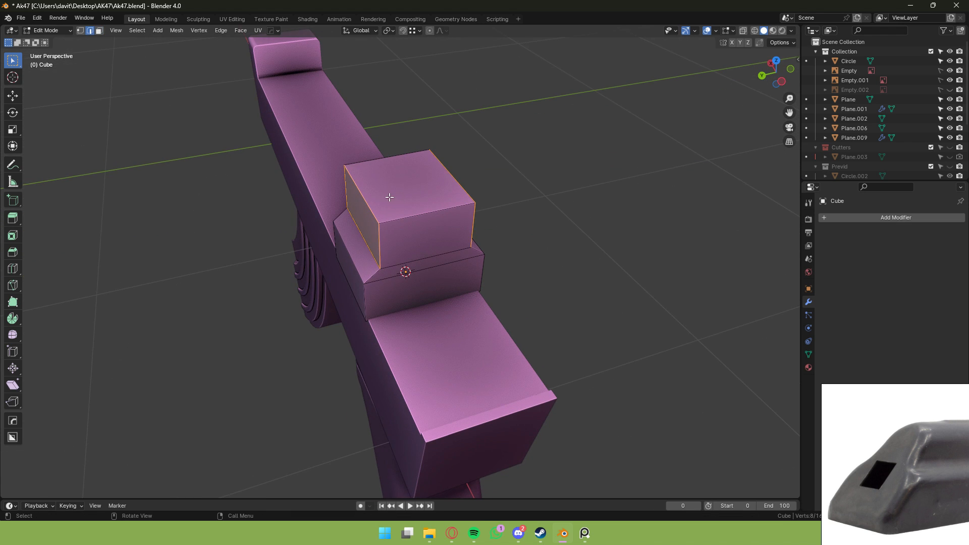
Bevel the block's two upper lengthwise edges about 0.12 m wide with 13 segments to form a rounded top.
{"action": "left_click", "coordinate": [365, 197]}
{"action": "left_click", "coordinate": [463, 187], "text": "shift"}
{"action": "middle_click_drag", "start_coordinate": [581, 195], "coordinate": [543, 167]}
{"action": "key", "text": "ctrl+b"}
{"action": "scroll", "coordinate": [581, 164], "scroll_direction": "up", "scroll_amount": 4}
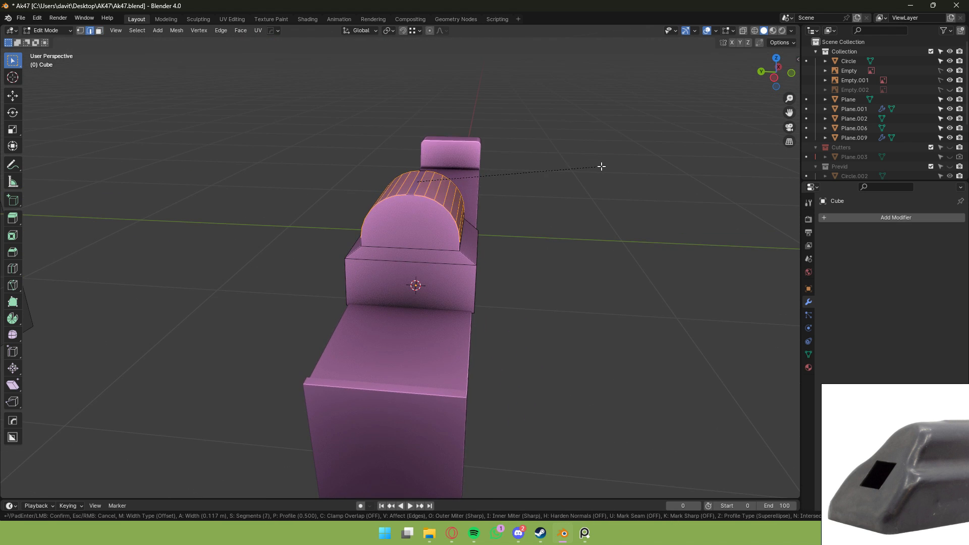
{"action": "scroll", "coordinate": [606, 169], "scroll_direction": "up", "scroll_amount": 3}
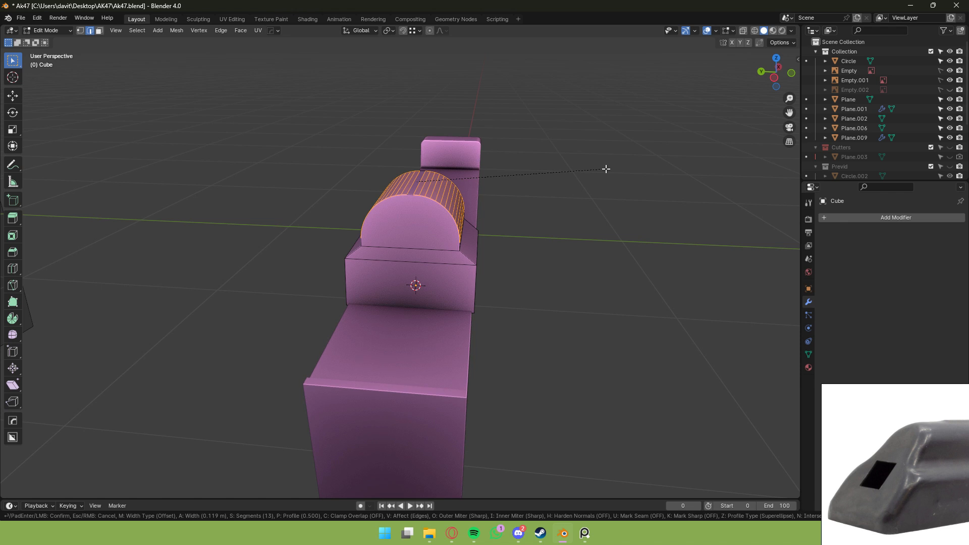
{"action": "left_click", "coordinate": [604, 169]}
{"action": "key", "text": "Tab"}
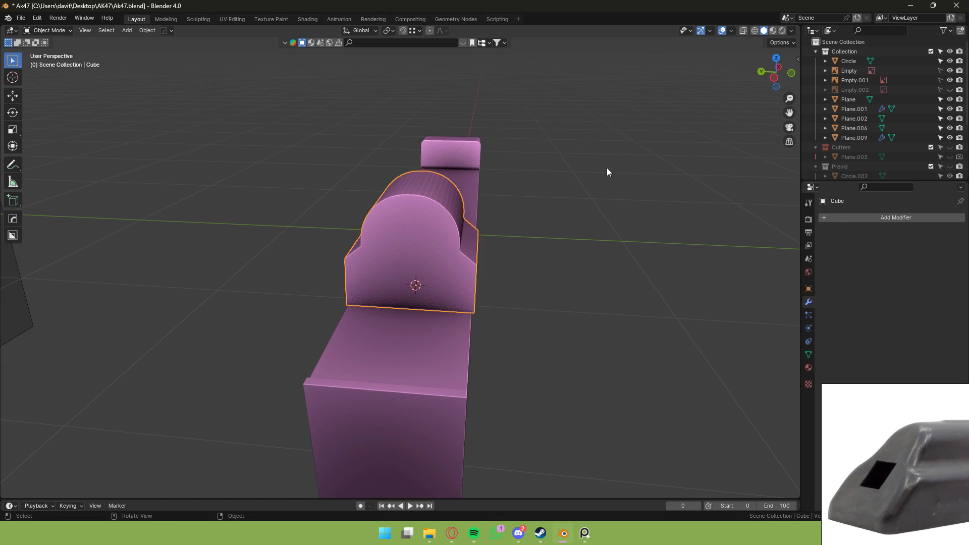
Bevel the upper and lower edges of the block's sloped side step about 0.007 m wide with 5 segments.
{"action": "middle_click_drag", "start_coordinate": [607, 167], "coordinate": [403, 226]}
{"action": "key", "text": "Tab"}
{"action": "left_click", "coordinate": [375, 244], "text": "alt"}
{"action": "left_click", "coordinate": [357, 267], "text": "alt+shift"}
{"action": "scroll", "coordinate": [543, 266], "scroll_direction": "up", "scroll_amount": 2}
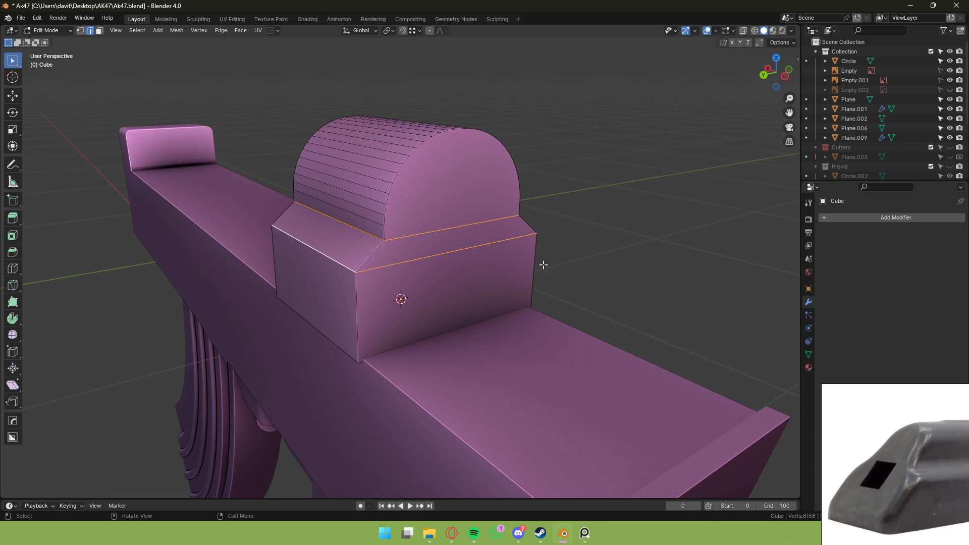
{"action": "key", "text": "ctrl+b"}
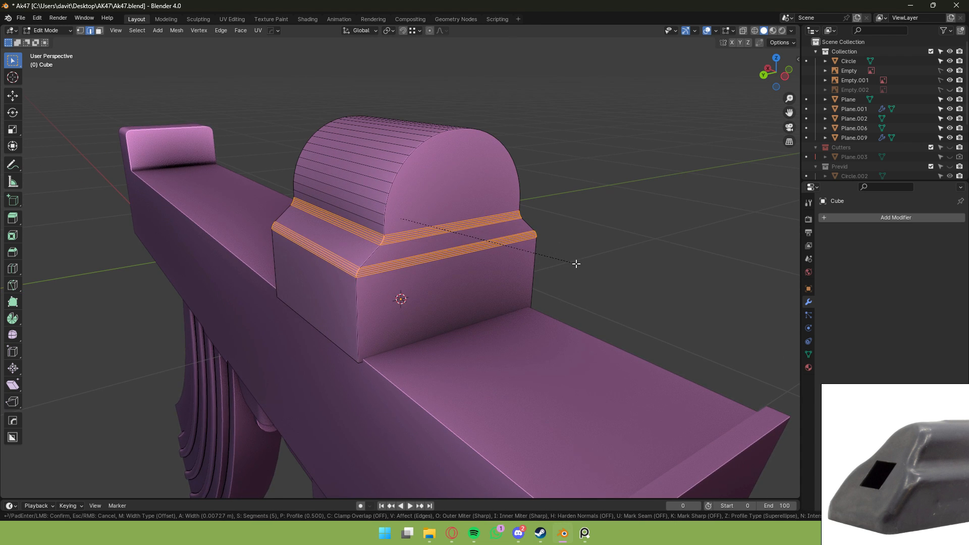
{"action": "left_click", "coordinate": [576, 264]}
{"action": "key", "text": "Tab"}
Apply Shade Auto Smooth to the dust cover block and inspect the shading from several sides.
{"action": "middle_click_drag", "start_coordinate": [576, 264], "coordinate": [458, 250]}
{"action": "left_click", "coordinate": [460, 248]}
{"action": "right_click", "coordinate": [461, 248]}
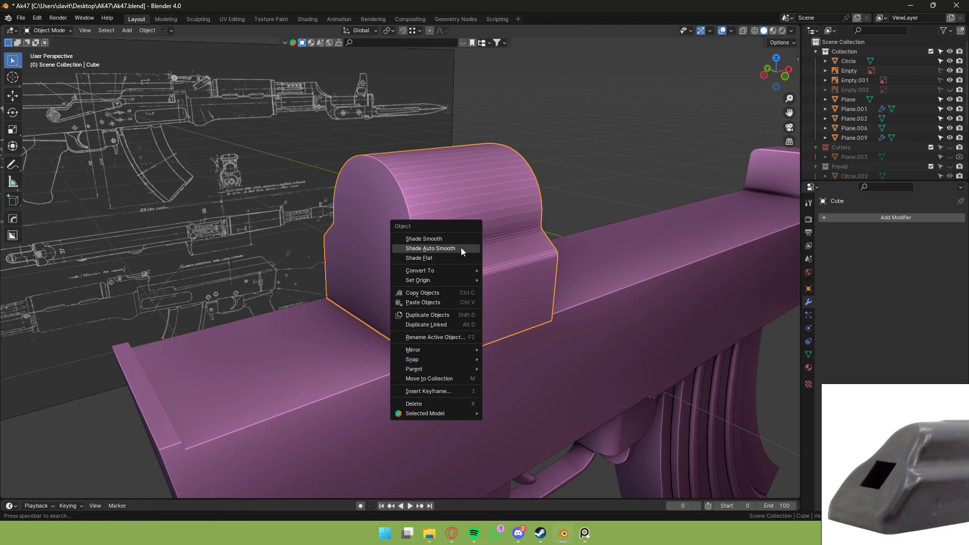
{"action": "left_click", "coordinate": [461, 248]}
{"action": "left_click", "coordinate": [611, 168]}
{"action": "middle_click_drag", "start_coordinate": [611, 167], "coordinate": [483, 158]}
{"action": "scroll", "coordinate": [480, 176], "scroll_direction": "up", "scroll_amount": 5}
{"action": "left_click", "coordinate": [473, 213]}
{"action": "middle_click_drag", "start_coordinate": [473, 213], "coordinate": [444, 216]}
{"action": "scroll", "coordinate": [443, 216], "scroll_direction": "down", "scroll_amount": 4}
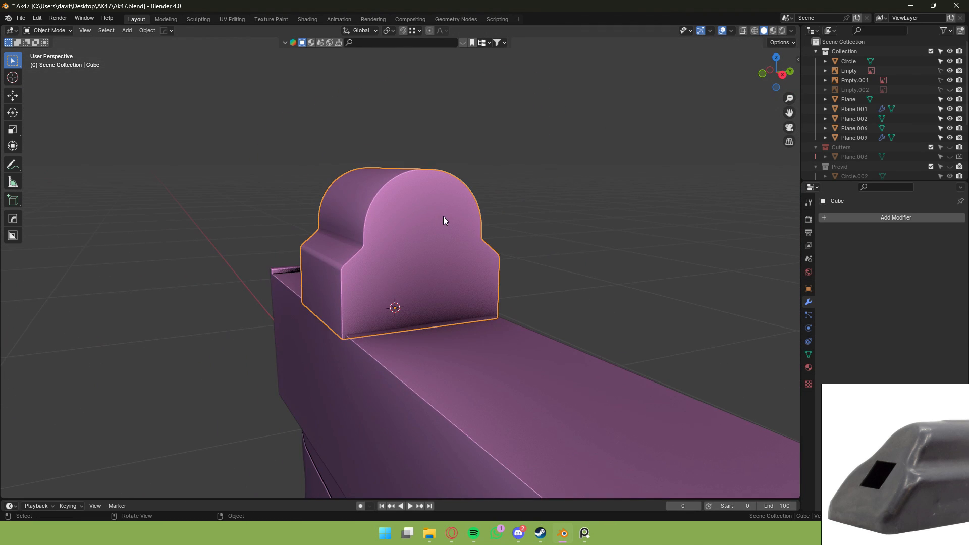
Isolate the dust cover block, delete its two end faces and bottom face, and return to the full scene.
{"action": "key", "text": "slash"}
{"action": "key", "text": "Tab"}
{"action": "key", "text": "3"}
{"action": "scroll", "coordinate": [472, 197], "scroll_direction": "down", "scroll_amount": 7}
{"action": "key", "text": "a"}
{"action": "middle_click_drag", "start_coordinate": [424, 350], "coordinate": [399, 329]}
{"action": "key", "text": "x"}
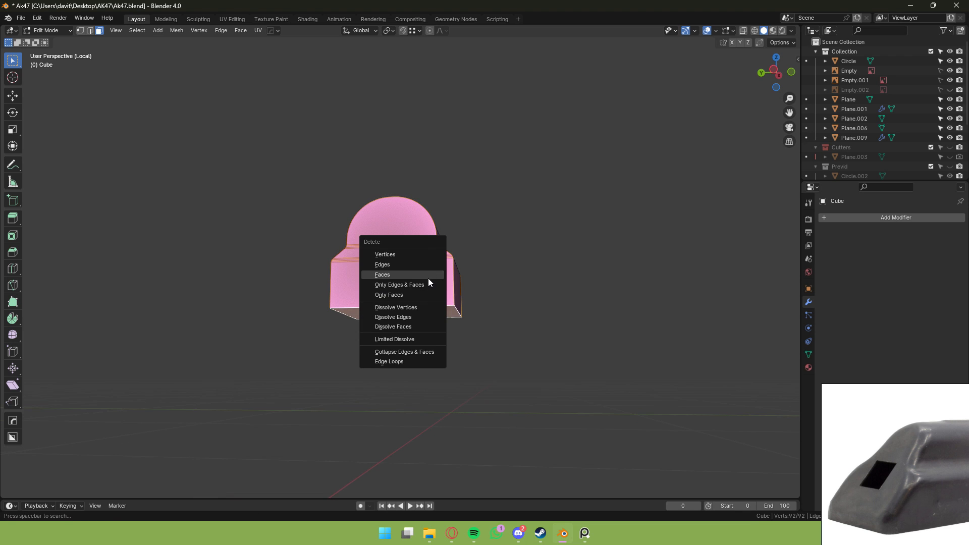
{"action": "left_click", "coordinate": [428, 278]}
{"action": "middle_click_drag", "start_coordinate": [429, 277], "coordinate": [581, 242]}
{"action": "key", "text": "Tab"}
{"action": "key", "text": "slash"}
Move the shell's rear-end vertices about -0.371 m along X to the rear end of the blueprint's dust cover.
{"action": "key", "text": "Tab"}
{"action": "key", "text": "a"}
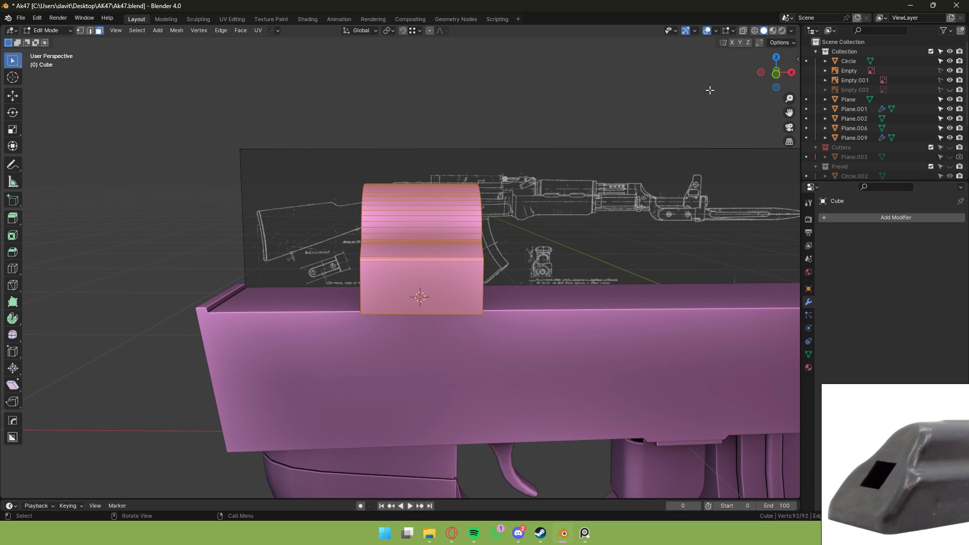
{"action": "left_click", "coordinate": [780, 83]}
{"action": "left_click", "coordinate": [756, 30]}
{"action": "key", "text": "1"}
{"action": "left_click_drag", "start_coordinate": [313, 111], "coordinate": [390, 378]}
{"action": "scroll", "coordinate": [404, 269], "scroll_direction": "up", "scroll_amount": 3}
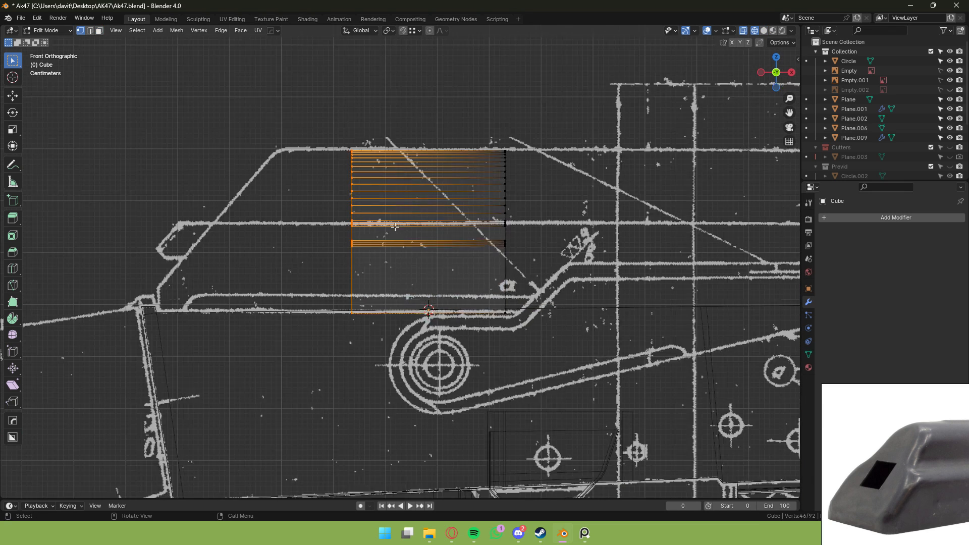
{"action": "middle_click_drag", "start_coordinate": [445, 210], "coordinate": [548, 234], "text": "shift"}
{"action": "key", "text": "g"}
{"action": "key", "text": "x"}
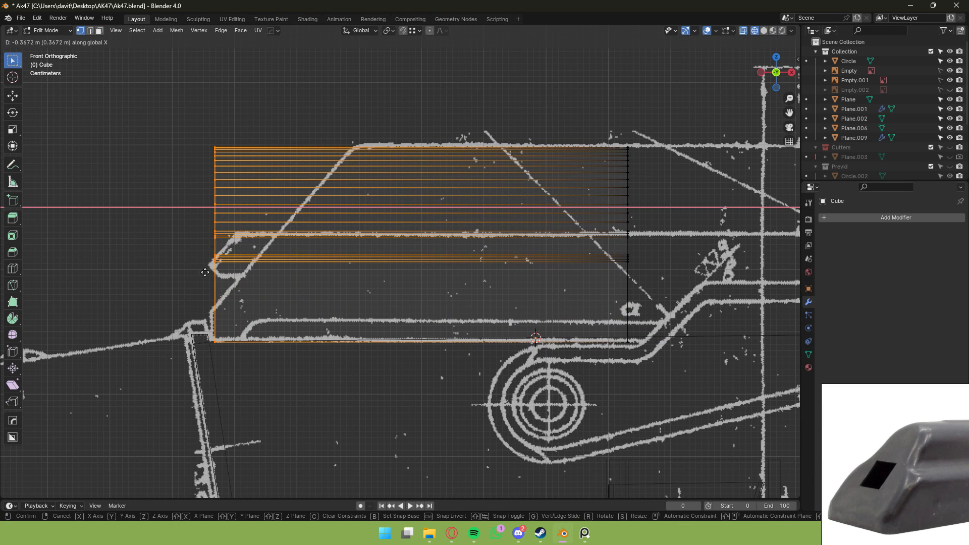
{"action": "left_click", "coordinate": [184, 274]}
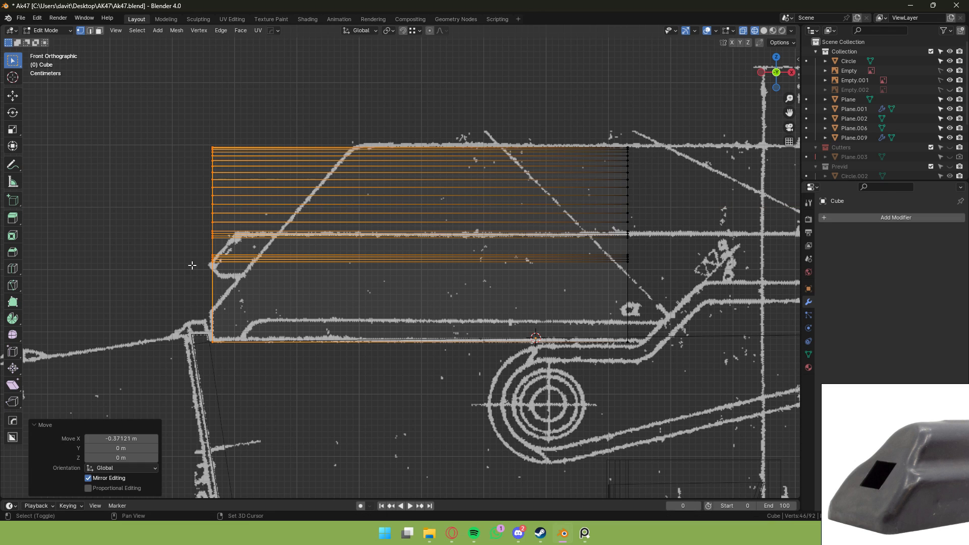
Add a lengthwise loop cut low on one side wall at a factor of about 0.241 and symmetrize the shell to the other side.
{"action": "key", "text": "ctrl+r"}
{"action": "left_click", "coordinate": [189, 328]}
{"action": "left_click", "coordinate": [190, 337]}
{"action": "middle_click_drag", "start_coordinate": [189, 337], "coordinate": [377, 323]}
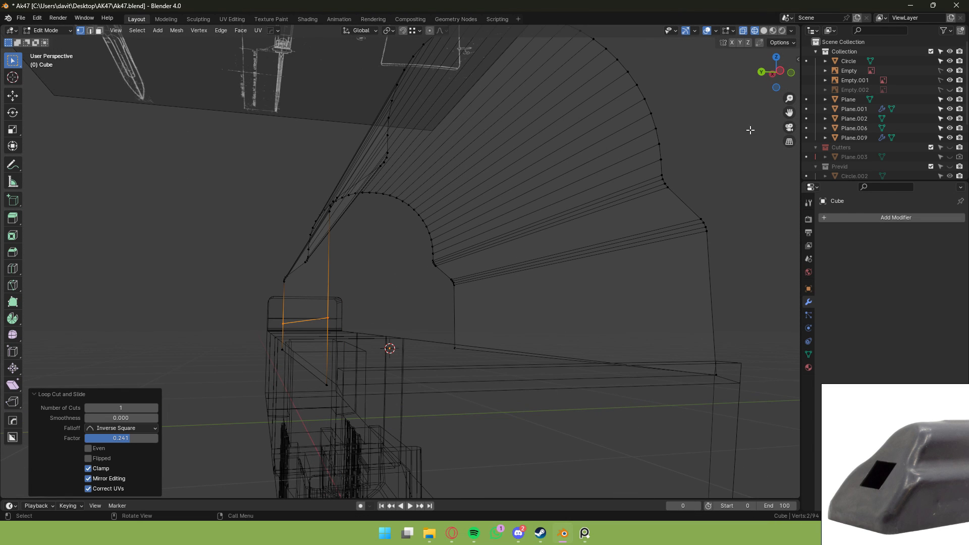
{"action": "left_click", "coordinate": [791, 75]}
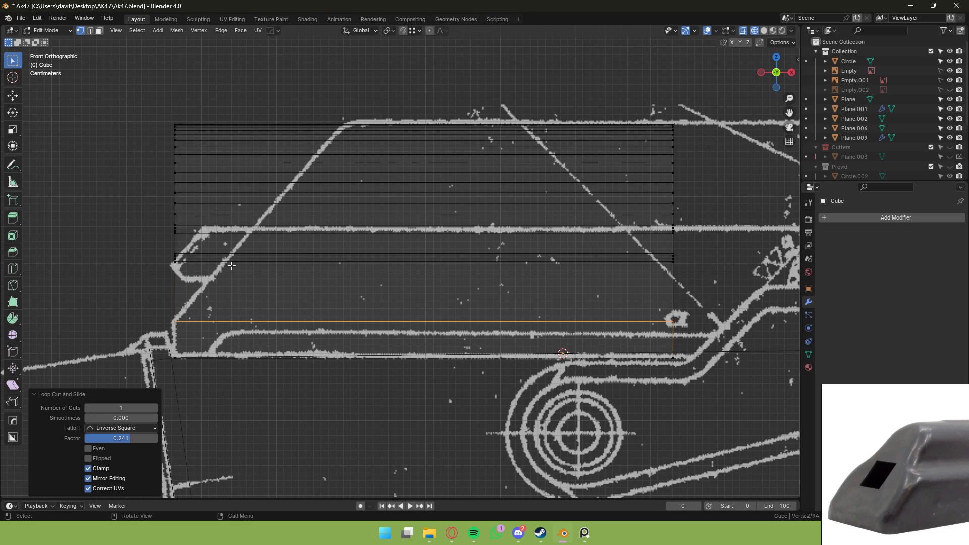
{"action": "middle_click_drag", "start_coordinate": [249, 245], "coordinate": [430, 184]}
{"action": "key", "text": "shift+z"}
{"action": "key", "text": "Tab"}
{"action": "key", "text": "alt+x"}
{"action": "left_click", "coordinate": [388, 287]}
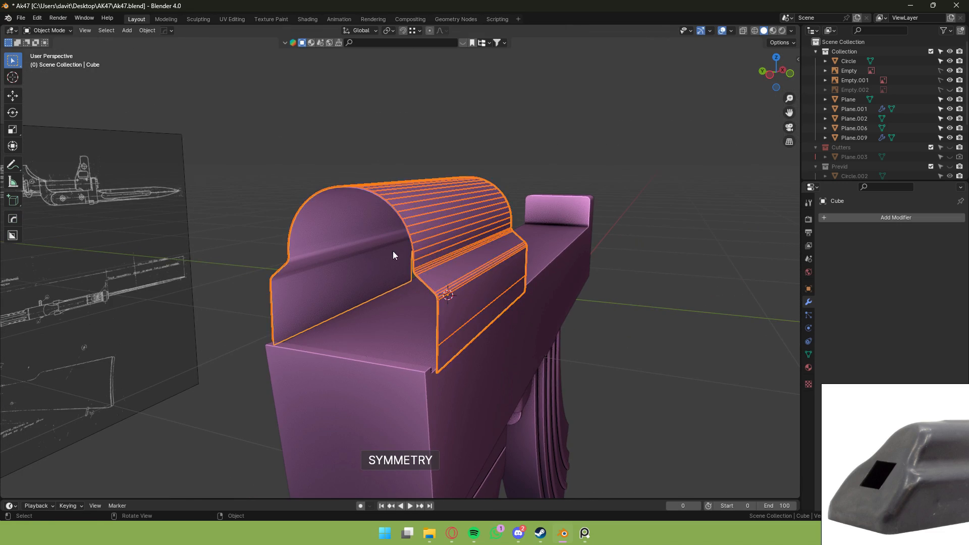
Dissolve the extra centre edge running lengthwise along the top of the dust cover shell.
{"action": "key", "text": "Tab"}
{"action": "middle_click_drag", "start_coordinate": [393, 250], "coordinate": [452, 277]}
{"action": "scroll", "coordinate": [407, 249], "scroll_direction": "up", "scroll_amount": 3}
{"action": "scroll", "coordinate": [408, 250], "scroll_direction": "up", "scroll_amount": 1}
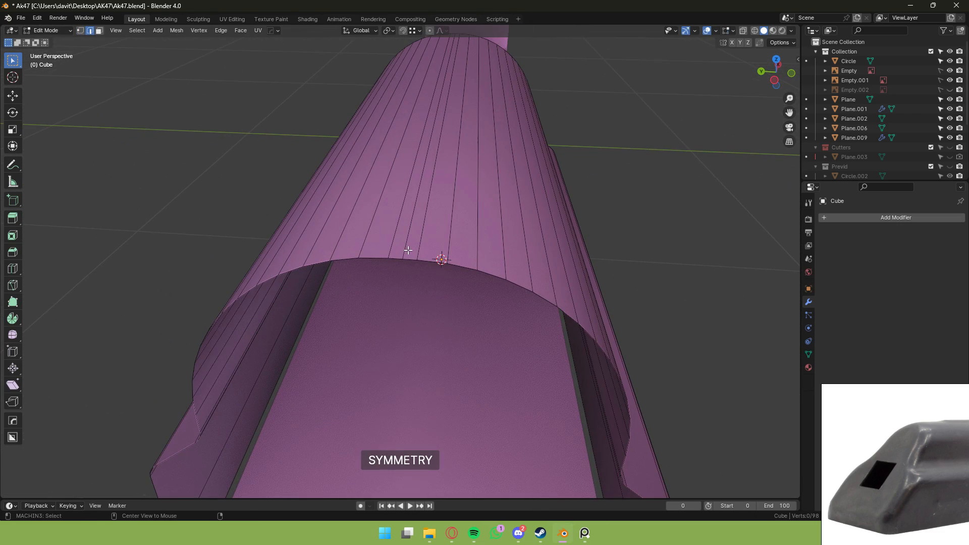
{"action": "left_click", "coordinate": [408, 250], "text": "alt"}
{"action": "key", "text": "ctrl+x"}
{"action": "scroll", "coordinate": [420, 244], "scroll_direction": "down", "scroll_amount": 5}
{"action": "middle_click_drag", "start_coordinate": [544, 194], "coordinate": [506, 162]}
{"action": "key", "text": "a"}
{"action": "key", "text": "alt+a"}
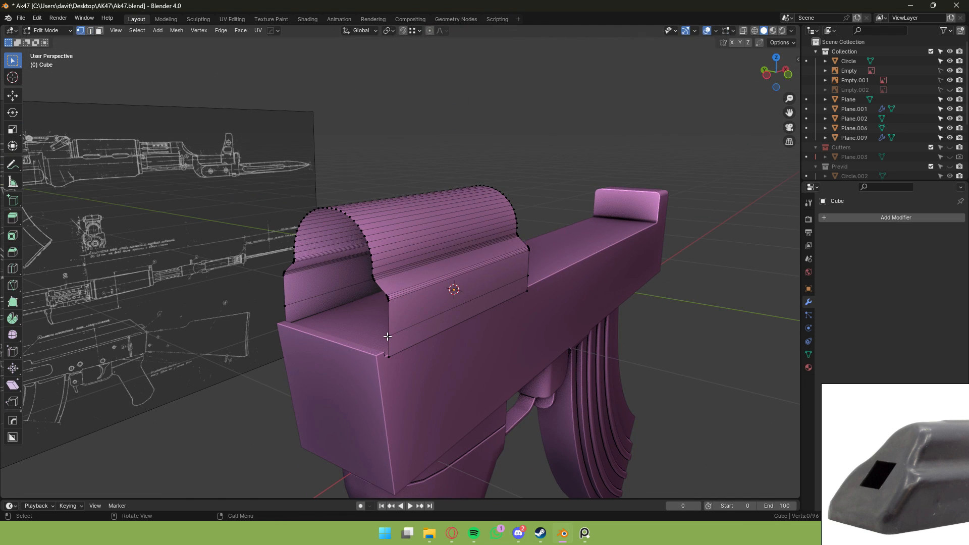
Fill a face between the four lowest vertices at the shell's open rear end.
{"action": "middle_click_drag", "start_coordinate": [308, 307], "coordinate": [363, 321]}
{"action": "key", "text": "2"}
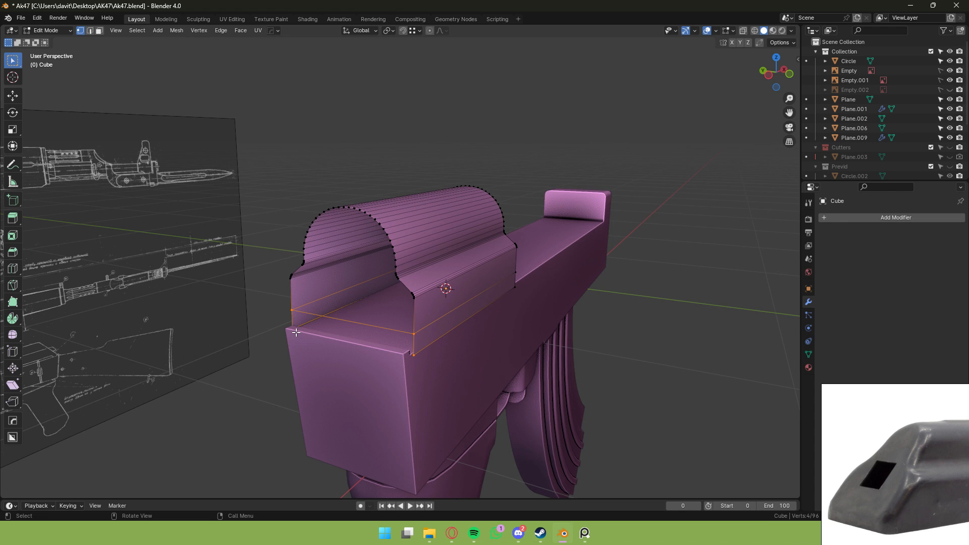
{"action": "key", "text": "f"}
{"action": "key", "text": "2"}
Snap the 3D cursor to the middle of the rear face's upper edge and set the transform pivot point to 3D Cursor.
{"action": "left_click", "coordinate": [349, 321]}
{"action": "middle_click_drag", "start_coordinate": [349, 321], "coordinate": [356, 316]}
{"action": "scroll", "coordinate": [373, 311], "scroll_direction": "down", "scroll_amount": 1}
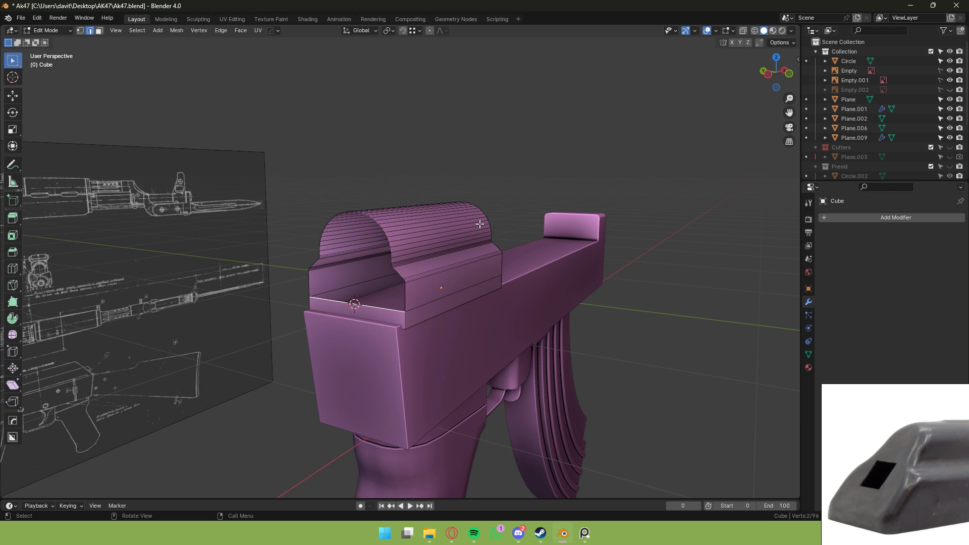
{"action": "middle_click_drag", "start_coordinate": [530, 134], "coordinate": [398, 48]}
{"action": "left_click", "coordinate": [387, 30]}
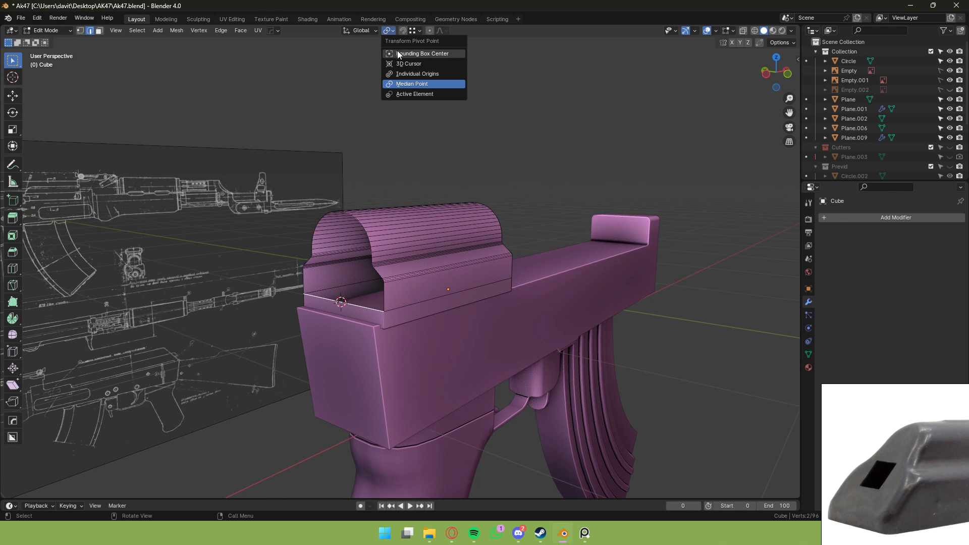
{"action": "left_click", "coordinate": [443, 99]}
{"action": "middle_click_drag", "start_coordinate": [442, 99], "coordinate": [277, 174]}
{"action": "key", "text": "Tab"}
{"action": "key", "text": "Tab"}
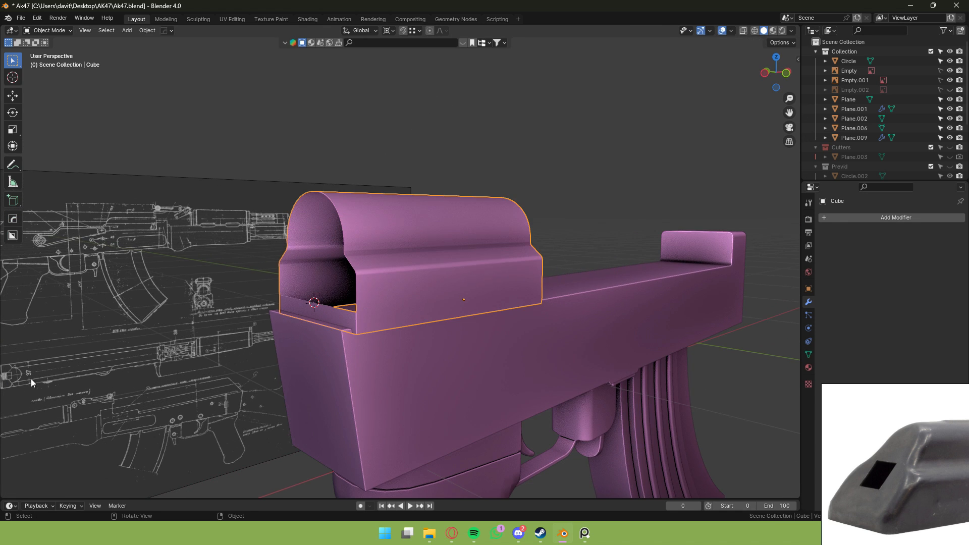
Shear the rear-end vertices above the low side cut in front view so the end follows the blueprint's slanted rear line.
{"action": "left_click", "coordinate": [15, 386]}
{"action": "middle_click_drag", "start_coordinate": [376, 190], "coordinate": [368, 202]}
{"action": "key", "text": "Tab"}
{"action": "key", "text": "Tab"}
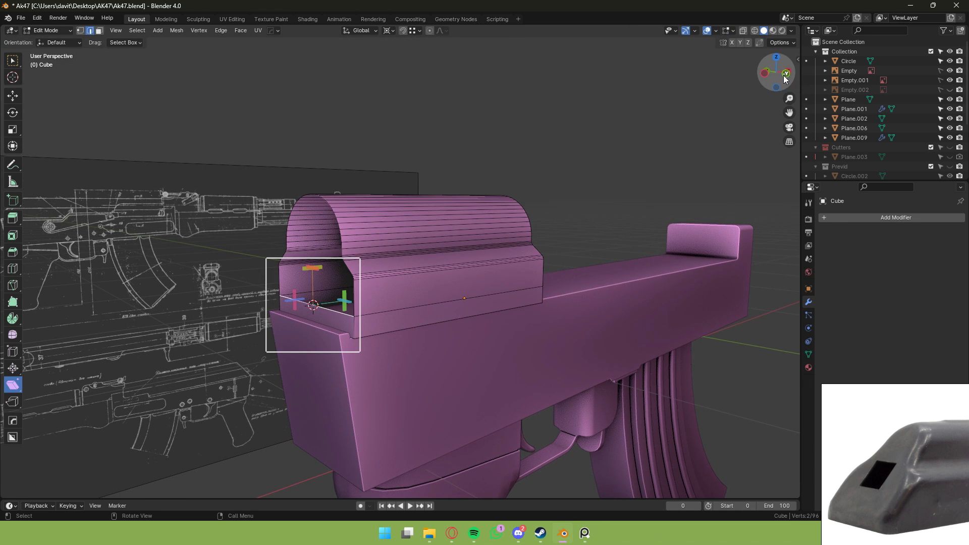
{"action": "left_click", "coordinate": [786, 73]}
{"action": "left_click", "coordinate": [755, 30]}
{"action": "key", "text": "1"}
{"action": "key", "text": "b"}
{"action": "left_click_drag", "start_coordinate": [223, 111], "coordinate": [321, 267]}
{"action": "scroll", "coordinate": [316, 271], "scroll_direction": "up", "scroll_amount": 2}
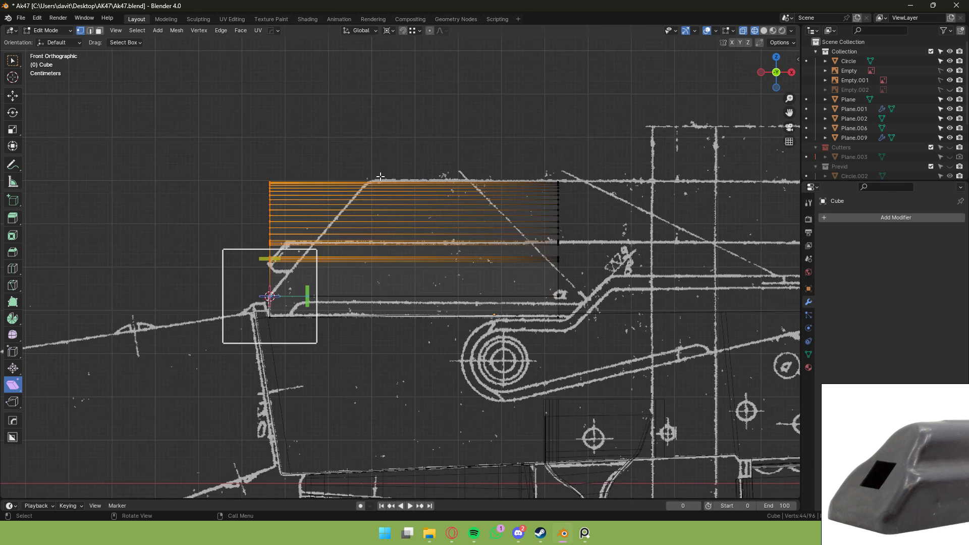
{"action": "left_click_drag", "start_coordinate": [257, 266], "coordinate": [280, 229]}
{"action": "left_click", "coordinate": [764, 31]}
Fill the slanted rear opening with a face and bevel the rear outline about 0.009 m wide with 3 segments.
{"action": "middle_click_drag", "start_coordinate": [505, 242], "coordinate": [480, 168]}
{"action": "left_click", "coordinate": [395, 351], "text": "shift"}
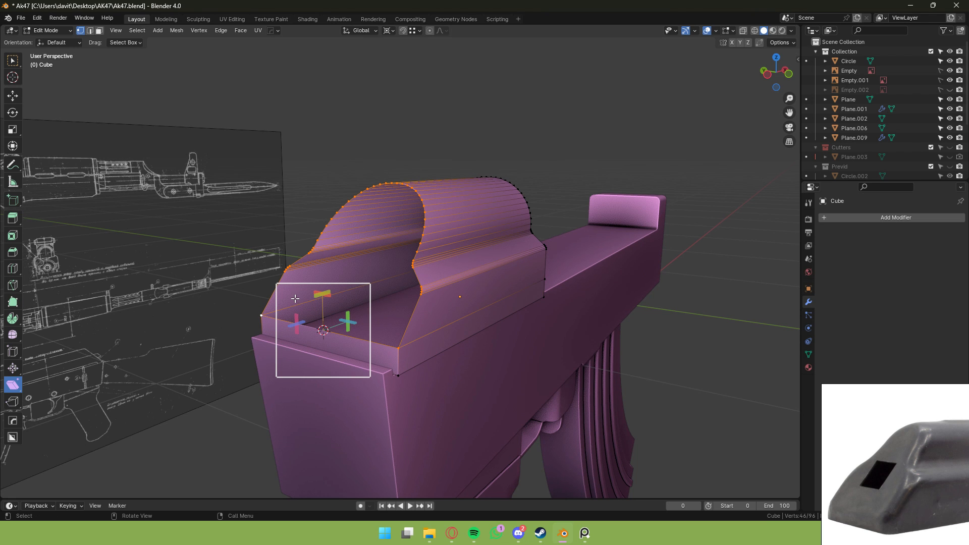
{"action": "key", "text": "2"}
{"action": "middle_click_drag", "start_coordinate": [307, 228], "coordinate": [437, 354]}
{"action": "left_click", "coordinate": [376, 356], "text": "shift"}
{"action": "key", "text": "ctrl+b"}
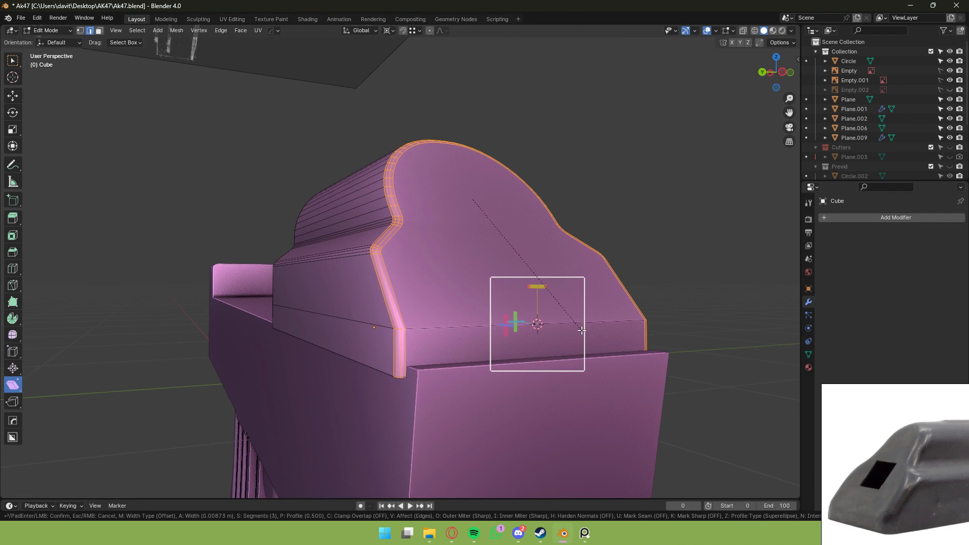
{"action": "left_click", "coordinate": [571, 329]}
{"action": "key", "text": "Tab"}
{"action": "left_click", "coordinate": [626, 226]}
Bring up the photo of the dust cover's side on the reference board and compare it with the front-view blueprint.
{"action": "middle_click_drag", "start_coordinate": [630, 226], "coordinate": [665, 243]}
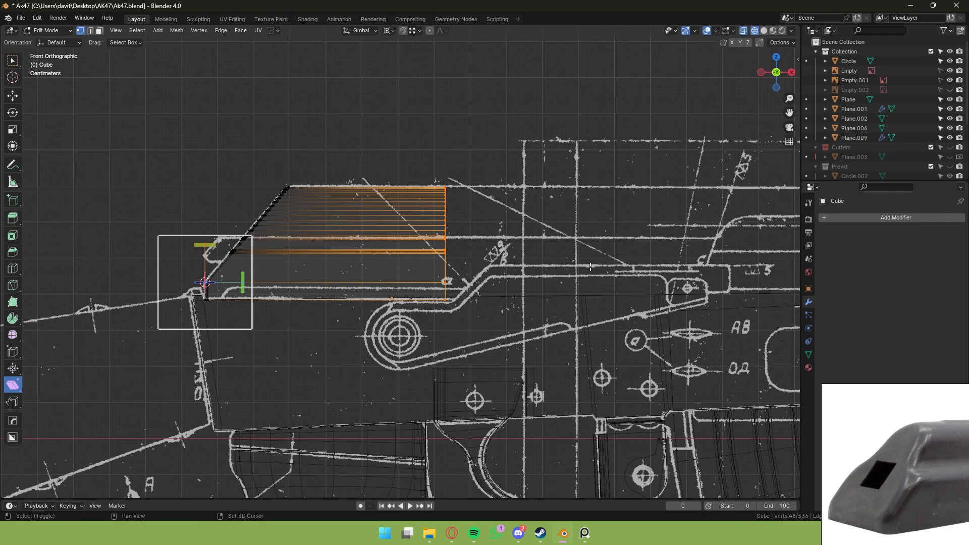
{"action": "middle_click_drag", "start_coordinate": [590, 249], "coordinate": [468, 208], "text": "shift"}
{"action": "scroll", "coordinate": [407, 227], "scroll_direction": "up", "scroll_amount": 3}
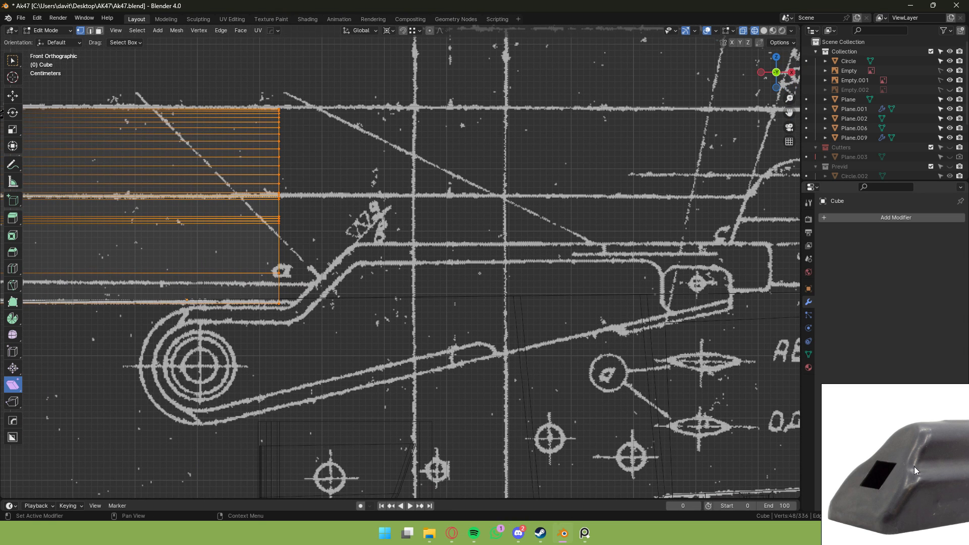
{"action": "middle_click_drag", "start_coordinate": [915, 470], "coordinate": [672, 445]}
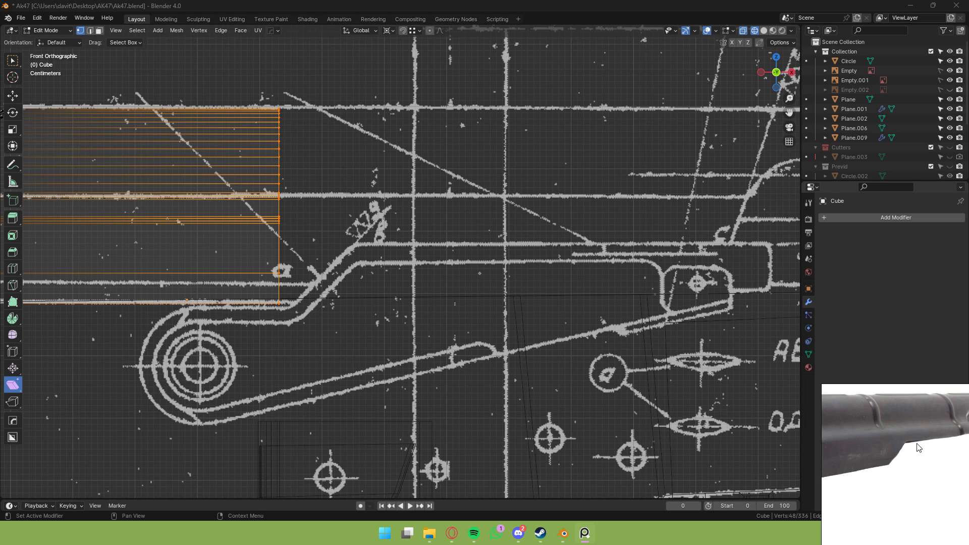
{"action": "scroll", "coordinate": [919, 445], "scroll_direction": "down", "scroll_amount": 2}
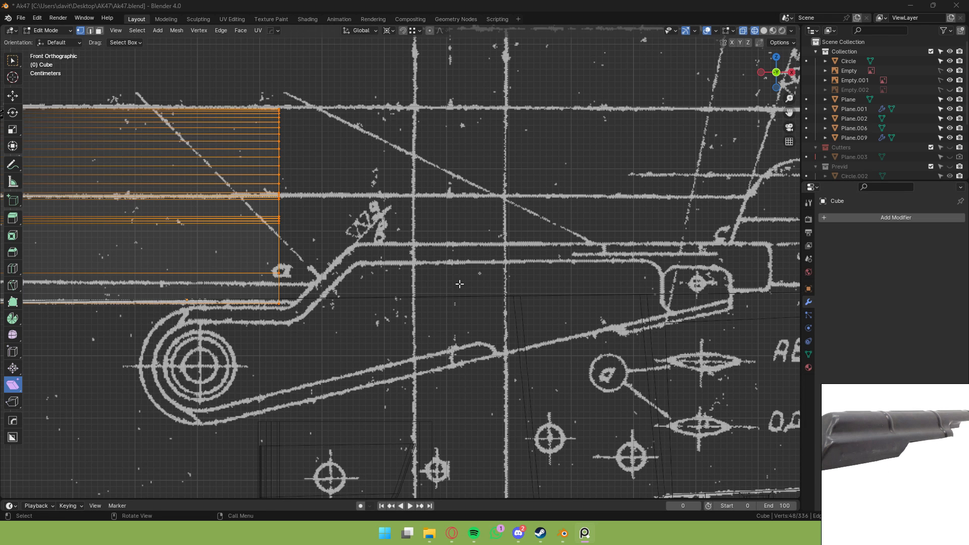
{"action": "scroll", "coordinate": [347, 147], "scroll_direction": "down", "scroll_amount": 3}
{"action": "scroll", "coordinate": [334, 132], "scroll_direction": "up", "scroll_amount": 2}
{"action": "scroll", "coordinate": [335, 117], "scroll_direction": "down", "scroll_amount": 3}
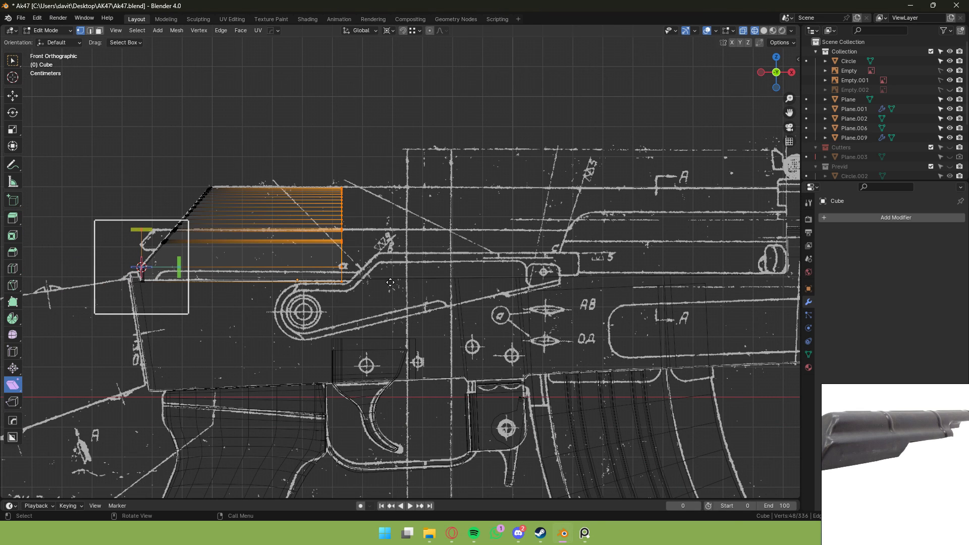
Extend the dust cover by moving its front-end vertices about 0.724 m along X to the blueprint's front line.
{"action": "key", "text": "g"}
{"action": "key", "text": "x"}
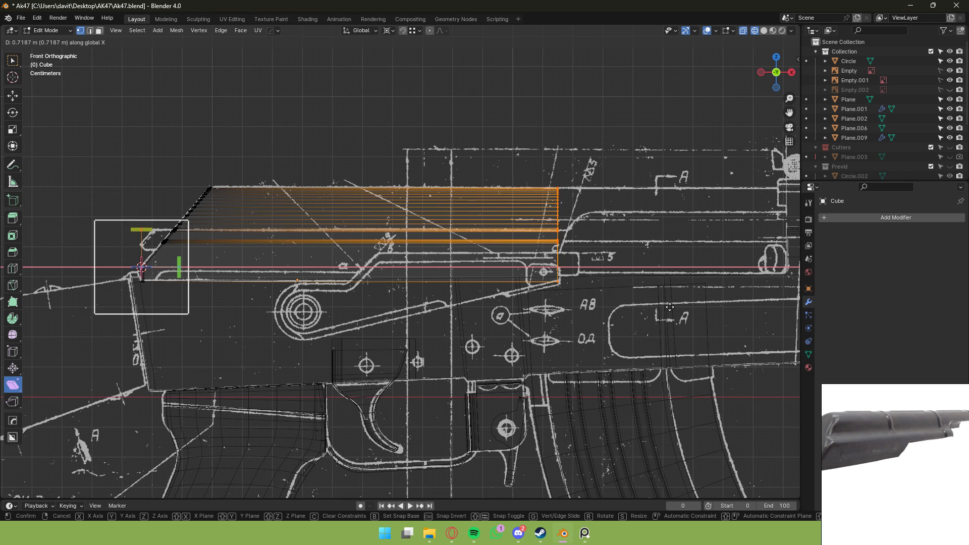
{"action": "left_click", "coordinate": [670, 290]}
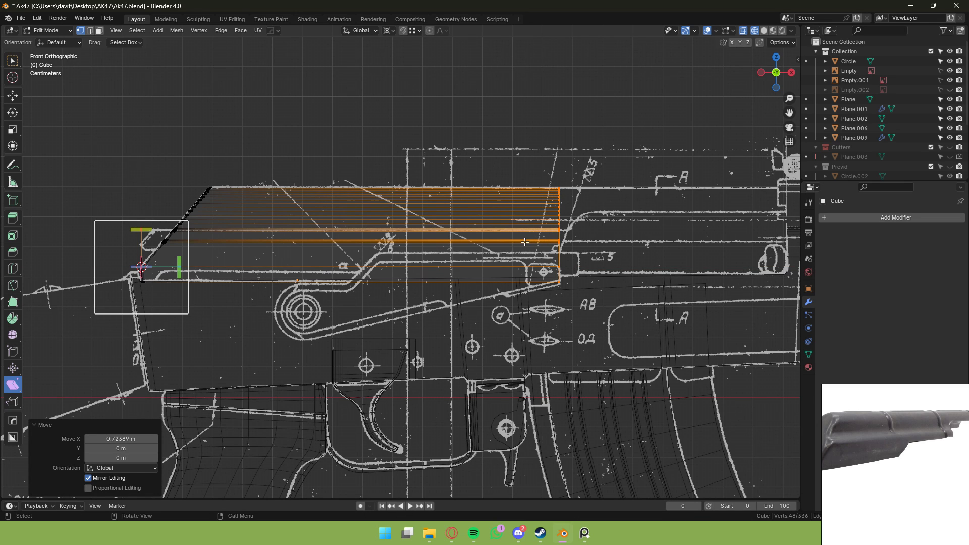
Add a slanted loop cut at the notch's blueprint start and a lengthwise loop cut along the notch's upper line, slid to -0.133.
{"action": "key", "text": "ctrl+r"}
{"action": "scroll", "coordinate": [399, 225], "scroll_direction": "up", "scroll_amount": 3}
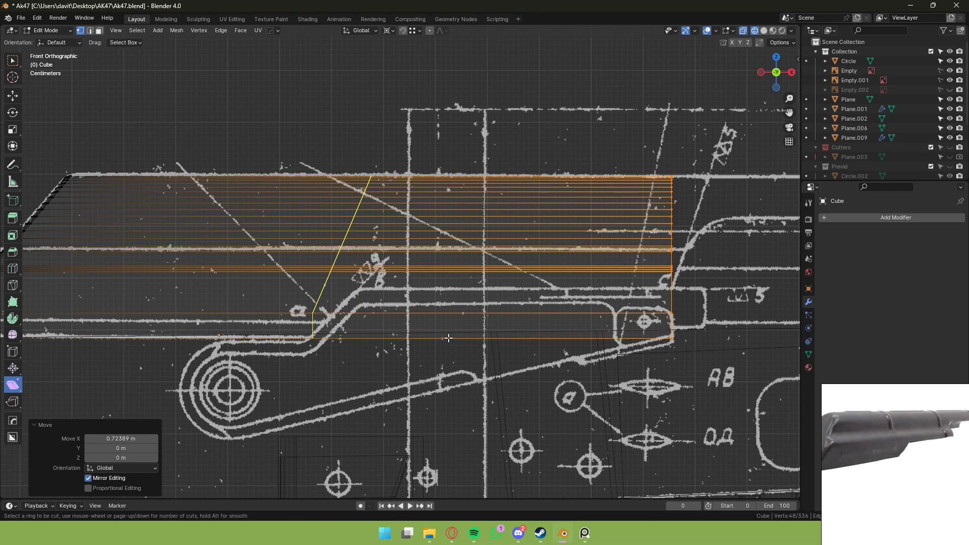
{"action": "left_click", "coordinate": [449, 338]}
{"action": "right_click", "coordinate": [451, 338]}
{"action": "left_click", "coordinate": [479, 323]}
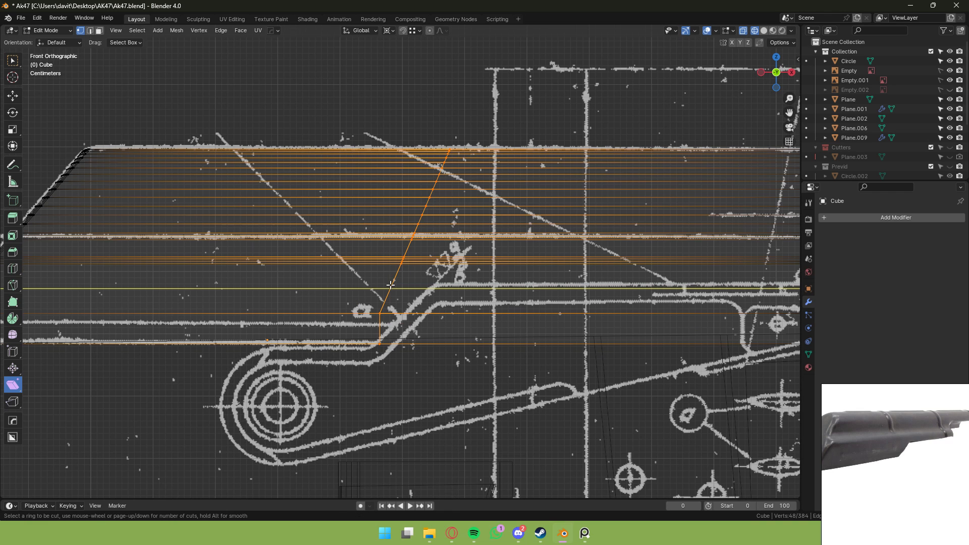
{"action": "left_click", "coordinate": [392, 285]}
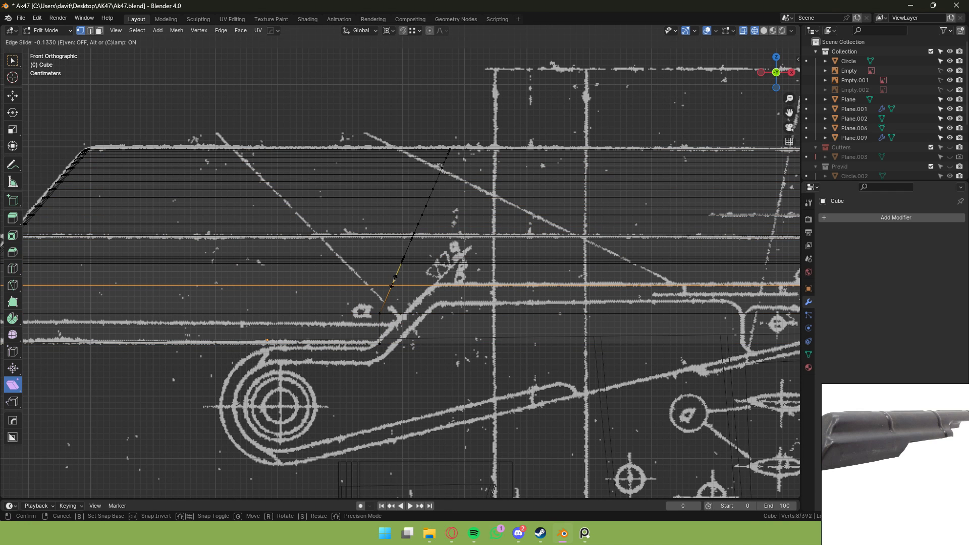
{"action": "left_click", "coordinate": [394, 281]}
Add a second crosswise loop cut with slide factor 0.792, and connect the first cut's bottom vertex diagonally up to the notch line.
{"action": "left_click", "coordinate": [596, 328]}
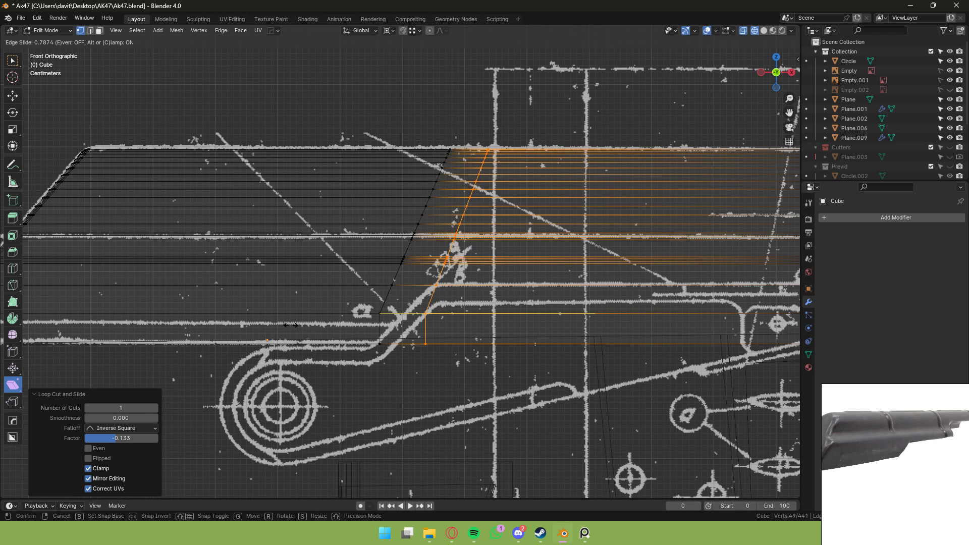
{"action": "left_click", "coordinate": [303, 324]}
{"action": "left_click", "coordinate": [765, 31]}
{"action": "middle_click_drag", "start_coordinate": [402, 315], "coordinate": [418, 320]}
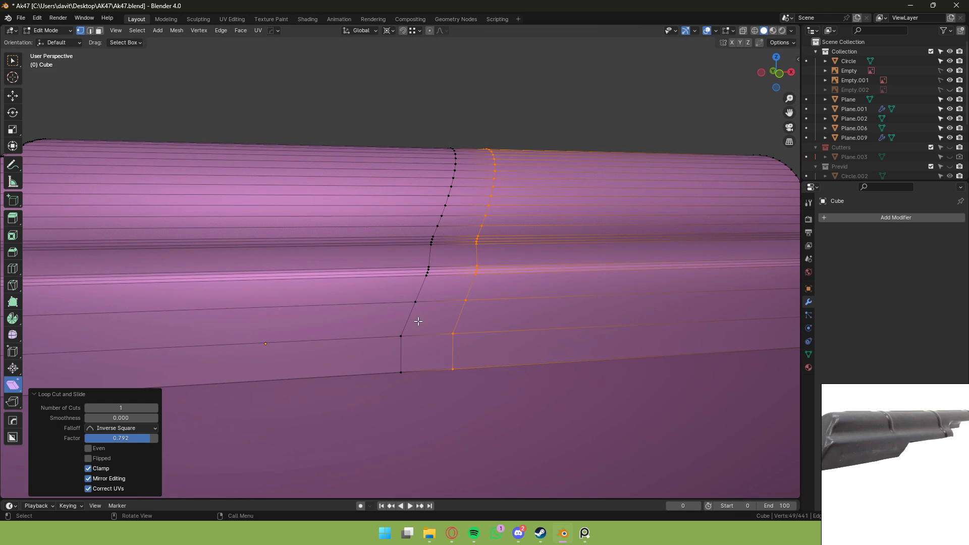
{"action": "left_click", "coordinate": [401, 371]}
{"action": "key", "text": "j"}
{"action": "key", "text": "i"}
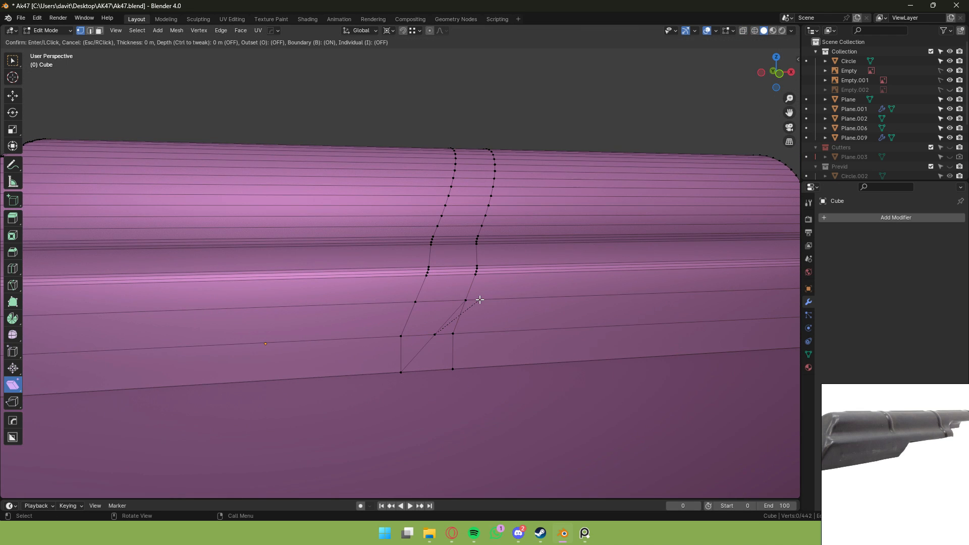
{"action": "key", "text": "Escape"}
Delete the lower side faces forward of the diagonal edge to open the long side notch, and inspect the dust cover.
{"action": "key", "text": "3"}
{"action": "left_click", "coordinate": [511, 325]}
{"action": "scroll", "coordinate": [510, 325], "scroll_direction": "down", "scroll_amount": 5}
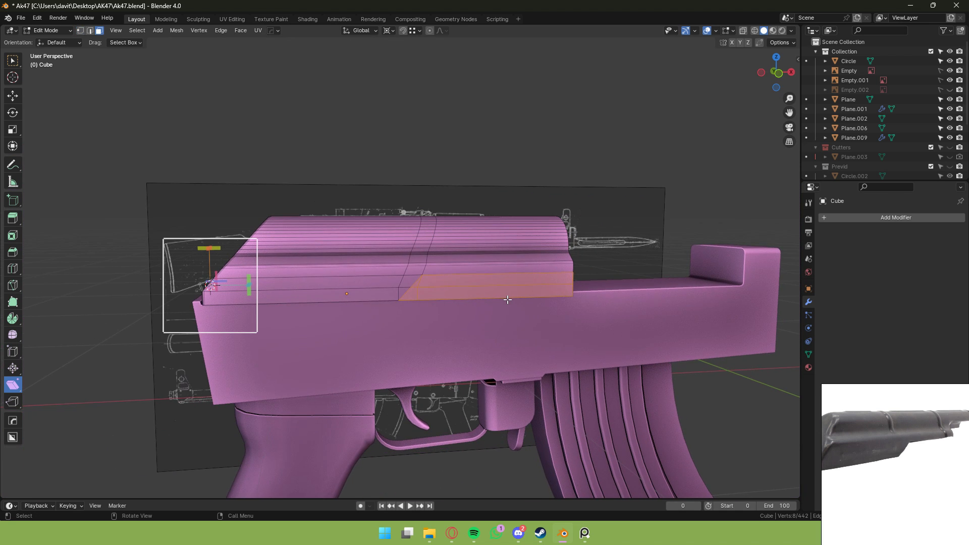
{"action": "key", "text": "x"}
{"action": "left_click", "coordinate": [513, 296]}
{"action": "mouse_move", "coordinate": [513, 295]}
{"action": "middle_mouse_down"}
{"action": "mouse_move", "coordinate": [500, 290]}
{"action": "mouse_move", "coordinate": [525, 282]}
{"action": "middle_mouse_up"}
{"action": "key", "text": "1"}
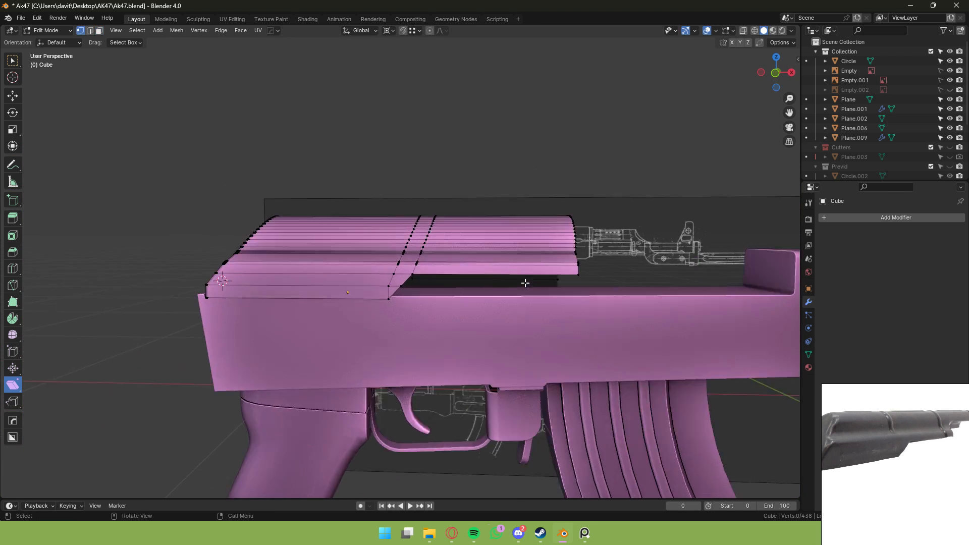
{"action": "scroll", "coordinate": [525, 278], "scroll_direction": "up", "scroll_amount": 4}
{"action": "key", "text": "Tab"}
{"action": "key", "text": "Tab"}
{"action": "scroll", "coordinate": [500, 168], "scroll_direction": "down", "scroll_amount": 3}
{"action": "middle_click_drag", "start_coordinate": [500, 169], "coordinate": [553, 201]}
{"action": "key", "text": "Tab"}
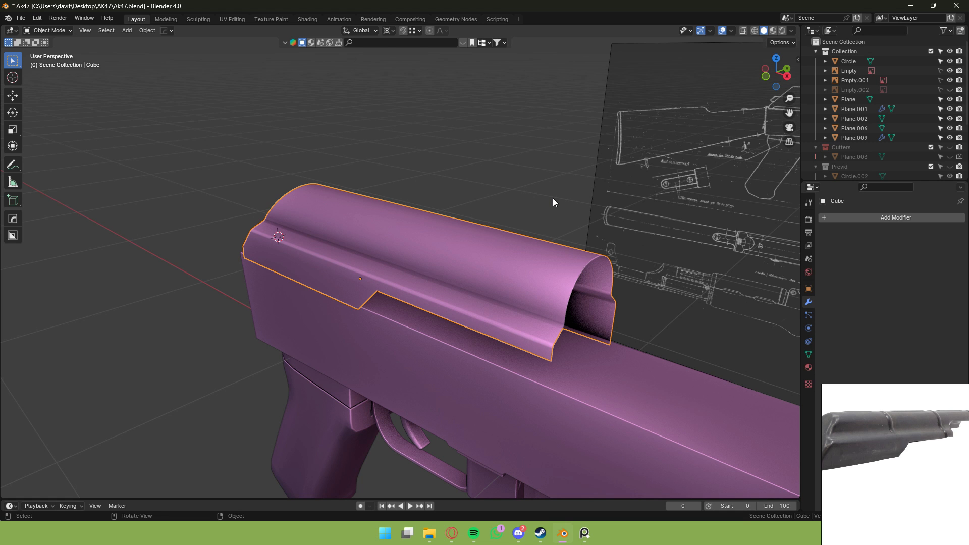
Examine the dust cover's curved front cut-out in the reference photo against the front-view blueprint, and activate the Select Box tool.
{"action": "left_click", "coordinate": [765, 77]}
{"action": "scroll", "coordinate": [614, 190], "scroll_direction": "up", "scroll_amount": 4}
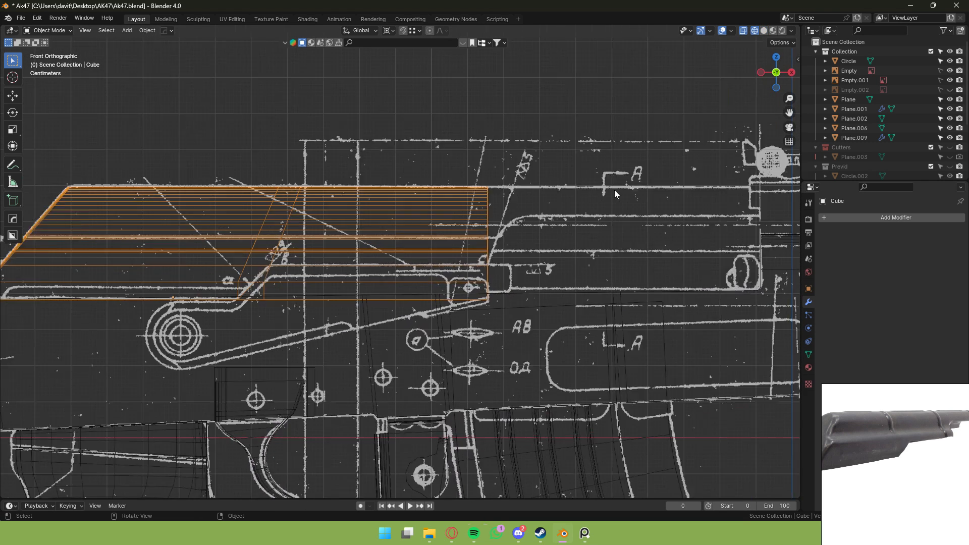
{"action": "scroll", "coordinate": [936, 456], "scroll_direction": "up", "scroll_amount": 3}
{"action": "middle_click_drag", "start_coordinate": [949, 424], "coordinate": [916, 433]}
{"action": "scroll", "coordinate": [916, 417], "scroll_direction": "up", "scroll_amount": 1}
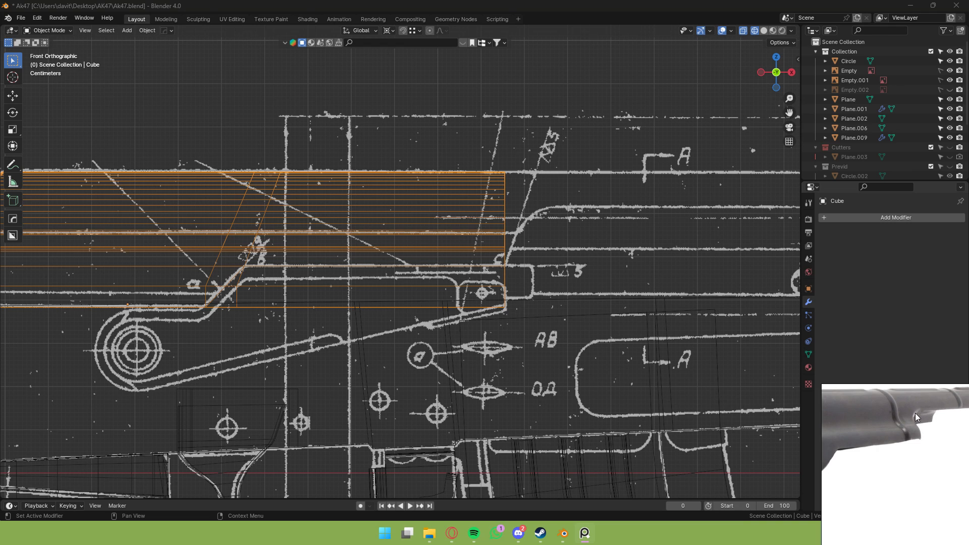
{"action": "key", "text": "Tab"}
{"action": "scroll", "coordinate": [548, 270], "scroll_direction": "up", "scroll_amount": 4}
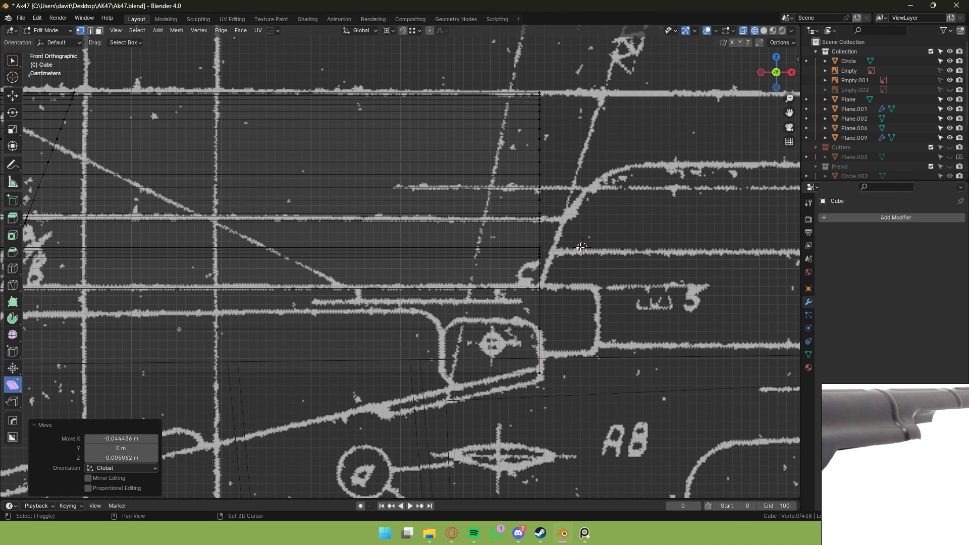
{"action": "left_click", "coordinate": [12, 60]}
{"action": "scroll", "coordinate": [455, 227], "scroll_direction": "down", "scroll_amount": 2}
{"action": "left_click_drag", "start_coordinate": [435, 106], "coordinate": [487, 273]}
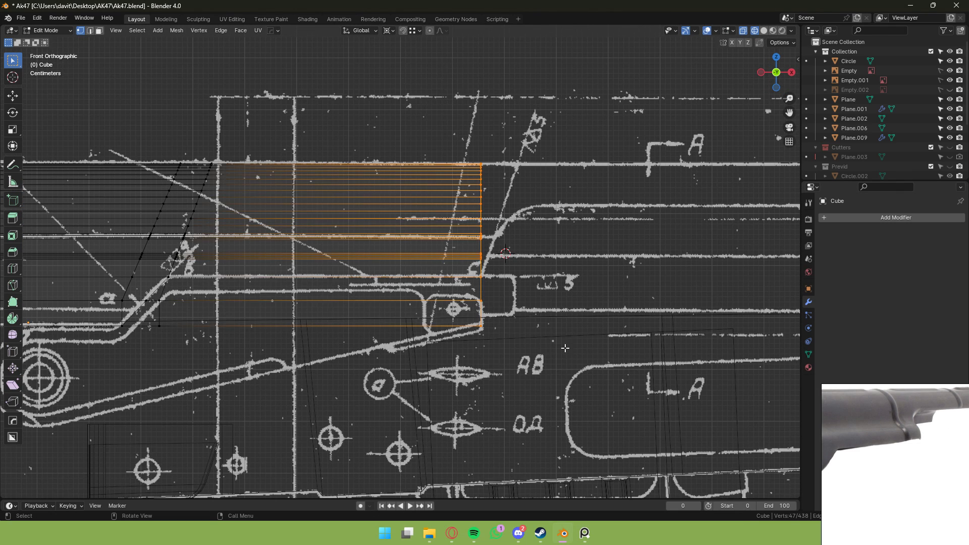
{"action": "scroll", "coordinate": [487, 278], "scroll_direction": "up", "scroll_amount": 4}
{"action": "left_click_drag", "start_coordinate": [398, 288], "coordinate": [414, 298]}
{"action": "scroll", "coordinate": [414, 295], "scroll_direction": "up", "scroll_amount": 3}
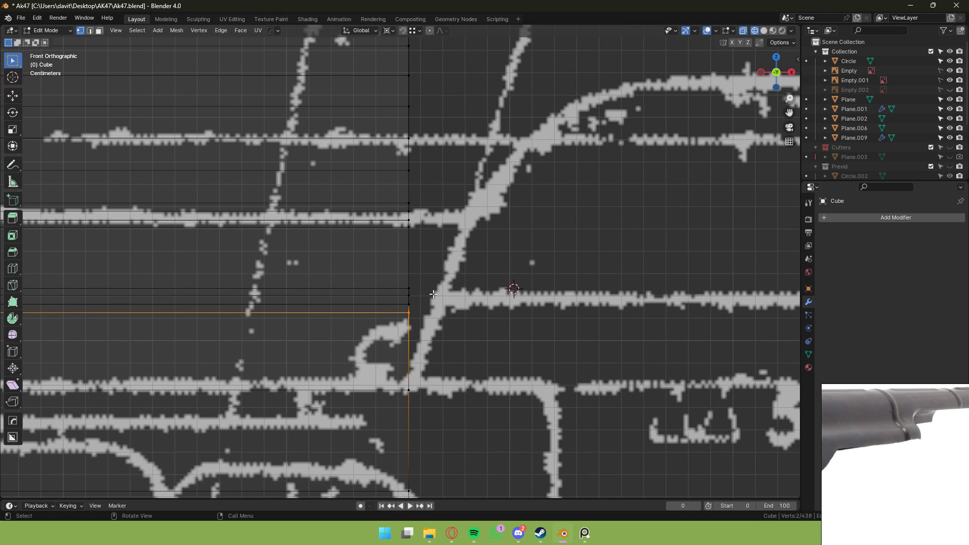
{"action": "key", "text": "g"}
{"action": "key", "text": "x"}
{"action": "right_click", "coordinate": [450, 288]}
Move the near side's lower front-end vertices one by one along X onto the blueprint's curved cut line, the third about 0.0097 m.
{"action": "left_click", "coordinate": [764, 31]}
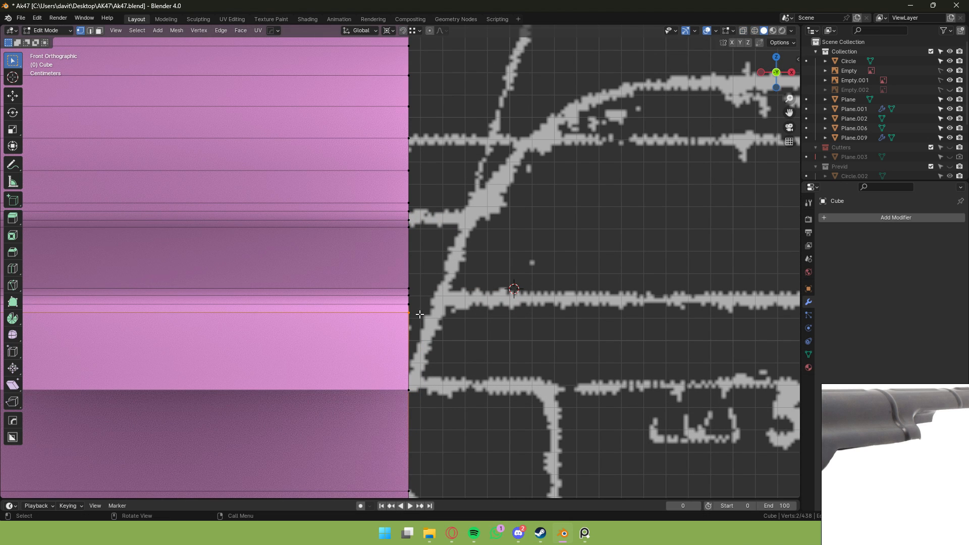
{"action": "key", "text": "g"}
{"action": "key", "text": "x"}
{"action": "left_click", "coordinate": [418, 306]}
{"action": "key", "text": "g"}
{"action": "key", "text": "x"}
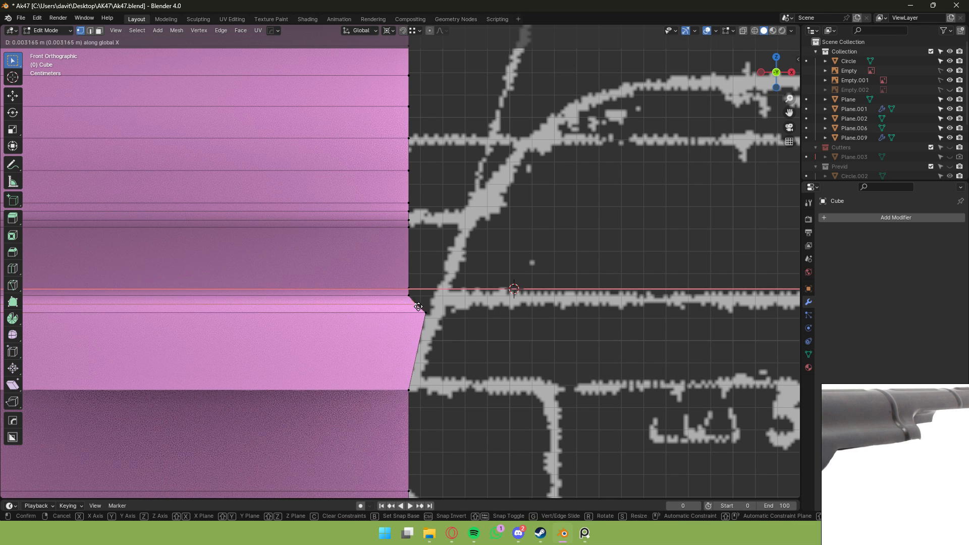
{"action": "left_click", "coordinate": [383, 327]}
{"action": "key", "text": "g"}
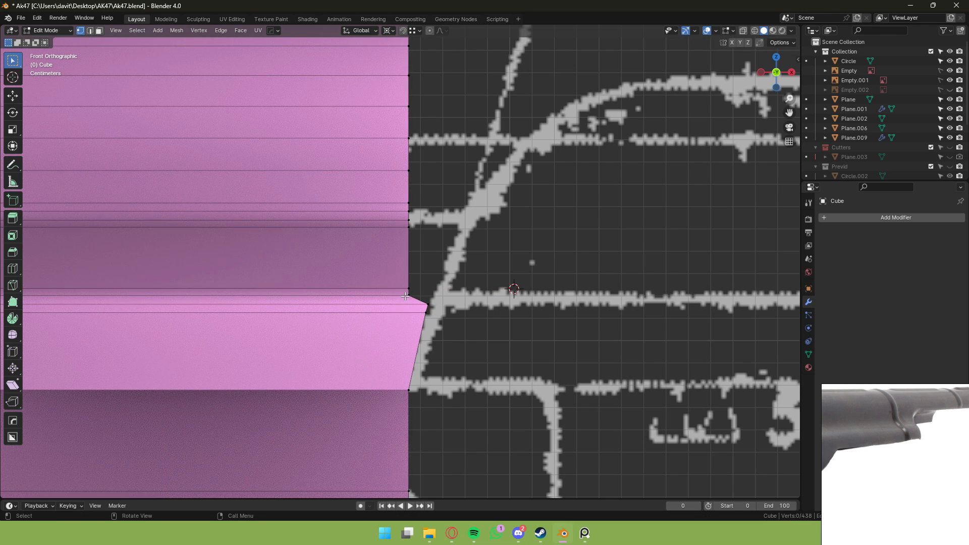
{"action": "key", "text": "x"}
{"action": "left_click", "coordinate": [483, 326]}
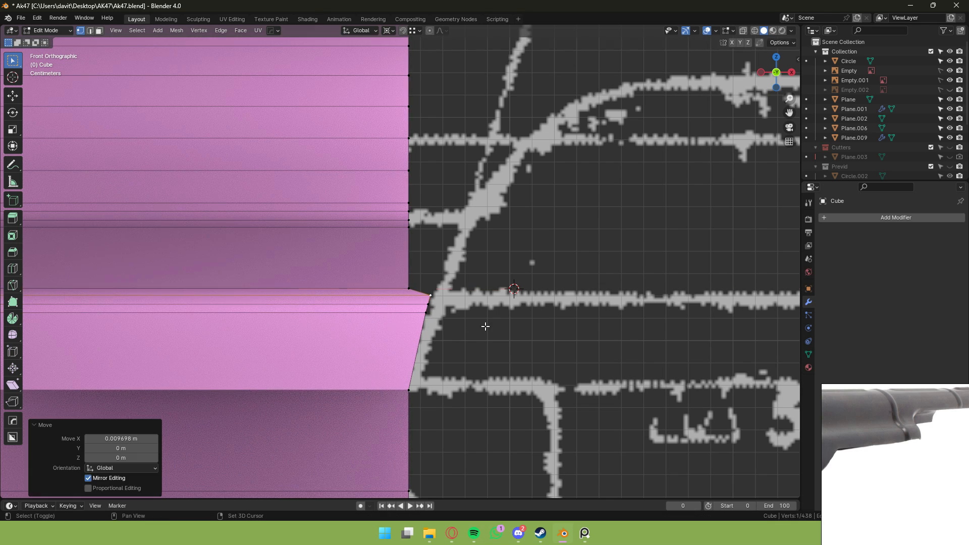
Move the next near-side front vertices upward in turn along X to follow the blueprint's curve, the tip vertex by about 0.1 m.
{"action": "key", "text": "g"}
{"action": "key", "text": "x"}
{"action": "left_click", "coordinate": [429, 295]}
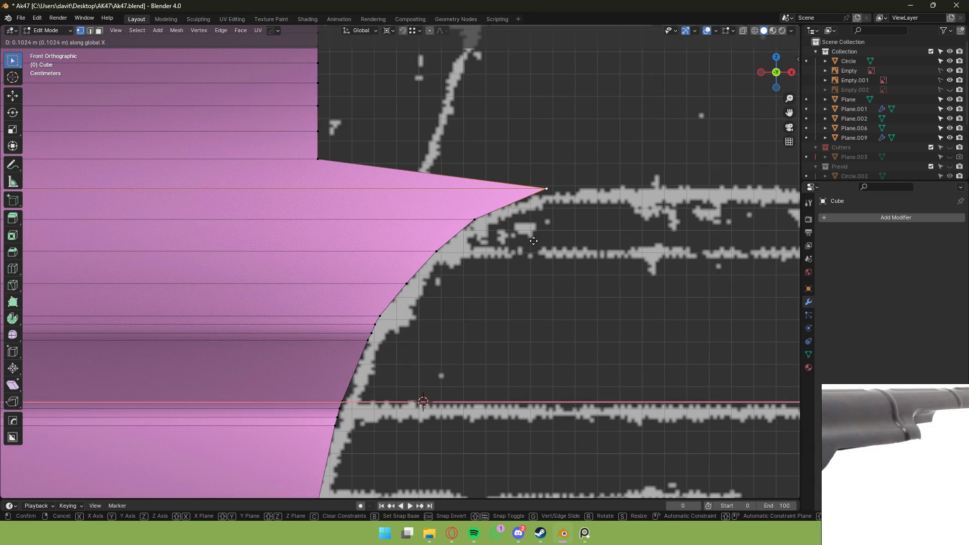
{"action": "left_click", "coordinate": [503, 248]}
{"action": "scroll", "coordinate": [503, 248], "scroll_direction": "down", "scroll_amount": 6}
{"action": "middle_click_drag", "start_coordinate": [537, 225], "coordinate": [491, 225]}
{"action": "scroll", "coordinate": [489, 236], "scroll_direction": "up", "scroll_amount": 2}
{"action": "key", "text": "Tab"}
{"action": "key", "text": "Tab"}
{"action": "scroll", "coordinate": [441, 238], "scroll_direction": "up", "scroll_amount": 3}
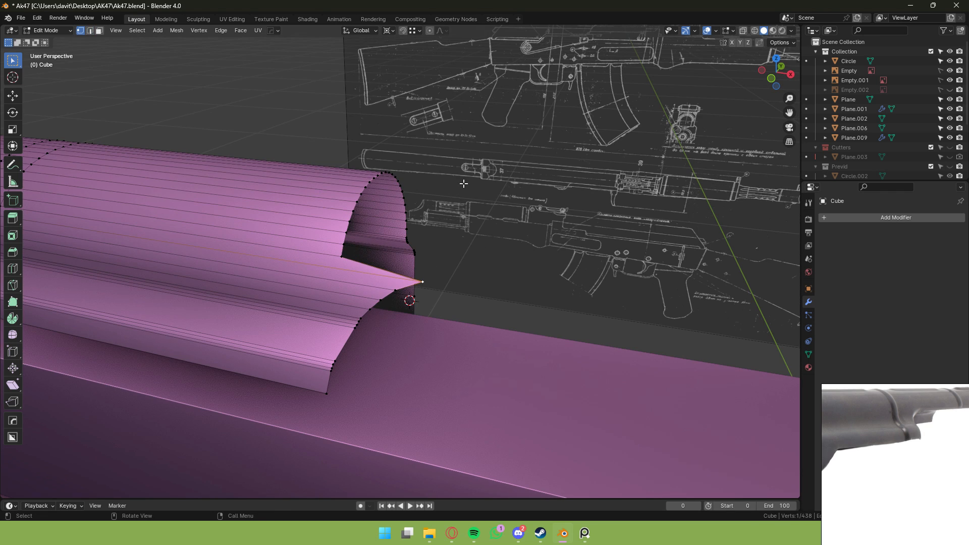
Snap the 3D cursor to the curve's tip vertex and select the remaining front outline over the top to the far side's bottom corner.
{"action": "key", "text": "shift+s"}
{"action": "left_click", "coordinate": [457, 375]}
{"action": "middle_click_drag", "start_coordinate": [339, 255], "coordinate": [377, 244]}
{"action": "left_click", "coordinate": [430, 172], "text": "ctrl"}
{"action": "middle_click_drag", "start_coordinate": [429, 172], "coordinate": [481, 222]}
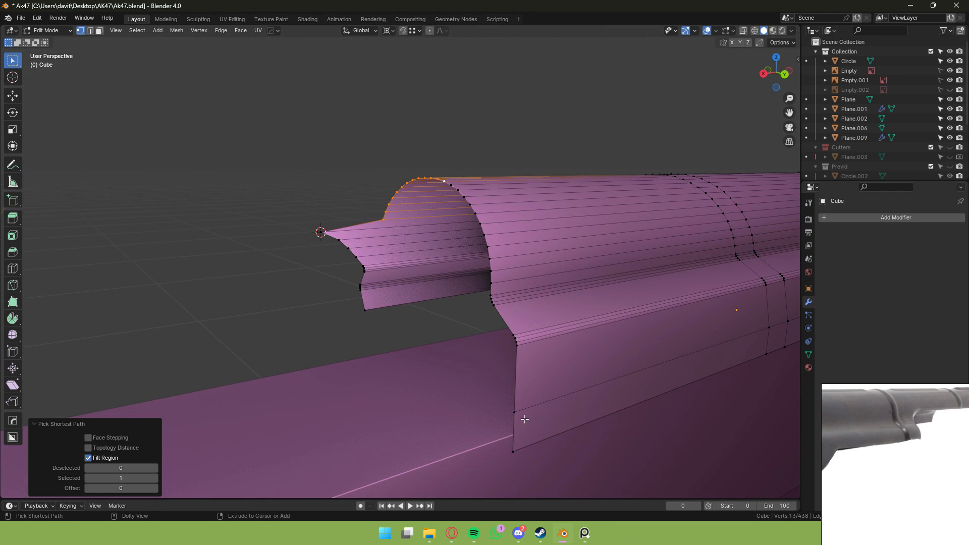
{"action": "left_click", "coordinate": [519, 441], "text": "ctrl"}
{"action": "middle_click_drag", "start_coordinate": [401, 281], "coordinate": [560, 293]}
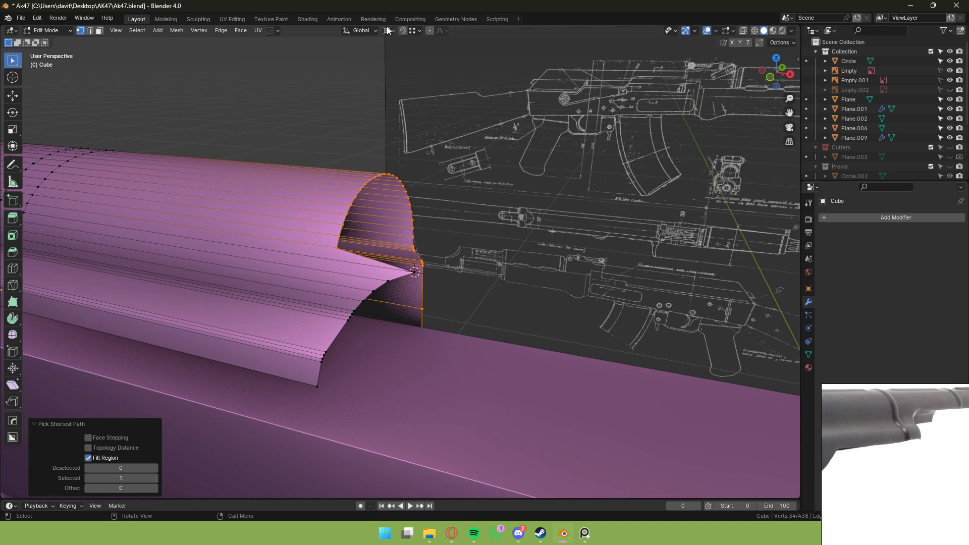
Align the selected front outline with the tip vertex by scaling it to 0 along X around the 3D cursor pivot.
{"action": "left_click", "coordinate": [388, 31]}
{"action": "left_click", "coordinate": [411, 61]}
{"action": "key", "text": "s"}
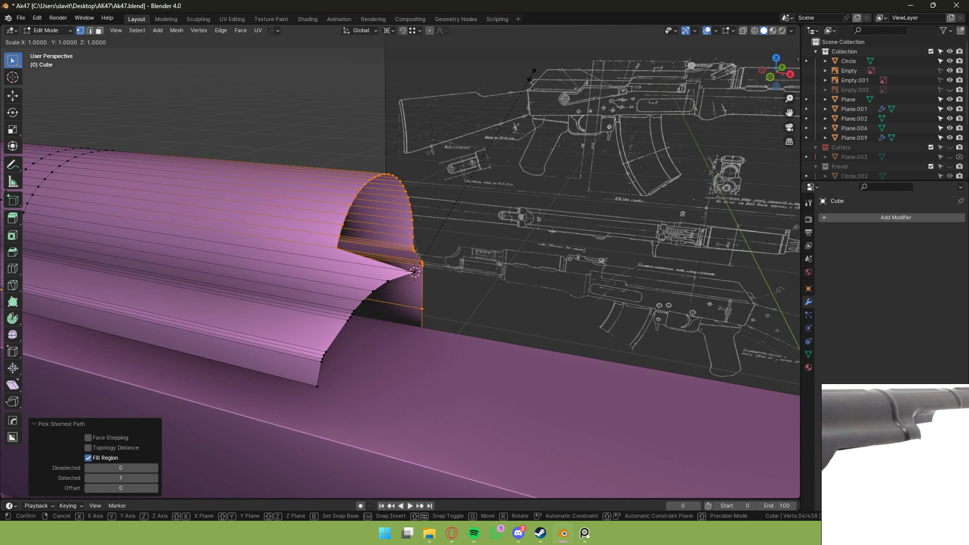
{"action": "key", "text": "x"}
{"action": "key", "text": "0"}
{"action": "key", "text": "Return"}
{"action": "key", "text": "Tab"}
{"action": "scroll", "coordinate": [484, 150], "scroll_direction": "down", "scroll_amount": 4}
{"action": "middle_click_drag", "start_coordinate": [484, 151], "coordinate": [574, 122]}
{"action": "key", "text": "Tab"}
Extrude the aligned front outline about 0.657 m along X to the blueprint's front end of the dust cover.
{"action": "left_click", "coordinate": [776, 79]}
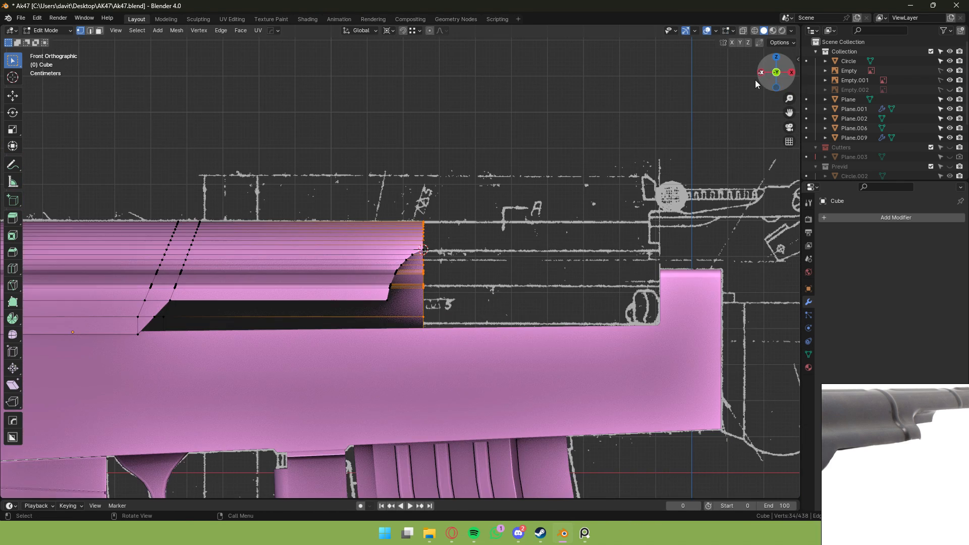
{"action": "key", "text": "alt+z"}
{"action": "key", "text": "e"}
{"action": "key", "text": "x"}
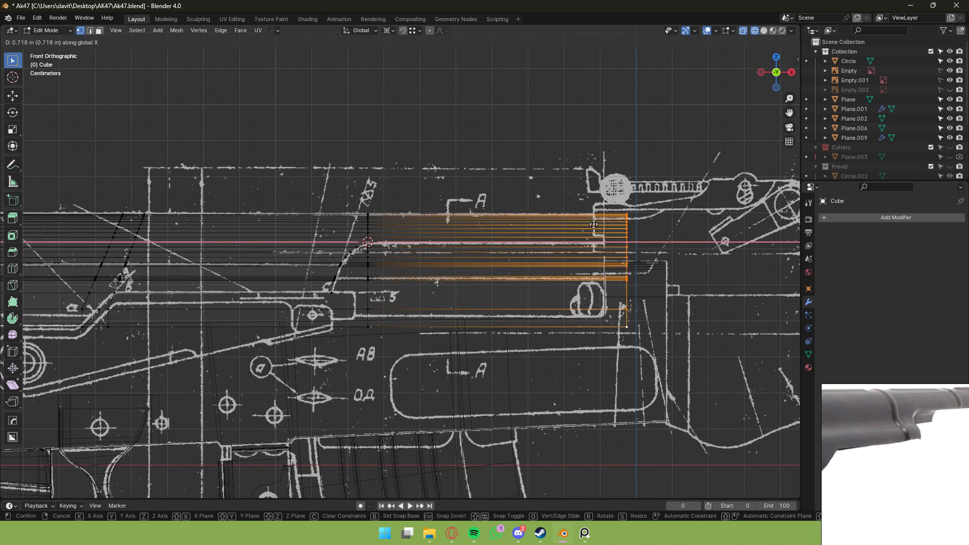
{"action": "left_click", "coordinate": [603, 267]}
{"action": "middle_click_drag", "start_coordinate": [603, 267], "coordinate": [713, 97]}
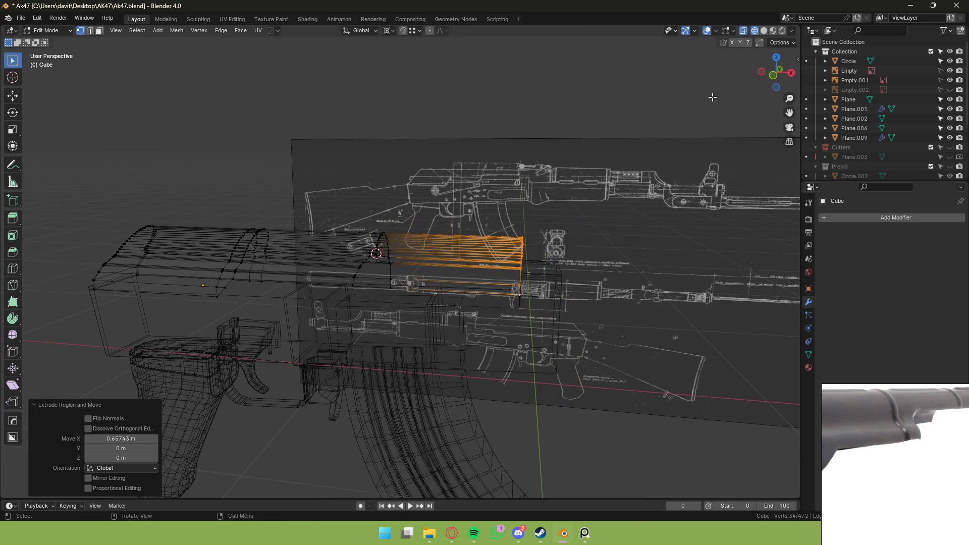
{"action": "left_click", "coordinate": [764, 30]}
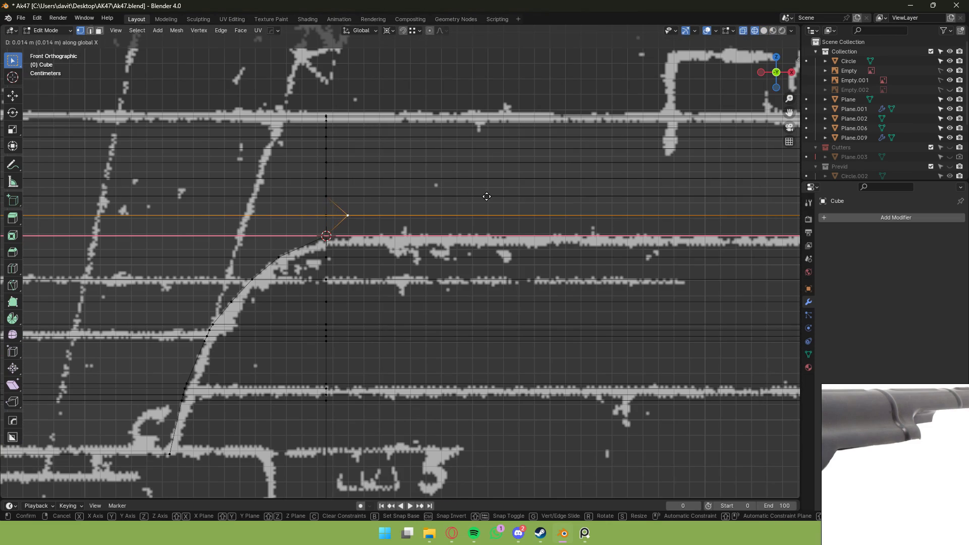
Extrude the cut-out's tip vertex along X to line up with the front end of the new upper section.
{"action": "right_click", "coordinate": [487, 197]}
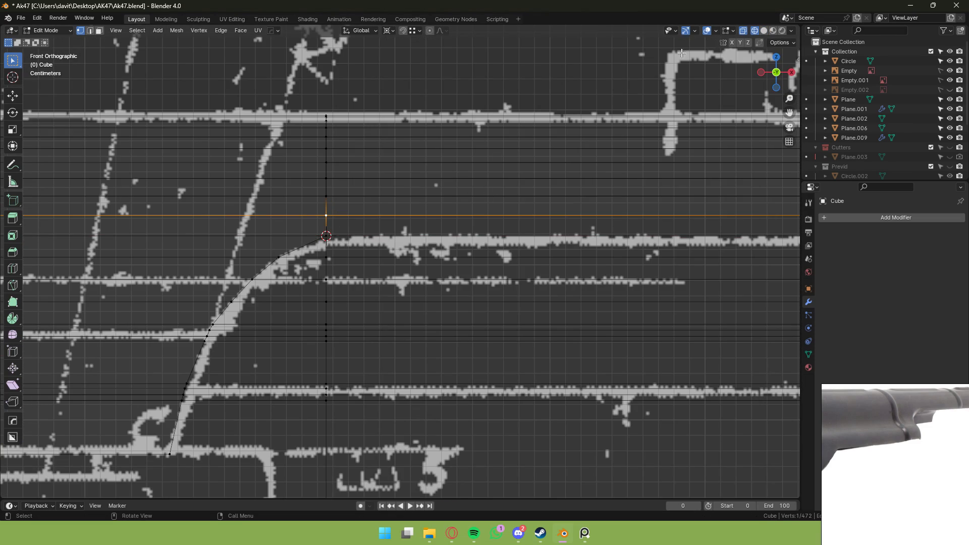
{"action": "left_click", "coordinate": [764, 30]}
{"action": "middle_click_drag", "start_coordinate": [600, 92], "coordinate": [91, 240]}
{"action": "left_click", "coordinate": [314, 240], "text": "shift"}
{"action": "scroll", "coordinate": [577, 184], "scroll_direction": "down", "scroll_amount": 4}
{"action": "middle_click_drag", "start_coordinate": [578, 184], "coordinate": [466, 192], "text": "shift"}
{"action": "scroll", "coordinate": [519, 210], "scroll_direction": "up", "scroll_amount": 2}
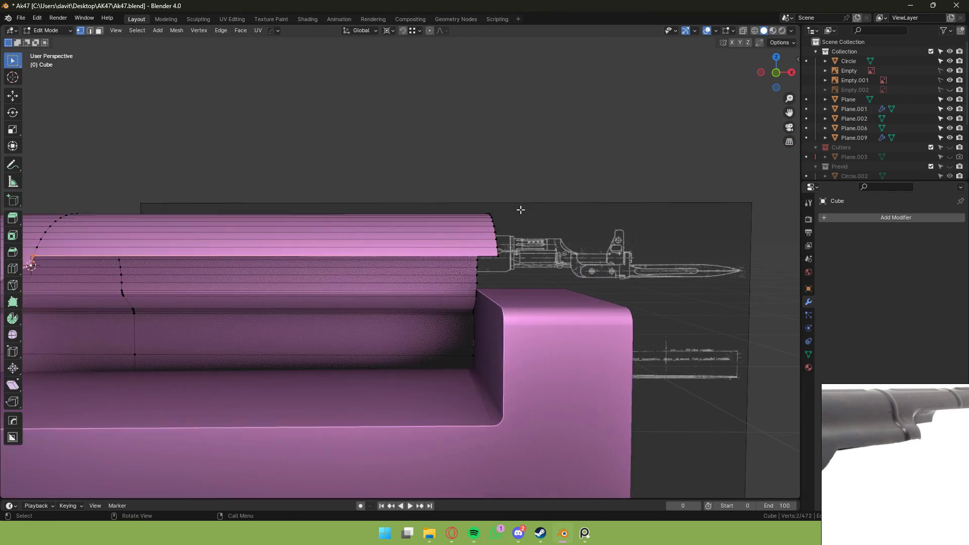
{"action": "scroll", "coordinate": [484, 258], "scroll_direction": "down", "scroll_amount": 3}
{"action": "key", "text": "e"}
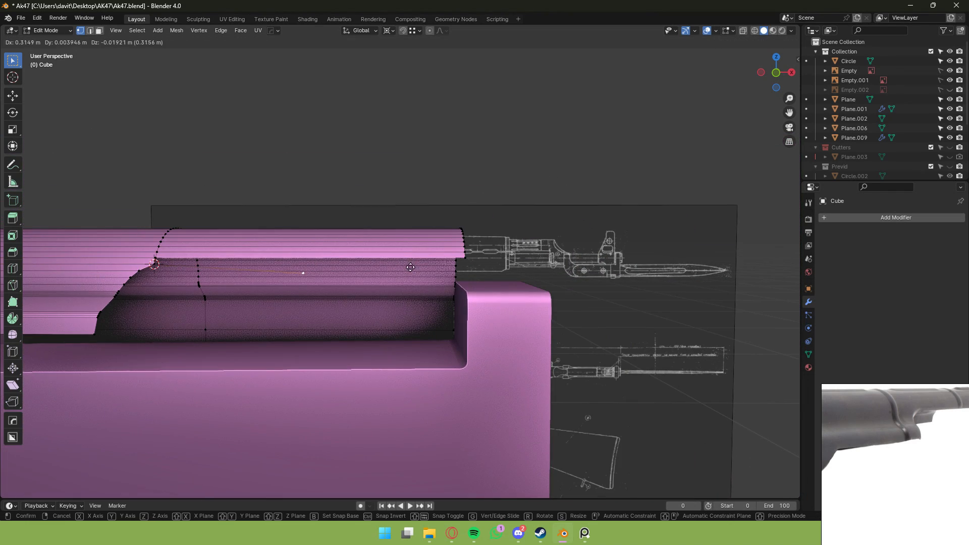
{"action": "key", "text": "x"}
{"action": "left_click", "coordinate": [462, 259], "text": "ctrl"}
Fill the gap between the extruded edge and the upper section's side edge with a face, and inspect the cut-out.
{"action": "key", "text": "2"}
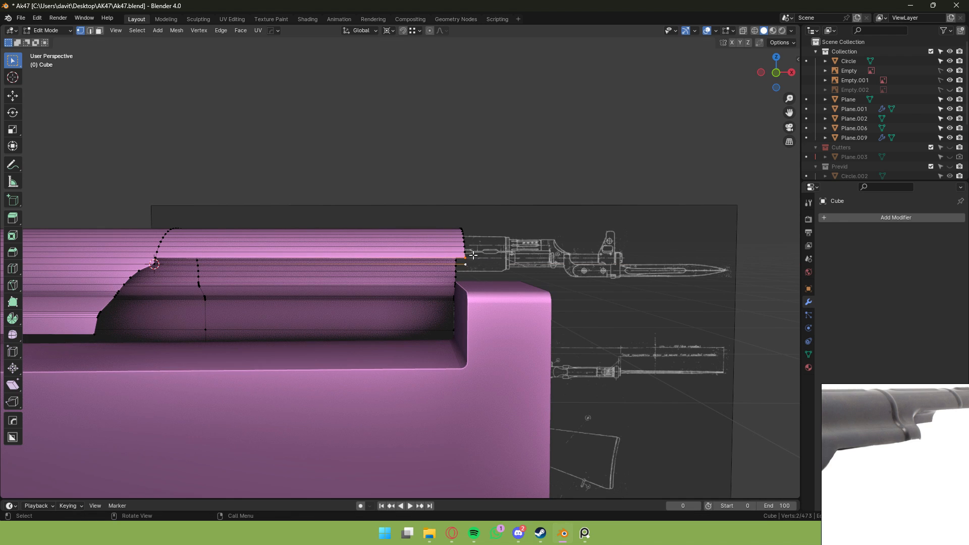
{"action": "scroll", "coordinate": [216, 257], "scroll_direction": "up", "scroll_amount": 1}
{"action": "left_click", "coordinate": [216, 257]}
{"action": "key", "text": "f"}
{"action": "middle_click_drag", "start_coordinate": [263, 252], "coordinate": [189, 268]}
{"action": "key", "text": "Tab"}
{"action": "scroll", "coordinate": [389, 208], "scroll_direction": "down", "scroll_amount": 1}
{"action": "left_click", "coordinate": [426, 183]}
{"action": "mouse_move", "coordinate": [425, 183]}
{"action": "middle_mouse_down"}
{"action": "mouse_move", "coordinate": [503, 168]}
{"action": "mouse_move", "coordinate": [432, 195]}
{"action": "middle_mouse_up"}
{"action": "key", "text": "Tab"}
Thicken the dust cover by extruding all its faces along their normals by about -0.011 m.
{"action": "middle_click_drag", "start_coordinate": [555, 237], "coordinate": [541, 297]}
{"action": "key", "text": "a"}
{"action": "key", "text": "alt+e"}
{"action": "left_click", "coordinate": [540, 296]}
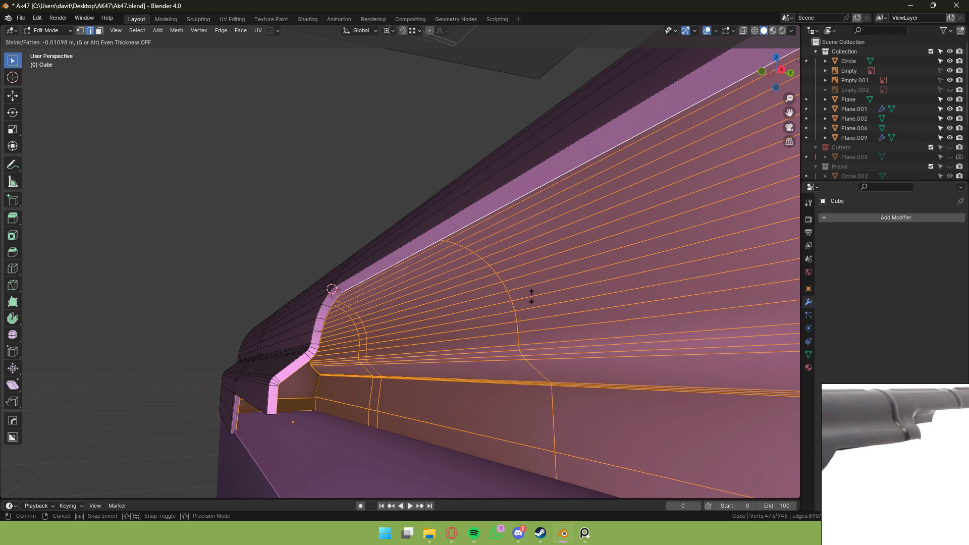
{"action": "left_click", "coordinate": [532, 297]}
{"action": "key", "text": "Tab"}
{"action": "middle_click_drag", "start_coordinate": [480, 257], "coordinate": [502, 267]}
{"action": "key", "text": "Tab"}
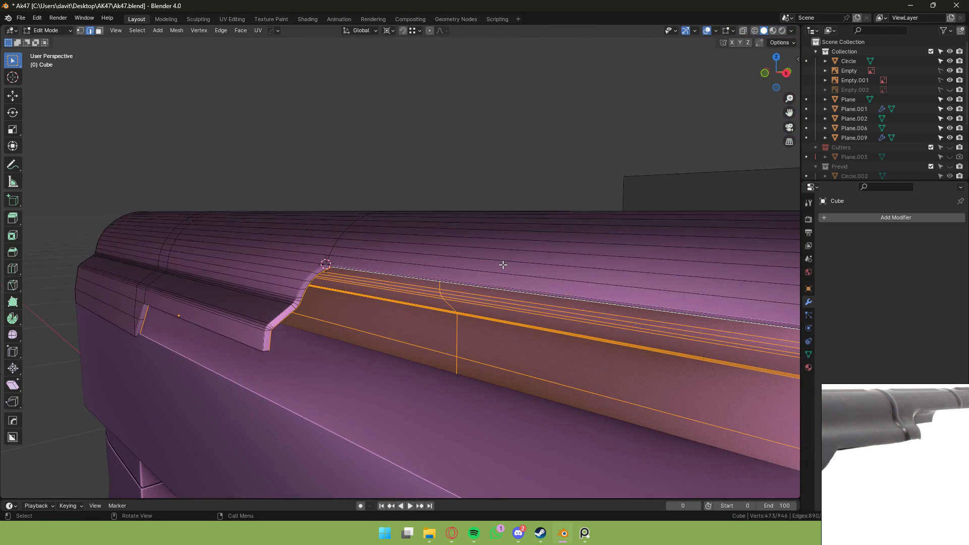
Recalculate all the dust cover's normals to the outside and compare the shell with the reference photo.
{"action": "key", "text": "a"}
{"action": "key", "text": "shift+n"}
{"action": "key", "text": "Tab"}
{"action": "scroll", "coordinate": [470, 187], "scroll_direction": "down", "scroll_amount": 7}
{"action": "middle_click_drag", "start_coordinate": [471, 191], "coordinate": [511, 204]}
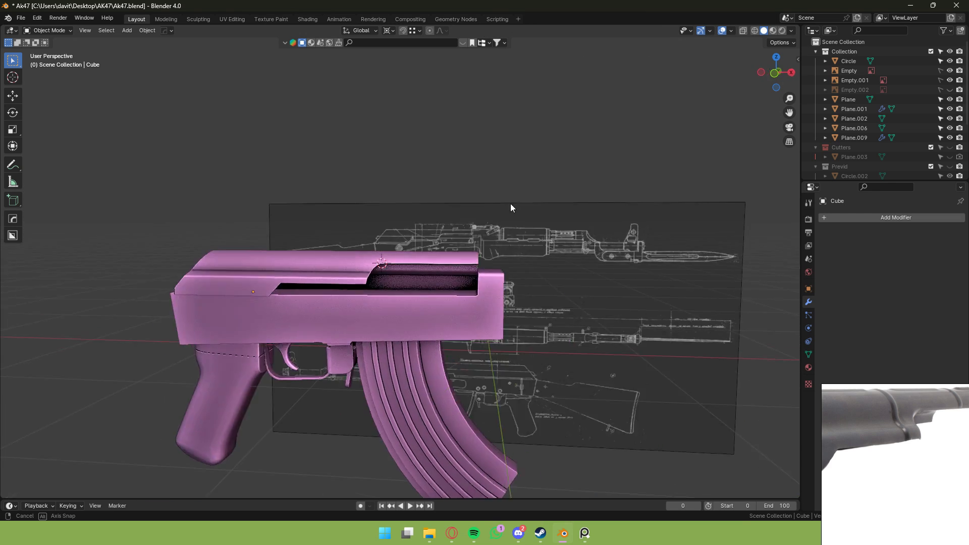
{"action": "scroll", "coordinate": [511, 204], "scroll_direction": "up", "scroll_amount": 6}
{"action": "scroll", "coordinate": [892, 413], "scroll_direction": "down", "scroll_amount": 5}
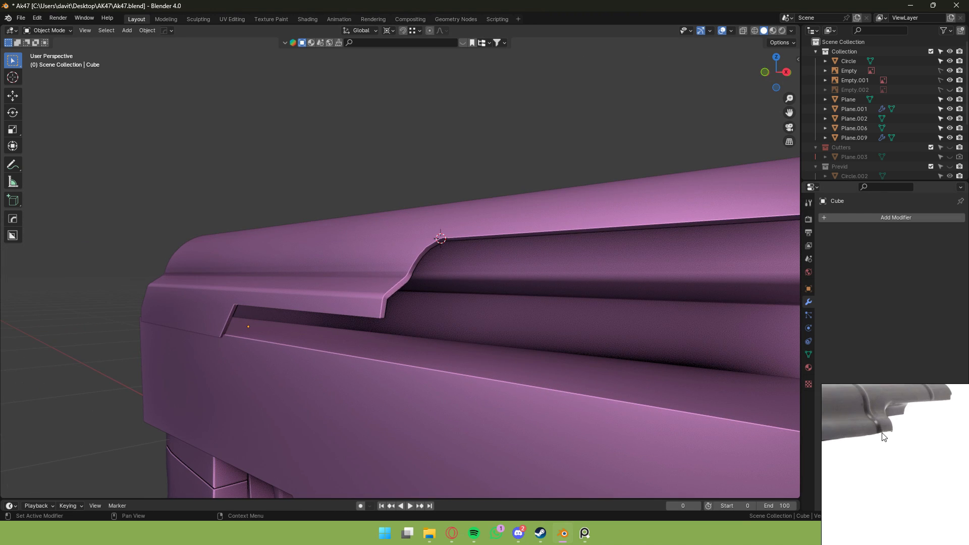
Browse the reference image board for a side-view rifle photo and examine the bolt carrier area beside the dust cover's cut-out.
{"action": "middle_click_drag", "start_coordinate": [871, 477], "coordinate": [929, 444]}
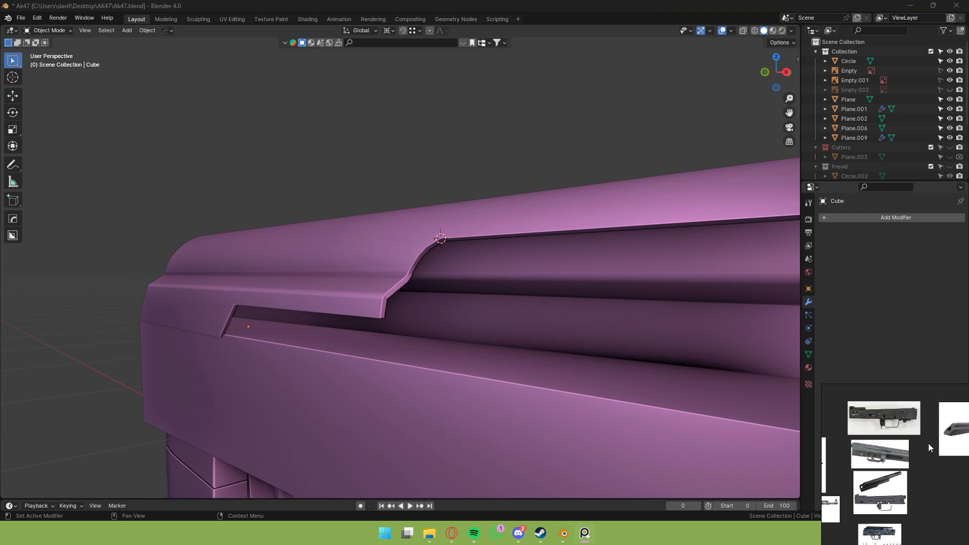
{"action": "scroll", "coordinate": [930, 444], "scroll_direction": "up", "scroll_amount": 4}
{"action": "middle_click_drag", "start_coordinate": [904, 507], "coordinate": [934, 455]}
{"action": "middle_click_drag", "start_coordinate": [956, 513], "coordinate": [964, 427]}
{"action": "scroll", "coordinate": [925, 434], "scroll_direction": "up", "scroll_amount": 3}
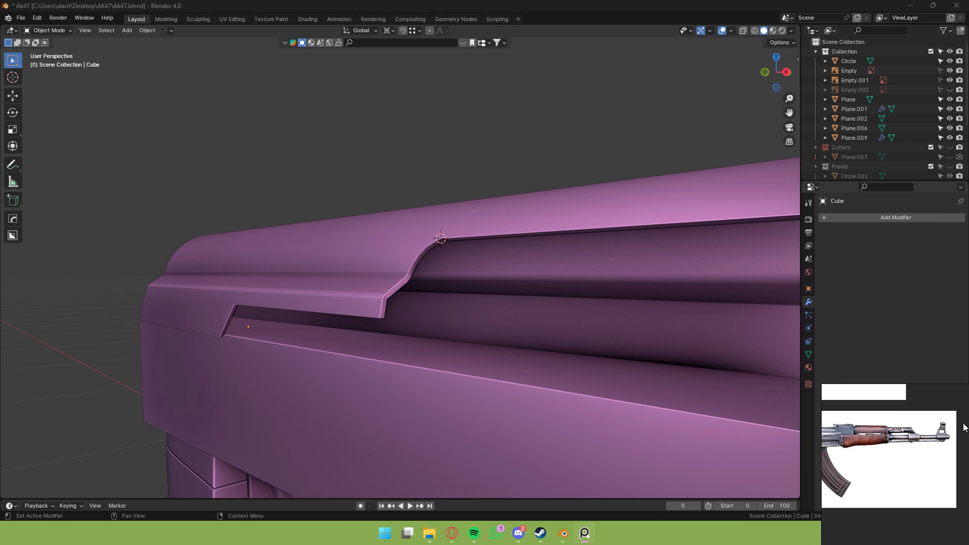
{"action": "middle_click_drag", "start_coordinate": [874, 432], "coordinate": [901, 502]}
{"action": "scroll", "coordinate": [900, 485], "scroll_direction": "down", "scroll_amount": 2}
{"action": "scroll", "coordinate": [897, 415], "scroll_direction": "up", "scroll_amount": 6}
{"action": "scroll", "coordinate": [870, 412], "scroll_direction": "up", "scroll_amount": 4}
{"action": "mouse_move", "coordinate": [870, 412]}
{"action": "middle_mouse_down"}
{"action": "mouse_move", "coordinate": [913, 459]}
{"action": "mouse_move", "coordinate": [881, 417]}
{"action": "middle_mouse_up"}
{"action": "scroll", "coordinate": [913, 459], "scroll_direction": "down", "scroll_amount": 2}
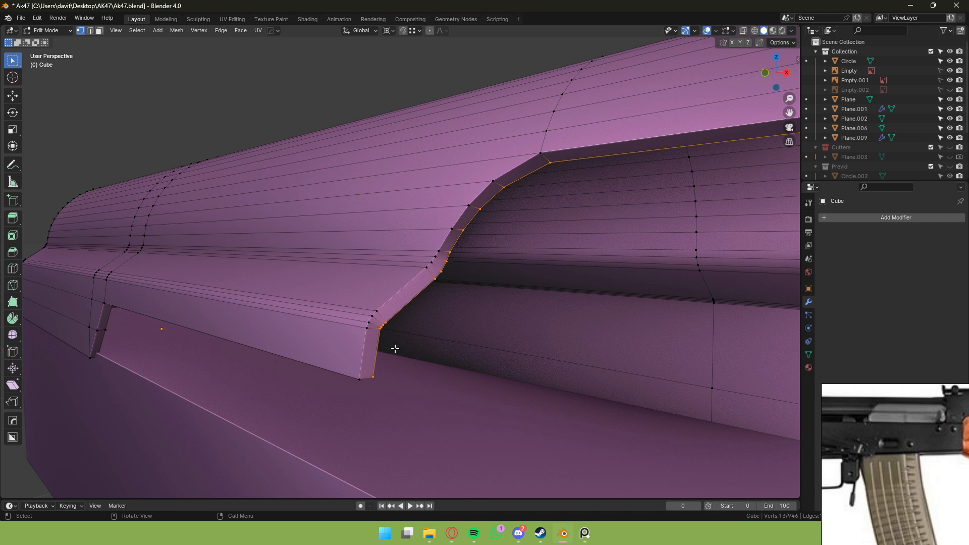
{"action": "middle_click_drag", "start_coordinate": [395, 348], "coordinate": [448, 312]}
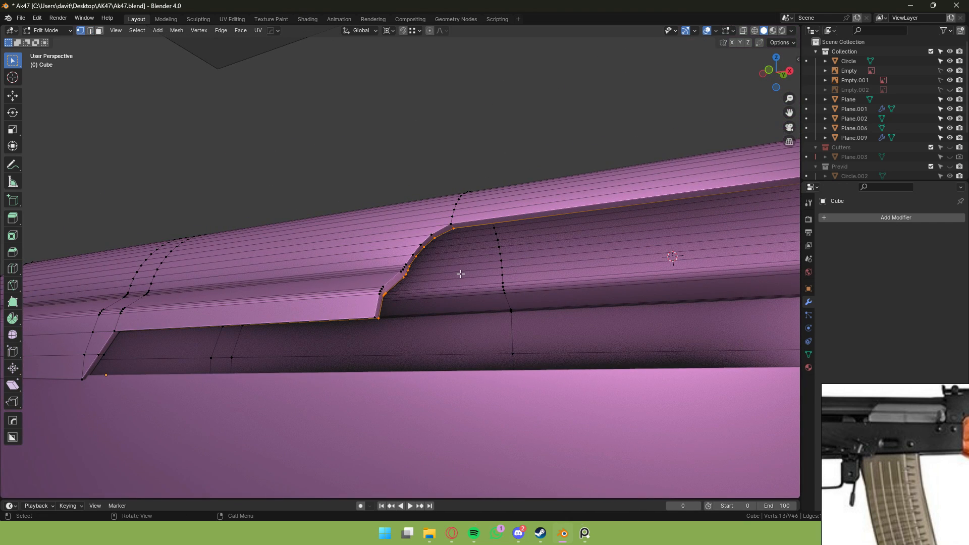
{"action": "key", "text": "g"}
{"action": "right_click", "coordinate": [479, 265]}
{"action": "key", "text": "Tab"}
{"action": "middle_click_drag", "start_coordinate": [480, 265], "coordinate": [480, 272]}
{"action": "scroll", "coordinate": [479, 273], "scroll_direction": "down", "scroll_amount": 2}
{"action": "key", "text": "Tab"}
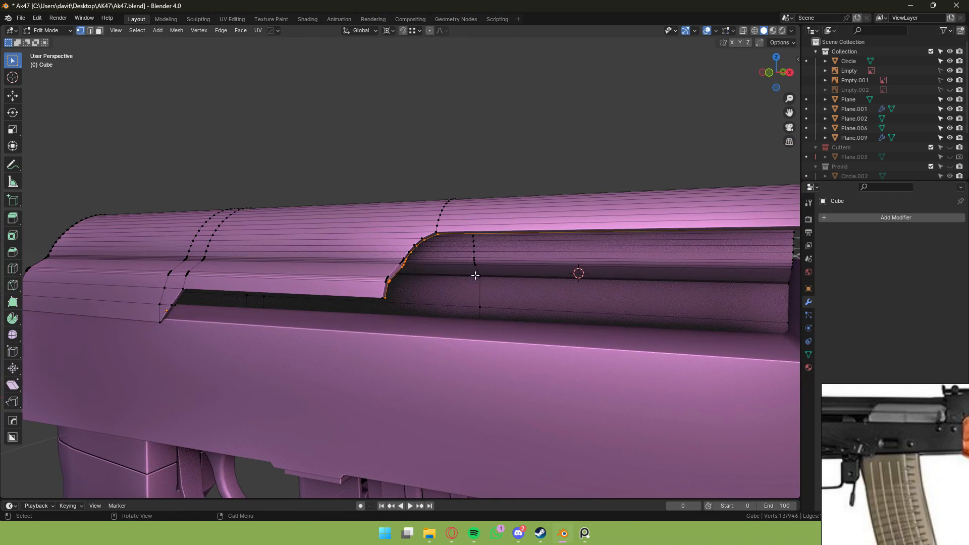
Duplicate the inner edge chain of the dust cover's cut-out in place and separate it into its own object.
{"action": "scroll", "coordinate": [480, 260], "scroll_direction": "down", "scroll_amount": 3}
{"action": "middle_click_drag", "start_coordinate": [554, 257], "coordinate": [519, 172], "text": "shift"}
{"action": "scroll", "coordinate": [541, 268], "scroll_direction": "up", "scroll_amount": 3}
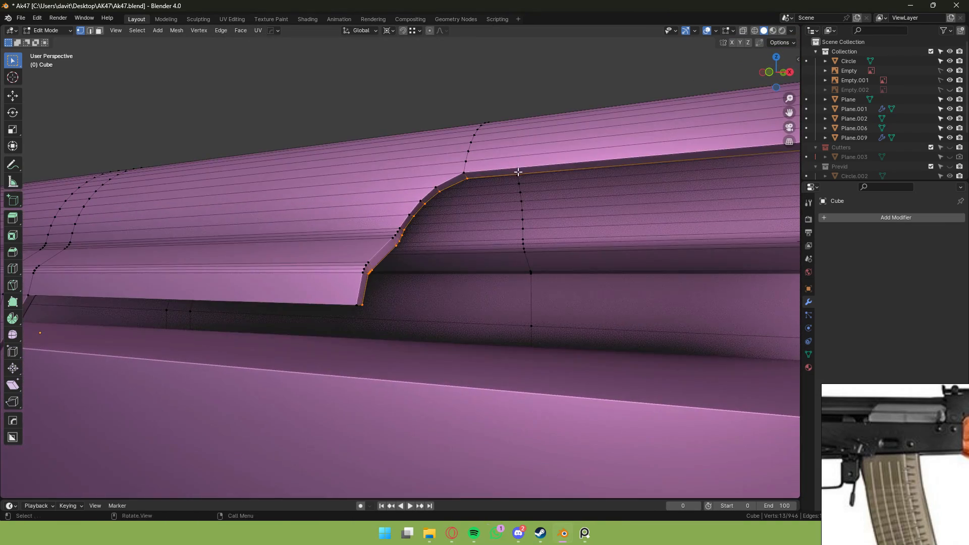
{"action": "key", "text": "shift+d"}
{"action": "right_click", "coordinate": [533, 205]}
{"action": "left_click", "coordinate": [533, 206]}
{"action": "key", "text": "Tab"}
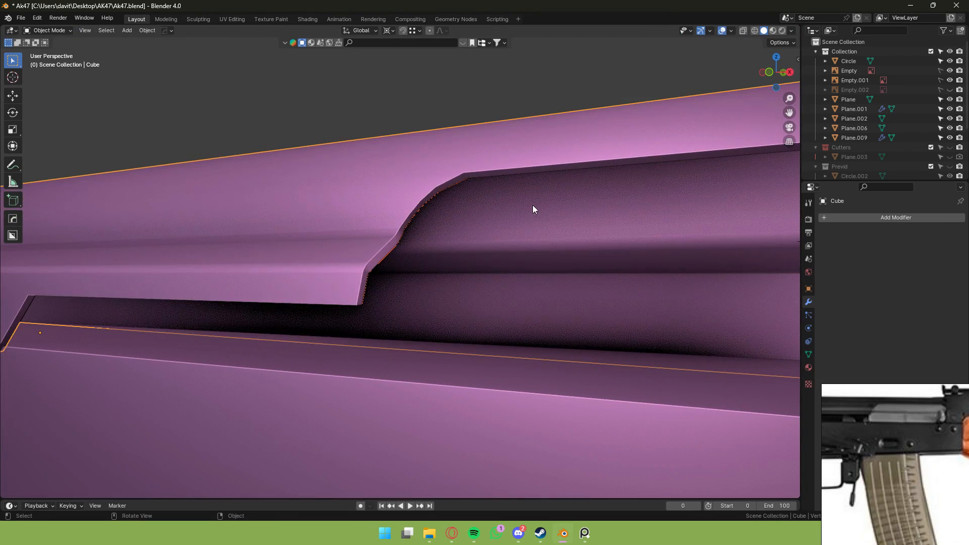
Extrude the separated edge chain's lowest vertex downward along Z by about 0.08 m, into the receiver.
{"action": "left_click", "coordinate": [461, 180]}
{"action": "key", "text": "Tab"}
{"action": "middle_click_drag", "start_coordinate": [460, 181], "coordinate": [451, 315]}
{"action": "key", "text": "g"}
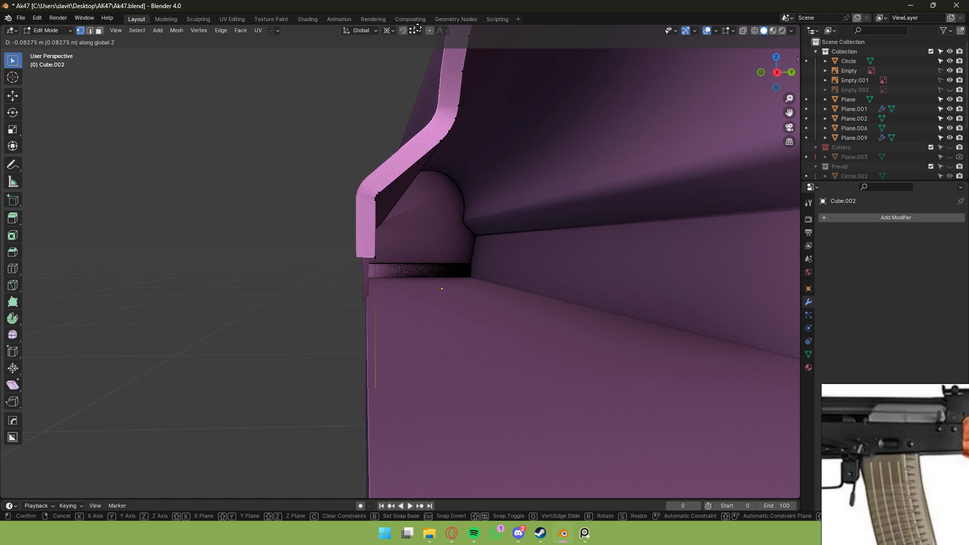
{"action": "left_click", "coordinate": [395, 463]}
Select the whole separated profile in front view and extrude it along X towards the front of the rifle.
{"action": "key", "text": "a"}
{"action": "key", "text": "KP_1"}
{"action": "middle_click_drag", "start_coordinate": [498, 138], "coordinate": [439, 142], "text": "shift"}
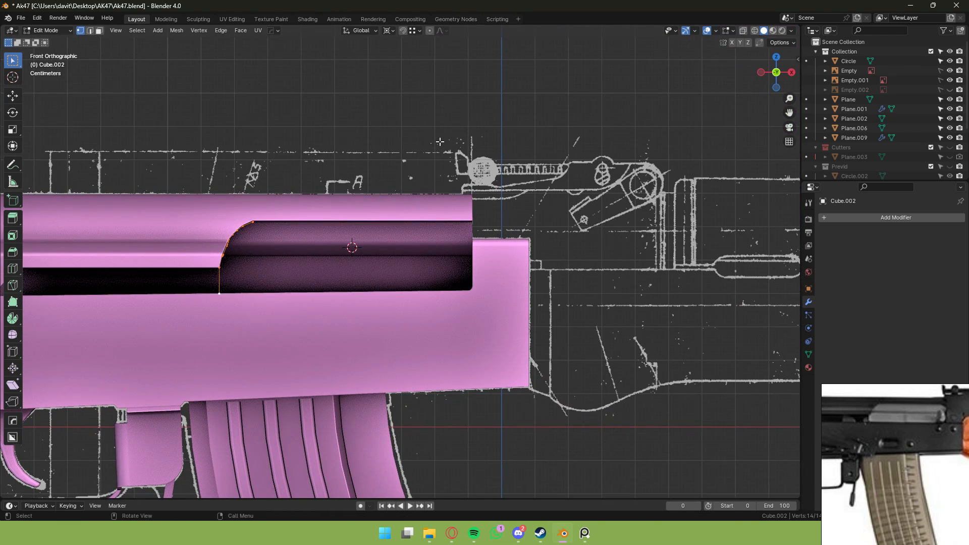
{"action": "key", "text": "e"}
{"action": "key", "text": "x"}
{"action": "left_click", "coordinate": [567, 136]}
Place the 3D cursor at the extruded edge and flatten that edge by scaling it to 0 along X.
{"action": "key", "text": "shift+s"}
{"action": "left_click", "coordinate": [538, 318]}
{"action": "middle_click_drag", "start_coordinate": [562, 157], "coordinate": [500, 206]}
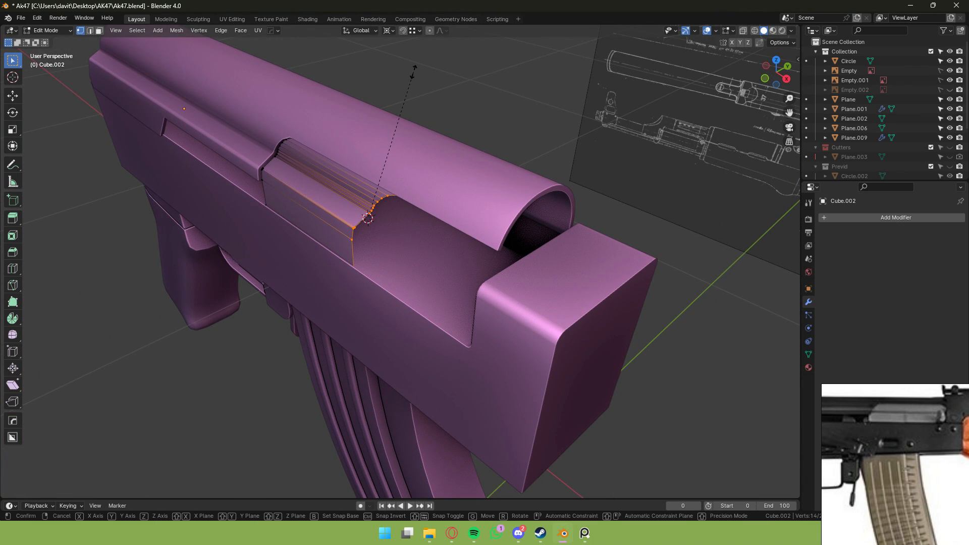
{"action": "key", "text": "x"}
{"action": "key", "text": "0"}
{"action": "key", "text": "Return"}
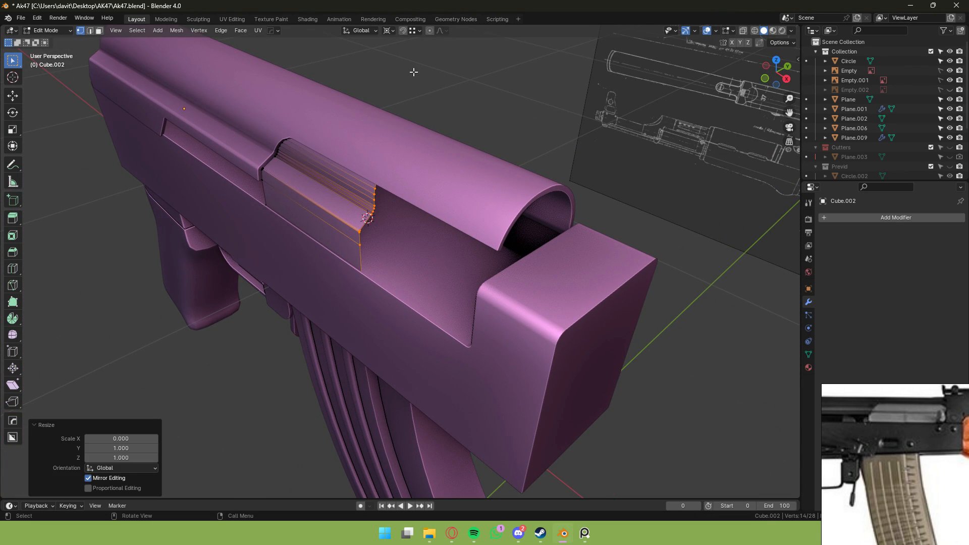
{"action": "left_click", "coordinate": [389, 30]}
{"action": "left_click", "coordinate": [387, 30]}
Move the flattened edge about 0.34 m along X, snapping it in line with the dust cover's front end.
{"action": "middle_click_drag", "start_coordinate": [392, 73], "coordinate": [413, 41]}
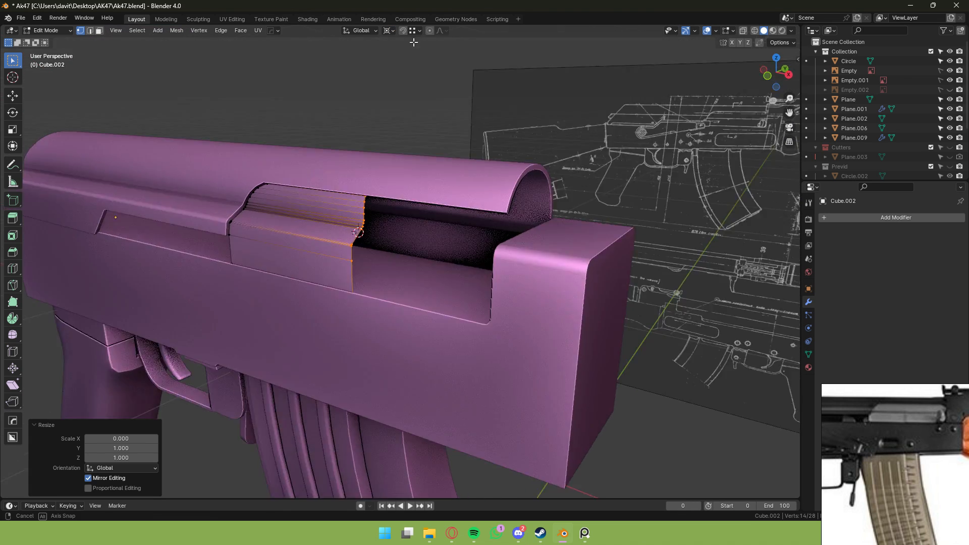
{"action": "scroll", "coordinate": [411, 114], "scroll_direction": "up", "scroll_amount": 4}
{"action": "left_click", "coordinate": [770, 77]}
{"action": "key", "text": "g"}
{"action": "key", "text": "x"}
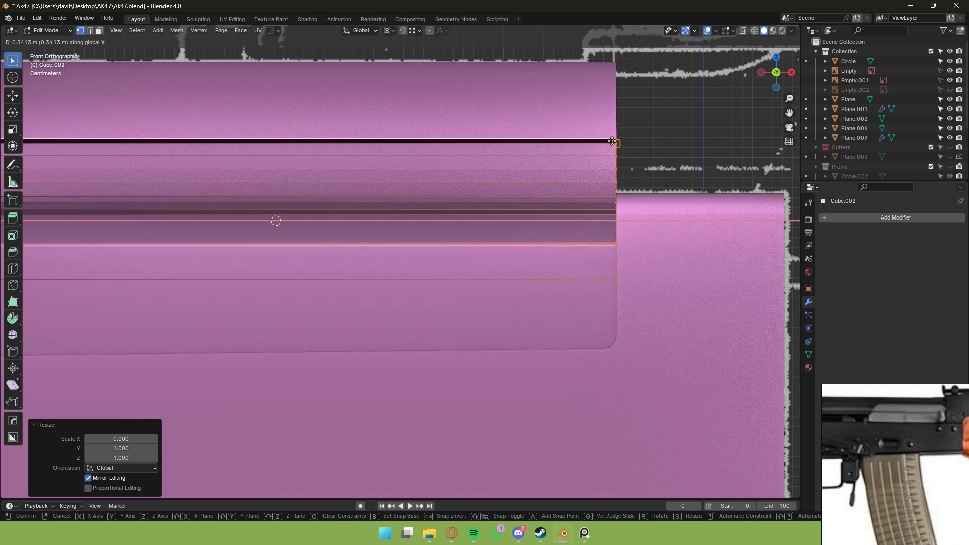
{"action": "left_click", "coordinate": [616, 144], "text": "ctrl"}
{"action": "middle_click_drag", "start_coordinate": [616, 144], "coordinate": [553, 121]}
{"action": "scroll", "coordinate": [591, 122], "scroll_direction": "down", "scroll_amount": 2}
{"action": "key", "text": "Tab"}
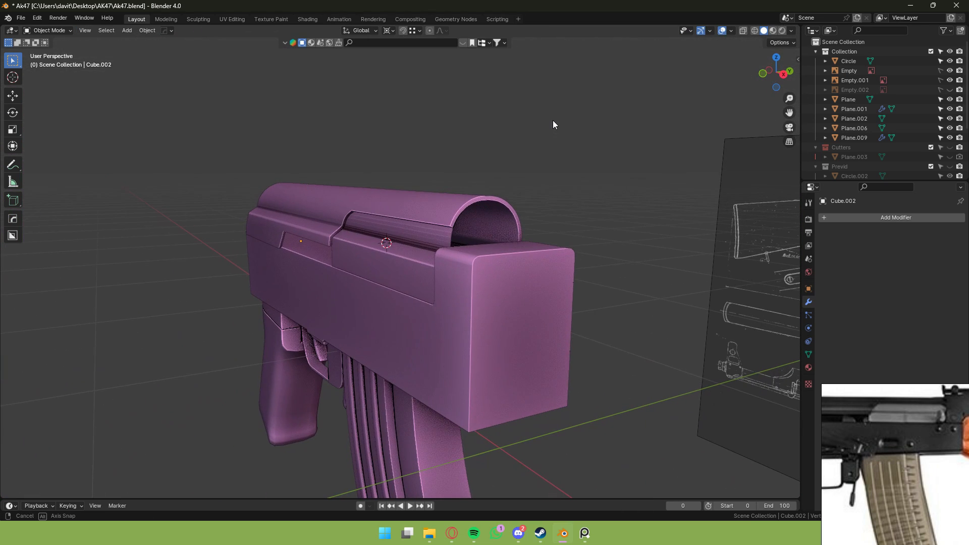
Recalculate the new panel's normals to the outside and isolate the panel in local view.
{"action": "scroll", "coordinate": [505, 177], "scroll_direction": "up", "scroll_amount": 3}
{"action": "left_click", "coordinate": [460, 228]}
{"action": "key", "text": "Tab"}
{"action": "mouse_move", "coordinate": [484, 215]}
{"action": "middle_mouse_down"}
{"action": "mouse_move", "coordinate": [602, 211]}
{"action": "mouse_move", "coordinate": [439, 216]}
{"action": "middle_mouse_up"}
{"action": "scroll", "coordinate": [602, 211], "scroll_direction": "up", "scroll_amount": 1}
{"action": "key", "text": "shift+n"}
{"action": "key", "text": "Tab"}
{"action": "scroll", "coordinate": [590, 197], "scroll_direction": "down", "scroll_amount": 4}
{"action": "key", "text": "slash"}
{"action": "key", "text": "Tab"}
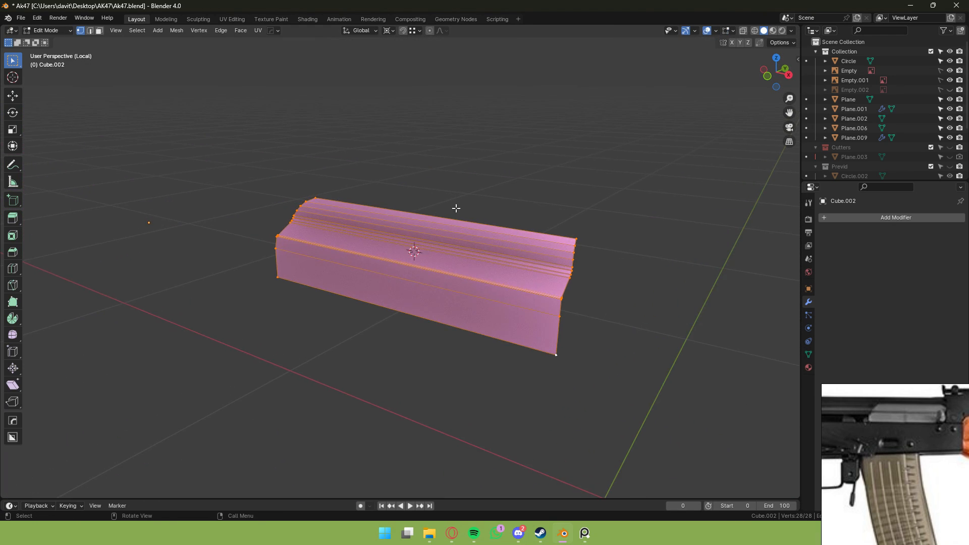
Extrude the whole panel about 0.12 m along Y to give it depth, and inspect the resulting block.
{"action": "middle_click_drag", "start_coordinate": [523, 227], "coordinate": [457, 215]}
{"action": "key", "text": "e"}
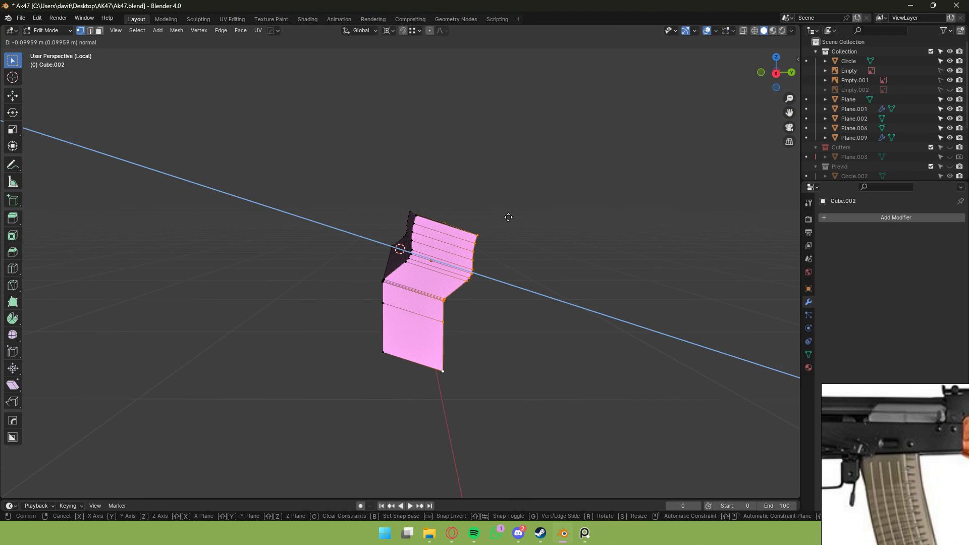
{"action": "key", "text": "z"}
{"action": "key", "text": "y"}
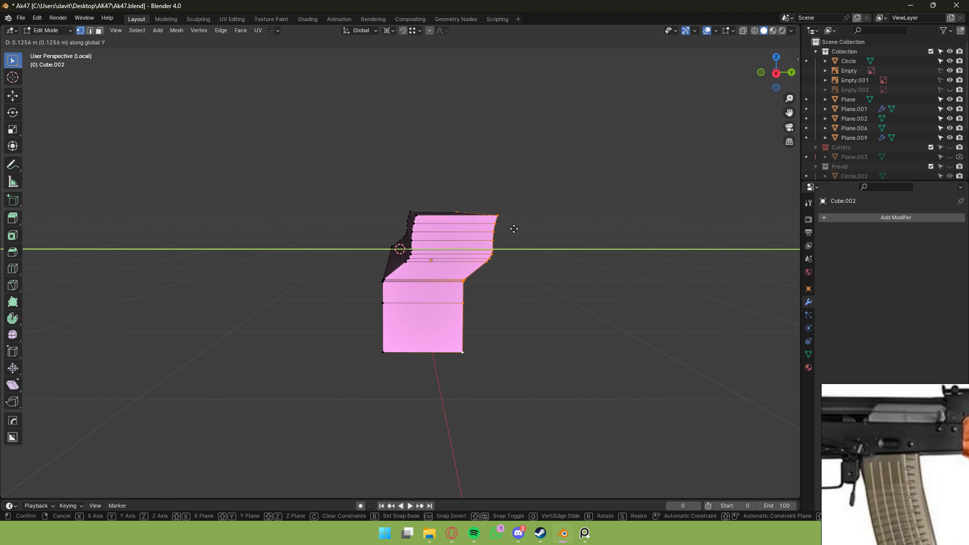
{"action": "left_click", "coordinate": [510, 231]}
{"action": "key", "text": "Tab"}
{"action": "key", "text": "slash"}
{"action": "key", "text": "slash"}
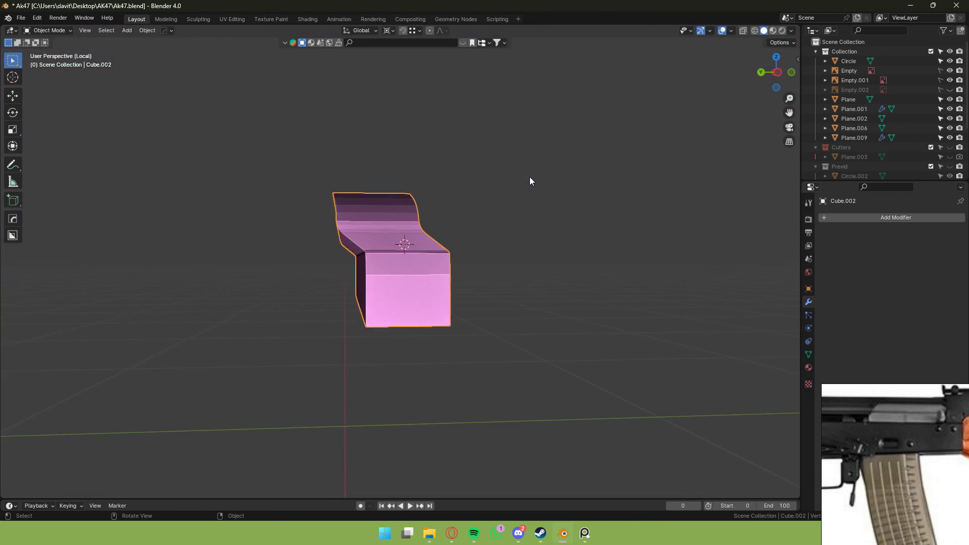
{"action": "middle_click_drag", "start_coordinate": [529, 176], "coordinate": [471, 232]}
{"action": "scroll", "coordinate": [478, 233], "scroll_direction": "up", "scroll_amount": 5}
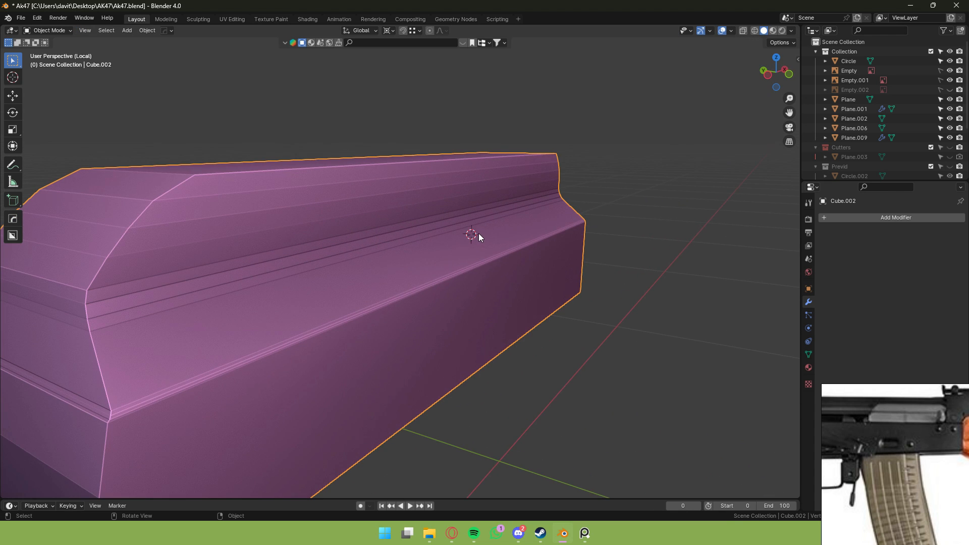
Delete the faces at the block's rear end together with its bottom face.
{"action": "key", "text": "Tab"}
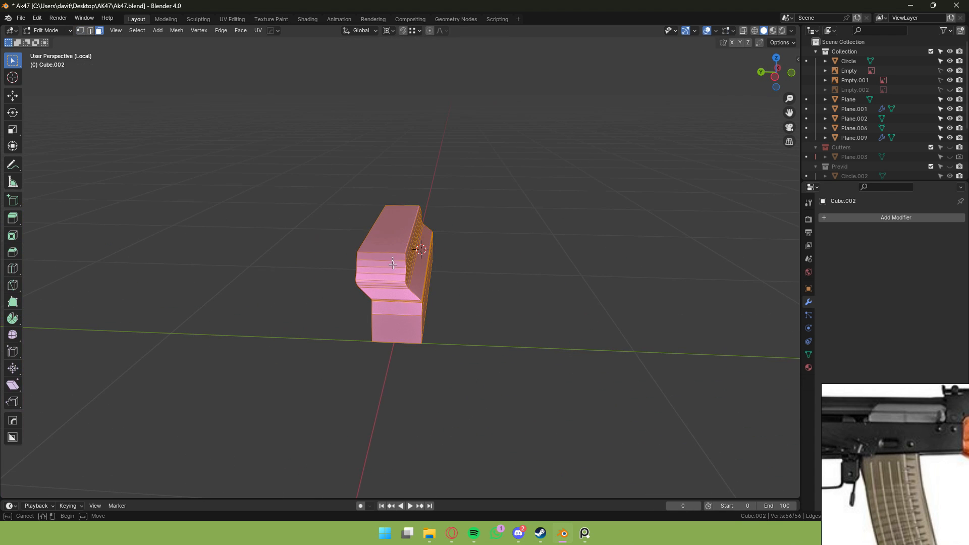
{"action": "left_click_drag", "start_coordinate": [393, 265], "coordinate": [399, 346]}
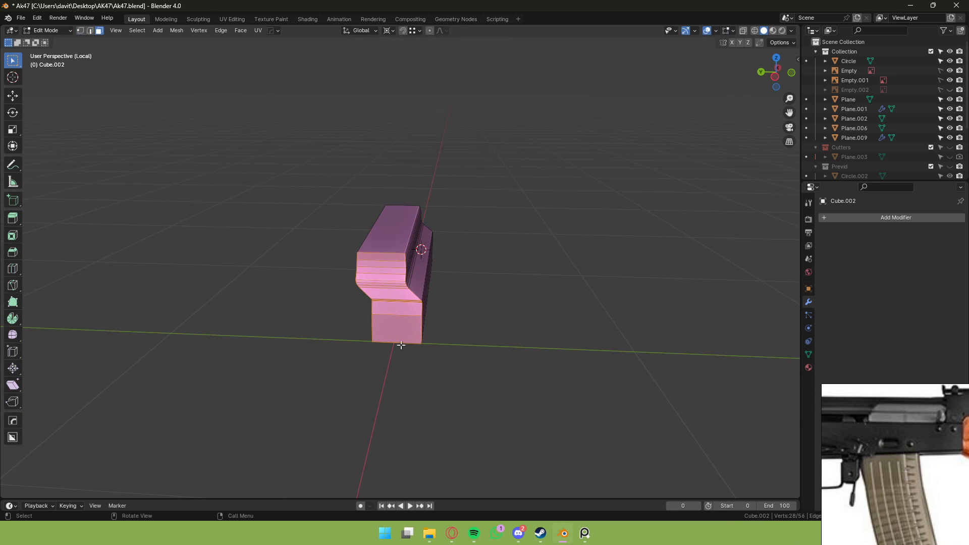
{"action": "middle_click_drag", "start_coordinate": [468, 316], "coordinate": [435, 255]}
{"action": "left_click", "coordinate": [394, 282], "text": "shift"}
{"action": "key", "text": "x"}
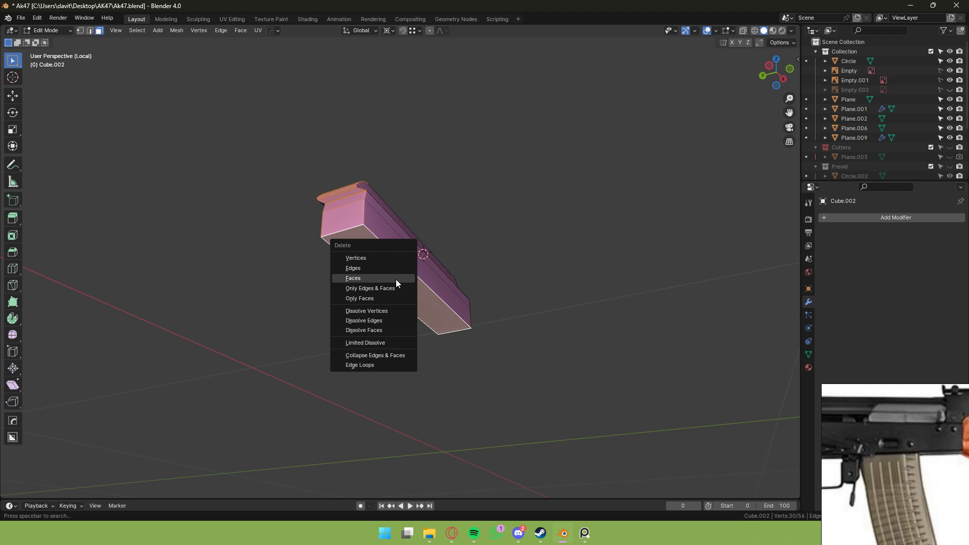
{"action": "left_click", "coordinate": [396, 280]}
{"action": "middle_click_drag", "start_coordinate": [396, 280], "coordinate": [543, 191]}
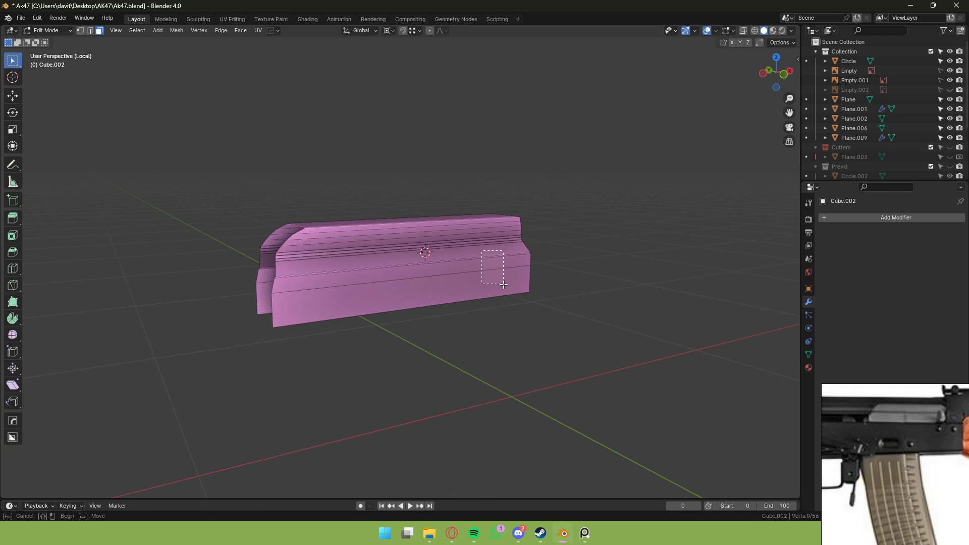
Inset the block's lower side faces by about 0.03 m and bring the rest of the rifle back into view.
{"action": "left_click_drag", "start_coordinate": [503, 284], "coordinate": [505, 287]}
{"action": "scroll", "coordinate": [686, 213], "scroll_direction": "up", "scroll_amount": 6}
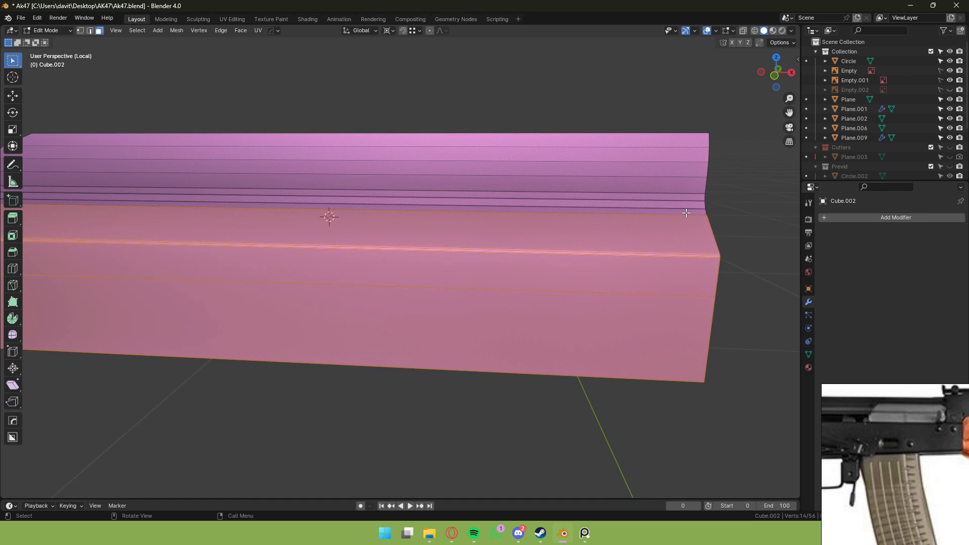
{"action": "key", "text": "i"}
{"action": "left_click", "coordinate": [645, 222]}
{"action": "middle_click_drag", "start_coordinate": [645, 223], "coordinate": [670, 195]}
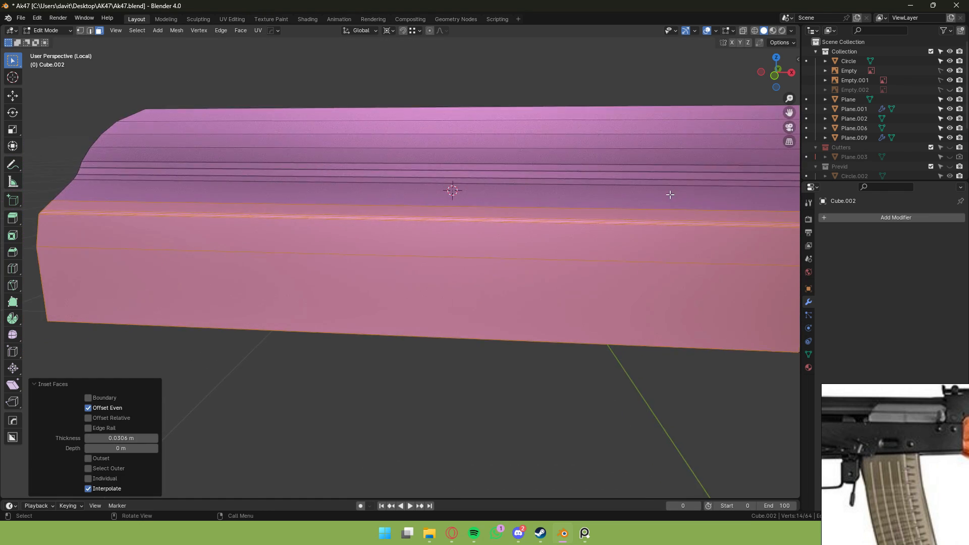
{"action": "scroll", "coordinate": [670, 194], "scroll_direction": "down", "scroll_amount": 4}
{"action": "key", "text": "KP_Divide"}
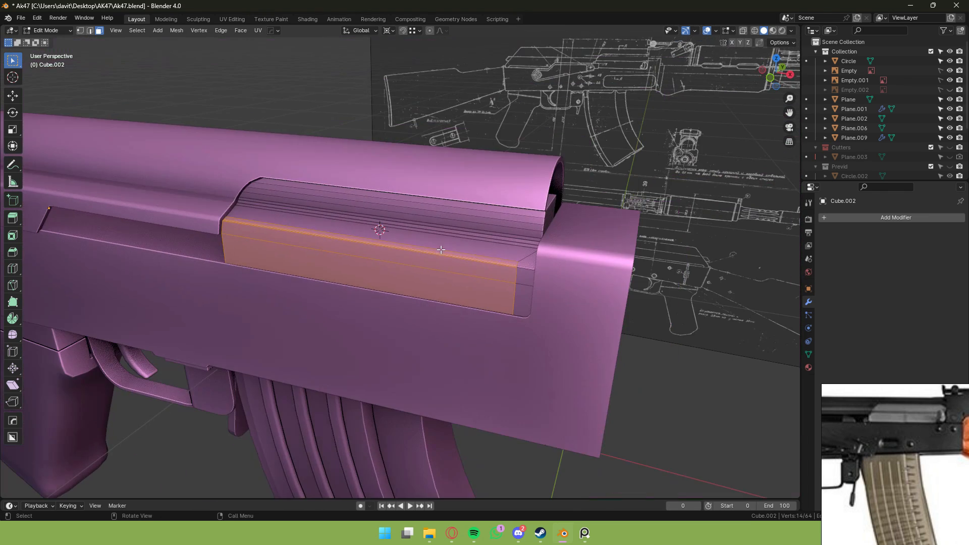
Examine how the inset block fits between the dust cover's cut-out and the receiver, with and without its mesh edges.
{"action": "scroll", "coordinate": [530, 271], "scroll_direction": "up", "scroll_amount": 3}
{"action": "middle_click_drag", "start_coordinate": [172, 298], "coordinate": [258, 277]}
{"action": "right_click", "coordinate": [257, 277]}
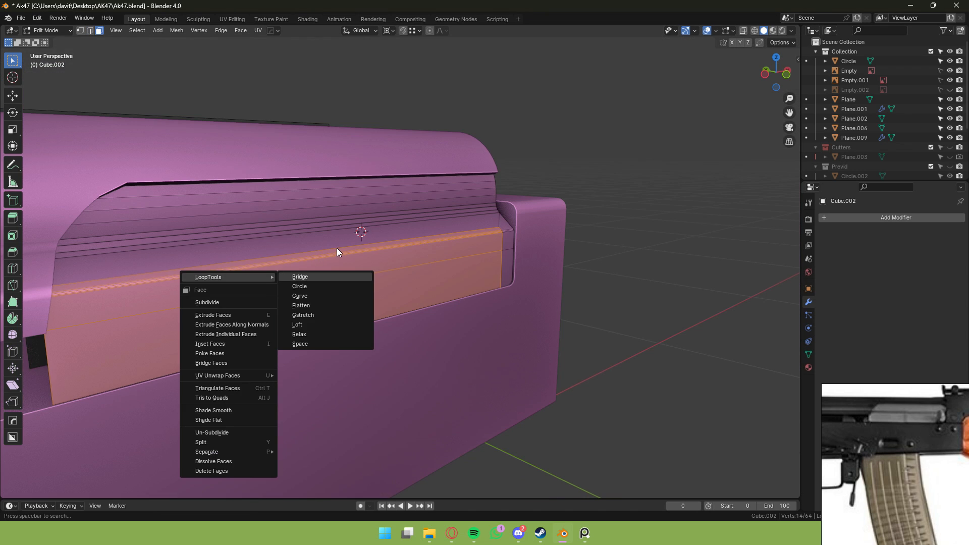
{"action": "scroll", "coordinate": [385, 274], "scroll_direction": "down", "scroll_amount": 4}
{"action": "key", "text": "Tab"}
{"action": "left_click", "coordinate": [577, 194]}
{"action": "scroll", "coordinate": [561, 202], "scroll_direction": "up", "scroll_amount": 6}
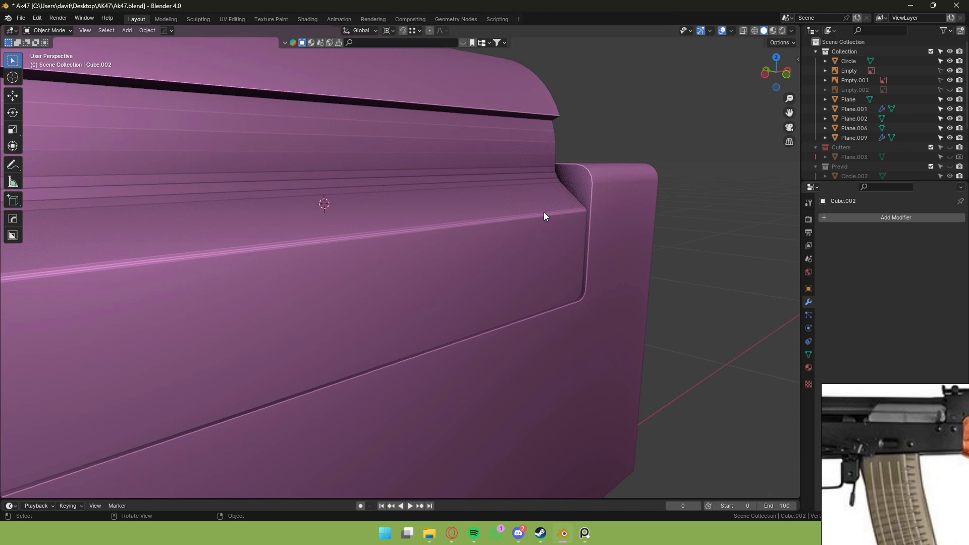
{"action": "key", "text": "Tab"}
{"action": "middle_click_drag", "start_coordinate": [507, 227], "coordinate": [457, 246]}
{"action": "scroll", "coordinate": [521, 250], "scroll_direction": "down", "scroll_amount": 5}
{"action": "key", "text": "Tab"}
{"action": "key", "text": "Tab"}
{"action": "left_click", "coordinate": [593, 175]}
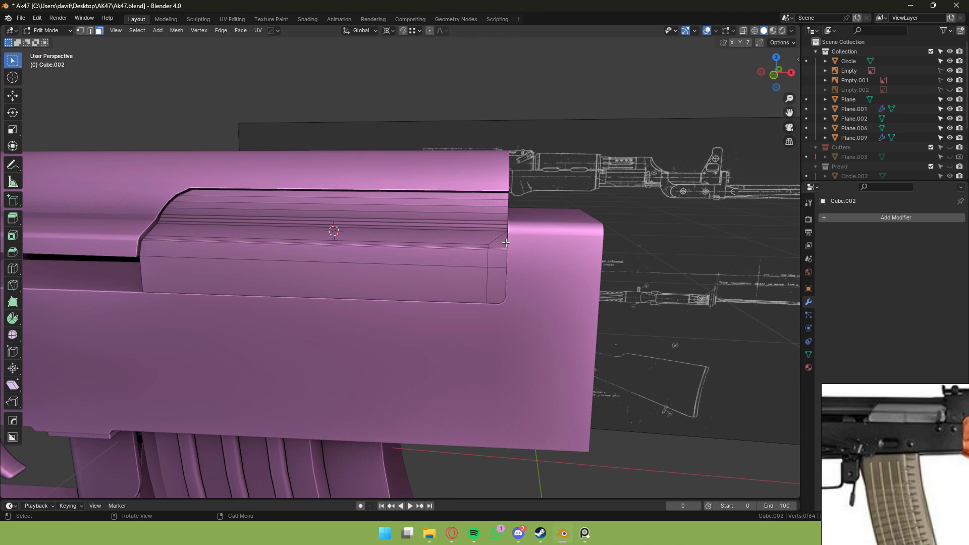
Select the block's front-end vertices in front wireframe view and move them about -0.278 m along X.
{"action": "left_click", "coordinate": [774, 75]}
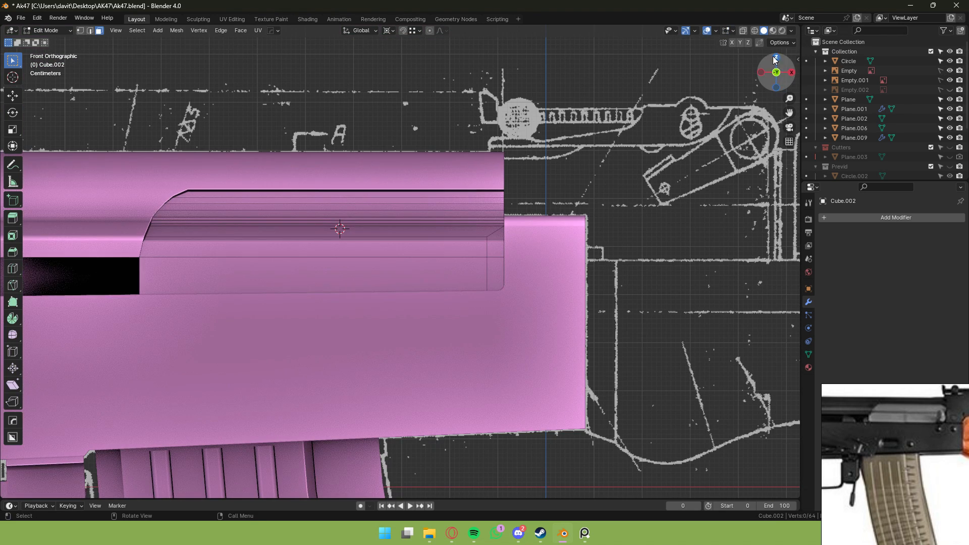
{"action": "left_click", "coordinate": [756, 31]}
{"action": "key", "text": "1"}
{"action": "left_click_drag", "start_coordinate": [471, 172], "coordinate": [584, 379]}
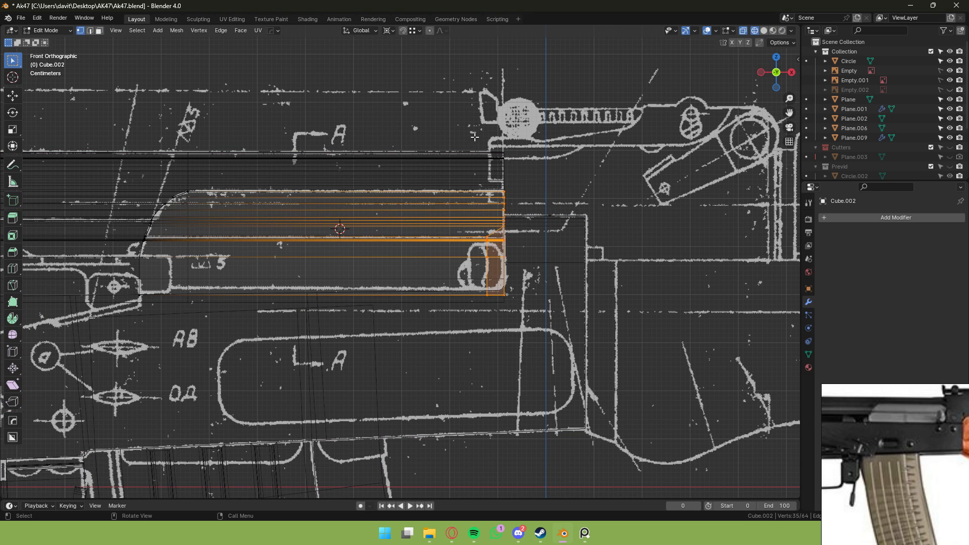
{"action": "key", "text": "g"}
{"action": "key", "text": "x"}
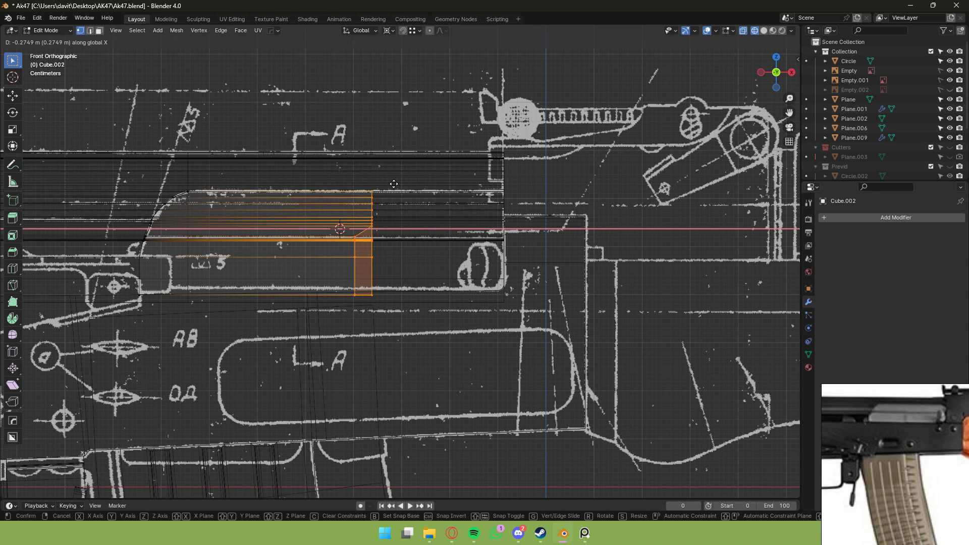
{"action": "left_click", "coordinate": [420, 177]}
Move the block's front-end vertices about -0.08 m further along X in front view, finishing with a fine adjustment of about -0.002 m.
{"action": "middle_click_drag", "start_coordinate": [420, 177], "coordinate": [433, 200]}
{"action": "scroll", "coordinate": [906, 416], "scroll_direction": "up", "scroll_amount": 2}
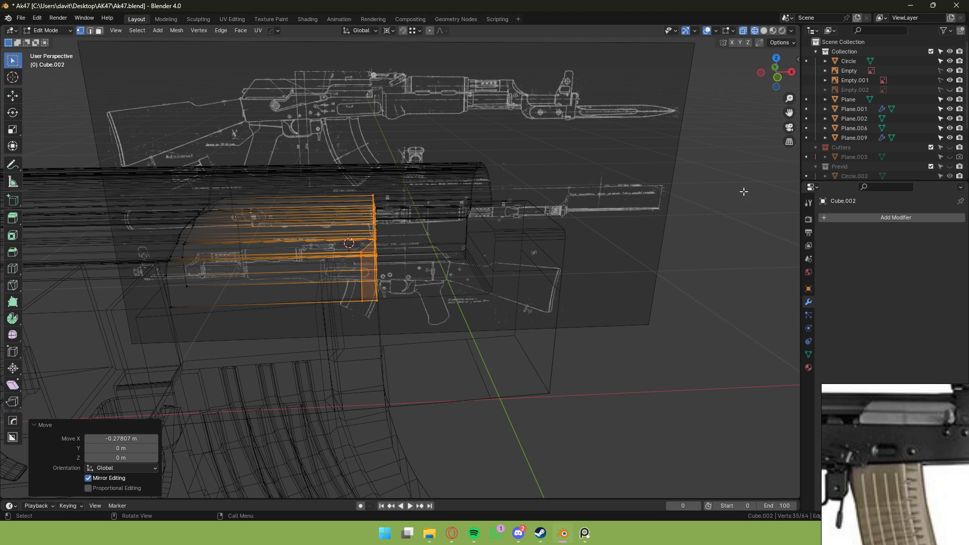
{"action": "middle_click_drag", "start_coordinate": [587, 172], "coordinate": [674, 129]}
{"action": "left_click", "coordinate": [776, 82]}
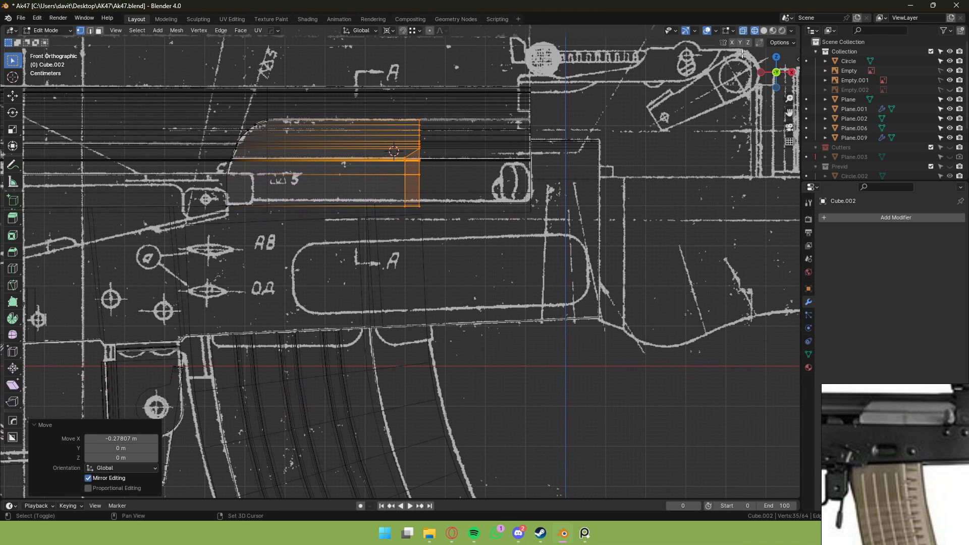
{"action": "key", "text": "g"}
{"action": "key", "text": "x"}
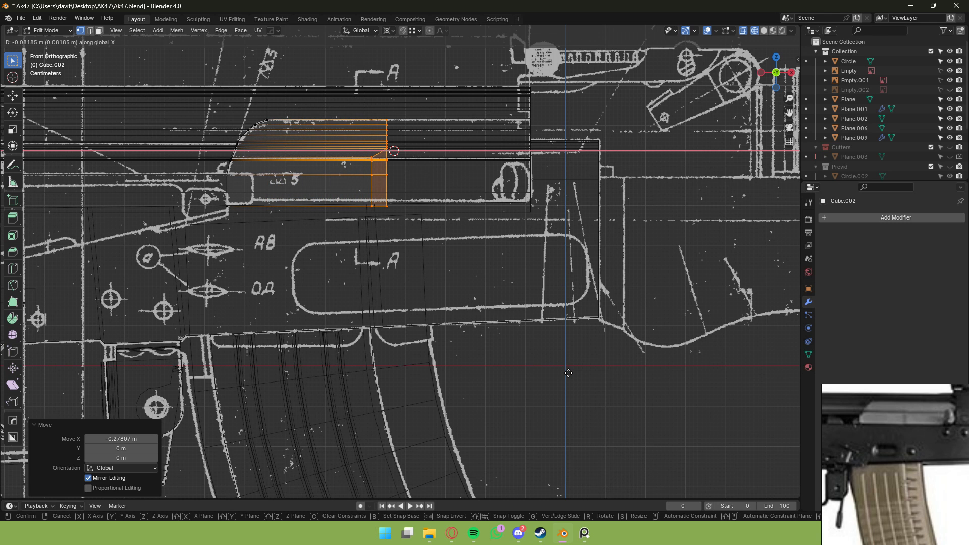
{"action": "left_click", "coordinate": [568, 373]}
{"action": "key", "text": "g"}
{"action": "key", "text": "x"}
{"action": "left_click", "coordinate": [441, 256]}
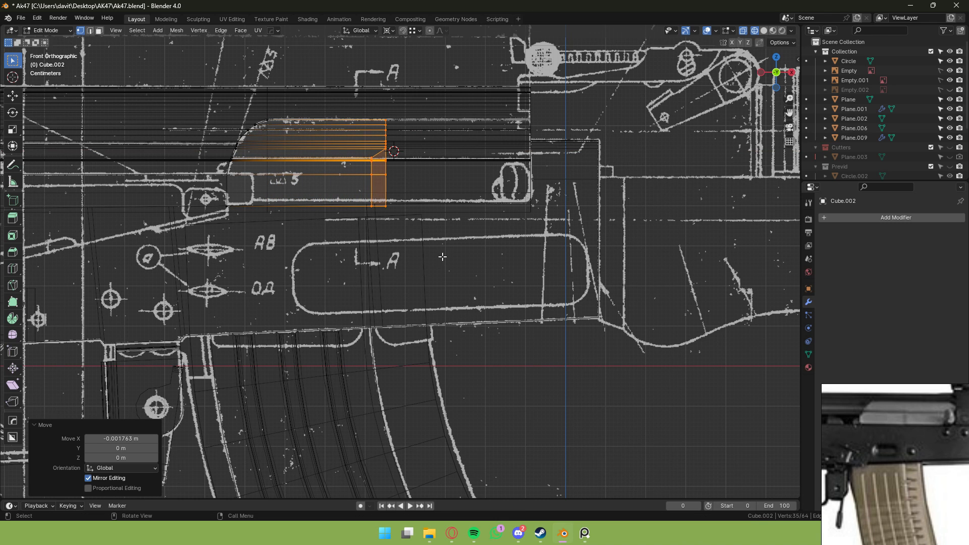
Return to solid shading and delete the long lower side faces of the block behind its front end.
{"action": "middle_click_drag", "start_coordinate": [442, 256], "coordinate": [447, 269]}
{"action": "left_click", "coordinate": [763, 31]}
{"action": "key", "text": "KP_Decimal"}
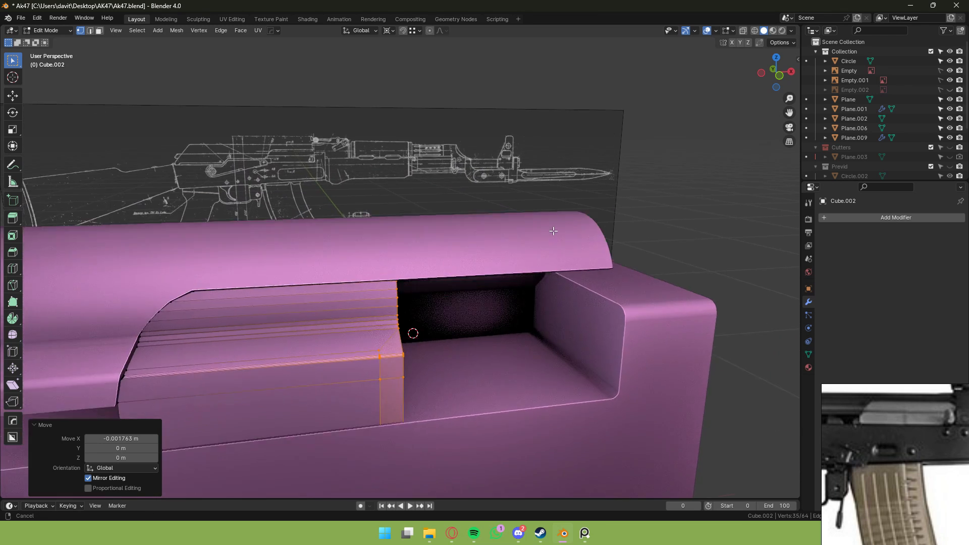
{"action": "key", "text": "3"}
{"action": "left_click_drag", "start_coordinate": [381, 306], "coordinate": [394, 299]}
{"action": "key", "text": "x"}
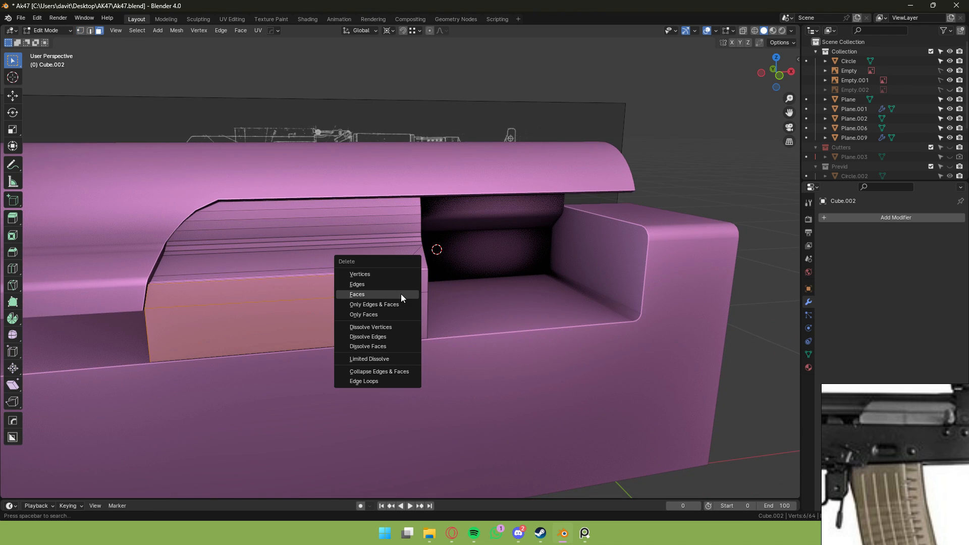
{"action": "left_click", "coordinate": [399, 296]}
Snap the 3D cursor to the vertex at the upper front corner of the block's side opening.
{"action": "key", "text": "1"}
{"action": "scroll", "coordinate": [402, 277], "scroll_direction": "up", "scroll_amount": 5}
{"action": "left_click", "coordinate": [403, 277]}
{"action": "scroll", "coordinate": [299, 388], "scroll_direction": "down", "scroll_amount": 5}
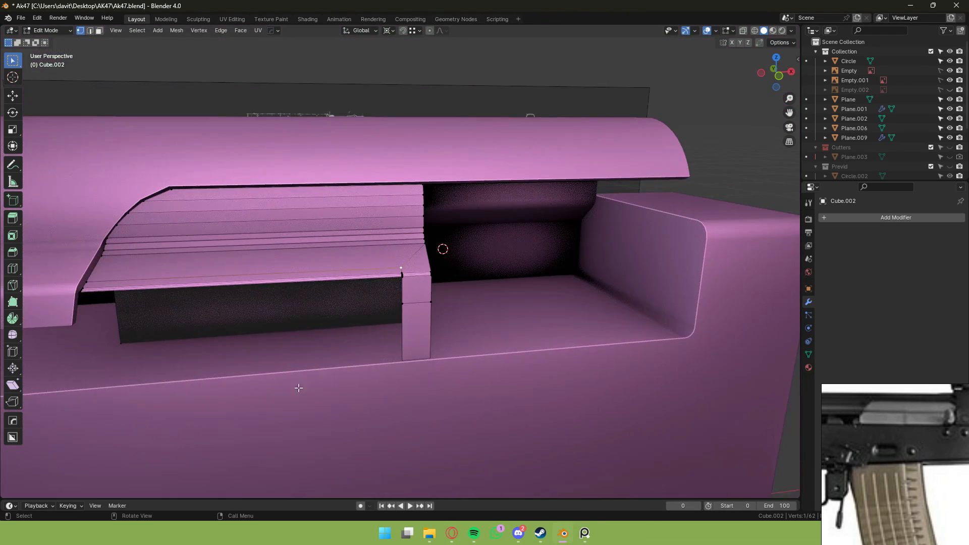
{"action": "scroll", "coordinate": [398, 301], "scroll_direction": "up", "scroll_amount": 4}
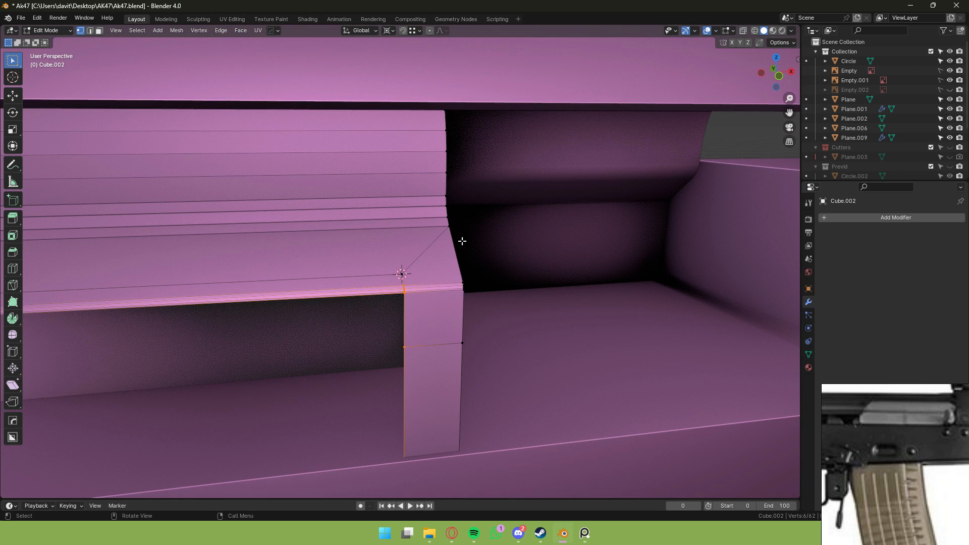
{"action": "scroll", "coordinate": [462, 241], "scroll_direction": "down", "scroll_amount": 4}
Select all faces on the block's front end and move them about 0.08 m along X.
{"action": "left_click_drag", "start_coordinate": [398, 157], "coordinate": [466, 398]}
{"action": "middle_click_drag", "start_coordinate": [466, 398], "coordinate": [473, 374]}
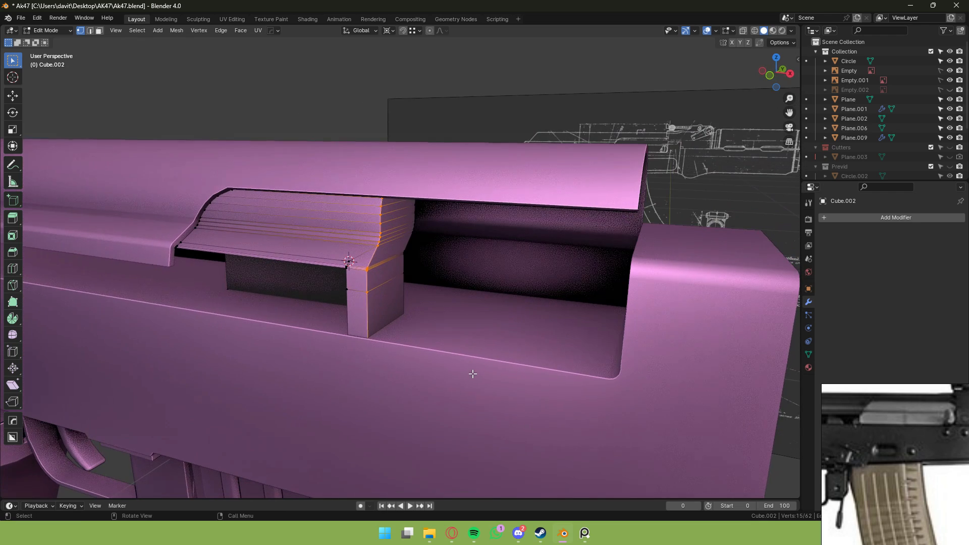
{"action": "key", "text": "3"}
{"action": "middle_click_drag", "start_coordinate": [392, 206], "coordinate": [378, 147]}
{"action": "left_click_drag", "start_coordinate": [379, 129], "coordinate": [406, 349]}
{"action": "middle_click_drag", "start_coordinate": [419, 258], "coordinate": [374, 277]}
{"action": "left_click", "coordinate": [375, 277], "text": "shift"}
{"action": "key", "text": "g"}
{"action": "key", "text": "x"}
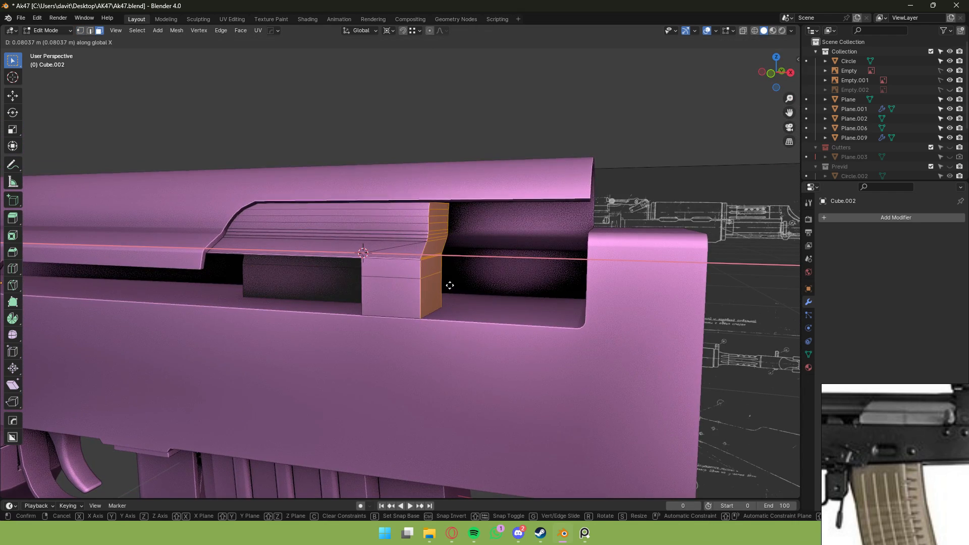
{"action": "left_click", "coordinate": [451, 285]}
Select the six vertices along the side opening's front edge and shear them forward around the 3D cursor by about 3.9.
{"action": "middle_click_drag", "start_coordinate": [451, 285], "coordinate": [476, 285]}
{"action": "key", "text": "1"}
{"action": "scroll", "coordinate": [409, 253], "scroll_direction": "up", "scroll_amount": 4}
{"action": "left_click", "coordinate": [373, 251]}
{"action": "scroll", "coordinate": [356, 246], "scroll_direction": "up", "scroll_amount": 6}
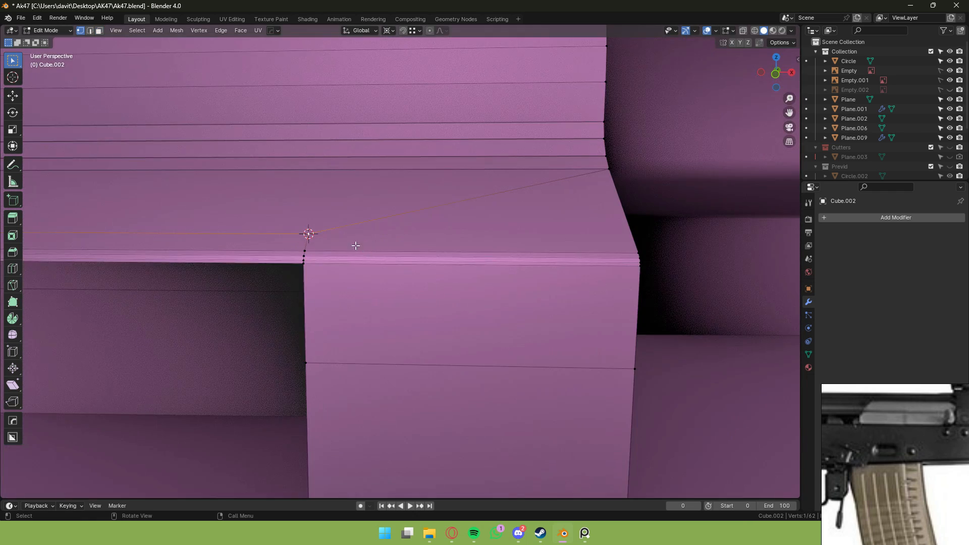
{"action": "left_click_drag", "start_coordinate": [285, 250], "coordinate": [356, 409]}
{"action": "scroll", "coordinate": [354, 326], "scroll_direction": "down", "scroll_amount": 5}
{"action": "scroll", "coordinate": [400, 347], "scroll_direction": "up", "scroll_amount": 4}
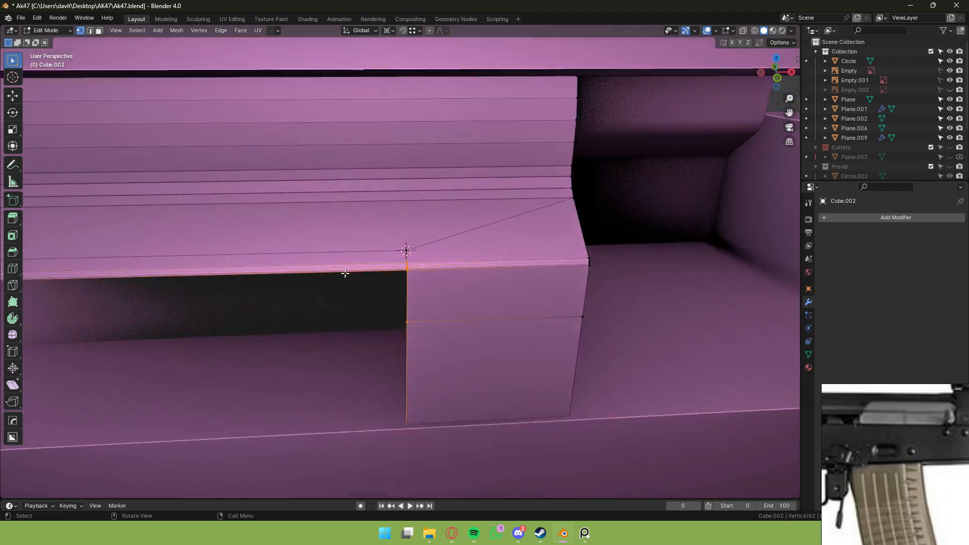
{"action": "left_click", "coordinate": [13, 385]}
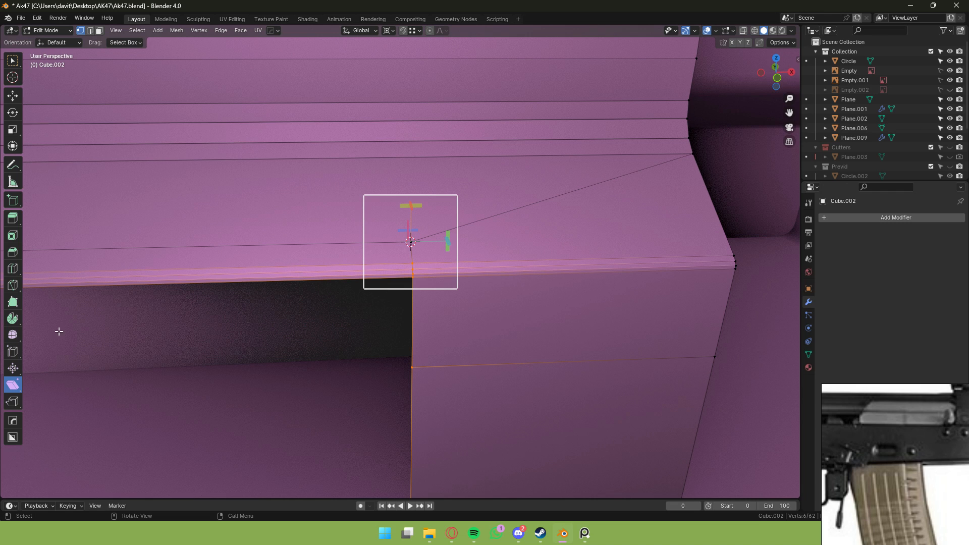
{"action": "left_click", "coordinate": [389, 30]}
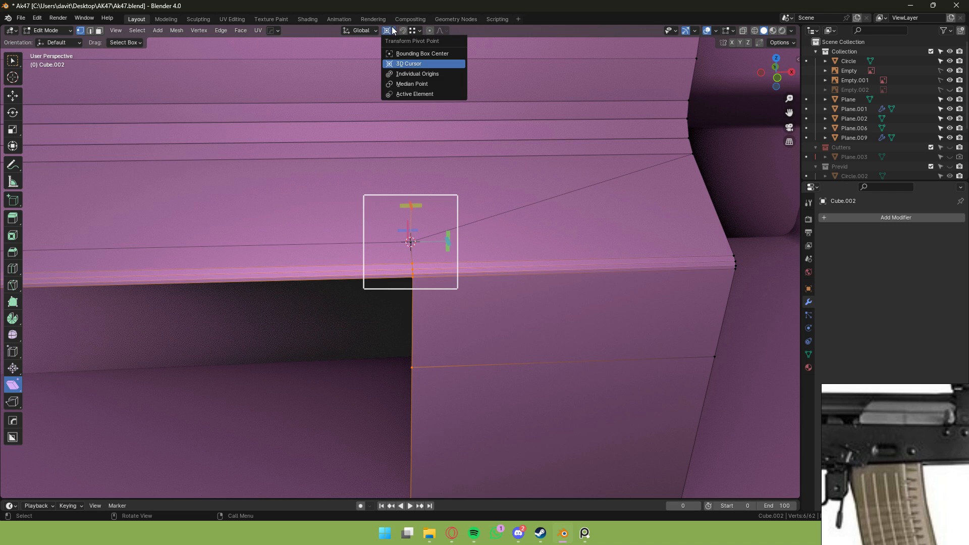
{"action": "scroll", "coordinate": [416, 227], "scroll_direction": "down", "scroll_amount": 5}
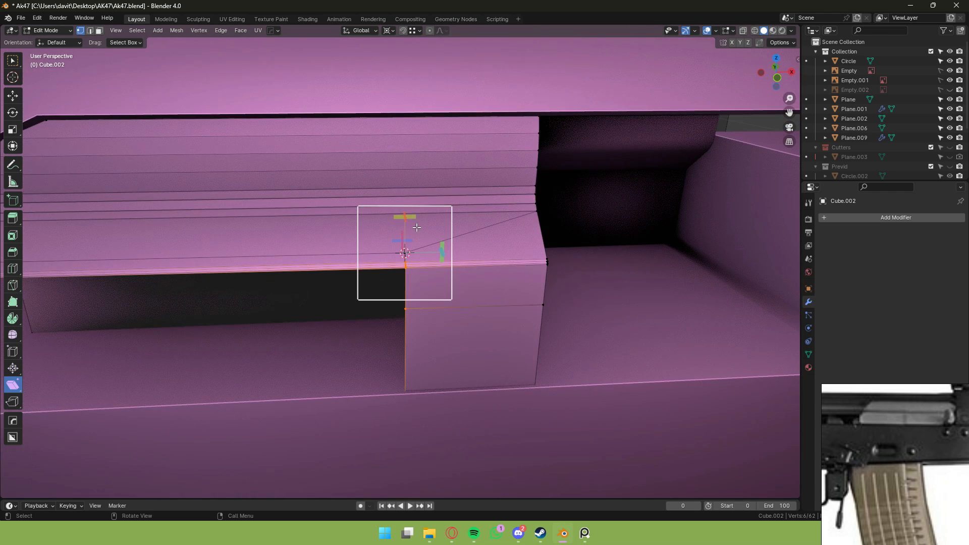
{"action": "left_click_drag", "start_coordinate": [406, 217], "coordinate": [482, 216]}
{"action": "right_click", "coordinate": [481, 216]}
{"action": "left_click_drag", "start_coordinate": [413, 243], "coordinate": [432, 444]}
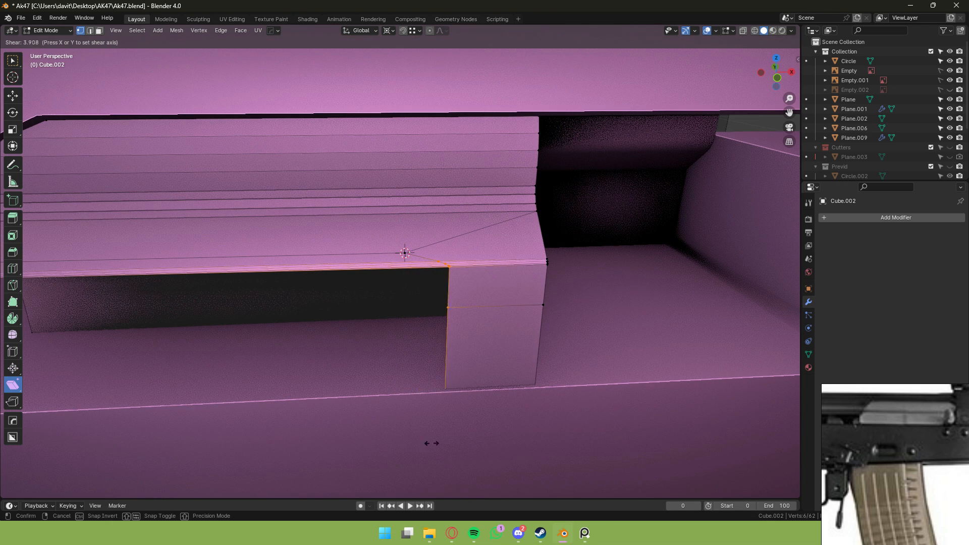
{"action": "left_click_drag", "start_coordinate": [228, 437], "coordinate": [233, 437]}
Delete the narrow faces along the opening's upper edge together with the strip just below them.
{"action": "middle_click_drag", "start_coordinate": [619, 165], "coordinate": [548, 188]}
{"action": "scroll", "coordinate": [547, 189], "scroll_direction": "up", "scroll_amount": 4}
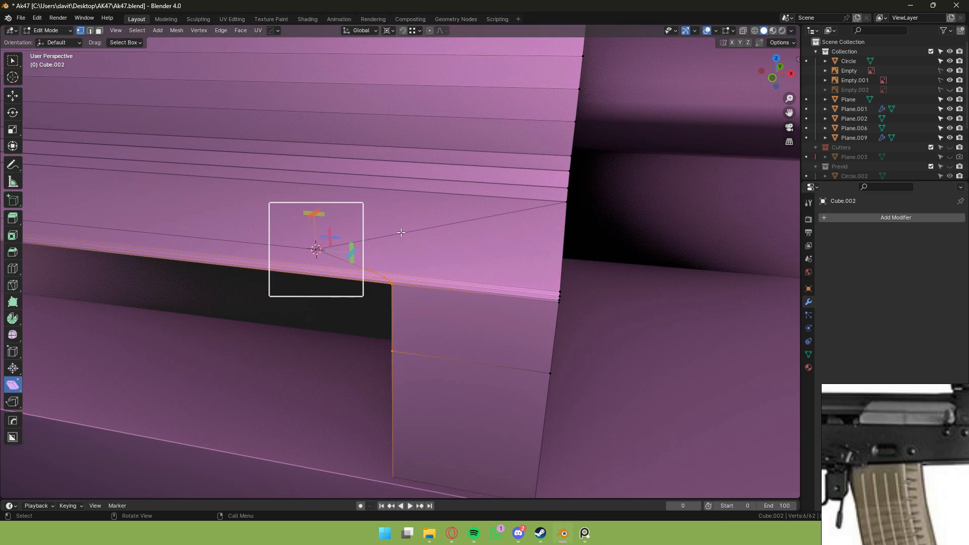
{"action": "key", "text": "3"}
{"action": "left_click_drag", "start_coordinate": [227, 253], "coordinate": [240, 261]}
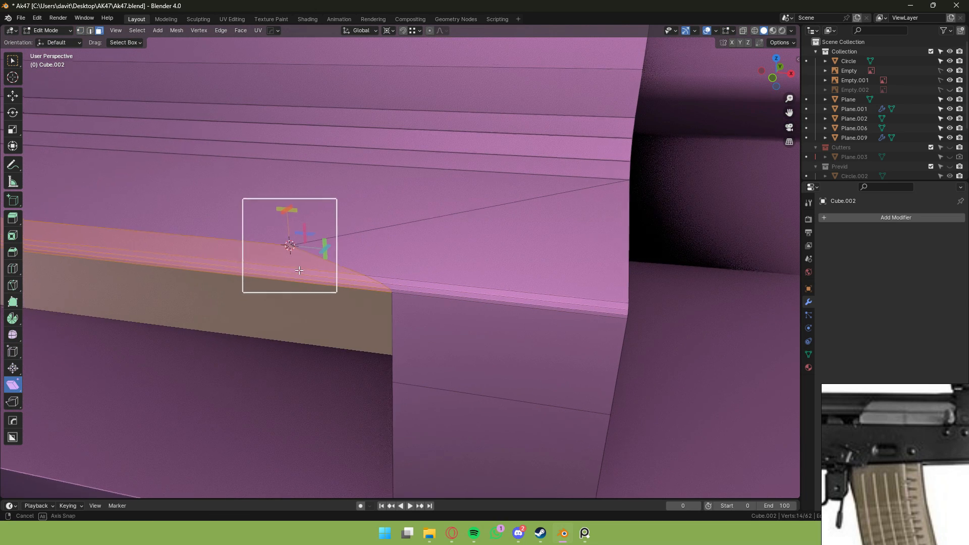
{"action": "middle_click_drag", "start_coordinate": [247, 260], "coordinate": [297, 200]}
{"action": "key", "text": "ctrl+z"}
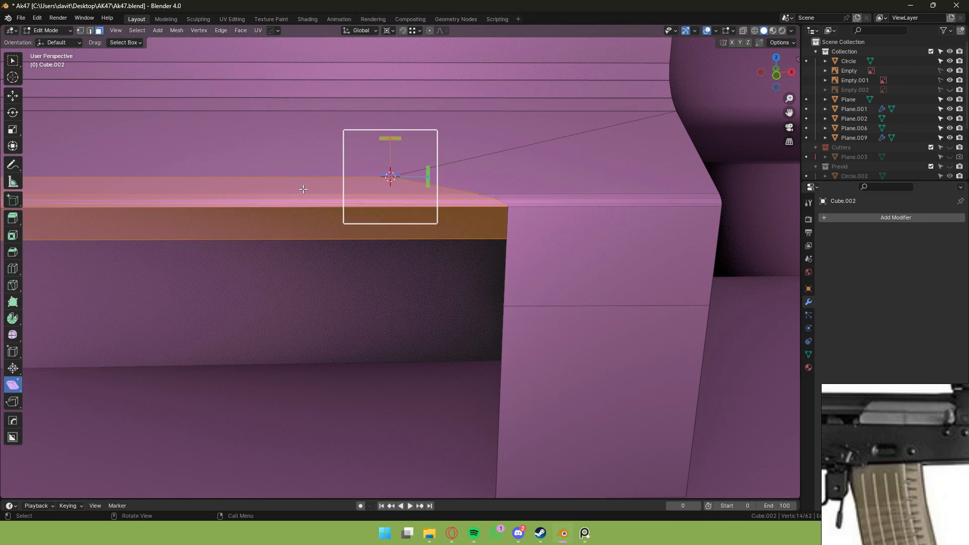
{"action": "left_click", "coordinate": [293, 230], "text": "shift"}
{"action": "key", "text": "x"}
{"action": "left_click", "coordinate": [290, 229]}
{"action": "key", "text": "1"}
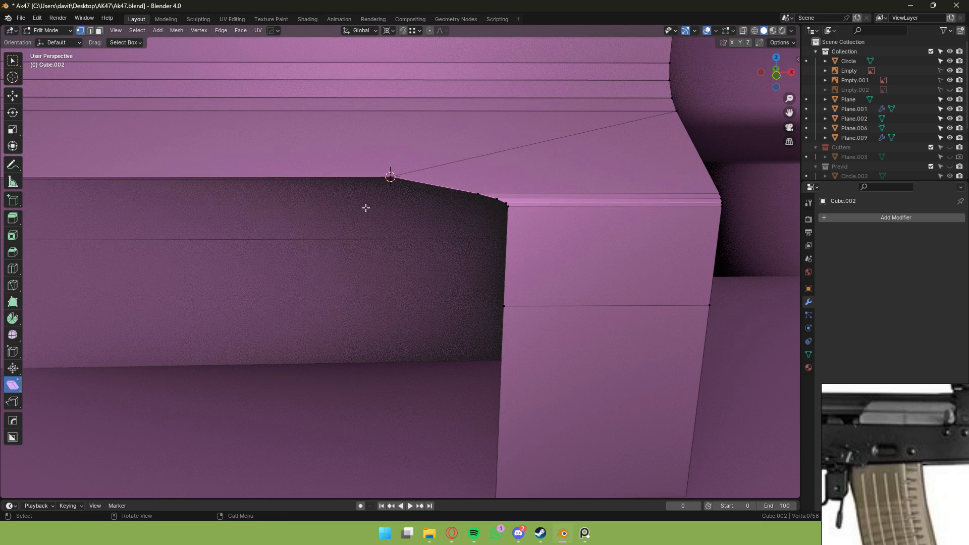
Bevel the vertex at the opening's upper corner with three segments and a width of about 0.015 m.
{"action": "left_click", "coordinate": [393, 179]}
{"action": "middle_click_drag", "start_coordinate": [411, 182], "coordinate": [407, 191]}
{"action": "key", "text": "w"}
{"action": "key", "text": "ctrl+shift+b"}
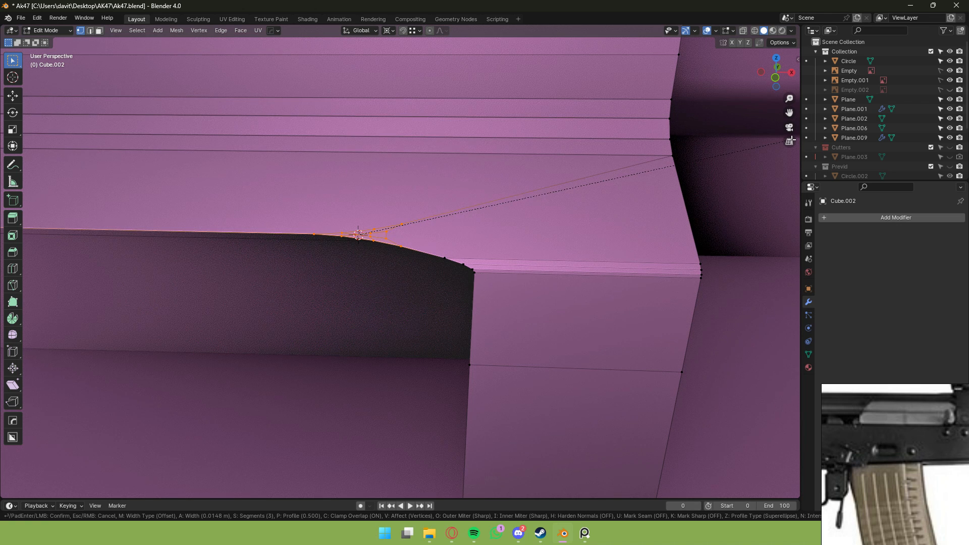
{"action": "left_click", "coordinate": [792, 140]}
Dissolve the surplus bevel vertices and the diagonal edge beside the opening's rounded upper corner.
{"action": "scroll", "coordinate": [415, 186], "scroll_direction": "up", "scroll_amount": 2}
{"action": "left_click", "coordinate": [402, 208]}
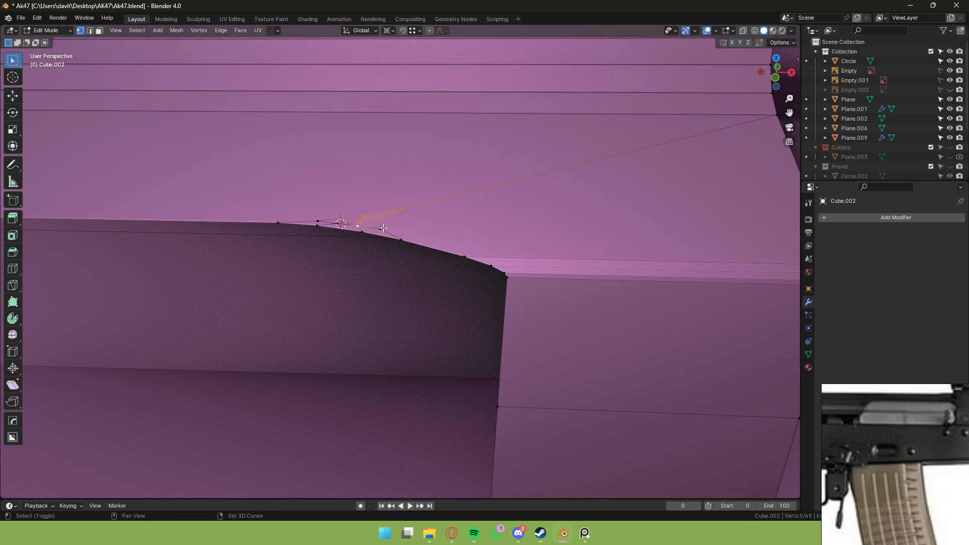
{"action": "key", "text": "ctrl+x"}
{"action": "middle_click_drag", "start_coordinate": [493, 205], "coordinate": [490, 195]}
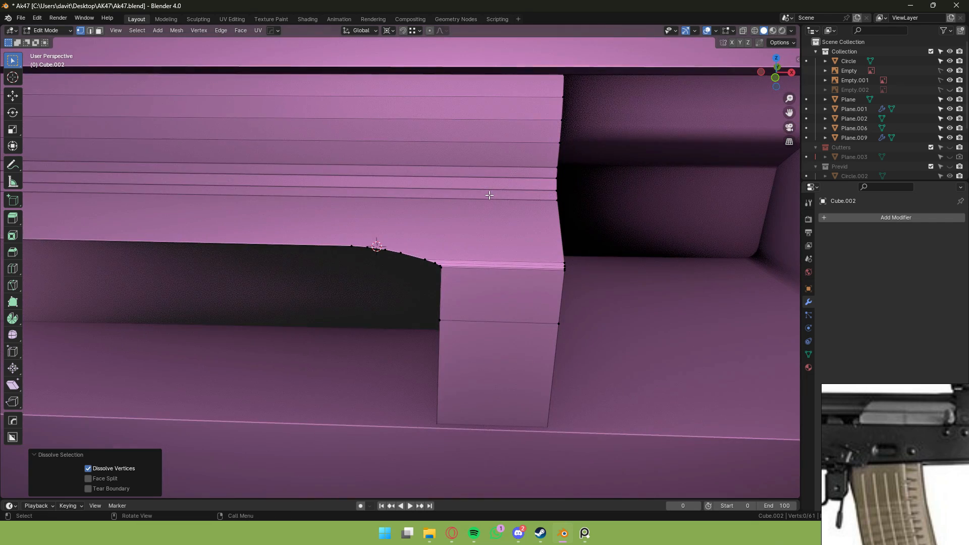
{"action": "left_click", "coordinate": [491, 209]}
Check the shading and shape of the block's rounded opening in Object Mode.
{"action": "middle_click_drag", "start_coordinate": [404, 212], "coordinate": [425, 226]}
{"action": "scroll", "coordinate": [404, 207], "scroll_direction": "down", "scroll_amount": 1}
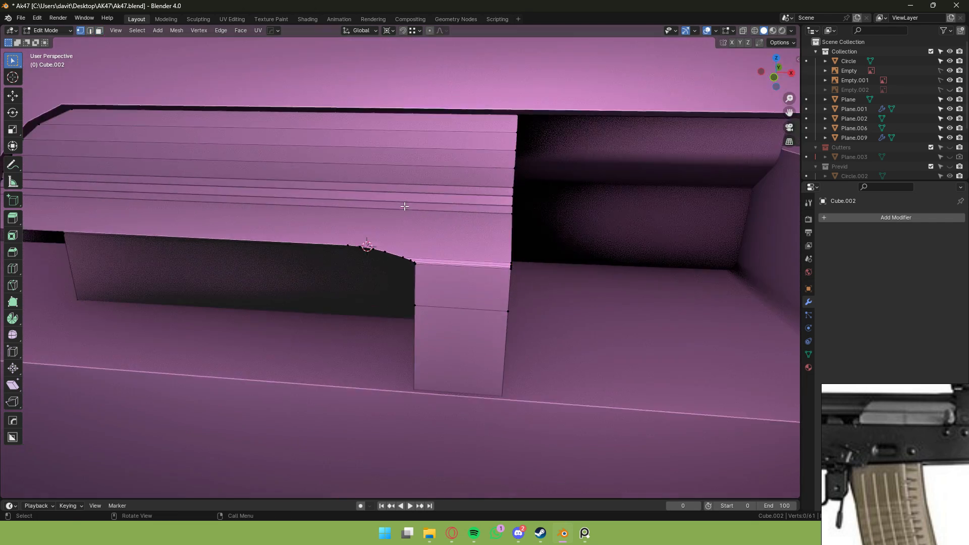
{"action": "key", "text": "Tab"}
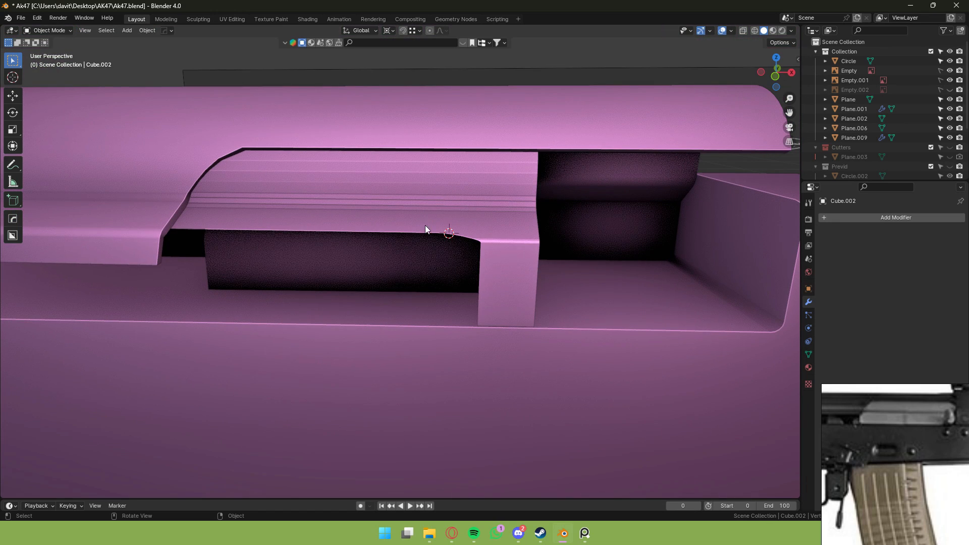
{"action": "key", "text": "Tab"}
{"action": "scroll", "coordinate": [425, 242], "scroll_direction": "up", "scroll_amount": 1}
{"action": "key", "text": "Tab"}
{"action": "left_click", "coordinate": [389, 218]}
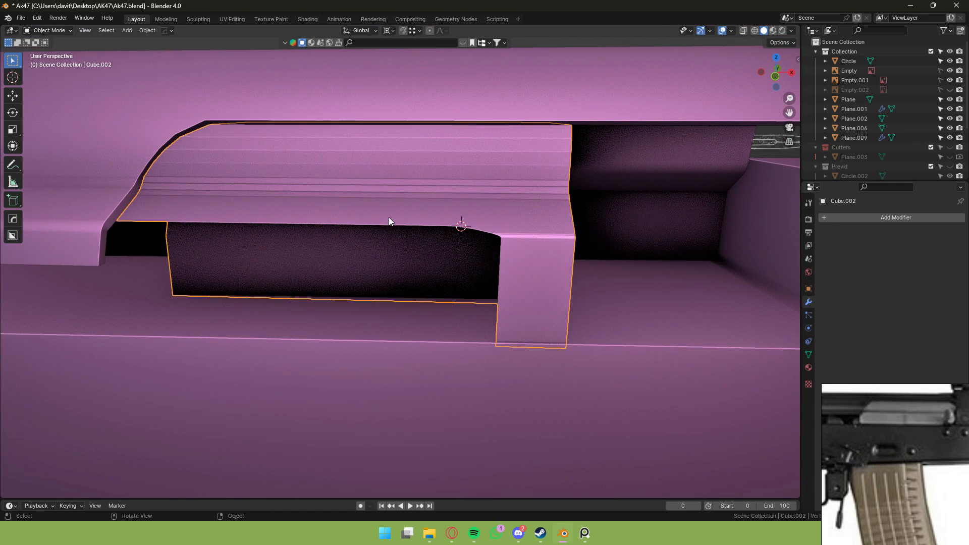
Select the opening's upper edge with its rounded corner vertices, and snap the 3D cursor to the vertex just ahead of the curve.
{"action": "key", "text": "Tab"}
{"action": "left_click", "coordinate": [351, 222], "text": "alt"}
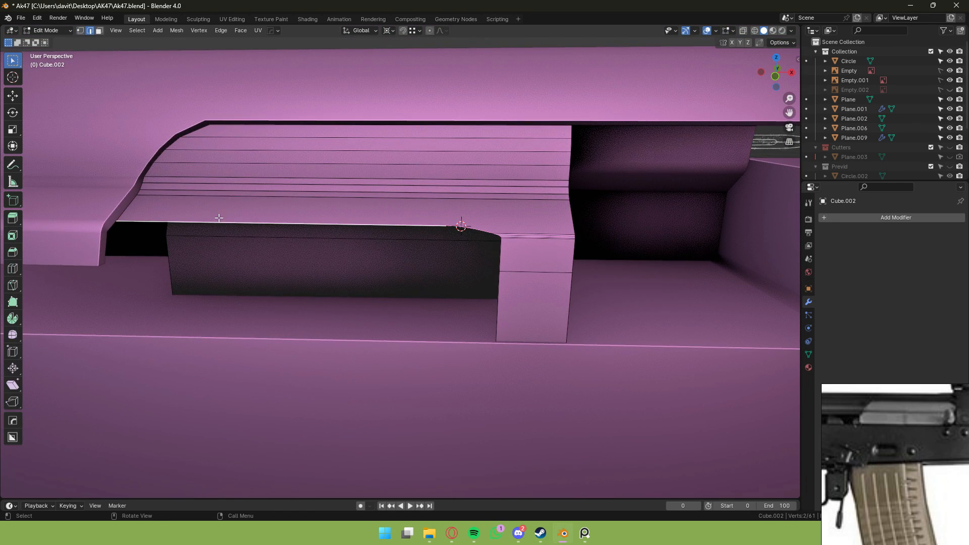
{"action": "scroll", "coordinate": [195, 213], "scroll_direction": "up", "scroll_amount": 4}
{"action": "key", "text": "1"}
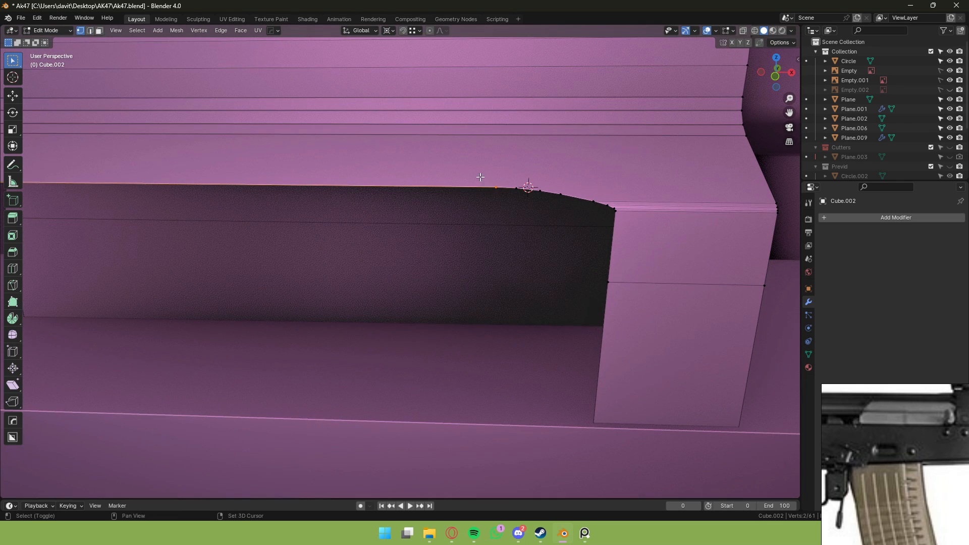
{"action": "left_click_drag", "start_coordinate": [483, 178], "coordinate": [572, 210], "text": "shift"}
{"action": "left_click", "coordinate": [590, 199]}
{"action": "key", "text": "shift+s"}
{"action": "left_click", "coordinate": [605, 302]}
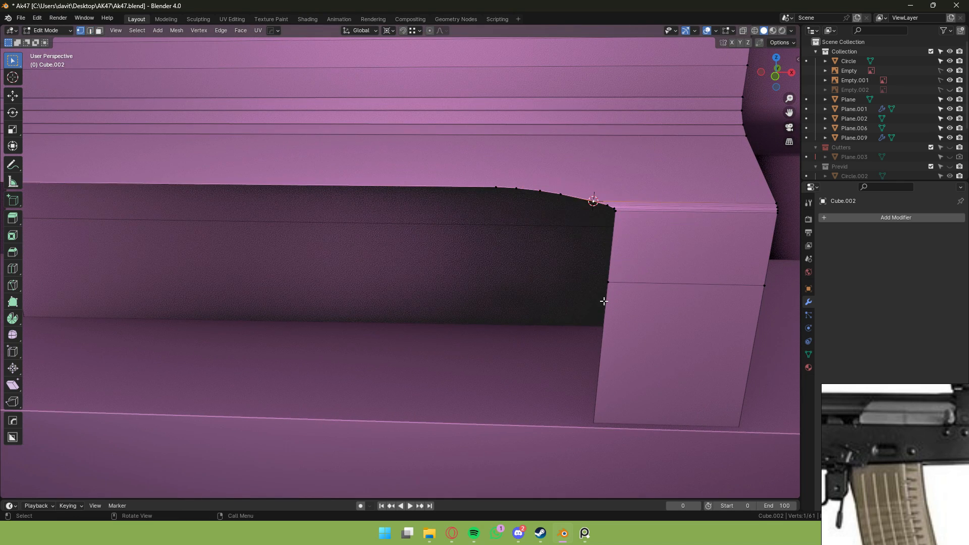
{"action": "key", "text": "ctrl+z"}
Extrude the opening's upper edge in place and flatten it to the 3D cursor's height with a Z scale of 0.
{"action": "scroll", "coordinate": [553, 228], "scroll_direction": "down", "scroll_amount": 4}
{"action": "middle_click_drag", "start_coordinate": [553, 229], "coordinate": [553, 219]}
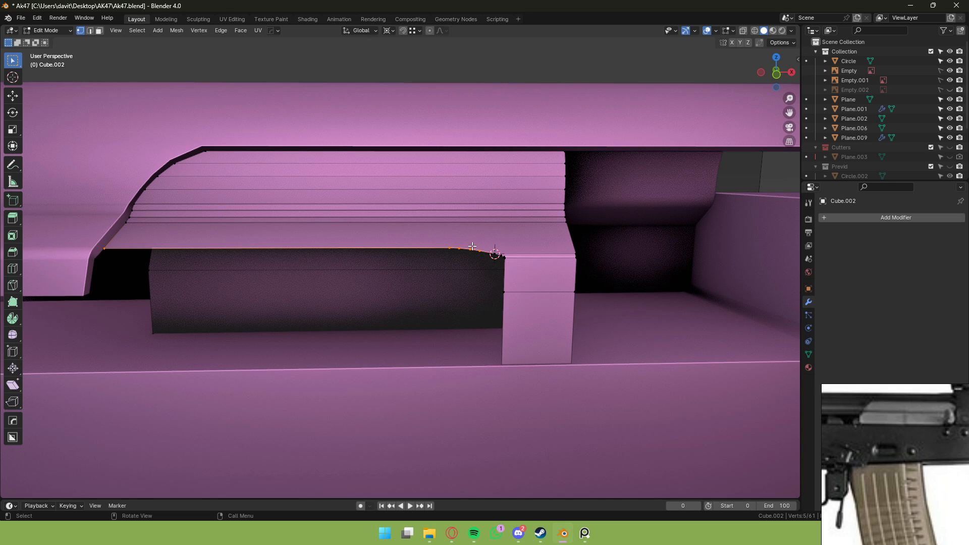
{"action": "scroll", "coordinate": [548, 258], "scroll_direction": "up", "scroll_amount": 4}
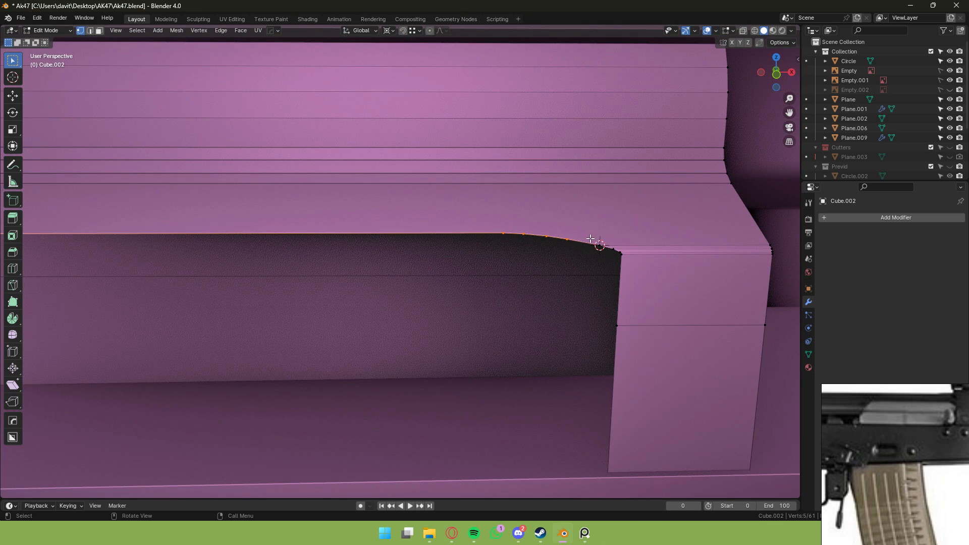
{"action": "key", "text": "e"}
{"action": "key", "text": "Escape"}
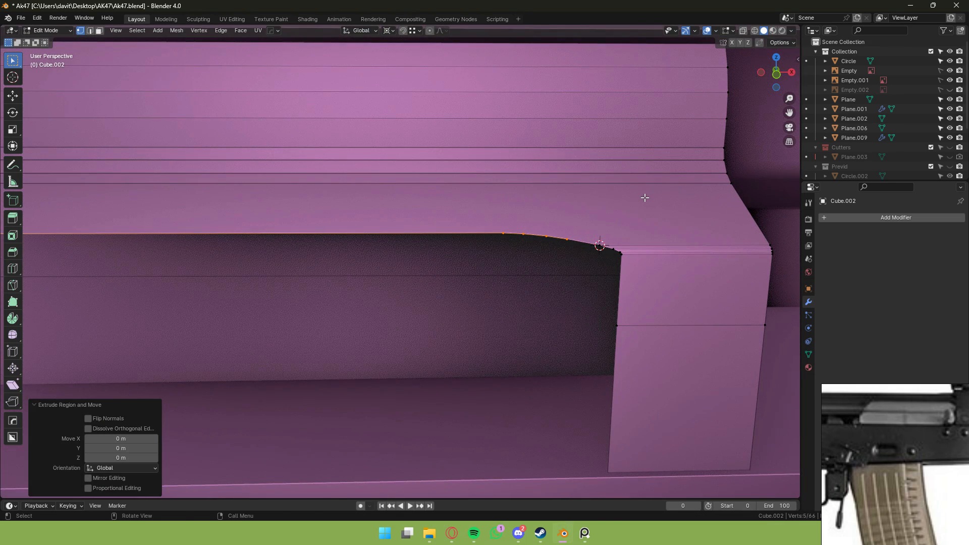
{"action": "key", "text": "s"}
{"action": "key", "text": "z"}
{"action": "key", "text": "0"}
{"action": "key", "text": "Return"}
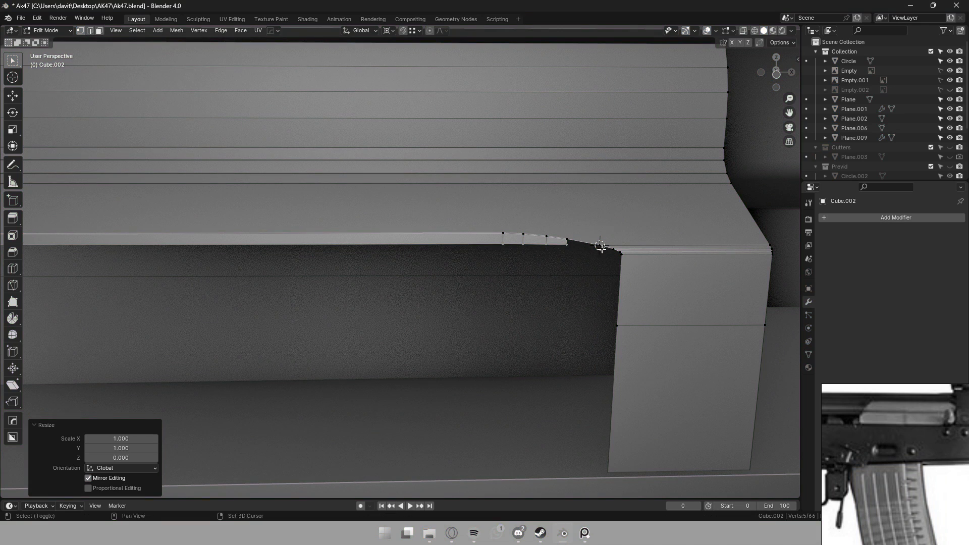
Snap the end vertex of the flattened edge onto the 3D cursor and check the opening's curve in Object Mode.
{"action": "middle_click_drag", "start_coordinate": [601, 247], "coordinate": [561, 262]}
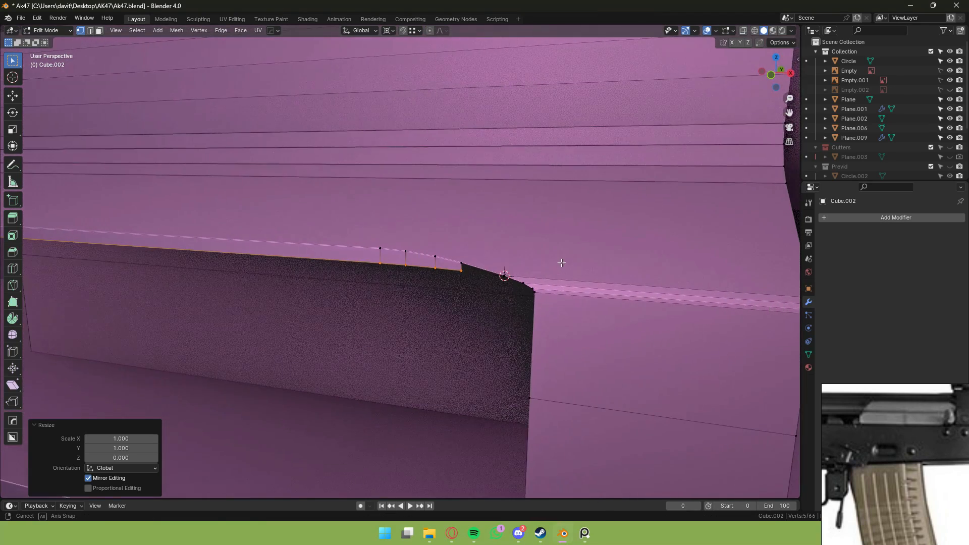
{"action": "left_click", "coordinate": [461, 274]}
{"action": "scroll", "coordinate": [471, 274], "scroll_direction": "up", "scroll_amount": 2}
{"action": "key", "text": "shift+s"}
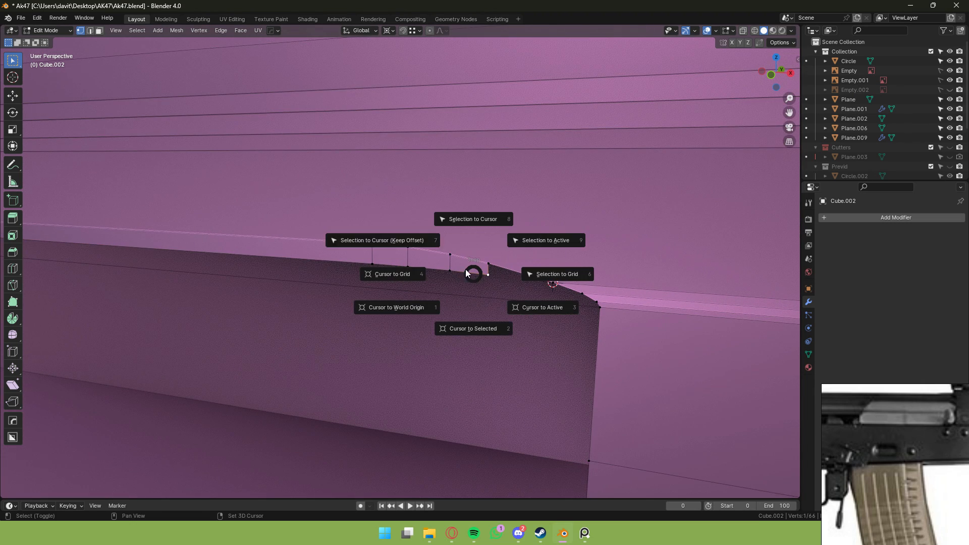
{"action": "left_click", "coordinate": [459, 218]}
{"action": "key", "text": "Tab"}
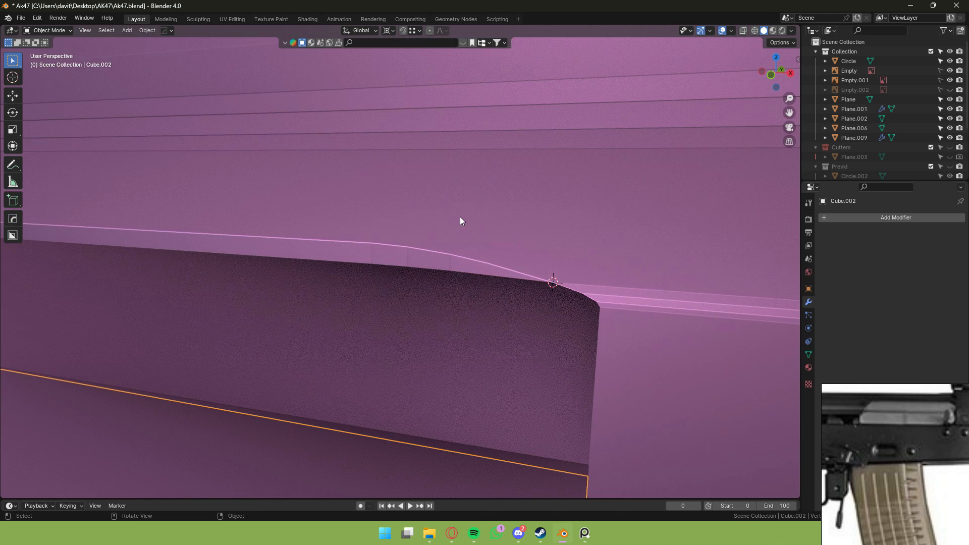
Move the 3D cursor to the next vertex down the opening's rounded corner.
{"action": "key", "text": "Tab"}
{"action": "scroll", "coordinate": [459, 220], "scroll_direction": "down", "scroll_amount": 4}
{"action": "key", "text": "2"}
{"action": "left_click", "coordinate": [371, 258], "text": "alt"}
{"action": "key", "text": "1"}
{"action": "scroll", "coordinate": [399, 255], "scroll_direction": "up", "scroll_amount": 3}
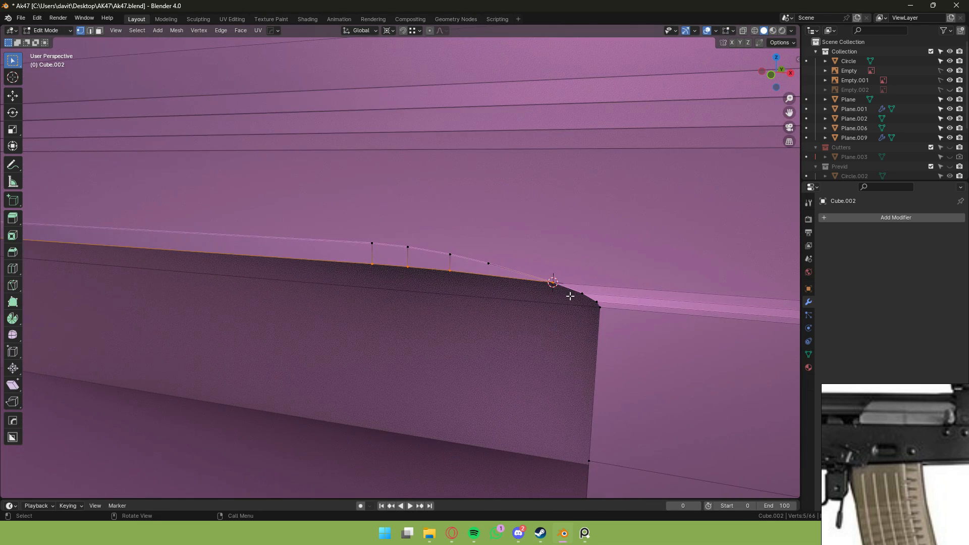
{"action": "left_click", "coordinate": [581, 293]}
{"action": "key", "text": "shift+s"}
{"action": "left_click", "coordinate": [582, 376]}
Select the opening's lower extruded edge, extrude it in place and flatten it on Z to the 3D cursor's height.
{"action": "key", "text": "2"}
{"action": "left_click", "coordinate": [394, 257], "text": "alt"}
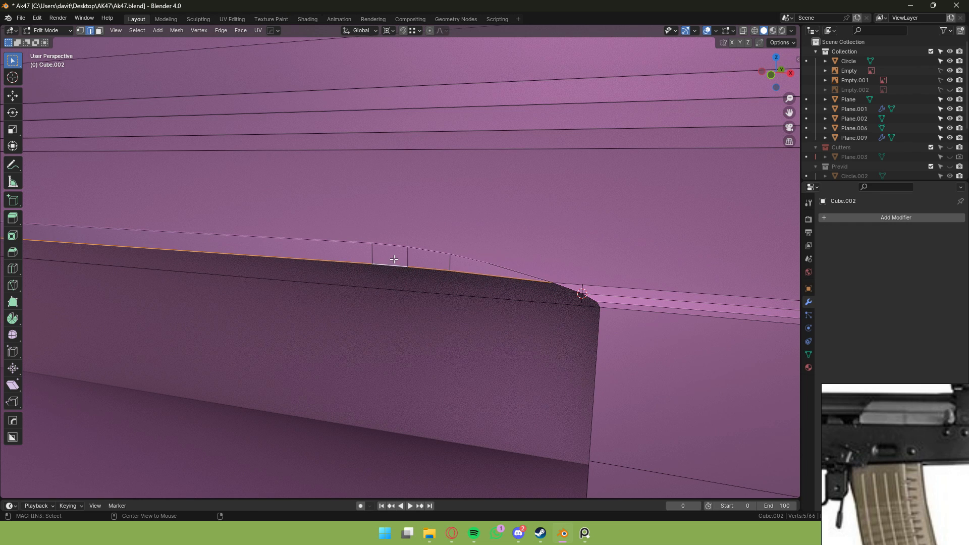
{"action": "scroll", "coordinate": [518, 263], "scroll_direction": "down", "scroll_amount": 4}
{"action": "key", "text": "e"}
{"action": "right_click", "coordinate": [630, 288]}
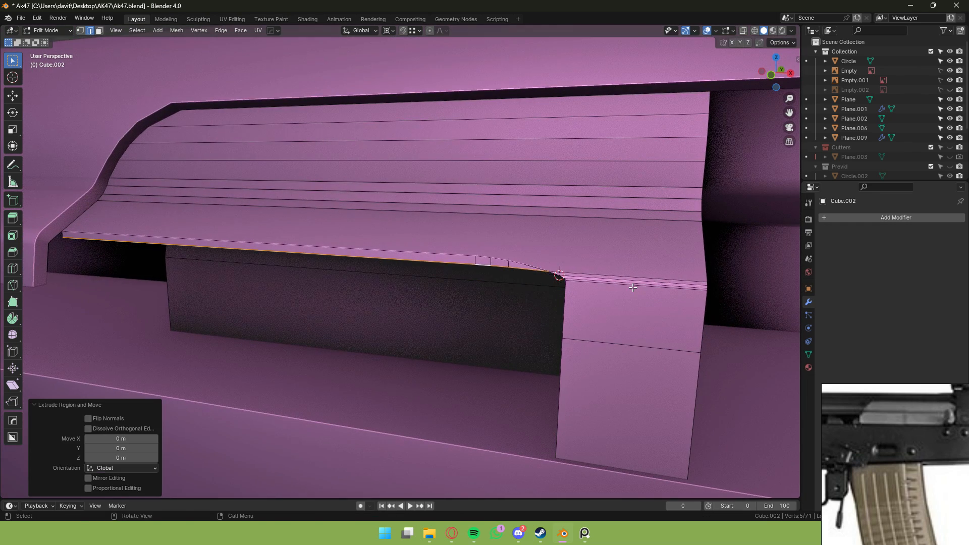
{"action": "key", "text": "s"}
{"action": "key", "text": "z"}
{"action": "left_click", "coordinate": [630, 286]}
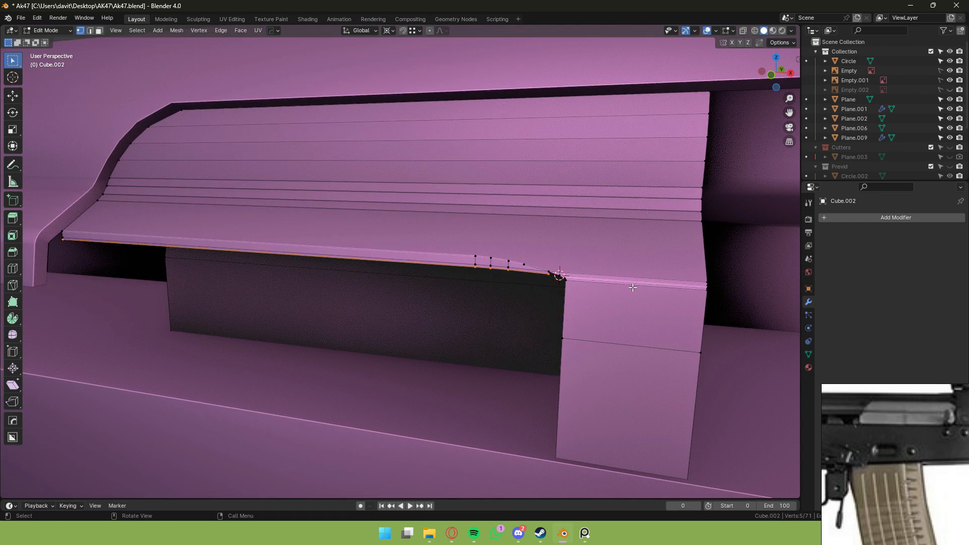
Snap the end vertex of the second extruded edge onto the 3D cursor at the corner curve.
{"action": "scroll", "coordinate": [581, 285], "scroll_direction": "up", "scroll_amount": 5}
{"action": "left_click", "coordinate": [616, 293]}
{"action": "key", "text": "shift+s"}
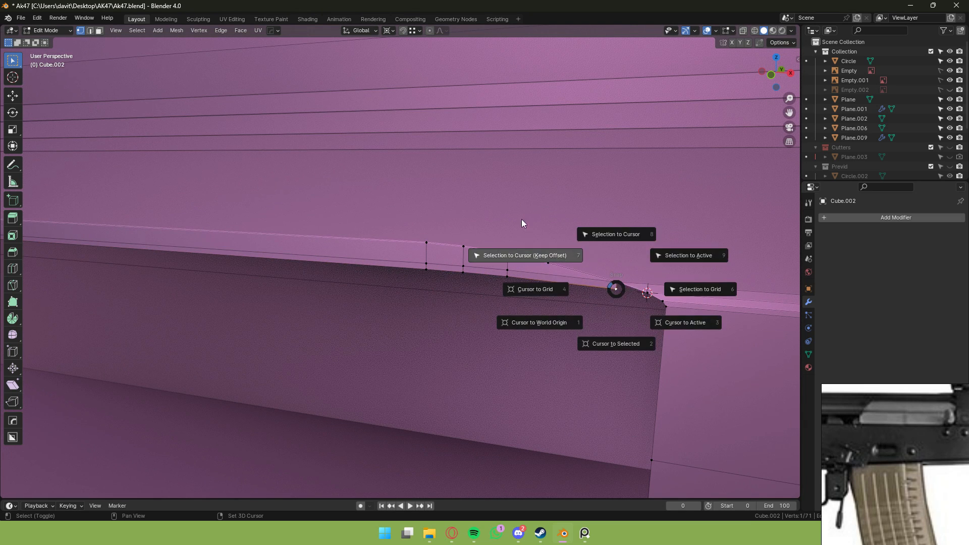
{"action": "left_click", "coordinate": [522, 219]}
Move the 3D cursor down the remaining corner vertices and continue the extruded edge to the block's bottom, closing the side opening.
{"action": "key", "text": "2"}
{"action": "left_click", "coordinate": [555, 281], "text": "alt"}
{"action": "key", "text": "1"}
{"action": "left_click", "coordinate": [664, 302]}
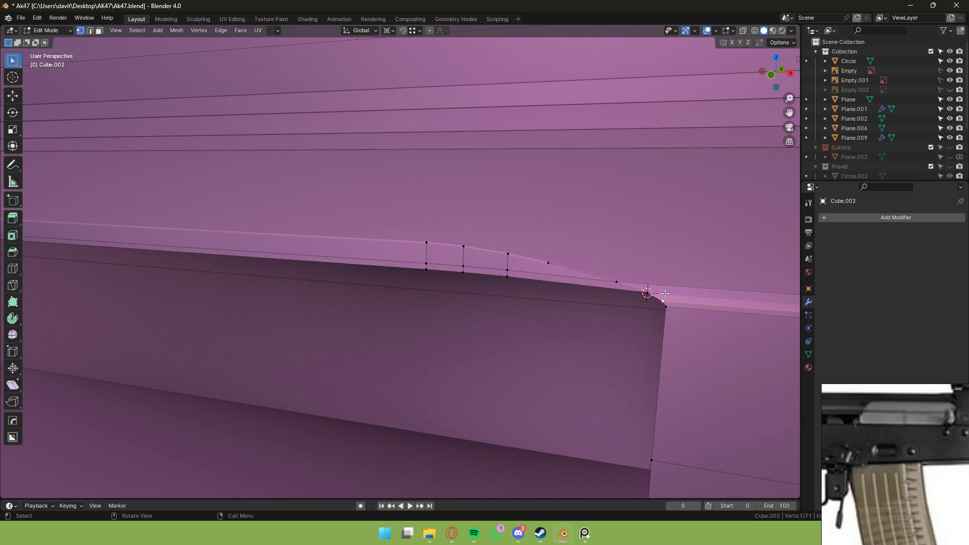
{"action": "key", "text": "shift+s"}
{"action": "left_click", "coordinate": [656, 339]}
{"action": "key", "text": "Tab"}
{"action": "key", "text": "2"}
{"action": "key", "text": "Tab"}
{"action": "key", "text": "Tab"}
{"action": "key", "text": "KP_Decimal"}
{"action": "scroll", "coordinate": [493, 300], "scroll_direction": "up", "scroll_amount": 1}
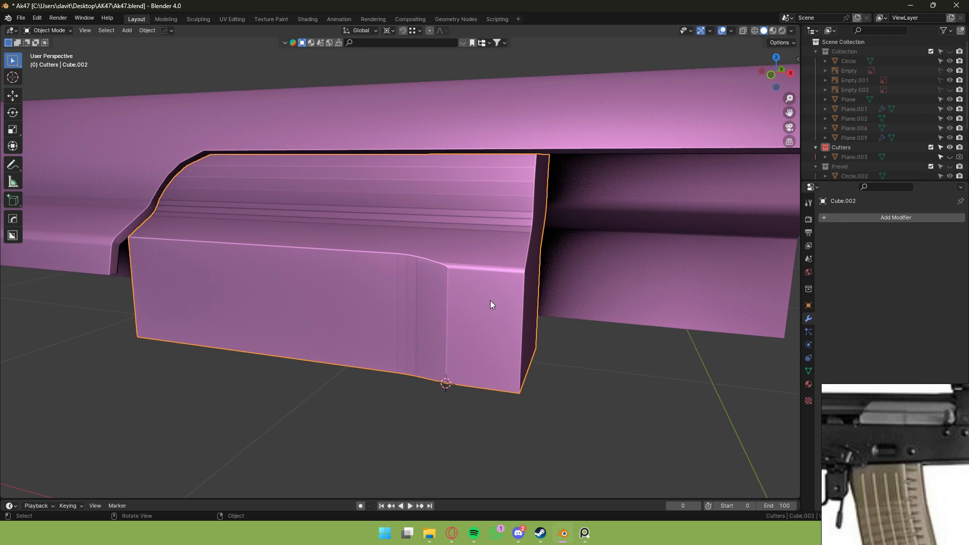
In front wireframe view, select all vertices of the block's rear end and move them about -0.02 m along X under the dust cover.
{"action": "middle_click_drag", "start_coordinate": [490, 301], "coordinate": [552, 289]}
{"action": "scroll", "coordinate": [294, 276], "scroll_direction": "down", "scroll_amount": 1}
{"action": "key", "text": "Tab"}
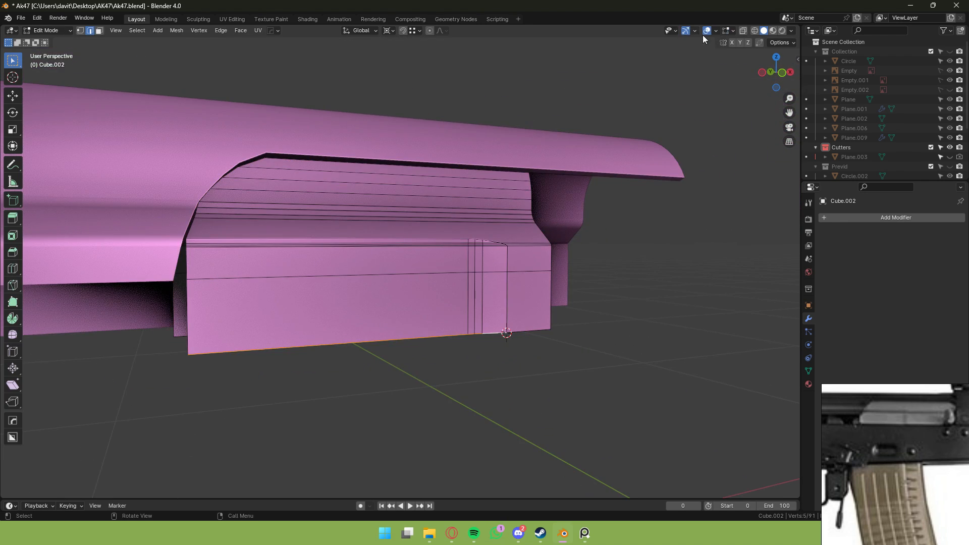
{"action": "left_click", "coordinate": [782, 72]}
{"action": "key", "text": "1"}
{"action": "left_click", "coordinate": [754, 30]}
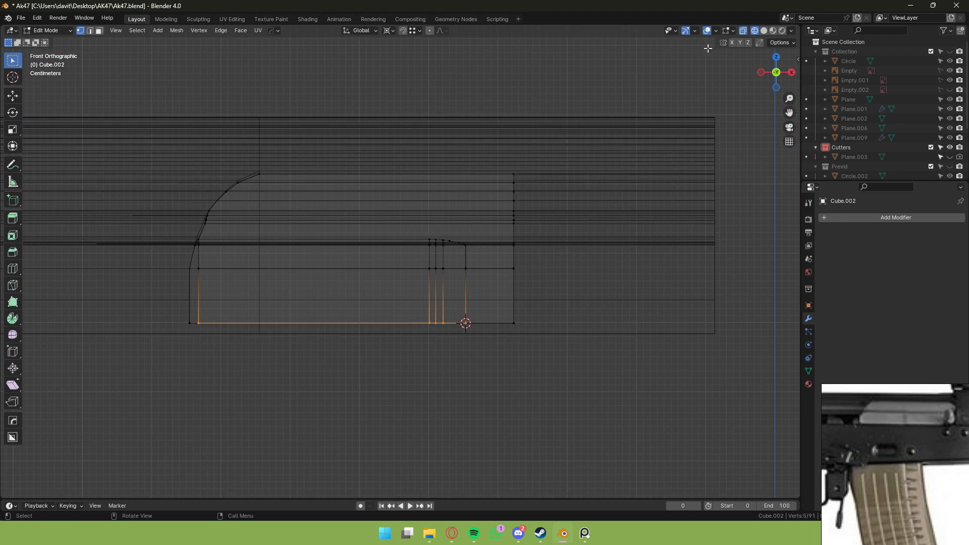
{"action": "left_click_drag", "start_coordinate": [69, 83], "coordinate": [272, 351]}
{"action": "key", "text": "g"}
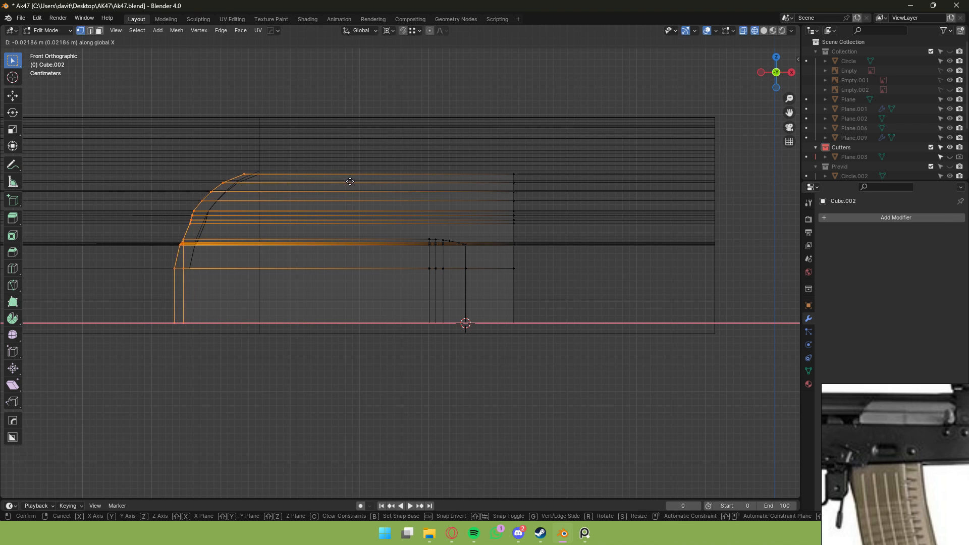
{"action": "left_click", "coordinate": [344, 184]}
{"action": "left_click", "coordinate": [763, 30]}
Select the whole block mesh and merge its duplicate vertices by distance.
{"action": "middle_click_drag", "start_coordinate": [698, 63], "coordinate": [392, 142]}
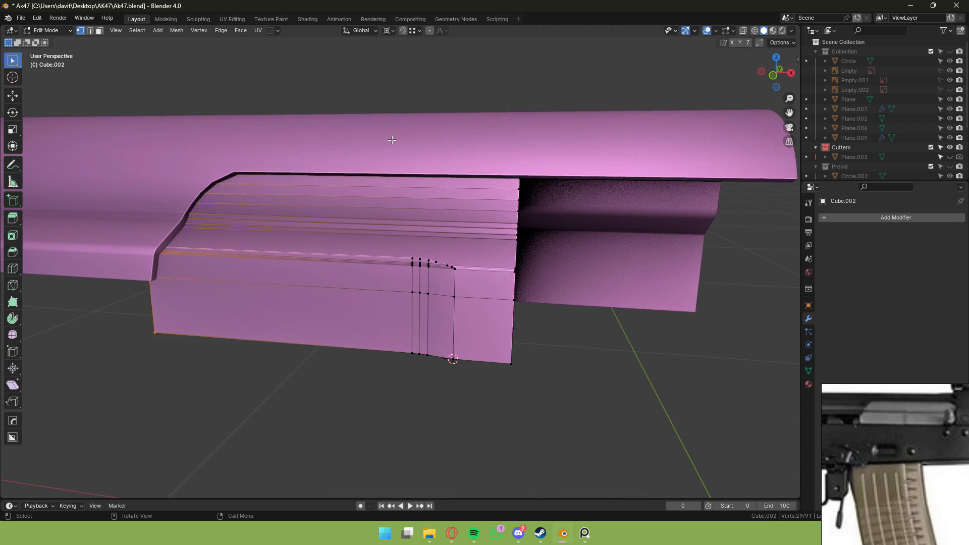
{"action": "key", "text": "Tab"}
{"action": "key", "text": "Tab"}
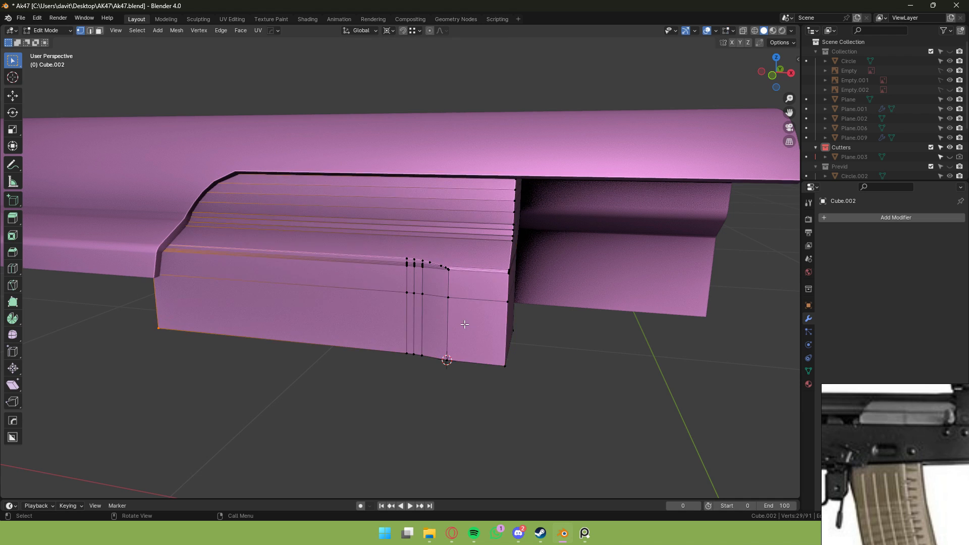
{"action": "scroll", "coordinate": [472, 322], "scroll_direction": "up", "scroll_amount": 3}
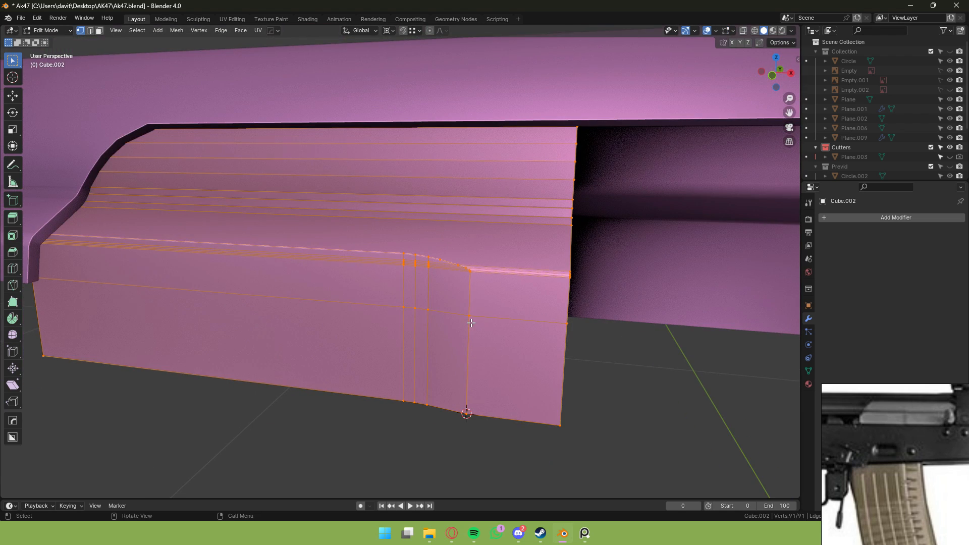
{"action": "key", "text": "m"}
{"action": "left_click", "coordinate": [471, 323]}
Inspect the merged faces and the shading around the filled opening's rounded corner.
{"action": "left_click", "coordinate": [457, 298], "text": "alt"}
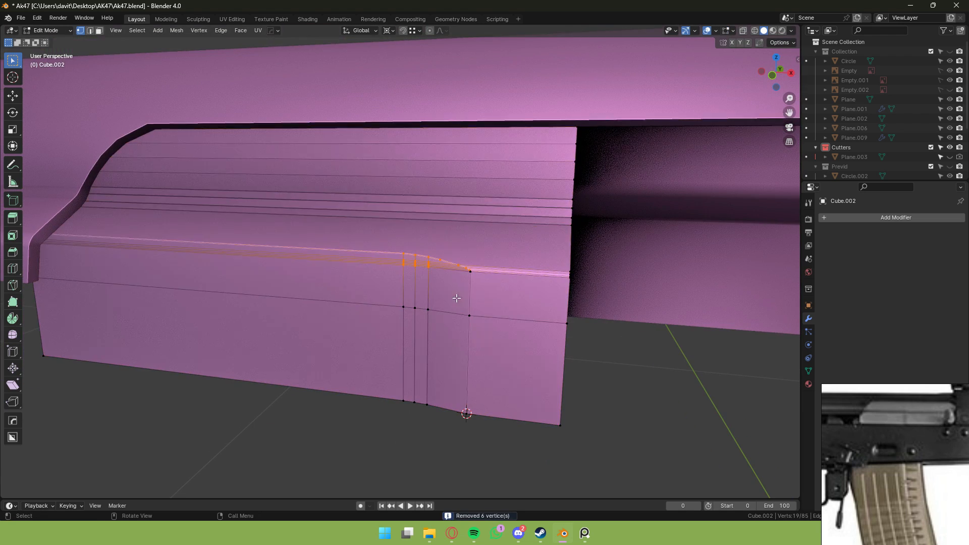
{"action": "scroll", "coordinate": [475, 275], "scroll_direction": "up", "scroll_amount": 1}
{"action": "key", "text": "3"}
{"action": "left_click", "coordinate": [418, 296], "text": "alt+shift"}
{"action": "key", "text": "Tab"}
{"action": "middle_click_drag", "start_coordinate": [437, 280], "coordinate": [427, 276]}
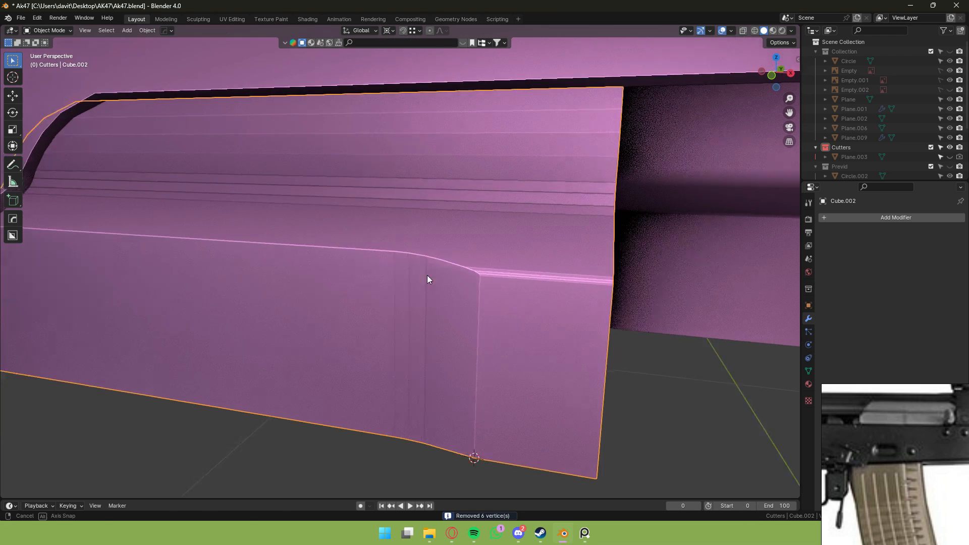
Select the recessed side's upper edge, rounded corner and vertical front edge, and mark them sharp.
{"action": "scroll", "coordinate": [425, 273], "scroll_direction": "up", "scroll_amount": 2}
{"action": "key", "text": "Tab"}
{"action": "key", "text": "1"}
{"action": "left_click_drag", "start_coordinate": [372, 264], "coordinate": [411, 308]}
{"action": "scroll", "coordinate": [374, 256], "scroll_direction": "down", "scroll_amount": 1}
{"action": "scroll", "coordinate": [374, 256], "scroll_direction": "up", "scroll_amount": 1}
{"action": "key", "text": "2"}
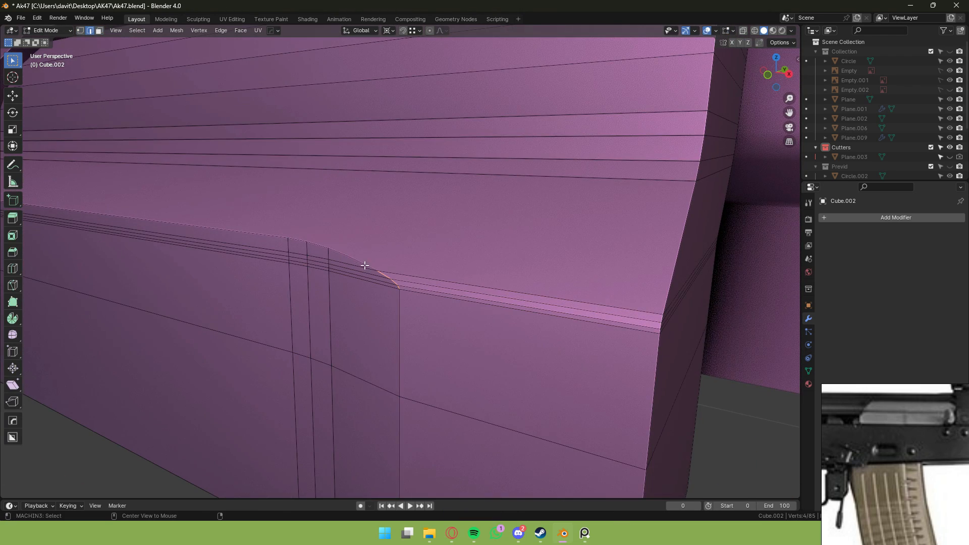
{"action": "scroll", "coordinate": [369, 265], "scroll_direction": "down", "scroll_amount": 2}
{"action": "left_click", "coordinate": [320, 242], "text": "alt+shift"}
{"action": "middle_click_drag", "start_coordinate": [320, 242], "coordinate": [403, 240], "text": "shift"}
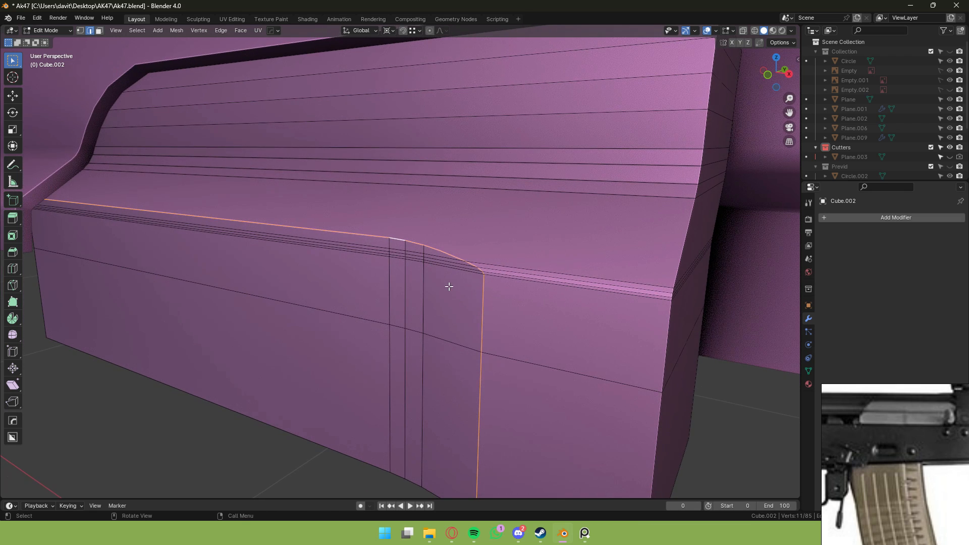
{"action": "right_click", "coordinate": [362, 222]}
{"action": "left_click", "coordinate": [346, 425]}
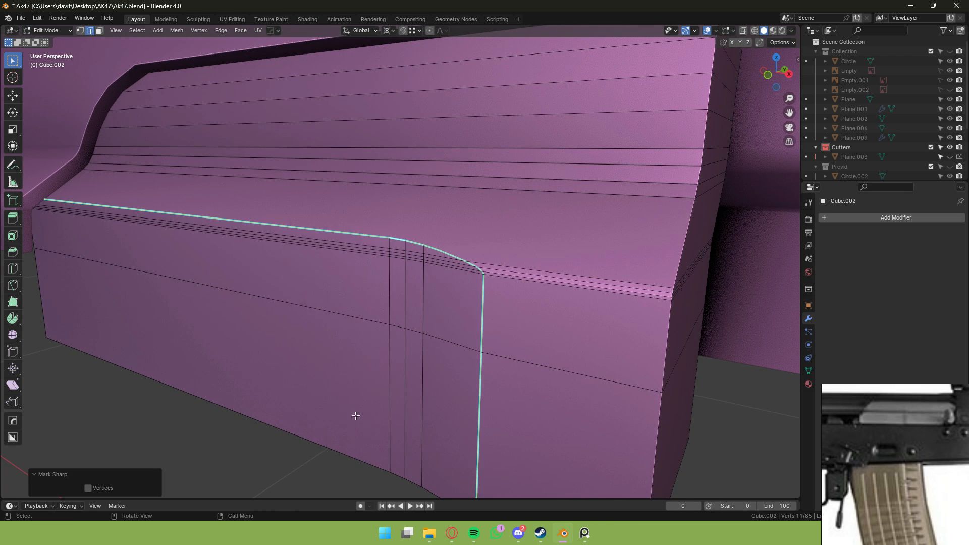
Compare the block's shading in Object Mode with its marked edges in Edit Mode.
{"action": "key", "text": "Tab"}
{"action": "scroll", "coordinate": [375, 376], "scroll_direction": "down", "scroll_amount": 4}
{"action": "key", "text": "Tab"}
{"action": "key", "text": "Tab"}
{"action": "scroll", "coordinate": [444, 305], "scroll_direction": "up", "scroll_amount": 2}
{"action": "key", "text": "Tab"}
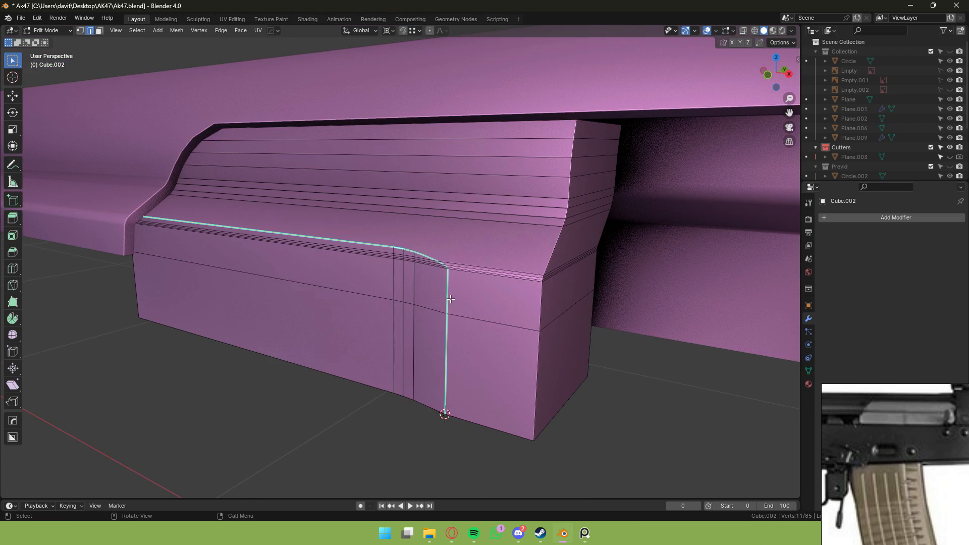
{"action": "key", "text": "Tab"}
{"action": "scroll", "coordinate": [453, 304], "scroll_direction": "up", "scroll_amount": 2}
{"action": "key", "text": "Tab"}
{"action": "scroll", "coordinate": [418, 216], "scroll_direction": "down", "scroll_amount": 4}
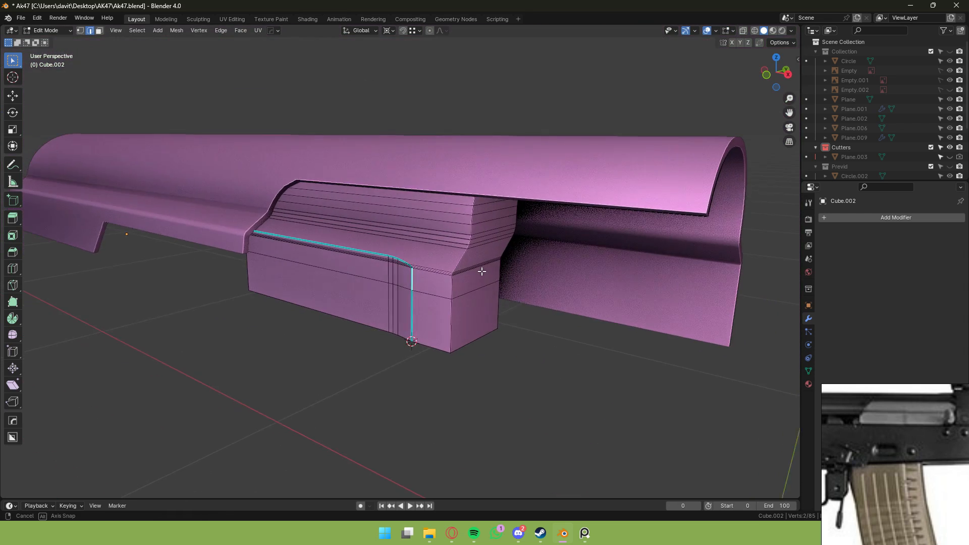
{"action": "key", "text": "Tab"}
{"action": "key", "text": "Tab"}
{"action": "scroll", "coordinate": [489, 268], "scroll_direction": "down", "scroll_amount": 3}
{"action": "key", "text": "Tab"}
{"action": "key", "text": "Tab"}
{"action": "scroll", "coordinate": [440, 262], "scroll_direction": "up", "scroll_amount": 5}
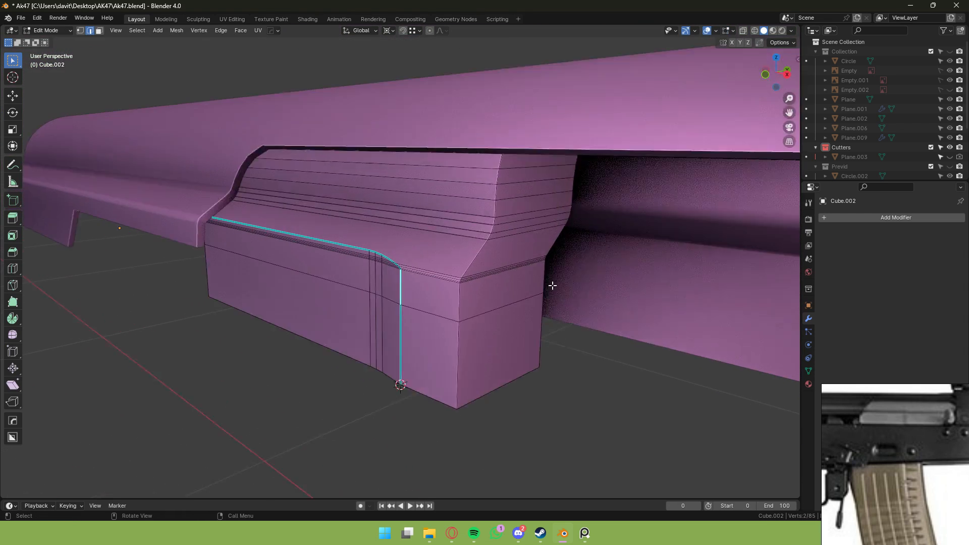
Reselect the complete outline of the recessed side and mark it sharp again.
{"action": "left_click", "coordinate": [286, 225], "text": "alt+shift"}
{"action": "left_click", "coordinate": [400, 292], "text": "alt+shift"}
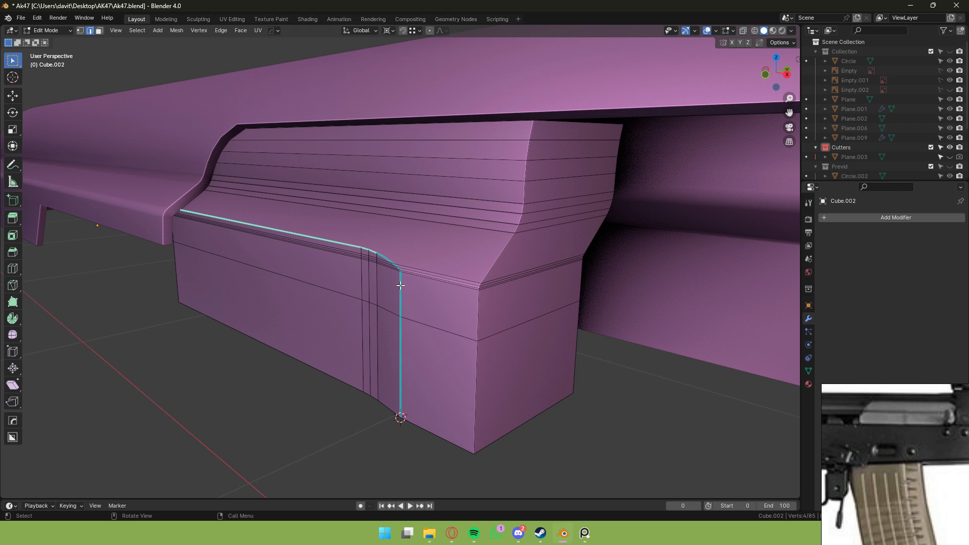
{"action": "left_click", "coordinate": [401, 286], "text": "alt+shift"}
{"action": "key", "text": "ctrl+e"}
{"action": "left_click", "coordinate": [401, 284]}
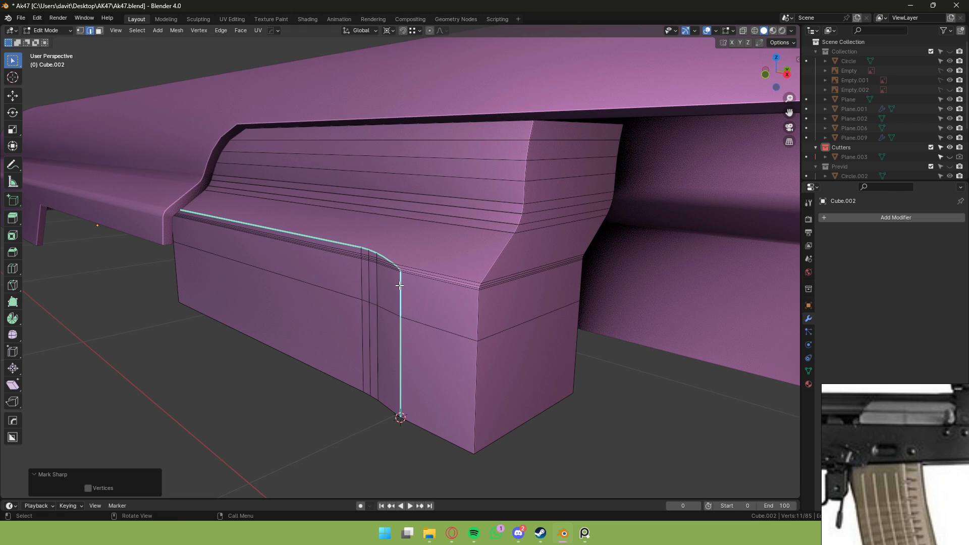
Isolate the block, delete its top, back and end faces so only the outer side remains, and leave local view.
{"action": "key", "text": "Tab"}
{"action": "key", "text": "slash"}
{"action": "key", "text": "Tab"}
{"action": "middle_click_drag", "start_coordinate": [463, 298], "coordinate": [418, 305]}
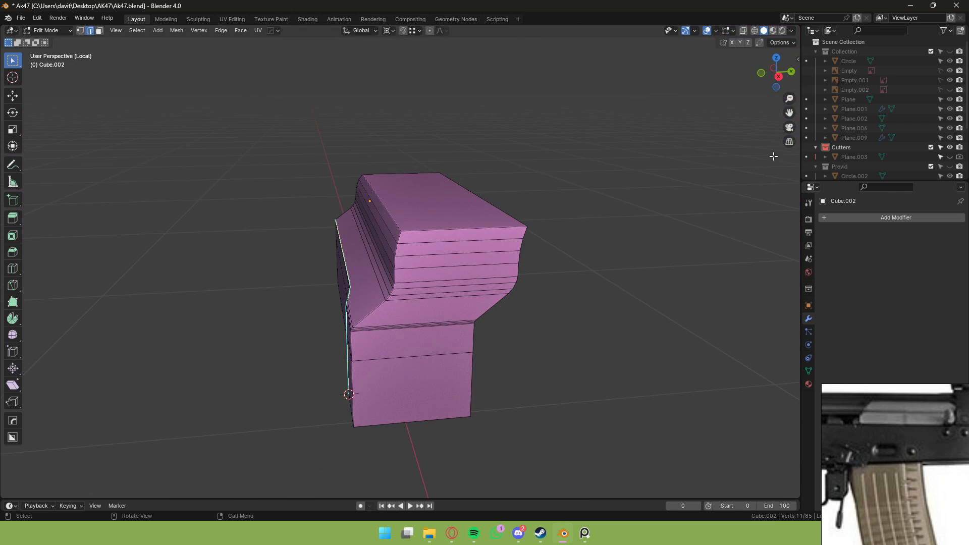
{"action": "left_click", "coordinate": [779, 76]}
{"action": "left_click", "coordinate": [755, 30]}
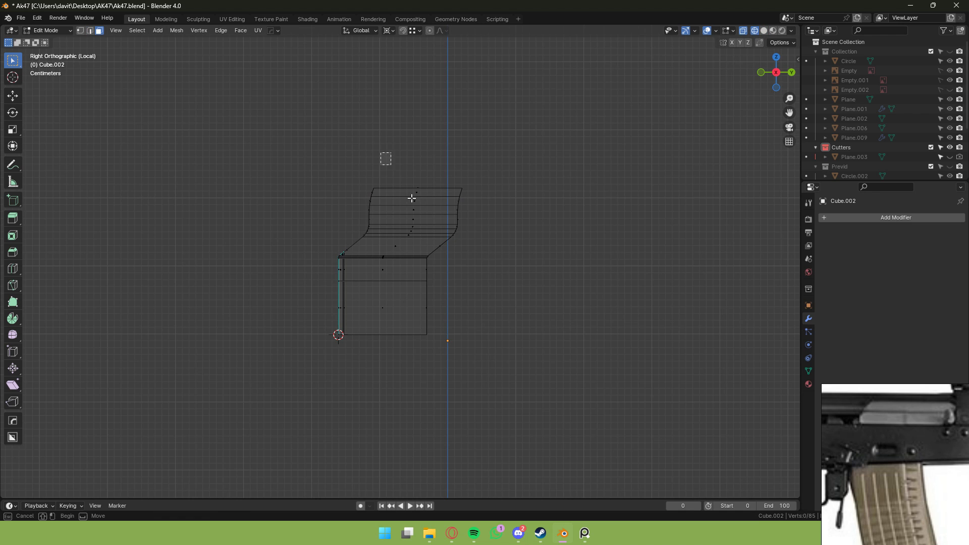
{"action": "left_click_drag", "start_coordinate": [384, 154], "coordinate": [500, 316]}
{"action": "middle_click_drag", "start_coordinate": [500, 316], "coordinate": [561, 273]}
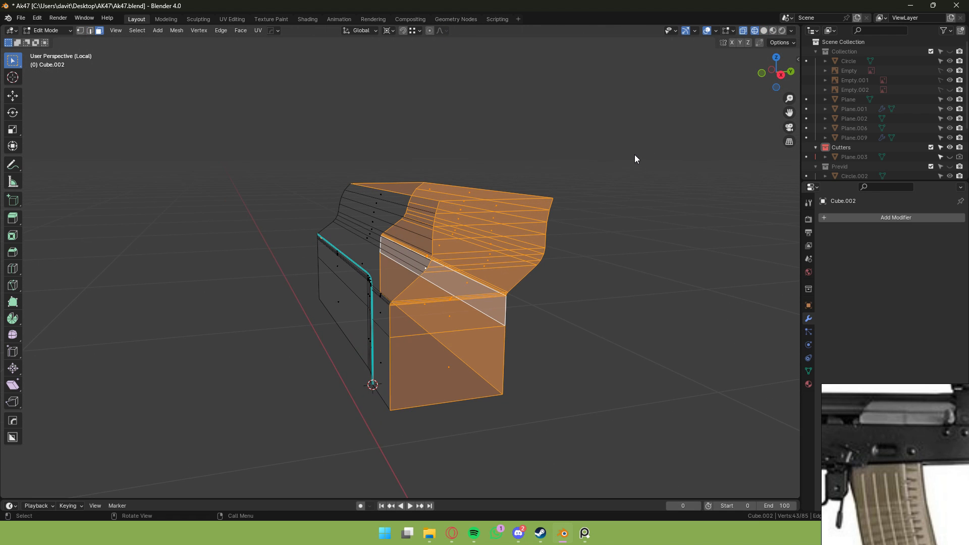
{"action": "key", "text": "x"}
{"action": "left_click", "coordinate": [635, 154]}
{"action": "middle_click_drag", "start_coordinate": [665, 158], "coordinate": [592, 164]}
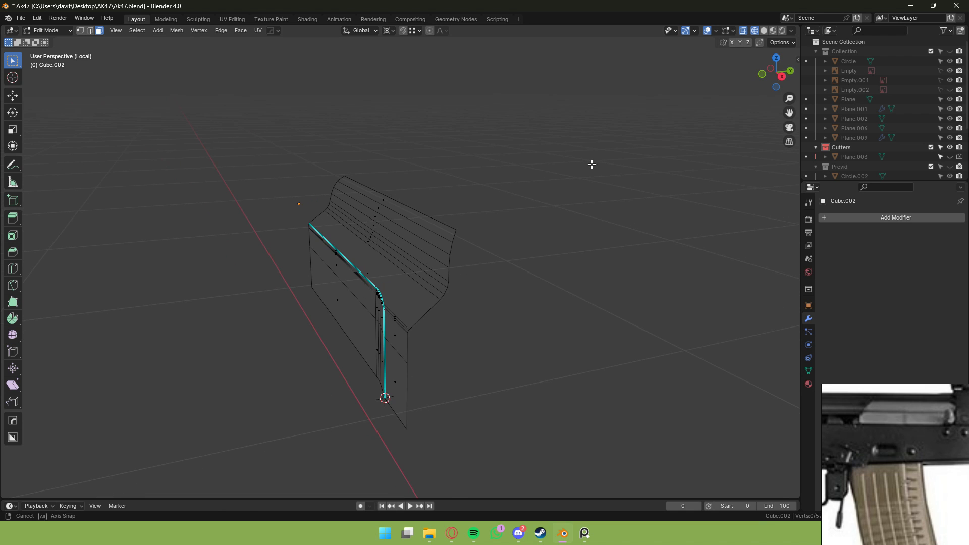
{"action": "left_click", "coordinate": [764, 31]}
{"action": "key", "text": "slash"}
{"action": "key", "text": "Tab"}
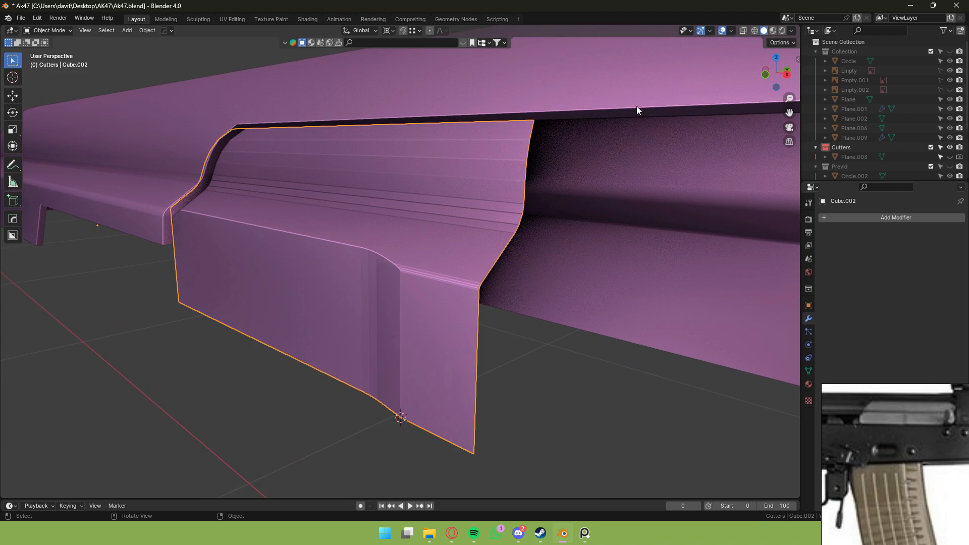
Select the block's front edge loop and move it about 0.29 m along X to the dust cover's front end.
{"action": "key", "text": "Tab"}
{"action": "key", "text": "2"}
{"action": "left_click", "coordinate": [529, 135], "text": "alt"}
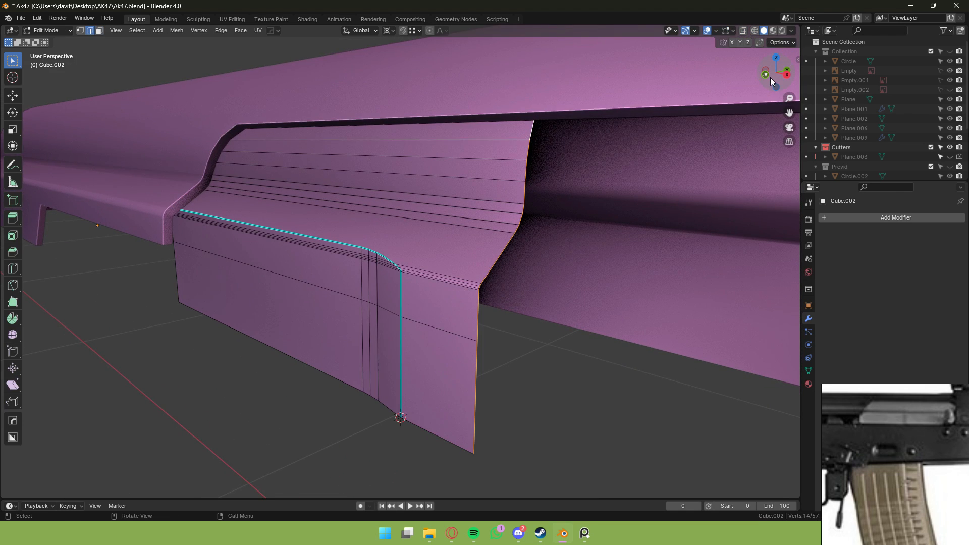
{"action": "key", "text": "KP_1"}
{"action": "key", "text": "Tab"}
{"action": "key", "text": "slash"}
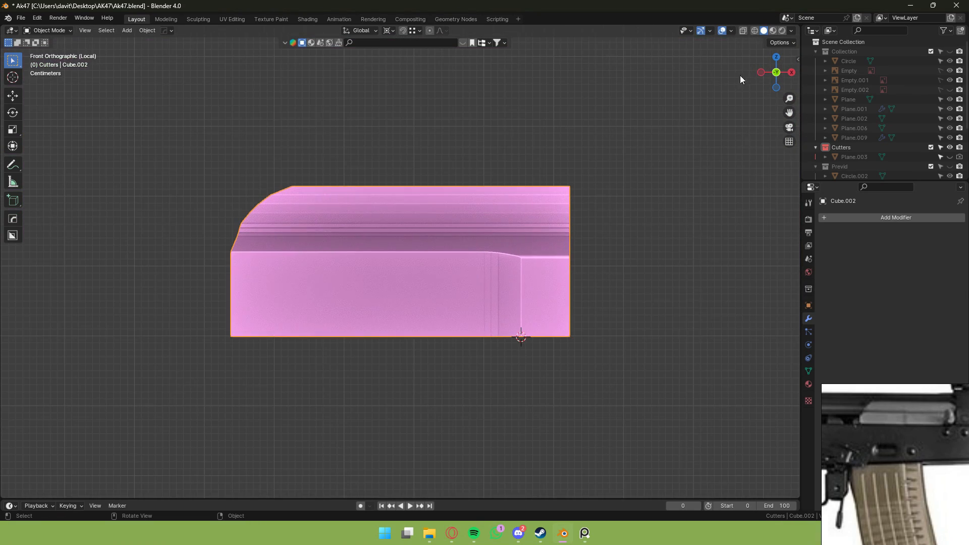
{"action": "key", "text": "slash"}
{"action": "key", "text": "Tab"}
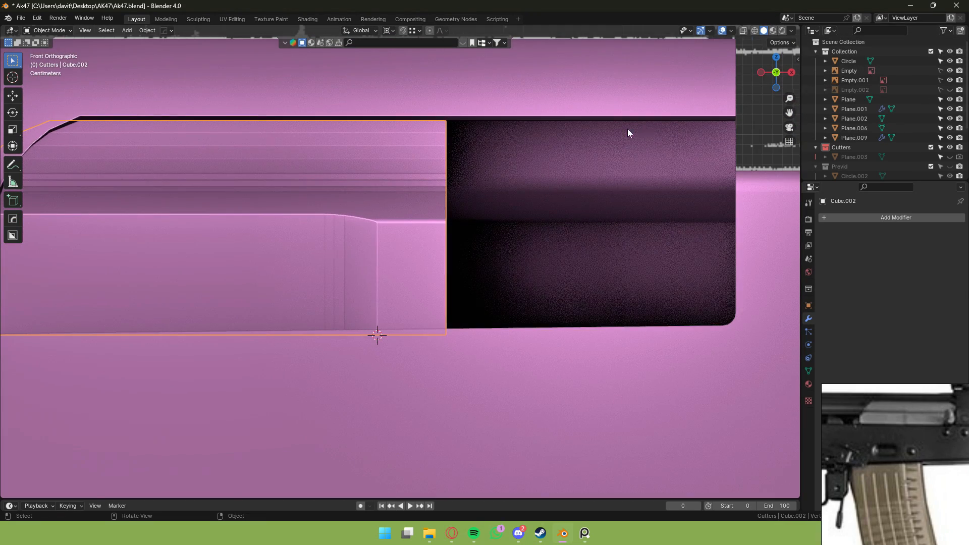
{"action": "key", "text": "g"}
{"action": "key", "text": "x"}
{"action": "left_click", "coordinate": [600, 210]}
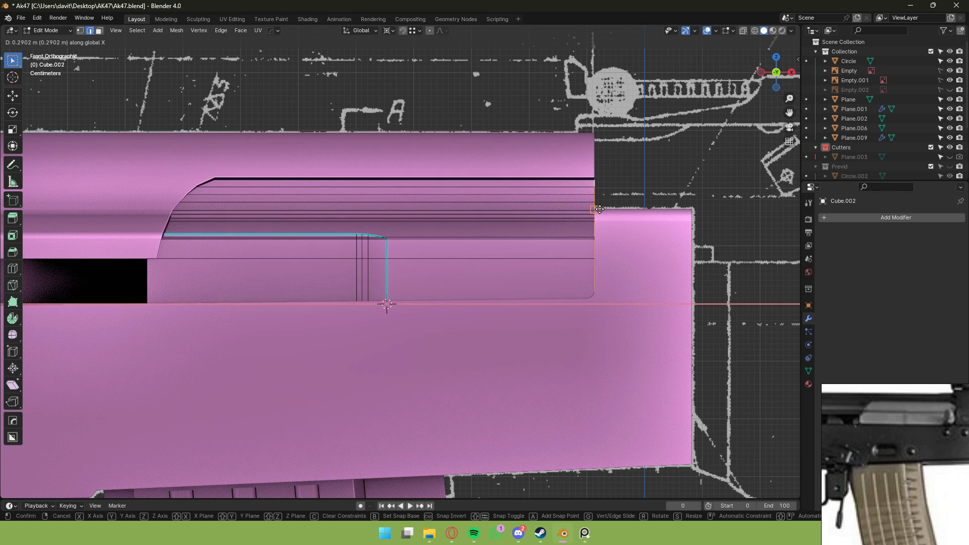
Inspect the extended bolt carrier side from an angle in Object Mode, examining its shading inside the dust cover's cut-out.
{"action": "mouse_move", "coordinate": [600, 211]}
{"action": "middle_mouse_down"}
{"action": "mouse_move", "coordinate": [616, 167]}
{"action": "mouse_move", "coordinate": [547, 221]}
{"action": "mouse_move", "coordinate": [556, 241]}
{"action": "middle_mouse_up"}
{"action": "key", "text": "Tab"}
{"action": "scroll", "coordinate": [575, 204], "scroll_direction": "up", "scroll_amount": 2}
{"action": "left_click", "coordinate": [547, 221]}
{"action": "right_click", "coordinate": [547, 221]}
{"action": "left_click", "coordinate": [559, 219]}
{"action": "key", "text": "alt+a"}
{"action": "scroll", "coordinate": [525, 222], "scroll_direction": "down", "scroll_amount": 4}
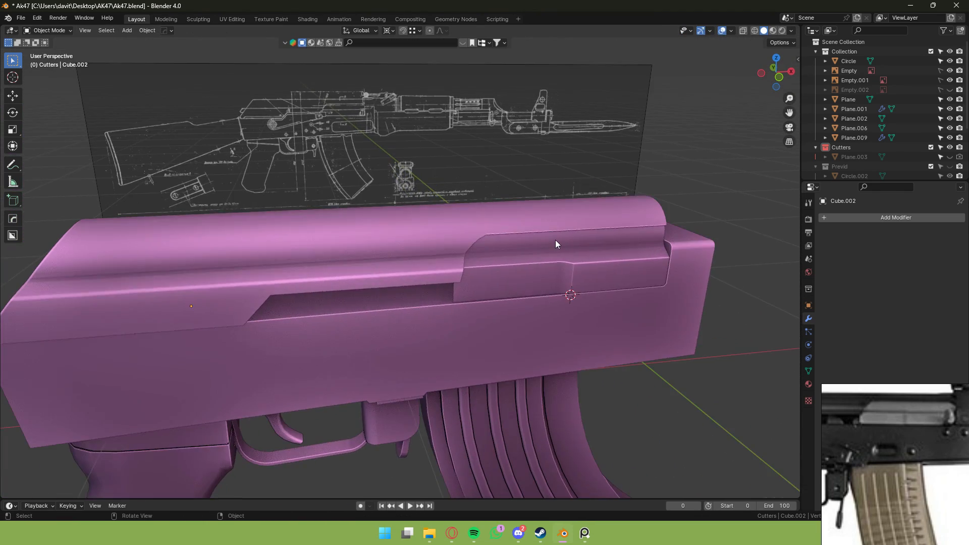
Select the receiver's outer side face in front wireframe view and snap the 3D cursor to it.
{"action": "key", "text": "KP_1"}
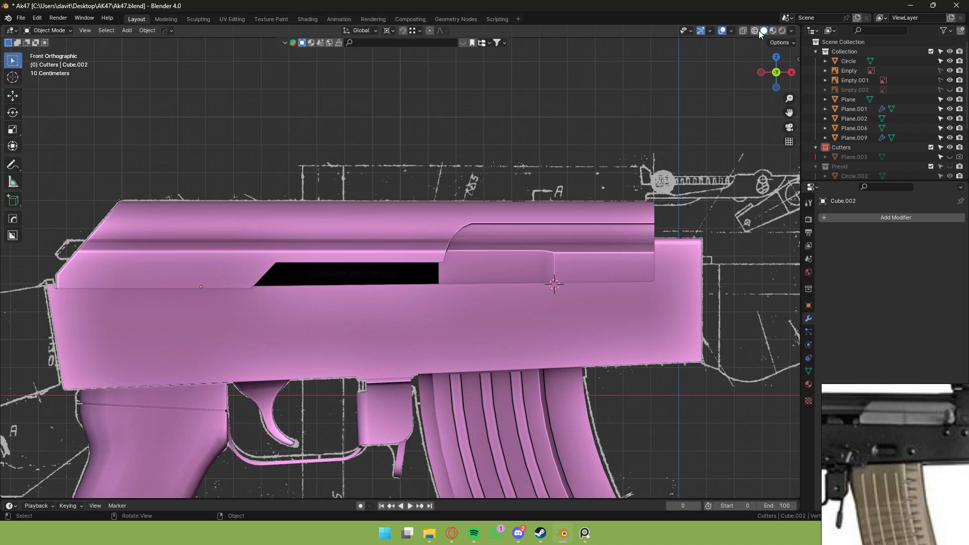
{"action": "left_click", "coordinate": [755, 30]}
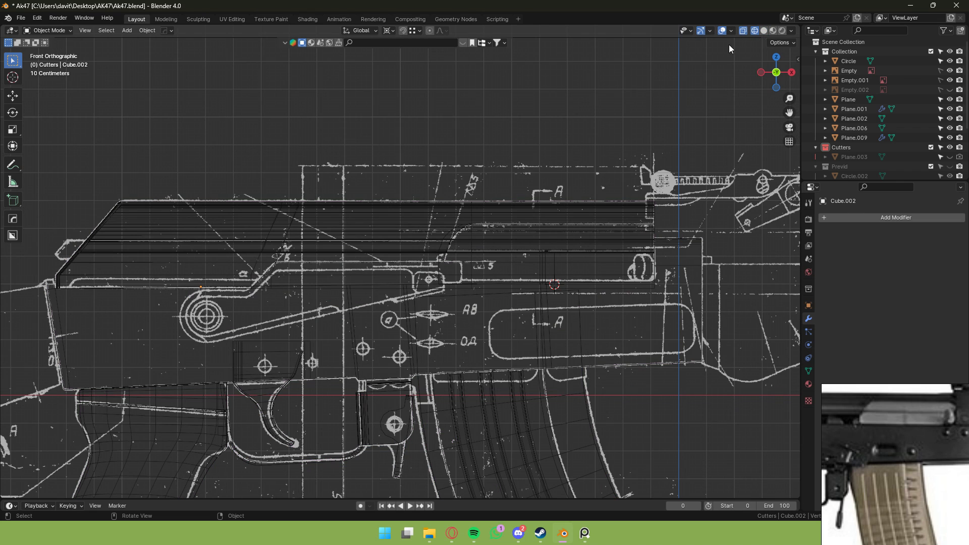
{"action": "left_click", "coordinate": [220, 311]}
{"action": "key", "text": "Tab"}
{"action": "key", "text": "shift+s"}
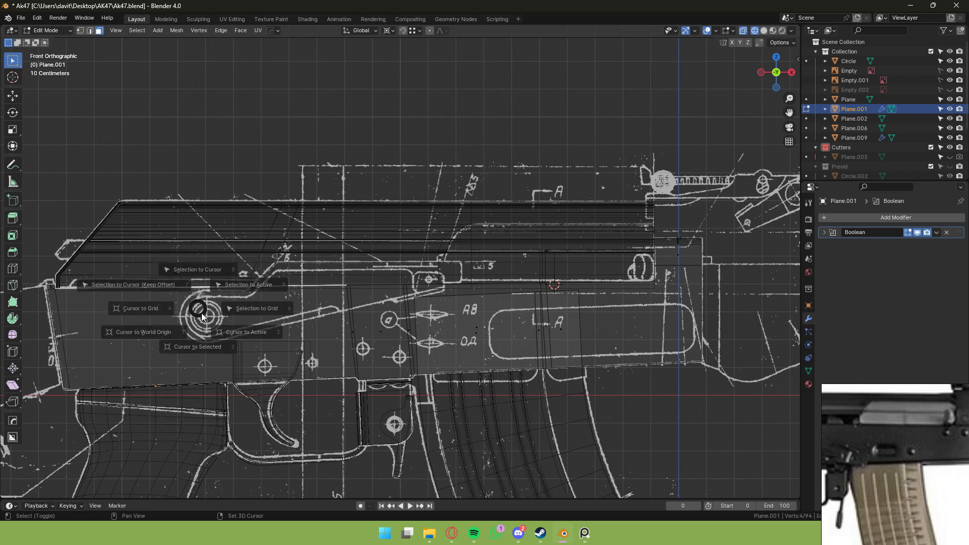
{"action": "key", "text": "Escape"}
{"action": "key", "text": "alt+a"}
{"action": "left_click", "coordinate": [208, 331]}
{"action": "key", "text": "shift+s"}
{"action": "left_click", "coordinate": [214, 387]}
{"action": "key", "text": "Tab"}
{"action": "key", "text": "alt+a"}
Add a circle with 16 vertices at the 3D cursor and rotate it 90° about X.
{"action": "key", "text": "shift+a"}
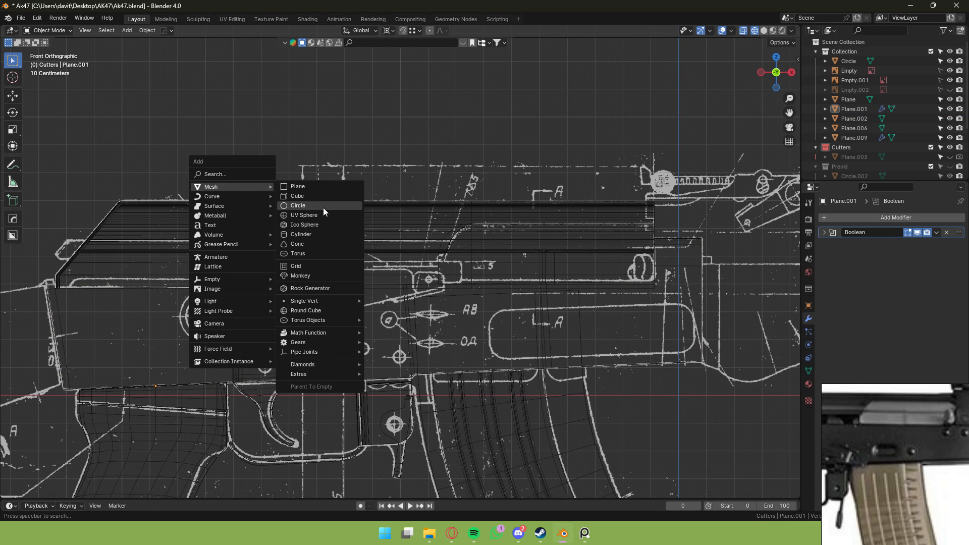
{"action": "left_click", "coordinate": [326, 206]}
{"action": "left_click", "coordinate": [135, 389]}
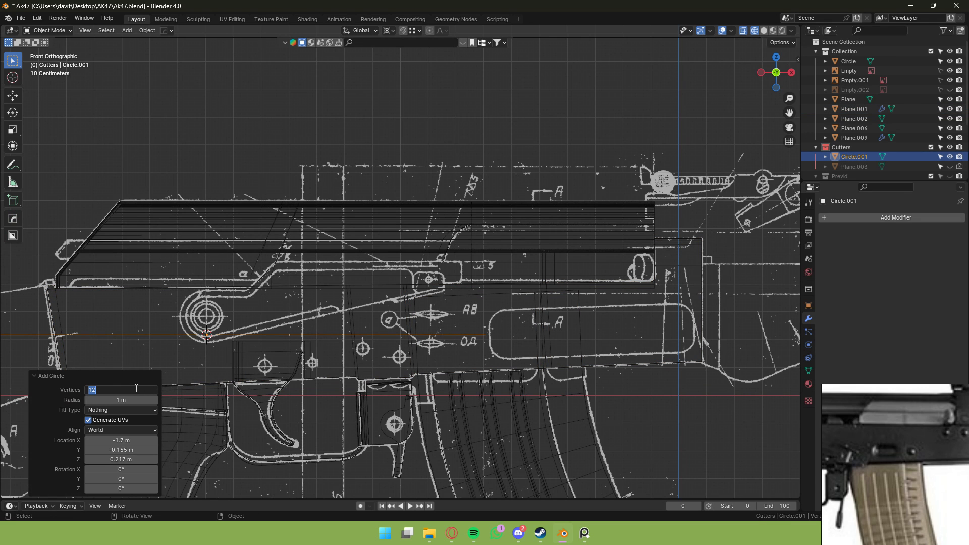
{"action": "key", "text": "Return"}
{"action": "key", "text": "Tab"}
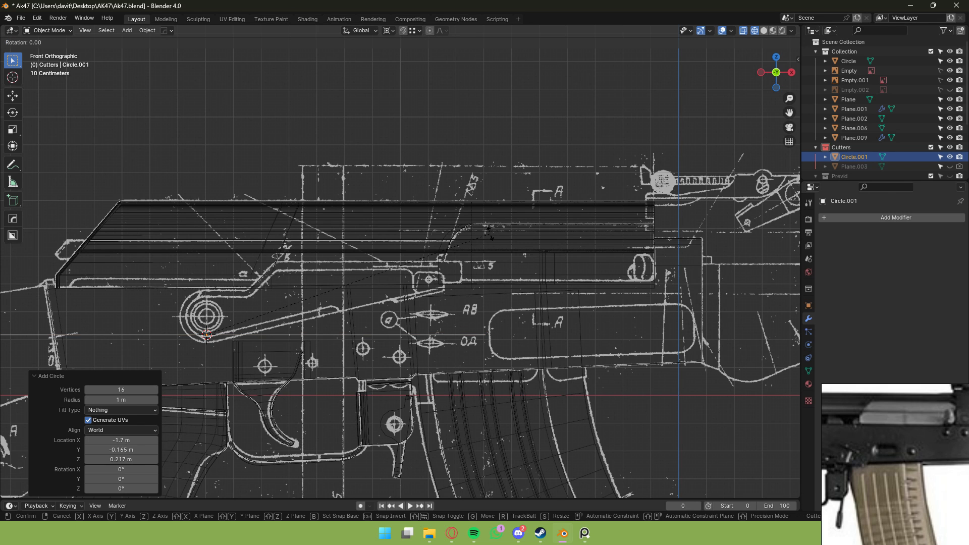
{"action": "type", "text": "rx90"}
{"action": "key", "text": "Return"}
Scale the circle down and centre it on the selector lever's round pivot in the blueprint.
{"action": "key", "text": "s"}
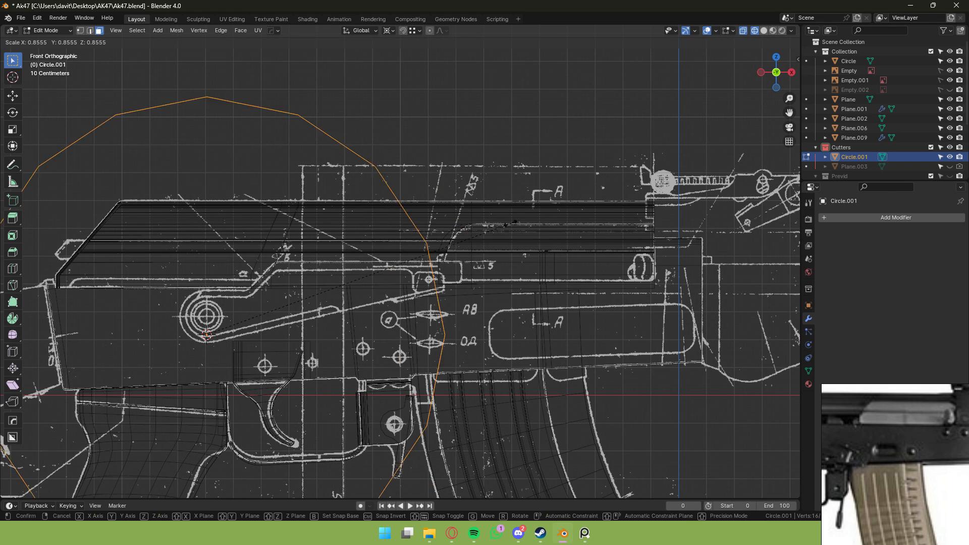
{"action": "left_click", "coordinate": [261, 317]}
{"action": "scroll", "coordinate": [303, 313], "scroll_direction": "up", "scroll_amount": 4}
{"action": "key", "text": "Tab"}
{"action": "scroll", "coordinate": [333, 310], "scroll_direction": "down", "scroll_amount": 2}
{"action": "middle_click_drag", "start_coordinate": [334, 311], "coordinate": [503, 287], "text": "shift"}
{"action": "scroll", "coordinate": [456, 331], "scroll_direction": "up", "scroll_amount": 6}
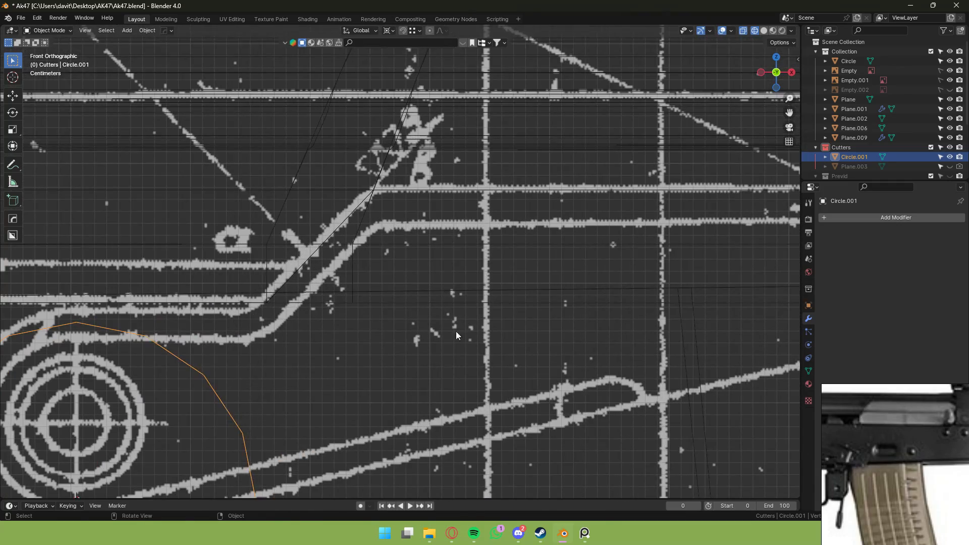
{"action": "key", "text": "g"}
{"action": "left_click", "coordinate": [453, 254]}
{"action": "middle_click_drag", "start_coordinate": [454, 253], "coordinate": [505, 227]}
{"action": "left_click", "coordinate": [787, 69]}
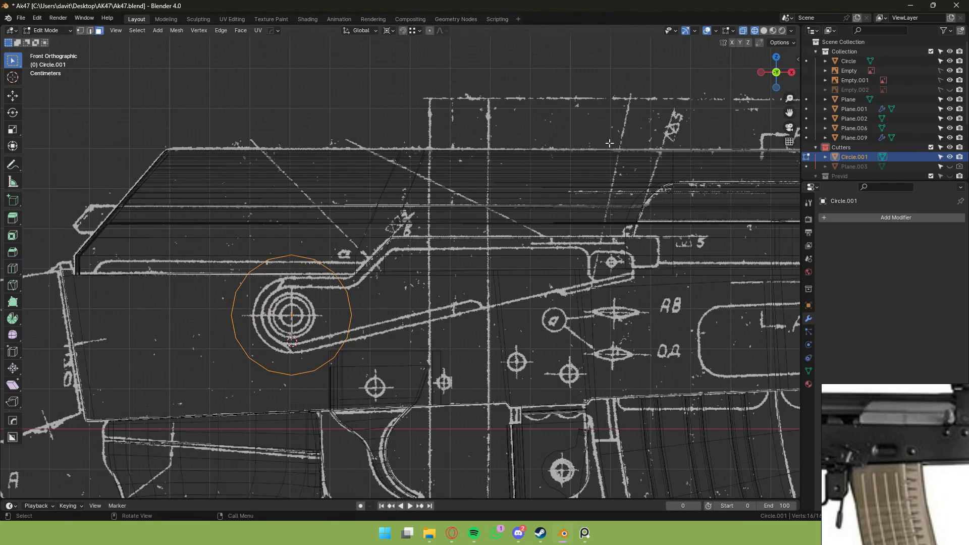
Change the transform pivot to Median Point and scale the circle by about 0.637 to match the lever's rounded end.
{"action": "scroll", "coordinate": [361, 238], "scroll_direction": "up", "scroll_amount": 4}
{"action": "key", "text": "Tab"}
{"action": "key", "text": "s"}
{"action": "key", "text": "Escape"}
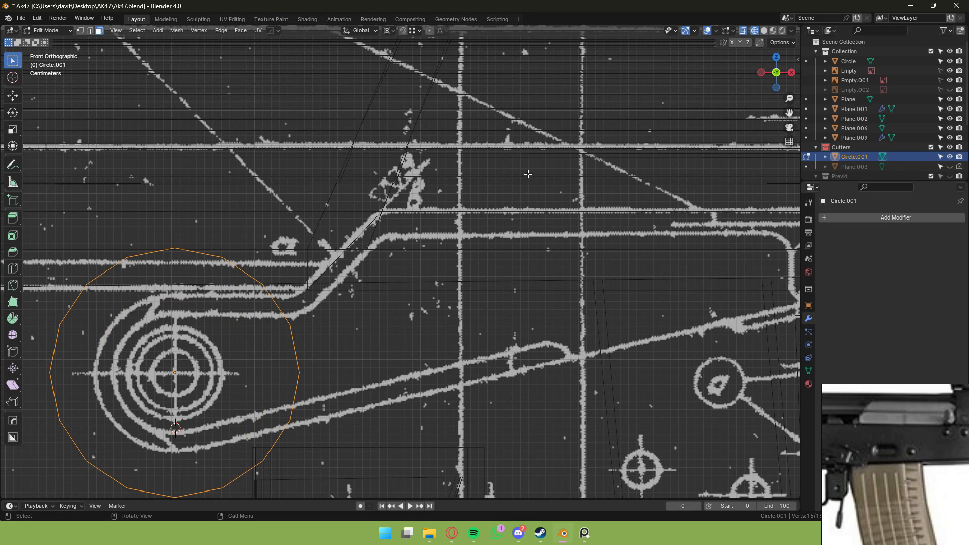
{"action": "key", "text": "s"}
{"action": "key", "text": "Escape"}
{"action": "left_click", "coordinate": [390, 30]}
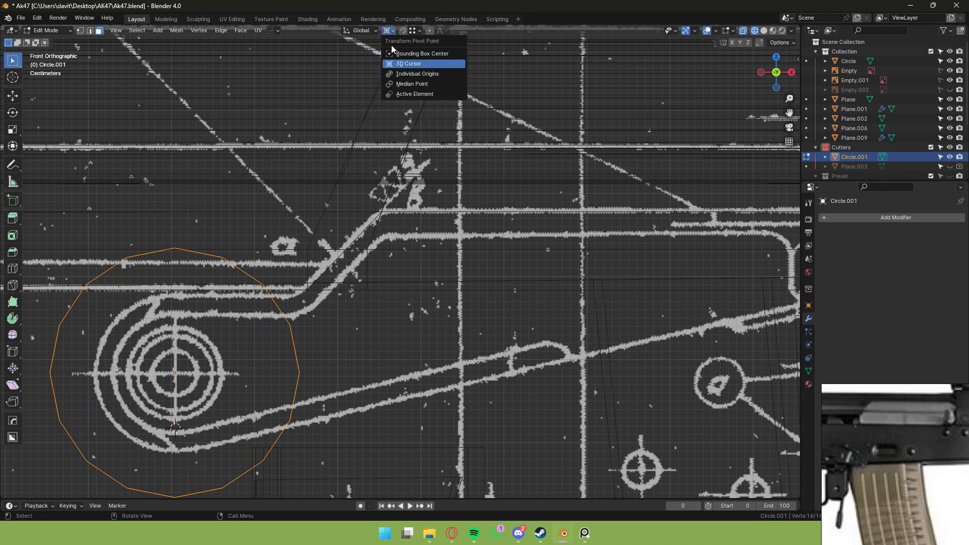
{"action": "left_click", "coordinate": [412, 84]}
{"action": "key", "text": "s"}
{"action": "left_click", "coordinate": [344, 265]}
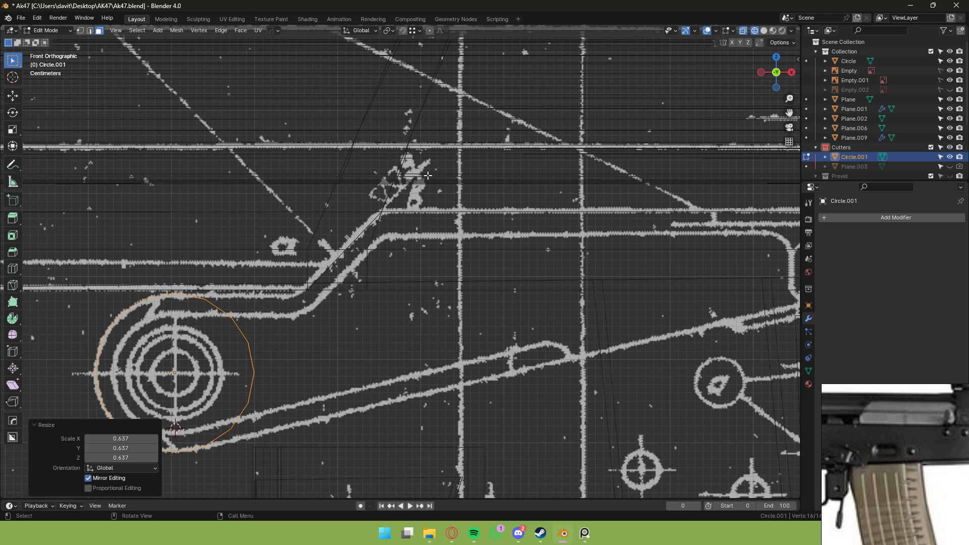
Delete the vertices of the circle's front half, leaving only the arc around the lever's rounded rear end.
{"action": "key", "text": "Tab"}
{"action": "key", "text": "Tab"}
{"action": "left_click_drag", "start_coordinate": [197, 296], "coordinate": [281, 434]}
{"action": "key", "text": "x"}
{"action": "left_click", "coordinate": [290, 404]}
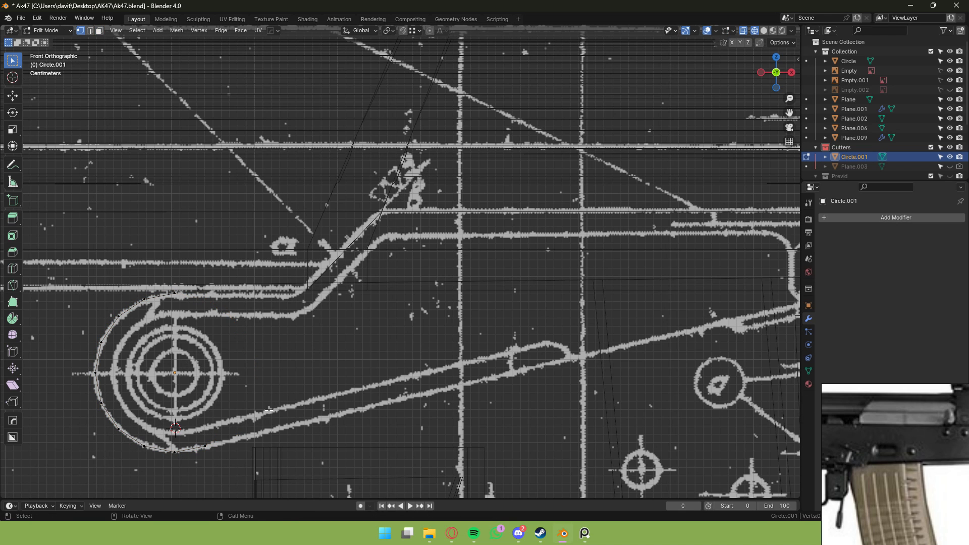
Extrude the arc's lower end along the lever's sloped lower edge to its front tip and up about 0.013 m along Z.
{"action": "middle_click_drag", "start_coordinate": [325, 429], "coordinate": [142, 464], "text": "shift"}
{"action": "scroll", "coordinate": [214, 427], "scroll_direction": "down", "scroll_amount": 2}
{"action": "scroll", "coordinate": [214, 424], "scroll_direction": "up", "scroll_amount": 1}
{"action": "key", "text": "e"}
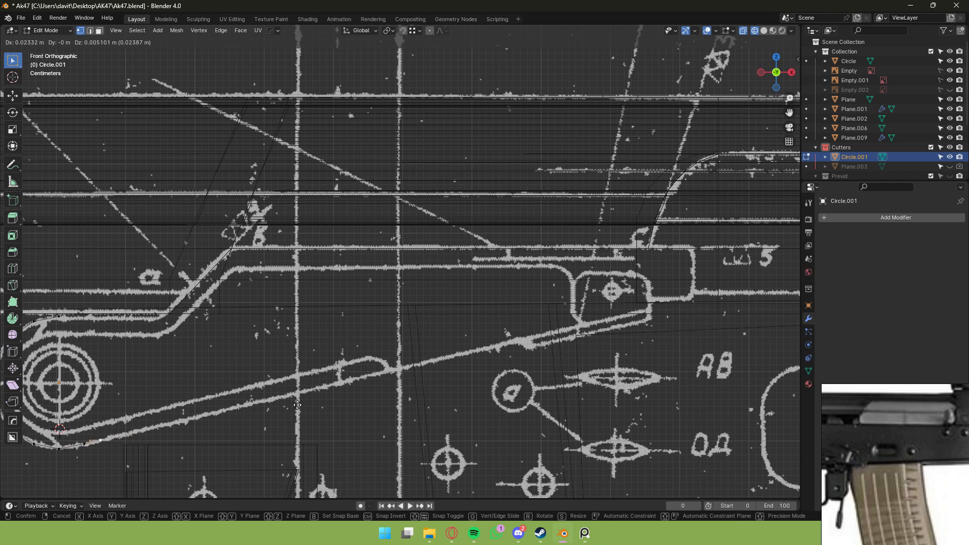
{"action": "left_click", "coordinate": [777, 289]}
{"action": "middle_click_drag", "start_coordinate": [777, 289], "coordinate": [625, 317], "text": "shift"}
{"action": "scroll", "coordinate": [625, 317], "scroll_direction": "up", "scroll_amount": 2}
{"action": "key", "text": "e"}
{"action": "key", "text": "z"}
{"action": "left_click", "coordinate": [639, 339]}
Finish the lever outline around its front tab, straight upper edge and sloped step back to the arc, and check it in isolation.
{"action": "key", "text": "e"}
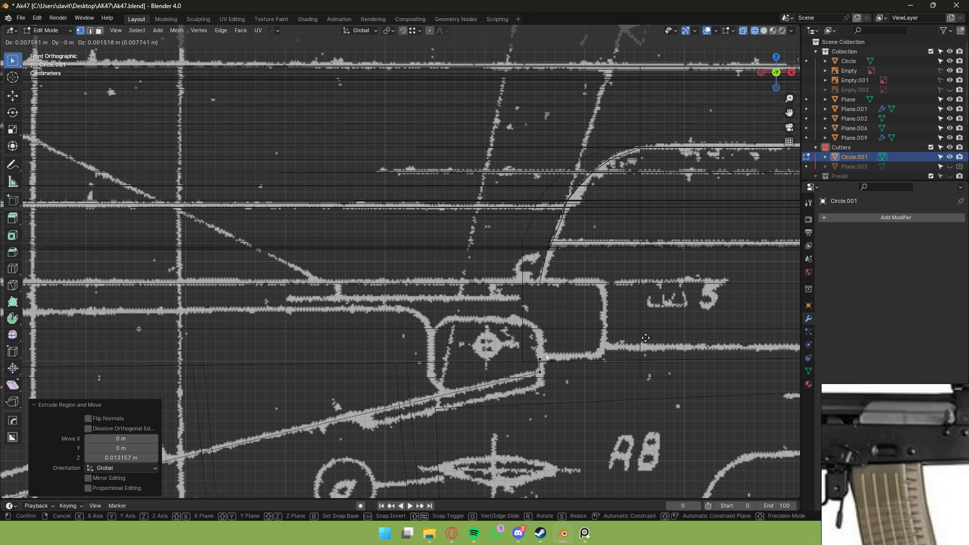
{"action": "key", "text": "x"}
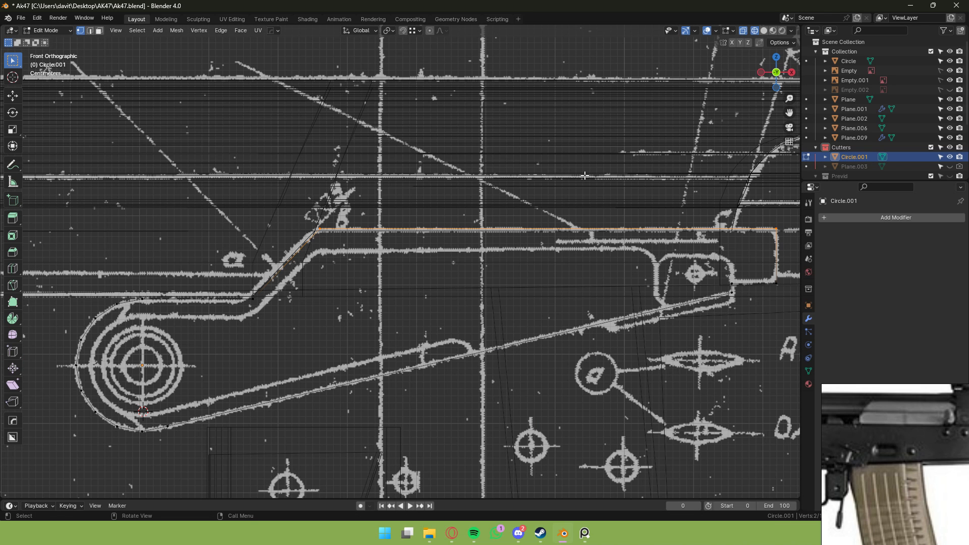
{"action": "key", "text": "Tab"}
{"action": "key", "text": "KP_Divide"}
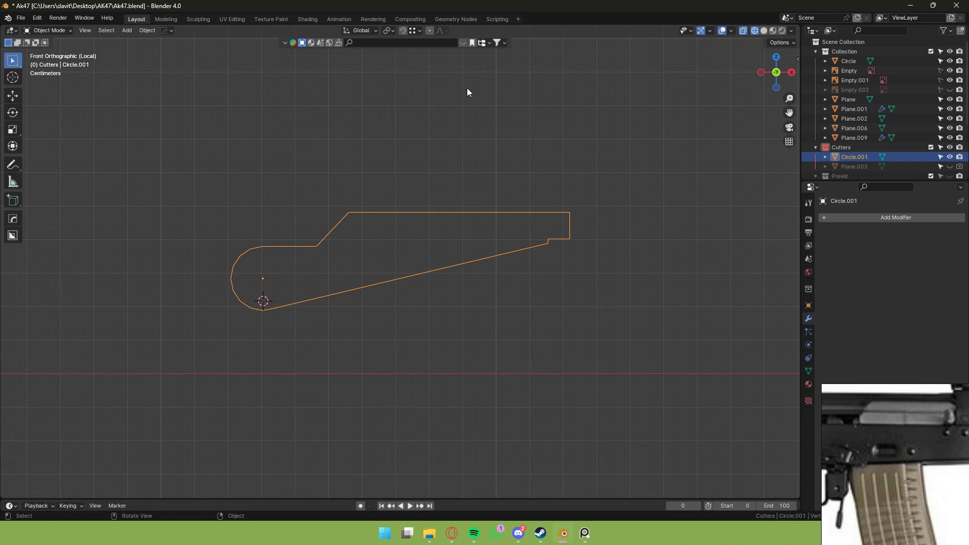
{"action": "key", "text": "KP_Divide"}
Return to solid shading and slide the vertex at the arc's lower end along the sloped edge to below the upper corner.
{"action": "left_click", "coordinate": [764, 30]}
{"action": "mouse_move", "coordinate": [662, 81]}
{"action": "middle_mouse_down"}
{"action": "mouse_move", "coordinate": [683, 87]}
{"action": "mouse_move", "coordinate": [668, 71]}
{"action": "middle_mouse_up"}
{"action": "key", "text": "Tab"}
{"action": "left_click", "coordinate": [289, 379]}
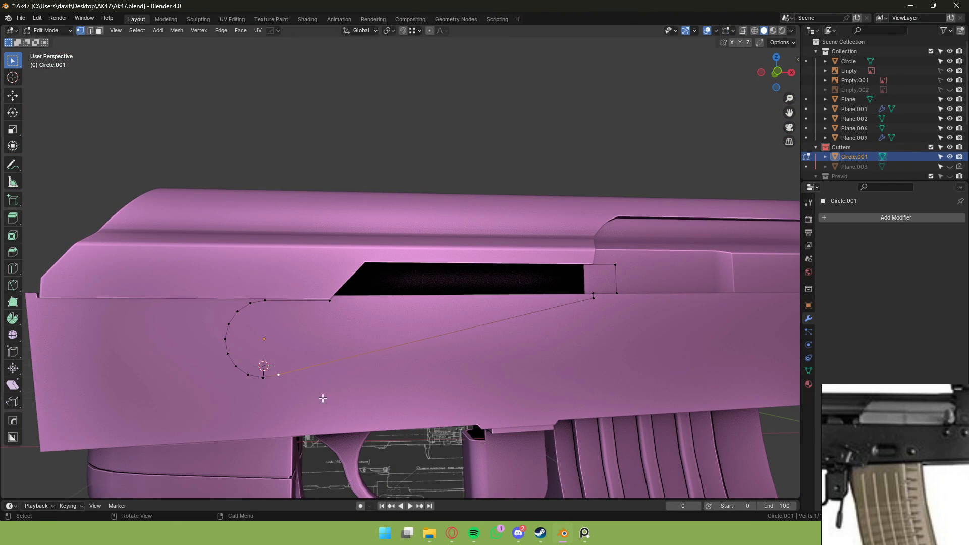
{"action": "key", "text": "shift+v"}
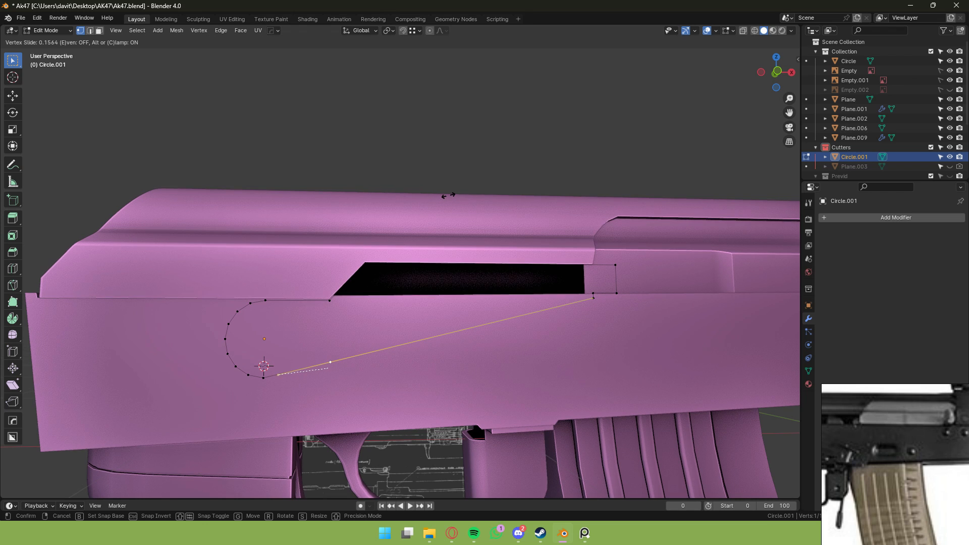
{"action": "right_click", "coordinate": [351, 297], "text": "ctrl"}
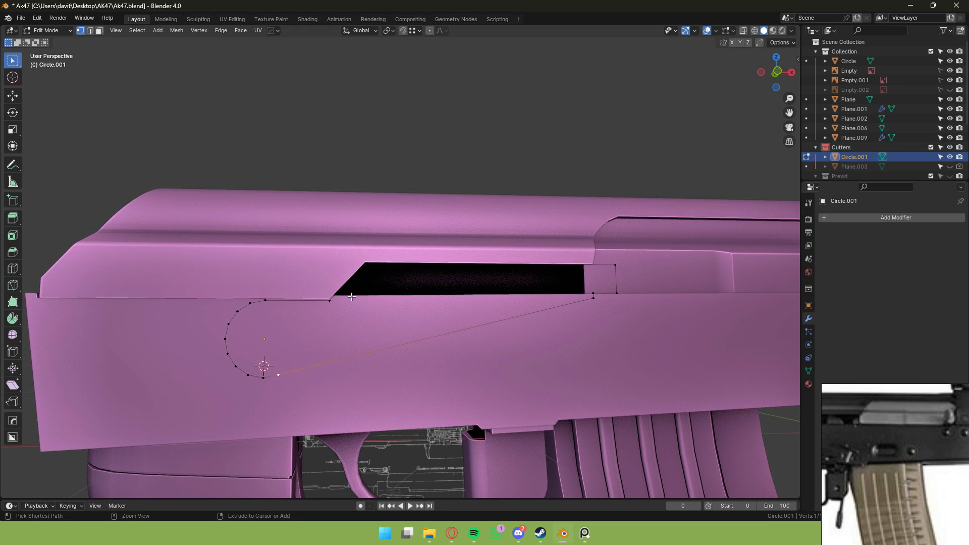
{"action": "key", "text": "shift+v"}
{"action": "left_click", "coordinate": [413, 283]}
Fill a face between the arc and the upper corner, and another along the sloped lower section to the front tip.
{"action": "left_click", "coordinate": [331, 302]}
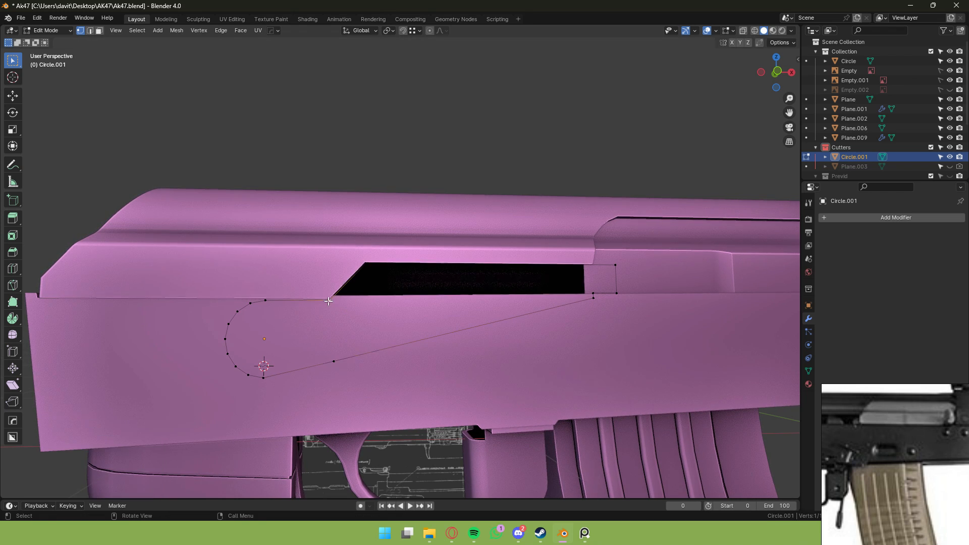
{"action": "left_click", "coordinate": [334, 361], "text": "shift"}
{"action": "left_click", "coordinate": [268, 301], "text": "shift"}
{"action": "key", "text": "f"}
{"action": "left_click", "coordinate": [342, 302]}
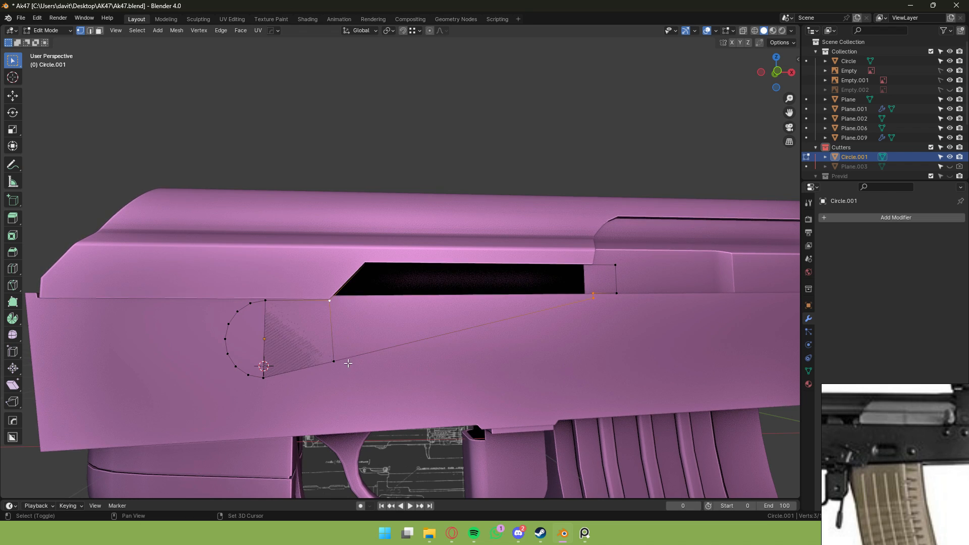
{"action": "key", "text": "f"}
Cut the lever's long upper edge and slide the new vertex forward to above the front notch.
{"action": "key", "text": "ctrl+r"}
{"action": "left_click_drag", "start_coordinate": [583, 262], "coordinate": [579, 260]}
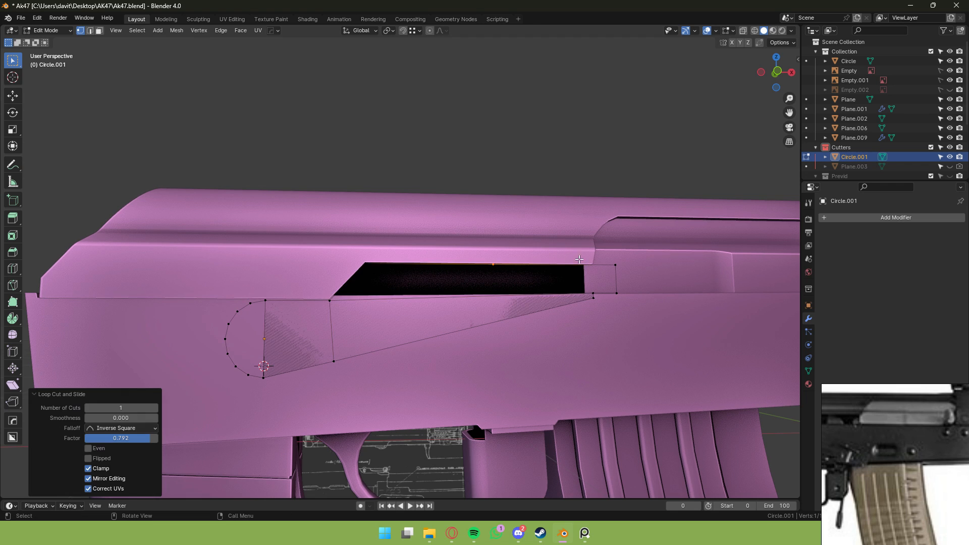
{"action": "key", "text": "shift+v"}
{"action": "left_click", "coordinate": [591, 263]}
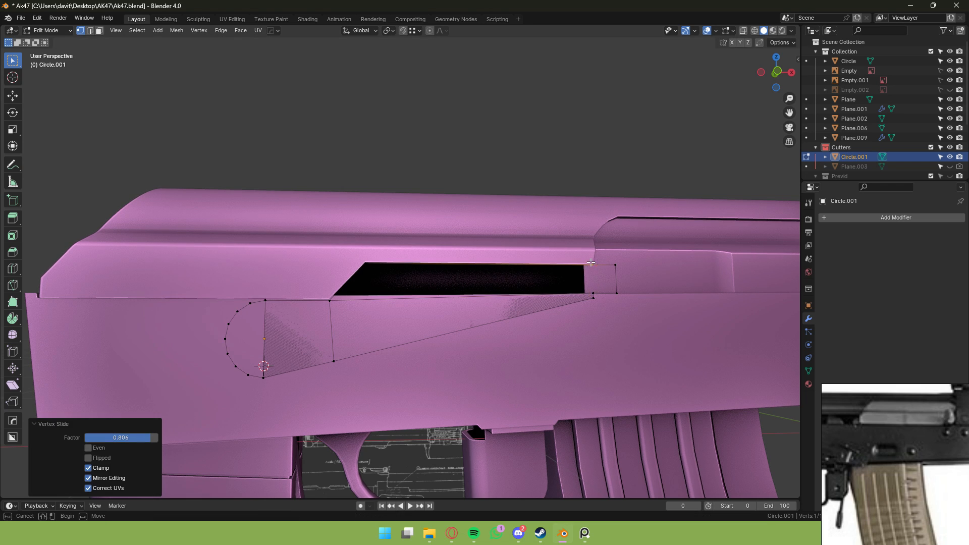
Fill the lever's front tab, its upper section and the rounded rear end with faces.
{"action": "left_click_drag", "start_coordinate": [627, 297], "coordinate": [626, 296]}
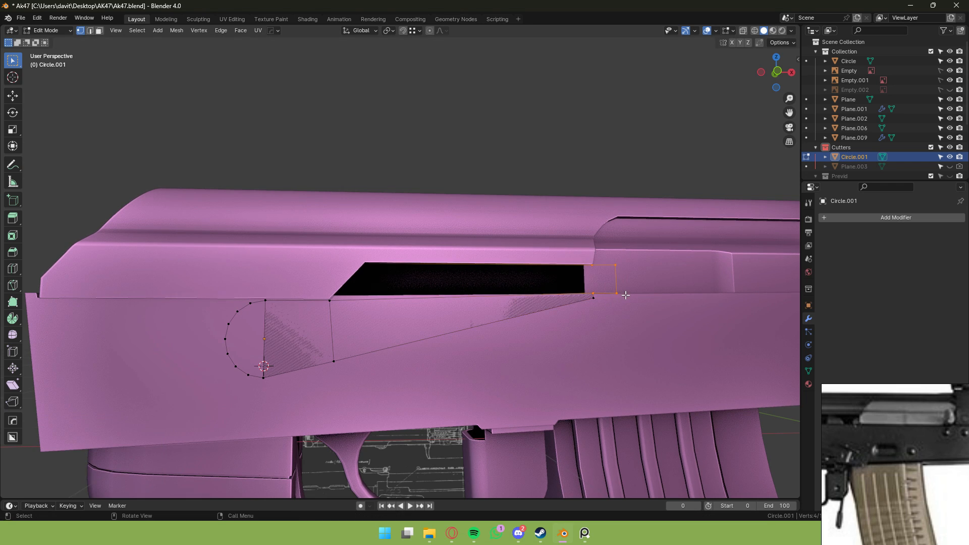
{"action": "left_click", "coordinate": [520, 291], "text": "alt"}
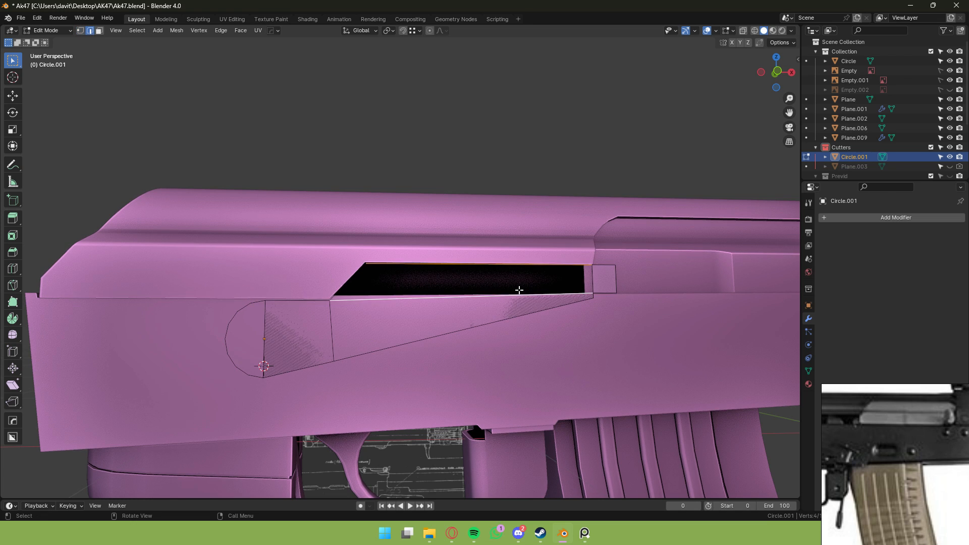
{"action": "key", "text": "f"}
{"action": "left_click_drag", "start_coordinate": [215, 286], "coordinate": [291, 412]}
{"action": "key", "text": "f"}
{"action": "key", "text": "Tab"}
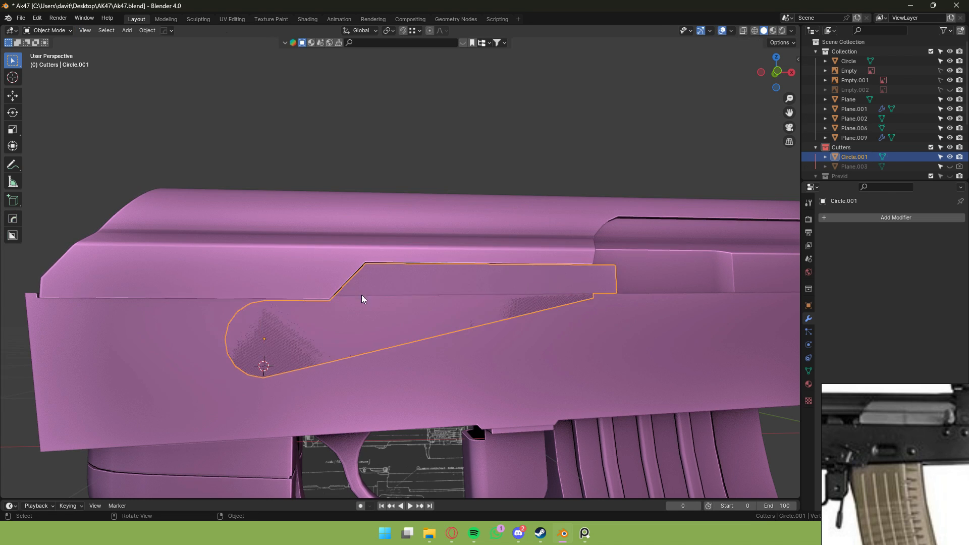
Extrude the whole lever face outward from the receiver's side to give the lever thickness.
{"action": "middle_click_drag", "start_coordinate": [363, 299], "coordinate": [360, 307]}
{"action": "key", "text": "Tab"}
{"action": "key", "text": "Tab"}
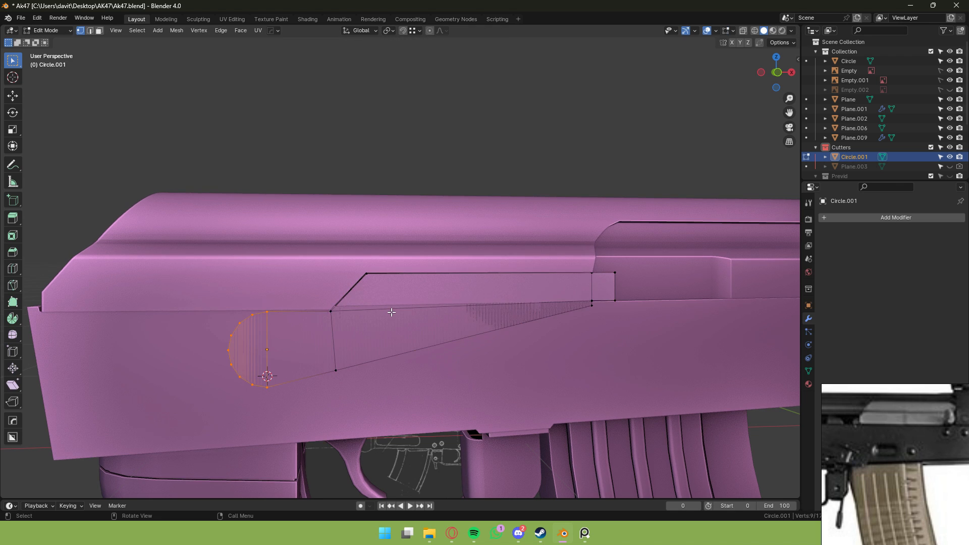
{"action": "middle_click_drag", "start_coordinate": [391, 318], "coordinate": [535, 252]}
{"action": "key", "text": "e"}
{"action": "left_click", "coordinate": [540, 252]}
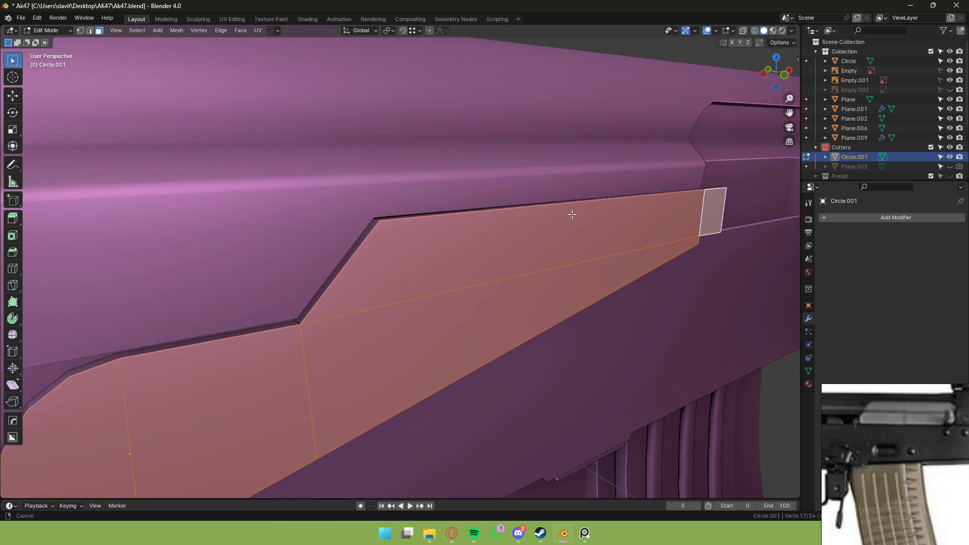
Inset the lever's outer faces and increase the inset thickness to follow the blueprint's inner contour line.
{"action": "key", "text": "i"}
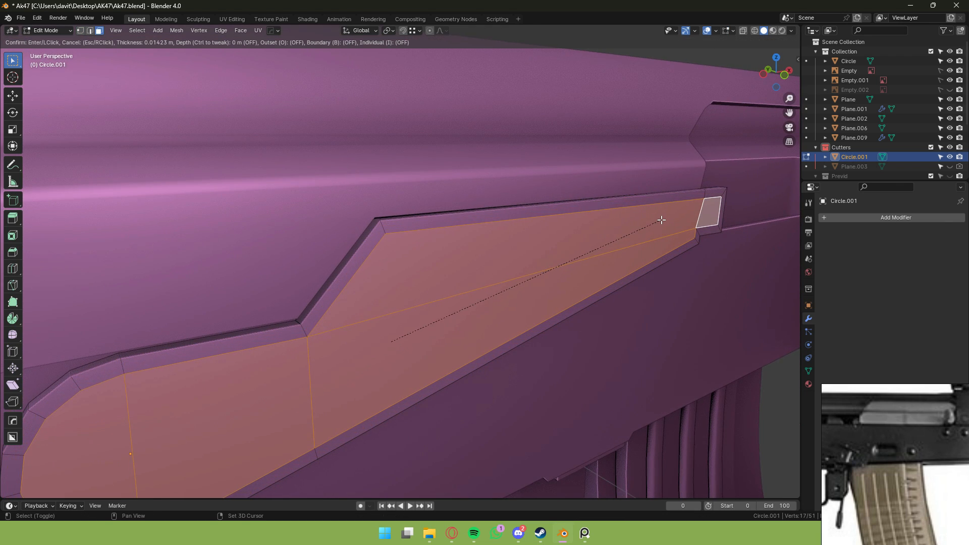
{"action": "left_click", "coordinate": [662, 220], "text": "shift"}
{"action": "left_click", "coordinate": [786, 78]}
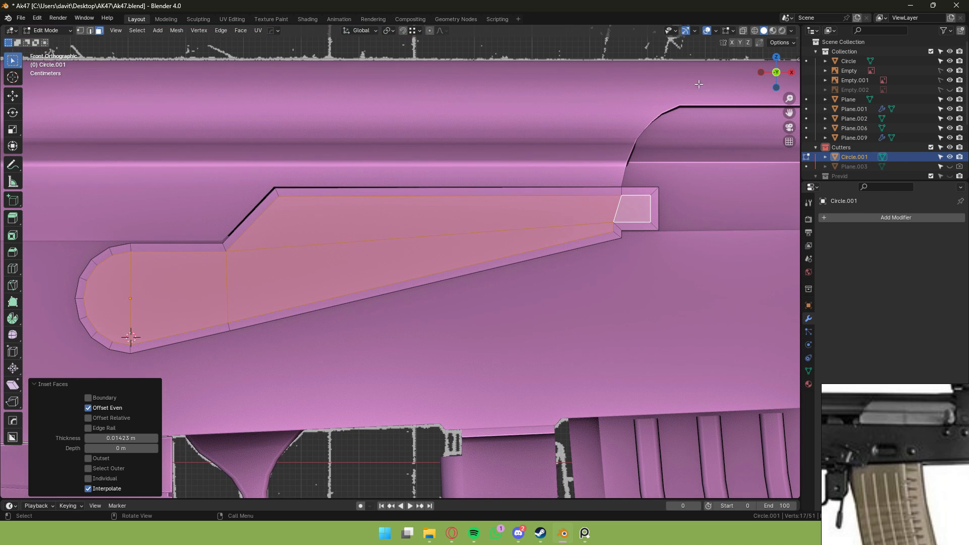
{"action": "left_click", "coordinate": [755, 30]}
{"action": "left_click_drag", "start_coordinate": [116, 439], "coordinate": [142, 438]}
Connect the inset's end vertices to the outer outline's vertices at the top and bottom of the lever's rounded rear end.
{"action": "key", "text": "1"}
{"action": "left_click", "coordinate": [116, 259]}
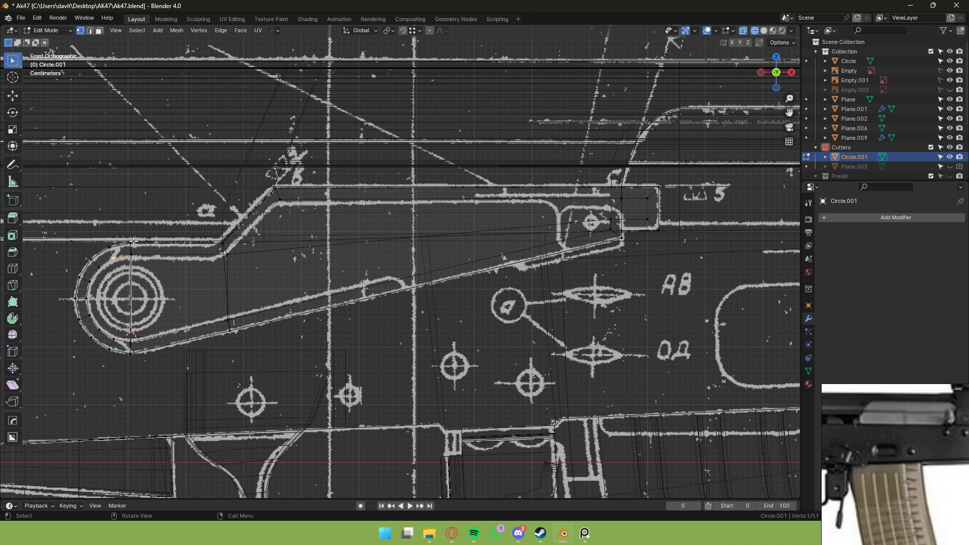
{"action": "left_click", "coordinate": [763, 31]}
{"action": "middle_click_drag", "start_coordinate": [520, 156], "coordinate": [568, 156]}
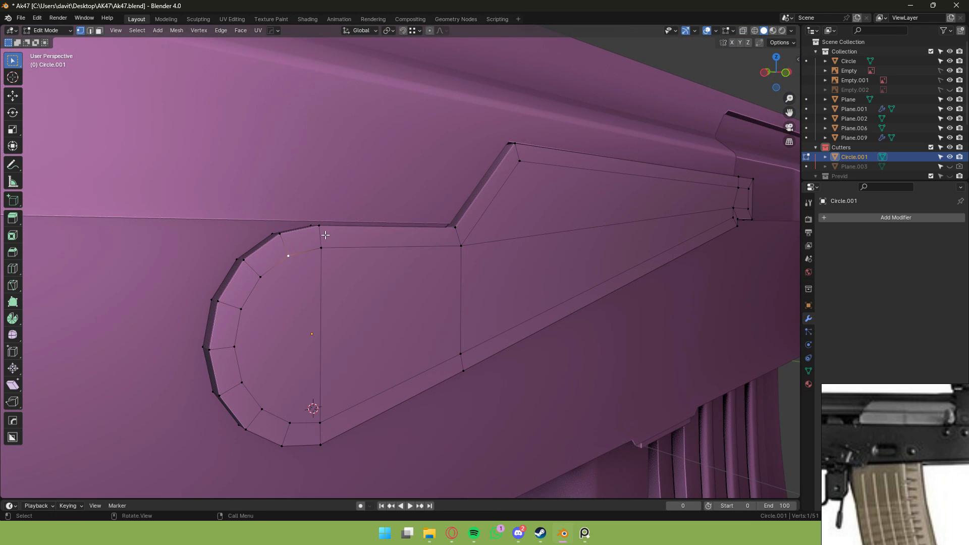
{"action": "key", "text": "h"}
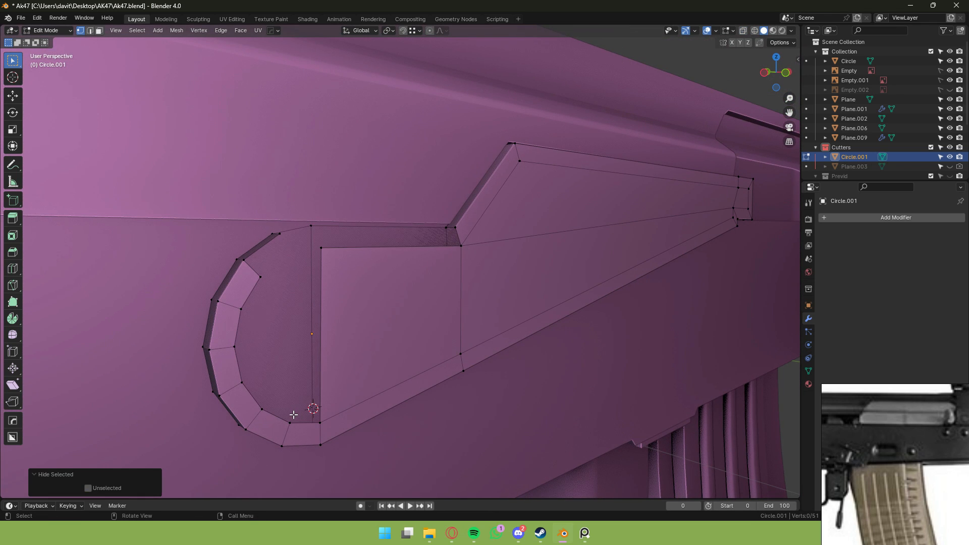
{"action": "key", "text": "ctrl+z"}
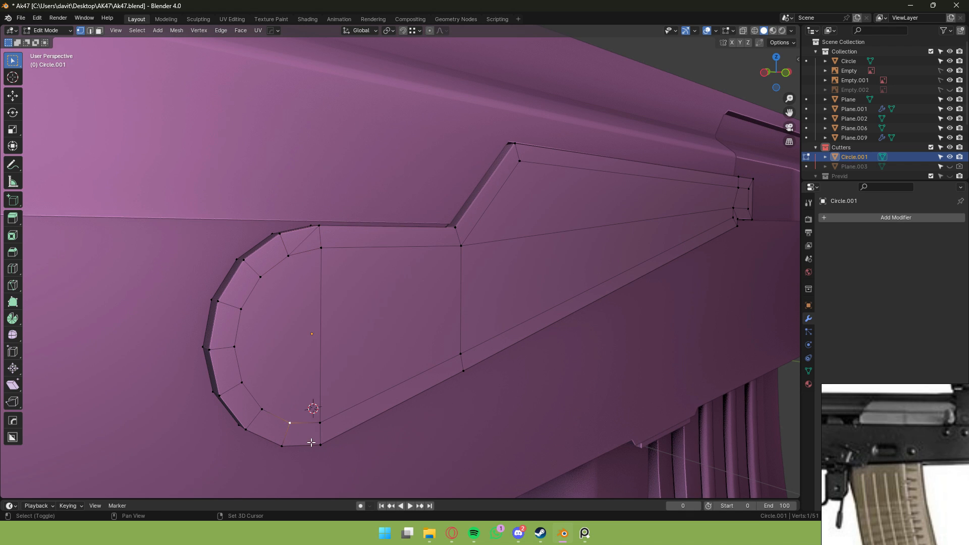
Examine the reference photos of the receiver for the selector lever's shape around its pivot and along its stamped rim.
{"action": "scroll", "coordinate": [888, 447], "scroll_direction": "down", "scroll_amount": 5}
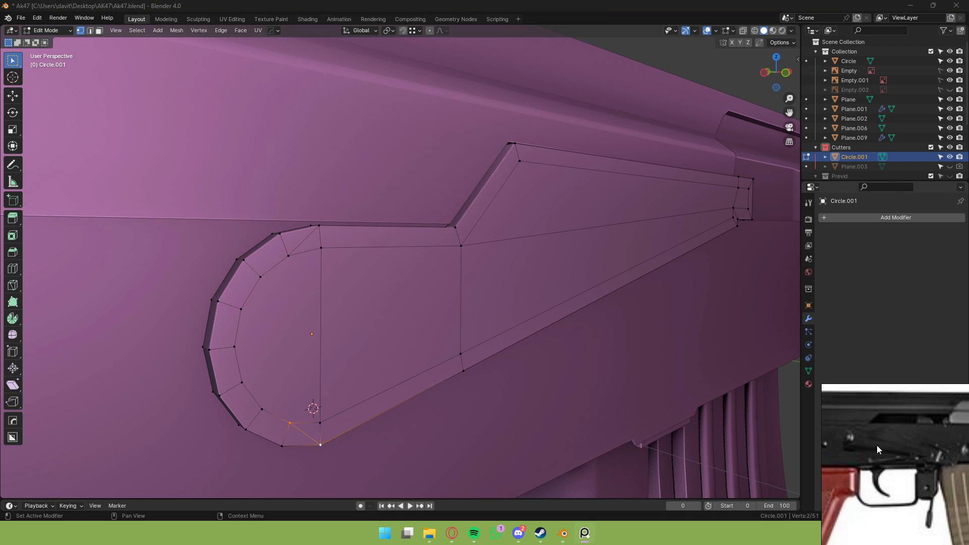
{"action": "scroll", "coordinate": [897, 445], "scroll_direction": "up", "scroll_amount": 5}
{"action": "scroll", "coordinate": [924, 458], "scroll_direction": "down", "scroll_amount": 5}
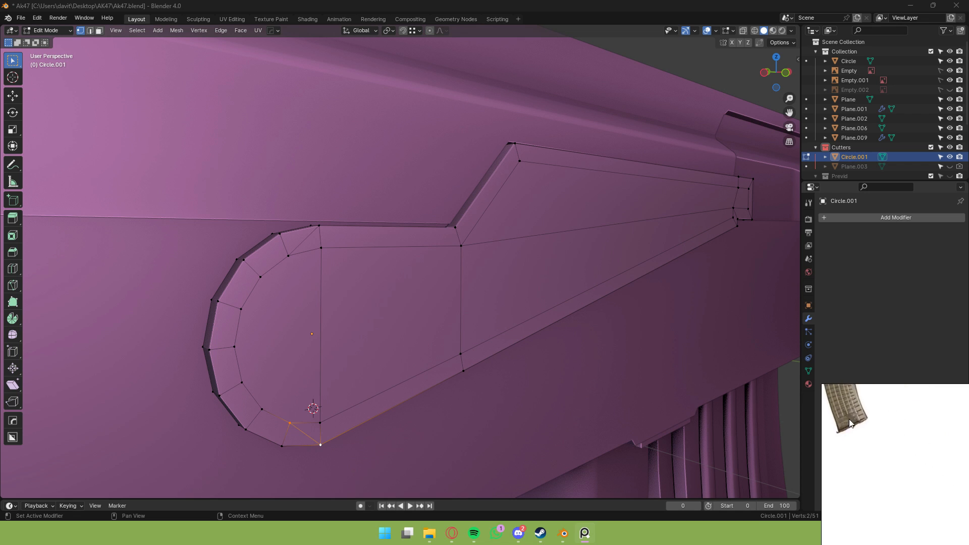
{"action": "middle_click_drag", "start_coordinate": [907, 455], "coordinate": [891, 403]}
{"action": "middle_click_drag", "start_coordinate": [938, 423], "coordinate": [853, 464]}
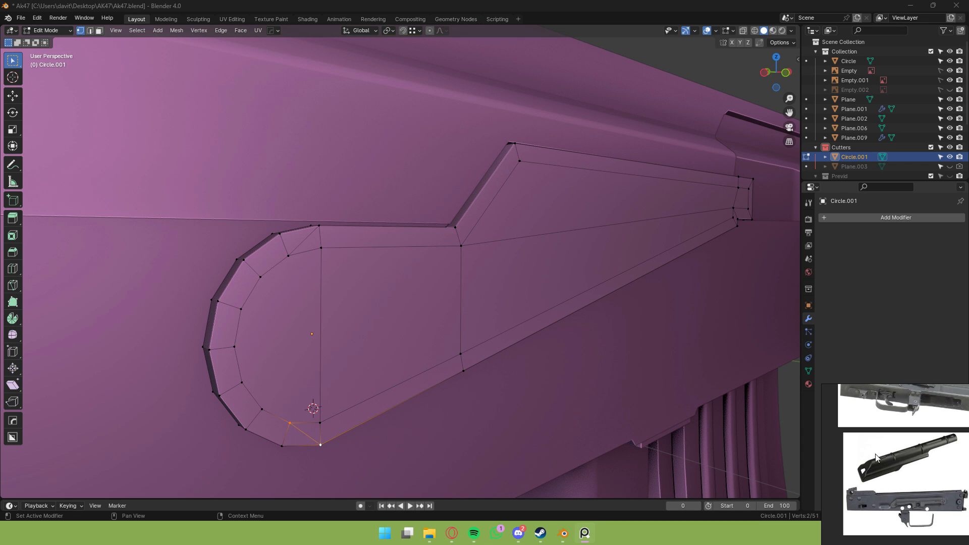
{"action": "scroll", "coordinate": [906, 480], "scroll_direction": "up", "scroll_amount": 2}
{"action": "middle_click_drag", "start_coordinate": [904, 398], "coordinate": [902, 484]}
{"action": "scroll", "coordinate": [868, 459], "scroll_direction": "up", "scroll_amount": 6}
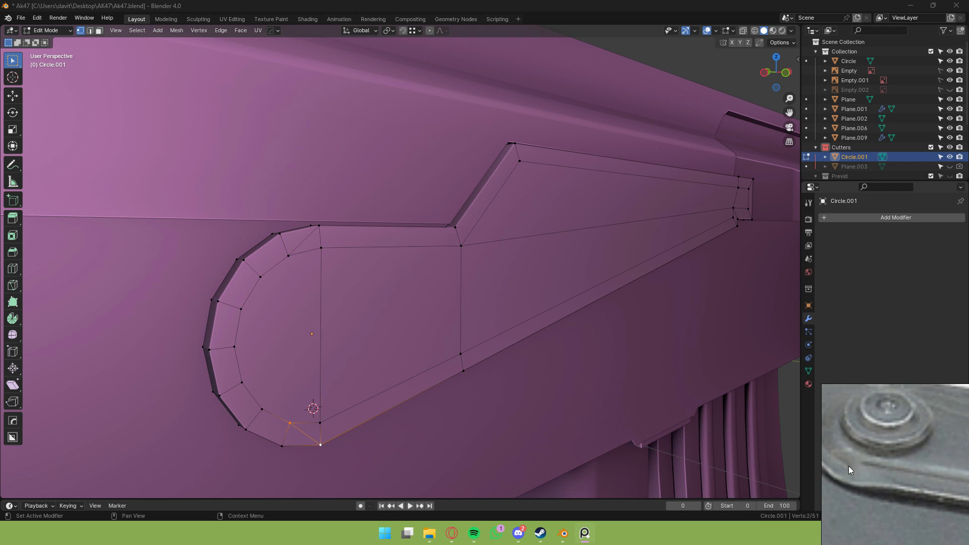
Try to extrude the lever's inner faces and part of its rim outward from the receiver.
{"action": "key", "text": "3"}
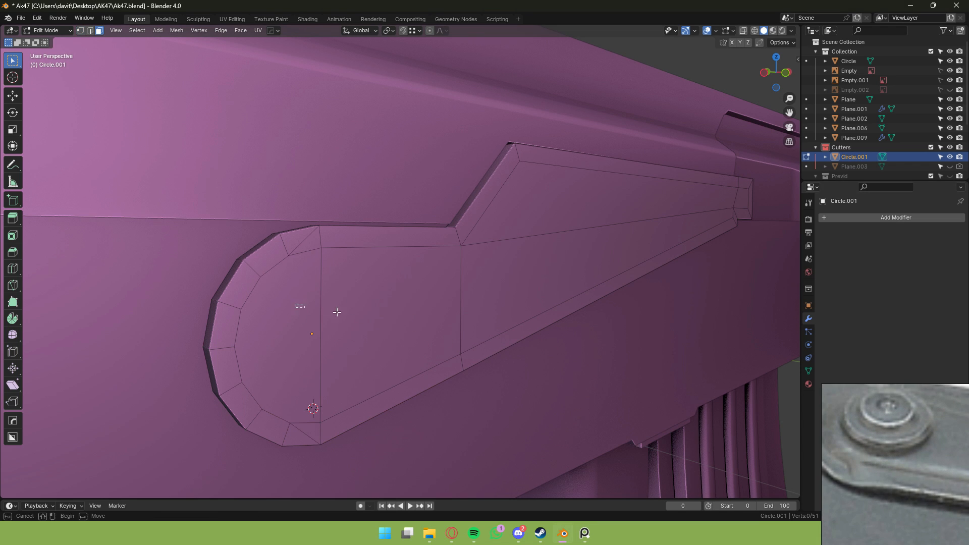
{"action": "left_click", "coordinate": [335, 306]}
{"action": "left_click", "coordinate": [336, 241], "text": "shift"}
{"action": "left_click", "coordinate": [307, 283], "text": "shift"}
{"action": "left_click", "coordinate": [345, 414], "text": "shift"}
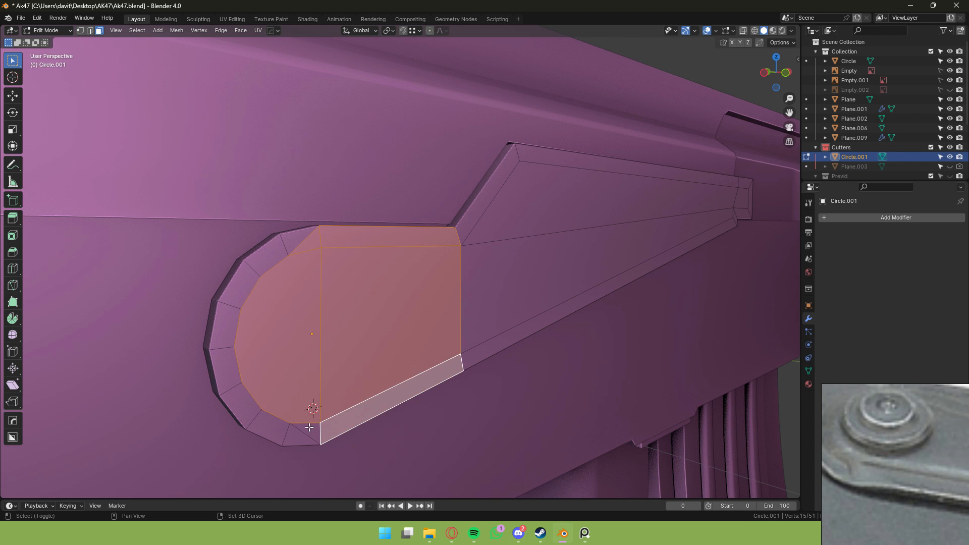
{"action": "left_click", "coordinate": [309, 433], "text": "shift"}
{"action": "middle_click_drag", "start_coordinate": [234, 269], "coordinate": [485, 187]}
{"action": "key", "text": "e"}
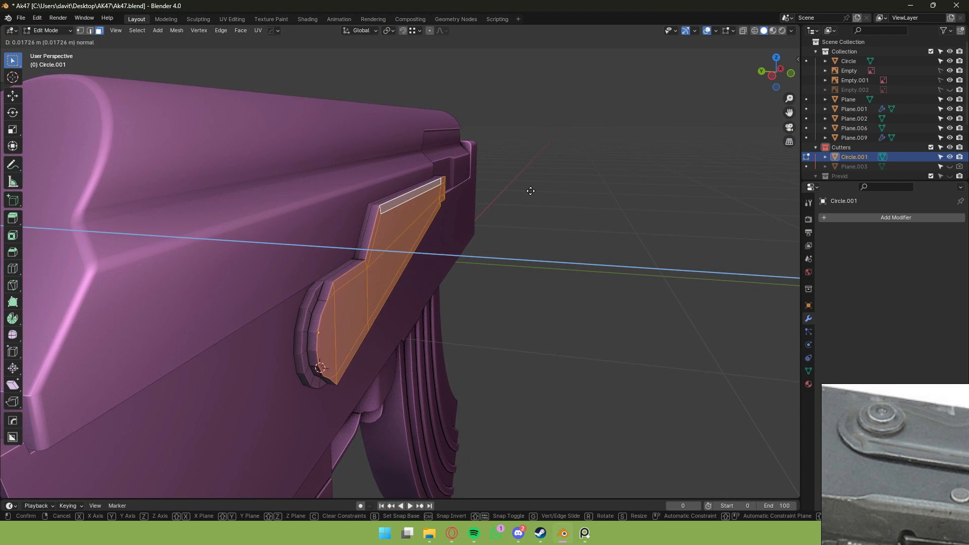
Add a loop cut across the lever and slide it to where the blueprint's lower inner contour ends, factor about 0.101.
{"action": "key", "text": "g"}
{"action": "key", "text": "g"}
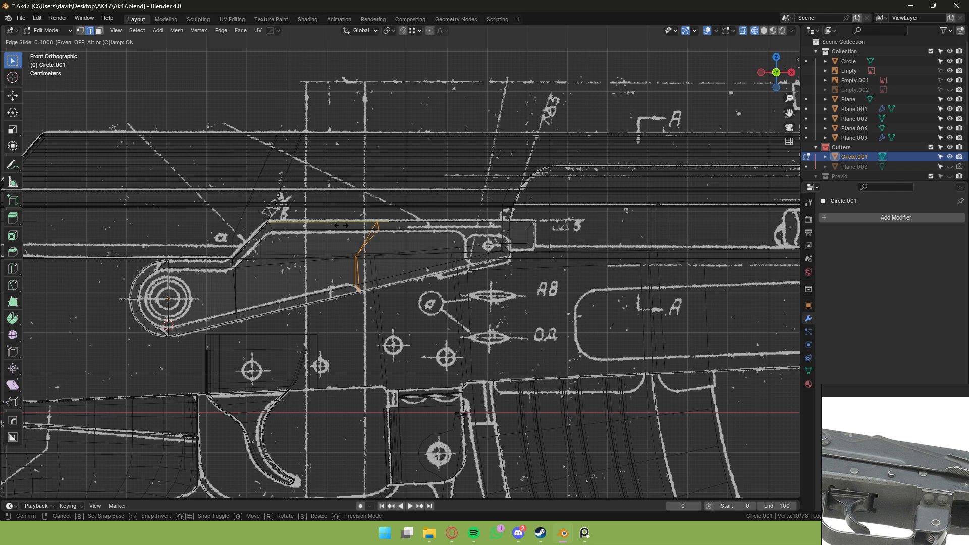
{"action": "left_click", "coordinate": [341, 225]}
{"action": "scroll", "coordinate": [272, 313], "scroll_direction": "up", "scroll_amount": 5}
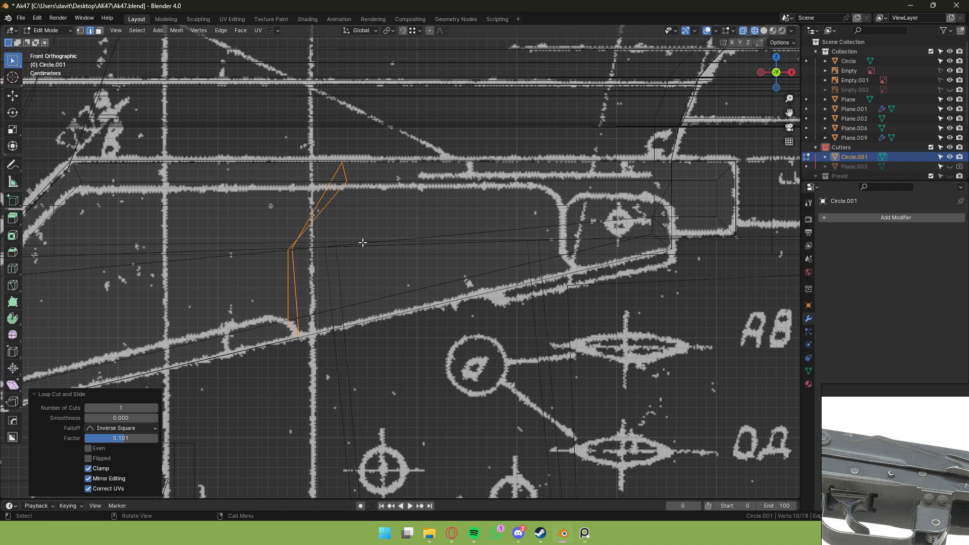
{"action": "left_click", "coordinate": [765, 30]}
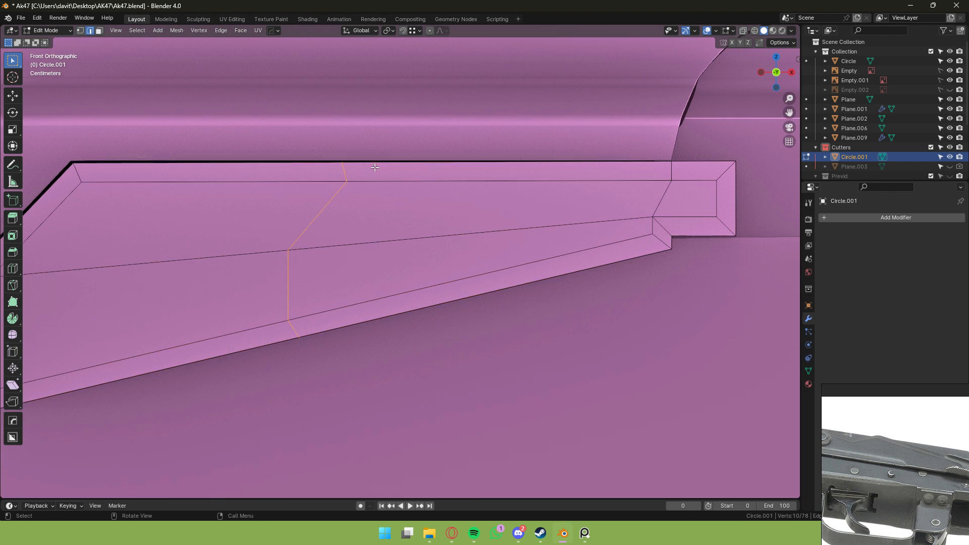
{"action": "middle_click_drag", "start_coordinate": [482, 290], "coordinate": [337, 206]}
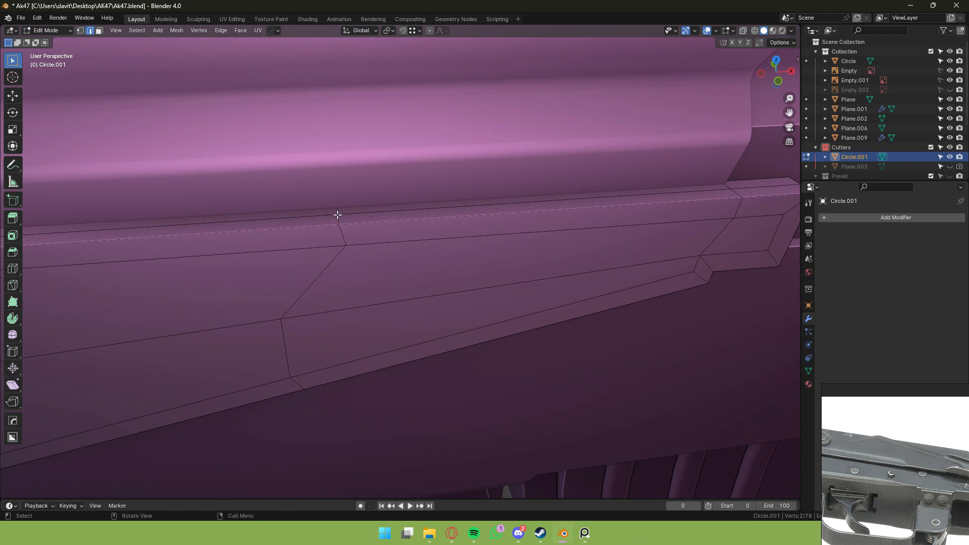
Isolate the selector lever in local view to work on it without the rest of the rifle.
{"action": "key", "text": "Tab"}
{"action": "key", "text": "slash"}
{"action": "key", "text": "Tab"}
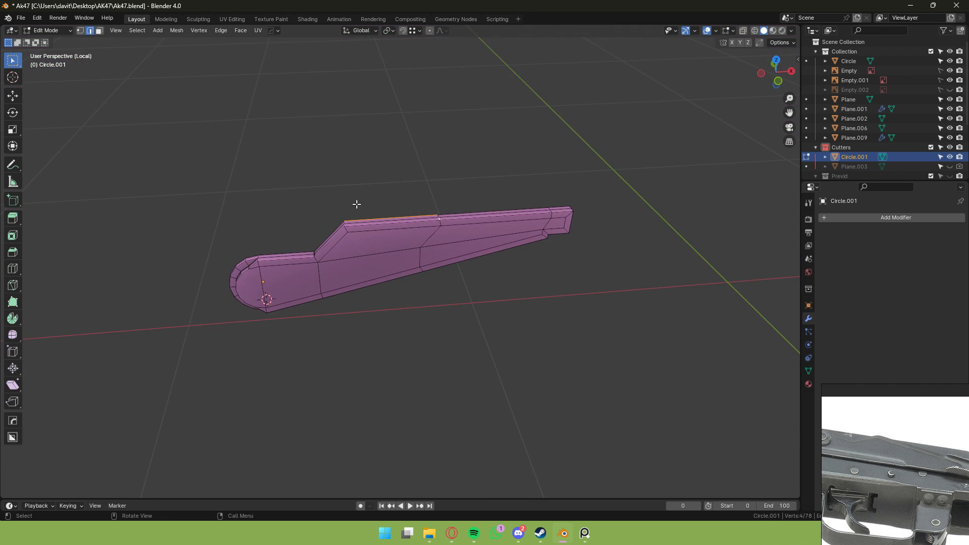
{"action": "middle_click_drag", "start_coordinate": [357, 204], "coordinate": [359, 229]}
{"action": "scroll", "coordinate": [436, 212], "scroll_direction": "up", "scroll_amount": 4}
{"action": "middle_click_drag", "start_coordinate": [512, 175], "coordinate": [508, 162], "text": "shift"}
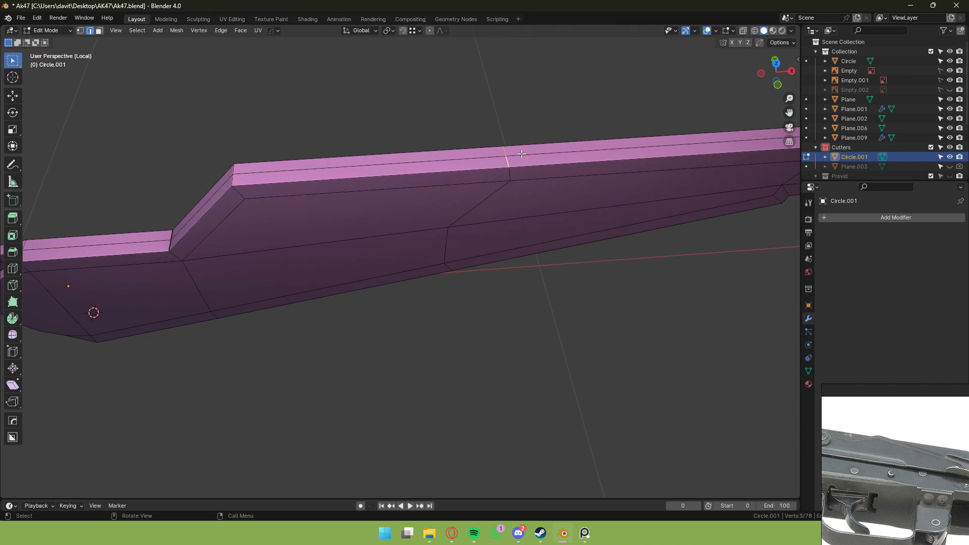
Slide the loop cut's short edges slightly forward along the lever's upper side.
{"action": "left_click", "coordinate": [509, 161], "text": "shift"}
{"action": "key", "text": "g"}
{"action": "key", "text": "g"}
{"action": "left_click", "coordinate": [538, 153]}
{"action": "key", "text": "g"}
{"action": "key", "text": "g"}
{"action": "left_click", "coordinate": [532, 156]}
{"action": "key", "text": "Tab"}
{"action": "middle_click_drag", "start_coordinate": [541, 169], "coordinate": [543, 138]}
{"action": "scroll", "coordinate": [543, 139], "scroll_direction": "down", "scroll_amount": 2}
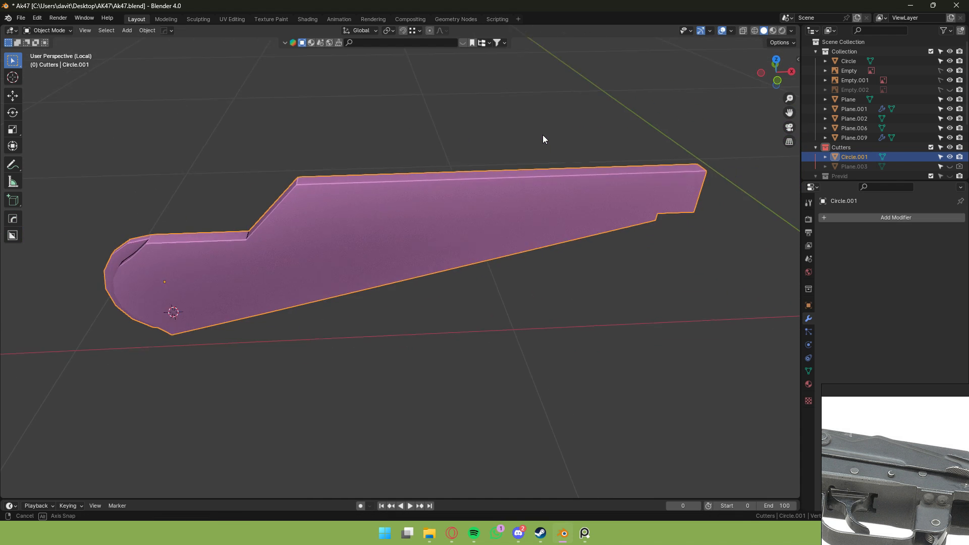
{"action": "key", "text": "Tab"}
{"action": "key", "text": "Tab"}
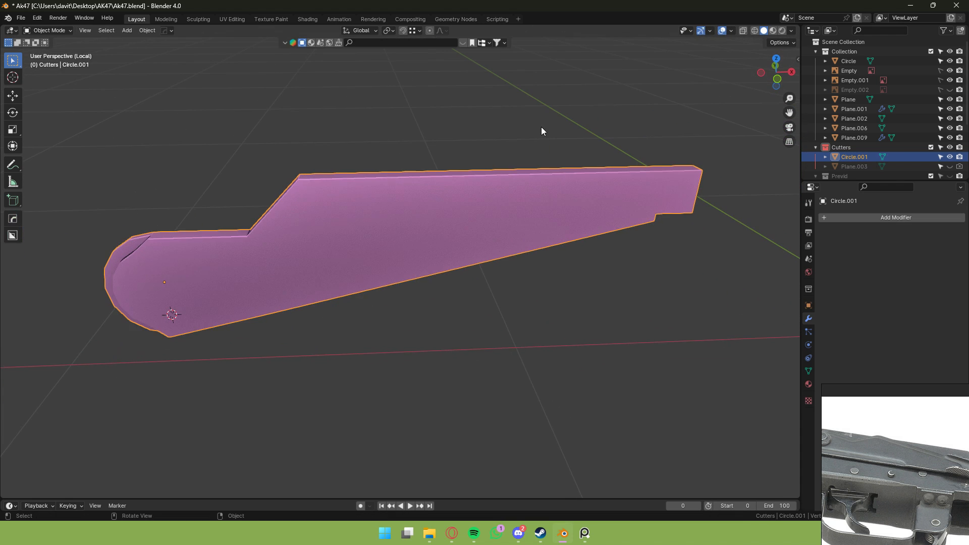
Extrude the lever's inner faces together with the rim faces forward of the cut outward by about 0.017 m.
{"action": "key", "text": "Tab"}
{"action": "key", "text": "3"}
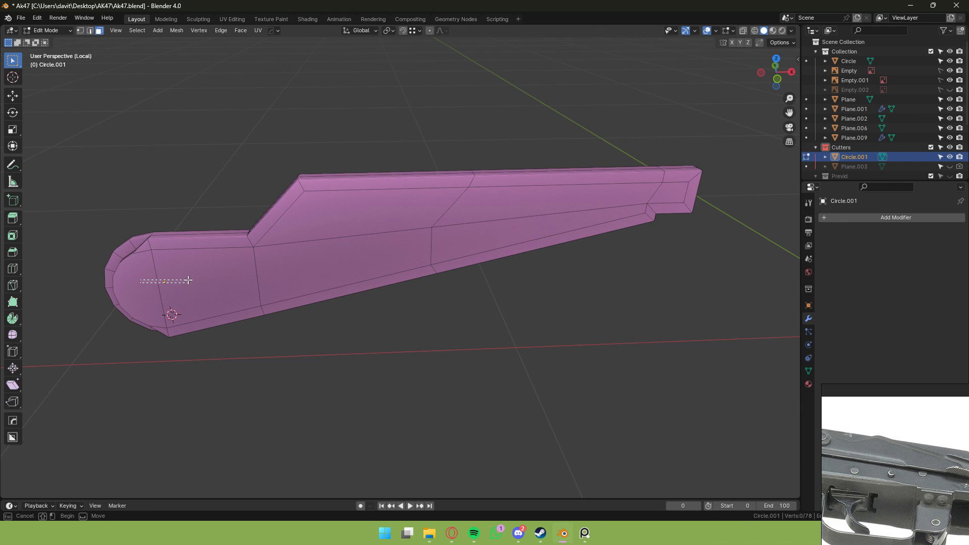
{"action": "left_click_drag", "start_coordinate": [187, 281], "coordinate": [183, 270]}
{"action": "left_click", "coordinate": [286, 268], "text": "shift"}
{"action": "left_click_drag", "start_coordinate": [328, 228], "coordinate": [356, 251], "text": "shift"}
{"action": "left_click", "coordinate": [469, 216], "text": "shift"}
{"action": "left_click", "coordinate": [473, 231], "text": "shift"}
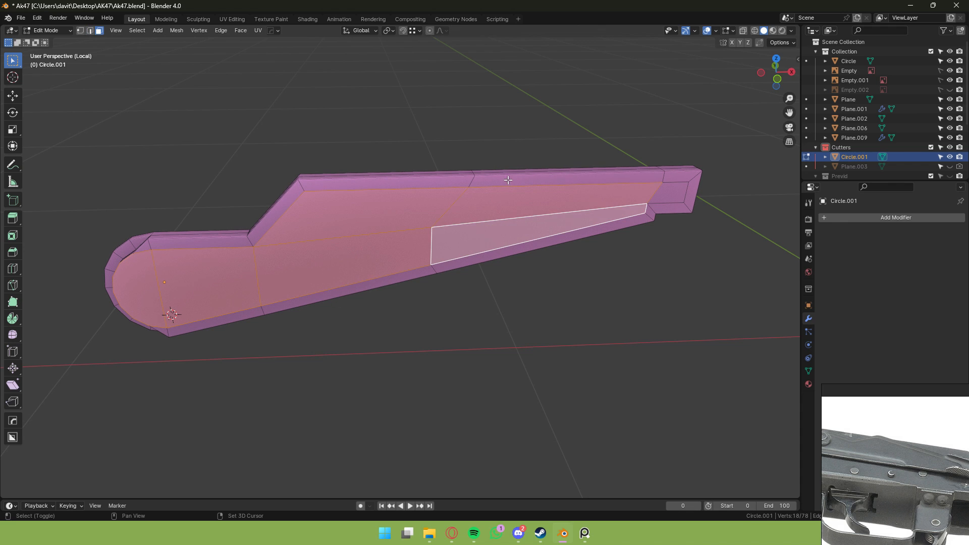
{"action": "left_click", "coordinate": [508, 180], "text": "shift"}
{"action": "left_click", "coordinate": [505, 254], "text": "shift"}
{"action": "left_click", "coordinate": [666, 196], "text": "shift"}
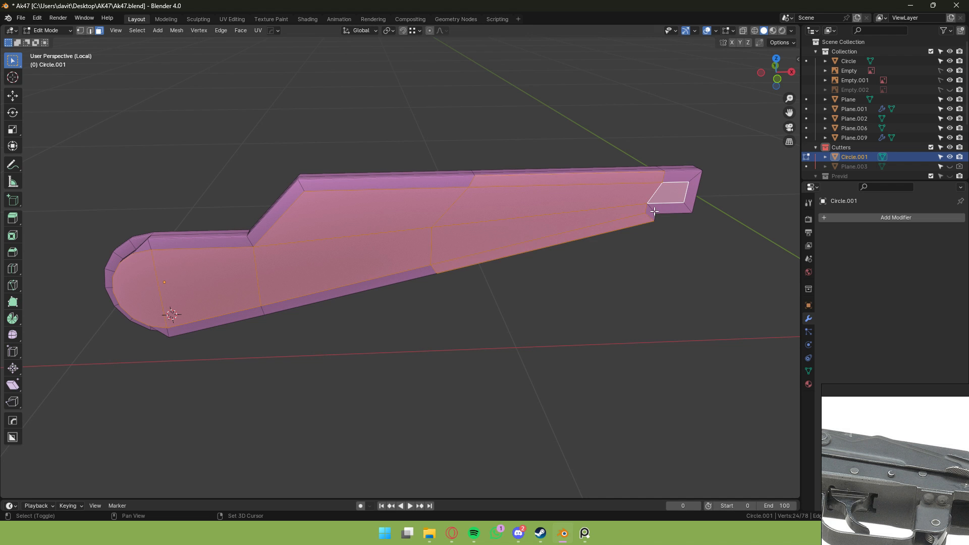
{"action": "left_click", "coordinate": [653, 210], "text": "shift"}
{"action": "left_click", "coordinate": [681, 173], "text": "shift"}
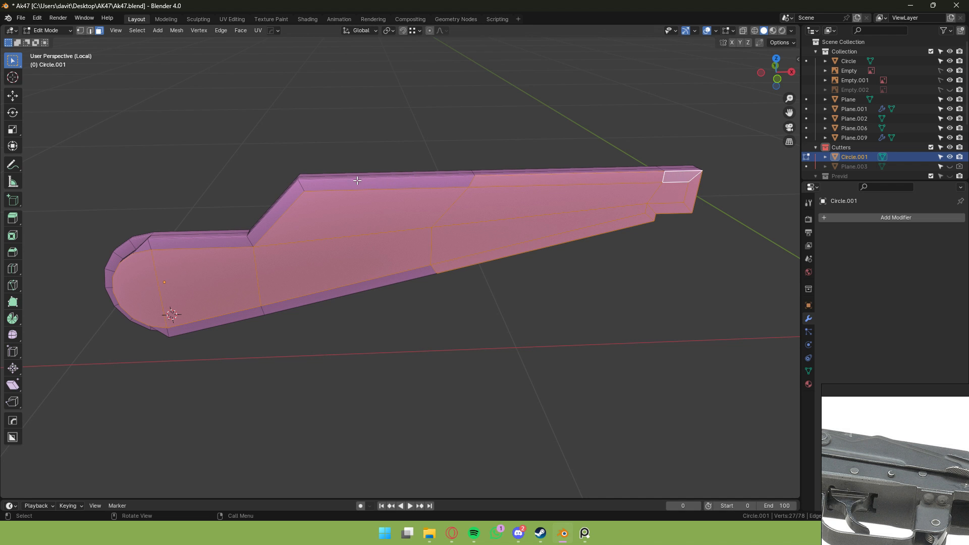
{"action": "middle_click_drag", "start_coordinate": [393, 202], "coordinate": [442, 202]}
{"action": "scroll", "coordinate": [446, 153], "scroll_direction": "up", "scroll_amount": 2}
{"action": "middle_click_drag", "start_coordinate": [446, 153], "coordinate": [460, 153]}
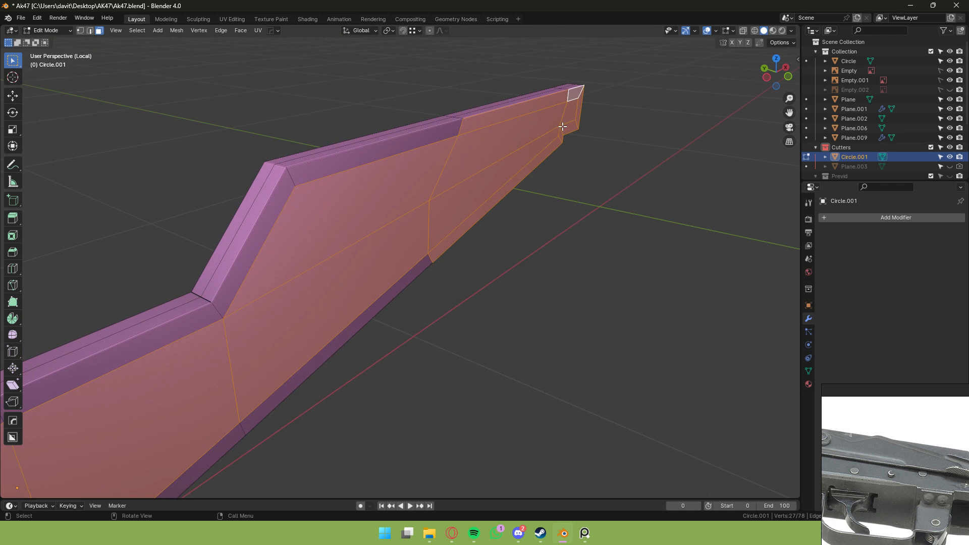
{"action": "key", "text": "e"}
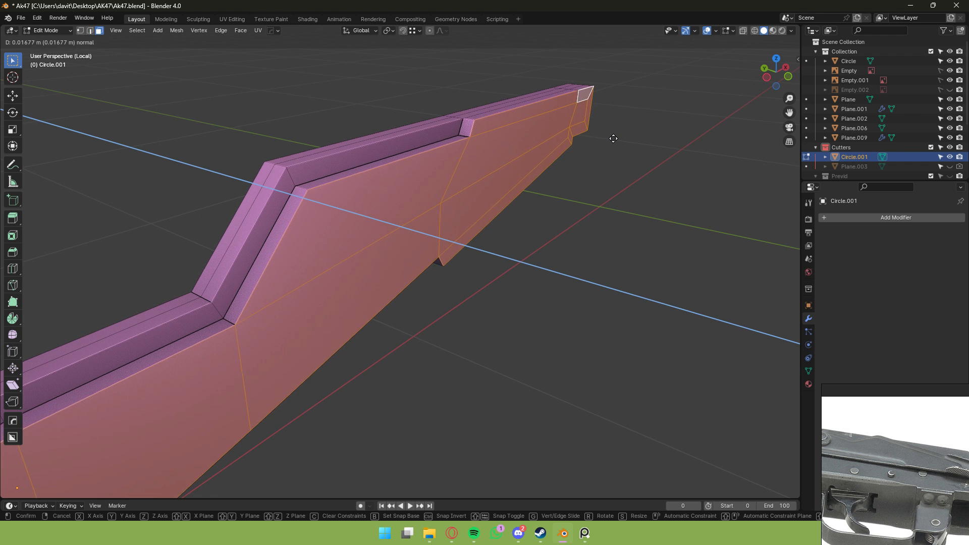
{"action": "left_click", "coordinate": [613, 138]}
Leave local view and dissolve the edges inside the raised faces so they form one single face.
{"action": "key", "text": "KP_Divide"}
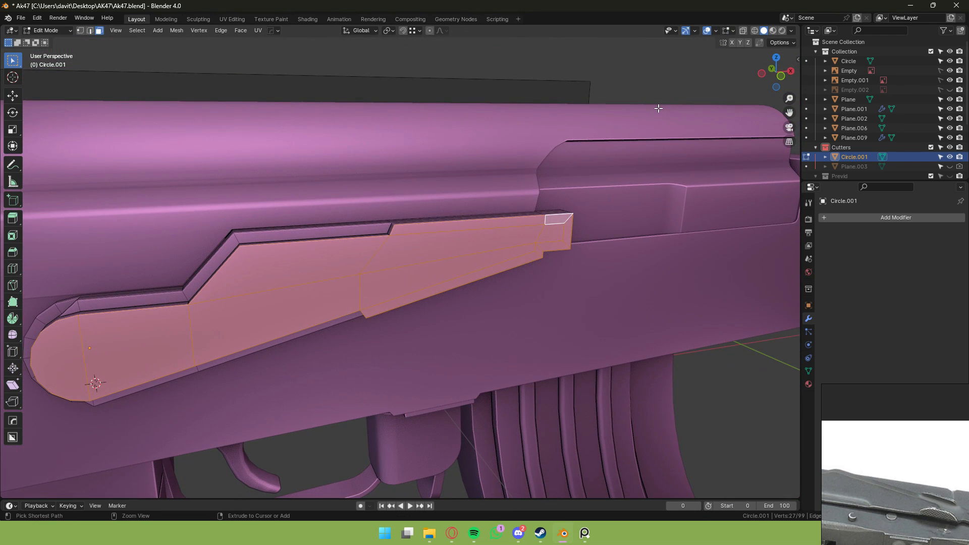
{"action": "key", "text": "ctrl+x"}
{"action": "middle_click_drag", "start_coordinate": [659, 108], "coordinate": [667, 101]}
{"action": "key", "text": "ctrl+r"}
{"action": "key", "text": "Escape"}
{"action": "middle_click_drag", "start_coordinate": [560, 188], "coordinate": [589, 186]}
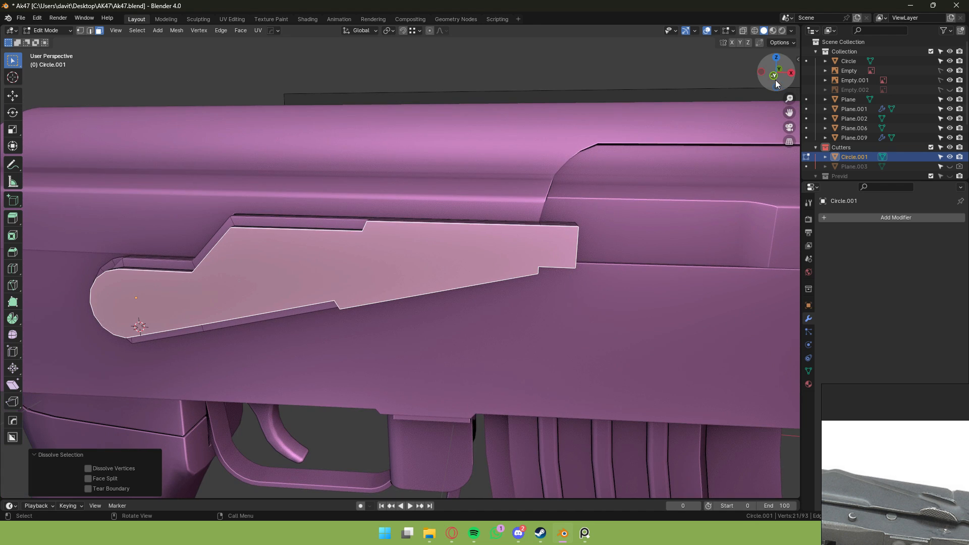
Add a loop cut across the lever's front section, slid to the start of the blueprint's upper ridge, factor about 0.281.
{"action": "left_click", "coordinate": [775, 78]}
{"action": "left_click", "coordinate": [754, 30]}
{"action": "scroll", "coordinate": [510, 202], "scroll_direction": "up", "scroll_amount": 2}
{"action": "key", "text": "ctrl+r"}
{"action": "left_click", "coordinate": [509, 197]}
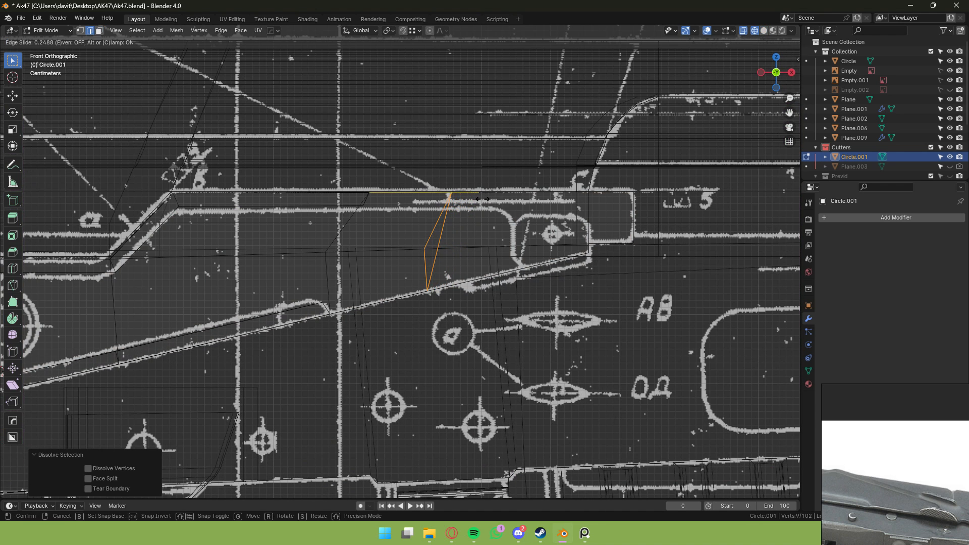
{"action": "left_click", "coordinate": [481, 200]}
{"action": "left_click", "coordinate": [764, 31]}
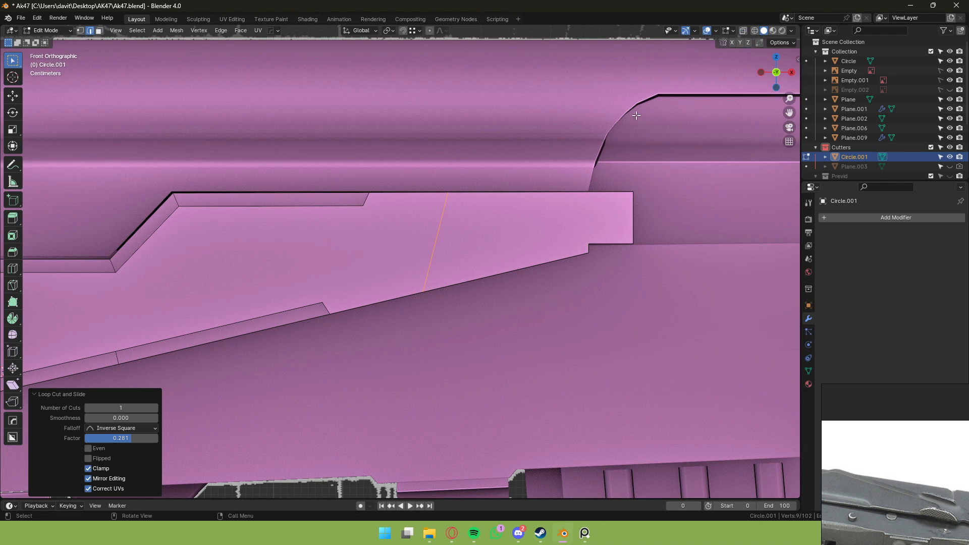
Slide the new cut's lower vertices forward along the lever's bottom edge to the start of the blueprint's finger tab.
{"action": "left_click", "coordinate": [754, 30]}
{"action": "key", "text": "1"}
{"action": "left_click_drag", "start_coordinate": [394, 286], "coordinate": [459, 320]}
{"action": "key", "text": "g"}
{"action": "key", "text": "g"}
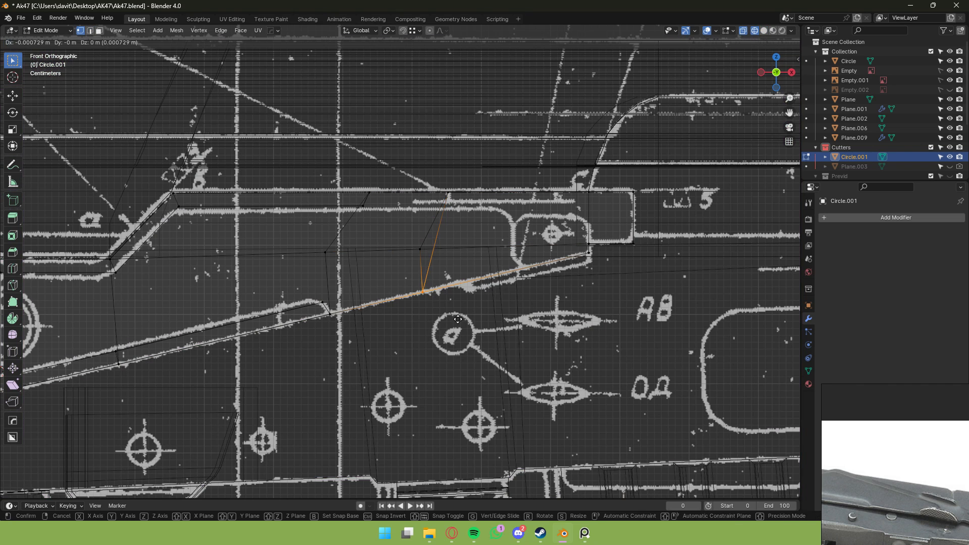
{"action": "left_click", "coordinate": [495, 313]}
Add a second loop cut across the front section and slide it close to the front notch, factor about -0.784.
{"action": "key", "text": "ctrl+r"}
{"action": "left_click", "coordinate": [545, 188]}
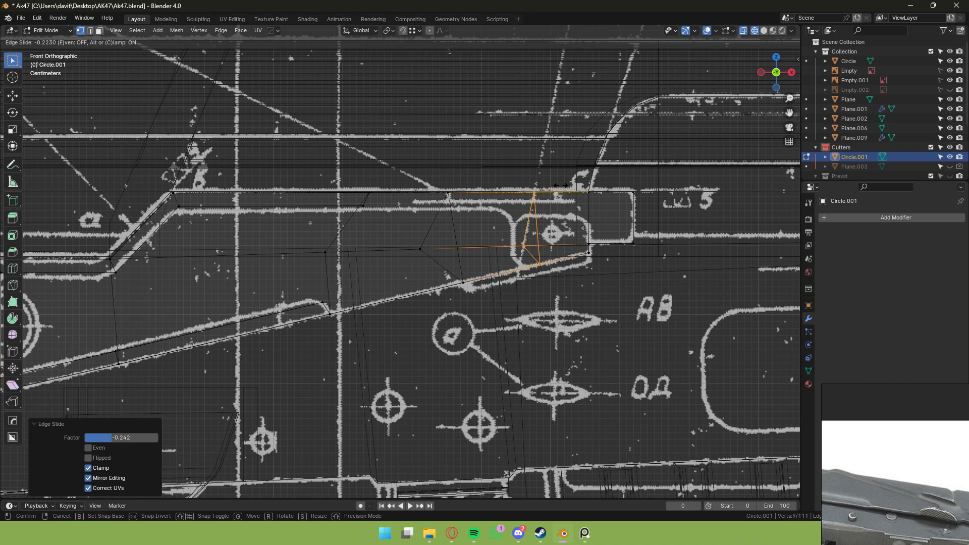
{"action": "left_click", "coordinate": [599, 186]}
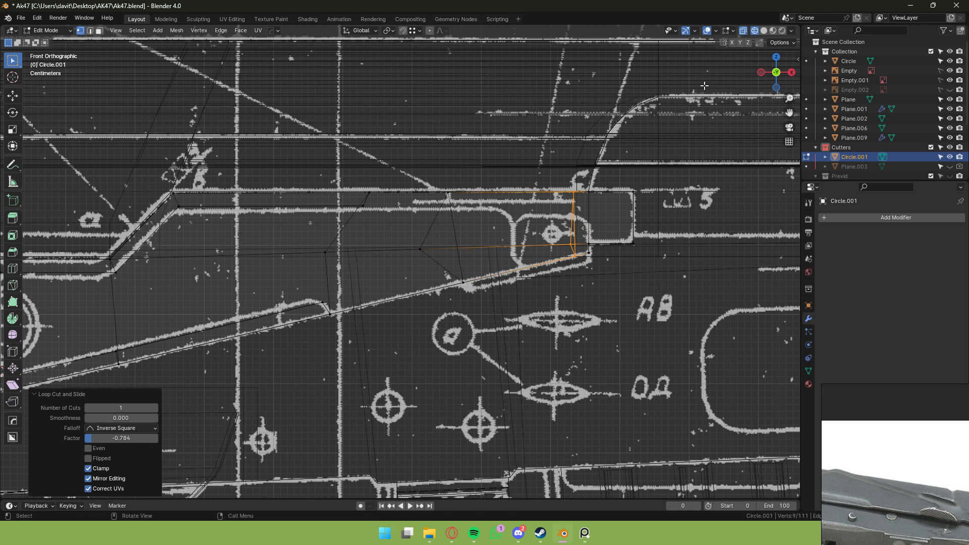
{"action": "left_click", "coordinate": [764, 30]}
Add a horizontal loop cut across the finger-tab face, slide it to the bottom edge and raise it about 0.0121 m along Z.
{"action": "middle_click_drag", "start_coordinate": [701, 81], "coordinate": [695, 93]}
{"action": "key", "text": "3"}
{"action": "left_click", "coordinate": [554, 231]}
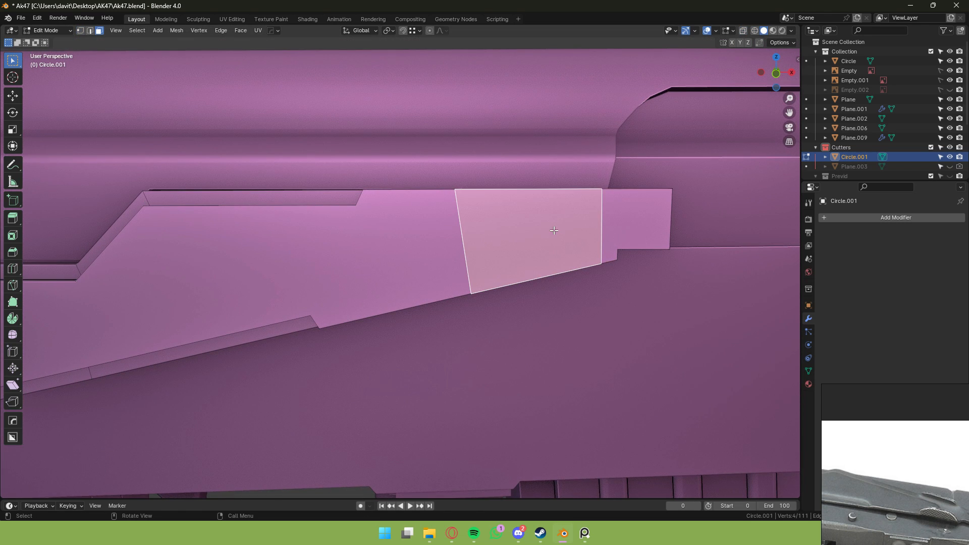
{"action": "key", "text": "ctrl+r"}
{"action": "left_click", "coordinate": [587, 219]}
{"action": "right_click", "coordinate": [587, 218]}
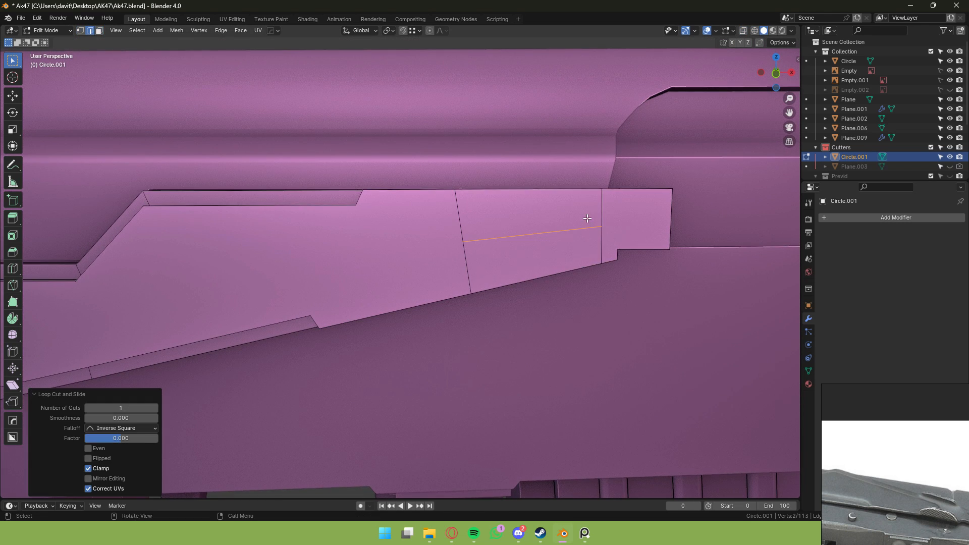
{"action": "key", "text": "g"}
{"action": "key", "text": "g"}
{"action": "left_click", "coordinate": [565, 301]}
{"action": "key", "text": "g"}
{"action": "key", "text": "z"}
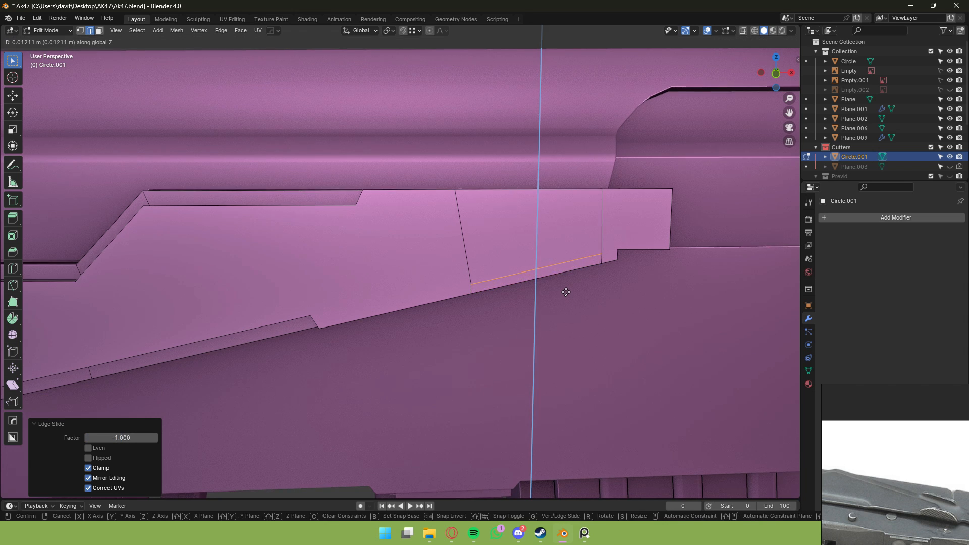
{"action": "left_click", "coordinate": [566, 292]}
Add another horizontal loop cut on the tab face, slide it to the top edge and lower it about 0.0126 m along Z.
{"action": "key", "text": "ctrl+r"}
{"action": "left_click", "coordinate": [597, 223]}
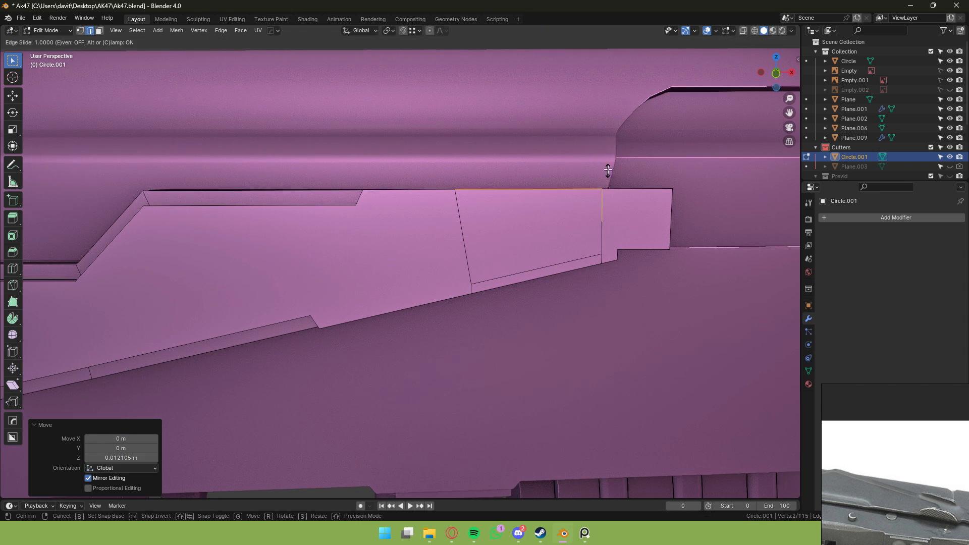
{"action": "left_click", "coordinate": [608, 167]}
{"action": "right_click", "coordinate": [609, 164]}
{"action": "key", "text": "Escape"}
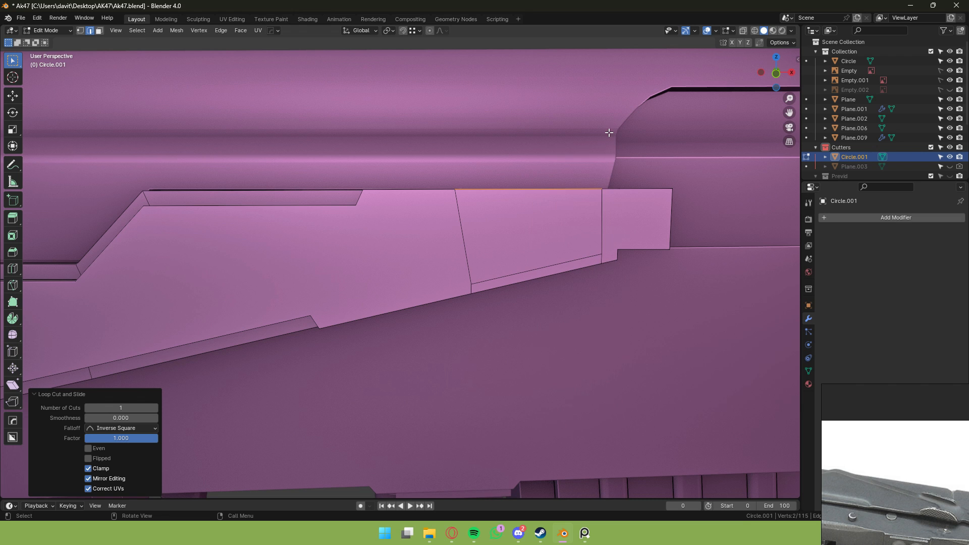
{"action": "key", "text": "g"}
{"action": "key", "text": "z"}
{"action": "left_click", "coordinate": [616, 143]}
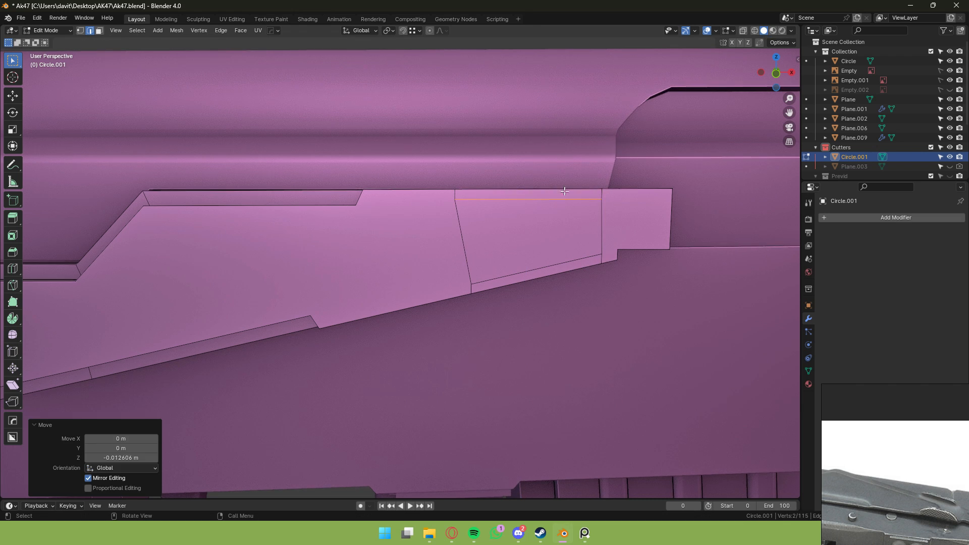
Extrude the tab's narrow upper and lower strip faces outward along their normals by about 0.0182 m.
{"action": "key", "text": "3"}
{"action": "left_click", "coordinate": [555, 271], "text": "shift"}
{"action": "middle_click_drag", "start_coordinate": [556, 271], "coordinate": [536, 247]}
{"action": "key", "text": "alt+e"}
{"action": "left_click", "coordinate": [594, 277]}
{"action": "left_click", "coordinate": [642, 243]}
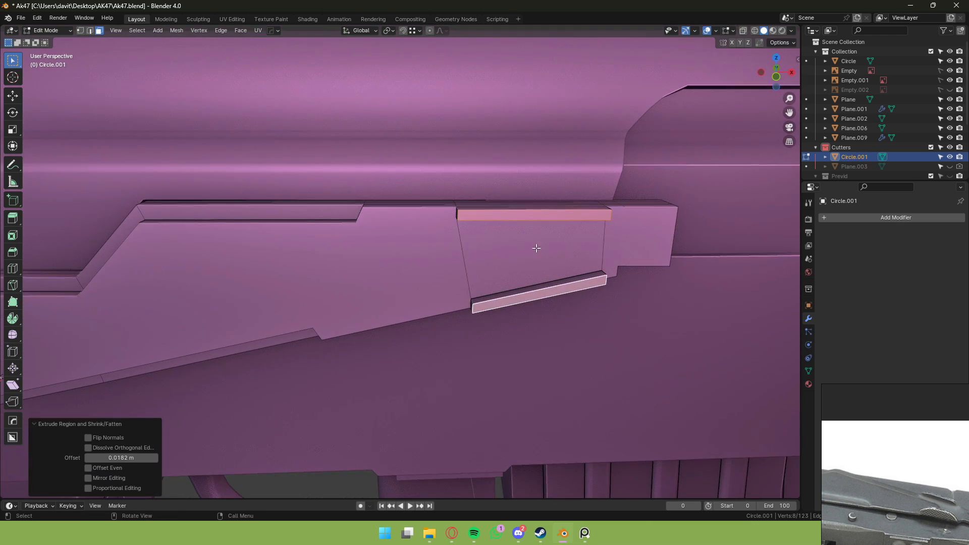
Dissolve the two leftover cross edges on the lever's front face between the raised strips.
{"action": "key", "text": "2"}
{"action": "left_click", "coordinate": [464, 247]}
{"action": "left_click", "coordinate": [608, 247], "text": "shift"}
{"action": "key", "text": "ctrl+x"}
{"action": "scroll", "coordinate": [617, 247], "scroll_direction": "down", "scroll_amount": 6}
{"action": "middle_click_drag", "start_coordinate": [590, 222], "coordinate": [607, 207]}
{"action": "key", "text": "3"}
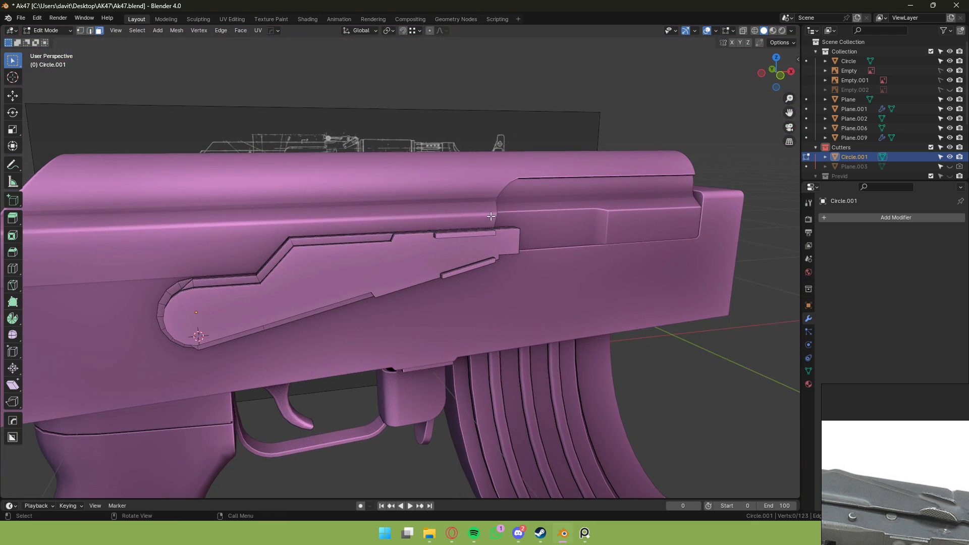
Bevel the lever's two corner edges where the raised contour ends, with 6 segments and a width of about 0.0273 m.
{"action": "middle_click_drag", "start_coordinate": [475, 217], "coordinate": [508, 213]}
{"action": "scroll", "coordinate": [508, 213], "scroll_direction": "down", "scroll_amount": 4}
{"action": "key", "text": "Tab"}
{"action": "scroll", "coordinate": [540, 201], "scroll_direction": "up", "scroll_amount": 2}
{"action": "left_click", "coordinate": [573, 189]}
{"action": "middle_click_drag", "start_coordinate": [573, 189], "coordinate": [487, 214]}
{"action": "scroll", "coordinate": [476, 241], "scroll_direction": "up", "scroll_amount": 2}
{"action": "left_click", "coordinate": [444, 250]}
{"action": "key", "text": "Tab"}
{"action": "key", "text": "2"}
{"action": "left_click", "coordinate": [453, 247]}
{"action": "scroll", "coordinate": [402, 215], "scroll_direction": "up", "scroll_amount": 4}
{"action": "key", "text": "ctrl+b"}
{"action": "left_click", "coordinate": [646, 222]}
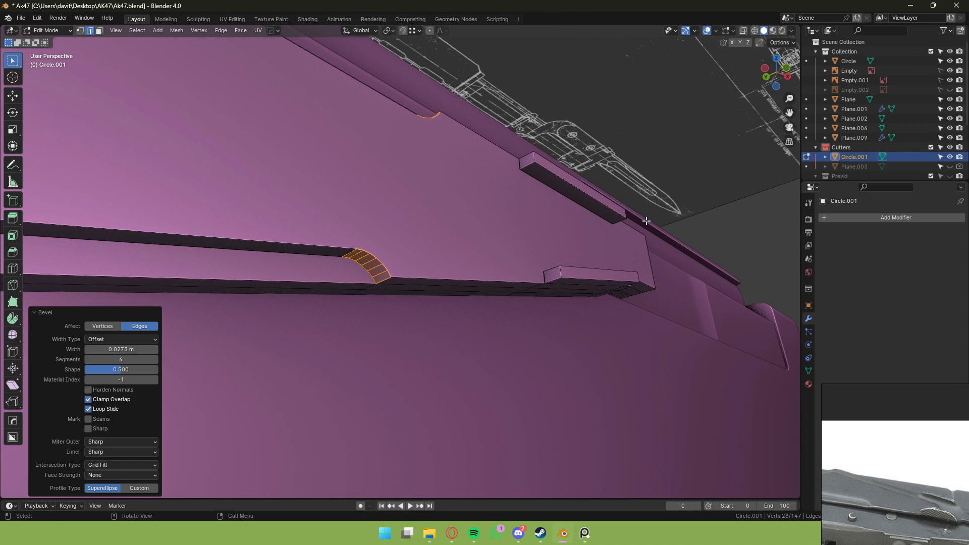
Select the whole lever mesh and merge its vertices by distance.
{"action": "key", "text": "a"}
{"action": "key", "text": "m"}
{"action": "left_click", "coordinate": [641, 223]}
{"action": "key", "text": "Tab"}
{"action": "scroll", "coordinate": [473, 262], "scroll_direction": "down", "scroll_amount": 3}
{"action": "middle_click_drag", "start_coordinate": [600, 245], "coordinate": [554, 259]}
{"action": "key", "text": "Tab"}
{"action": "middle_click_drag", "start_coordinate": [495, 266], "coordinate": [554, 218], "text": "shift"}
Examine the rear end of the lever and the round pivot in the reference photo.
{"action": "key", "text": "3"}
{"action": "left_click", "coordinate": [416, 290]}
{"action": "scroll", "coordinate": [416, 290], "scroll_direction": "down", "scroll_amount": 4}
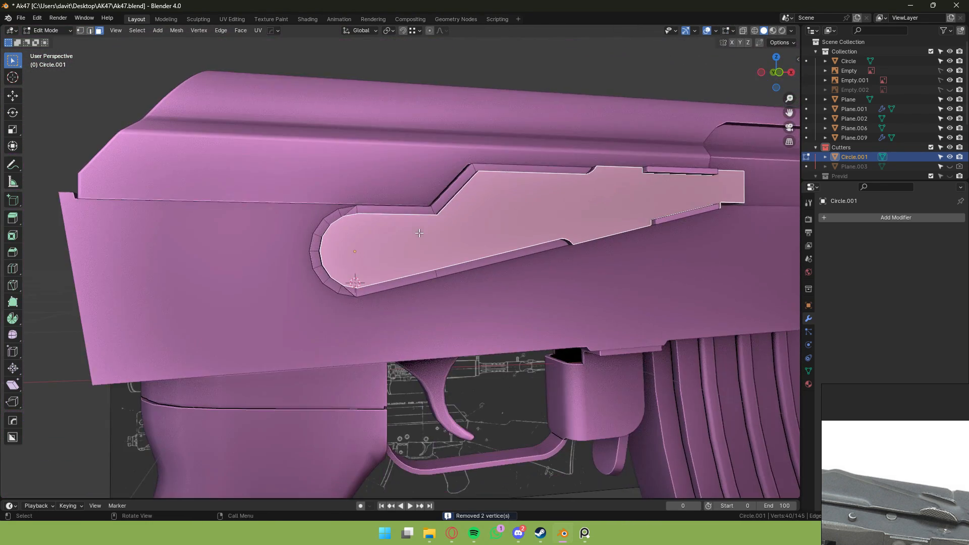
{"action": "scroll", "coordinate": [421, 251], "scroll_direction": "up", "scroll_amount": 2}
{"action": "scroll", "coordinate": [893, 402], "scroll_direction": "down", "scroll_amount": 3}
{"action": "middle_click_drag", "start_coordinate": [892, 403], "coordinate": [911, 471]}
{"action": "scroll", "coordinate": [911, 471], "scroll_direction": "up", "scroll_amount": 3}
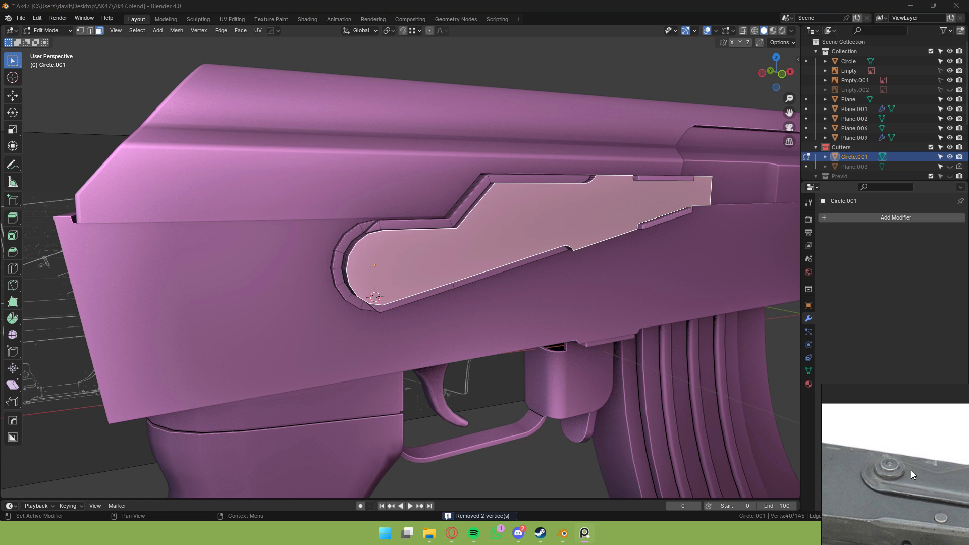
{"action": "scroll", "coordinate": [629, 304], "scroll_direction": "down", "scroll_amount": 5}
{"action": "left_click", "coordinate": [652, 291]}
{"action": "key", "text": "Tab"}
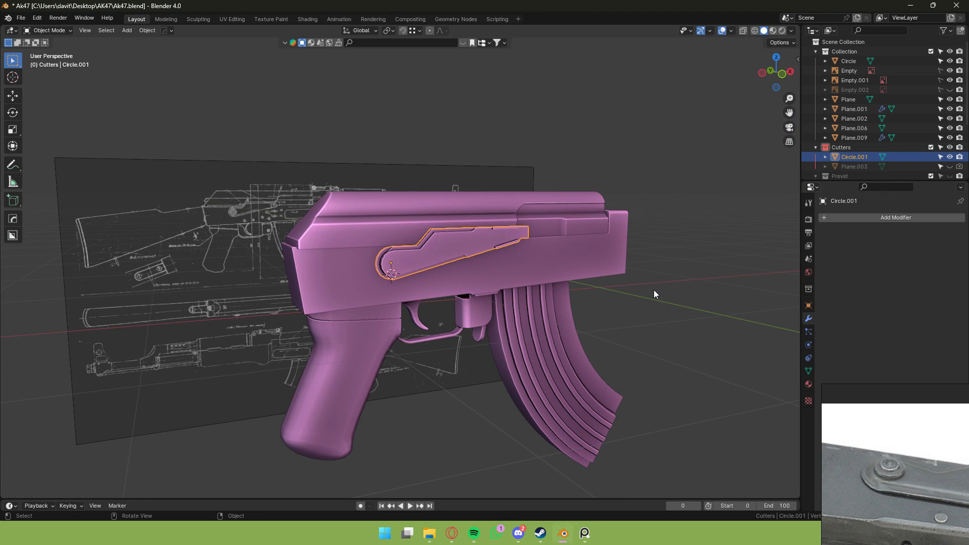
Snap the 3D cursor to the selector lever's origin in front view.
{"action": "left_click", "coordinate": [653, 291]}
{"action": "left_click", "coordinate": [782, 74]}
{"action": "scroll", "coordinate": [444, 196], "scroll_direction": "up", "scroll_amount": 5}
{"action": "key", "text": "shift+s"}
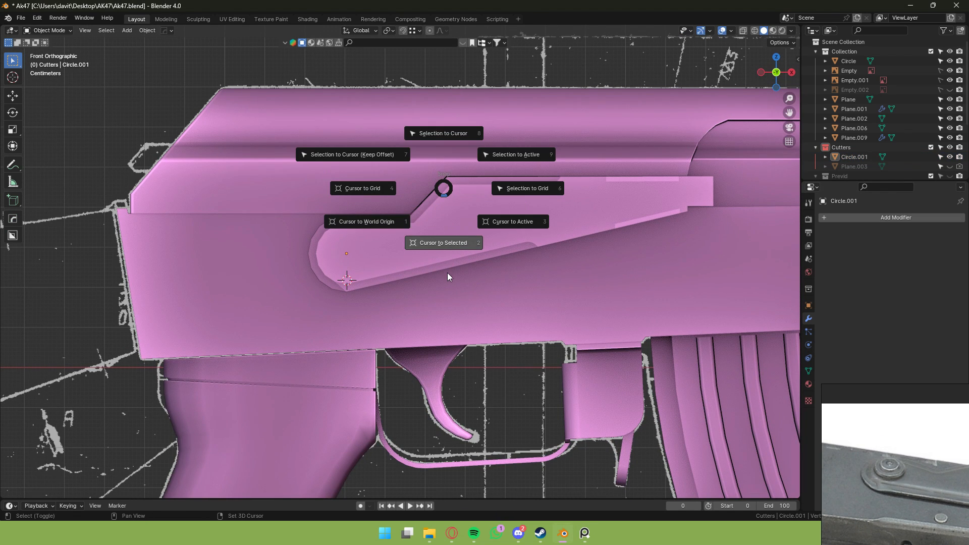
{"action": "left_click", "coordinate": [447, 274]}
{"action": "left_click", "coordinate": [446, 249]}
{"action": "key", "text": "shift+s"}
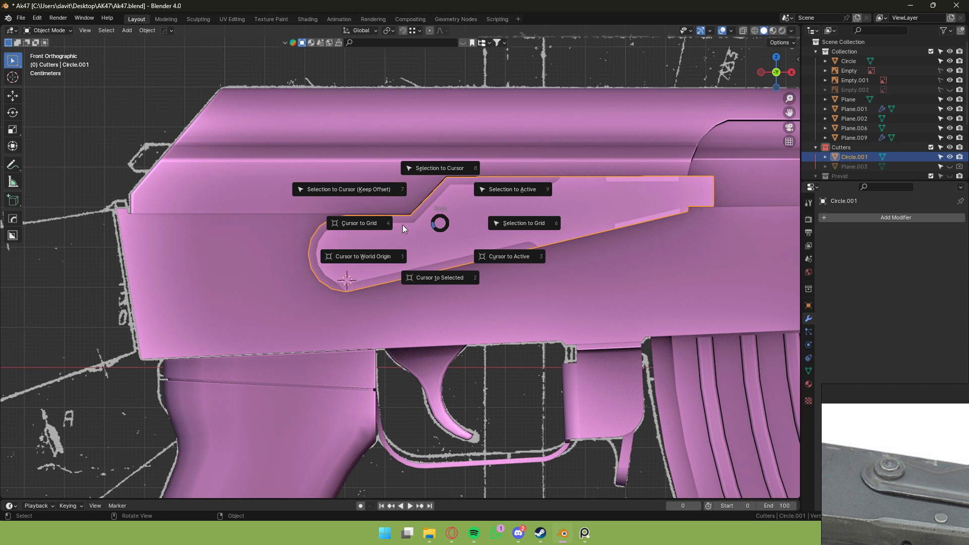
{"action": "left_click", "coordinate": [402, 225]}
Add a 16-vertex circle with a 1 m radius at the 3D cursor inside the lever's mesh.
{"action": "scroll", "coordinate": [332, 261], "scroll_direction": "up", "scroll_amount": 3}
{"action": "scroll", "coordinate": [331, 242], "scroll_direction": "down", "scroll_amount": 1}
{"action": "scroll", "coordinate": [330, 223], "scroll_direction": "down", "scroll_amount": 5}
{"action": "middle_click_drag", "start_coordinate": [330, 224], "coordinate": [529, 193]}
{"action": "scroll", "coordinate": [529, 193], "scroll_direction": "up", "scroll_amount": 6}
{"action": "key", "text": "Tab"}
{"action": "key", "text": "Tab"}
{"action": "key", "text": "Tab"}
{"action": "scroll", "coordinate": [617, 112], "scroll_direction": "down", "scroll_amount": 5}
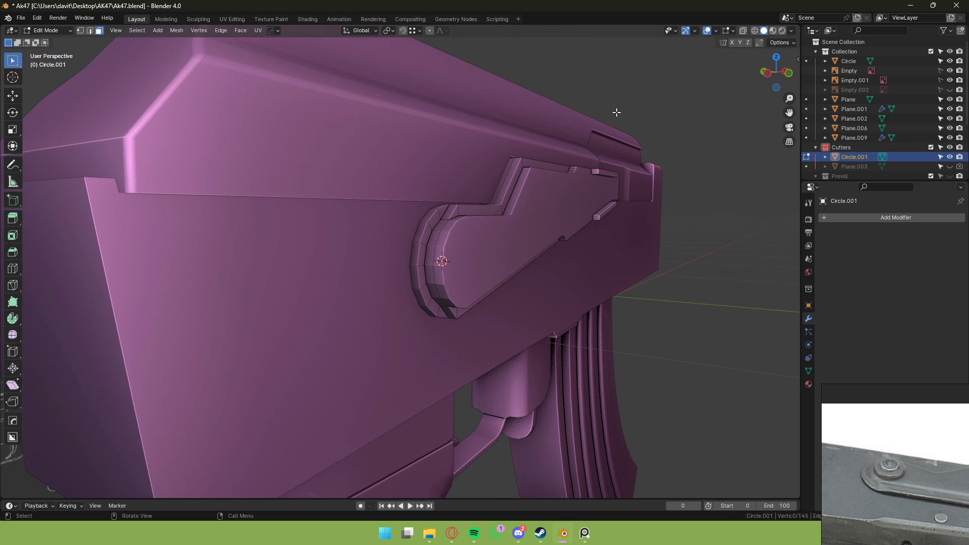
{"action": "key", "text": "shift+a"}
{"action": "left_click", "coordinate": [528, 151]}
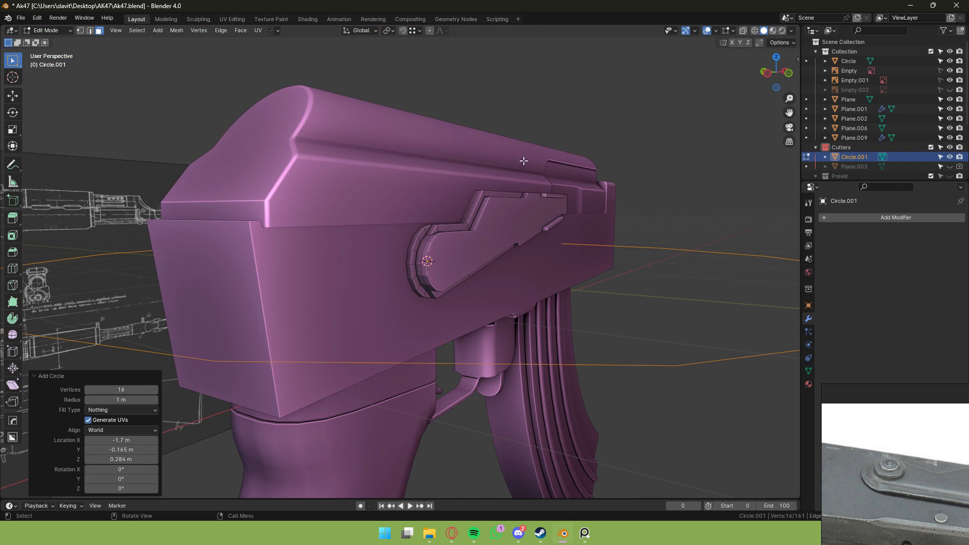
Rotate the circle 90° about X and scale it down by a factor of about 0.078.
{"action": "key", "text": "r"}
{"action": "key", "text": "x"}
{"action": "key", "text": "9"}
{"action": "key", "text": "0"}
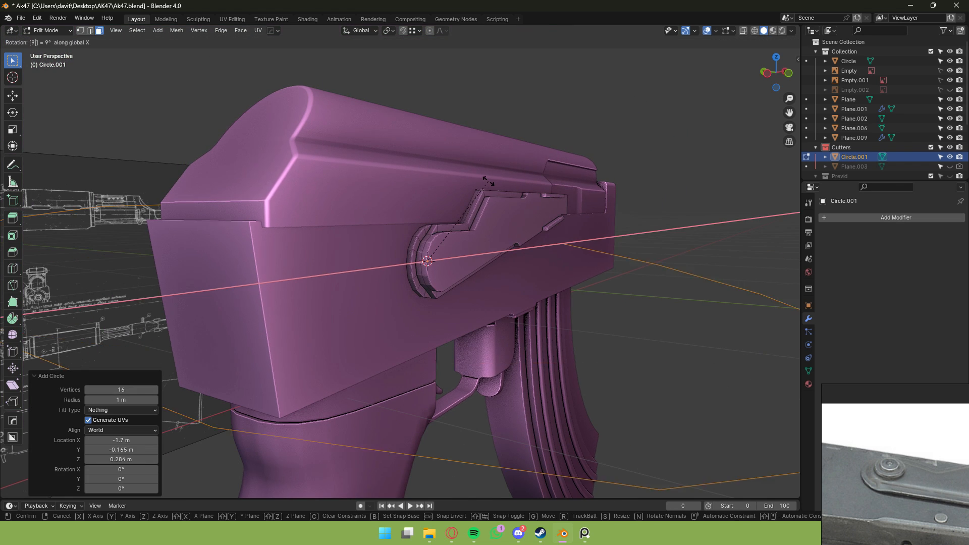
{"action": "key", "text": "Return"}
{"action": "scroll", "coordinate": [630, 147], "scroll_direction": "down", "scroll_amount": 4}
{"action": "key", "text": "s"}
{"action": "left_click", "coordinate": [419, 243]}
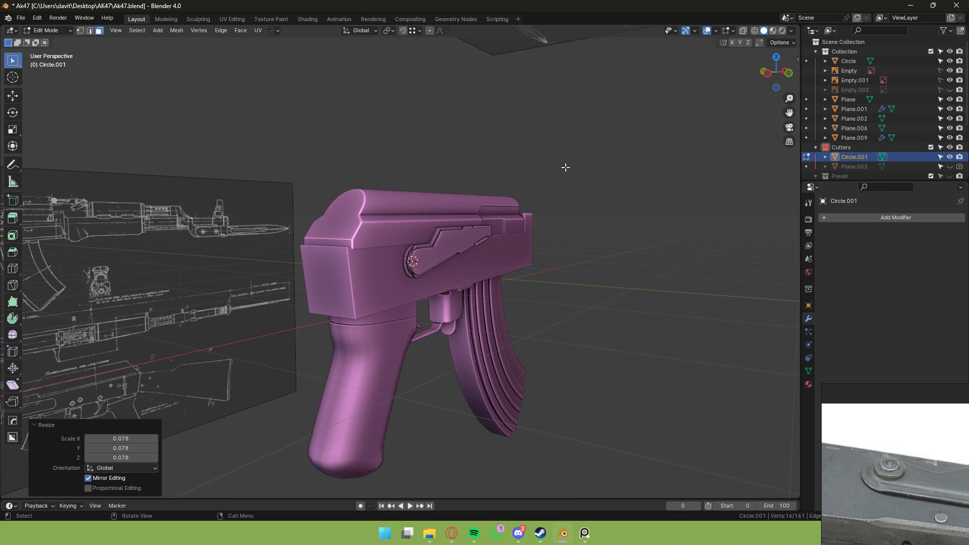
Scale the circle by about 0.747 to fit the pivot rings on the front-view blueprint.
{"action": "left_click", "coordinate": [788, 74]}
{"action": "left_click", "coordinate": [756, 30]}
{"action": "scroll", "coordinate": [595, 98], "scroll_direction": "up", "scroll_amount": 5}
{"action": "scroll", "coordinate": [595, 99], "scroll_direction": "up", "scroll_amount": 1}
{"action": "key", "text": "s"}
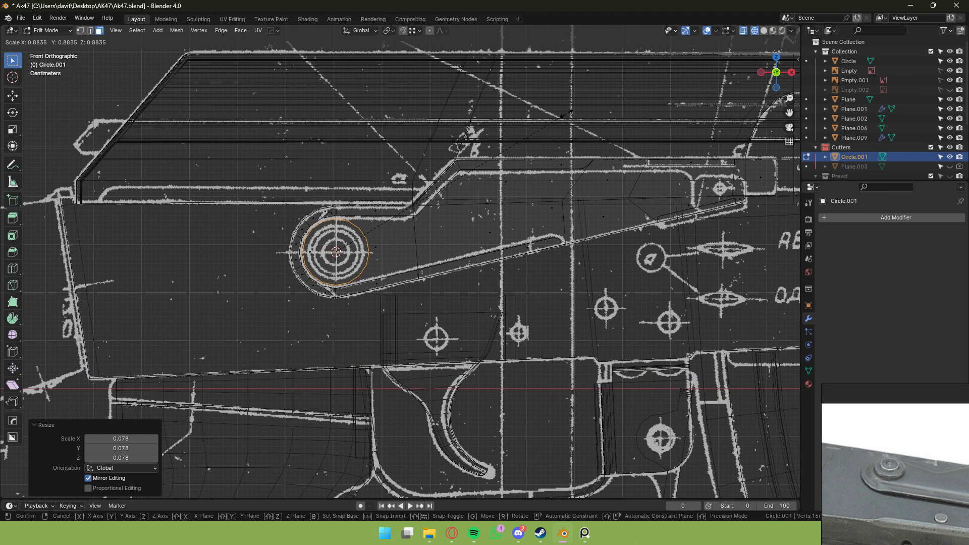
{"action": "left_click", "coordinate": [529, 131]}
{"action": "left_click", "coordinate": [764, 31]}
Move the circle outward along Y until it sits on the lever's front face.
{"action": "middle_click_drag", "start_coordinate": [603, 75], "coordinate": [678, 95]}
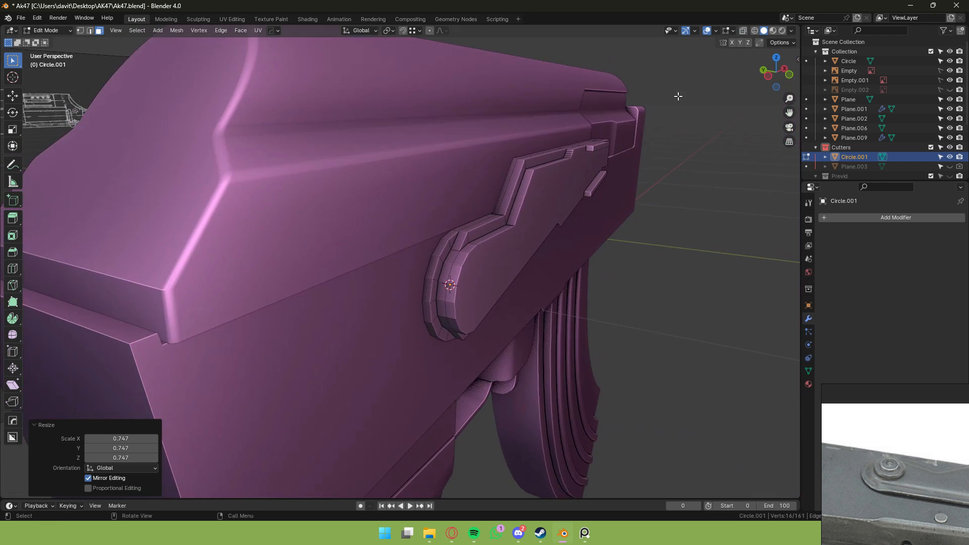
{"action": "scroll", "coordinate": [515, 227], "scroll_direction": "up", "scroll_amount": 2}
{"action": "key", "text": "g"}
{"action": "key", "text": "x"}
{"action": "right_click", "coordinate": [526, 253]}
{"action": "key", "text": "g"}
{"action": "key", "text": "y"}
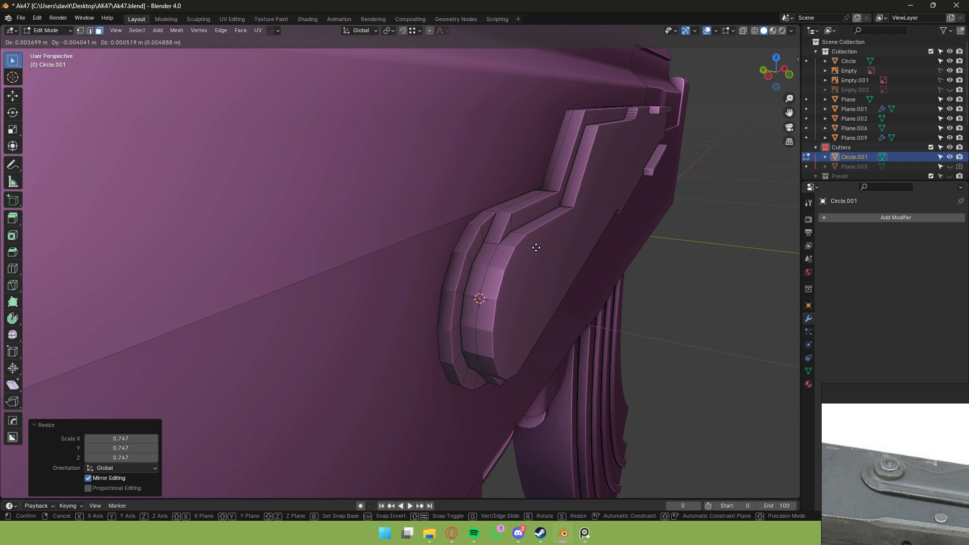
{"action": "left_click", "coordinate": [521, 264]}
{"action": "key", "text": "1"}
{"action": "middle_click_drag", "start_coordinate": [585, 251], "coordinate": [598, 223]}
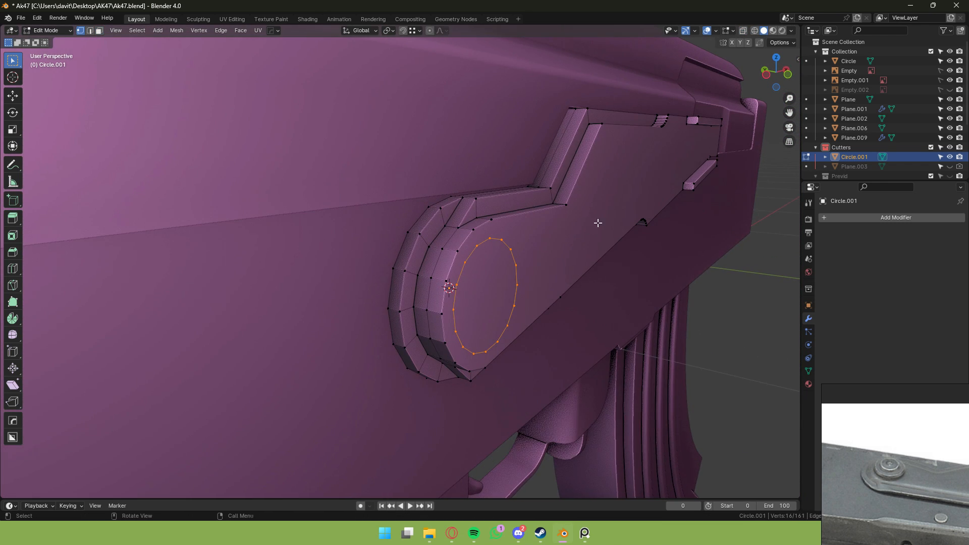
Fill the circle, extrude it outward about 0.015 m and shrink its end face slightly to form a tapered pivot disc.
{"action": "key", "text": "f"}
{"action": "key", "text": "e"}
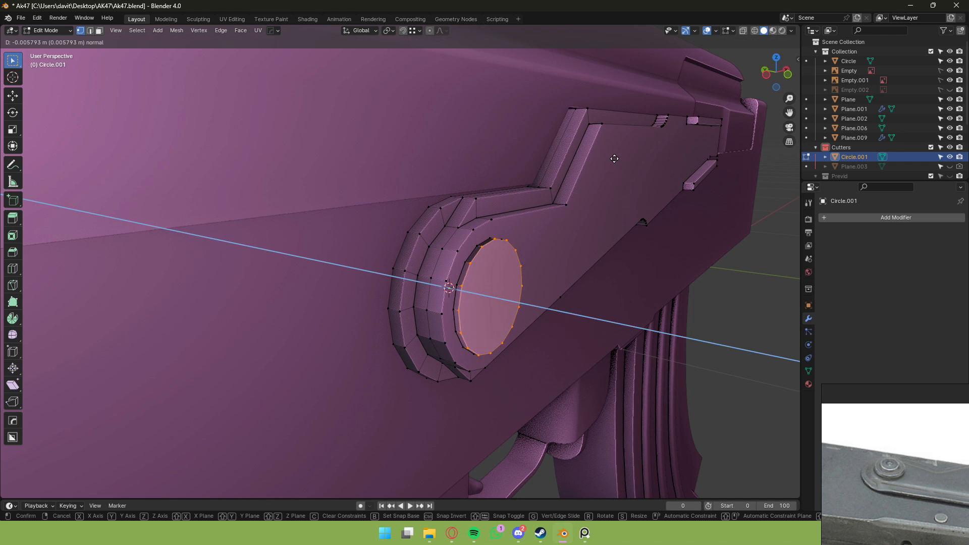
{"action": "left_click", "coordinate": [616, 161]}
{"action": "key", "text": "s"}
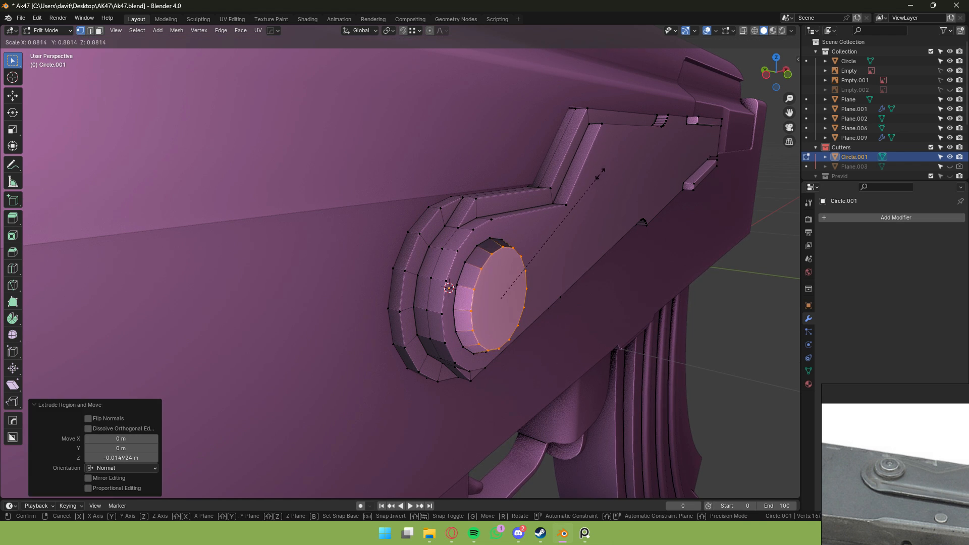
{"action": "left_click", "coordinate": [602, 174]}
Inset the pivot disc's front face by about 0.0136 m and extrude the inner face outward.
{"action": "key", "text": "i"}
{"action": "left_click", "coordinate": [626, 158]}
{"action": "key", "text": "e"}
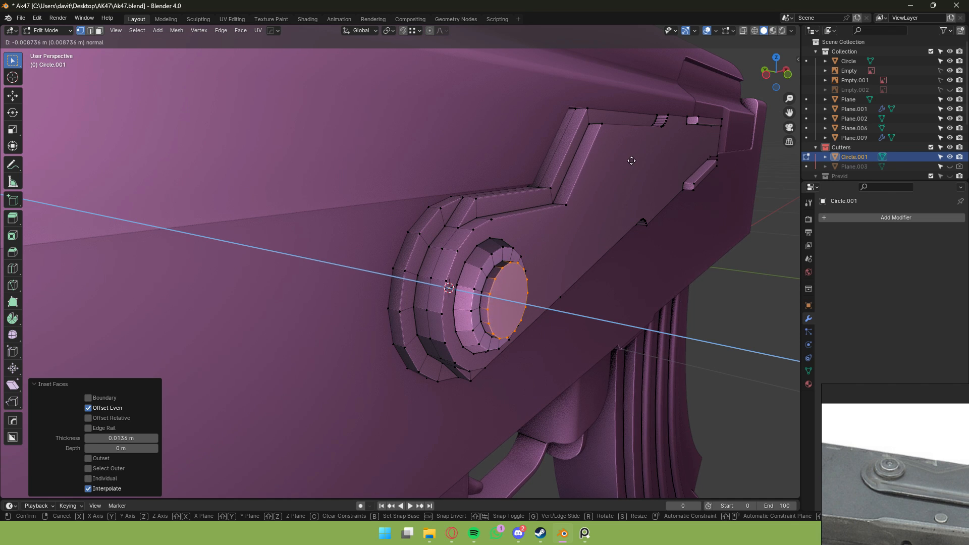
{"action": "left_click", "coordinate": [628, 160]}
Recalculate the normals of the whole mesh and bevel the outer edge rings of the pivot's two tiers.
{"action": "key", "text": "a"}
{"action": "key", "text": "shift+n"}
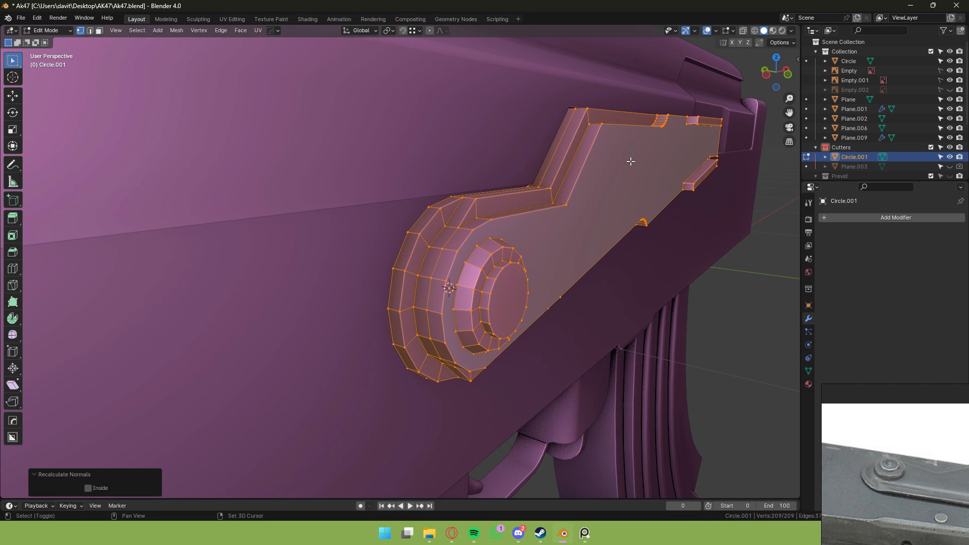
{"action": "scroll", "coordinate": [630, 162], "scroll_direction": "up", "scroll_amount": 1}
{"action": "key", "text": "2"}
{"action": "left_click", "coordinate": [535, 279], "text": "alt"}
{"action": "key", "text": "ctrl+b"}
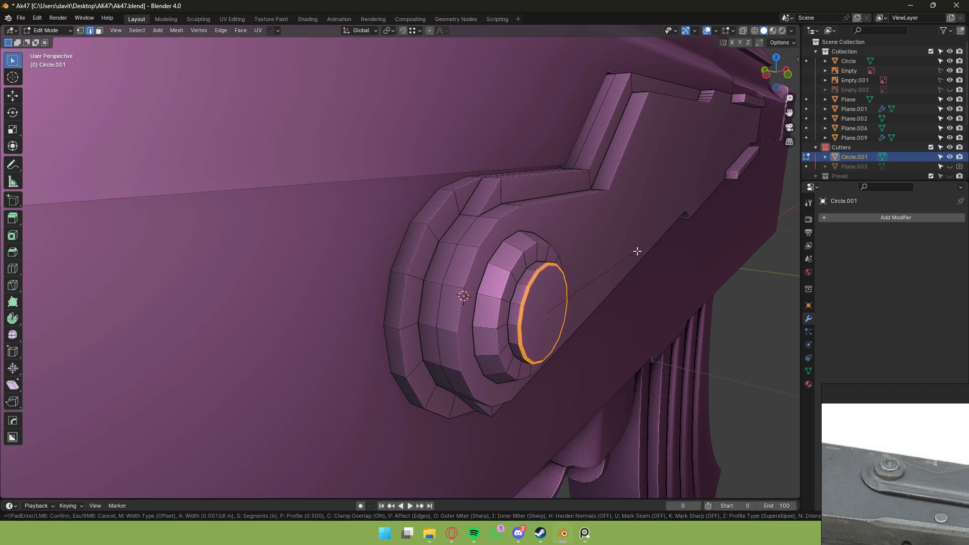
{"action": "scroll", "coordinate": [638, 249], "scroll_direction": "up", "scroll_amount": 3}
{"action": "right_click", "coordinate": [590, 262]}
{"action": "left_click", "coordinate": [519, 260], "text": "alt+shift"}
{"action": "key", "text": "ctrl+b"}
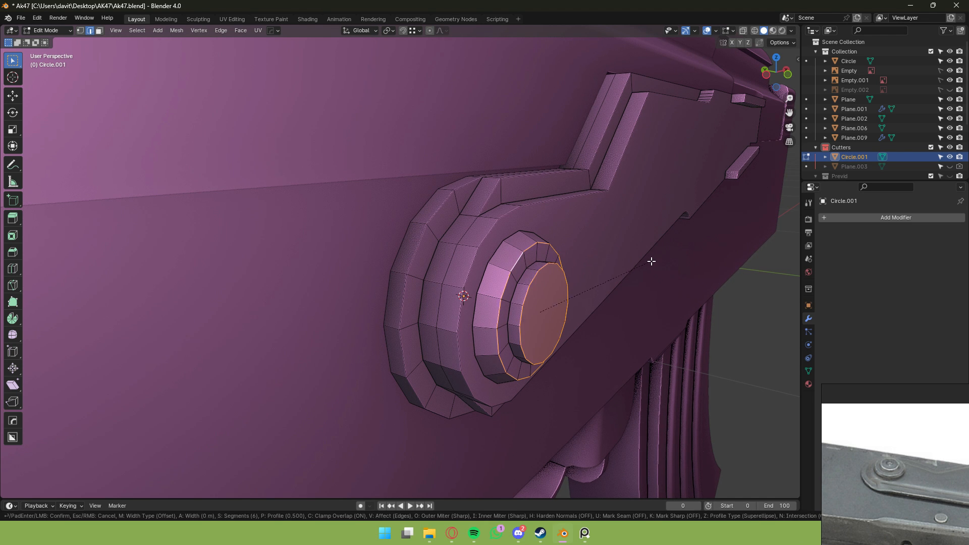
{"action": "scroll", "coordinate": [706, 251], "scroll_direction": "up", "scroll_amount": 1}
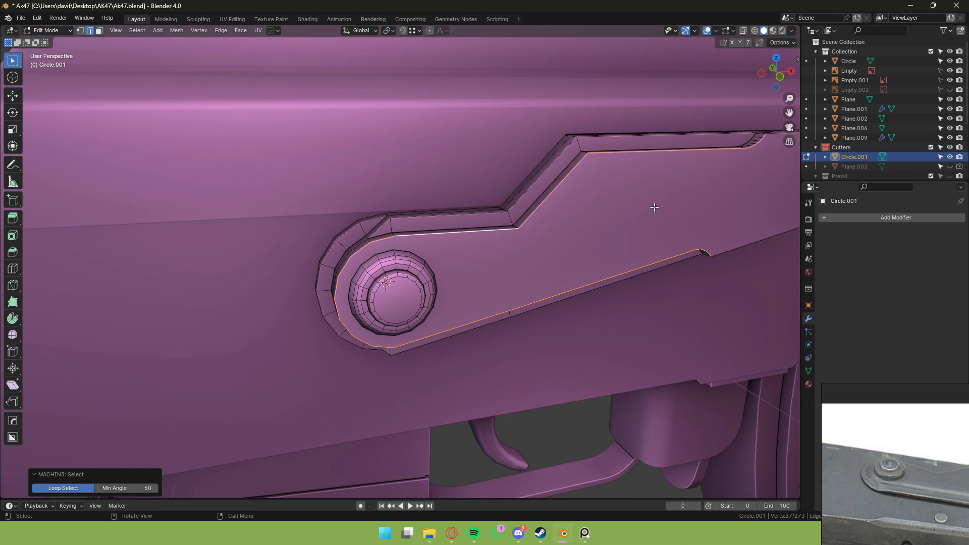
Bevel the lever's raised inner contour about 0.0129 m wide with 5 segments and merge the mesh's vertices by distance.
{"action": "key", "text": "ctrl+b"}
{"action": "scroll", "coordinate": [685, 206], "scroll_direction": "up", "scroll_amount": 3}
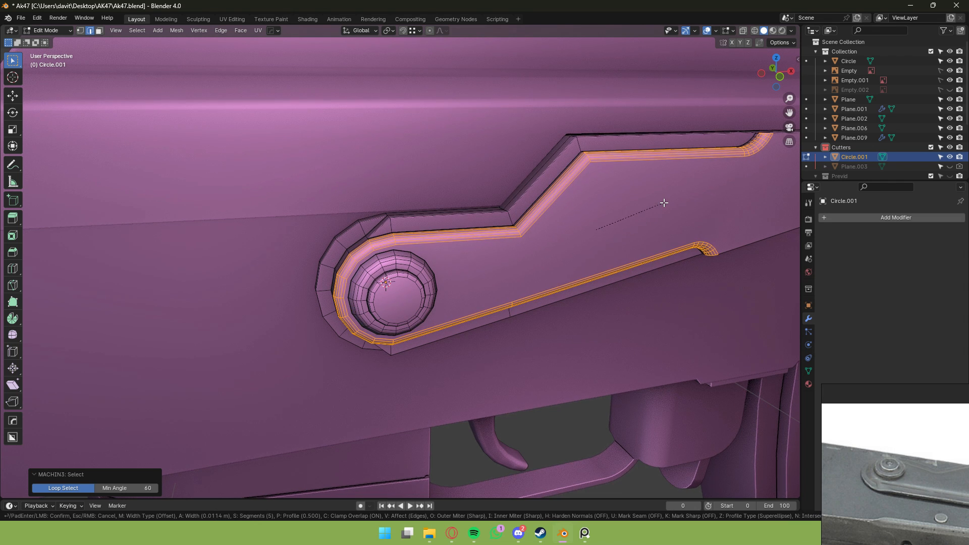
{"action": "left_click", "coordinate": [671, 202]}
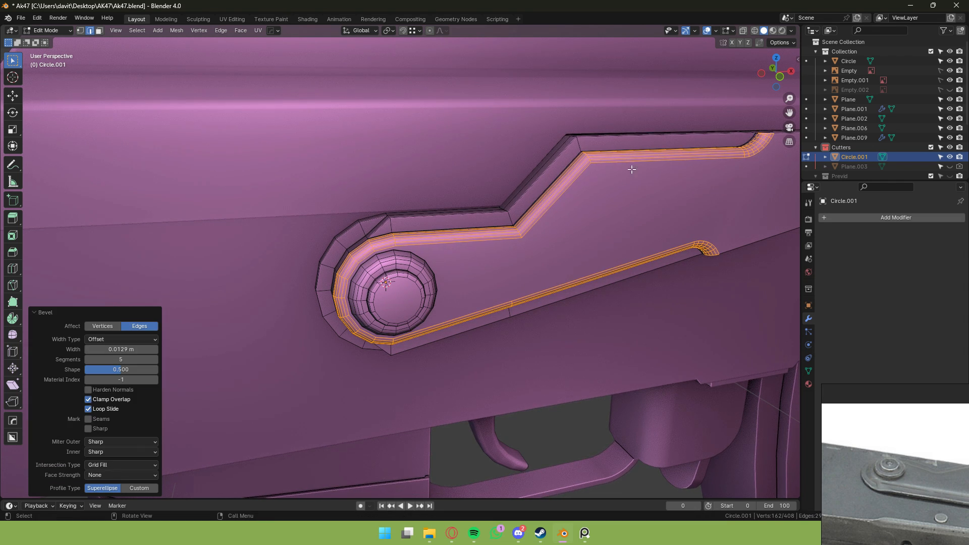
{"action": "middle_click_drag", "start_coordinate": [619, 170], "coordinate": [631, 171]}
{"action": "scroll", "coordinate": [631, 171], "scroll_direction": "down", "scroll_amount": 1}
{"action": "key", "text": "a"}
{"action": "key", "text": "m"}
{"action": "left_click", "coordinate": [629, 170]}
Select the edge loops around the pivot's tiers, the beveled contour and the lever's outer rim.
{"action": "scroll", "coordinate": [444, 278], "scroll_direction": "up", "scroll_amount": 5}
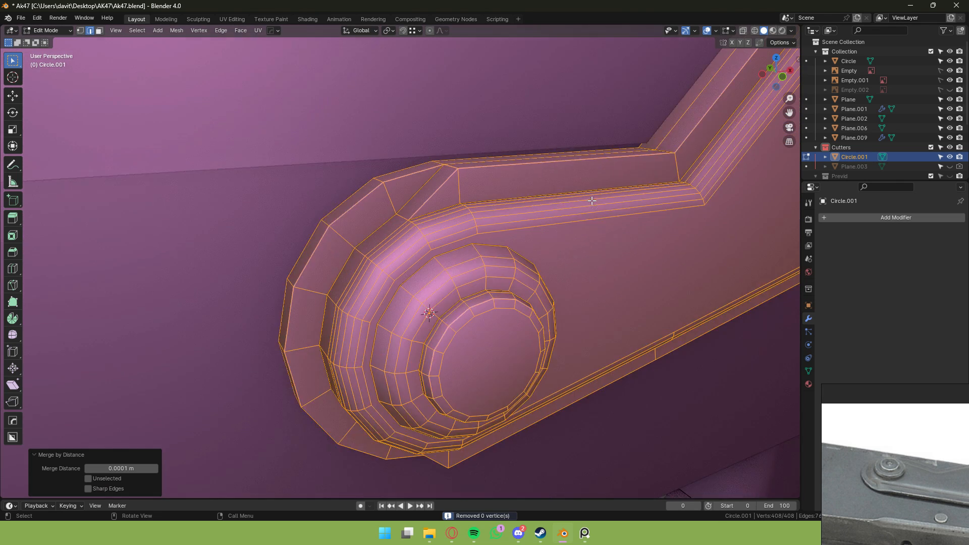
{"action": "double_click", "coordinate": [444, 277]}
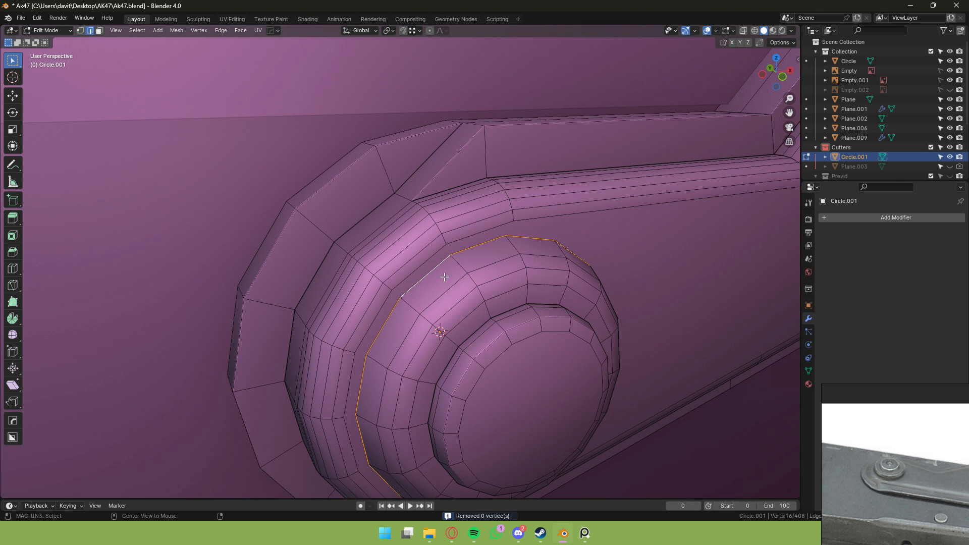
{"action": "double_click", "coordinate": [485, 321], "text": "shift"}
{"action": "left_click", "coordinate": [489, 216], "text": "alt+shift"}
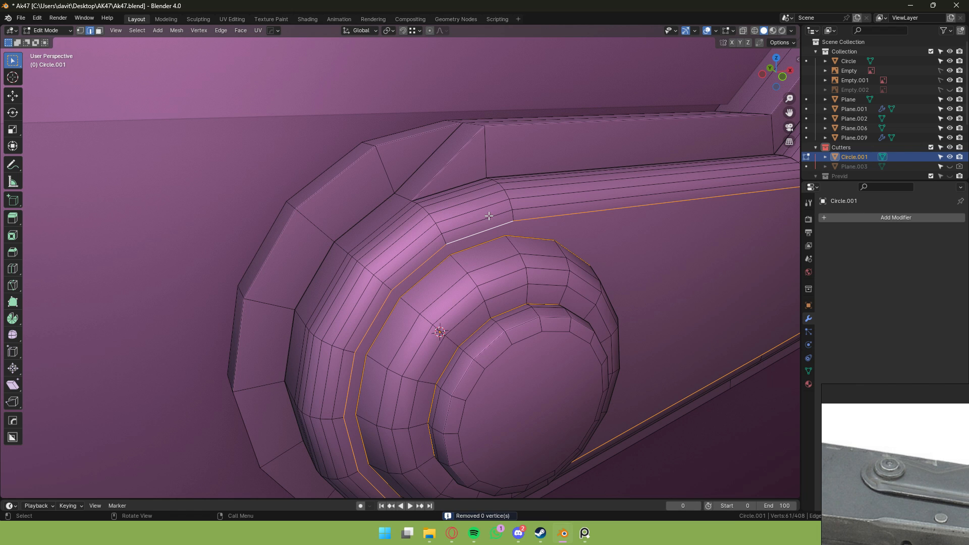
{"action": "left_click", "coordinate": [468, 183], "text": "alt+shift"}
{"action": "left_click", "coordinate": [408, 203], "text": "alt+shift"}
{"action": "left_click", "coordinate": [447, 169], "text": "alt+shift"}
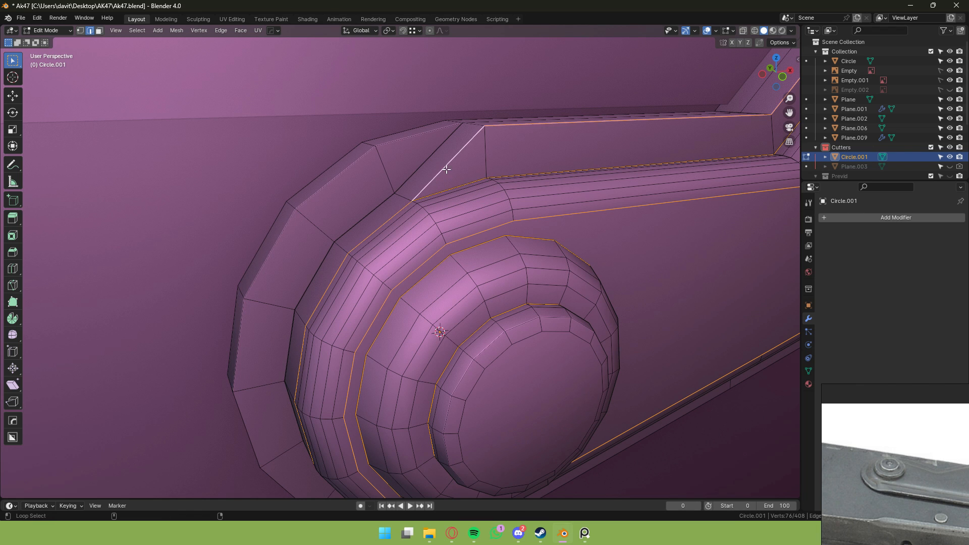
{"action": "left_click", "coordinate": [474, 125], "text": "alt+shift"}
{"action": "middle_click_drag", "start_coordinate": [474, 125], "coordinate": [481, 188], "text": "shift"}
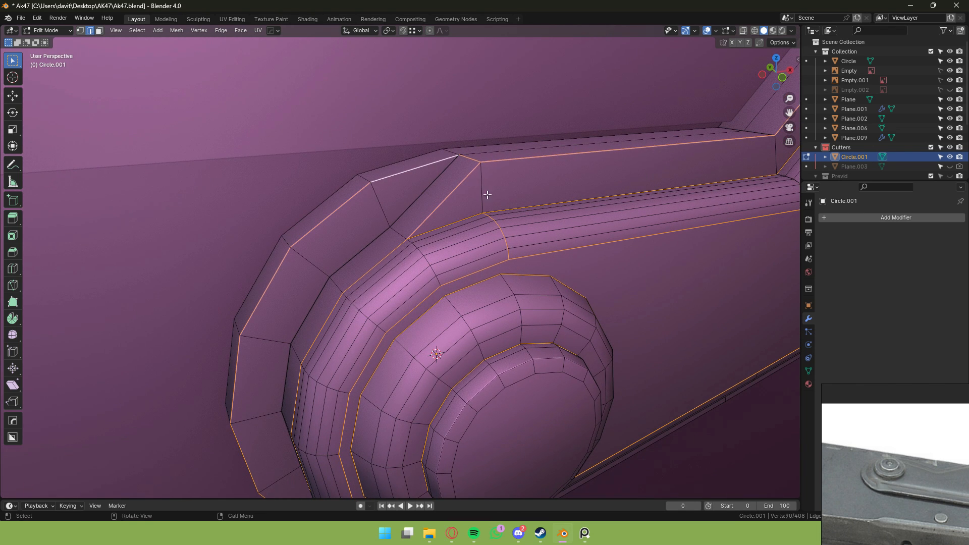
Add the remaining outline edges around the lever's rounded end and along its lower rim to the edge selection.
{"action": "middle_click_drag", "start_coordinate": [493, 218], "coordinate": [462, 186]}
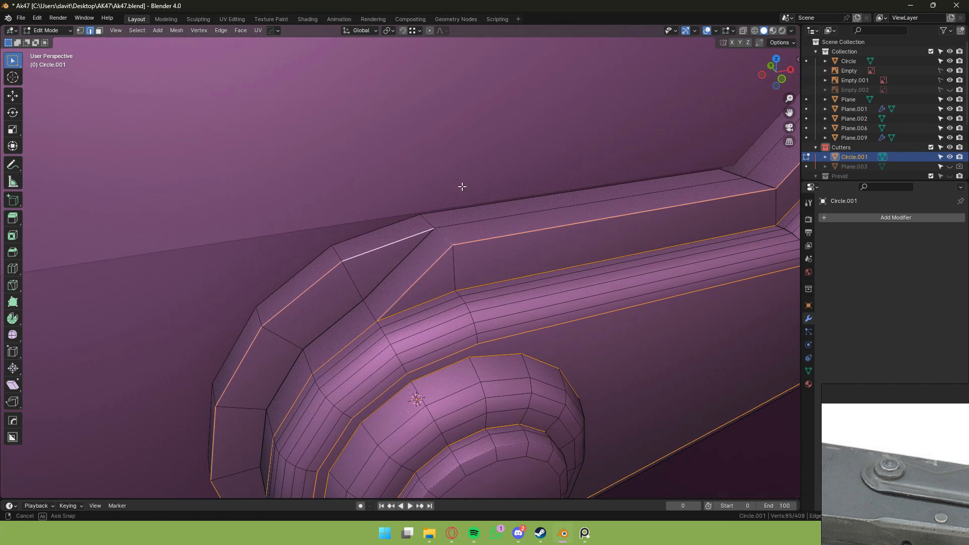
{"action": "middle_click_drag", "start_coordinate": [449, 236], "coordinate": [458, 178]}
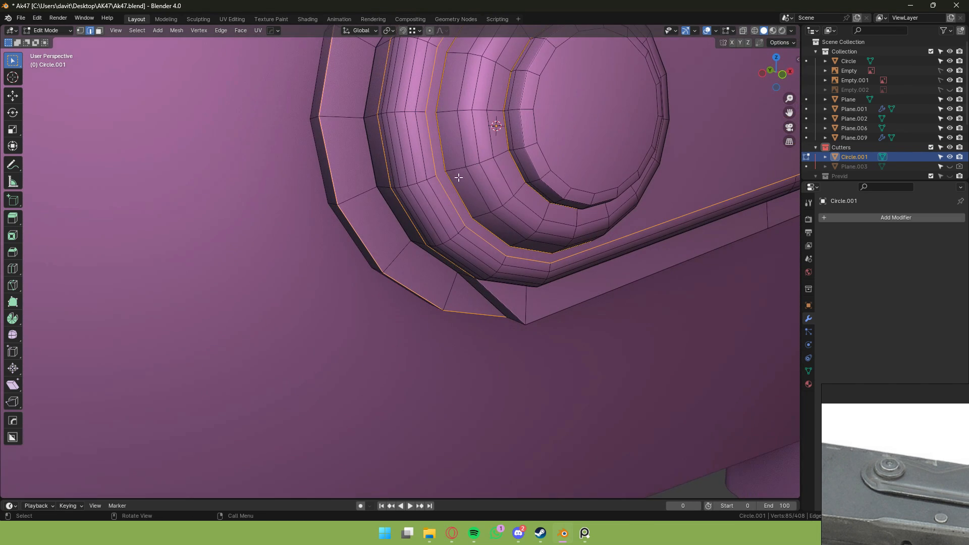
{"action": "left_click", "coordinate": [393, 210], "text": "alt+shift"}
{"action": "middle_click_drag", "start_coordinate": [393, 210], "coordinate": [384, 195]}
{"action": "left_click", "coordinate": [485, 249], "text": "shift"}
{"action": "middle_click_drag", "start_coordinate": [485, 249], "coordinate": [492, 184]}
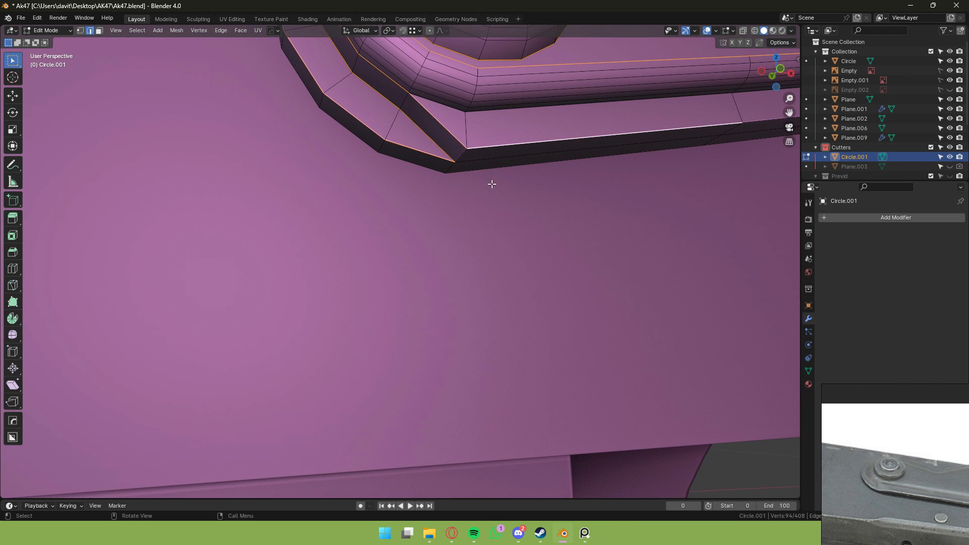
Isolate the lever in local view and mark the selected outline edges as sharp.
{"action": "key", "text": "KP_Divide"}
{"action": "right_click", "coordinate": [392, 401]}
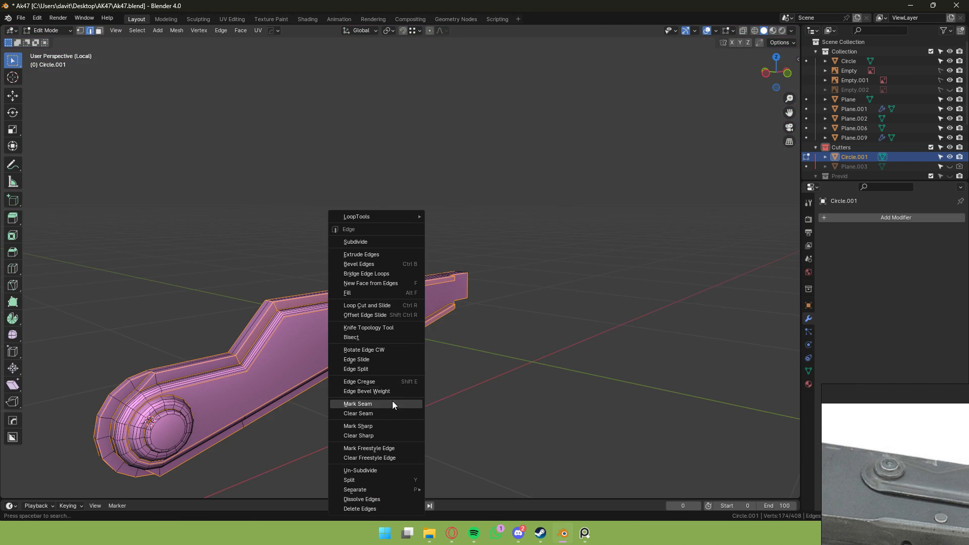
{"action": "left_click", "coordinate": [394, 404]}
{"action": "scroll", "coordinate": [446, 246], "scroll_direction": "up", "scroll_amount": 5}
{"action": "middle_click_drag", "start_coordinate": [442, 245], "coordinate": [412, 231]}
{"action": "right_click", "coordinate": [412, 231]}
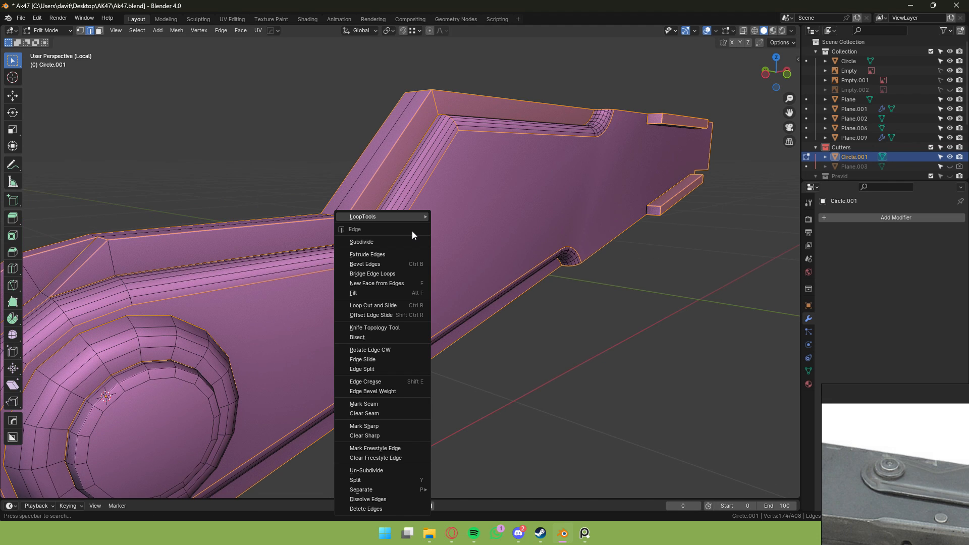
{"action": "left_click", "coordinate": [378, 427]}
Check the lever's shading and sharp edges in both object mode and edit mode.
{"action": "key", "text": "Tab"}
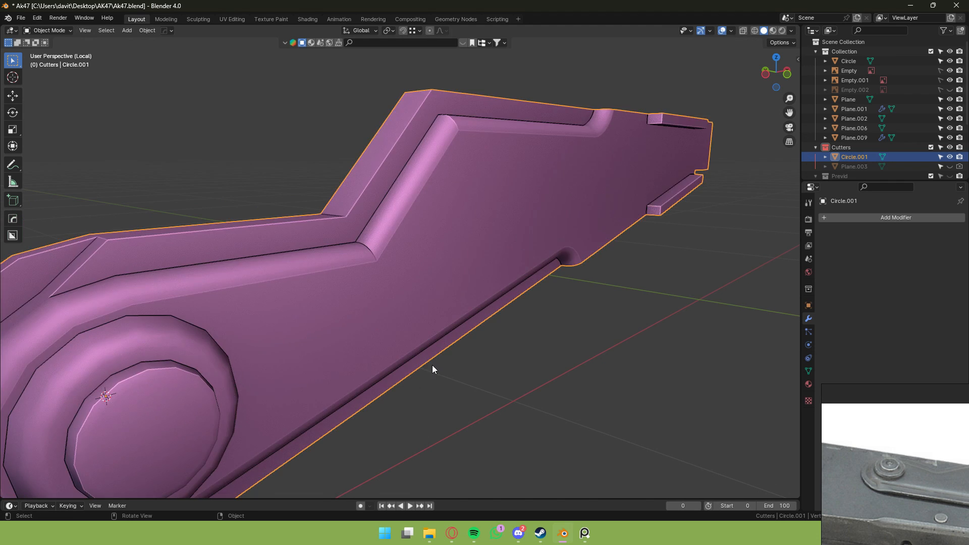
{"action": "scroll", "coordinate": [425, 368], "scroll_direction": "down", "scroll_amount": 5}
{"action": "key", "text": "Tab"}
{"action": "scroll", "coordinate": [422, 353], "scroll_direction": "up", "scroll_amount": 5}
{"action": "middle_click_drag", "start_coordinate": [411, 329], "coordinate": [420, 331]}
{"action": "scroll", "coordinate": [431, 334], "scroll_direction": "down", "scroll_amount": 4}
{"action": "key", "text": "Tab"}
{"action": "key", "text": "Tab"}
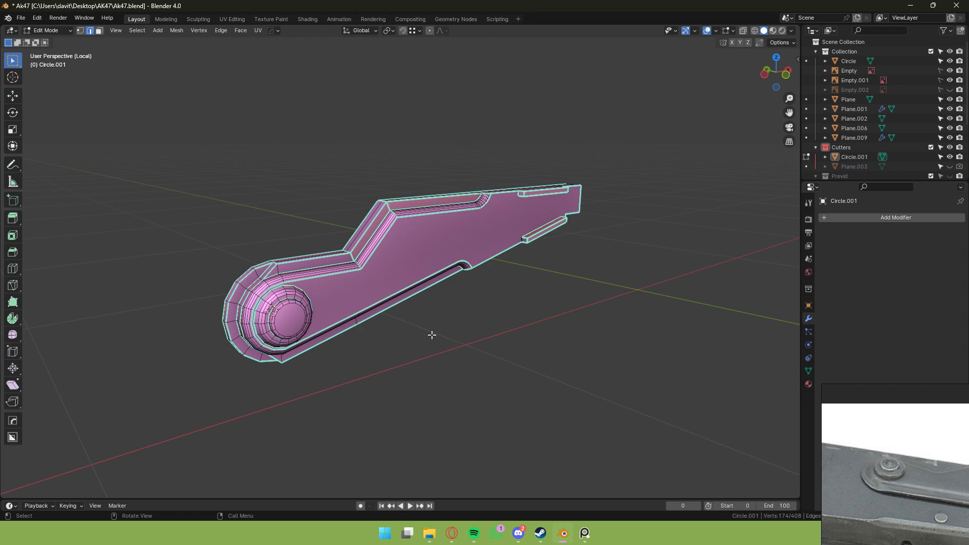
{"action": "scroll", "coordinate": [429, 340], "scroll_direction": "up", "scroll_amount": 5}
{"action": "left_click", "coordinate": [382, 330], "text": "alt"}
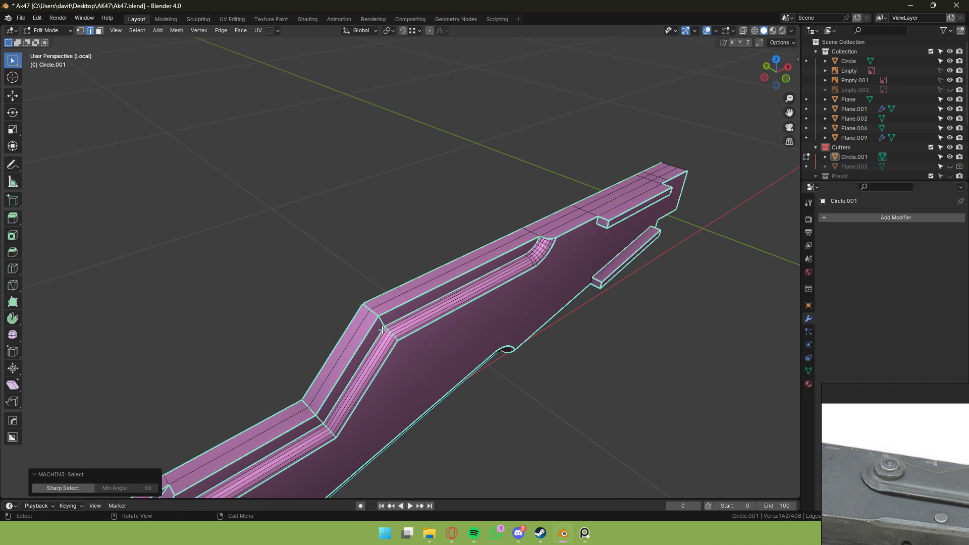
{"action": "key", "text": "ctrl+z"}
{"action": "left_click", "coordinate": [367, 335], "text": "alt"}
{"action": "key", "text": "ctrl+z"}
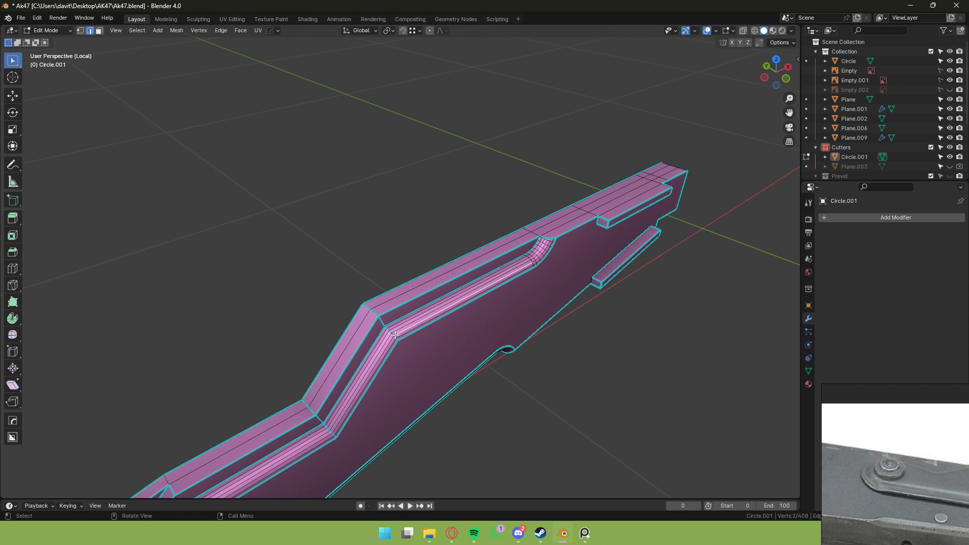
Bevel the cross edge loops at the lever's two upper bends with 5 segments.
{"action": "key", "text": "1"}
{"action": "key", "text": "2"}
{"action": "left_click", "coordinate": [373, 312], "text": "alt"}
{"action": "scroll", "coordinate": [433, 286], "scroll_direction": "down", "scroll_amount": 3}
{"action": "key", "text": "ctrl+b"}
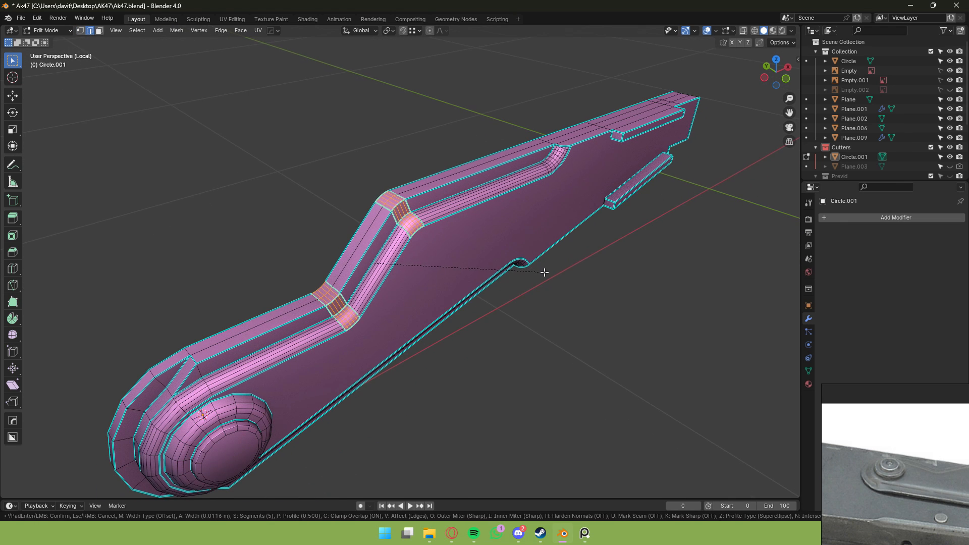
{"action": "left_click", "coordinate": [569, 267]}
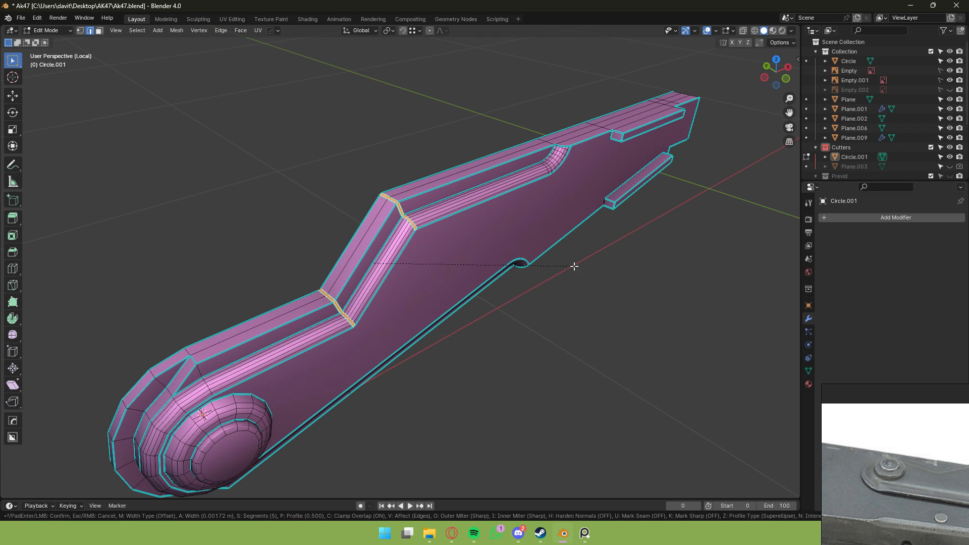
Clear the sharp marks from the edge loops bordering both beveled bends.
{"action": "key", "text": "Tab"}
{"action": "key", "text": "Tab"}
{"action": "scroll", "coordinate": [454, 249], "scroll_direction": "up", "scroll_amount": 5}
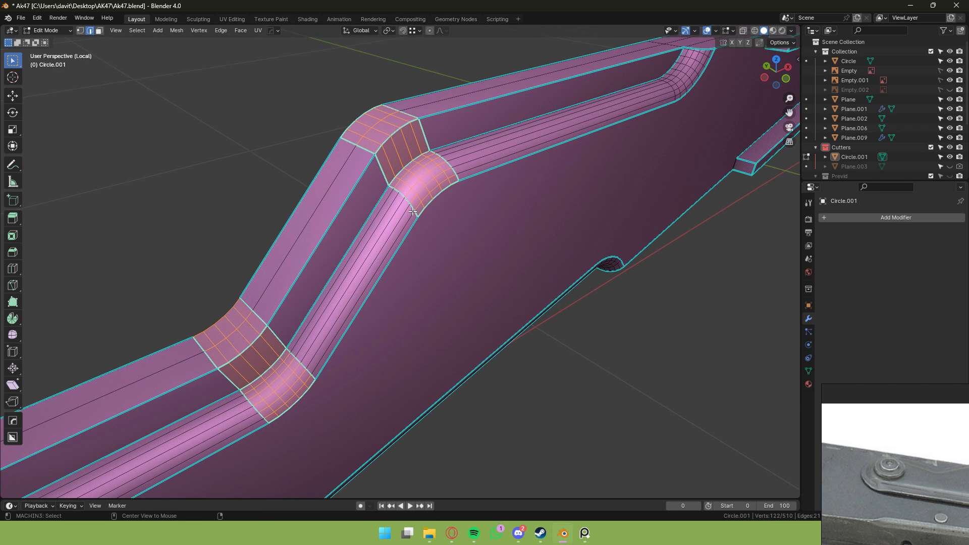
{"action": "left_click", "coordinate": [413, 208], "text": "alt"}
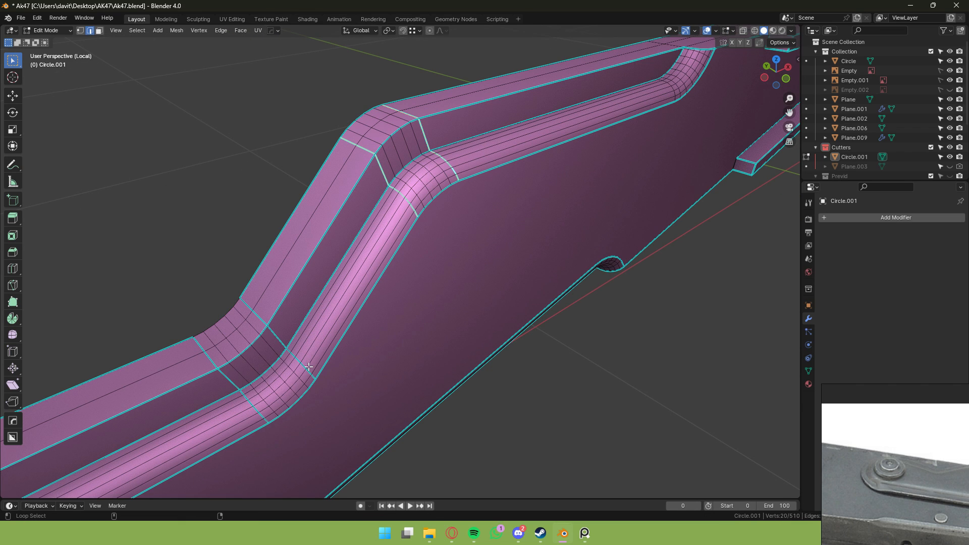
{"action": "right_click", "coordinate": [254, 410]}
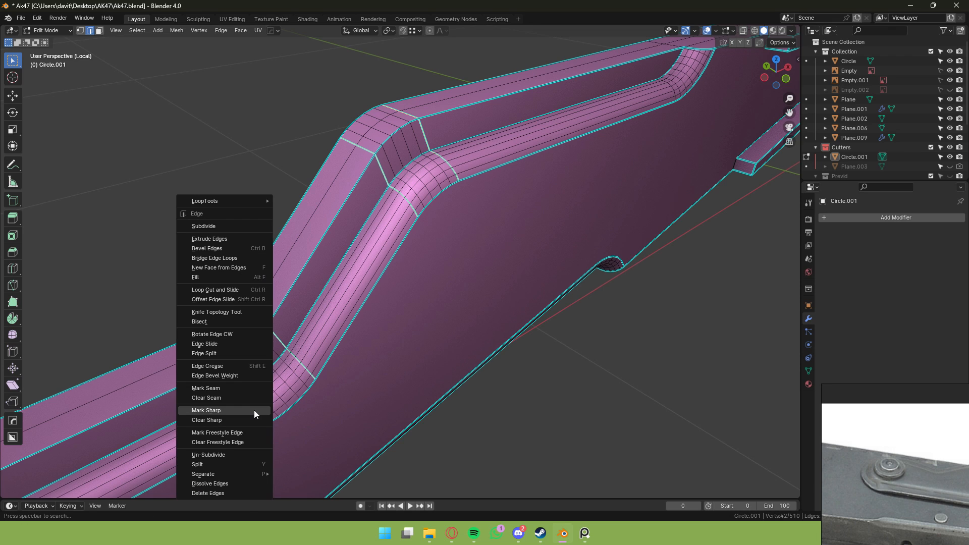
{"action": "left_click", "coordinate": [253, 410]}
Mark the outer curved edge of the bend nearer the round end as sharp.
{"action": "left_click", "coordinate": [239, 305], "text": "alt"}
{"action": "right_click", "coordinate": [238, 305]}
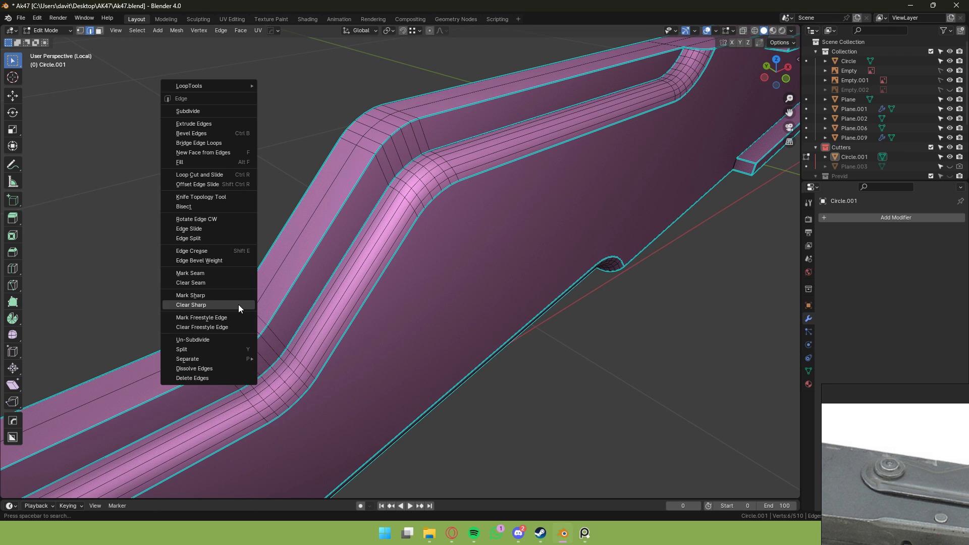
{"action": "left_click", "coordinate": [243, 296]}
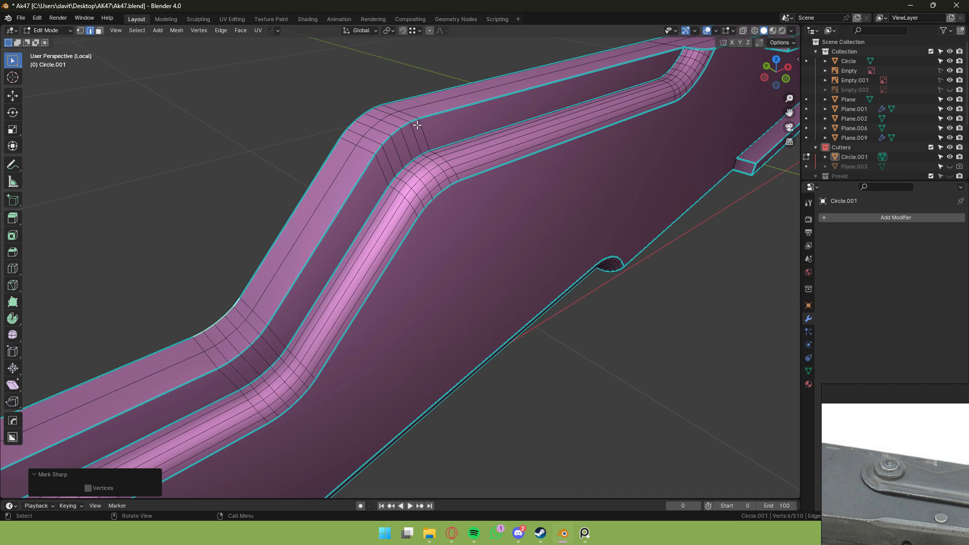
Examine the shading of the beveled bends and the round boss, comparing object mode with edit mode.
{"action": "key", "text": "Tab"}
{"action": "scroll", "coordinate": [421, 101], "scroll_direction": "down", "scroll_amount": 11}
{"action": "scroll", "coordinate": [422, 111], "scroll_direction": "up", "scroll_amount": 5}
{"action": "middle_click_drag", "start_coordinate": [437, 137], "coordinate": [421, 129]}
{"action": "middle_click_drag", "start_coordinate": [389, 210], "coordinate": [554, 166], "text": "shift"}
{"action": "left_click", "coordinate": [446, 202]}
{"action": "key", "text": "Tab"}
{"action": "scroll", "coordinate": [512, 213], "scroll_direction": "up", "scroll_amount": 6}
{"action": "key", "text": "Tab"}
{"action": "key", "text": "Tab"}
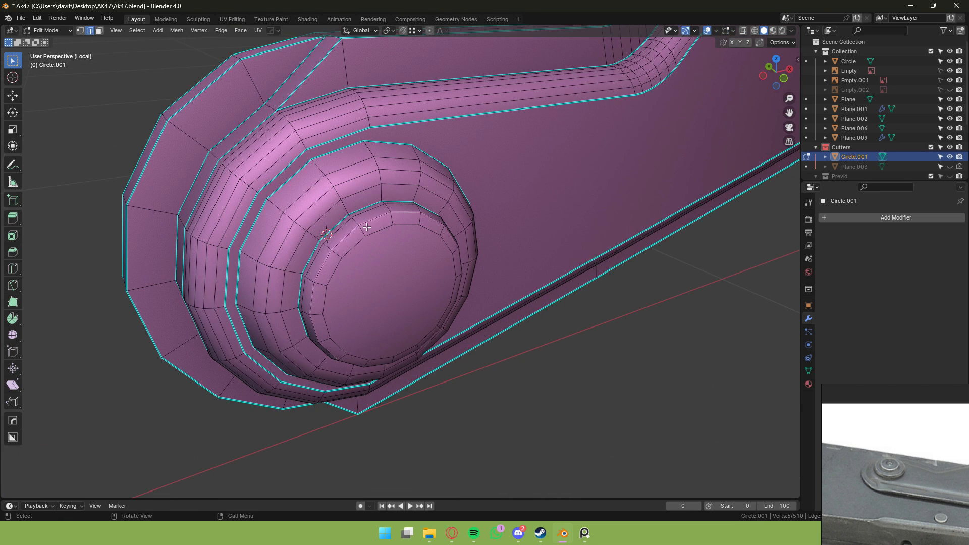
{"action": "key", "text": "Tab"}
{"action": "key", "text": "Tab"}
{"action": "key", "text": "Tab"}
Apply Shade Auto Smooth to the lever with an angle of 60.6°.
{"action": "right_click", "coordinate": [419, 221]}
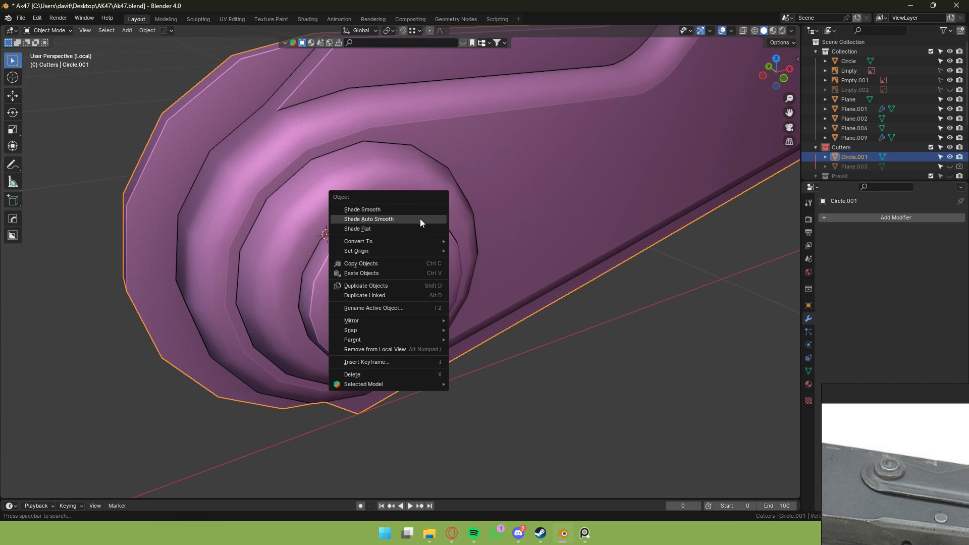
{"action": "left_click", "coordinate": [420, 219]}
{"action": "left_click_drag", "start_coordinate": [140, 486], "coordinate": [157, 486]}
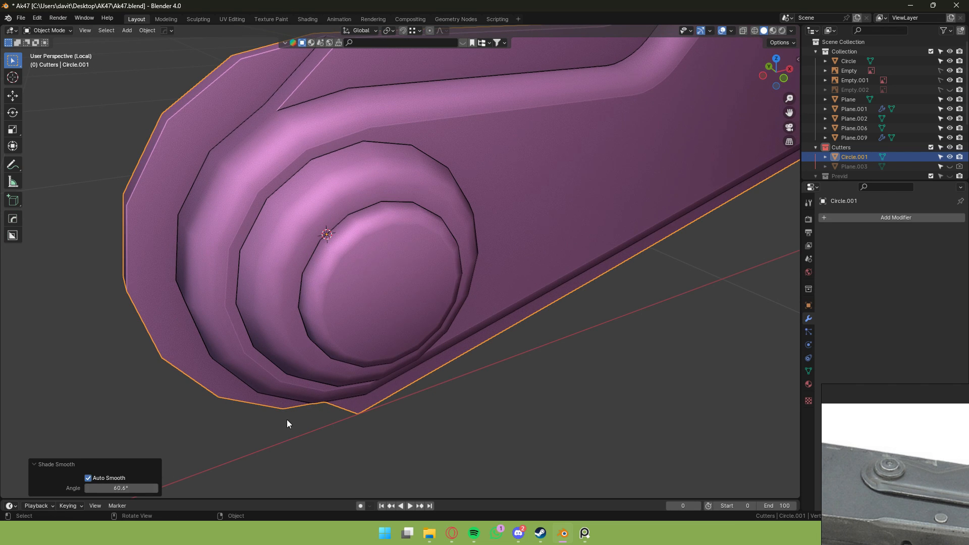
{"action": "scroll", "coordinate": [419, 399], "scroll_direction": "down", "scroll_amount": 8}
{"action": "scroll", "coordinate": [426, 402], "scroll_direction": "up", "scroll_amount": 3}
{"action": "key", "text": "Tab"}
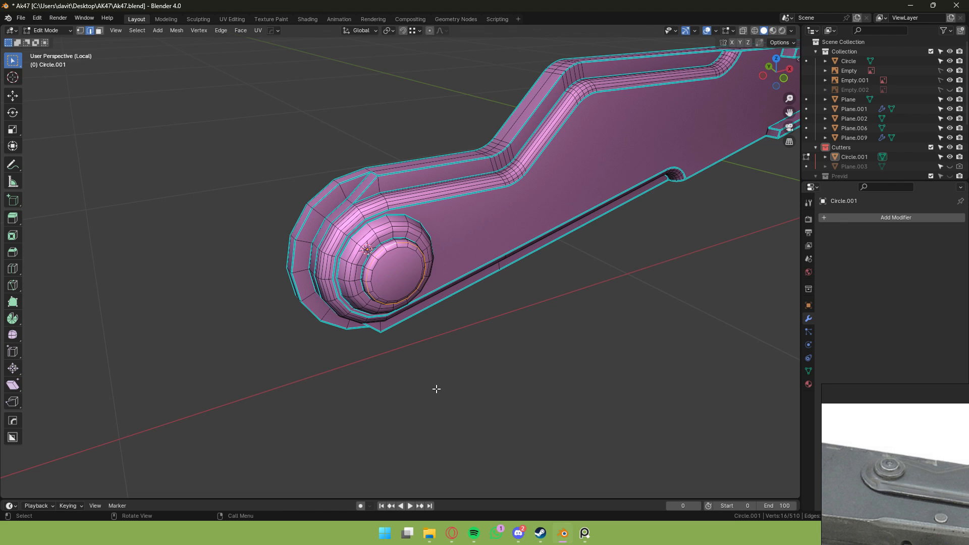
{"action": "key", "text": "Tab"}
Leave local view and select the bolt carrier in front wireframe view to compare it with the blueprint.
{"action": "key", "text": "slash"}
{"action": "middle_click_drag", "start_coordinate": [301, 195], "coordinate": [358, 219]}
{"action": "scroll", "coordinate": [404, 232], "scroll_direction": "down", "scroll_amount": 1}
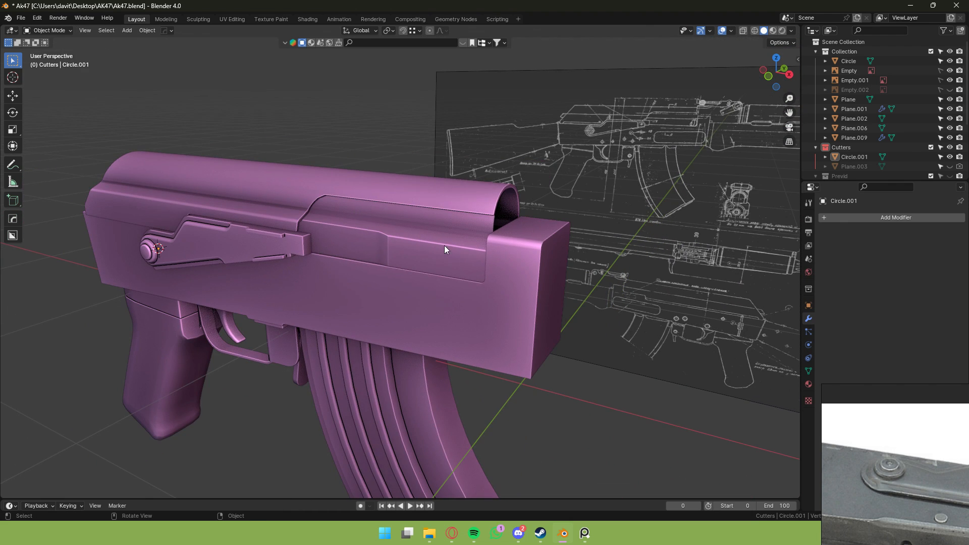
{"action": "left_click", "coordinate": [768, 76]}
{"action": "left_click", "coordinate": [755, 30]}
{"action": "scroll", "coordinate": [641, 101], "scroll_direction": "up", "scroll_amount": 5}
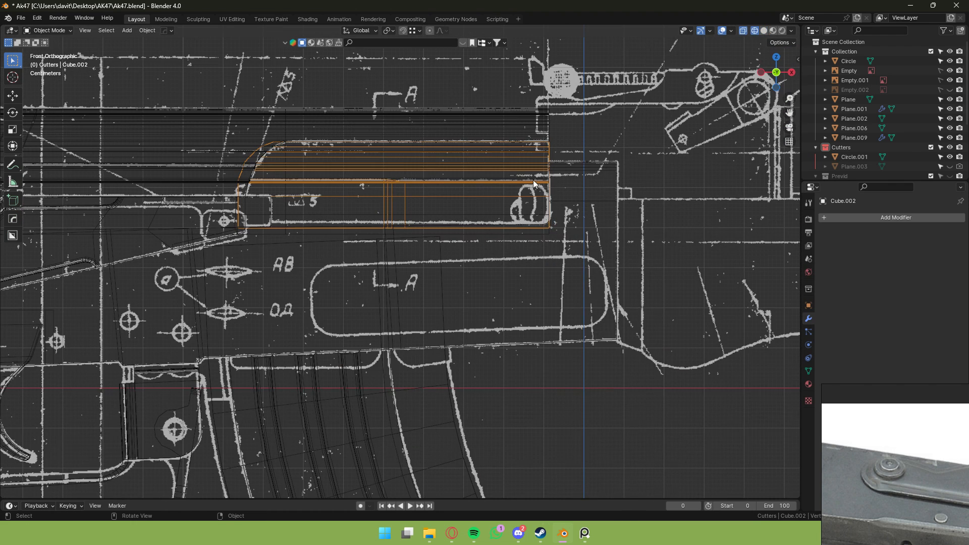
{"action": "left_click", "coordinate": [507, 180]}
{"action": "left_click", "coordinate": [519, 196]}
{"action": "scroll", "coordinate": [521, 206], "scroll_direction": "down", "scroll_amount": 4}
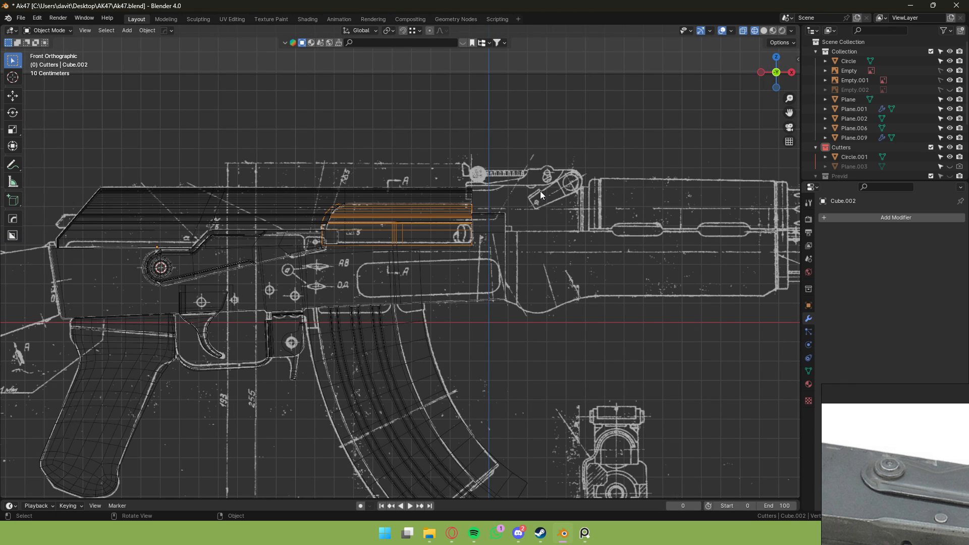
Return to solid shading and place the 3D cursor on the side face of the bolt carrier.
{"action": "middle_click_drag", "start_coordinate": [540, 191], "coordinate": [580, 134]}
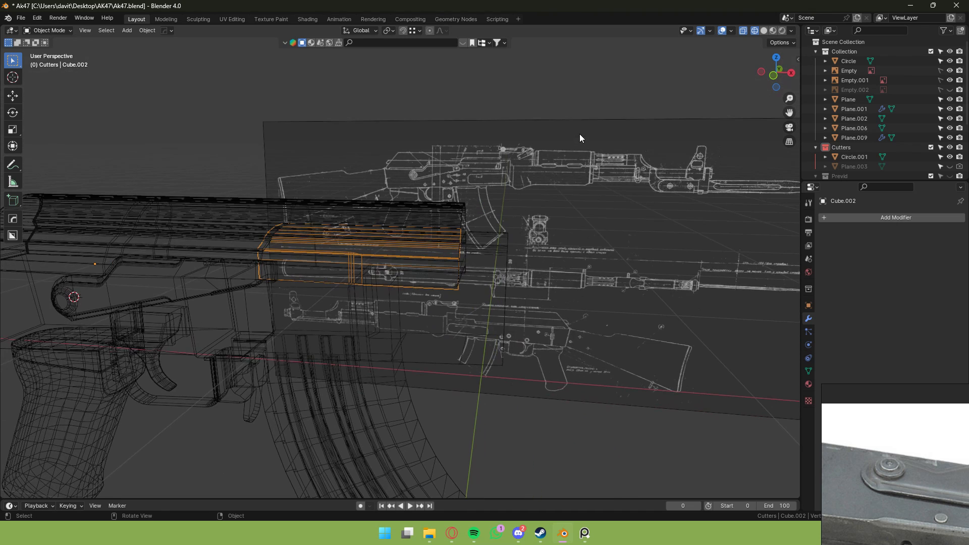
{"action": "left_click", "coordinate": [764, 30]}
{"action": "middle_click_drag", "start_coordinate": [479, 195], "coordinate": [451, 201]}
{"action": "key", "text": "Tab"}
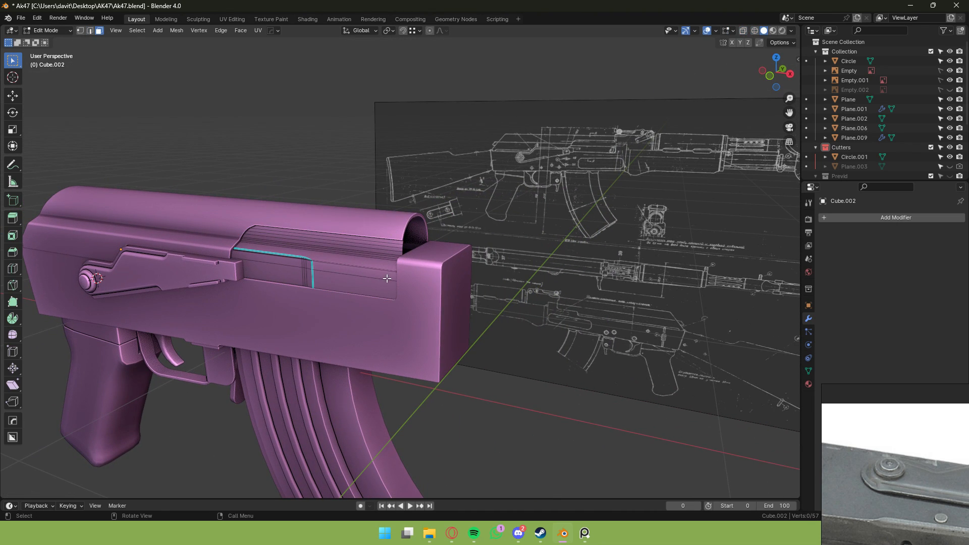
{"action": "key", "text": "Tab"}
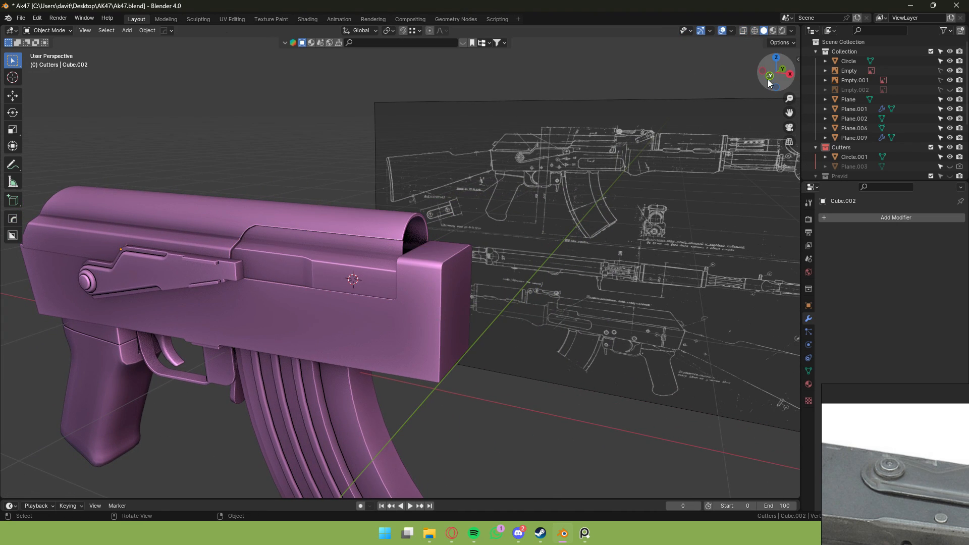
Add a plane at the 3D cursor and rotate it 90° about X to face the front wireframe view.
{"action": "left_click", "coordinate": [770, 77]}
{"action": "key", "text": "shift+a"}
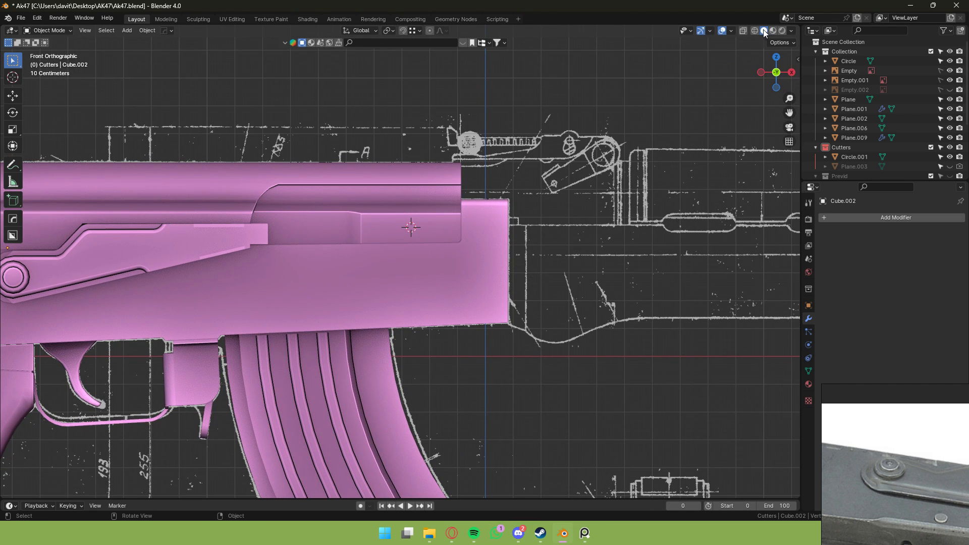
{"action": "left_click", "coordinate": [755, 31]}
{"action": "key", "text": "shift+a"}
{"action": "mouse_move", "coordinate": [615, 69]}
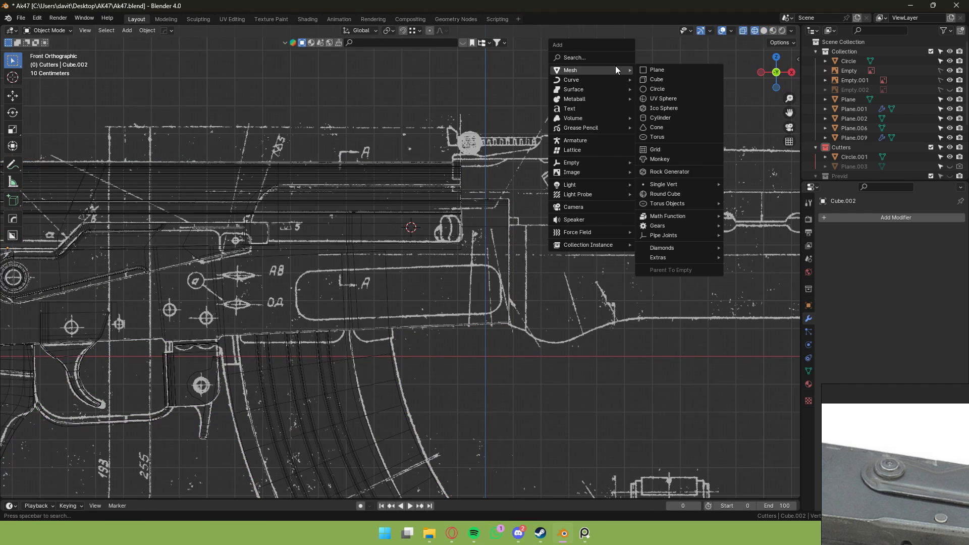
{"action": "left_click", "coordinate": [658, 70]}
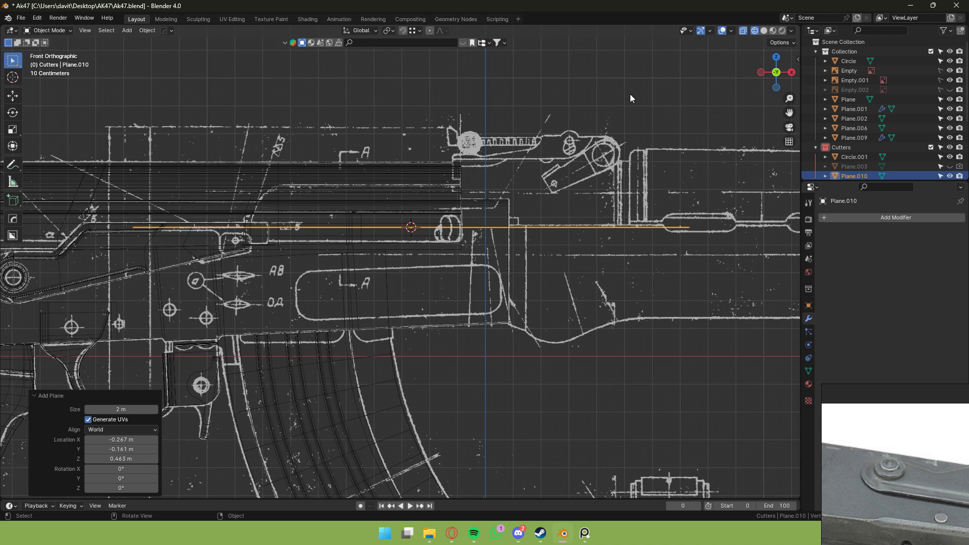
{"action": "type", "text": "rx90"}
{"action": "key", "text": "Return"}
Scale the plane's face down by 0.168 and again by about 0.21 beside the charging handle outline.
{"action": "key", "text": "Tab"}
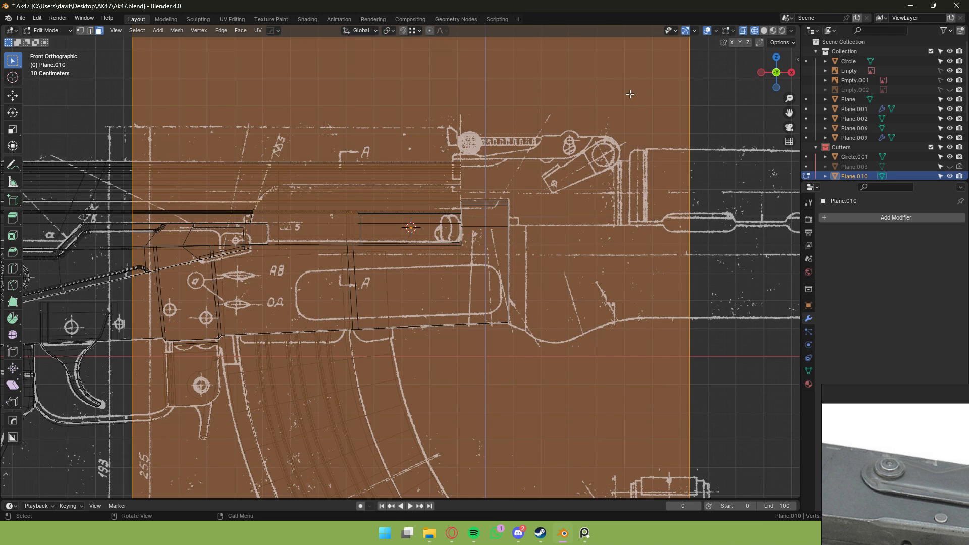
{"action": "scroll", "coordinate": [630, 99], "scroll_direction": "down", "scroll_amount": 6}
{"action": "key", "text": "s"}
{"action": "left_click", "coordinate": [447, 238]}
{"action": "scroll", "coordinate": [555, 207], "scroll_direction": "up", "scroll_amount": 8}
{"action": "key", "text": "s"}
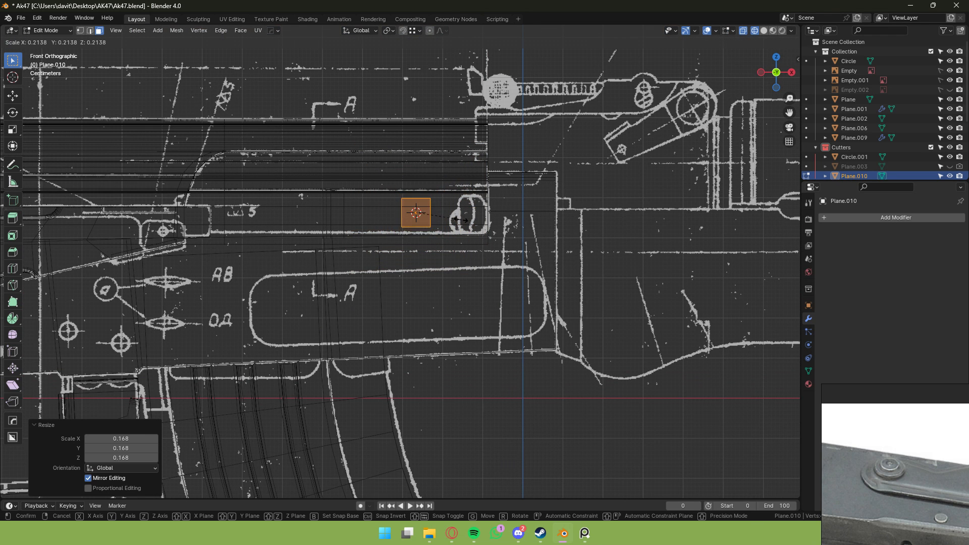
{"action": "left_click", "coordinate": [460, 219]}
Move the plane along X onto the charging handle's base, using the top view blueprint.
{"action": "scroll", "coordinate": [571, 196], "scroll_direction": "up", "scroll_amount": 4}
{"action": "left_click", "coordinate": [776, 57]}
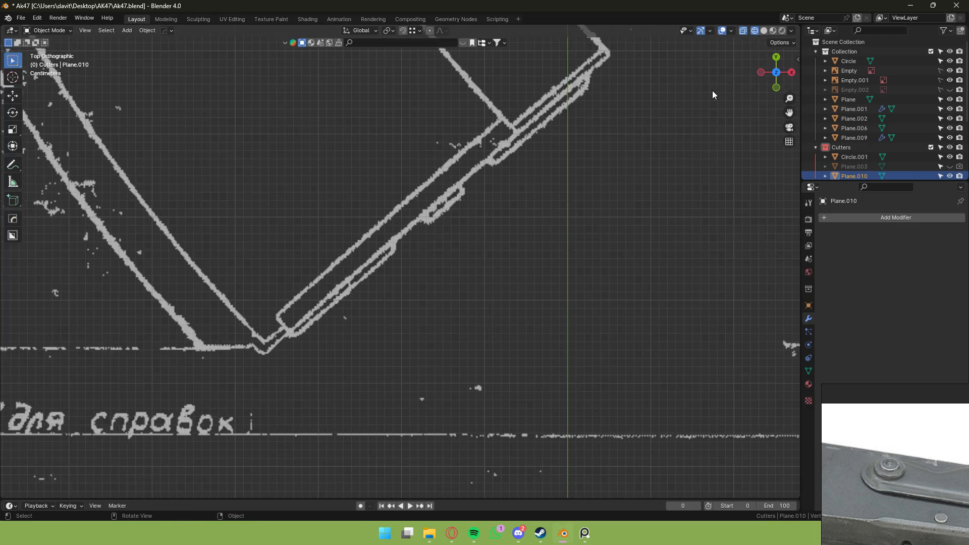
{"action": "key", "text": "Tab"}
{"action": "scroll", "coordinate": [538, 231], "scroll_direction": "down", "scroll_amount": 10}
{"action": "scroll", "coordinate": [499, 208], "scroll_direction": "up", "scroll_amount": 6}
{"action": "middle_click_drag", "start_coordinate": [507, 260], "coordinate": [486, 170], "text": "shift"}
{"action": "scroll", "coordinate": [478, 169], "scroll_direction": "up", "scroll_amount": 5}
{"action": "scroll", "coordinate": [503, 195], "scroll_direction": "down", "scroll_amount": 2}
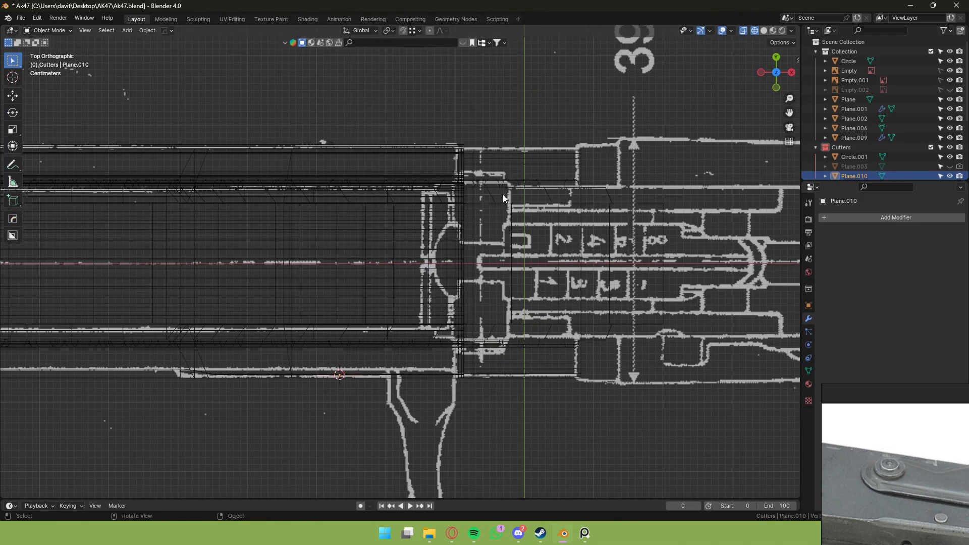
{"action": "key", "text": "g"}
{"action": "key", "text": "x"}
{"action": "left_click", "coordinate": [567, 204]}
Move the plane's side vertices along X to match the width of the charging handle's base in the top blueprint.
{"action": "key", "text": "Tab"}
{"action": "key", "text": "1"}
{"action": "key", "text": "g"}
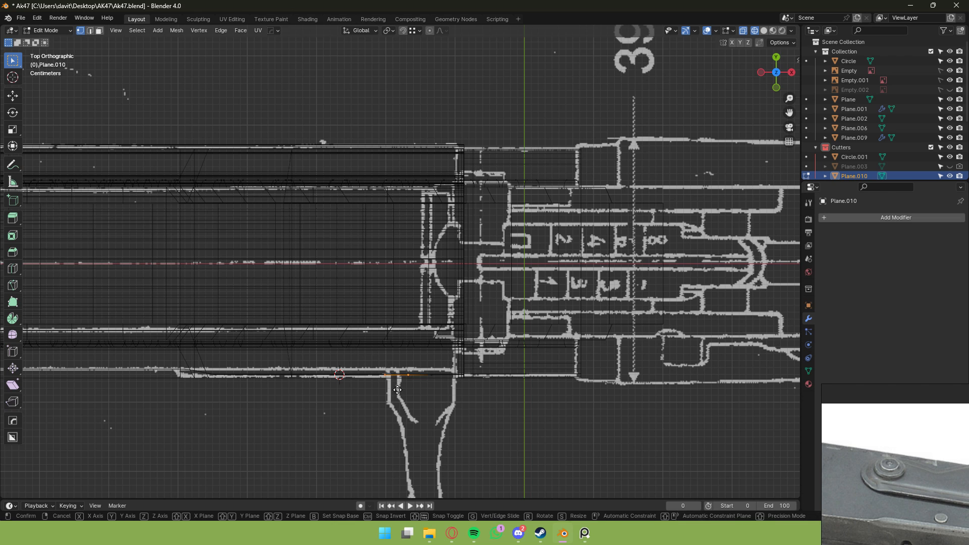
{"action": "key", "text": "x"}
{"action": "left_click", "coordinate": [403, 391]}
{"action": "key", "text": "g"}
{"action": "key", "text": "x"}
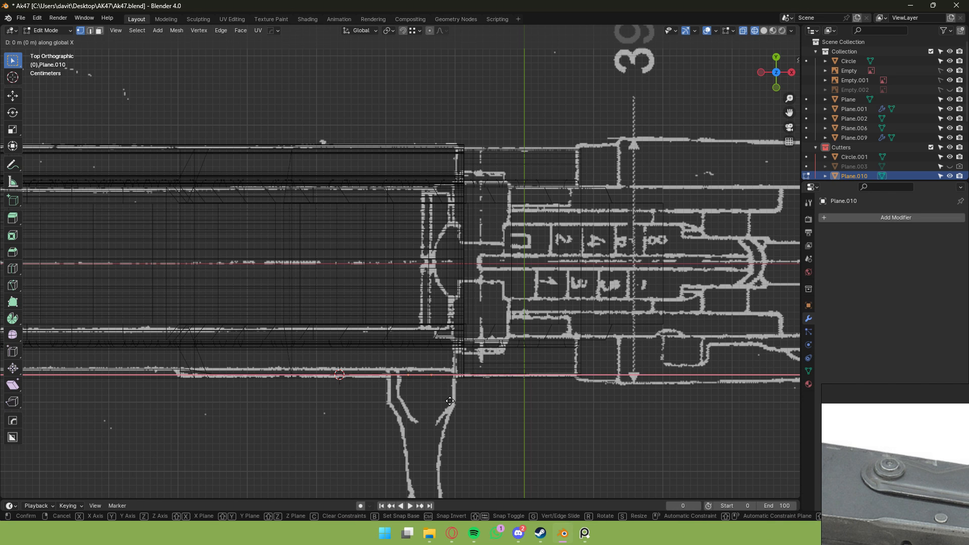
{"action": "left_click", "coordinate": [579, 414]}
Lower the whole plane along Z in the front view until its lower edge meets the base of the handle outline.
{"action": "middle_click_drag", "start_coordinate": [608, 409], "coordinate": [655, 179]}
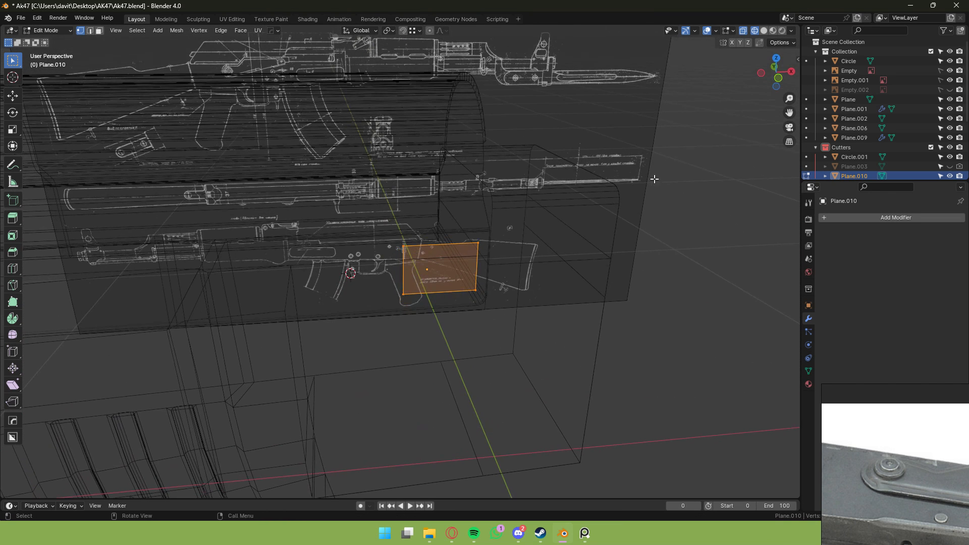
{"action": "key", "text": "KP_1"}
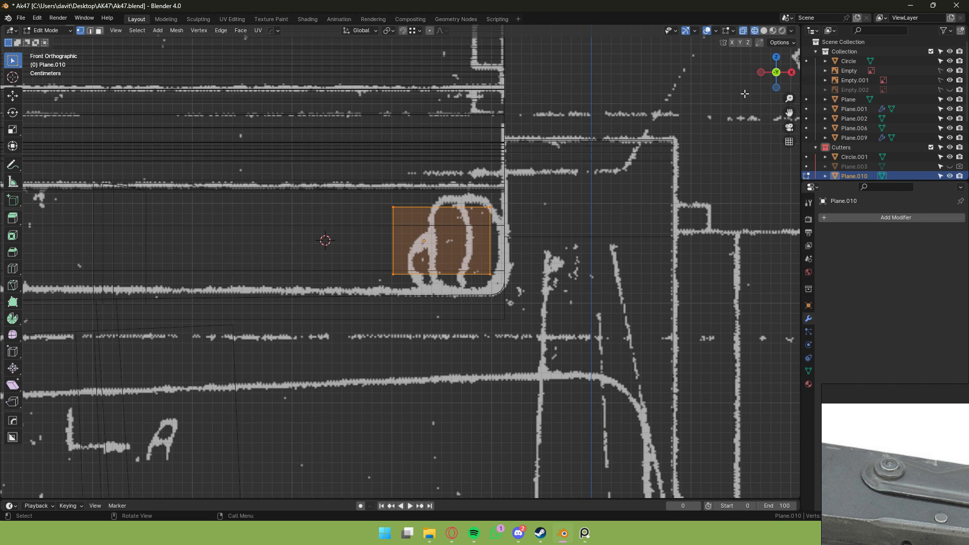
{"action": "key", "text": "Tab"}
{"action": "key", "text": "g"}
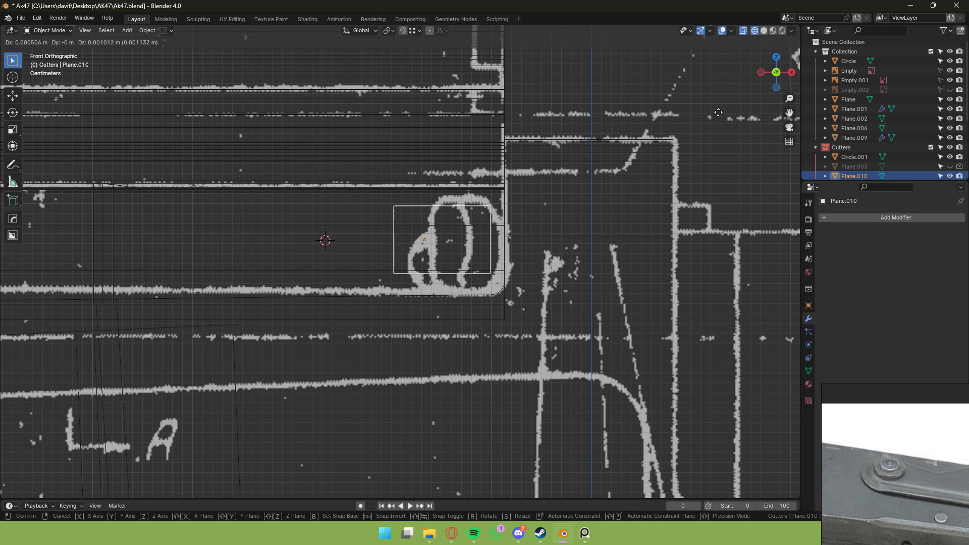
{"action": "key", "text": "z"}
{"action": "left_click", "coordinate": [718, 131]}
Lower the plane's upper edge by about 0.019 m along Z, then adjust its height by about 0.0076 m.
{"action": "key", "text": "Tab"}
{"action": "left_click_drag", "start_coordinate": [349, 205], "coordinate": [545, 243]}
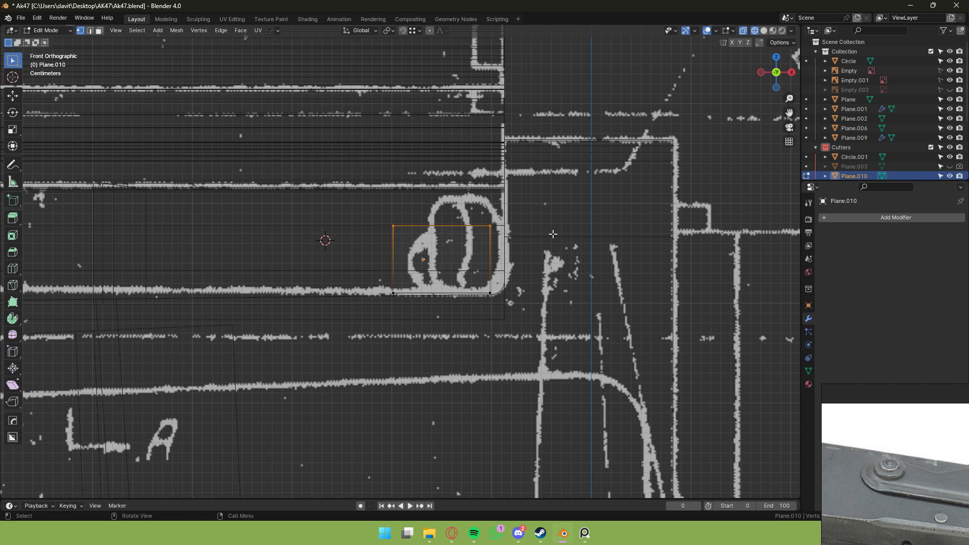
{"action": "key", "text": "g"}
{"action": "right_click", "coordinate": [553, 245]}
{"action": "key", "text": "g"}
{"action": "key", "text": "z"}
{"action": "left_click", "coordinate": [551, 263]}
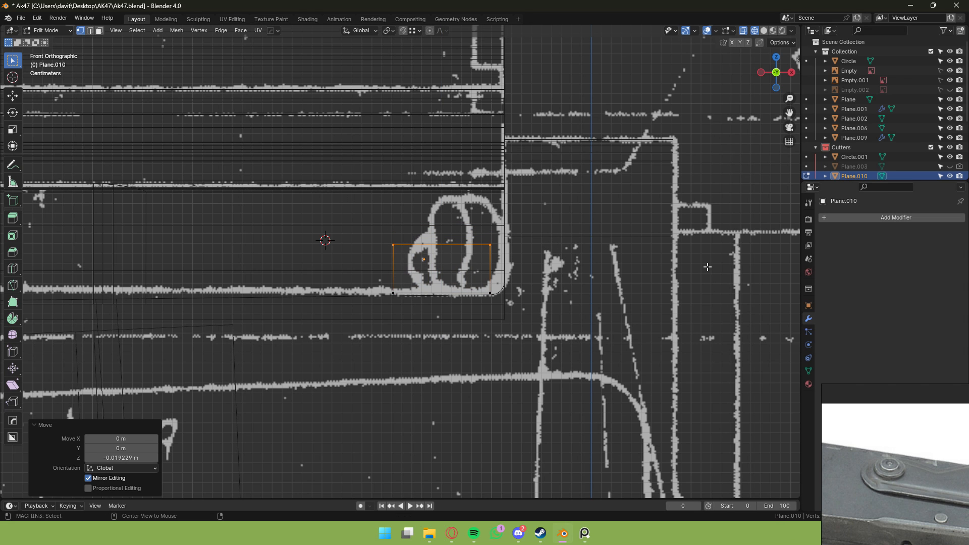
{"action": "key", "text": "alt+shift"}
{"action": "key", "text": "g"}
{"action": "key", "text": "z"}
{"action": "left_click", "coordinate": [632, 323]}
Extrude the plane outward along the handle in the top view, then extrude a second section of about 0.047 m.
{"action": "middle_click_drag", "start_coordinate": [631, 323], "coordinate": [672, 283]}
{"action": "left_click", "coordinate": [764, 30]}
{"action": "scroll", "coordinate": [738, 77], "scroll_direction": "up", "scroll_amount": 4}
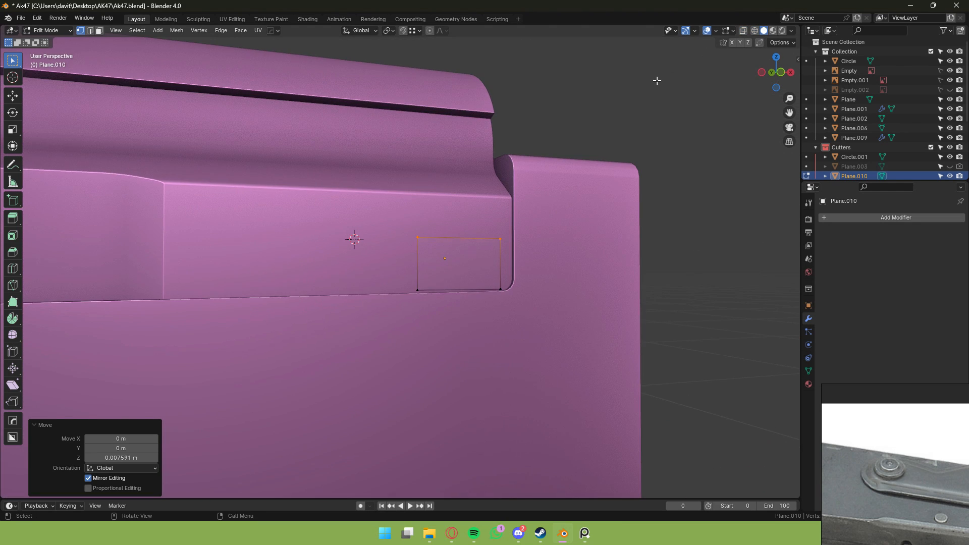
{"action": "left_click", "coordinate": [779, 57]}
{"action": "key", "text": "e"}
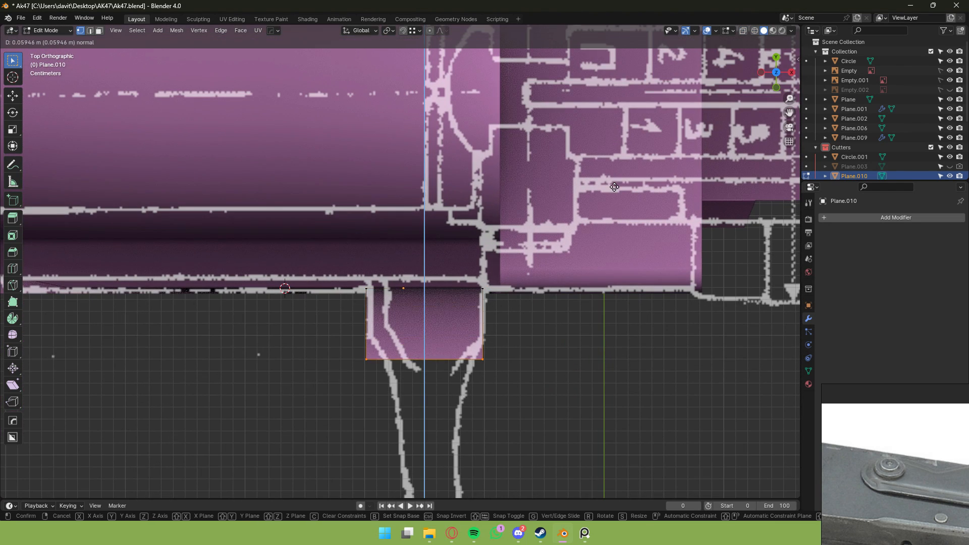
{"action": "left_click", "coordinate": [619, 168]}
{"action": "scroll", "coordinate": [623, 176], "scroll_direction": "up", "scroll_amount": 1}
{"action": "middle_click_drag", "start_coordinate": [625, 181], "coordinate": [629, 98], "text": "shift"}
{"action": "key", "text": "e"}
{"action": "left_click", "coordinate": [629, 164]}
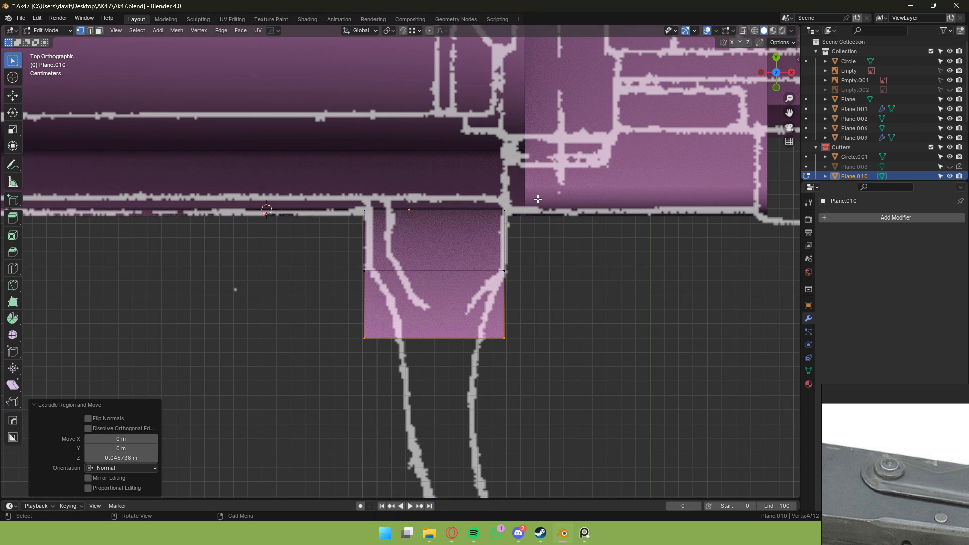
Move the outer corner vertices on both sides of the second section onto the handle's tapering outline in wireframe.
{"action": "scroll", "coordinate": [596, 197], "scroll_direction": "down", "scroll_amount": 1}
{"action": "left_click", "coordinate": [381, 334]}
{"action": "left_click", "coordinate": [755, 30]}
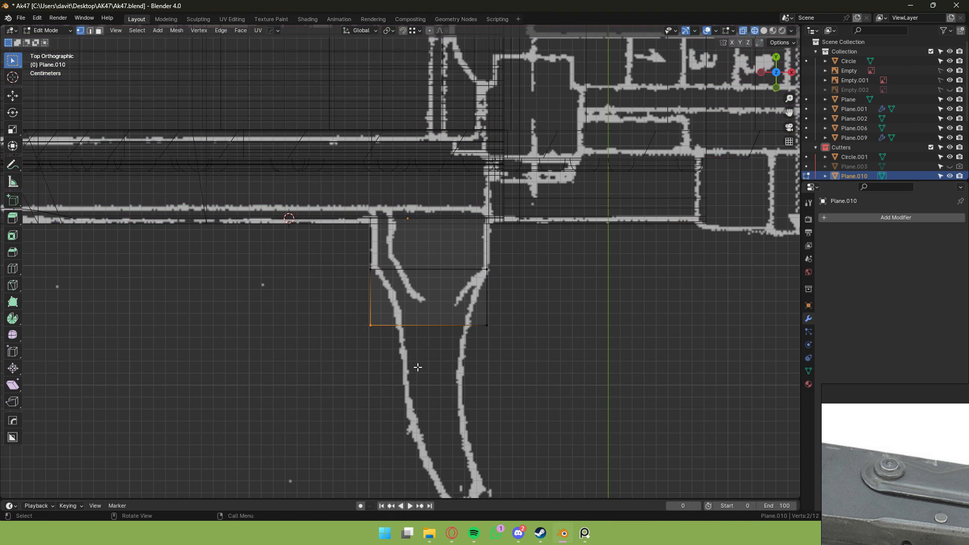
{"action": "key", "text": "g"}
{"action": "left_click", "coordinate": [463, 321]}
{"action": "left_click_drag", "start_coordinate": [481, 314], "coordinate": [509, 335], "text": "shift"}
{"action": "key", "text": "g"}
{"action": "right_click", "coordinate": [525, 309]}
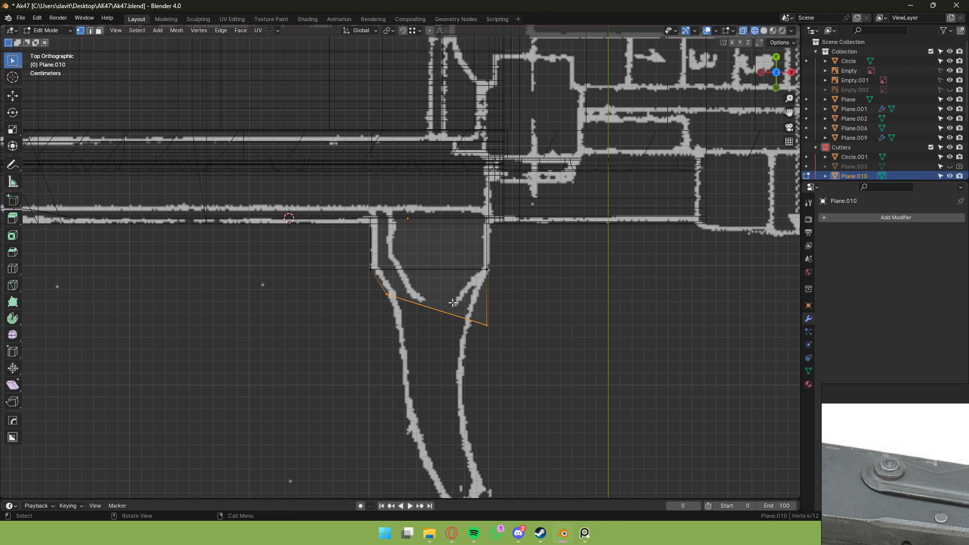
{"action": "left_click_drag", "start_coordinate": [453, 303], "coordinate": [511, 345]}
{"action": "key", "text": "g"}
{"action": "left_click", "coordinate": [497, 318]}
Extrude the end face further along the handle and fit each new section's vertices to the curved top blueprint outline.
{"action": "key", "text": "3"}
{"action": "left_click", "coordinate": [435, 298]}
{"action": "middle_click_drag", "start_coordinate": [498, 336], "coordinate": [533, 133]}
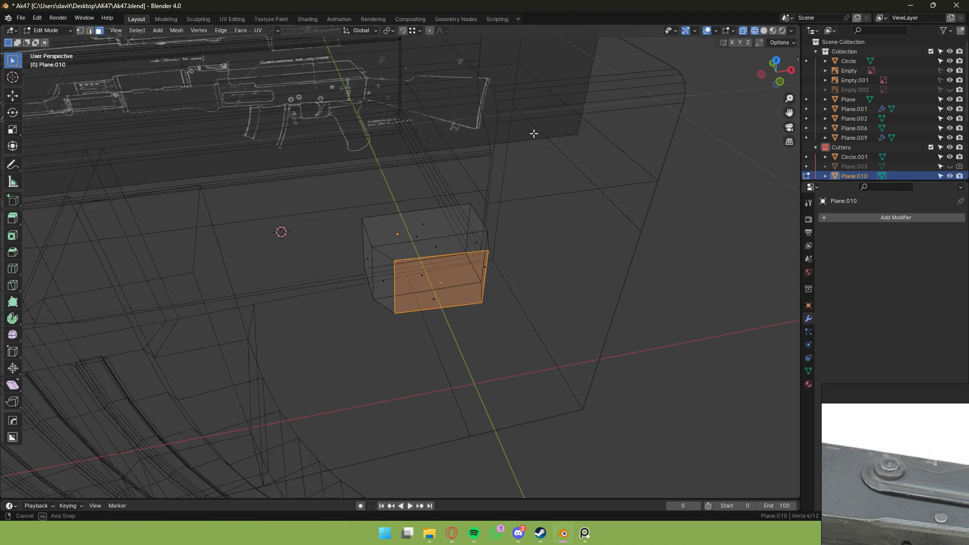
{"action": "scroll", "coordinate": [534, 133], "scroll_direction": "down", "scroll_amount": 2}
{"action": "left_click", "coordinate": [777, 61]}
{"action": "key", "text": "e"}
{"action": "left_click", "coordinate": [591, 197]}
{"action": "key", "text": "1"}
{"action": "left_click_drag", "start_coordinate": [384, 282], "coordinate": [403, 348]}
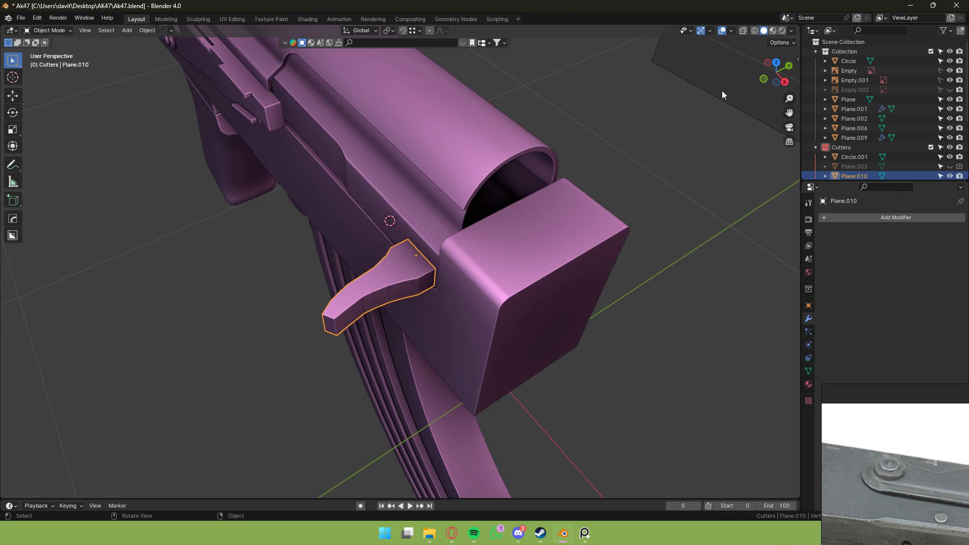
Select the handle's lengthwise edge loops, then even out and smooth their vertices with LoopTools Space and Relax.
{"action": "middle_click_drag", "start_coordinate": [722, 89], "coordinate": [480, 200]}
{"action": "scroll", "coordinate": [480, 199], "scroll_direction": "up", "scroll_amount": 3}
{"action": "key", "text": "Tab"}
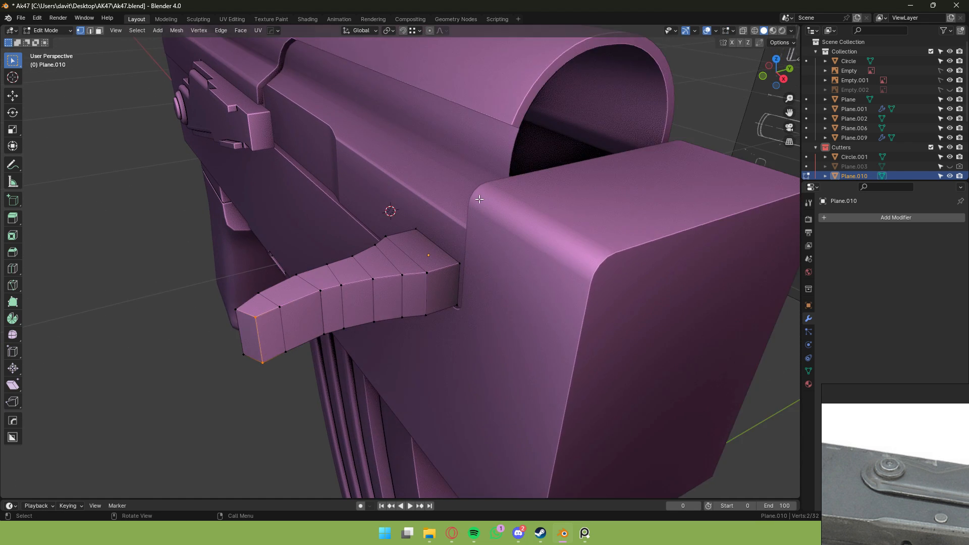
{"action": "key", "text": "2"}
{"action": "scroll", "coordinate": [405, 266], "scroll_direction": "up", "scroll_amount": 3}
{"action": "left_click", "coordinate": [414, 281], "text": "alt"}
{"action": "left_click", "coordinate": [418, 282]}
{"action": "left_click", "coordinate": [418, 281], "text": "alt"}
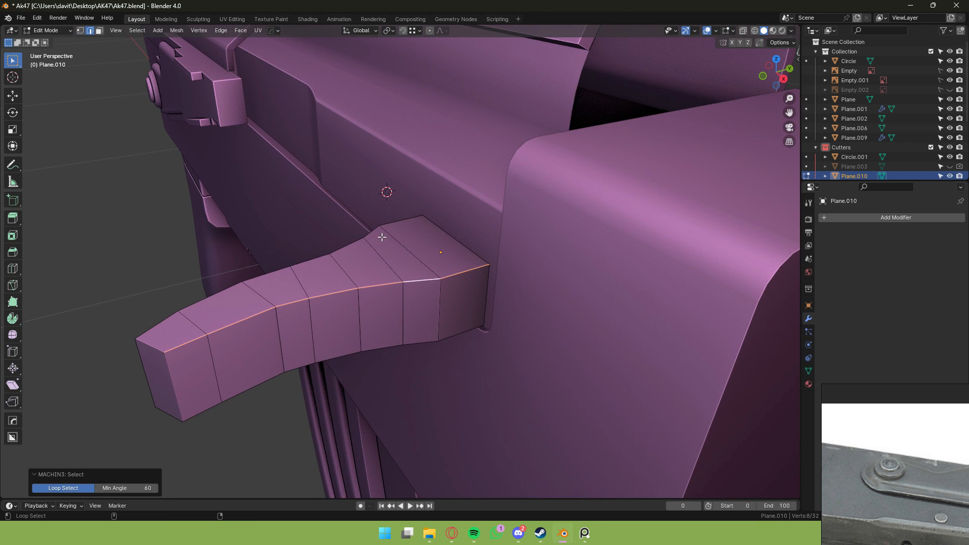
{"action": "left_click", "coordinate": [411, 242], "text": "shift"}
{"action": "middle_click_drag", "start_coordinate": [378, 237], "coordinate": [366, 261]}
{"action": "key", "text": "a"}
{"action": "right_click", "coordinate": [366, 261]}
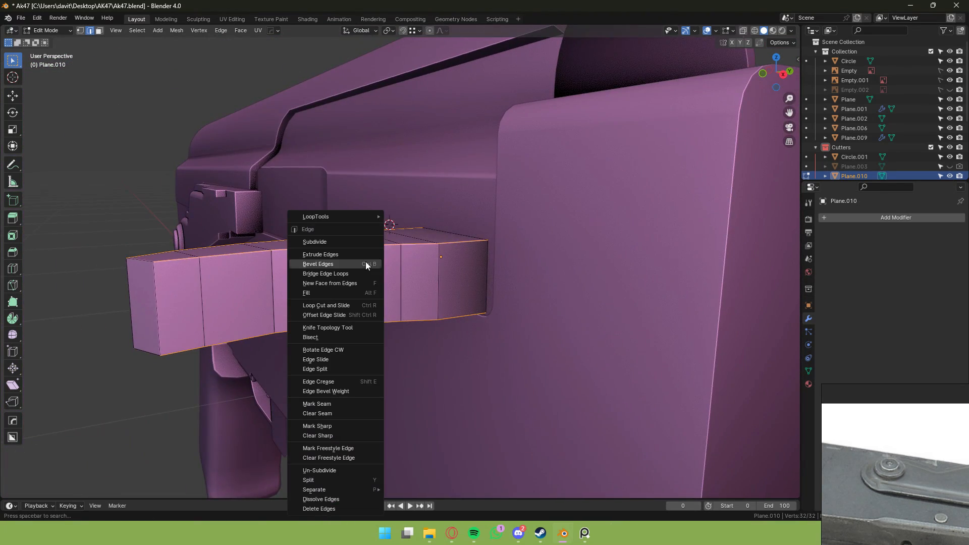
{"action": "mouse_move", "coordinate": [360, 217]}
{"action": "left_click", "coordinate": [427, 284]}
{"action": "right_click", "coordinate": [363, 218]}
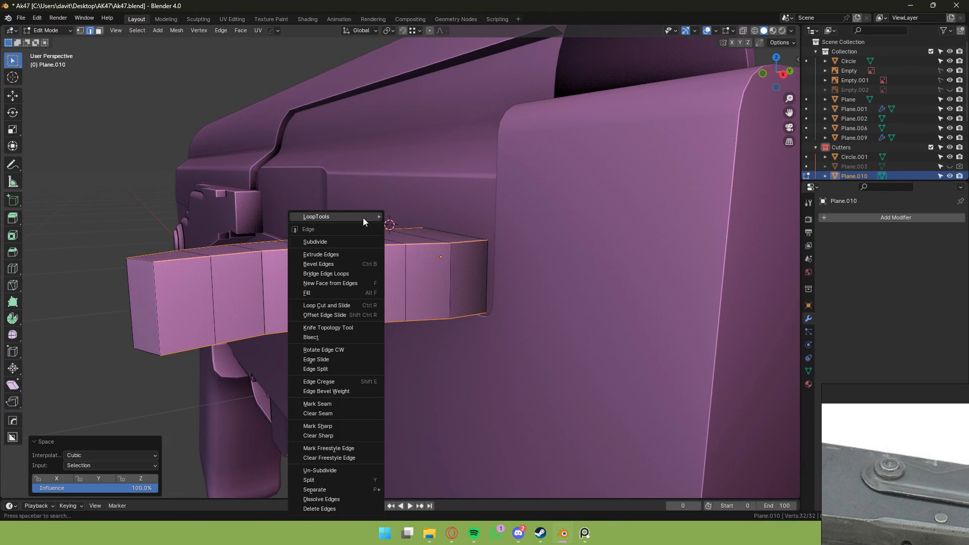
{"action": "left_click", "coordinate": [430, 274]}
{"action": "scroll", "coordinate": [429, 274], "scroll_direction": "down", "scroll_amount": 4}
{"action": "middle_click_drag", "start_coordinate": [430, 274], "coordinate": [423, 273]}
Select an upper face near the handle's middle and compare the handle's height with the front blueprint outline.
{"action": "key", "text": "a"}
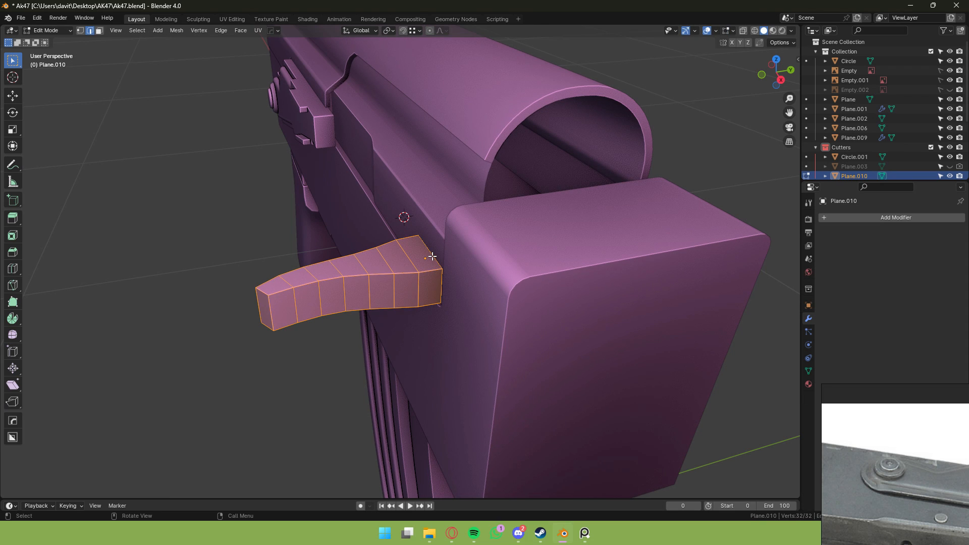
{"action": "key", "text": "Tab"}
{"action": "scroll", "coordinate": [465, 235], "scroll_direction": "down", "scroll_amount": 4}
{"action": "key", "text": "Tab"}
{"action": "scroll", "coordinate": [464, 236], "scroll_direction": "up", "scroll_amount": 6}
{"action": "middle_click_drag", "start_coordinate": [465, 235], "coordinate": [448, 234]}
{"action": "scroll", "coordinate": [448, 234], "scroll_direction": "down", "scroll_amount": 1}
{"action": "key", "text": "3"}
{"action": "left_click", "coordinate": [353, 255]}
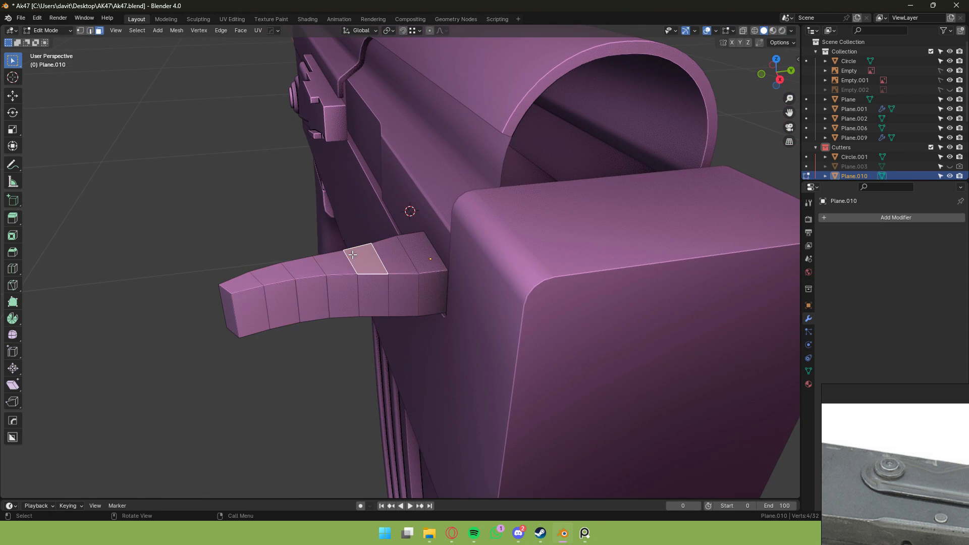
{"action": "middle_click_drag", "start_coordinate": [358, 257], "coordinate": [372, 259]}
{"action": "scroll", "coordinate": [371, 259], "scroll_direction": "down", "scroll_amount": 3}
{"action": "scroll", "coordinate": [934, 460], "scroll_direction": "down", "scroll_amount": 4}
{"action": "middle_click_drag", "start_coordinate": [727, 192], "coordinate": [782, 188]}
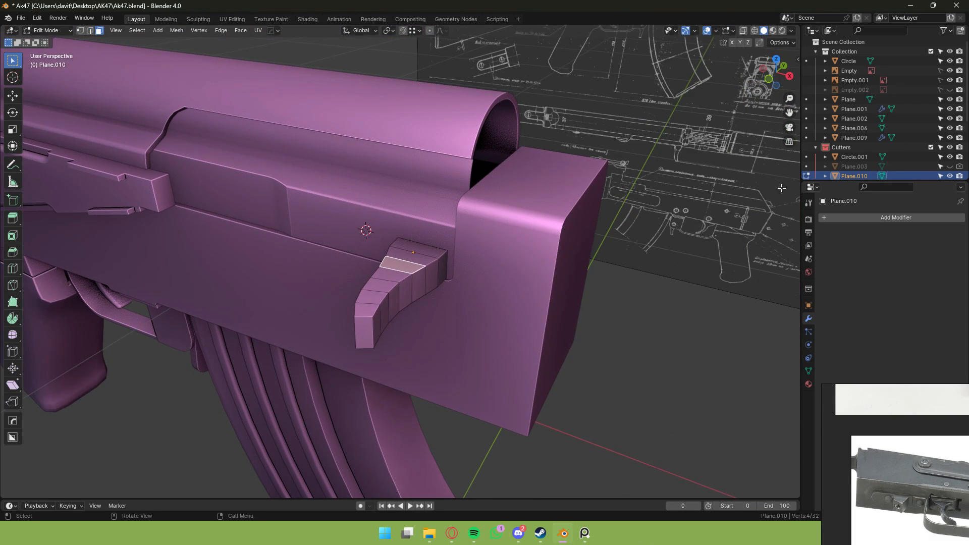
{"action": "left_click", "coordinate": [767, 74]}
{"action": "left_click", "coordinate": [754, 30]}
{"action": "scroll", "coordinate": [409, 236], "scroll_direction": "up", "scroll_amount": 4}
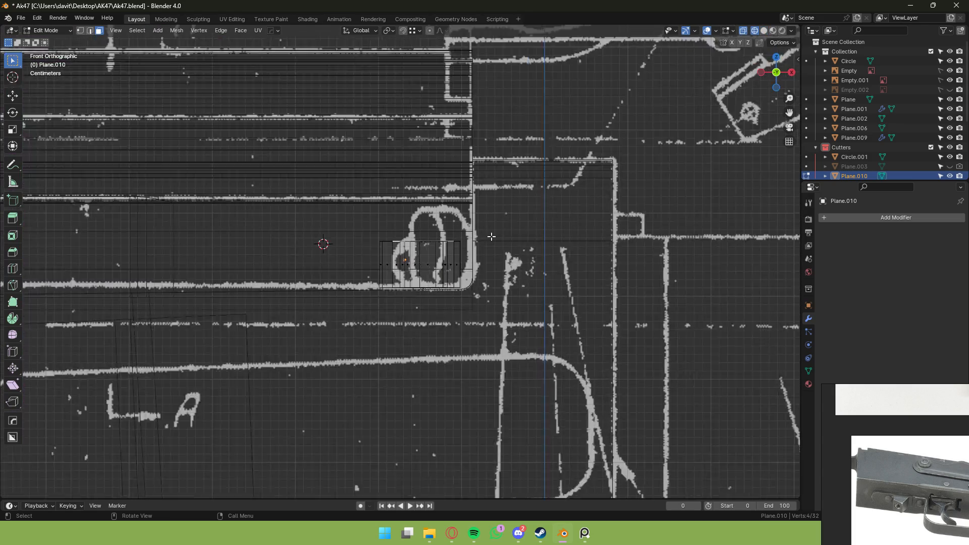
{"action": "middle_click_drag", "start_coordinate": [409, 235], "coordinate": [619, 109]}
{"action": "left_click", "coordinate": [763, 31]}
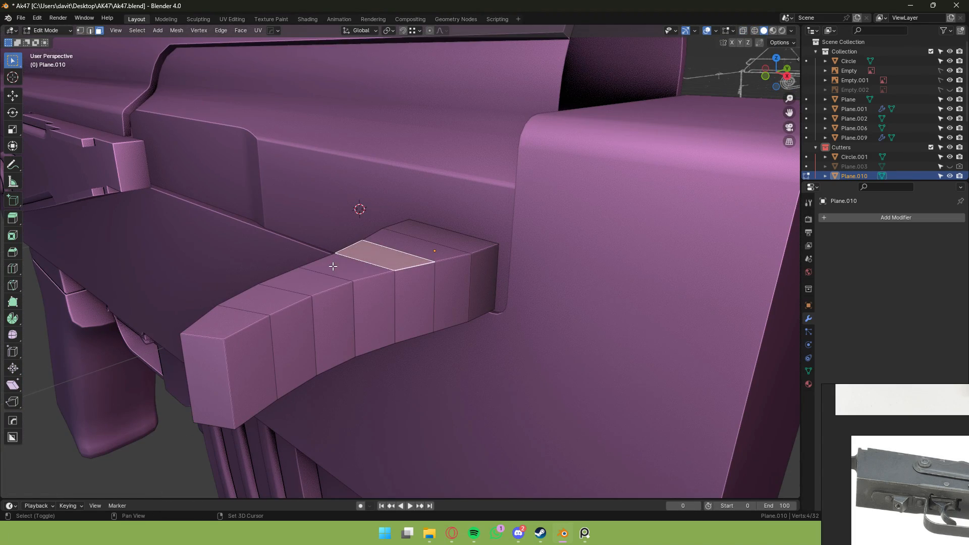
Select the remaining upper faces out to the handle's tip and raise them about 0.039 m along Z.
{"action": "left_click", "coordinate": [357, 264], "text": "shift"}
{"action": "left_click", "coordinate": [318, 283], "text": "shift"}
{"action": "left_click", "coordinate": [274, 300], "text": "shift"}
{"action": "left_click", "coordinate": [234, 319], "text": "shift"}
{"action": "middle_click_drag", "start_coordinate": [404, 260], "coordinate": [361, 268]}
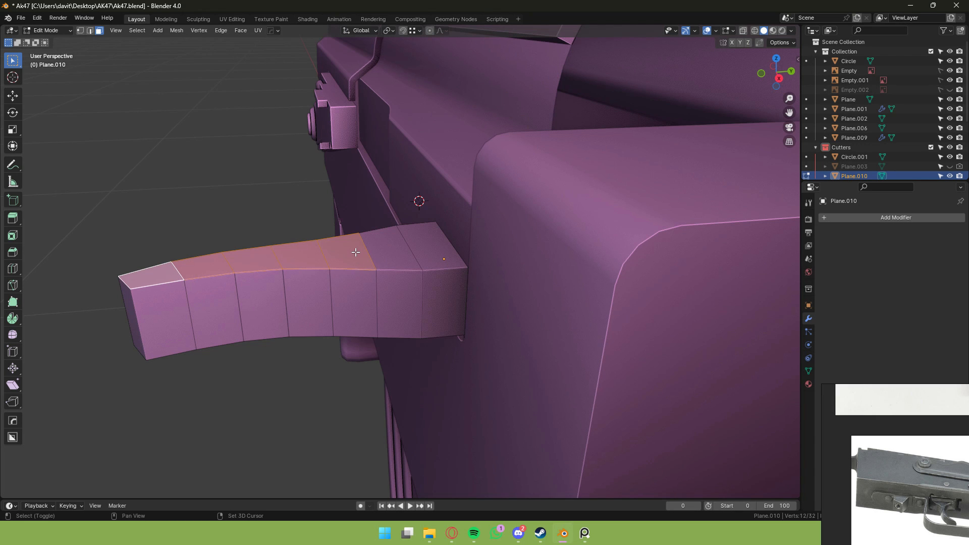
{"action": "left_click", "coordinate": [762, 75]}
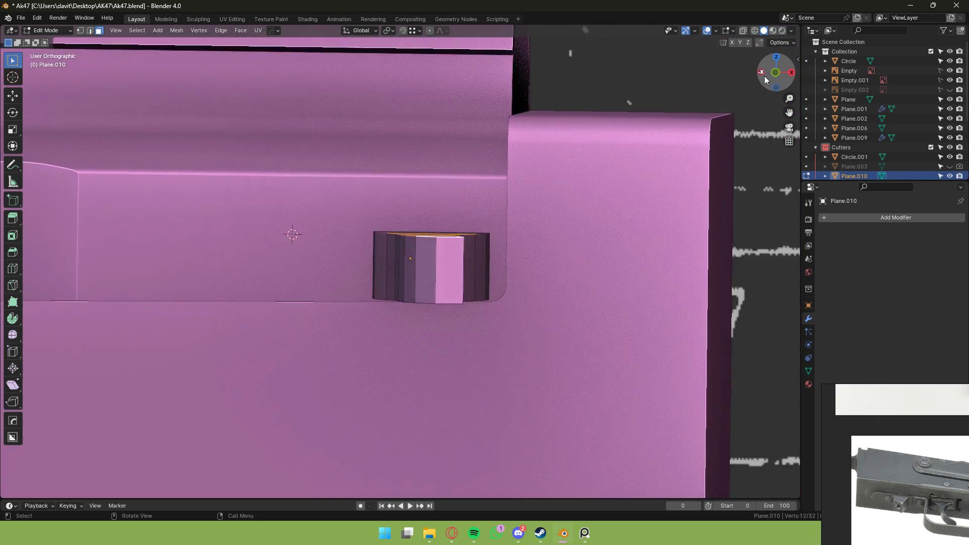
{"action": "left_click", "coordinate": [754, 31]}
{"action": "key", "text": "g"}
{"action": "key", "text": "z"}
{"action": "left_click", "coordinate": [682, 156]}
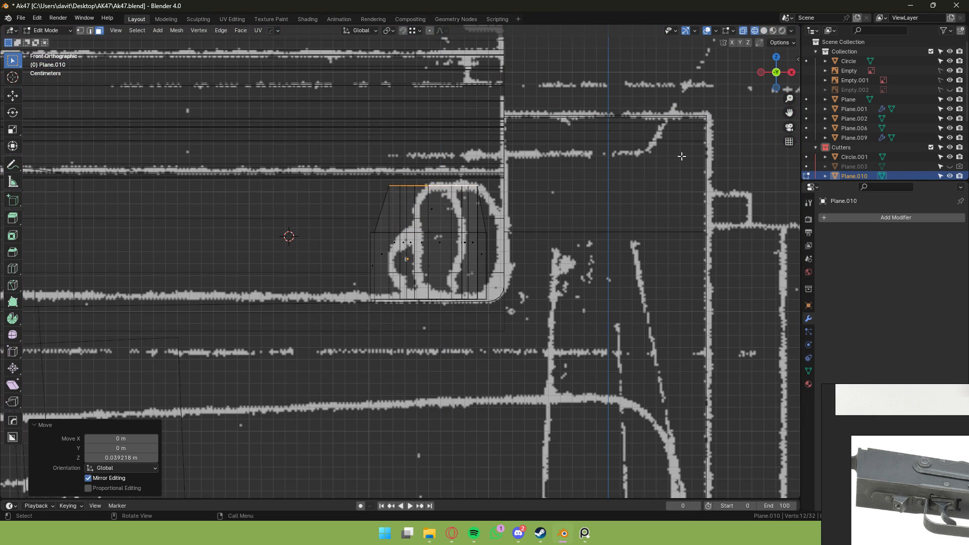
Add a centred loop cut across the slope near the handle's base and lower its upper edge about 0.0068 m.
{"action": "left_click", "coordinate": [763, 31]}
{"action": "mouse_move", "coordinate": [694, 60]}
{"action": "middle_mouse_down"}
{"action": "mouse_move", "coordinate": [477, 178]}
{"action": "mouse_move", "coordinate": [455, 152]}
{"action": "mouse_move", "coordinate": [415, 205]}
{"action": "middle_mouse_up"}
{"action": "key", "text": "ctrl+r"}
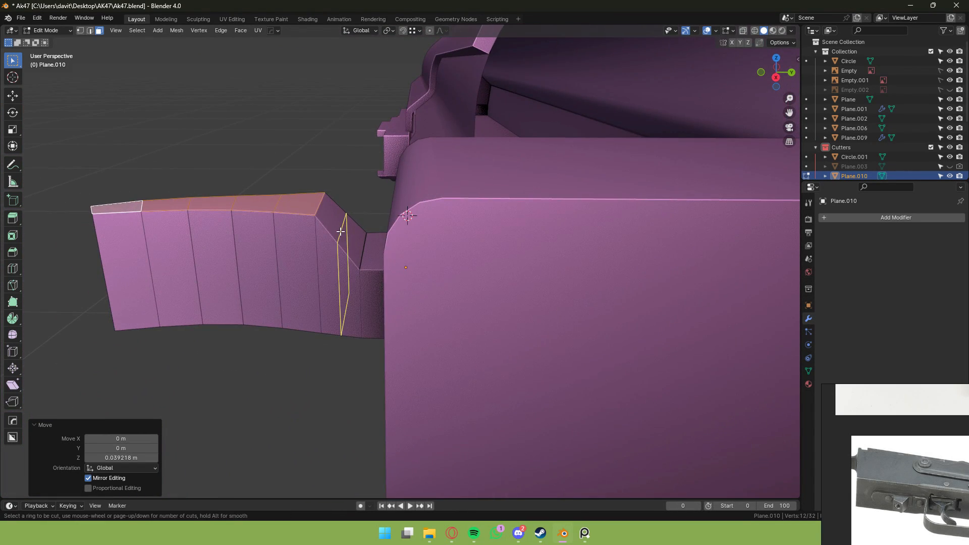
{"action": "left_click", "coordinate": [341, 232]}
{"action": "right_click", "coordinate": [341, 232]}
{"action": "left_click", "coordinate": [344, 229]}
{"action": "key", "text": "g"}
{"action": "key", "text": "z"}
{"action": "left_click", "coordinate": [402, 227]}
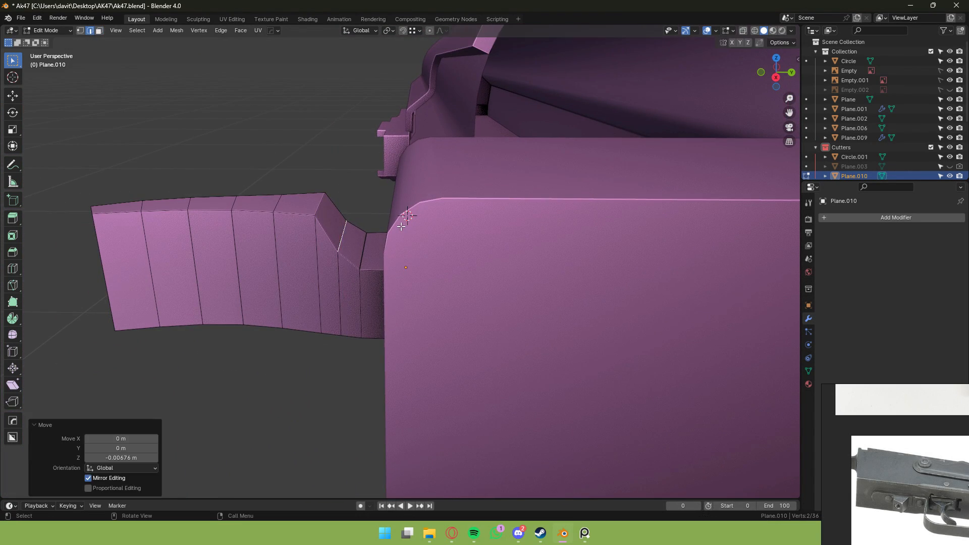
Bevel the edge where the handle's raised upper surface starts dropping toward its base.
{"action": "key", "text": "Tab"}
{"action": "middle_click_drag", "start_coordinate": [355, 190], "coordinate": [344, 198]}
{"action": "key", "text": "Tab"}
{"action": "left_click", "coordinate": [324, 208], "text": "alt"}
{"action": "left_click", "coordinate": [320, 207]}
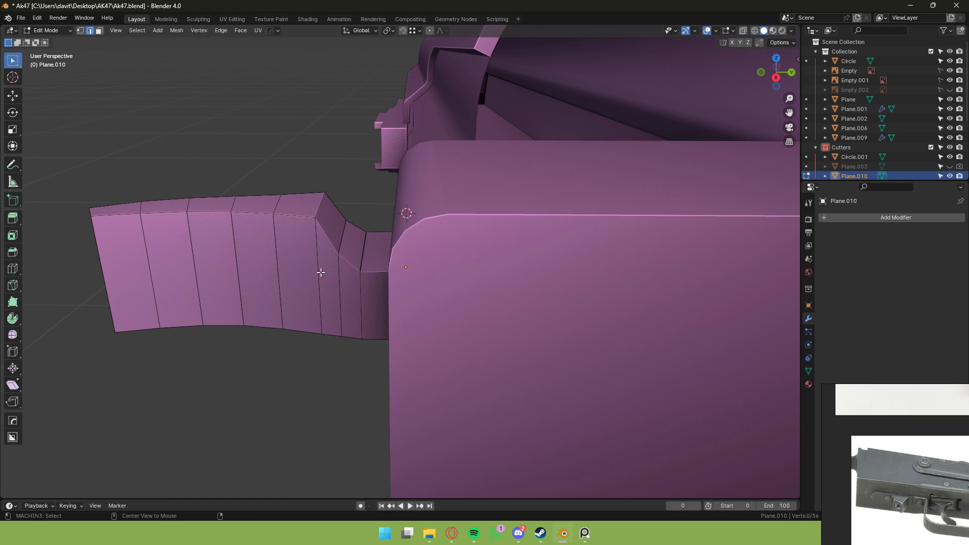
{"action": "key", "text": "ctrl+b"}
{"action": "left_click", "coordinate": [421, 244]}
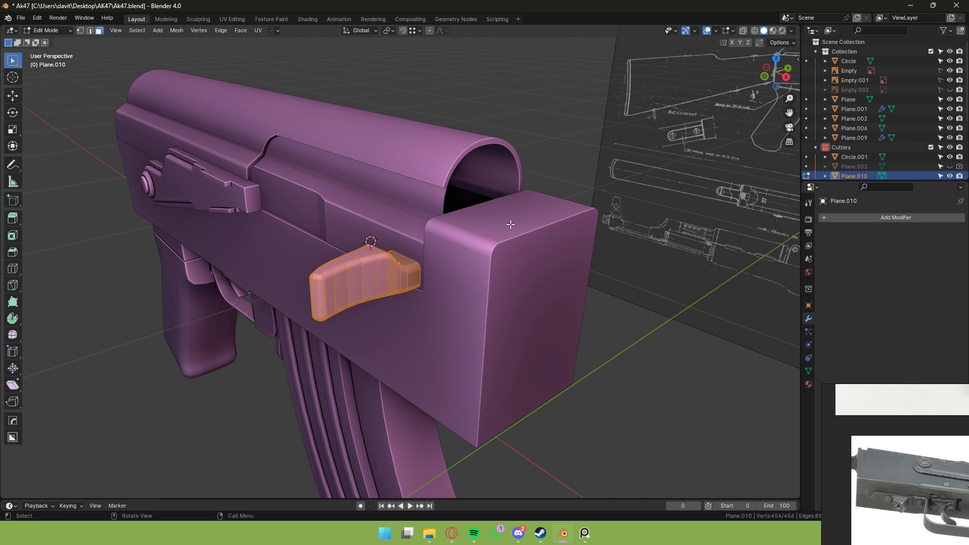
Merge all of the handle's vertices by distance with a 0.0001 m threshold.
{"action": "key", "text": "m"}
{"action": "left_click", "coordinate": [511, 225]}
{"action": "scroll", "coordinate": [514, 222], "scroll_direction": "up", "scroll_amount": 3}
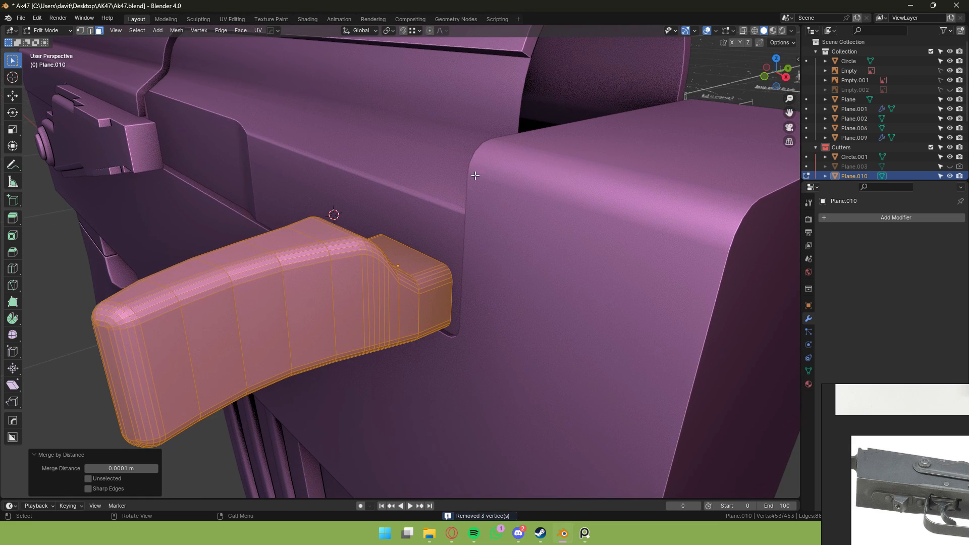
Bevel the edge loop at the foot of the slope near the handle's base with 5 segments.
{"action": "middle_click_drag", "start_coordinate": [479, 209], "coordinate": [409, 231]}
{"action": "scroll", "coordinate": [409, 232], "scroll_direction": "up", "scroll_amount": 3}
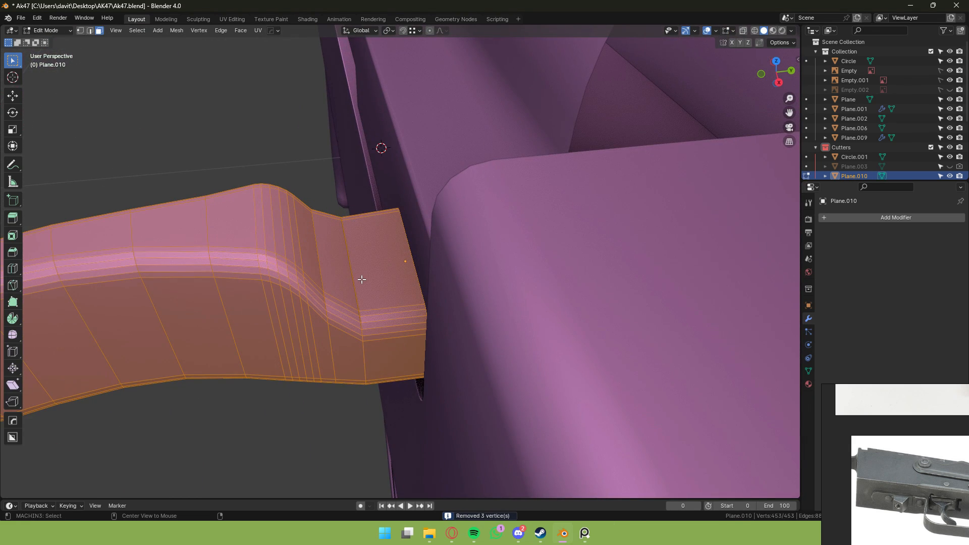
{"action": "left_click", "coordinate": [362, 279]}
{"action": "left_click", "coordinate": [338, 181]}
{"action": "key", "text": "ctrl+b"}
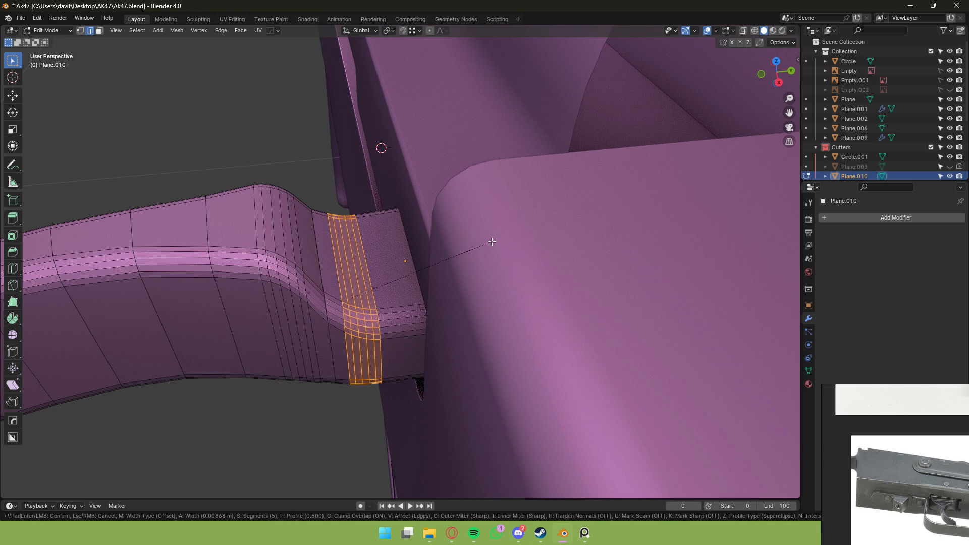
{"action": "left_click", "coordinate": [474, 244]}
Inspect the finished bevels and shade the handle smooth with Auto Smooth at 60.6°.
{"action": "key", "text": "Tab"}
{"action": "scroll", "coordinate": [354, 202], "scroll_direction": "down", "scroll_amount": 4}
{"action": "left_click", "coordinate": [311, 184]}
{"action": "key", "text": "Tab"}
{"action": "middle_click_drag", "start_coordinate": [366, 228], "coordinate": [380, 210]}
{"action": "scroll", "coordinate": [380, 210], "scroll_direction": "up", "scroll_amount": 1}
{"action": "scroll", "coordinate": [379, 210], "scroll_direction": "up", "scroll_amount": 1}
{"action": "key", "text": "Tab"}
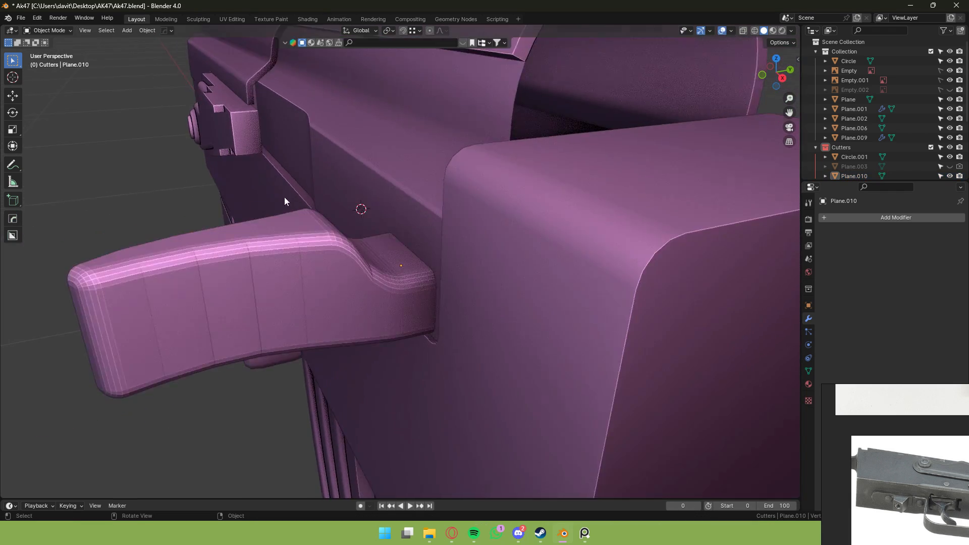
{"action": "scroll", "coordinate": [284, 197], "scroll_direction": "down", "scroll_amount": 3}
{"action": "middle_click_drag", "start_coordinate": [284, 197], "coordinate": [387, 190]}
{"action": "left_click", "coordinate": [363, 253]}
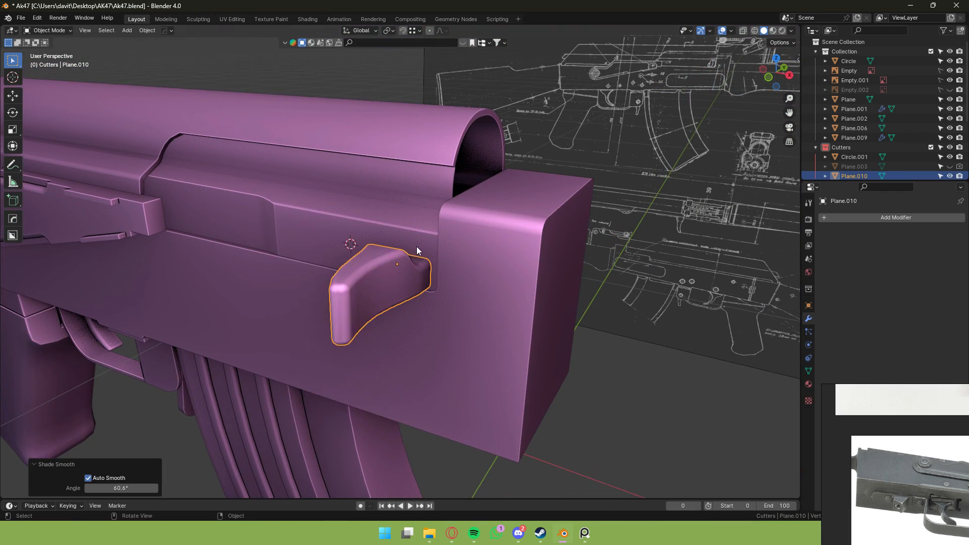
Examine the finished charging handle and the surrounding receiver from several angles and distances.
{"action": "middle_click_drag", "start_coordinate": [417, 247], "coordinate": [197, 354]}
{"action": "scroll", "coordinate": [453, 375], "scroll_direction": "down", "scroll_amount": 4}
{"action": "scroll", "coordinate": [435, 325], "scroll_direction": "up", "scroll_amount": 3}
{"action": "scroll", "coordinate": [435, 326], "scroll_direction": "down", "scroll_amount": 5}
{"action": "scroll", "coordinate": [422, 307], "scroll_direction": "up", "scroll_amount": 4}
{"action": "left_click", "coordinate": [422, 307]}
{"action": "scroll", "coordinate": [404, 318], "scroll_direction": "down", "scroll_amount": 2}
{"action": "left_click", "coordinate": [331, 365]}
{"action": "left_click", "coordinate": [279, 382]}
{"action": "middle_click_drag", "start_coordinate": [279, 383], "coordinate": [318, 361]}
Isolate the receiver and add a lengthwise loop cut near one side of its top surface with a factor of -0.607.
{"action": "left_click", "coordinate": [374, 339]}
{"action": "key", "text": "KP_Divide"}
{"action": "key", "text": "Tab"}
{"action": "middle_click_drag", "start_coordinate": [374, 339], "coordinate": [245, 351]}
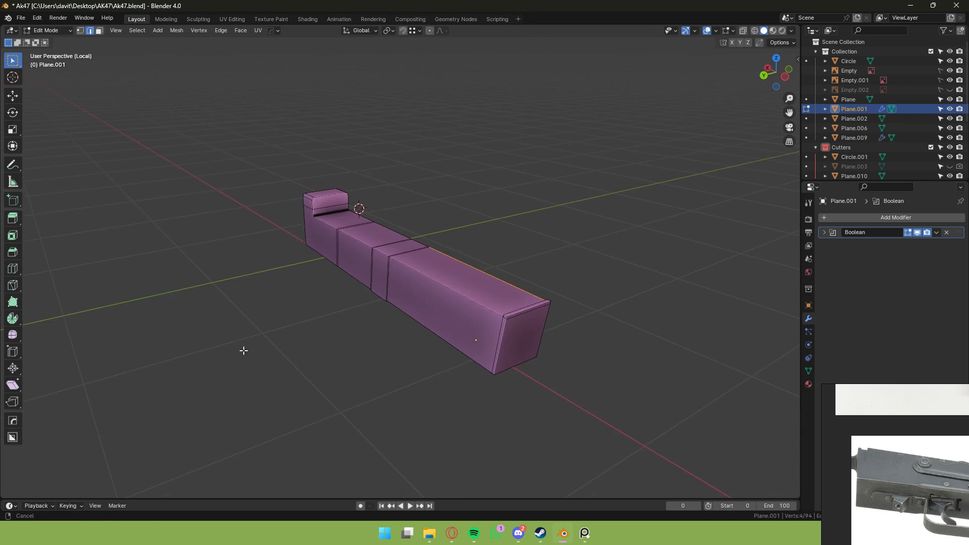
{"action": "scroll", "coordinate": [245, 350], "scroll_direction": "up", "scroll_amount": 4}
{"action": "middle_click_drag", "start_coordinate": [323, 273], "coordinate": [421, 442], "text": "shift"}
{"action": "middle_click_drag", "start_coordinate": [413, 376], "coordinate": [418, 273], "text": "shift"}
{"action": "middle_click_drag", "start_coordinate": [417, 273], "coordinate": [444, 268]}
{"action": "middle_click_drag", "start_coordinate": [515, 323], "coordinate": [480, 289], "text": "shift"}
{"action": "key", "text": "ctrl+r"}
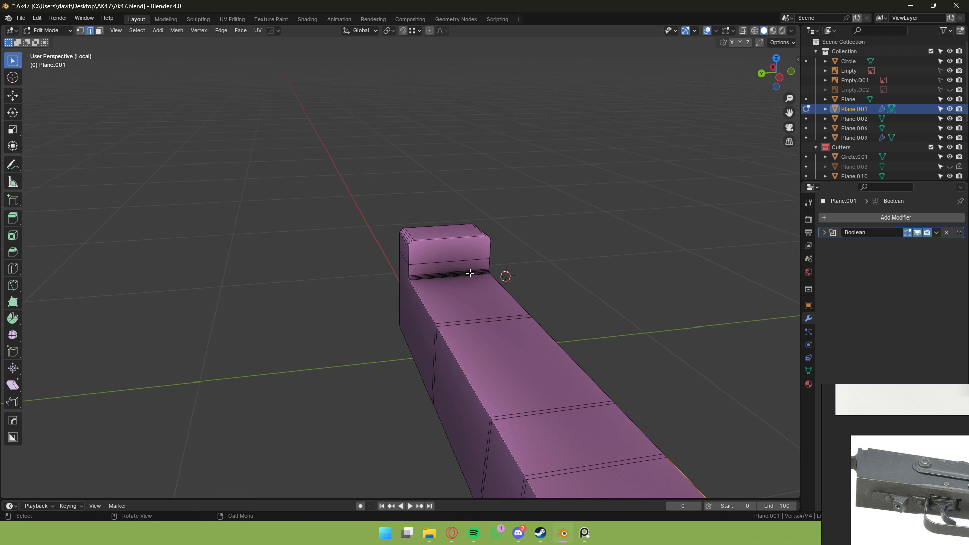
{"action": "left_click", "coordinate": [462, 277]}
{"action": "left_click", "coordinate": [446, 283]}
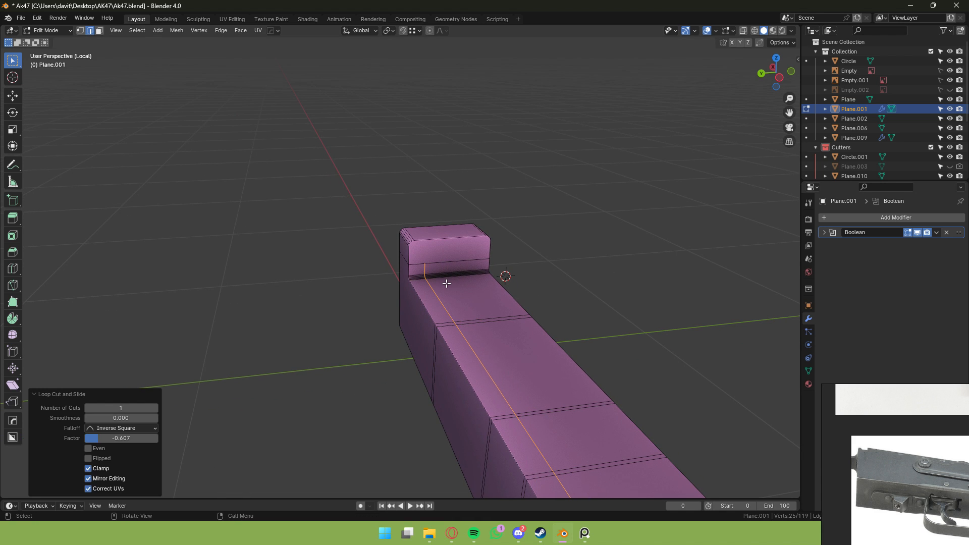
Extrude the narrow top strip's edge upward at the first cross cut and join it to the raised end block with a face.
{"action": "middle_click_drag", "start_coordinate": [447, 283], "coordinate": [589, 245]}
{"action": "left_click", "coordinate": [765, 74]}
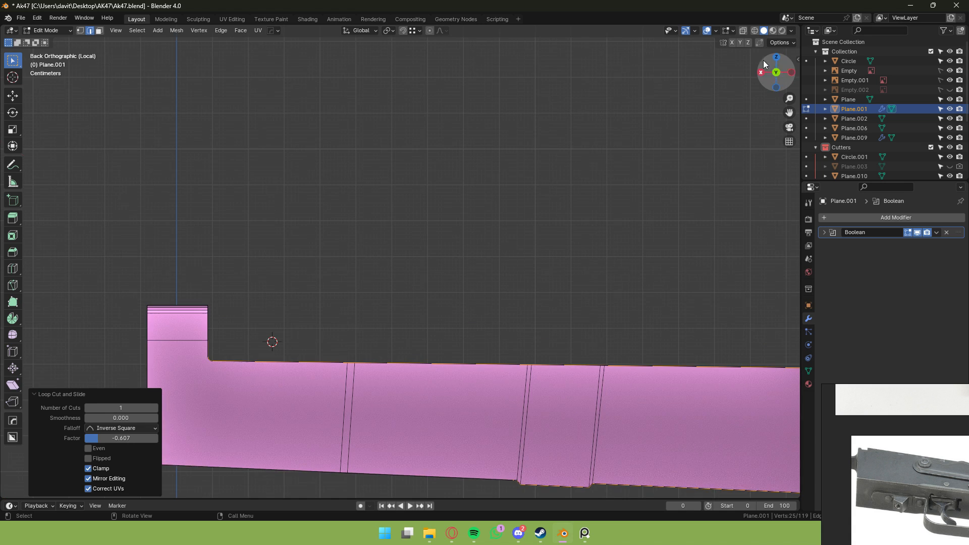
{"action": "left_click", "coordinate": [754, 30]}
{"action": "key", "text": "Tab"}
{"action": "key", "text": "slash"}
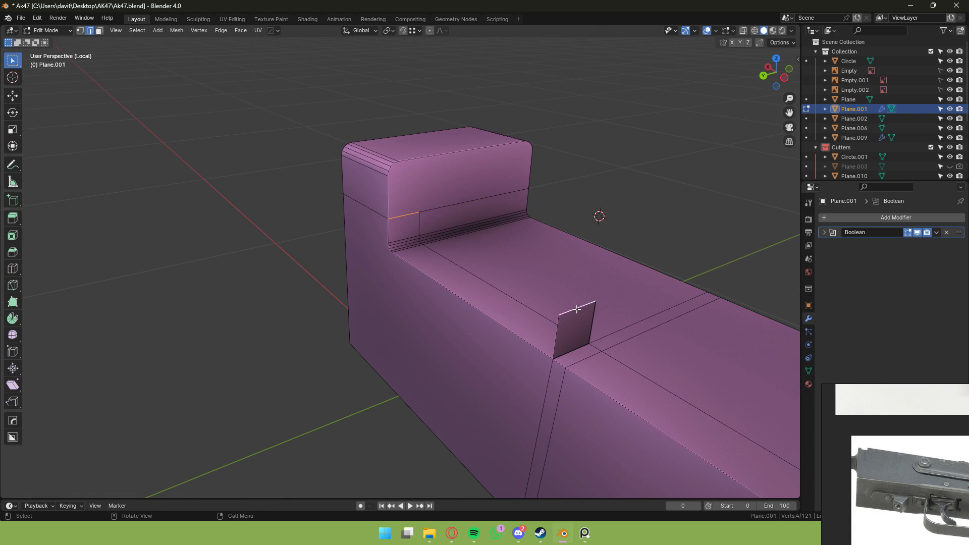
{"action": "key", "text": "f"}
{"action": "left_click", "coordinate": [495, 286]}
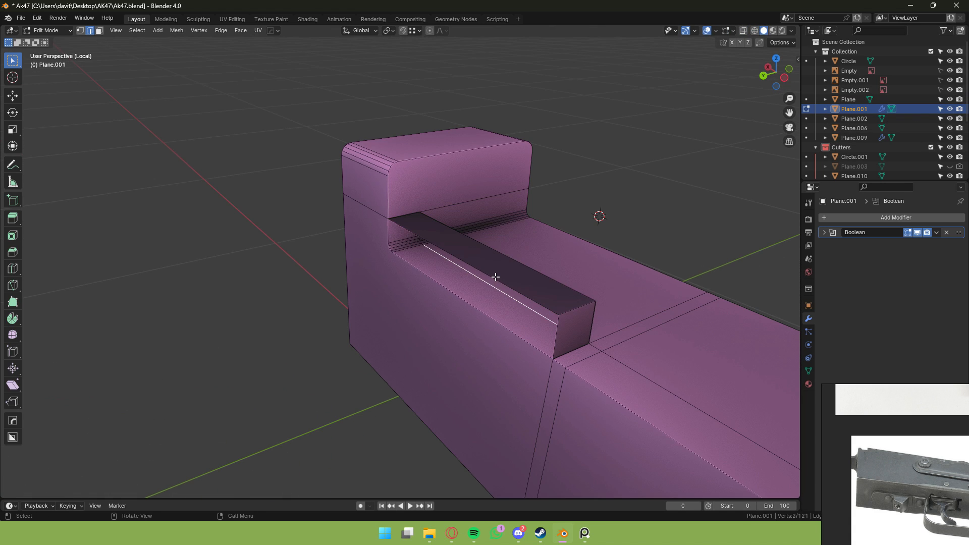
Close the open long sides of the new raised section with faces, deleting and refilling the misfilled inner one.
{"action": "left_click", "coordinate": [495, 277]}
{"action": "middle_click_drag", "start_coordinate": [495, 277], "coordinate": [365, 279]}
{"action": "key", "text": "1"}
{"action": "key", "text": "f"}
{"action": "scroll", "coordinate": [375, 279], "scroll_direction": "down", "scroll_amount": 3}
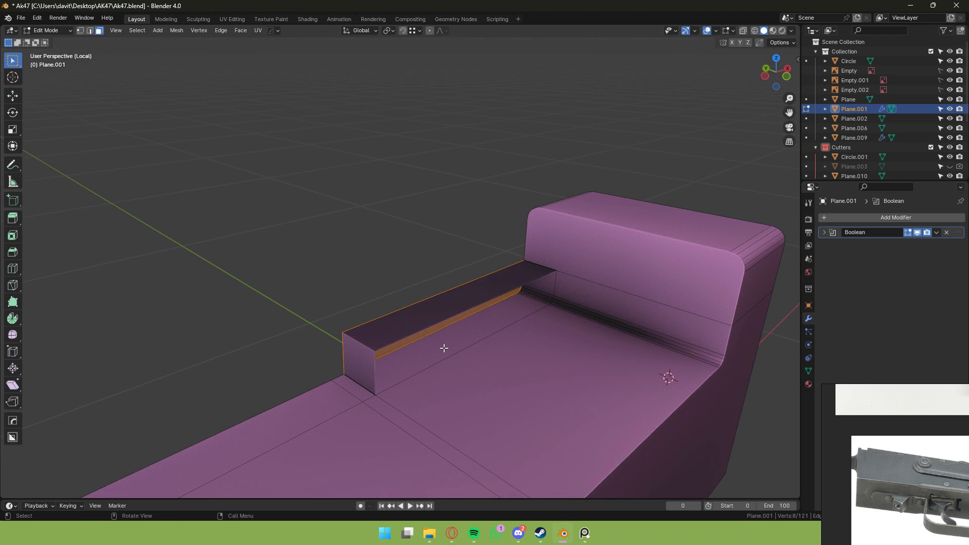
{"action": "middle_click_drag", "start_coordinate": [444, 349], "coordinate": [522, 304]}
{"action": "left_click", "coordinate": [522, 304]}
{"action": "key", "text": "x"}
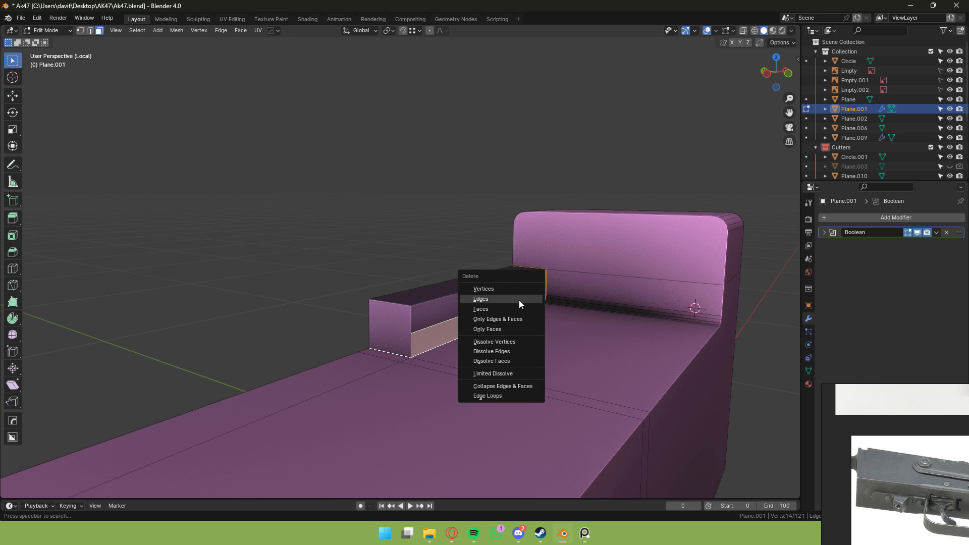
{"action": "left_click", "coordinate": [515, 307]}
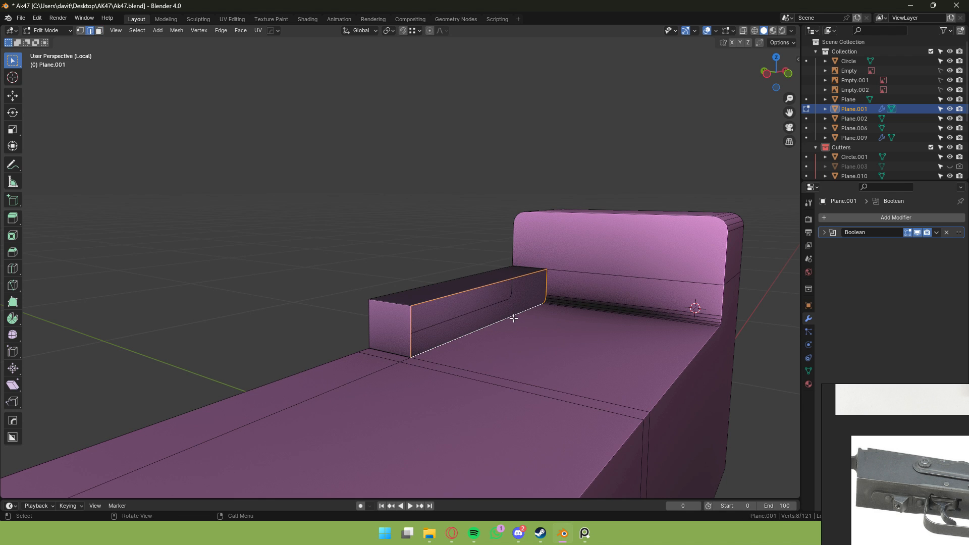
{"action": "key", "text": "f"}
Recalculate the normals of the whole receiver mesh and return to the full gun in Object Mode.
{"action": "key", "text": "a"}
{"action": "key", "text": "shift+n"}
{"action": "key", "text": "Tab"}
{"action": "middle_click_drag", "start_coordinate": [507, 307], "coordinate": [534, 257]}
{"action": "key", "text": "KP_Divide"}
Select the dust cover, hide the Empty blueprint image and show the back view in wireframe against the remaining blueprint.
{"action": "left_click", "coordinate": [477, 200]}
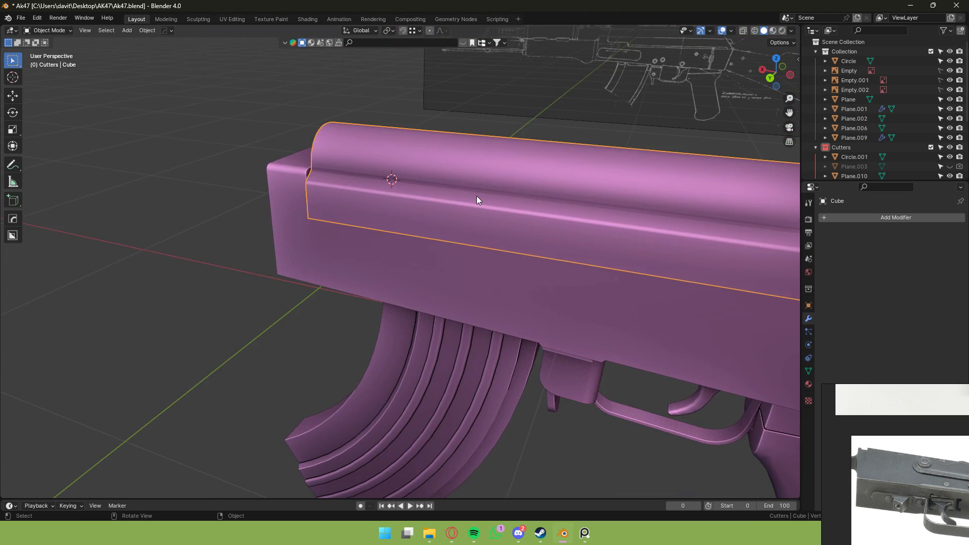
{"action": "middle_click_drag", "start_coordinate": [477, 197], "coordinate": [493, 195]}
{"action": "left_click", "coordinate": [772, 75]}
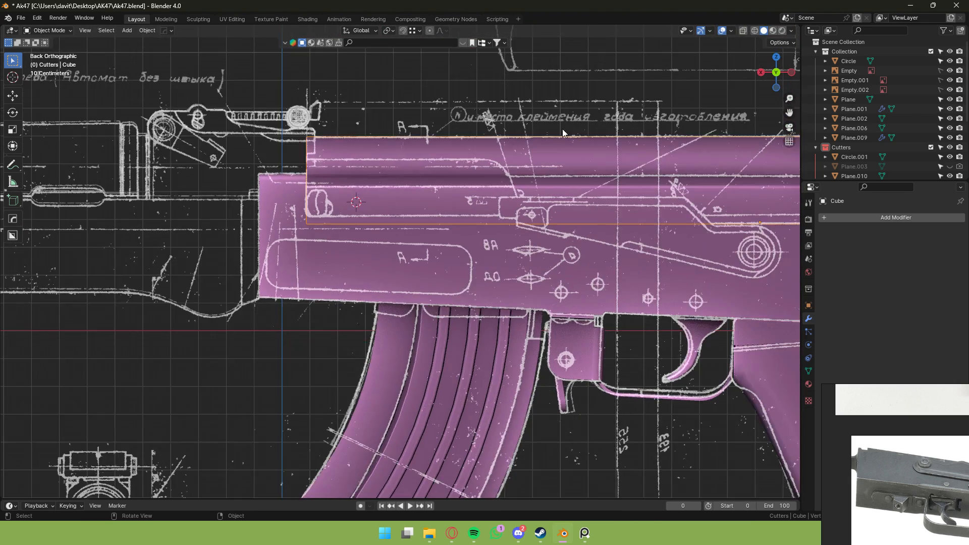
{"action": "middle_click_drag", "start_coordinate": [562, 129], "coordinate": [521, 170]}
{"action": "scroll", "coordinate": [462, 164], "scroll_direction": "down", "scroll_amount": 11}
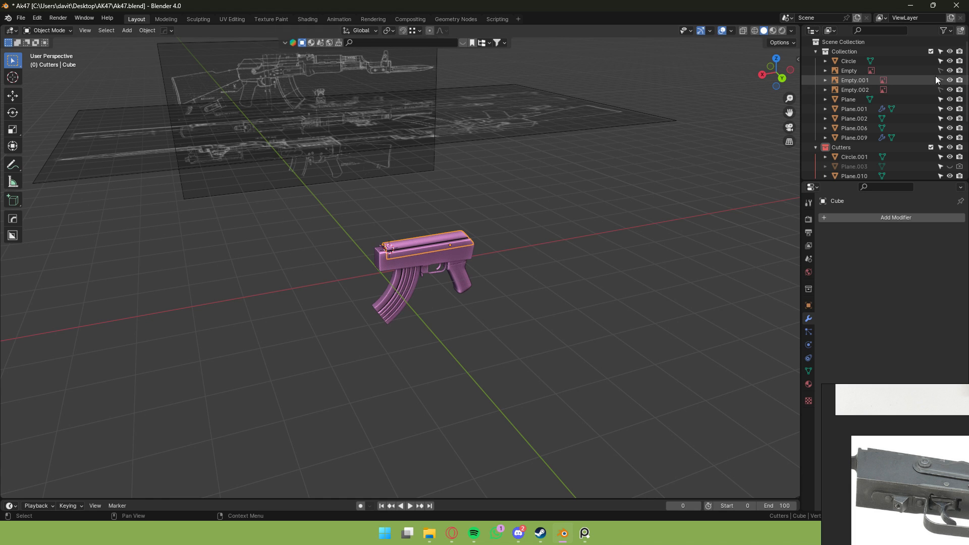
{"action": "middle_click_drag", "start_coordinate": [592, 158], "coordinate": [566, 127]}
{"action": "left_click", "coordinate": [950, 61]}
{"action": "left_click", "coordinate": [951, 70]}
{"action": "left_click", "coordinate": [791, 71]}
{"action": "scroll", "coordinate": [448, 204], "scroll_direction": "up", "scroll_amount": 6}
{"action": "scroll", "coordinate": [448, 204], "scroll_direction": "up", "scroll_amount": 6}
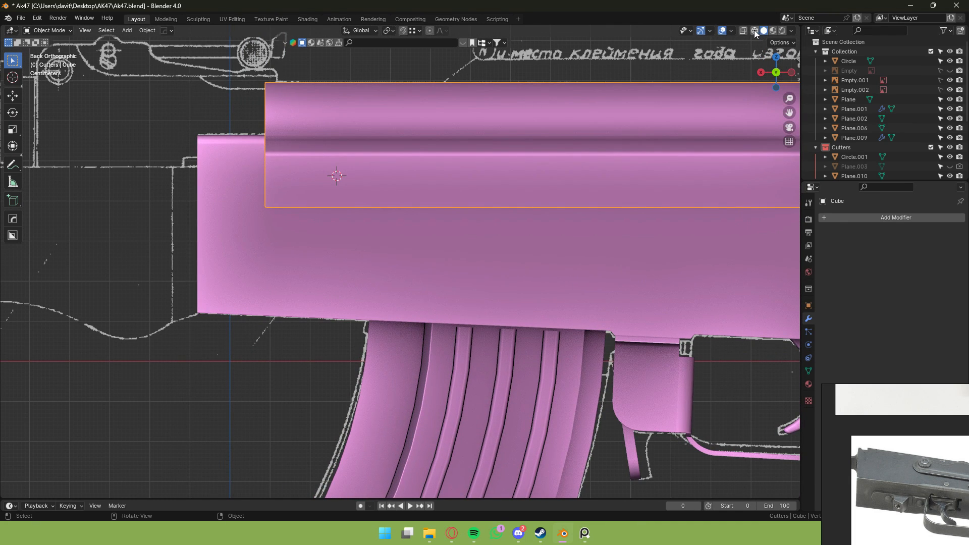
{"action": "left_click", "coordinate": [754, 29]}
{"action": "scroll", "coordinate": [643, 112], "scroll_direction": "down", "scroll_amount": 1}
Add a vertical loop cut to the dust cover and slide it onto the blueprint's notch line.
{"action": "key", "text": "Tab"}
{"action": "left_click", "coordinate": [474, 220]}
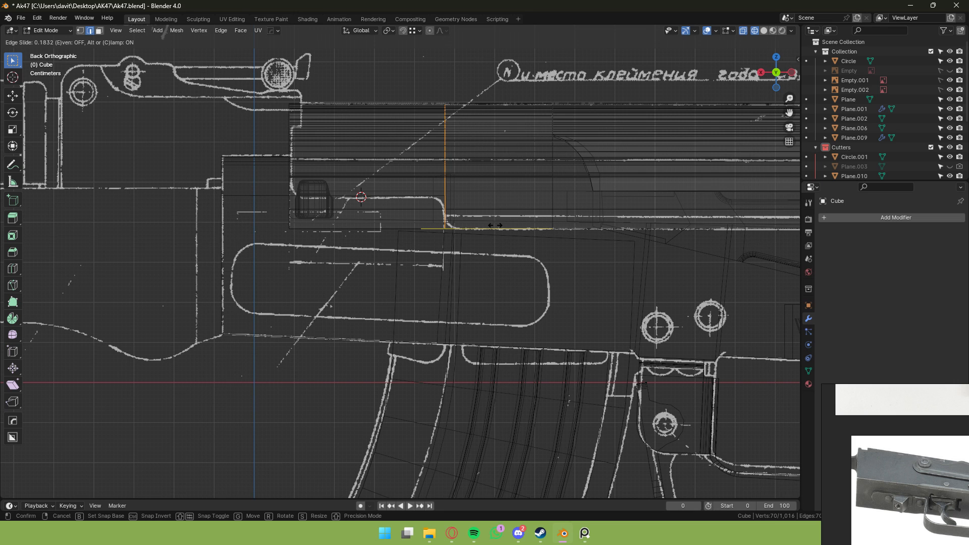
{"action": "left_click", "coordinate": [495, 225]}
{"action": "scroll", "coordinate": [500, 222], "scroll_direction": "up", "scroll_amount": 3}
{"action": "key", "text": "g"}
{"action": "key", "text": "g"}
{"action": "left_click", "coordinate": [498, 215]}
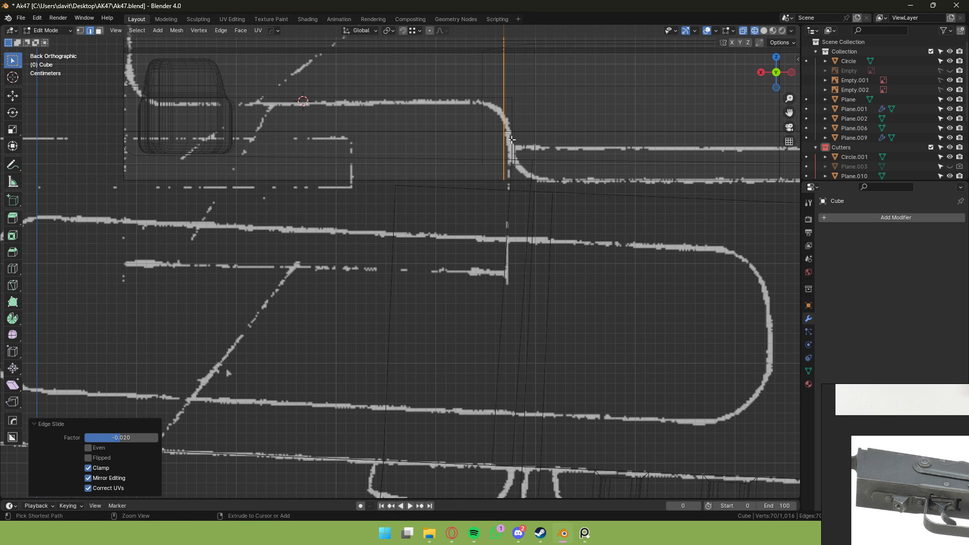
{"action": "key", "text": "ctrl+r"}
{"action": "left_click", "coordinate": [501, 141]}
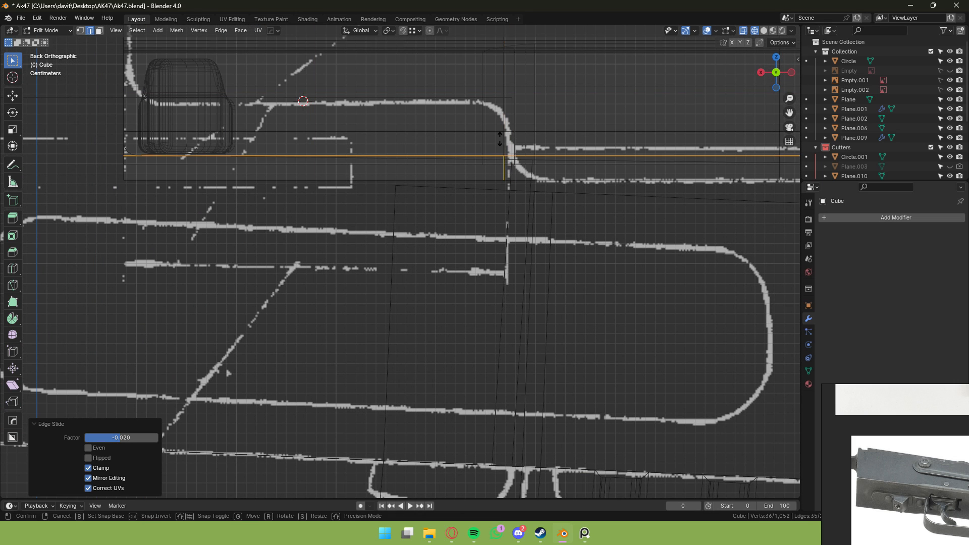
{"action": "right_click", "coordinate": [525, 99]}
{"action": "key", "text": "ctrl+z"}
Add a horizontal loop cut along the cover's side at the blueprint's notch height with a factor of 0.377.
{"action": "left_click", "coordinate": [112, 117]}
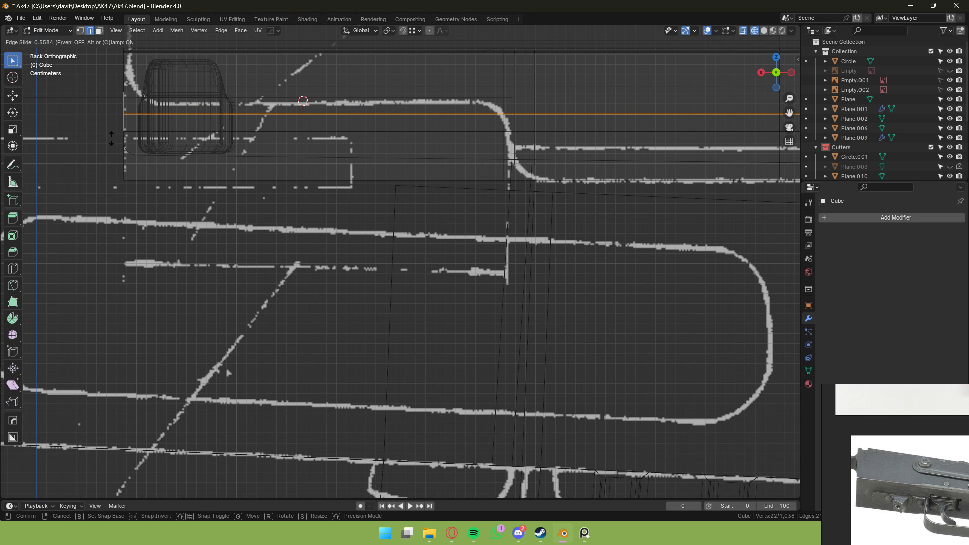
{"action": "left_click", "coordinate": [114, 132]}
{"action": "left_click", "coordinate": [764, 30]}
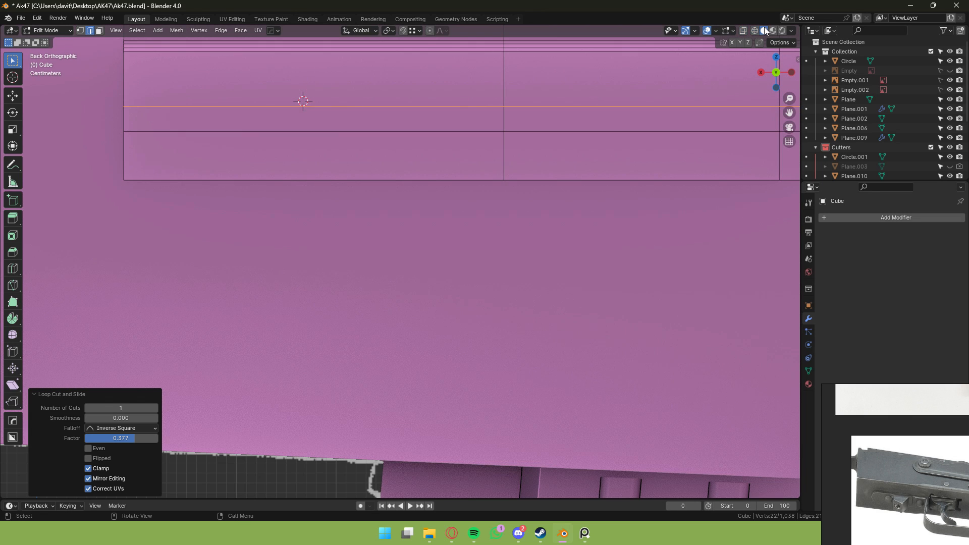
Isolate the cover and delete the outer, inner, bottom and end faces below the horizontal cut at its front to form the notch.
{"action": "key", "text": "3"}
{"action": "left_click", "coordinate": [490, 119]}
{"action": "left_click", "coordinate": [471, 154], "text": "shift"}
{"action": "key", "text": "slash"}
{"action": "mouse_move", "coordinate": [410, 262]}
{"action": "middle_mouse_down"}
{"action": "mouse_move", "coordinate": [574, 251]}
{"action": "mouse_move", "coordinate": [472, 222]}
{"action": "middle_mouse_up"}
{"action": "scroll", "coordinate": [472, 240], "scroll_direction": "up", "scroll_amount": 3}
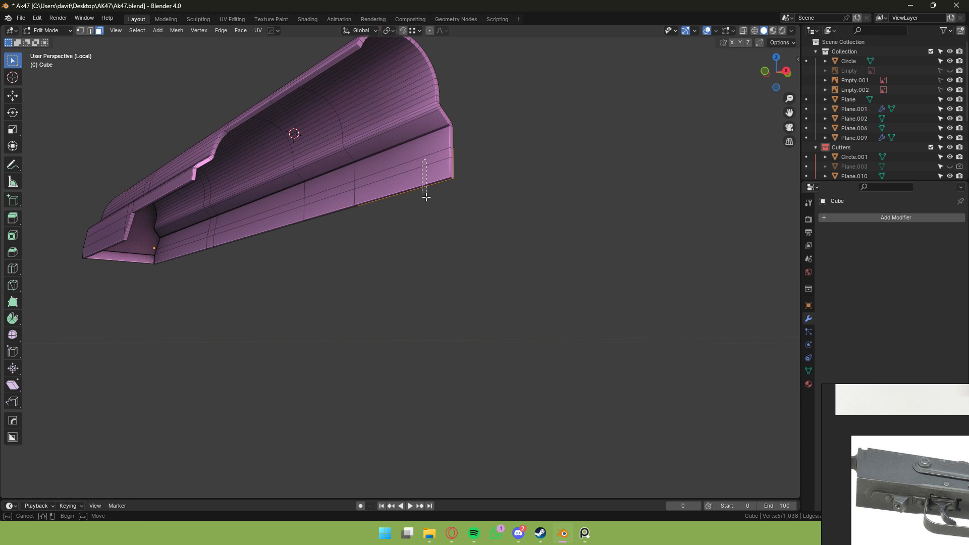
{"action": "left_click_drag", "start_coordinate": [426, 197], "coordinate": [427, 198], "text": "shift"}
{"action": "middle_click_drag", "start_coordinate": [427, 198], "coordinate": [418, 220]}
{"action": "scroll", "coordinate": [416, 207], "scroll_direction": "up", "scroll_amount": 3}
{"action": "left_click", "coordinate": [390, 169], "text": "shift"}
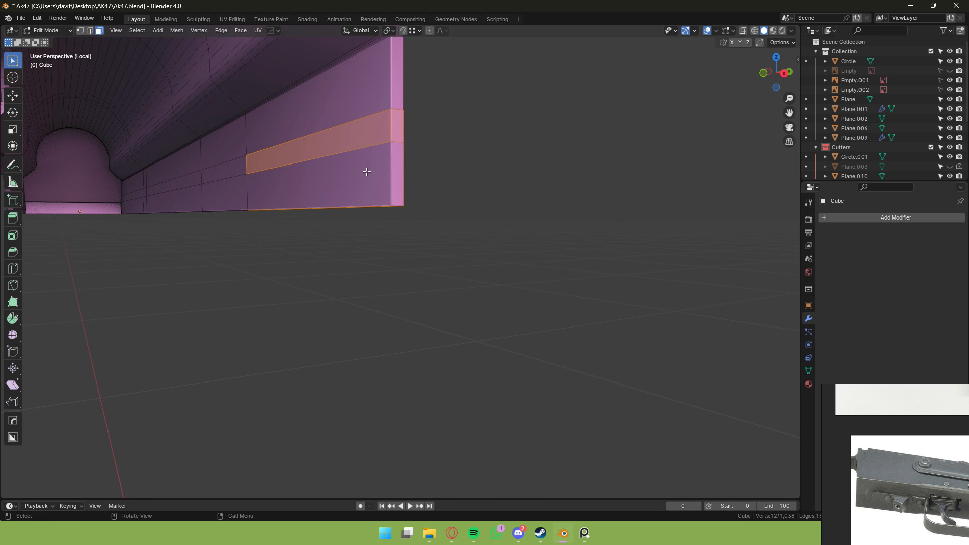
{"action": "left_click", "coordinate": [367, 171], "text": "shift"}
{"action": "left_click", "coordinate": [401, 168], "text": "shift"}
{"action": "key", "text": "x"}
{"action": "left_click", "coordinate": [403, 161]}
{"action": "scroll", "coordinate": [392, 171], "scroll_direction": "down", "scroll_amount": 3}
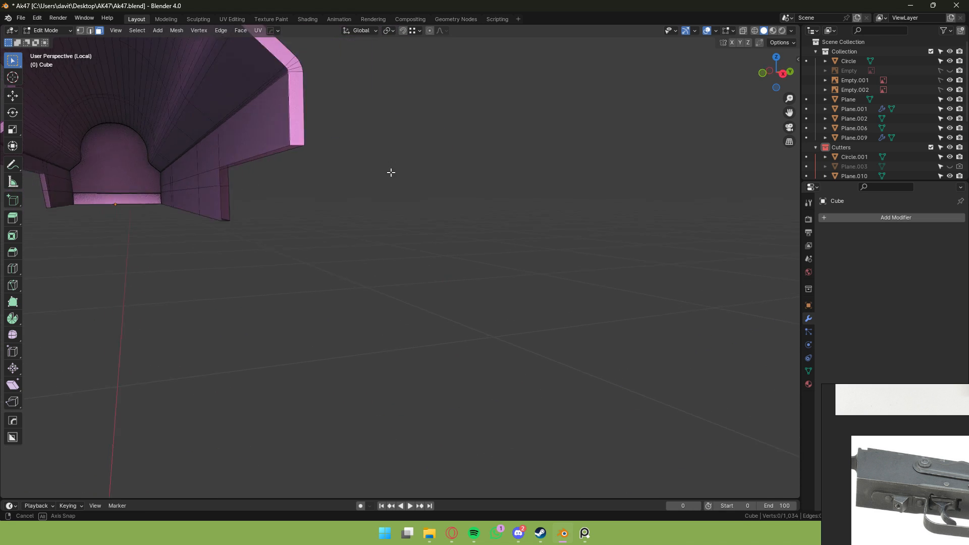
Fill the open gaps left between the cover's inner and outer walls along the notch with faces.
{"action": "key", "text": "2"}
{"action": "middle_click_drag", "start_coordinate": [391, 171], "coordinate": [356, 228]}
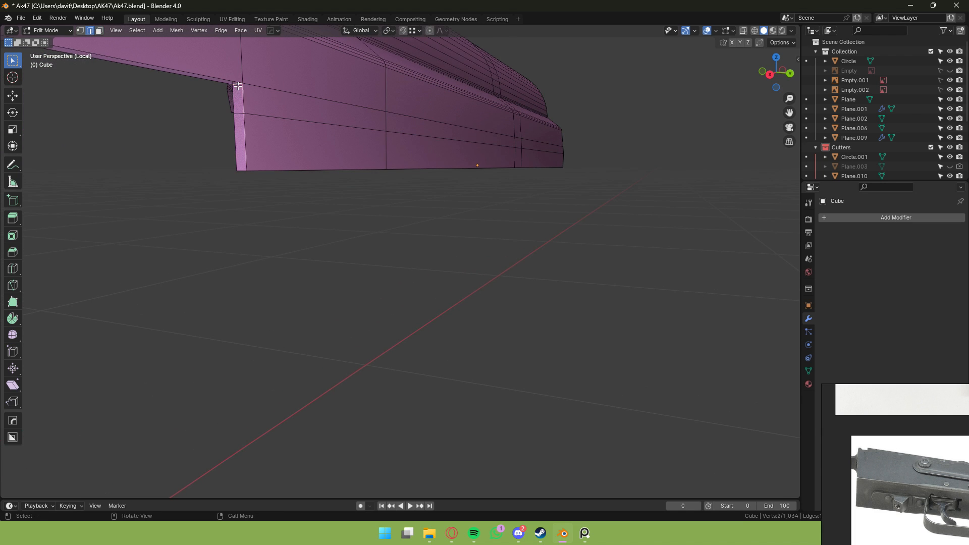
{"action": "scroll", "coordinate": [277, 95], "scroll_direction": "down", "scroll_amount": 3}
{"action": "middle_click_drag", "start_coordinate": [277, 95], "coordinate": [355, 87]}
{"action": "key", "text": "Tab"}
{"action": "key", "text": "Tab"}
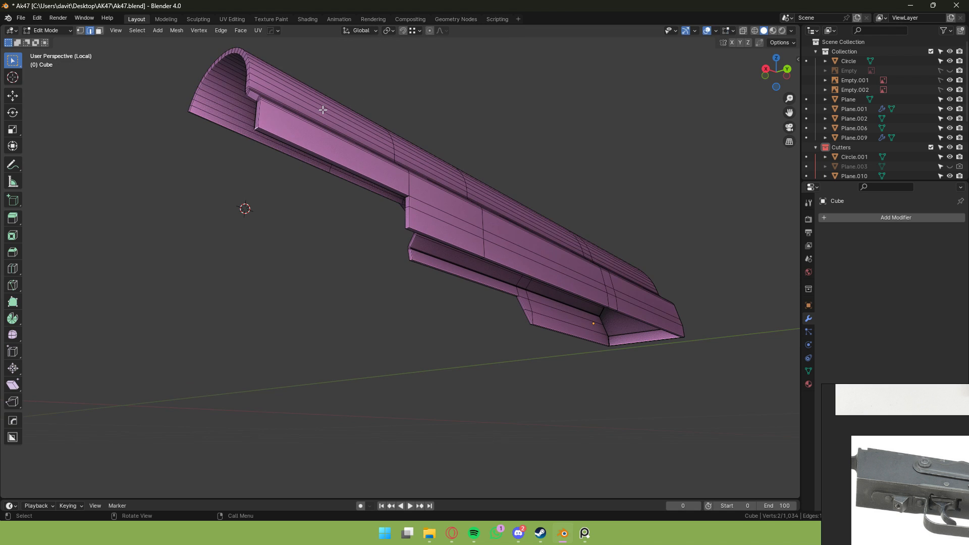
Bevel the notch's inner corner and the cover's lower front corner with 5 segments, about 0.0137 m wide.
{"action": "scroll", "coordinate": [324, 131], "scroll_direction": "up", "scroll_amount": 2}
{"action": "middle_click_drag", "start_coordinate": [323, 131], "coordinate": [374, 233]}
{"action": "left_click", "coordinate": [398, 221], "text": "shift"}
{"action": "key", "text": "ctrl+b"}
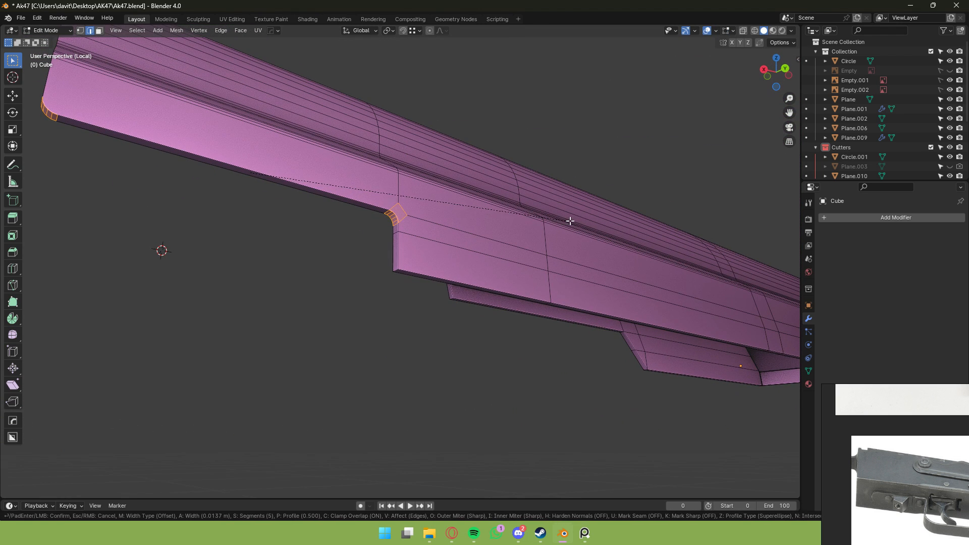
{"action": "left_click", "coordinate": [570, 221]}
Dissolve the two stray vertices beside the notch's beveled corner and return to the full gun.
{"action": "key", "text": "1"}
{"action": "middle_click_drag", "start_coordinate": [573, 218], "coordinate": [451, 253]}
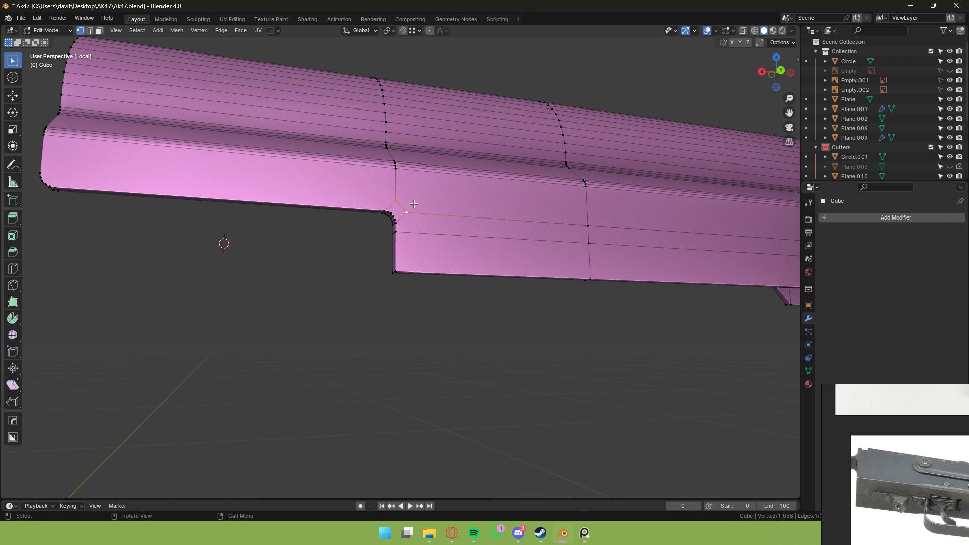
{"action": "key", "text": "ctrl+x"}
{"action": "middle_click_drag", "start_coordinate": [414, 204], "coordinate": [432, 186]}
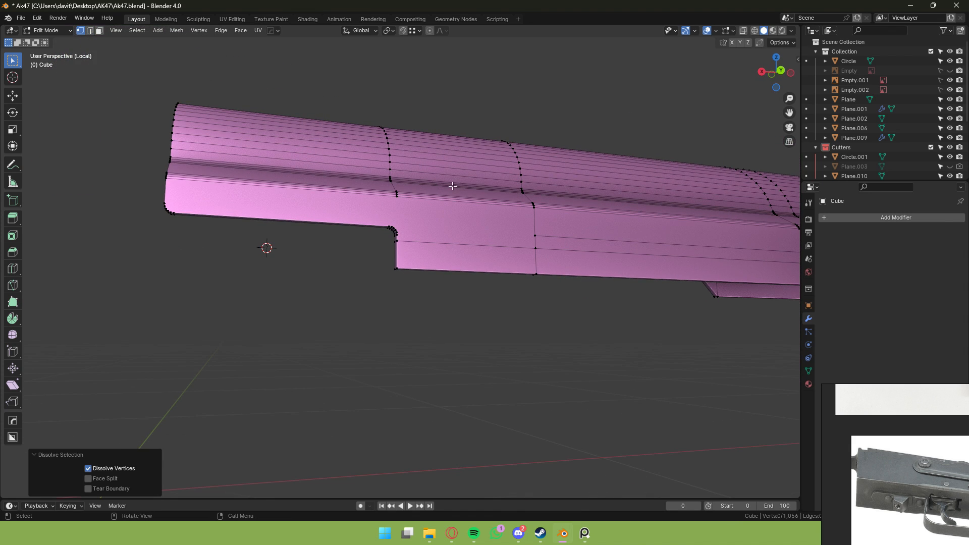
{"action": "key", "text": "Tab"}
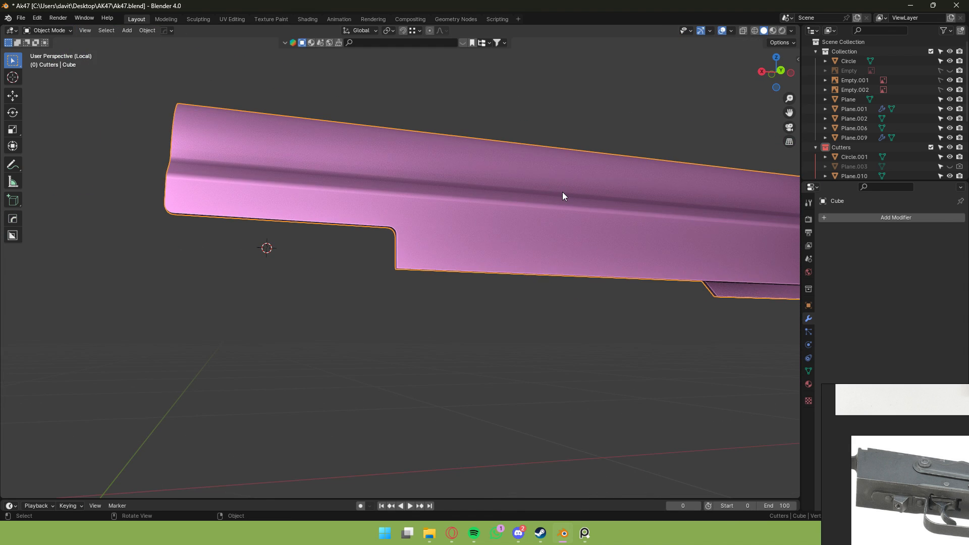
{"action": "key", "text": "slash"}
Examine the notched cover, receiver and charging handle from both sides of the gun.
{"action": "scroll", "coordinate": [530, 188], "scroll_direction": "down", "scroll_amount": 3}
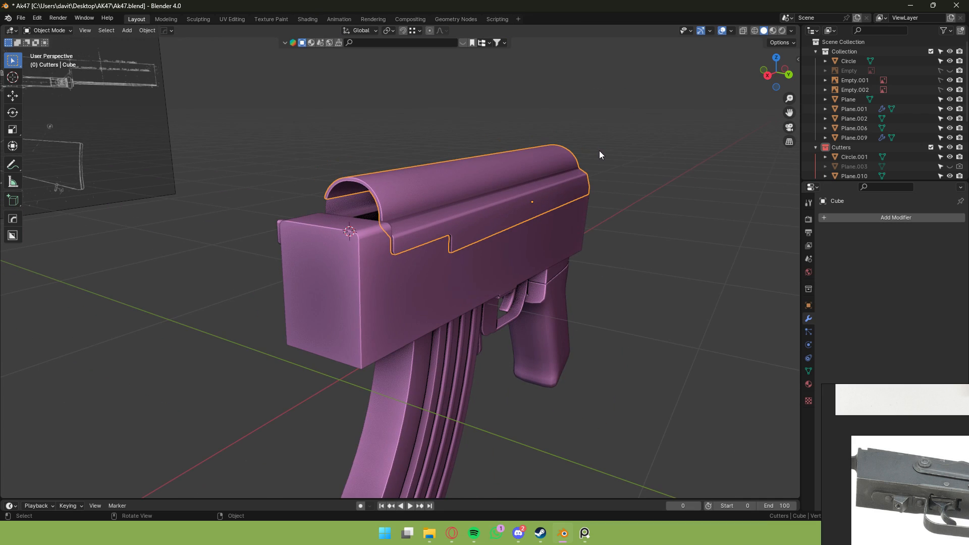
{"action": "left_click", "coordinate": [599, 150]}
{"action": "middle_click_drag", "start_coordinate": [566, 156], "coordinate": [433, 155]}
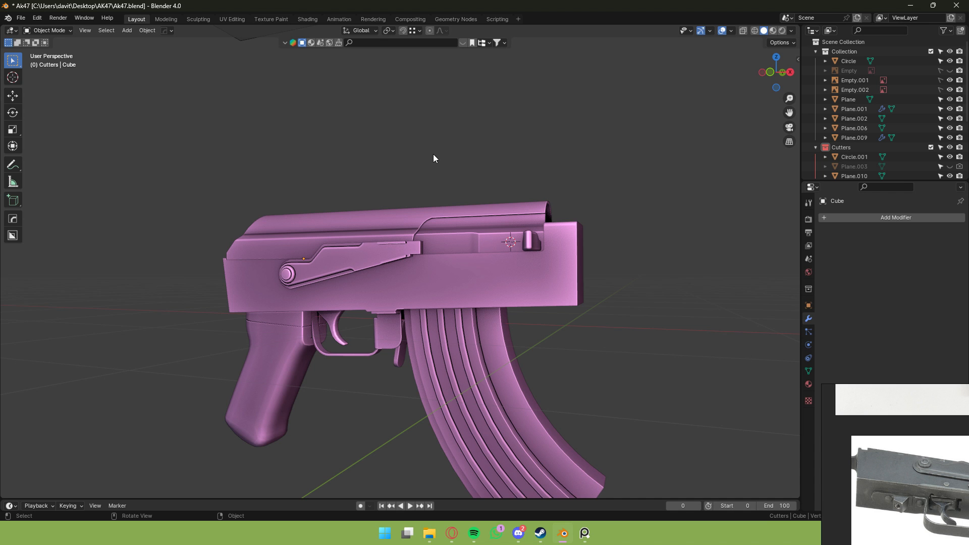
{"action": "middle_click_drag", "start_coordinate": [435, 158], "coordinate": [510, 198]}
{"action": "scroll", "coordinate": [556, 172], "scroll_direction": "up", "scroll_amount": 4}
{"action": "scroll", "coordinate": [506, 178], "scroll_direction": "up", "scroll_amount": 6}
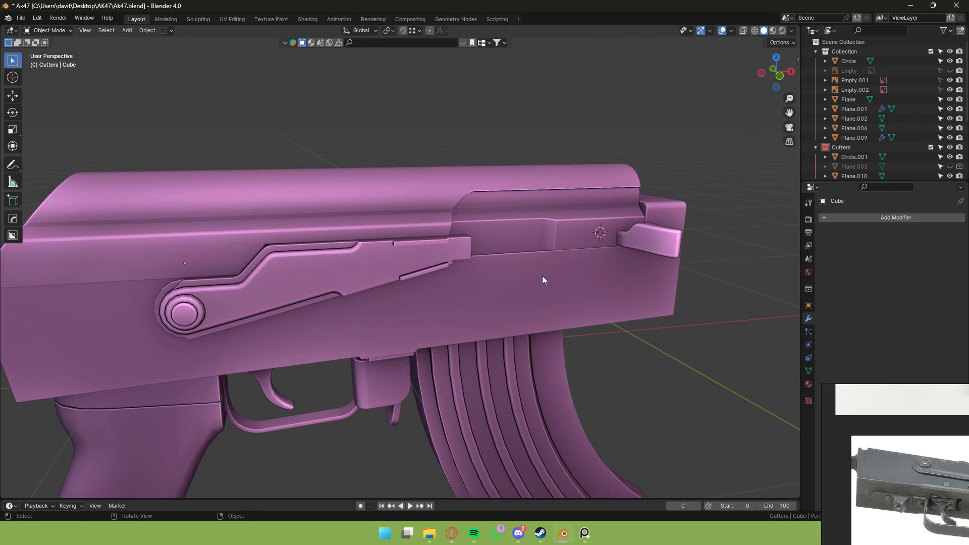
{"action": "left_click", "coordinate": [541, 272]}
{"action": "scroll", "coordinate": [606, 212], "scroll_direction": "down", "scroll_amount": 5}
{"action": "scroll", "coordinate": [669, 154], "scroll_direction": "up", "scroll_amount": 6}
{"action": "middle_click_drag", "start_coordinate": [669, 153], "coordinate": [637, 153]}
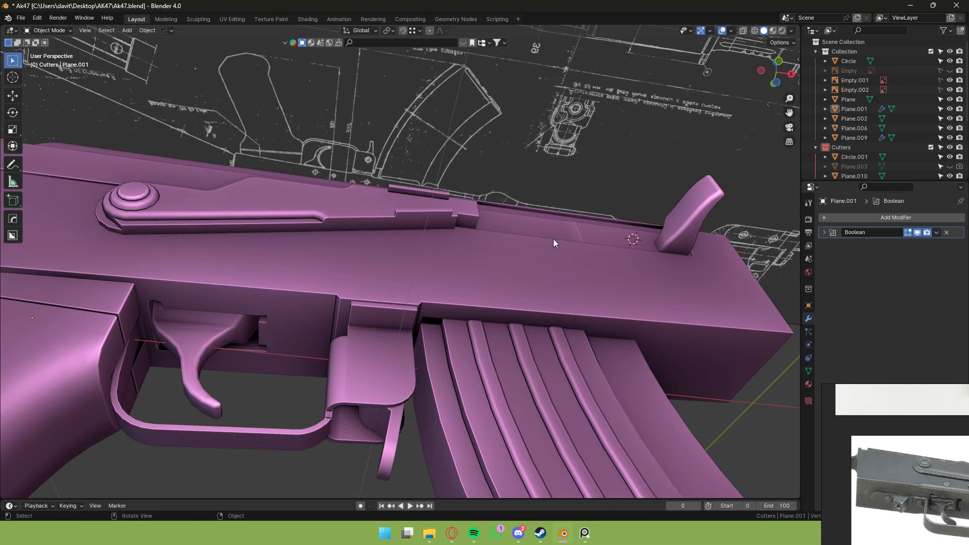
Apply the receiver's Boolean modifier and remove the modifier from the magazine.
{"action": "left_click", "coordinate": [554, 242]}
{"action": "left_click", "coordinate": [560, 149]}
{"action": "left_click", "coordinate": [534, 278]}
{"action": "left_click", "coordinate": [937, 233]}
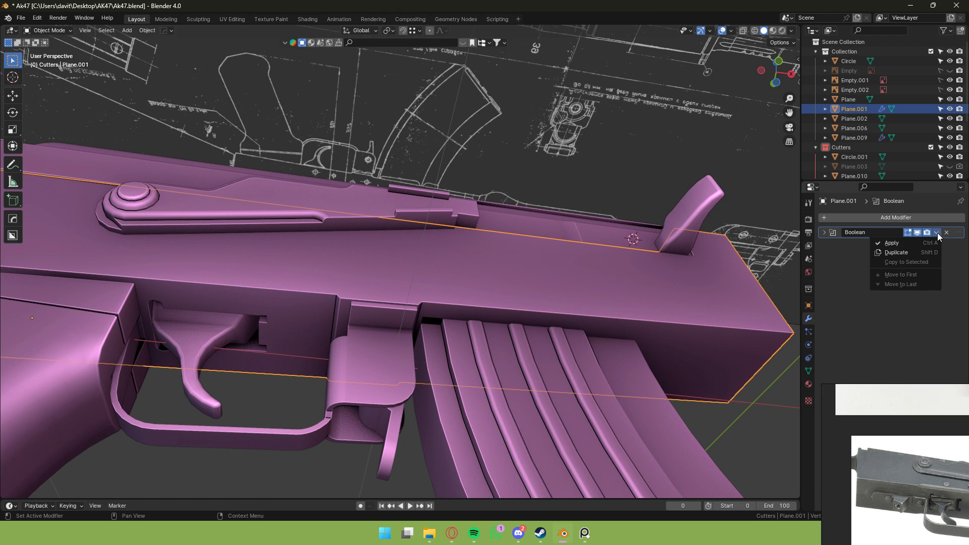
{"action": "left_click", "coordinate": [929, 242]}
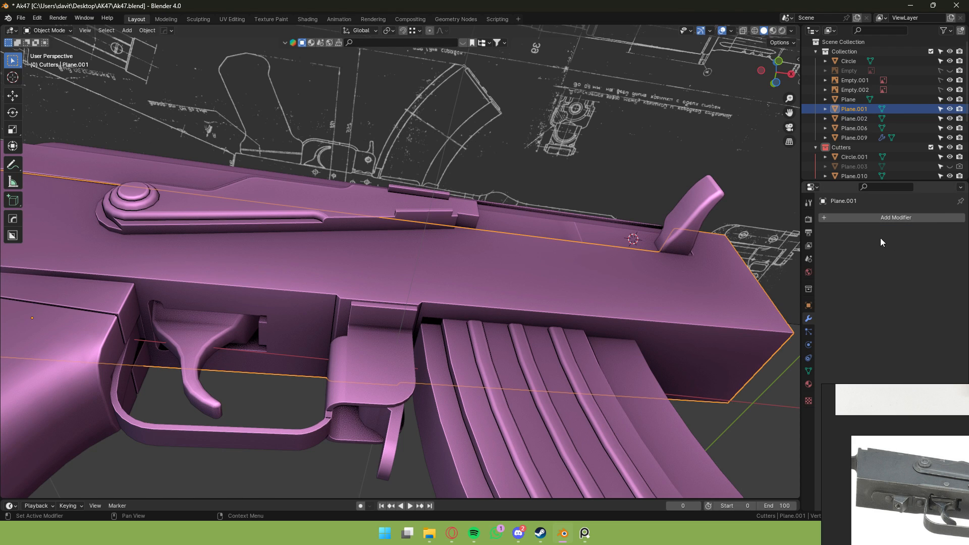
{"action": "left_click", "coordinate": [549, 391]}
{"action": "left_click", "coordinate": [950, 233]}
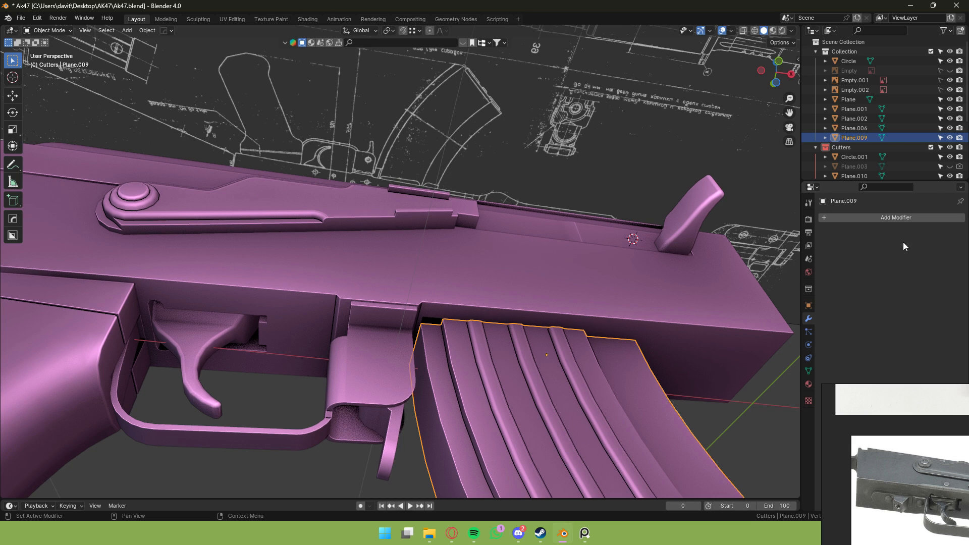
Examine the gun from the side and check the dust cover's modifiers and its place in the scene's object list.
{"action": "scroll", "coordinate": [631, 195], "scroll_direction": "down", "scroll_amount": 6}
{"action": "left_click", "coordinate": [601, 188]}
{"action": "middle_click_drag", "start_coordinate": [601, 187], "coordinate": [412, 246]}
{"action": "scroll", "coordinate": [412, 246], "scroll_direction": "up", "scroll_amount": 5}
{"action": "left_click", "coordinate": [412, 248]}
{"action": "left_click", "coordinate": [425, 200]}
{"action": "scroll", "coordinate": [898, 113], "scroll_direction": "down", "scroll_amount": 5}
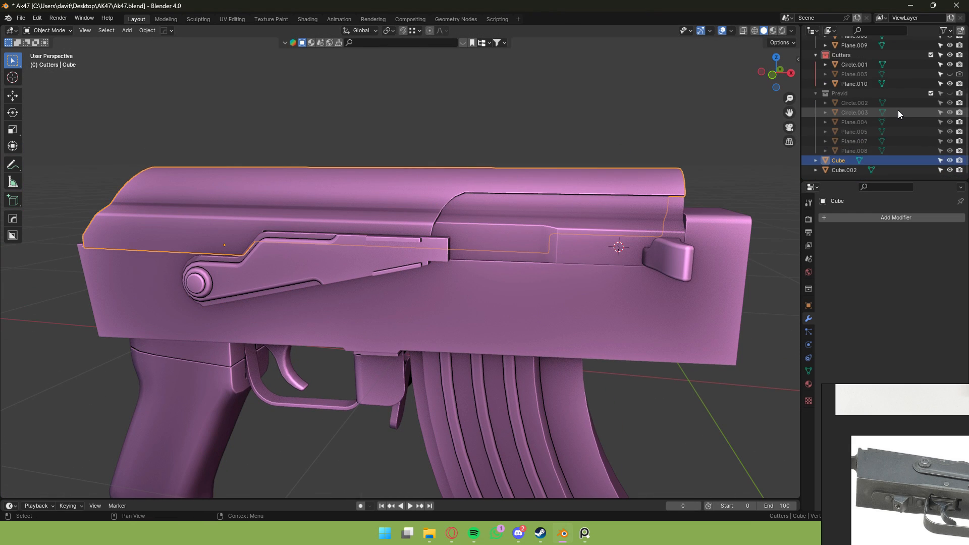
{"action": "scroll", "coordinate": [901, 118], "scroll_direction": "up", "scroll_amount": 5}
{"action": "scroll", "coordinate": [779, 132], "scroll_direction": "down", "scroll_amount": 1}
{"action": "scroll", "coordinate": [880, 138], "scroll_direction": "down", "scroll_amount": 5}
{"action": "scroll", "coordinate": [881, 142], "scroll_direction": "up", "scroll_amount": 5}
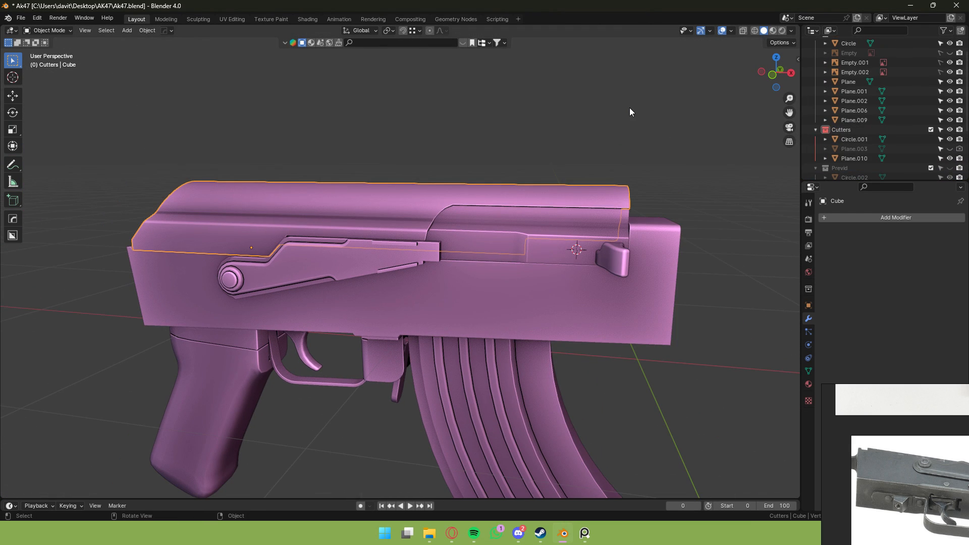
Isolate the dust cover in local view and enter edge selection in Edit Mode.
{"action": "middle_click_drag", "start_coordinate": [630, 108], "coordinate": [520, 186]}
{"action": "scroll", "coordinate": [539, 185], "scroll_direction": "up", "scroll_amount": 4}
{"action": "left_click", "coordinate": [541, 202]}
{"action": "key", "text": "Tab"}
{"action": "key", "text": "Tab"}
{"action": "key", "text": "KP_Divide"}
{"action": "key", "text": "Tab"}
{"action": "key", "text": "2"}
Mark the edge loops along the dust cover's notch and lower outline as seams.
{"action": "scroll", "coordinate": [505, 105], "scroll_direction": "up", "scroll_amount": 3}
{"action": "left_click", "coordinate": [520, 144], "text": "alt+shift"}
{"action": "scroll", "coordinate": [546, 132], "scroll_direction": "down", "scroll_amount": 6}
{"action": "middle_click_drag", "start_coordinate": [546, 132], "coordinate": [521, 158]}
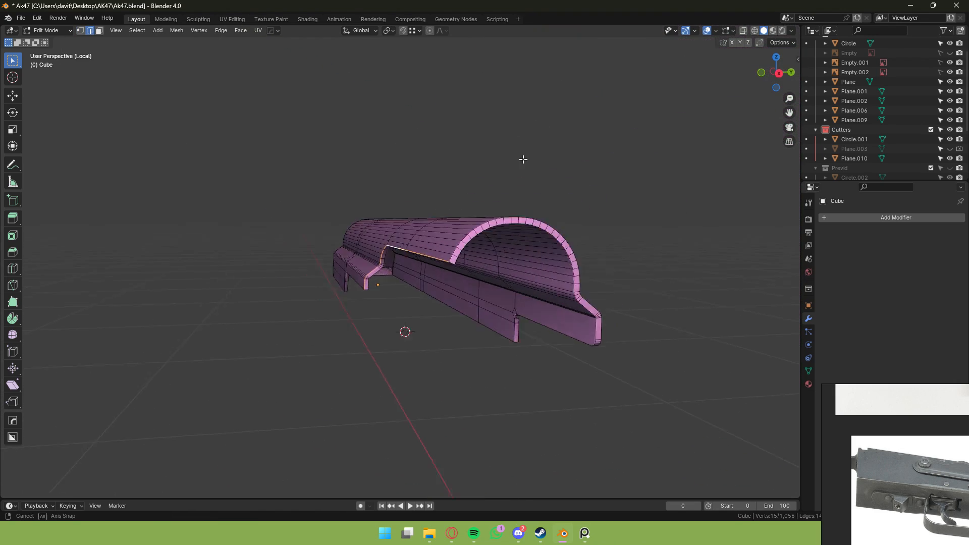
{"action": "scroll", "coordinate": [489, 239], "scroll_direction": "up", "scroll_amount": 4}
{"action": "middle_click_drag", "start_coordinate": [467, 273], "coordinate": [314, 156]}
{"action": "left_click", "coordinate": [321, 179], "text": "alt+shift"}
{"action": "scroll", "coordinate": [321, 177], "scroll_direction": "down", "scroll_amount": 3}
{"action": "scroll", "coordinate": [313, 156], "scroll_direction": "up", "scroll_amount": 3}
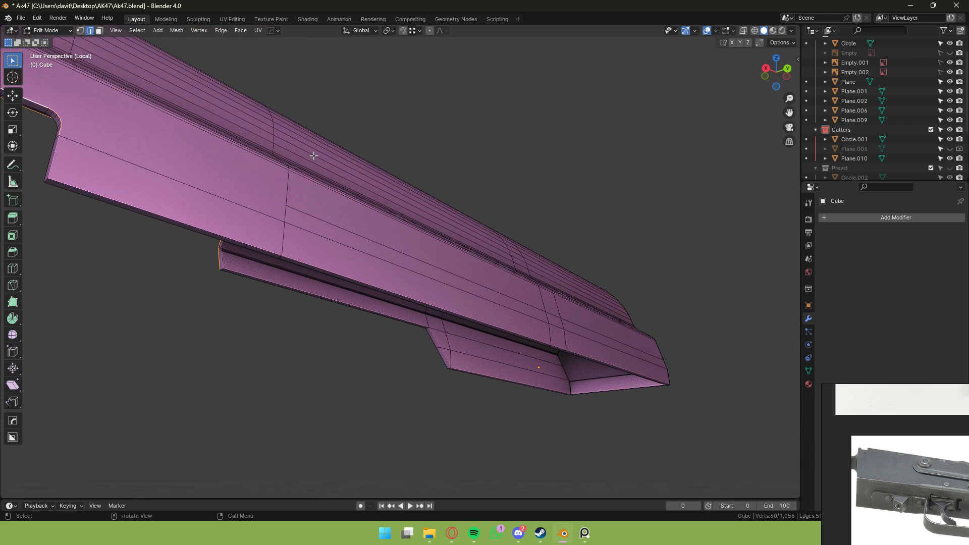
{"action": "left_click", "coordinate": [235, 228], "text": "alt+shift"}
{"action": "middle_click_drag", "start_coordinate": [235, 228], "coordinate": [240, 192]}
{"action": "scroll", "coordinate": [305, 184], "scroll_direction": "up", "scroll_amount": 2}
{"action": "middle_click_drag", "start_coordinate": [305, 183], "coordinate": [328, 252]}
{"action": "right_click", "coordinate": [348, 264]}
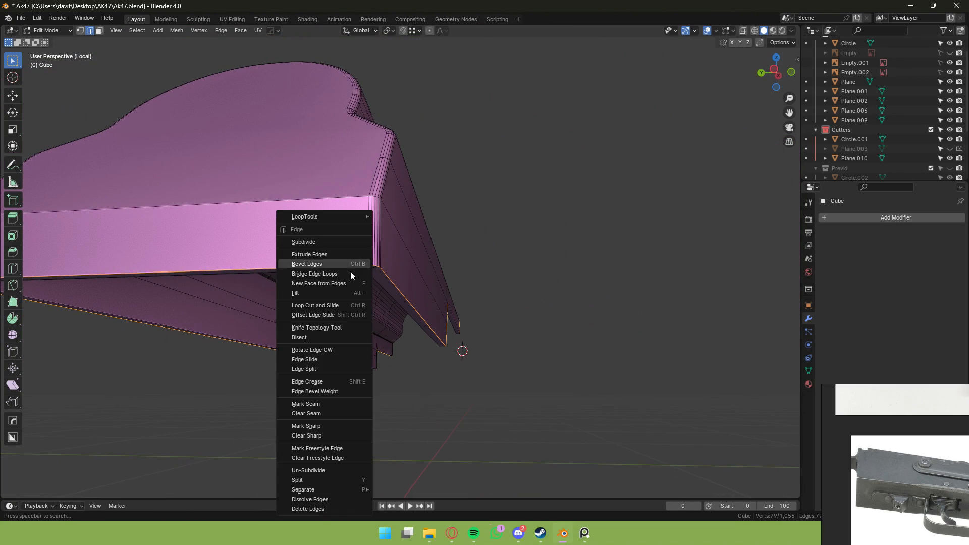
{"action": "left_click", "coordinate": [339, 404]}
Mark the edge loop beside the cover's rear bevel as a seam and return to the full gun.
{"action": "middle_click_drag", "start_coordinate": [339, 404], "coordinate": [370, 347]}
{"action": "left_click", "coordinate": [283, 313], "text": "alt"}
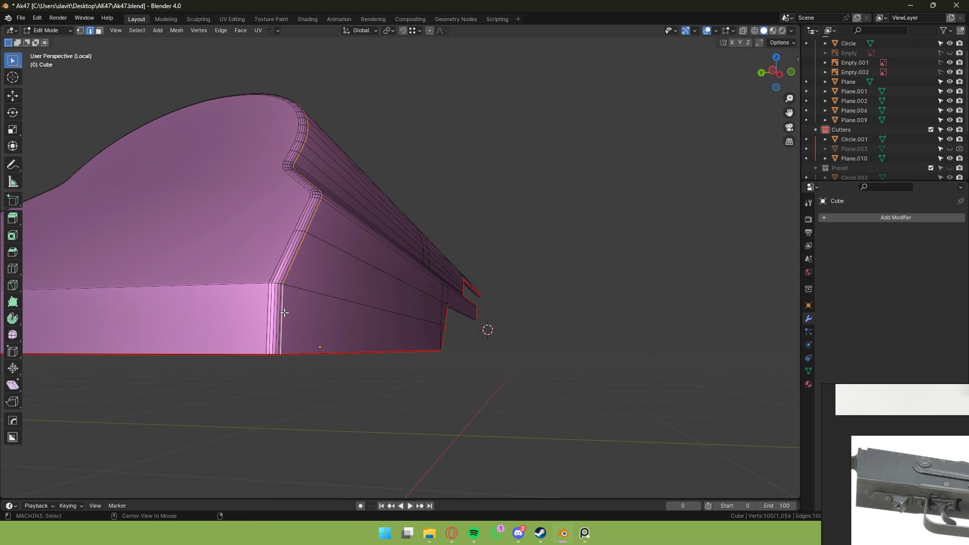
{"action": "middle_click_drag", "start_coordinate": [284, 313], "coordinate": [370, 305]}
{"action": "right_click", "coordinate": [619, 302]}
{"action": "left_click", "coordinate": [619, 303]}
{"action": "scroll", "coordinate": [567, 253], "scroll_direction": "down", "scroll_amount": 4}
{"action": "middle_click_drag", "start_coordinate": [419, 207], "coordinate": [557, 216]}
{"action": "key", "text": "Tab"}
{"action": "key", "text": "KP_Divide"}
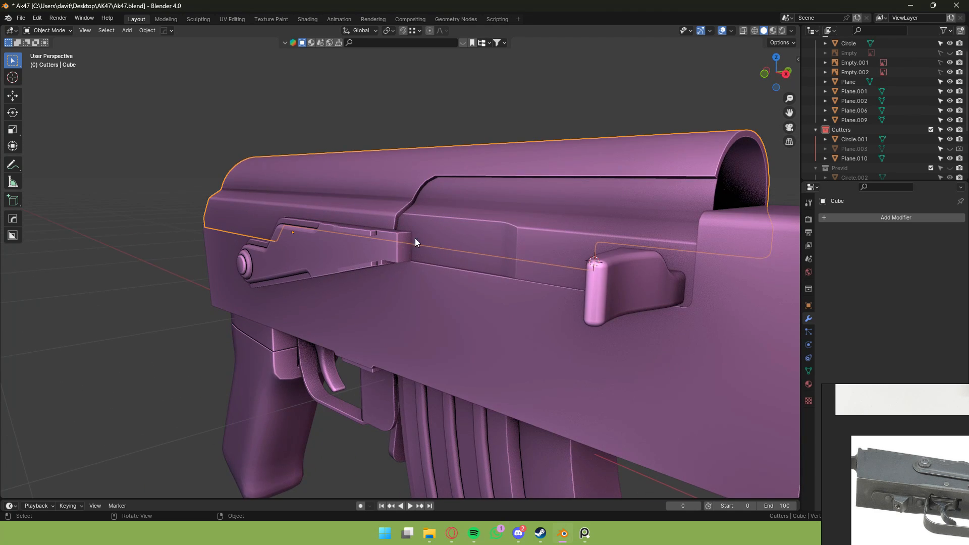
Create a new material named UVTEST on the dust cover and display the gun in material preview.
{"action": "middle_click_drag", "start_coordinate": [415, 239], "coordinate": [680, 208]}
{"action": "left_click", "coordinate": [809, 383]}
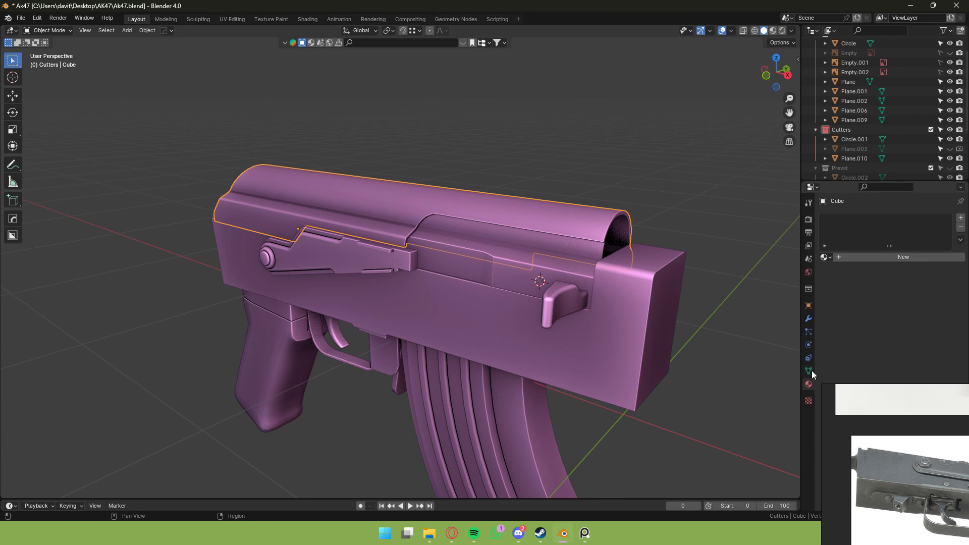
{"action": "left_click", "coordinate": [887, 257]}
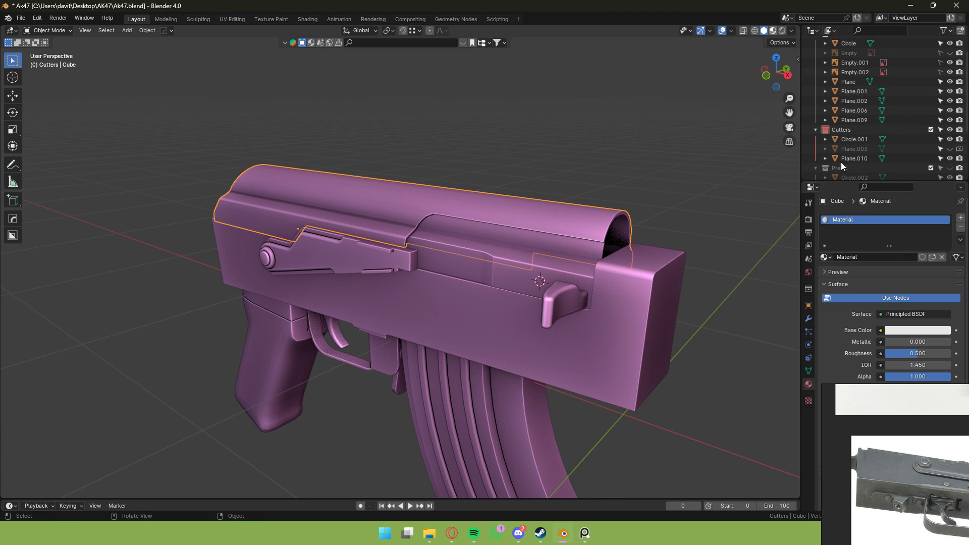
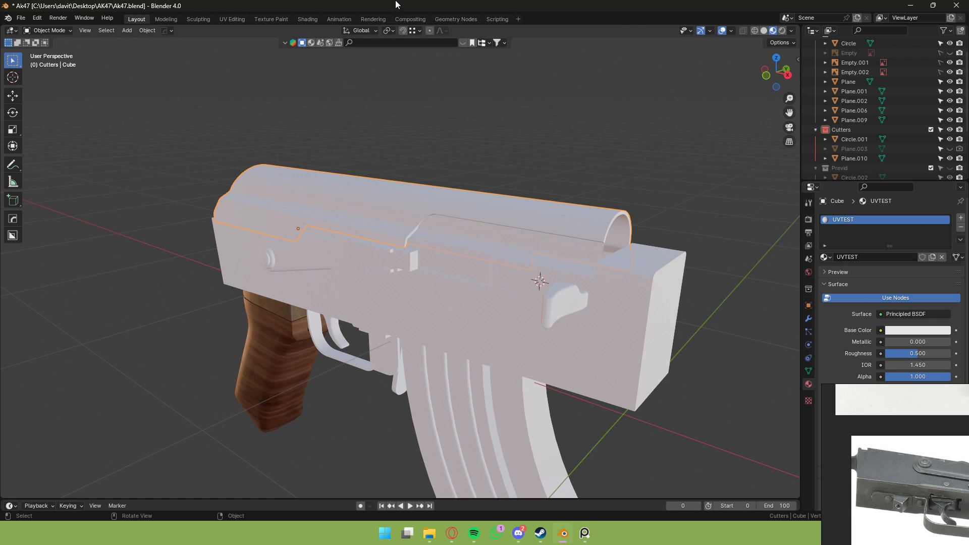
Open the Shading workspace and add an Image Texture node beside the UVTEST material's Principled BSDF.
{"action": "left_click", "coordinate": [308, 19]}
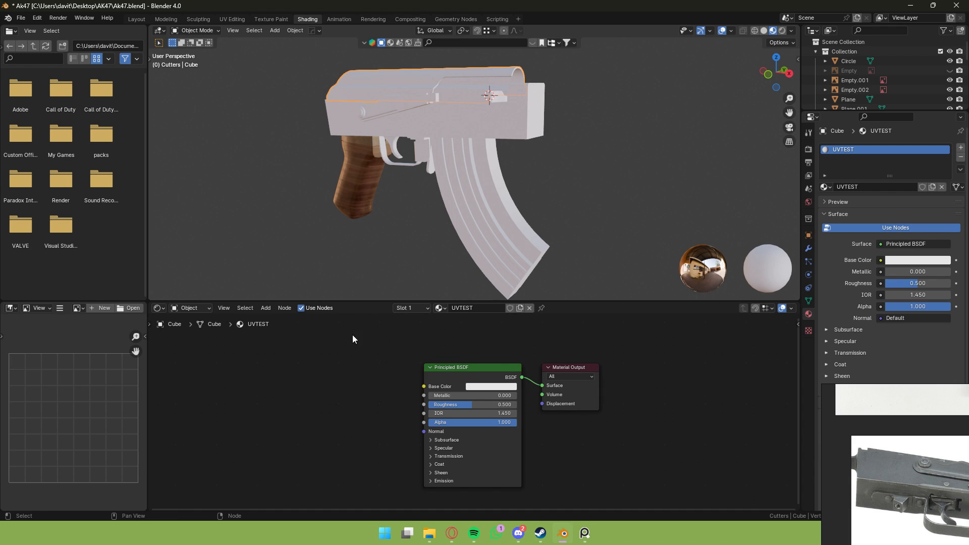
{"action": "key", "text": "shift+a"}
{"action": "type", "text": "image"}
{"action": "key", "text": "Return"}
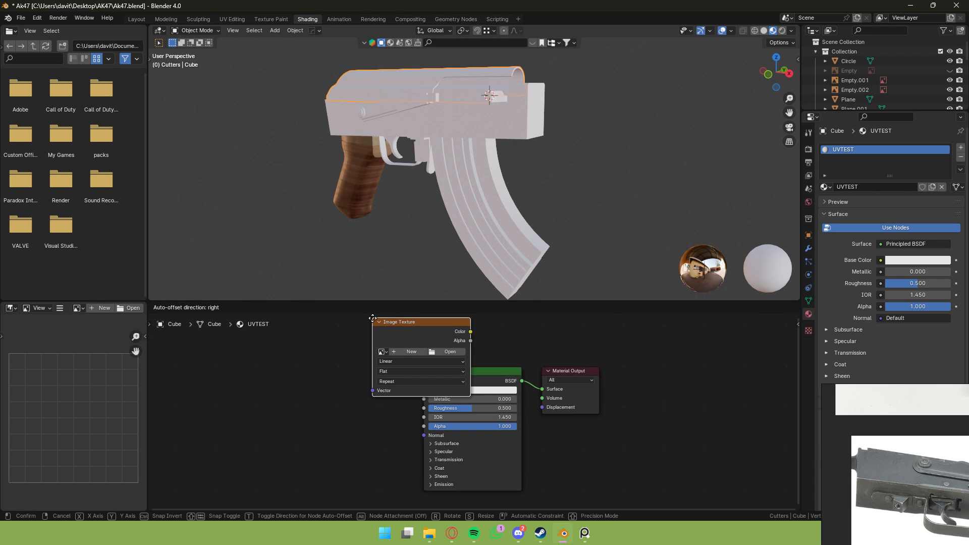
{"action": "left_click", "coordinate": [279, 359]}
Create a 2048 by 2048 px image named uvtesst' in the texture node, with a generated UV grid.
{"action": "left_click", "coordinate": [314, 392]}
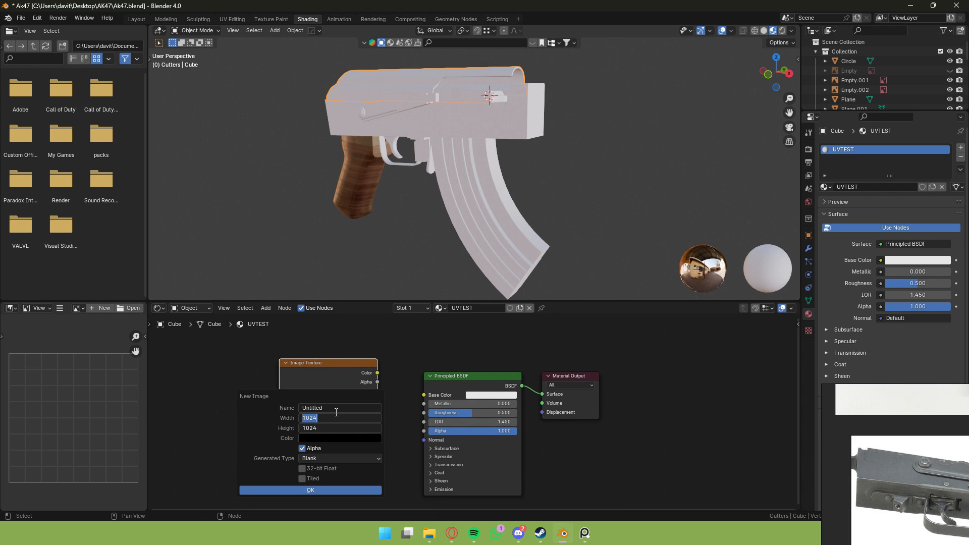
{"action": "key", "text": "Return"}
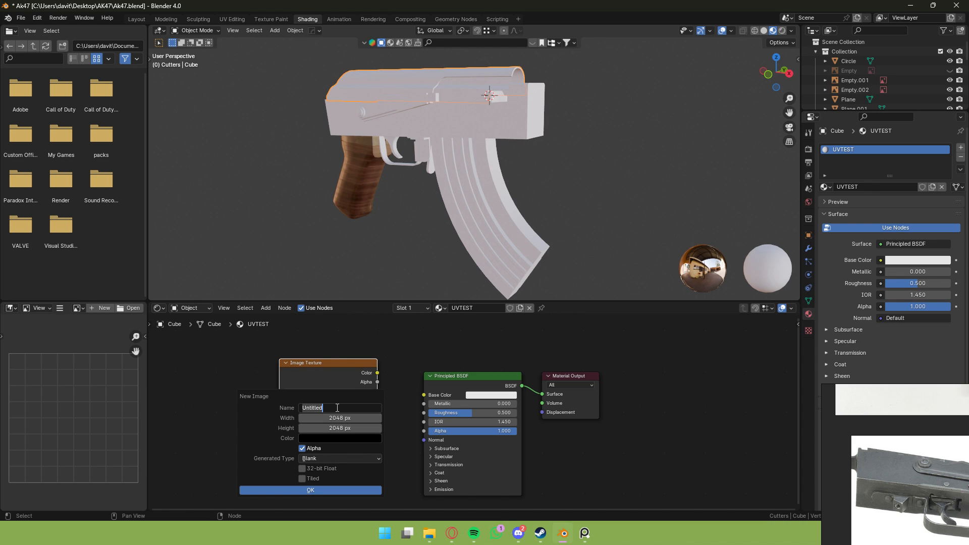
{"action": "left_click", "coordinate": [337, 408]}
{"action": "type", "text": "uvtesst'"}
{"action": "key", "text": "Return"}
{"action": "left_click", "coordinate": [315, 459]}
{"action": "left_click", "coordinate": [319, 479]}
{"action": "left_click", "coordinate": [323, 491]}
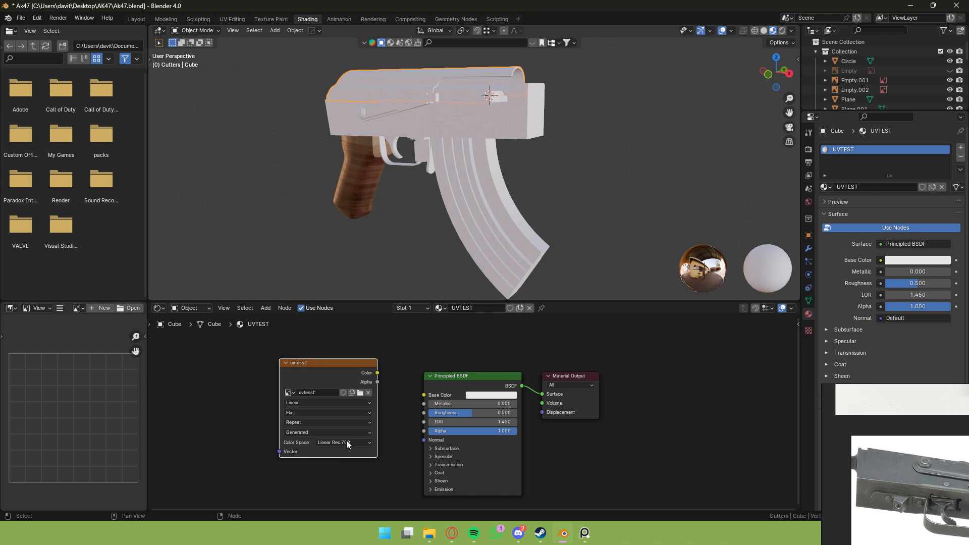
Connect the grid image's Color output to the Base Color input and unwrap the dust cover.
{"action": "left_click_drag", "start_coordinate": [422, 397], "coordinate": [423, 395]}
{"action": "scroll", "coordinate": [610, 151], "scroll_direction": "up", "scroll_amount": 3}
{"action": "middle_click_drag", "start_coordinate": [629, 104], "coordinate": [671, 147]}
{"action": "key", "text": "Tab"}
{"action": "left_click", "coordinate": [408, 31]}
{"action": "left_click", "coordinate": [414, 42]}
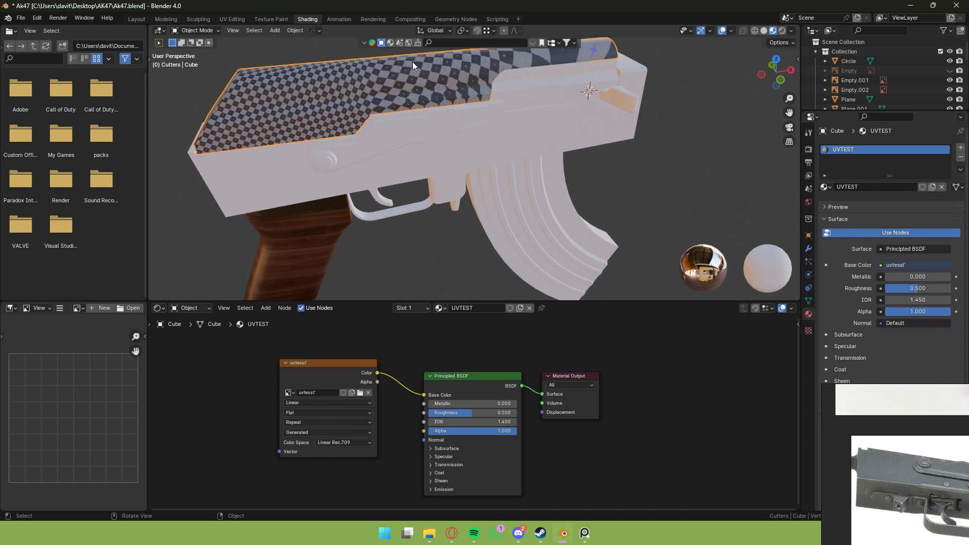
{"action": "scroll", "coordinate": [420, 56], "scroll_direction": "down", "scroll_amount": 3}
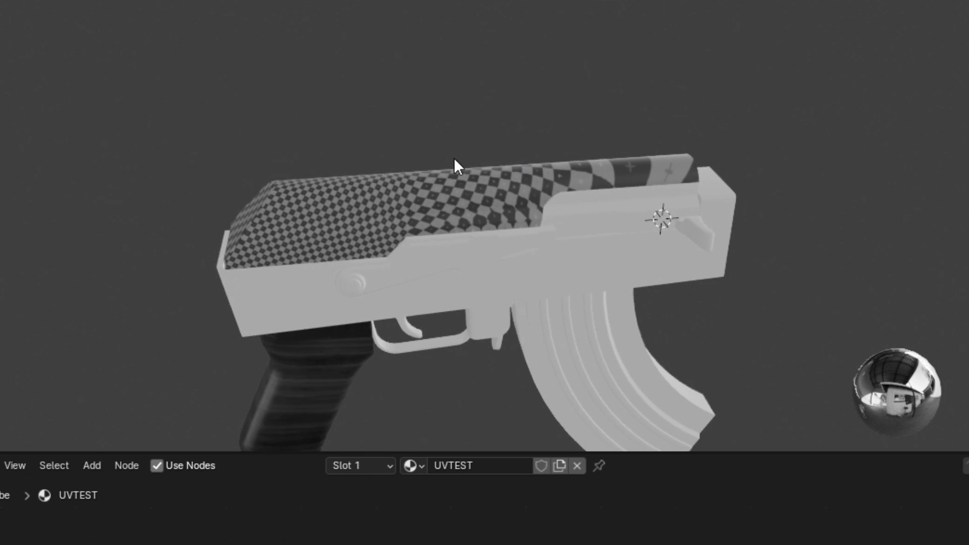
Isolate the cover and mark the unseamed lower side edge between its rear step and the notch as a seam.
{"action": "scroll", "coordinate": [489, 200], "scroll_direction": "up", "scroll_amount": 5}
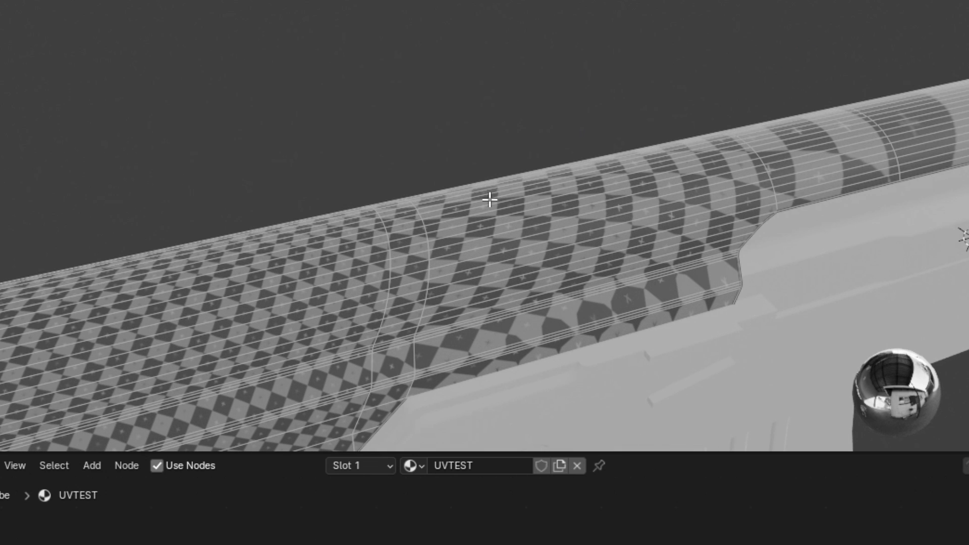
{"action": "key", "text": "Tab"}
{"action": "key", "text": "slash"}
{"action": "key", "text": "Tab"}
{"action": "middle_click_drag", "start_coordinate": [495, 199], "coordinate": [457, 296]}
{"action": "scroll", "coordinate": [484, 232], "scroll_direction": "up", "scroll_amount": 4}
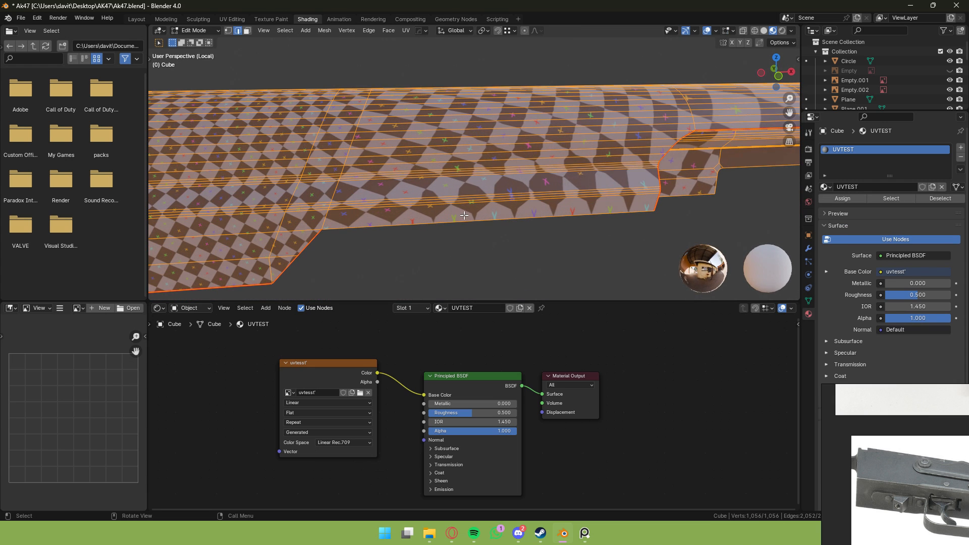
{"action": "left_click", "coordinate": [468, 220]}
{"action": "right_click", "coordinate": [473, 236]}
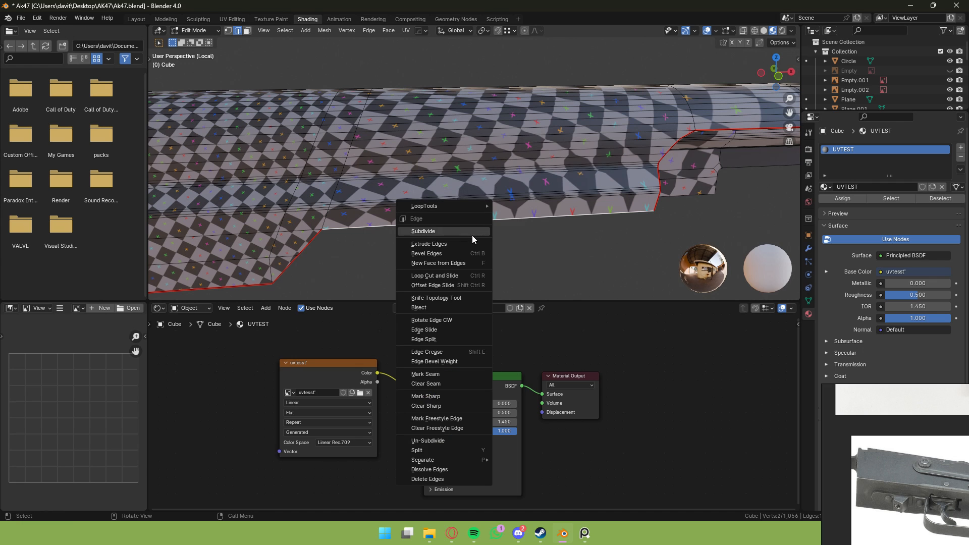
{"action": "left_click", "coordinate": [449, 377]}
Mark the short edge across the wall thickness at the cover's open end as a seam.
{"action": "key", "text": "a"}
{"action": "middle_click_drag", "start_coordinate": [404, 228], "coordinate": [376, 197]}
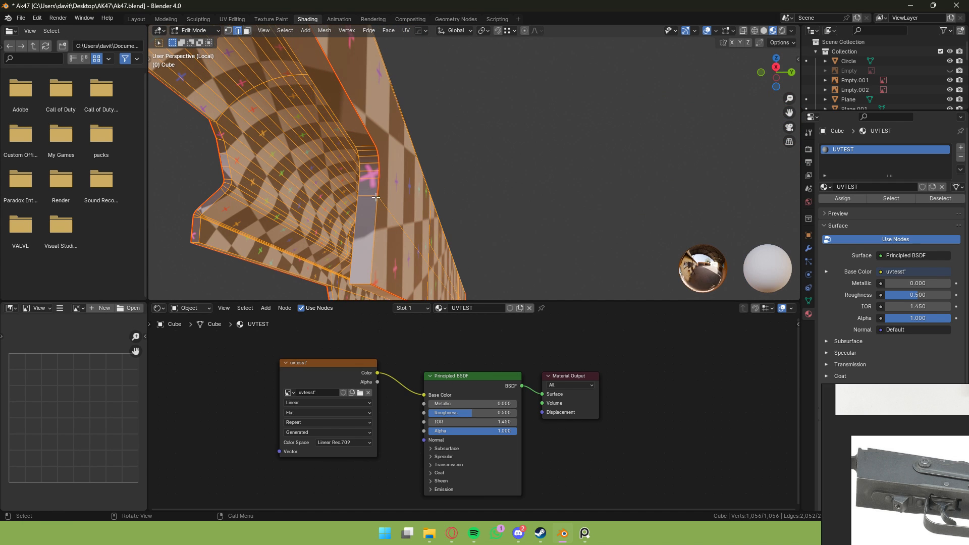
{"action": "left_click", "coordinate": [369, 206]}
{"action": "right_click", "coordinate": [379, 211]}
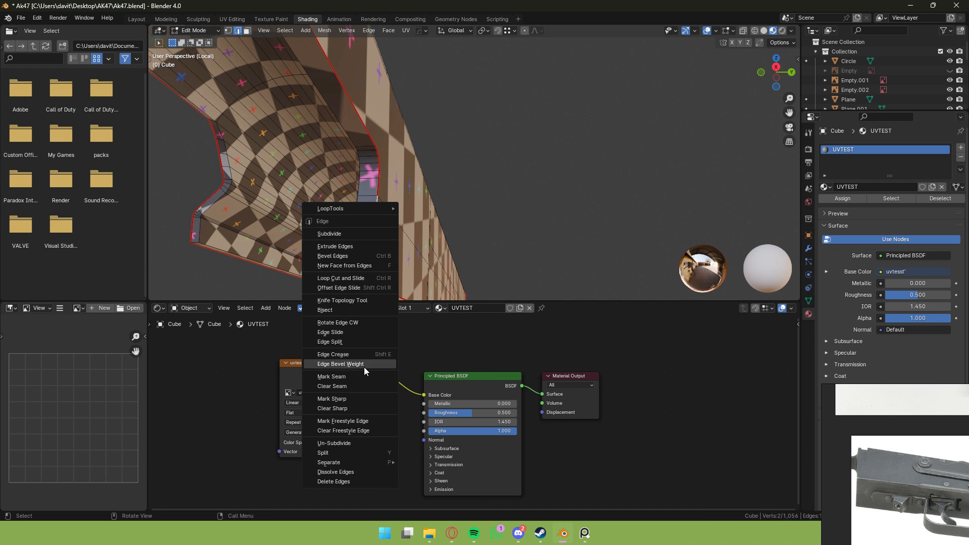
{"action": "left_click", "coordinate": [353, 376]}
Unwrap all of the cover's faces with the added seams and return to the full gun.
{"action": "key", "text": "a"}
{"action": "left_click", "coordinate": [405, 32]}
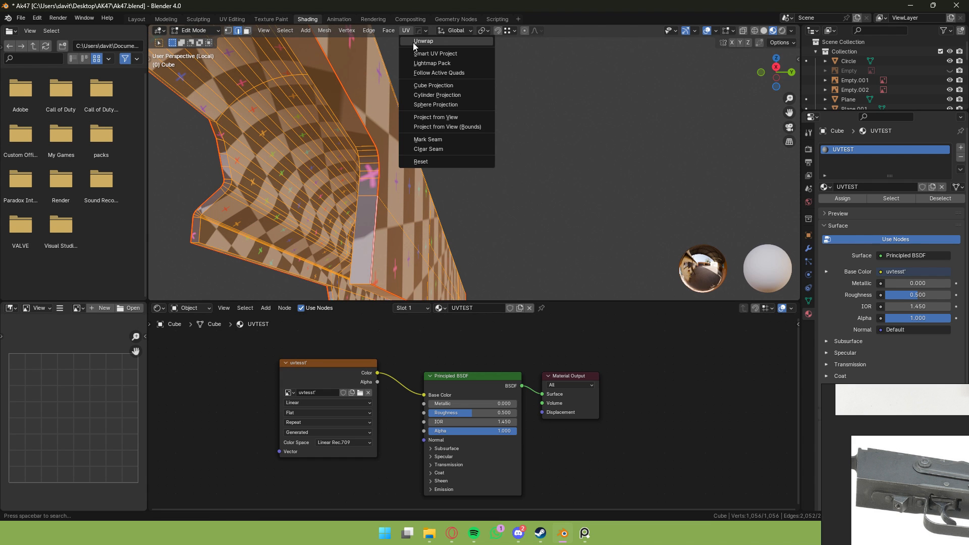
{"action": "left_click", "coordinate": [413, 42]}
{"action": "key", "text": "Tab"}
{"action": "middle_click_drag", "start_coordinate": [488, 119], "coordinate": [666, 138]}
{"action": "scroll", "coordinate": [671, 138], "scroll_direction": "down", "scroll_amount": 4}
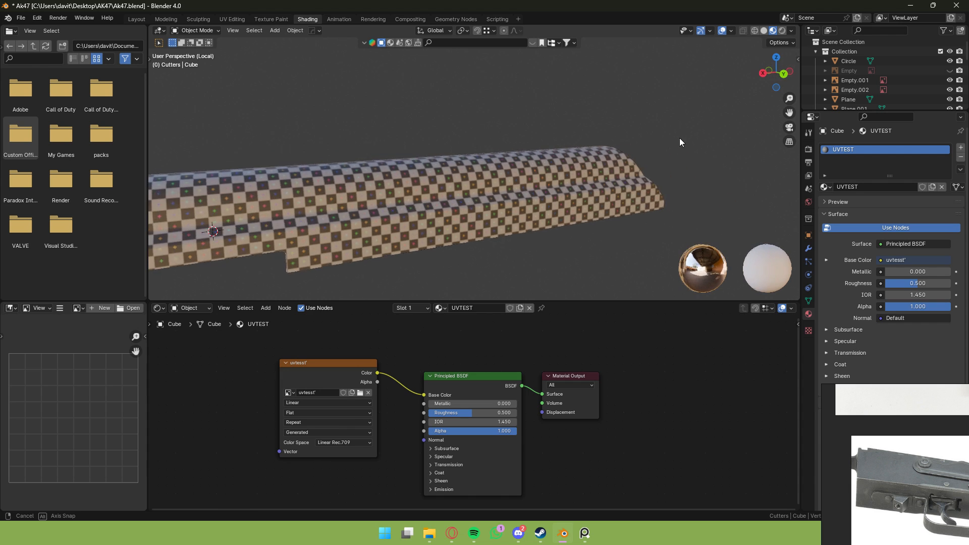
{"action": "key", "text": "KP_Divide"}
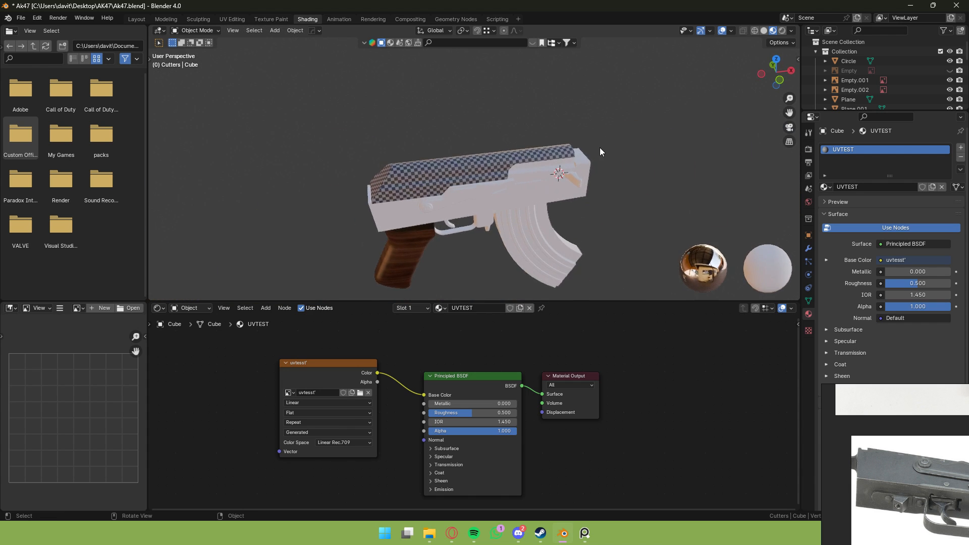
Assign the existing UVTEST material to the receiver.
{"action": "left_click", "coordinate": [600, 147]}
{"action": "left_click", "coordinate": [456, 308]}
{"action": "type", "text": "uv"}
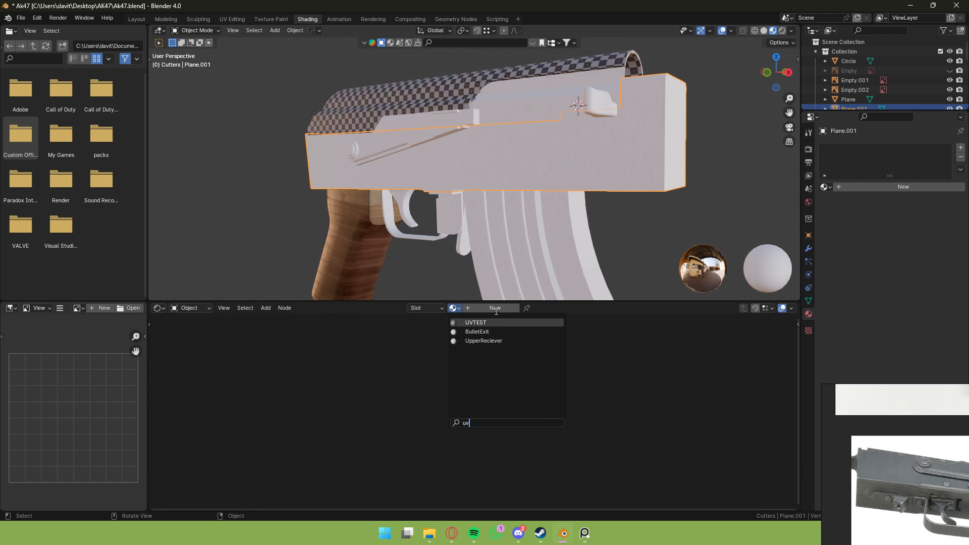
{"action": "key", "text": "Return"}
Isolate the receiver and mark the edges bordering its side panel along the top, underside and rear as seams.
{"action": "middle_click_drag", "start_coordinate": [631, 118], "coordinate": [681, 143]}
{"action": "key", "text": "slash"}
{"action": "key", "text": "Tab"}
{"action": "scroll", "coordinate": [606, 164], "scroll_direction": "up", "scroll_amount": 6}
{"action": "middle_click_drag", "start_coordinate": [510, 179], "coordinate": [532, 186]}
{"action": "left_click", "coordinate": [384, 156], "text": "alt"}
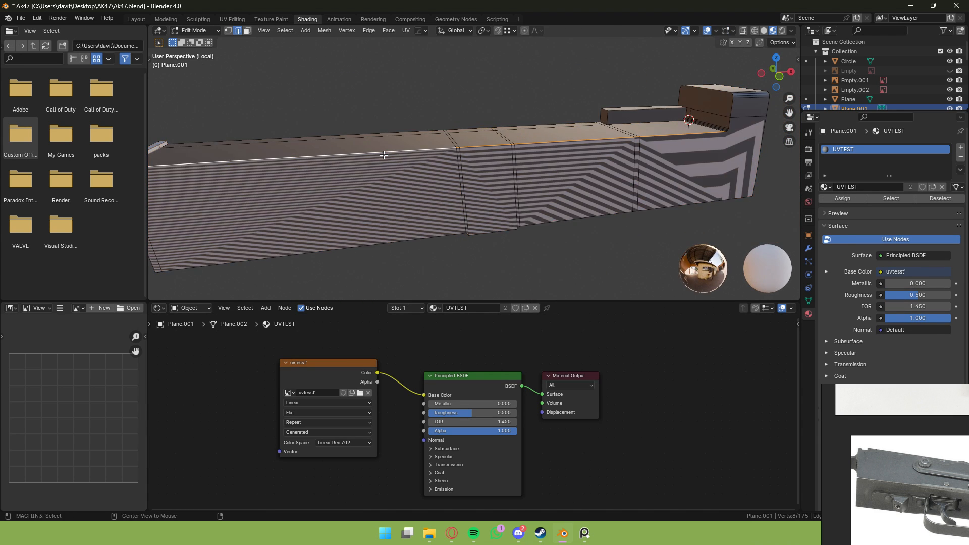
{"action": "middle_click_drag", "start_coordinate": [384, 155], "coordinate": [506, 128]}
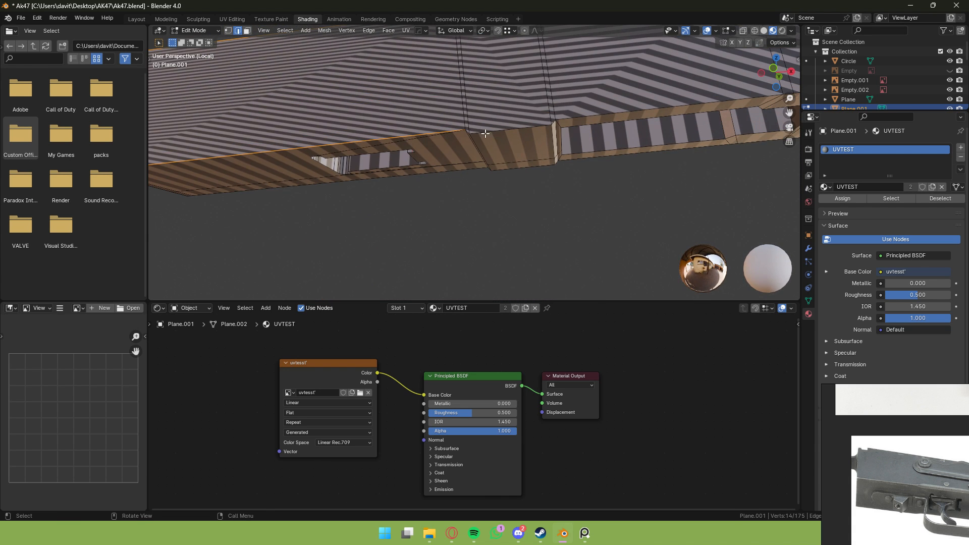
{"action": "scroll", "coordinate": [485, 133], "scroll_direction": "up", "scroll_amount": 2}
{"action": "left_click", "coordinate": [459, 87], "text": "shift"}
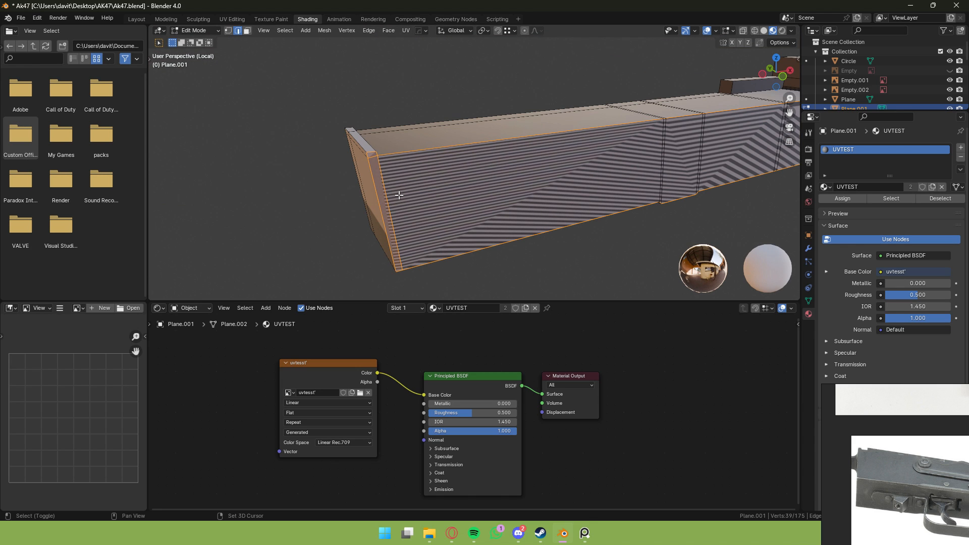
{"action": "right_click", "coordinate": [415, 188]}
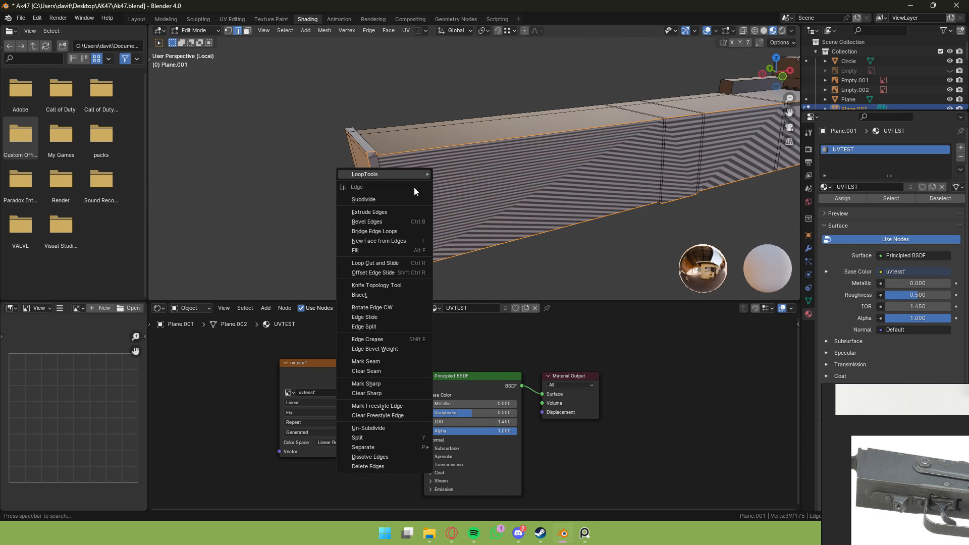
{"action": "left_click", "coordinate": [408, 362]}
Mark the outline edges of the receiver's front face as seams.
{"action": "scroll", "coordinate": [418, 211], "scroll_direction": "down", "scroll_amount": 4}
{"action": "middle_click_drag", "start_coordinate": [417, 211], "coordinate": [312, 204]}
{"action": "scroll", "coordinate": [407, 169], "scroll_direction": "up", "scroll_amount": 4}
{"action": "middle_click_drag", "start_coordinate": [407, 169], "coordinate": [378, 152]}
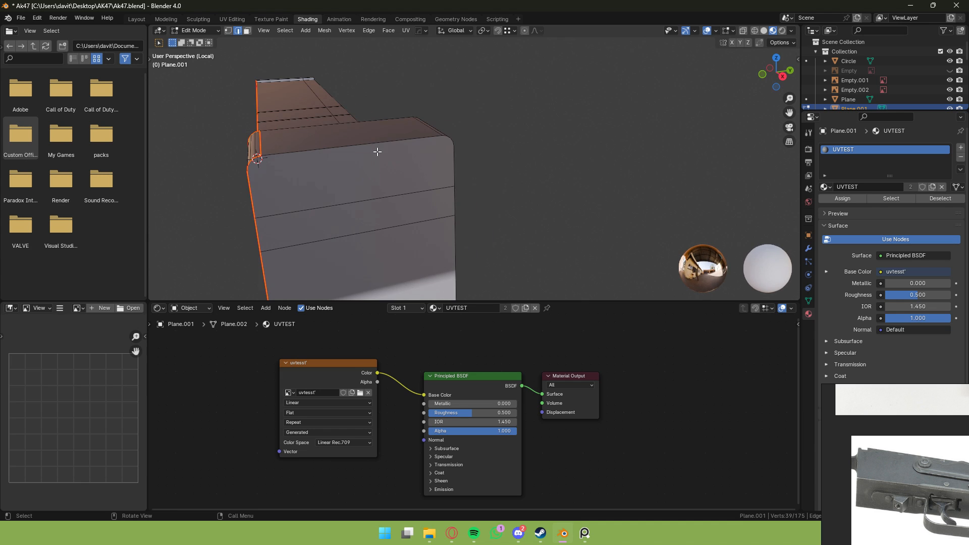
{"action": "middle_click_drag", "start_coordinate": [370, 191], "coordinate": [382, 139]}
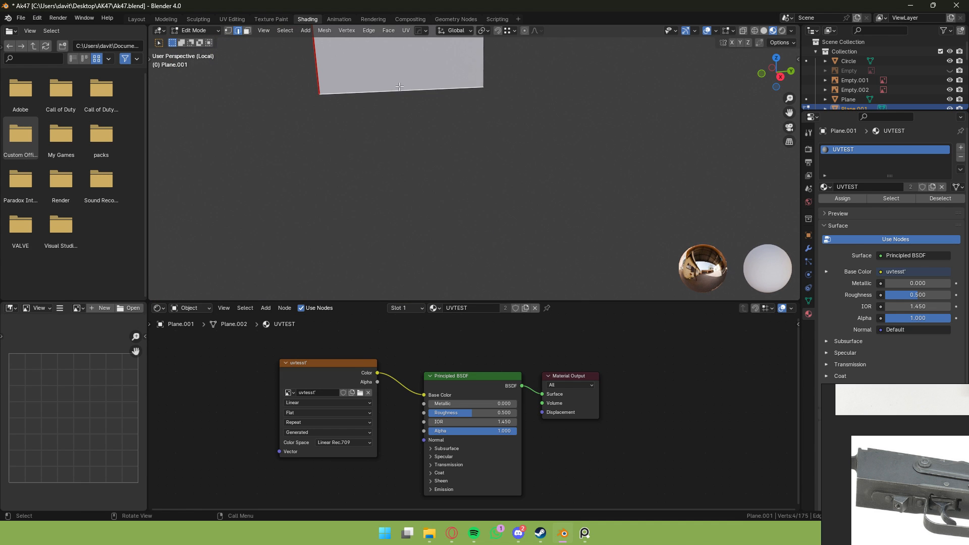
{"action": "middle_click_drag", "start_coordinate": [431, 94], "coordinate": [361, 159]}
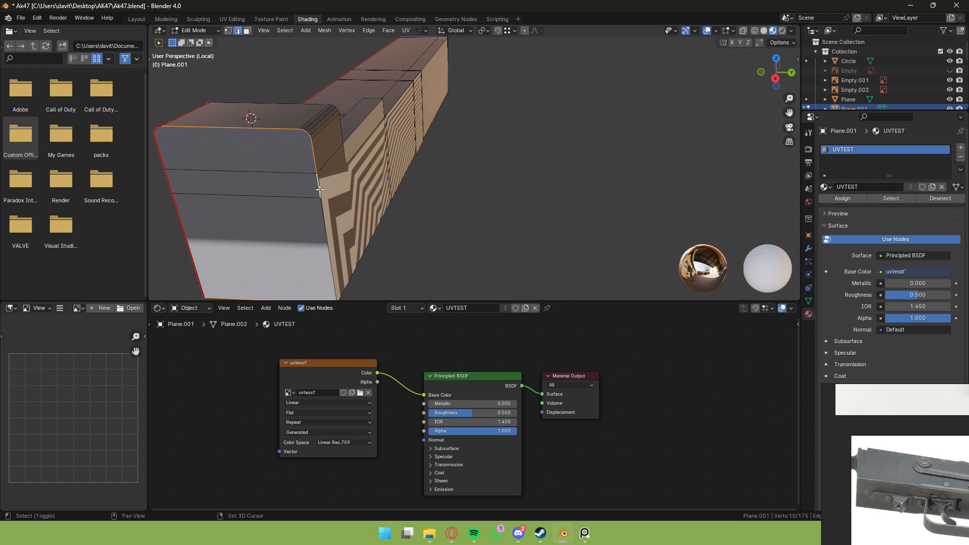
{"action": "right_click", "coordinate": [337, 234]}
{"action": "left_click", "coordinate": [336, 236]}
Mark the inner and short end edges of the narrow raised lip across the receiver's end as seams.
{"action": "middle_click_drag", "start_coordinate": [424, 221], "coordinate": [411, 224]}
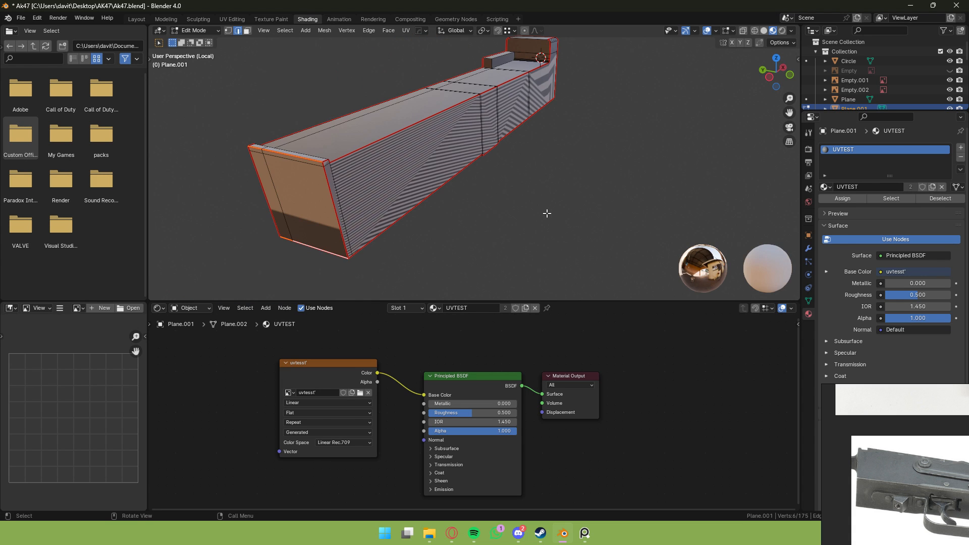
{"action": "middle_click_drag", "start_coordinate": [547, 213], "coordinate": [472, 185]}
{"action": "left_click", "coordinate": [480, 188]}
{"action": "right_click", "coordinate": [480, 188]}
{"action": "left_click", "coordinate": [480, 191]}
{"action": "left_click", "coordinate": [487, 195]}
{"action": "right_click", "coordinate": [487, 196]}
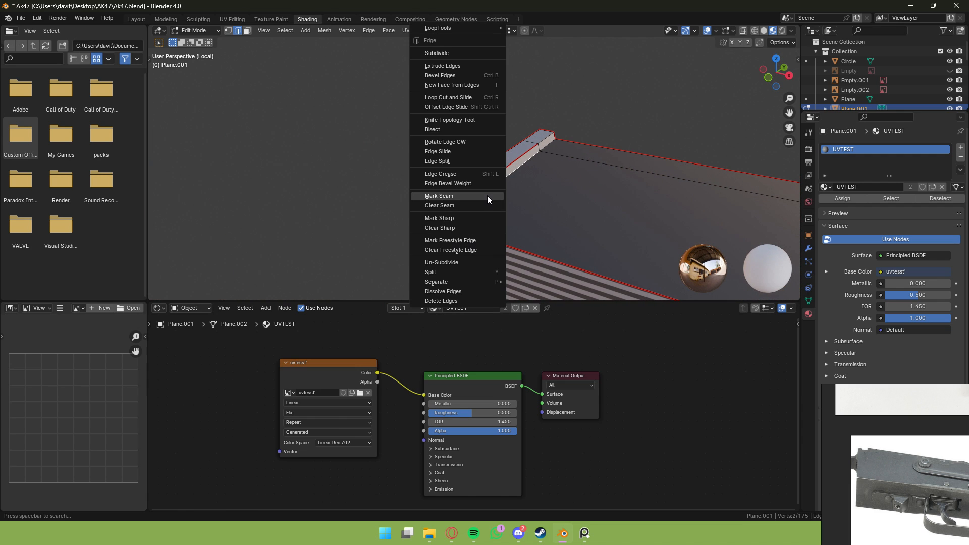
{"action": "left_click", "coordinate": [489, 198]}
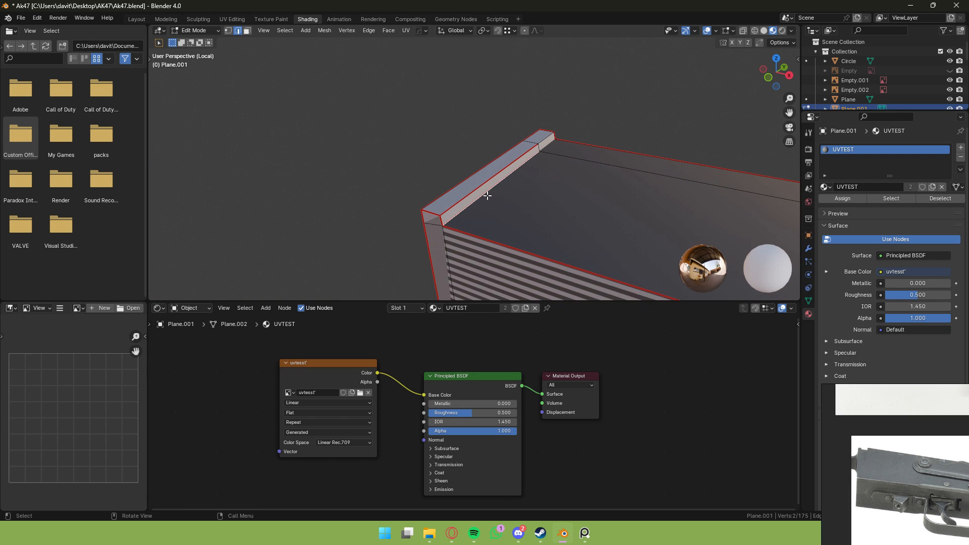
{"action": "left_click", "coordinate": [546, 147], "text": "shift"}
{"action": "right_click", "coordinate": [547, 146]}
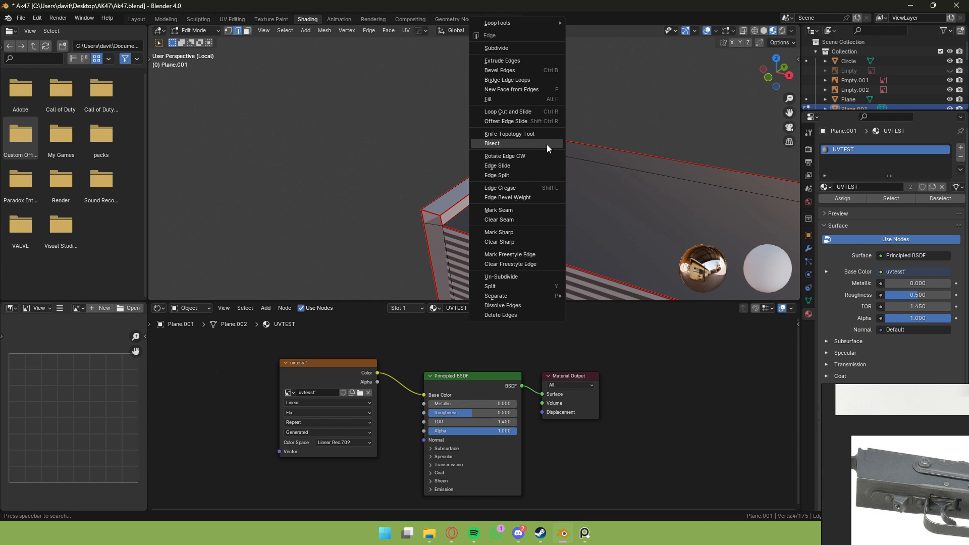
{"action": "left_click", "coordinate": [524, 208]}
Mark the remaining unmarked edge beside the receiver's raised lip as a seam.
{"action": "middle_click_drag", "start_coordinate": [546, 189], "coordinate": [611, 176]}
{"action": "middle_click_drag", "start_coordinate": [611, 177], "coordinate": [485, 196], "text": "shift"}
{"action": "scroll", "coordinate": [465, 167], "scroll_direction": "up", "scroll_amount": 4}
{"action": "left_click", "coordinate": [557, 193]}
{"action": "right_click", "coordinate": [558, 194]}
{"action": "left_click", "coordinate": [560, 198]}
{"action": "middle_click_drag", "start_coordinate": [559, 198], "coordinate": [404, 91]}
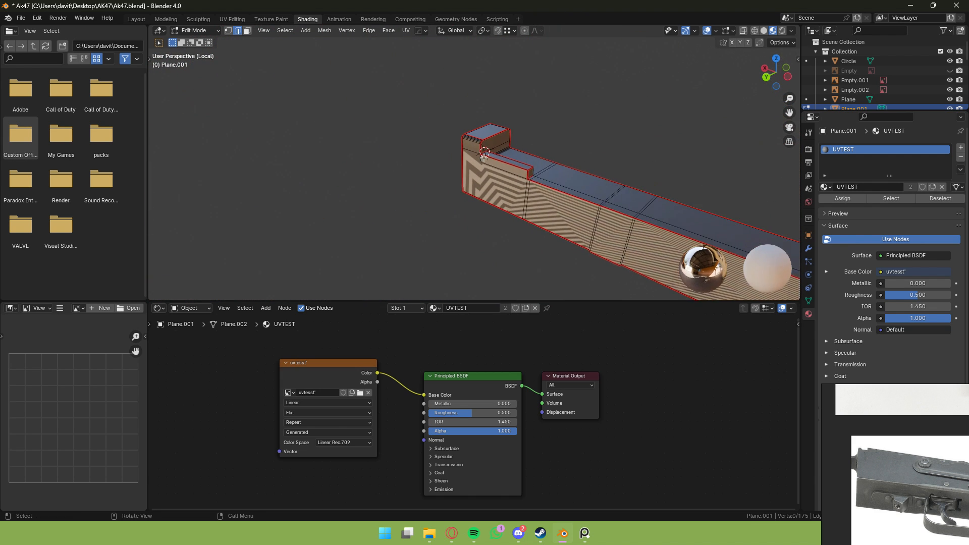
Unwrap all of the receiver's faces and inspect the checker pattern on it.
{"action": "key", "text": "a"}
{"action": "left_click", "coordinate": [406, 30]}
{"action": "left_click", "coordinate": [420, 39]}
{"action": "key", "text": "Tab"}
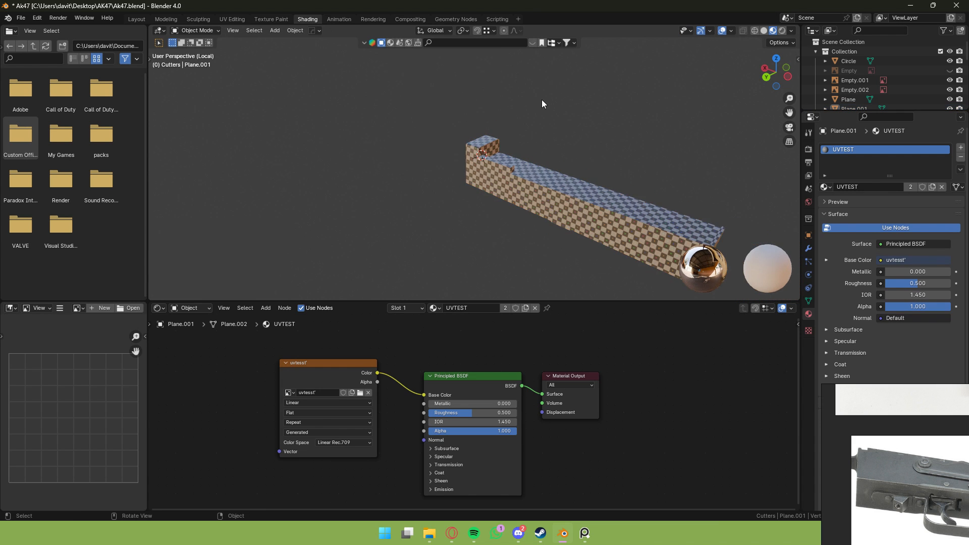
{"action": "middle_click_drag", "start_coordinate": [541, 99], "coordinate": [568, 98]}
{"action": "scroll", "coordinate": [394, 83], "scroll_direction": "up", "scroll_amount": 4}
{"action": "scroll", "coordinate": [552, 117], "scroll_direction": "down", "scroll_amount": 4}
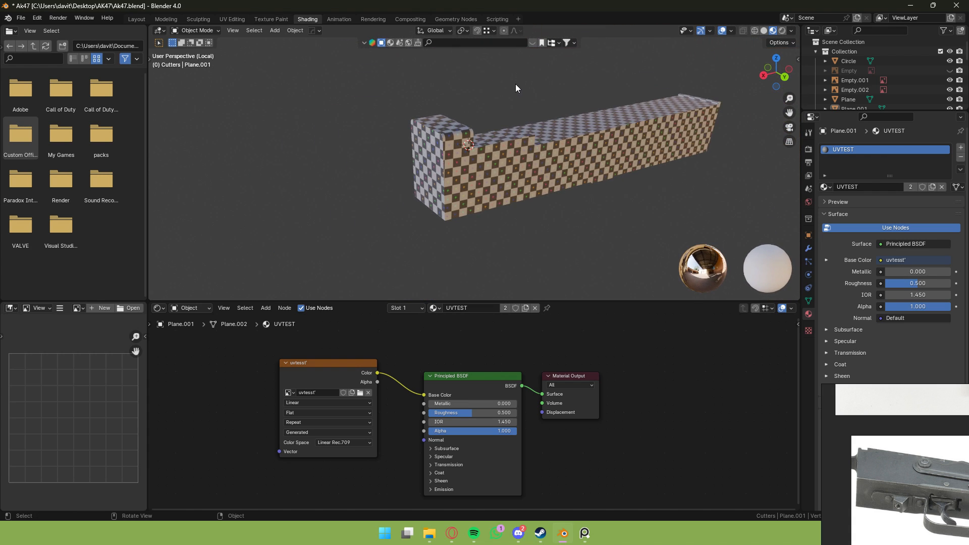
Return to the full gun, isolate the selector lever and open its mesh for editing.
{"action": "key", "text": "KP_Divide"}
{"action": "left_click", "coordinate": [503, 155]}
{"action": "scroll", "coordinate": [537, 153], "scroll_direction": "up", "scroll_amount": 3}
{"action": "middle_click_drag", "start_coordinate": [503, 150], "coordinate": [442, 124]}
{"action": "key", "text": "KP_Divide"}
{"action": "key", "text": "Tab"}
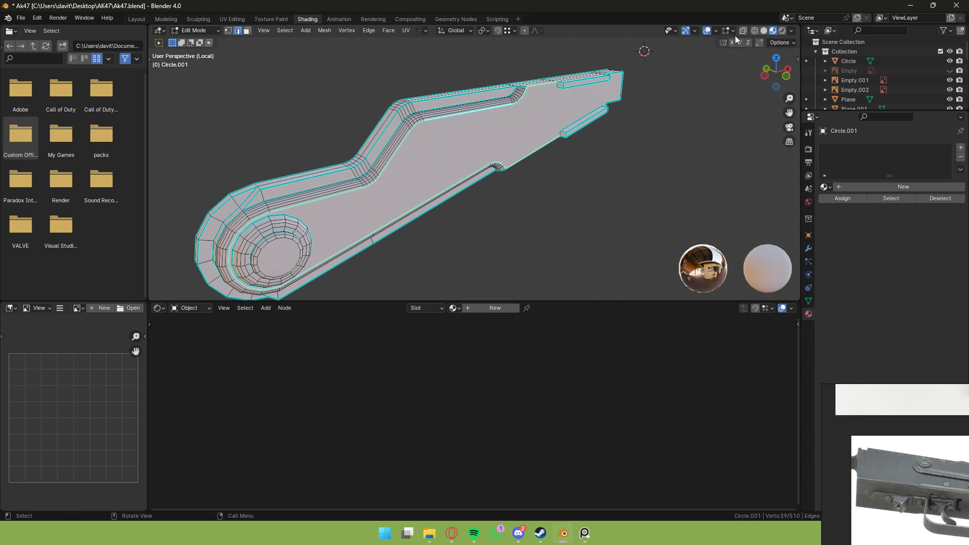
Turn off the Sharp edge overlay for mesh editing.
{"action": "scroll", "coordinate": [752, 58], "scroll_direction": "up", "scroll_amount": 6}
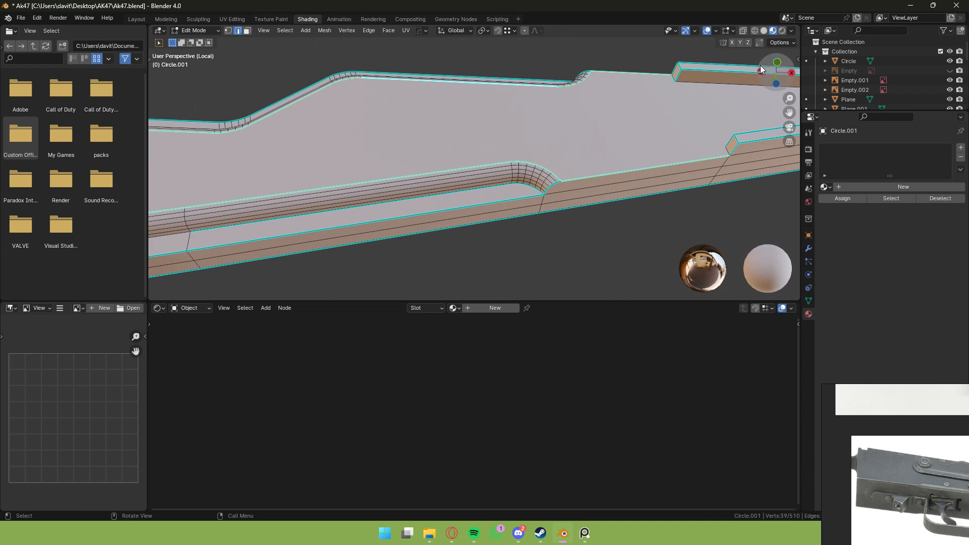
{"action": "left_click", "coordinate": [708, 31]}
{"action": "left_click", "coordinate": [708, 30]}
{"action": "left_click", "coordinate": [716, 30]}
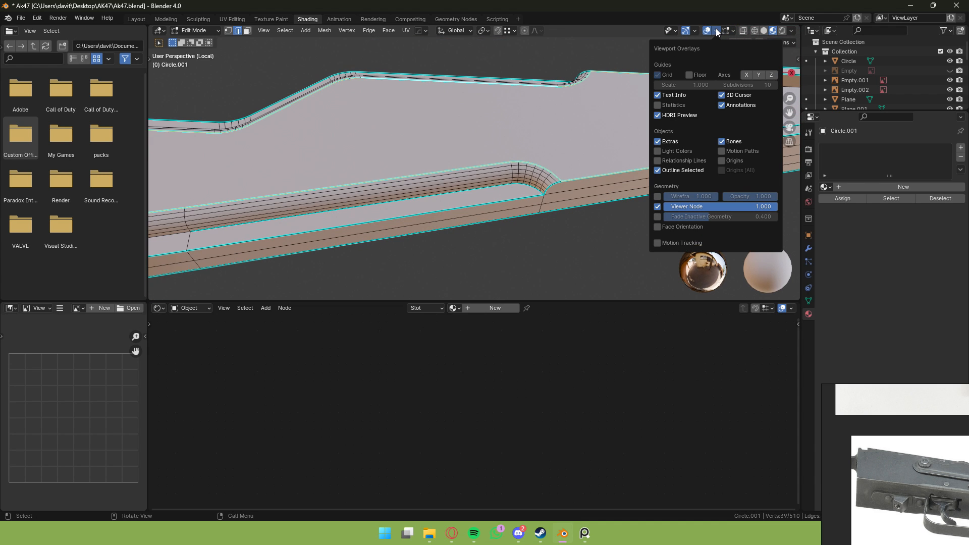
{"action": "mouse_move", "coordinate": [727, 31]}
{"action": "left_click", "coordinate": [714, 71]}
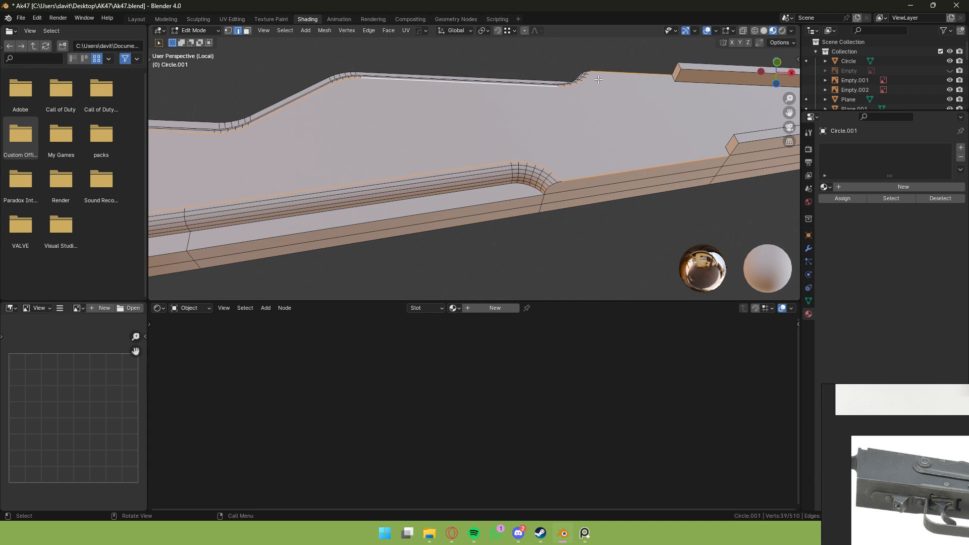
{"action": "left_click", "coordinate": [729, 31]}
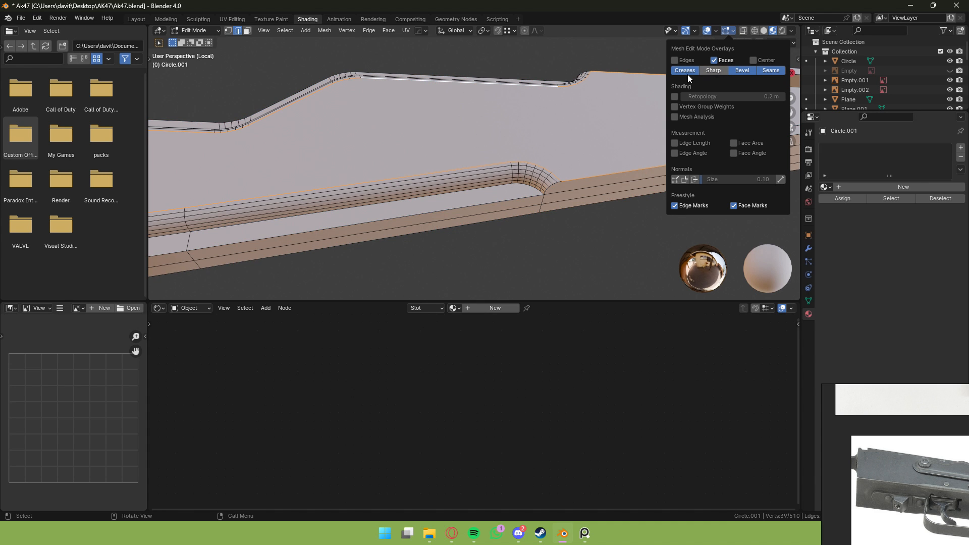
Select the outline edges of the selector lever's side face and mark them as seams.
{"action": "middle_click_drag", "start_coordinate": [626, 91], "coordinate": [591, 161]}
{"action": "left_click", "coordinate": [550, 172], "text": "shift"}
{"action": "middle_click_drag", "start_coordinate": [649, 142], "coordinate": [564, 139]}
{"action": "middle_click_drag", "start_coordinate": [564, 136], "coordinate": [530, 120], "text": "shift"}
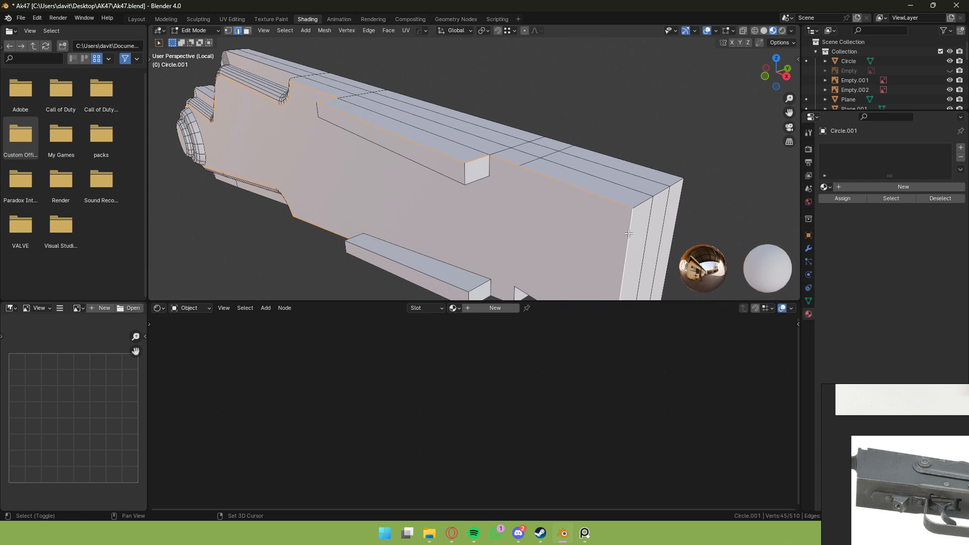
{"action": "middle_click_drag", "start_coordinate": [629, 233], "coordinate": [609, 118], "text": "shift"}
{"action": "left_click", "coordinate": [529, 136], "text": "shift"}
{"action": "middle_click_drag", "start_coordinate": [528, 136], "coordinate": [560, 59]}
{"action": "middle_click_drag", "start_coordinate": [550, 121], "coordinate": [631, 157]}
{"action": "right_click", "coordinate": [471, 112]}
{"action": "left_click", "coordinate": [456, 299]}
Mark the edges of the lower raised rib on the selector lever as seams.
{"action": "middle_click_drag", "start_coordinate": [455, 299], "coordinate": [451, 219]}
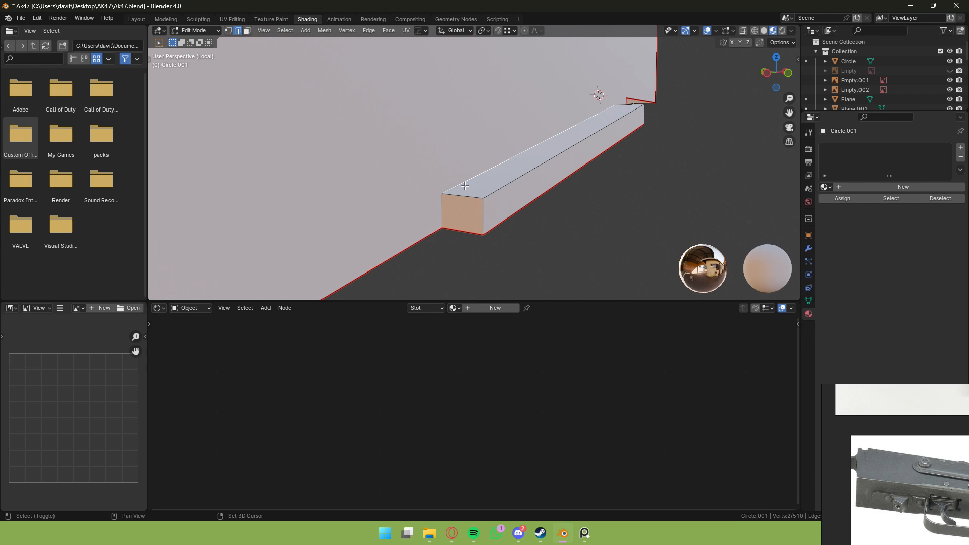
{"action": "middle_click_drag", "start_coordinate": [491, 214], "coordinate": [546, 209]}
{"action": "right_click", "coordinate": [530, 210]}
{"action": "left_click", "coordinate": [530, 211]}
{"action": "scroll", "coordinate": [554, 192], "scroll_direction": "down", "scroll_amount": 3}
{"action": "scroll", "coordinate": [396, 206], "scroll_direction": "up", "scroll_amount": 2}
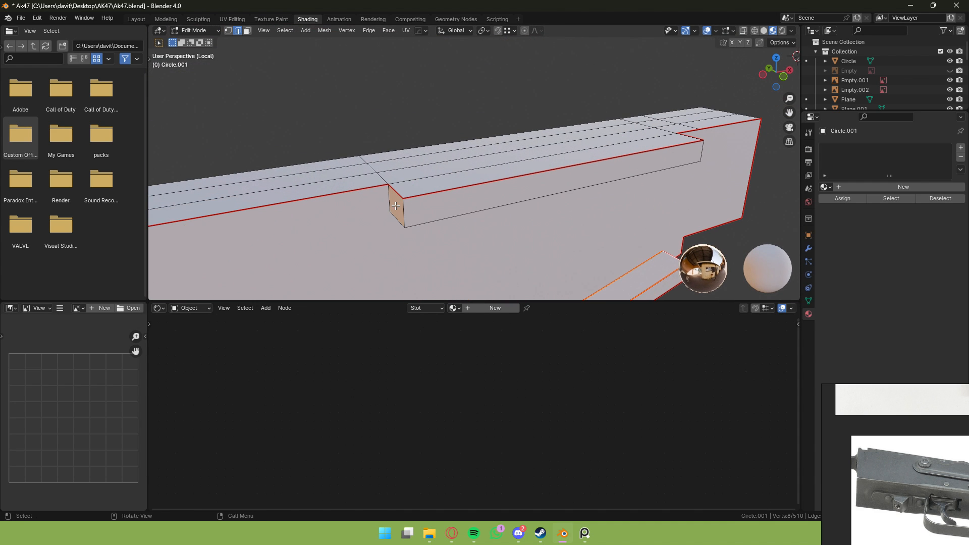
Mark the edges of the upper raised rib on the selector lever as seams.
{"action": "left_click", "coordinate": [425, 216], "text": "shift"}
{"action": "middle_click_drag", "start_coordinate": [425, 216], "coordinate": [522, 133]}
{"action": "key", "text": "ctrl+e"}
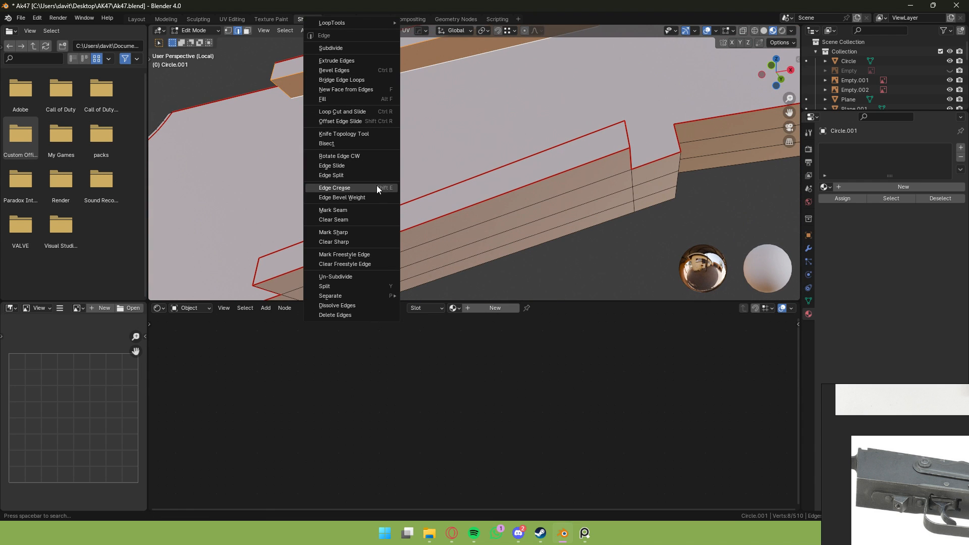
{"action": "left_click", "coordinate": [369, 210]}
Mark the lever's upper edge from the raised rib across the curved end of the recess as a seam.
{"action": "middle_click_drag", "start_coordinate": [369, 211], "coordinate": [433, 243]}
{"action": "scroll", "coordinate": [432, 207], "scroll_direction": "down", "scroll_amount": 2}
{"action": "mouse_move", "coordinate": [409, 167]}
{"action": "middle_mouse_down"}
{"action": "mouse_move", "coordinate": [378, 177]}
{"action": "mouse_move", "coordinate": [432, 202]}
{"action": "mouse_move", "coordinate": [386, 188]}
{"action": "mouse_move", "coordinate": [414, 172]}
{"action": "middle_mouse_up"}
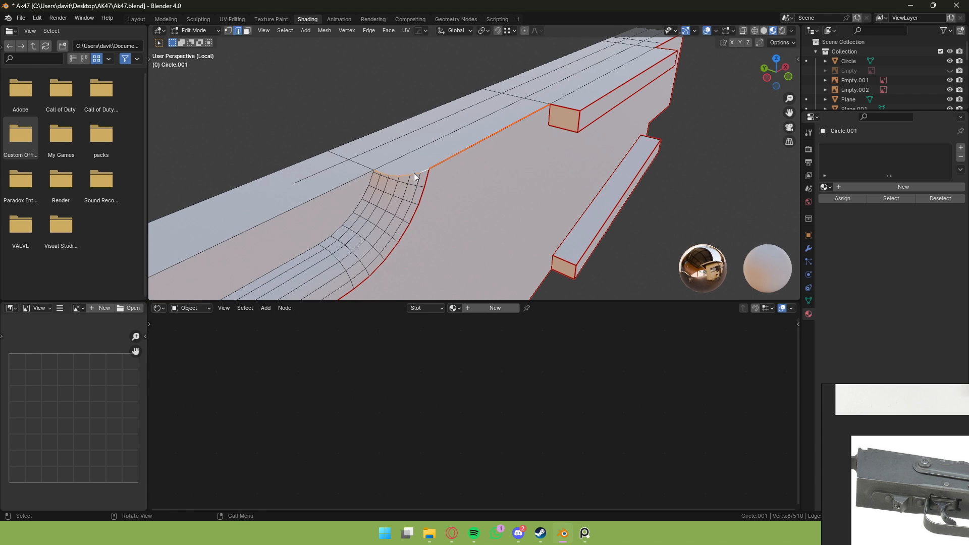
{"action": "key", "text": "ctrl+e"}
{"action": "left_click", "coordinate": [405, 205]}
{"action": "key", "text": "alt+a"}
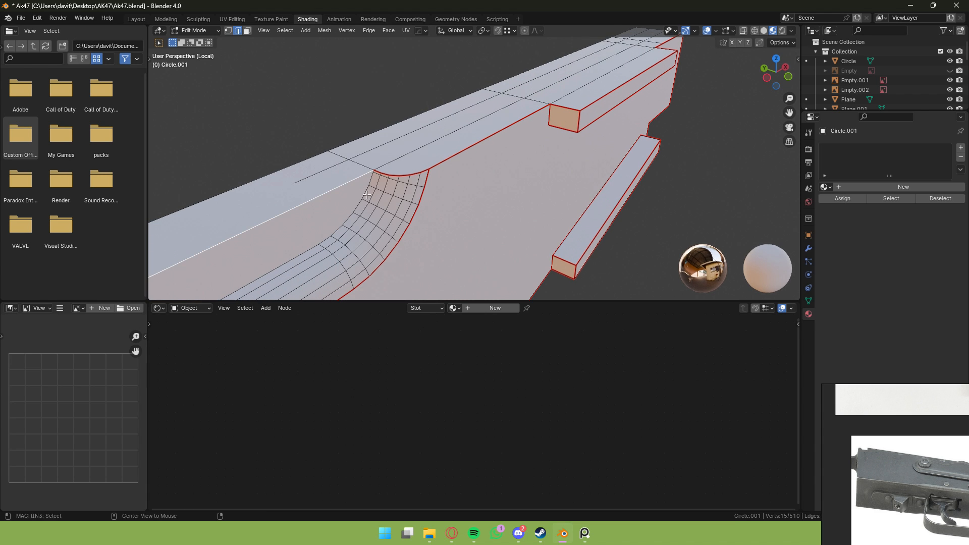
Select the flat faces on the selector lever's hidden back side and delete them.
{"action": "key", "text": "3"}
{"action": "middle_click_drag", "start_coordinate": [367, 195], "coordinate": [467, 188]}
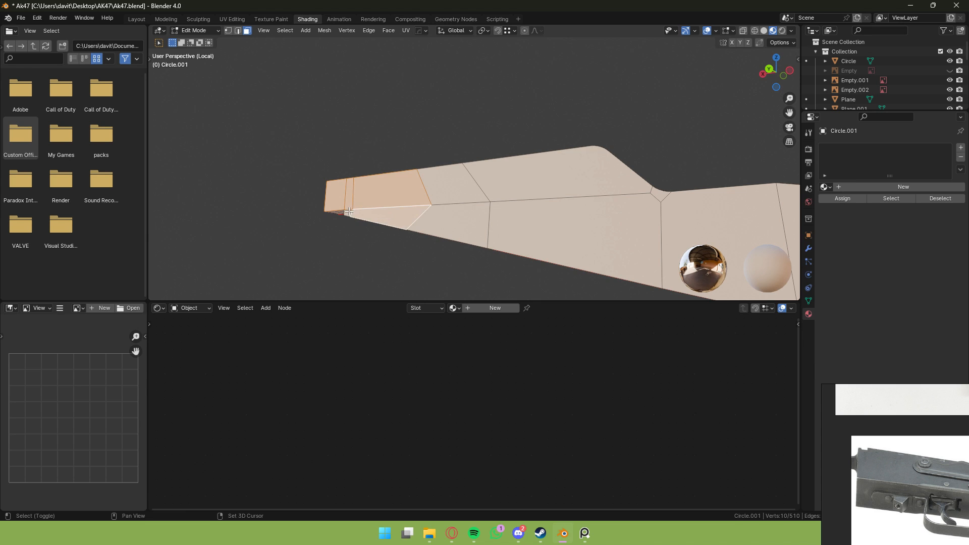
{"action": "left_click_drag", "start_coordinate": [497, 214], "coordinate": [624, 209], "text": "shift"}
{"action": "middle_click_drag", "start_coordinate": [624, 209], "coordinate": [589, 203], "text": "shift"}
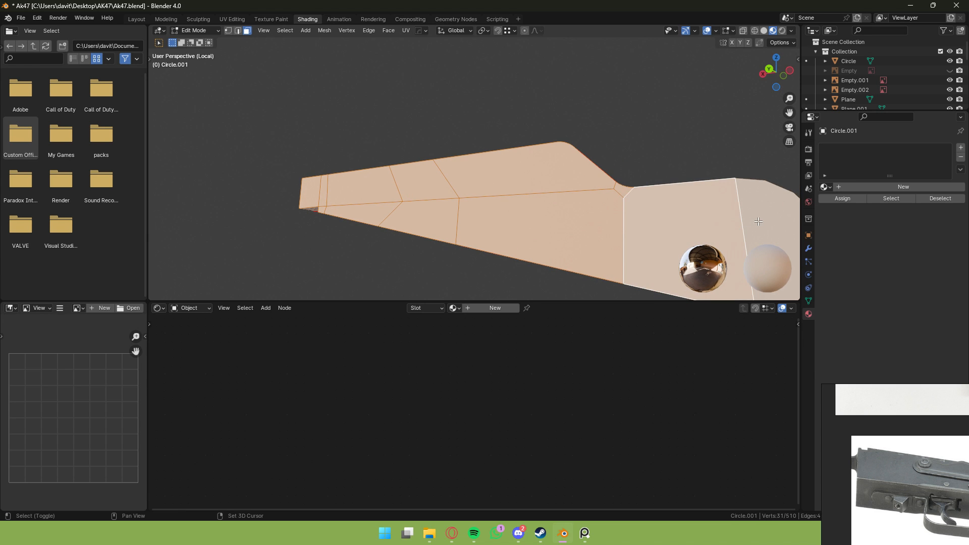
{"action": "key", "text": "x"}
{"action": "left_click", "coordinate": [556, 130]}
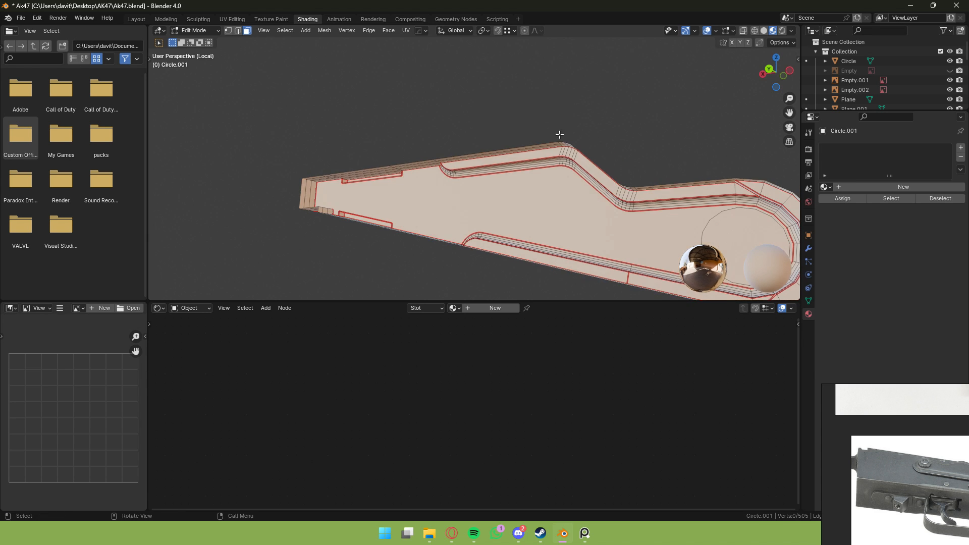
Mark the open boundary edges on the selector lever's back as seams.
{"action": "key", "text": "2"}
{"action": "middle_click_drag", "start_coordinate": [559, 135], "coordinate": [489, 161]}
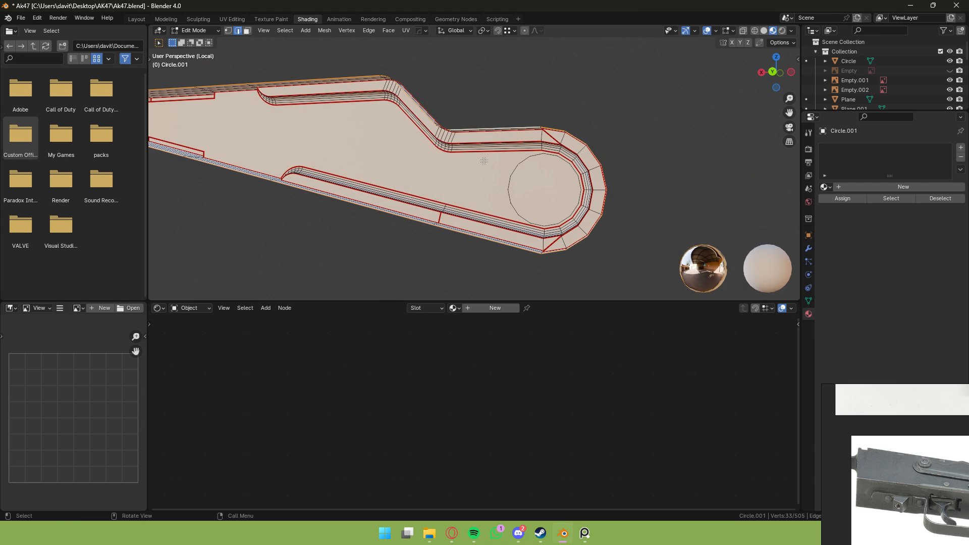
{"action": "key", "text": "ctrl+e"}
{"action": "left_click", "coordinate": [468, 210]}
Select the circular edge loops of the selector lever's round boss and mark them as seams.
{"action": "middle_click_drag", "start_coordinate": [469, 210], "coordinate": [361, 199]}
{"action": "middle_click_drag", "start_coordinate": [556, 177], "coordinate": [522, 167]}
{"action": "scroll", "coordinate": [456, 182], "scroll_direction": "up", "scroll_amount": 4}
{"action": "scroll", "coordinate": [460, 179], "scroll_direction": "up", "scroll_amount": 2}
{"action": "left_click", "coordinate": [435, 112], "text": "alt+shift"}
{"action": "right_click", "coordinate": [436, 114]}
{"action": "left_click", "coordinate": [417, 210]}
{"action": "scroll", "coordinate": [417, 210], "scroll_direction": "down", "scroll_amount": 3}
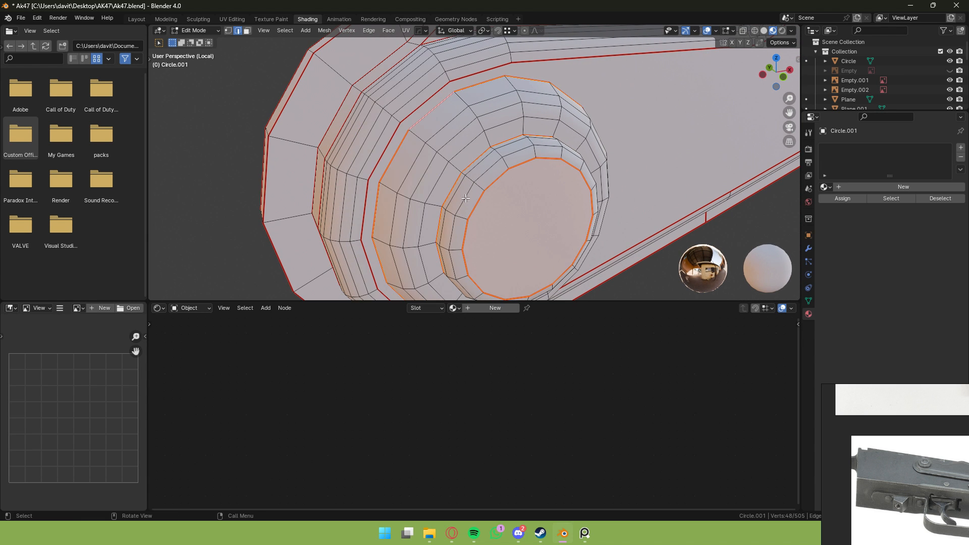
Inspect the checker pattern on the selector lever from several sides.
{"action": "scroll", "coordinate": [417, 210], "scroll_direction": "down", "scroll_amount": 3}
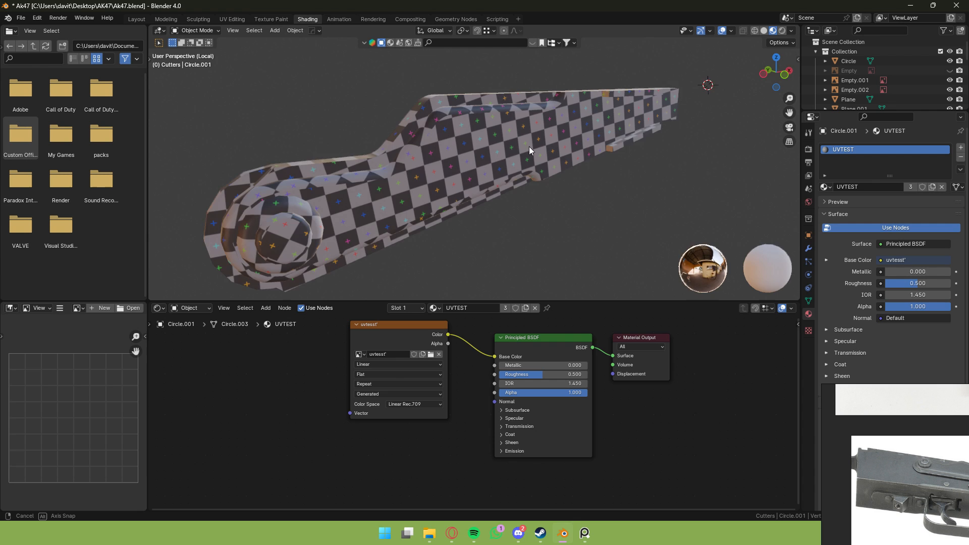
{"action": "middle_click_drag", "start_coordinate": [529, 146], "coordinate": [446, 171]}
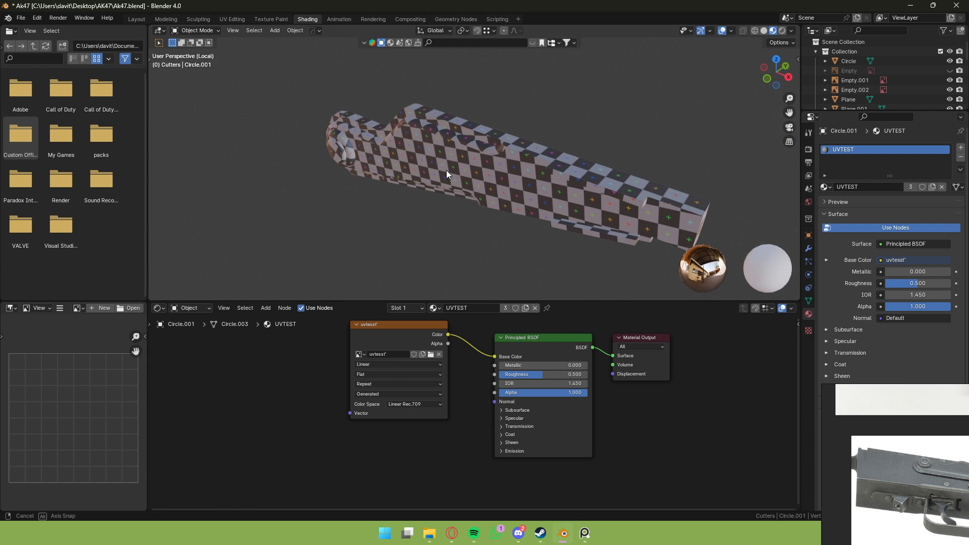
{"action": "left_click", "coordinate": [446, 171]}
{"action": "left_click", "coordinate": [492, 116]}
{"action": "middle_click_drag", "start_coordinate": [493, 120], "coordinate": [531, 183]}
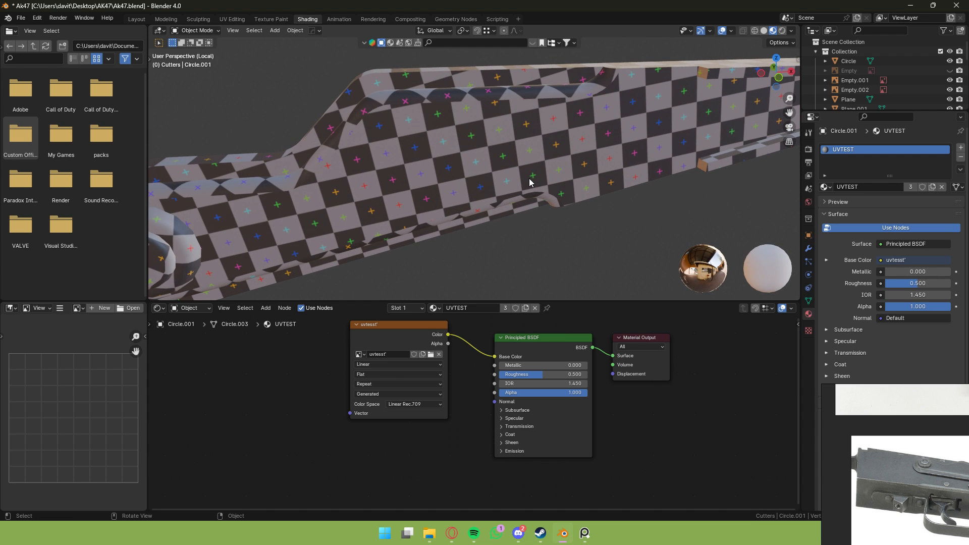
Isolate the long angled piece beneath the dust cover and mark its open boundary edges as seams.
{"action": "key", "text": "KP_Divide"}
{"action": "middle_click_drag", "start_coordinate": [462, 199], "coordinate": [384, 213]}
{"action": "left_click", "coordinate": [472, 167]}
{"action": "key", "text": "KP_Divide"}
{"action": "key", "text": "Tab"}
{"action": "scroll", "coordinate": [636, 152], "scroll_direction": "up", "scroll_amount": 3}
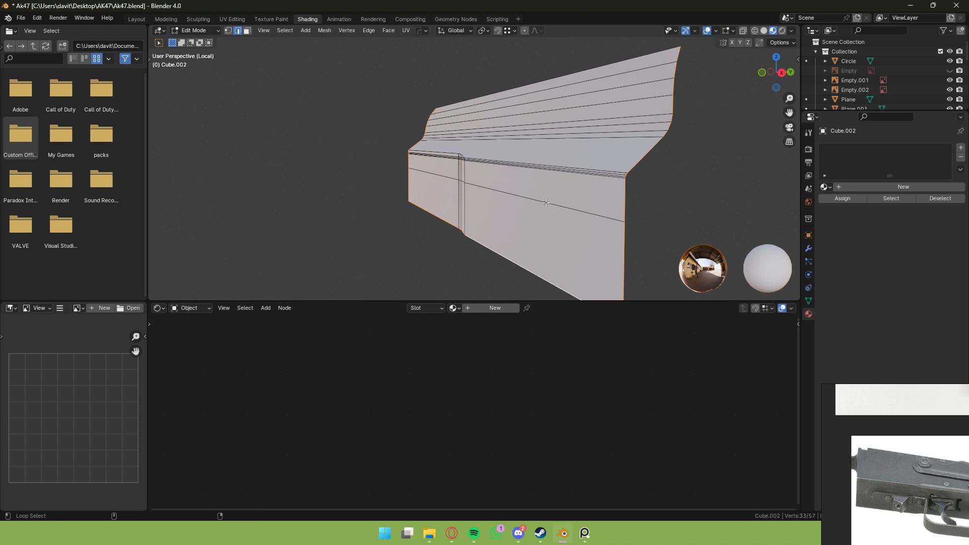
{"action": "middle_click_drag", "start_coordinate": [546, 202], "coordinate": [623, 144]}
{"action": "right_click", "coordinate": [623, 145]}
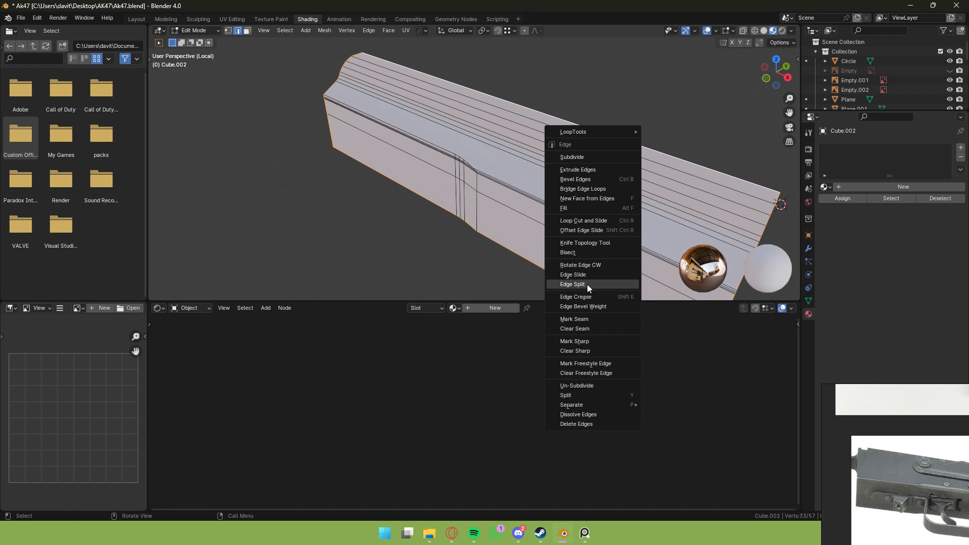
{"action": "left_click", "coordinate": [596, 319]}
Assign the existing UVTEST material to the isolated angled piece.
{"action": "middle_click_drag", "start_coordinate": [588, 272], "coordinate": [584, 229]}
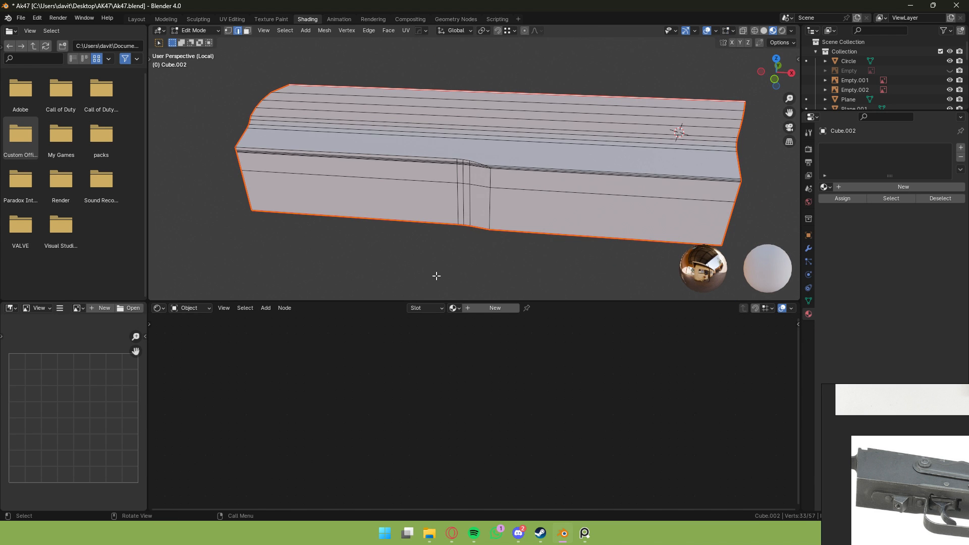
{"action": "type", "text": "uv"}
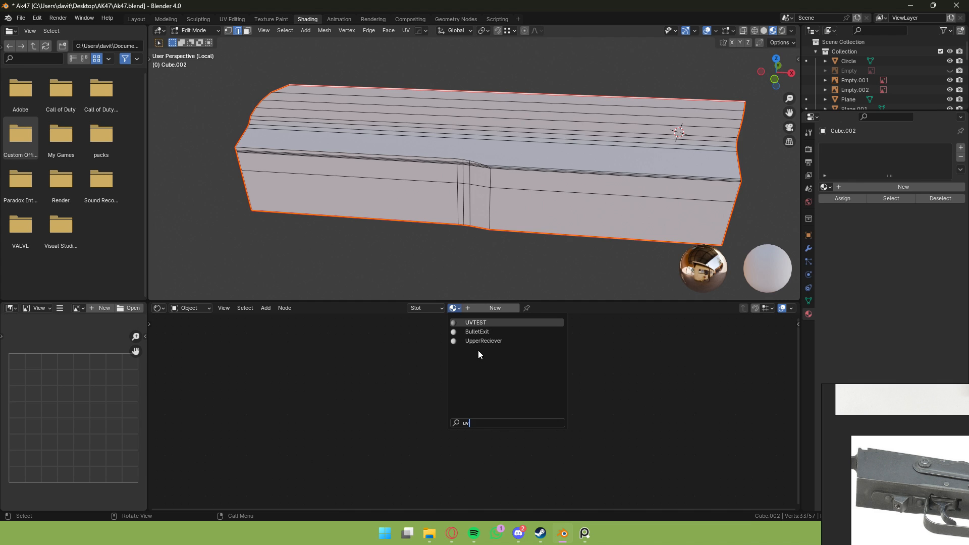
{"action": "key", "text": "Return"}
Unwrap all faces of the angled piece and return to the full gun.
{"action": "key", "text": "a"}
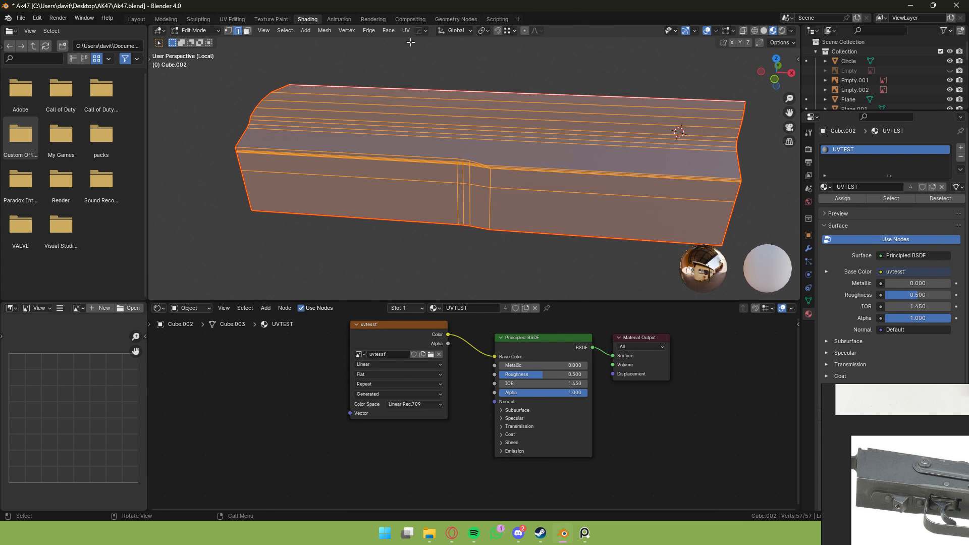
{"action": "key", "text": "u"}
{"action": "left_click", "coordinate": [413, 45]}
{"action": "key", "text": "Tab"}
{"action": "key", "text": "KP_Decimal"}
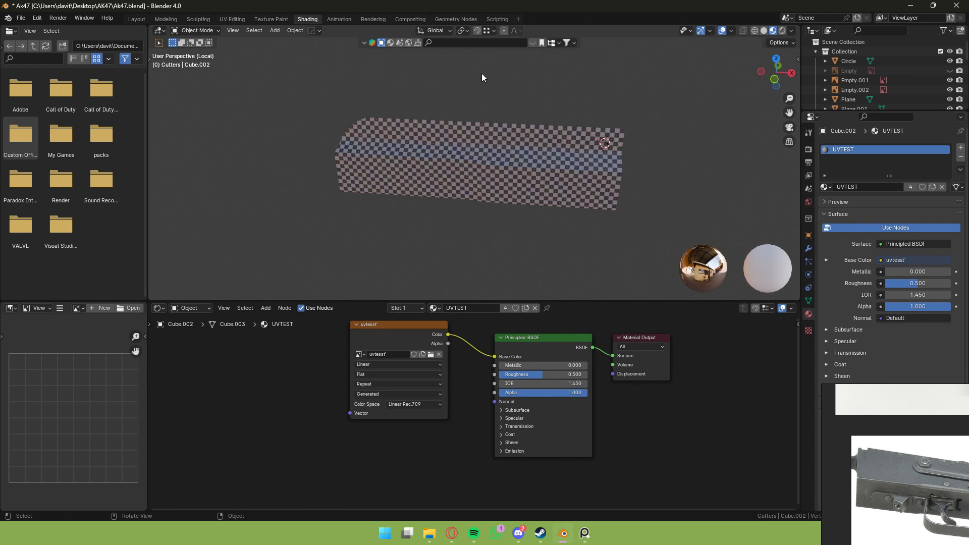
{"action": "key", "text": "KP_Divide"}
Open the charging handle's mesh and select the edge loops bordering its flat sides.
{"action": "left_click", "coordinate": [571, 256]}
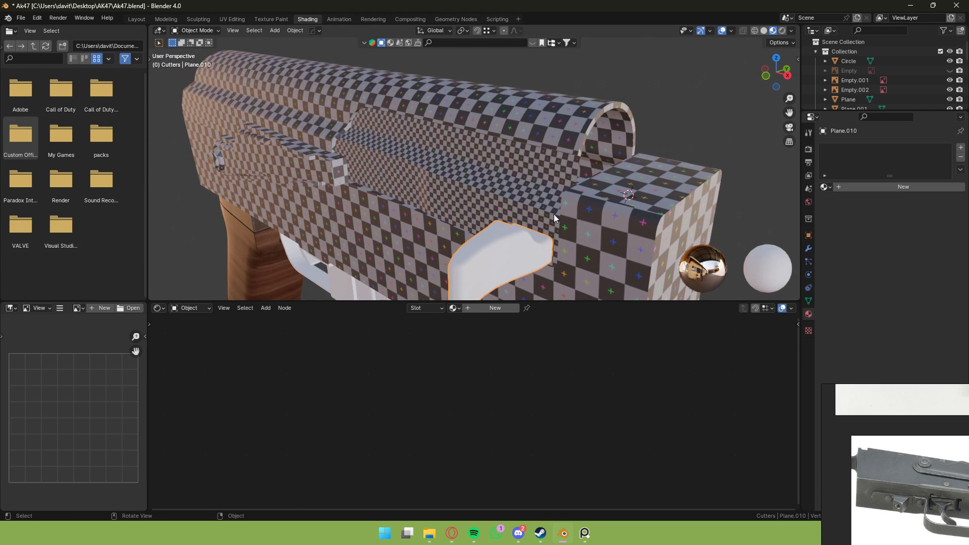
{"action": "key", "text": "Tab"}
{"action": "key", "text": "KP_Decimal"}
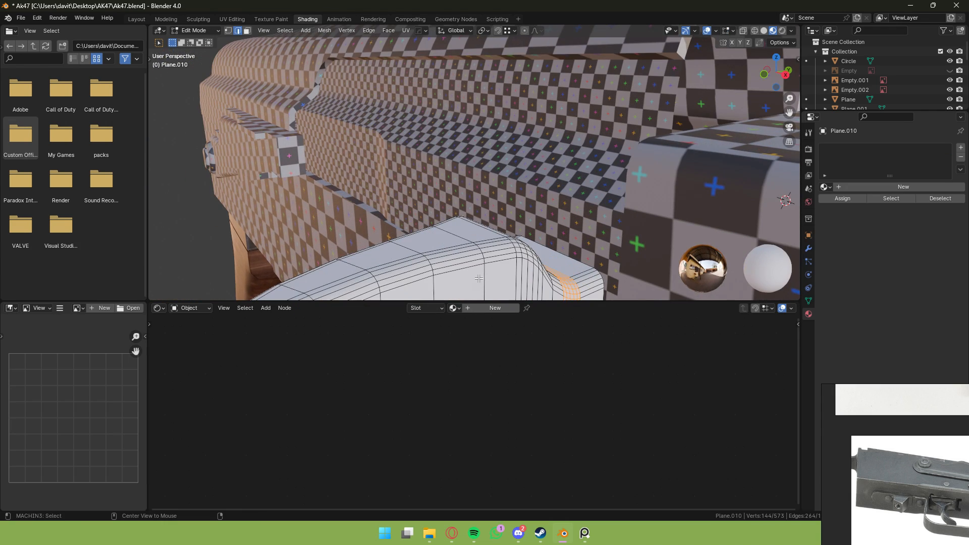
{"action": "left_click", "coordinate": [471, 267], "text": "alt"}
{"action": "middle_click_drag", "start_coordinate": [471, 267], "coordinate": [449, 258]}
{"action": "middle_click_drag", "start_coordinate": [449, 258], "coordinate": [491, 203], "text": "shift"}
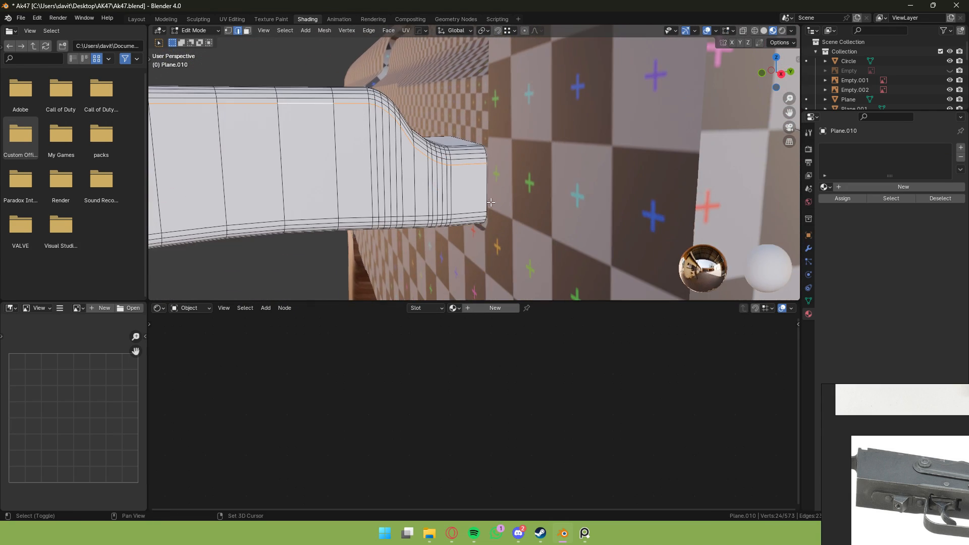
{"action": "left_click", "coordinate": [358, 213], "text": "alt+shift"}
{"action": "middle_click_drag", "start_coordinate": [358, 213], "coordinate": [597, 216]}
{"action": "scroll", "coordinate": [598, 217], "scroll_direction": "up", "scroll_amount": 2}
{"action": "scroll", "coordinate": [672, 226], "scroll_direction": "down", "scroll_amount": 1}
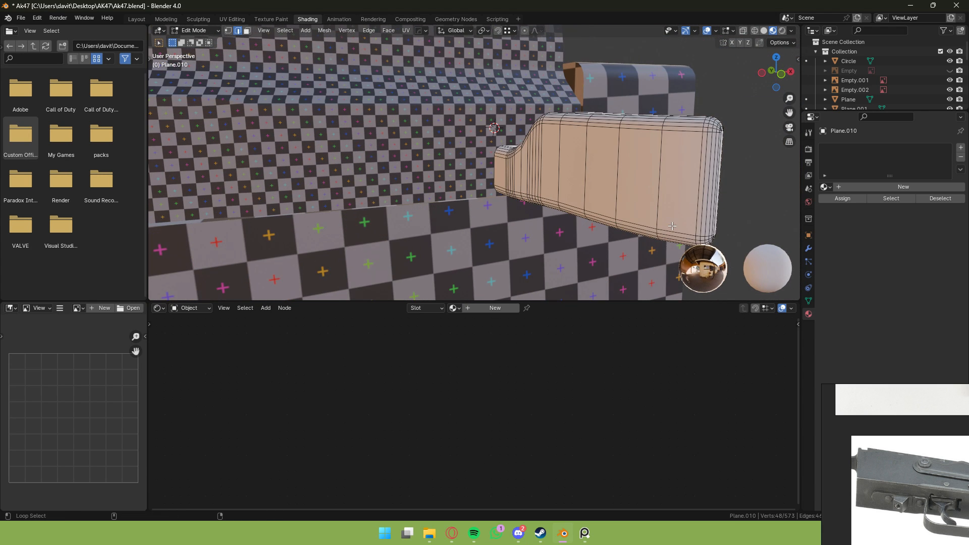
Add the edge loops around the charging handle's far side and rounded end to the selection and mark them all as seams.
{"action": "left_click", "coordinate": [683, 136], "text": "alt+shift"}
{"action": "middle_click_drag", "start_coordinate": [683, 135], "coordinate": [500, 168]}
{"action": "left_click", "coordinate": [534, 203], "text": "alt+shift"}
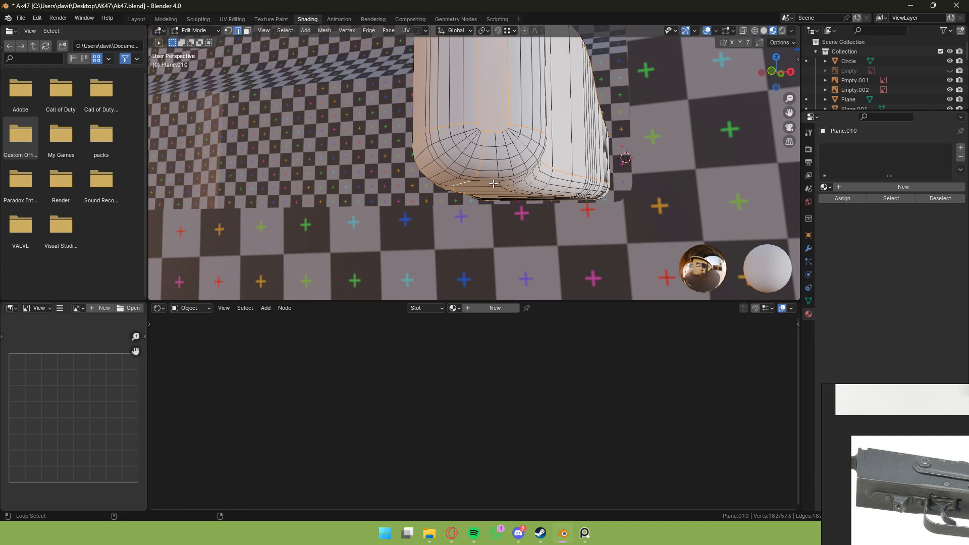
{"action": "left_click", "coordinate": [498, 183], "text": "alt+shift"}
{"action": "middle_click_drag", "start_coordinate": [498, 182], "coordinate": [490, 171]}
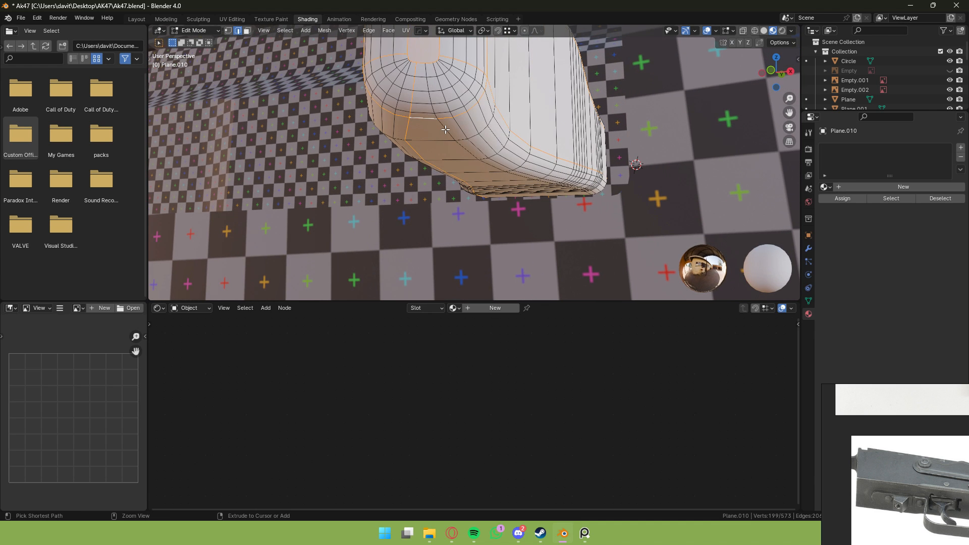
{"action": "middle_click_drag", "start_coordinate": [447, 132], "coordinate": [588, 177]}
{"action": "right_click", "coordinate": [589, 177]}
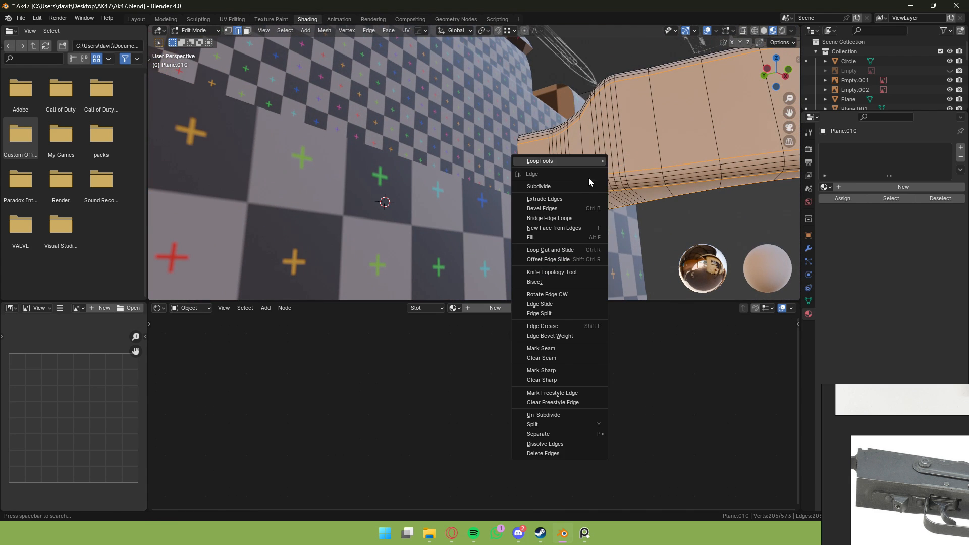
{"action": "left_click", "coordinate": [568, 349]}
Mark one additional edge loop on the charging handle as a seam.
{"action": "middle_click_drag", "start_coordinate": [567, 349], "coordinate": [432, 194]}
{"action": "right_click", "coordinate": [519, 158]}
{"action": "left_click", "coordinate": [505, 211]}
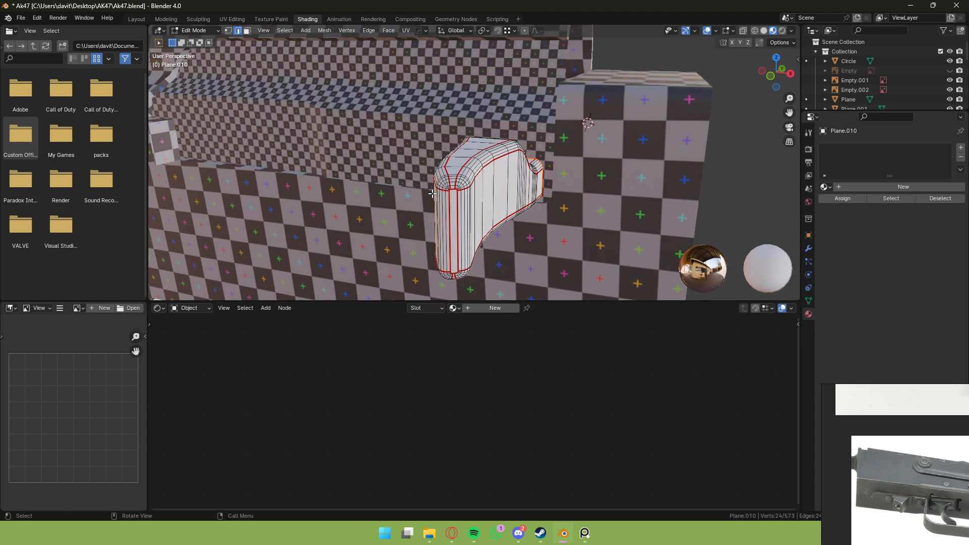
Assign the existing UVTEST material to the charging handle and unwrap all its faces.
{"action": "left_click", "coordinate": [455, 309]}
{"action": "key", "text": "Return"}
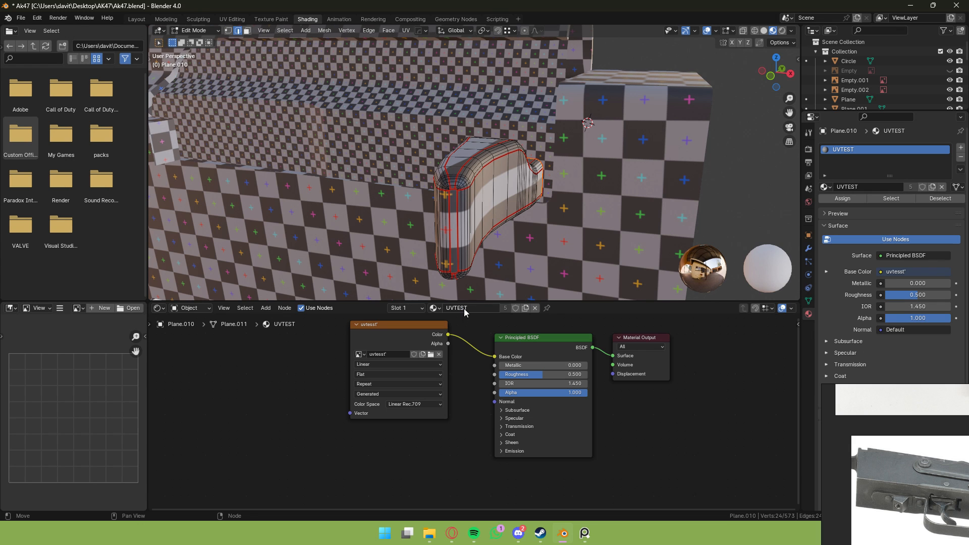
{"action": "scroll", "coordinate": [462, 185], "scroll_direction": "down", "scroll_amount": 2}
{"action": "key", "text": "a"}
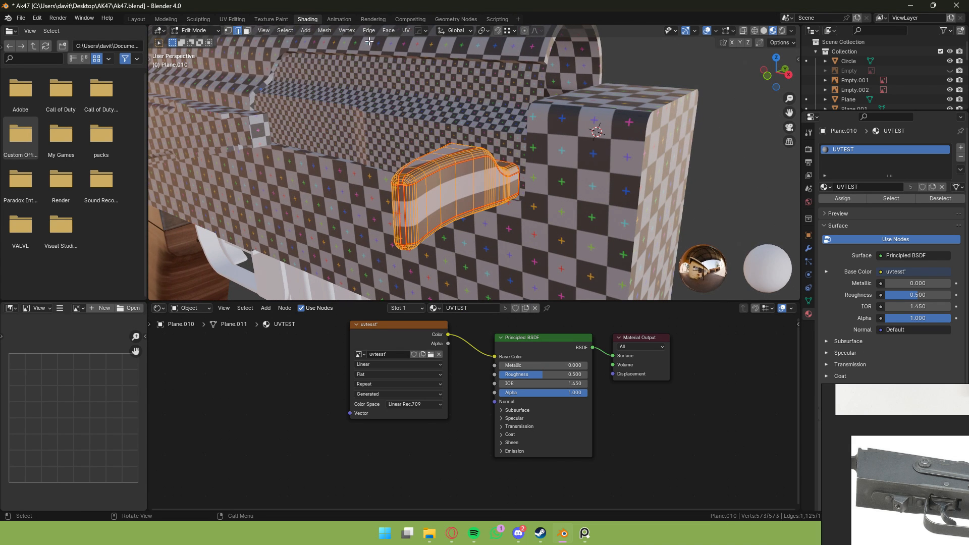
{"action": "left_click", "coordinate": [405, 31]}
{"action": "left_click", "coordinate": [419, 42]}
{"action": "key", "text": "Tab"}
Isolate the trigger guard in local view.
{"action": "left_click", "coordinate": [599, 62]}
{"action": "scroll", "coordinate": [599, 63], "scroll_direction": "down", "scroll_amount": 2}
{"action": "middle_click_drag", "start_coordinate": [599, 62], "coordinate": [571, 76]}
{"action": "scroll", "coordinate": [564, 149], "scroll_direction": "up", "scroll_amount": 5}
{"action": "middle_click_drag", "start_coordinate": [565, 149], "coordinate": [419, 144]}
{"action": "scroll", "coordinate": [420, 144], "scroll_direction": "down", "scroll_amount": 5}
{"action": "left_click", "coordinate": [439, 185]}
{"action": "key", "text": "slash"}
Mark the trigger guard's bordering edge loops as seams and unwrap it with the UVTEST material.
{"action": "key", "text": "Tab"}
{"action": "left_click", "coordinate": [545, 248], "text": "alt"}
{"action": "scroll", "coordinate": [525, 167], "scroll_direction": "down", "scroll_amount": 3}
{"action": "middle_click_drag", "start_coordinate": [525, 166], "coordinate": [494, 115]}
{"action": "scroll", "coordinate": [440, 120], "scroll_direction": "up", "scroll_amount": 4}
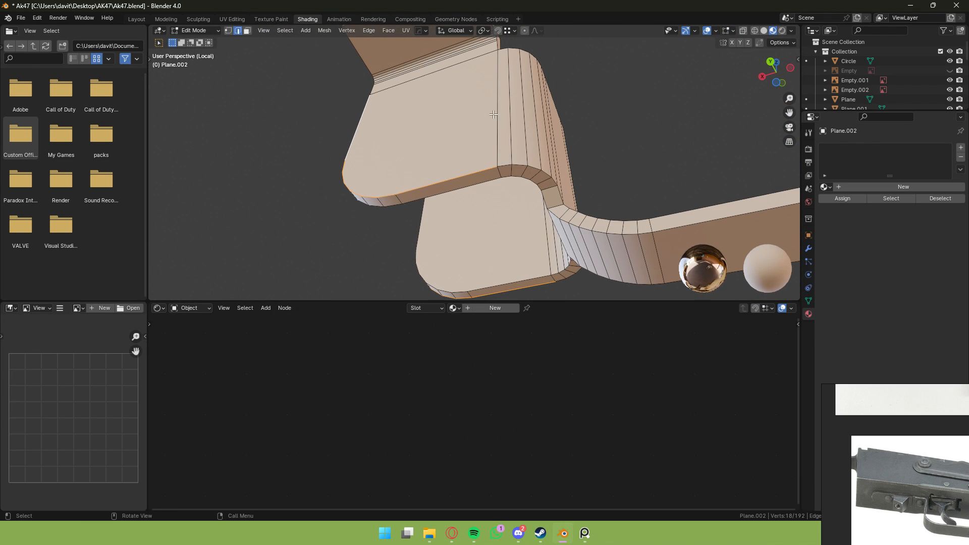
{"action": "left_click", "coordinate": [508, 168], "text": "alt"}
{"action": "middle_click_drag", "start_coordinate": [507, 167], "coordinate": [451, 151]}
{"action": "left_click", "coordinate": [509, 212], "text": "alt+shift"}
{"action": "left_click", "coordinate": [404, 190], "text": "alt+shift"}
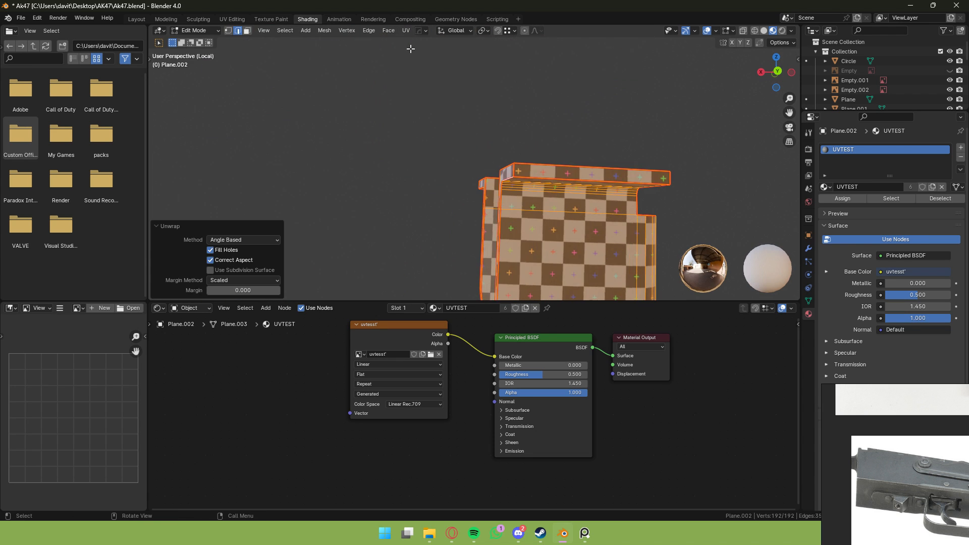
Return to the full gun, isolate the trigger and open its mesh for editing.
{"action": "middle_click_drag", "start_coordinate": [454, 97], "coordinate": [500, 64]}
{"action": "middle_click_drag", "start_coordinate": [512, 100], "coordinate": [386, 184]}
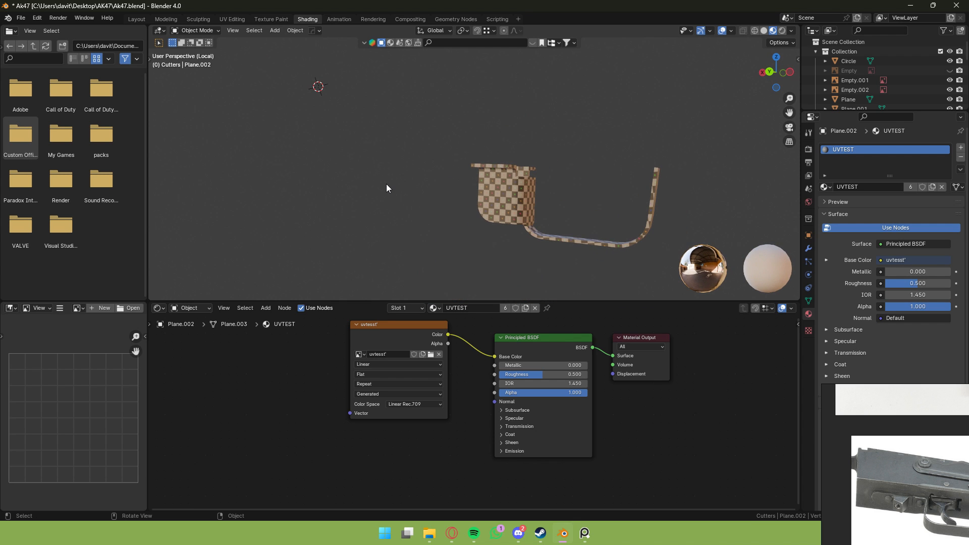
{"action": "key", "text": "KP_Divide"}
{"action": "left_click", "coordinate": [677, 126]}
{"action": "key", "text": "KP_Divide"}
{"action": "key", "text": "Tab"}
Mark the edge loops outlining both sides of the trigger as seams.
{"action": "scroll", "coordinate": [652, 126], "scroll_direction": "up", "scroll_amount": 4}
{"action": "middle_click_drag", "start_coordinate": [580, 129], "coordinate": [613, 149]}
{"action": "left_click", "coordinate": [424, 134], "text": "alt"}
{"action": "middle_click_drag", "start_coordinate": [424, 121], "coordinate": [510, 83]}
{"action": "left_click", "coordinate": [505, 85], "text": "alt+shift"}
{"action": "middle_click_drag", "start_coordinate": [356, 87], "coordinate": [514, 118]}
{"action": "left_click", "coordinate": [529, 91], "text": "alt+shift"}
{"action": "scroll", "coordinate": [517, 131], "scroll_direction": "down", "scroll_amount": 4}
{"action": "right_click", "coordinate": [514, 117]}
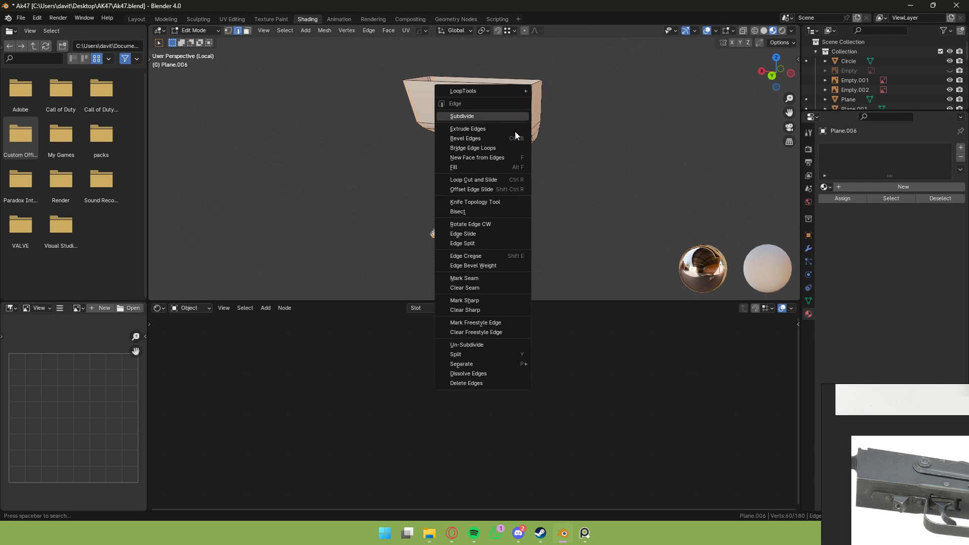
{"action": "left_click", "coordinate": [503, 278]}
Mark the two lengthwise edge loops along the trigger's narrow curved face as seams.
{"action": "scroll", "coordinate": [515, 231], "scroll_direction": "up", "scroll_amount": 4}
{"action": "middle_click_drag", "start_coordinate": [515, 232], "coordinate": [476, 139]}
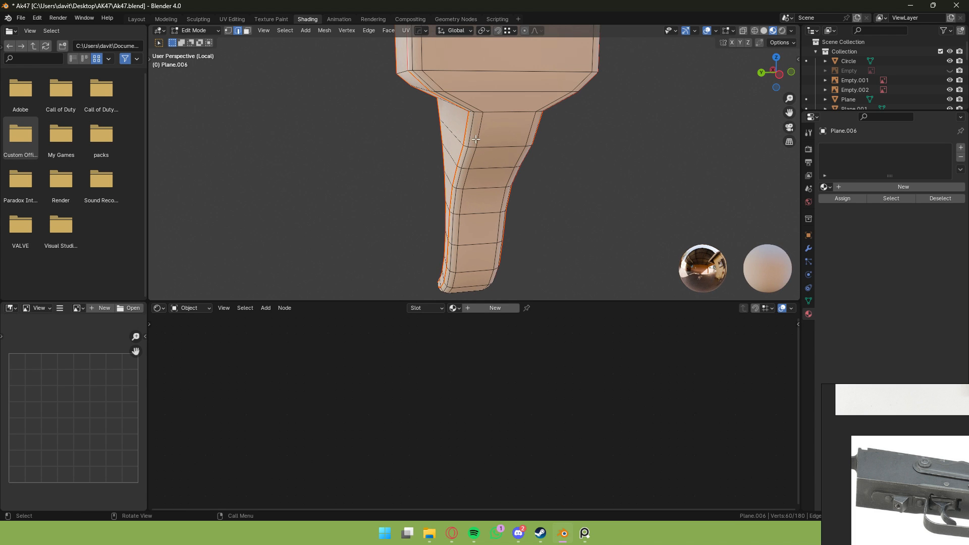
{"action": "mouse_move", "coordinate": [539, 100]}
{"action": "middle_mouse_down"}
{"action": "mouse_move", "coordinate": [305, 102]}
{"action": "mouse_move", "coordinate": [461, 102]}
{"action": "middle_mouse_up"}
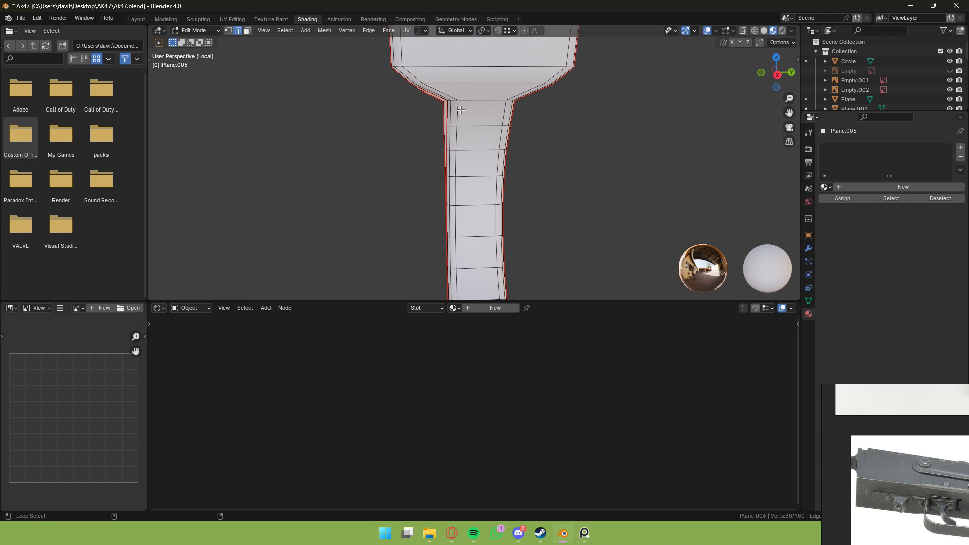
{"action": "left_click", "coordinate": [499, 111], "text": "alt+shift"}
{"action": "key", "text": "ctrl+e"}
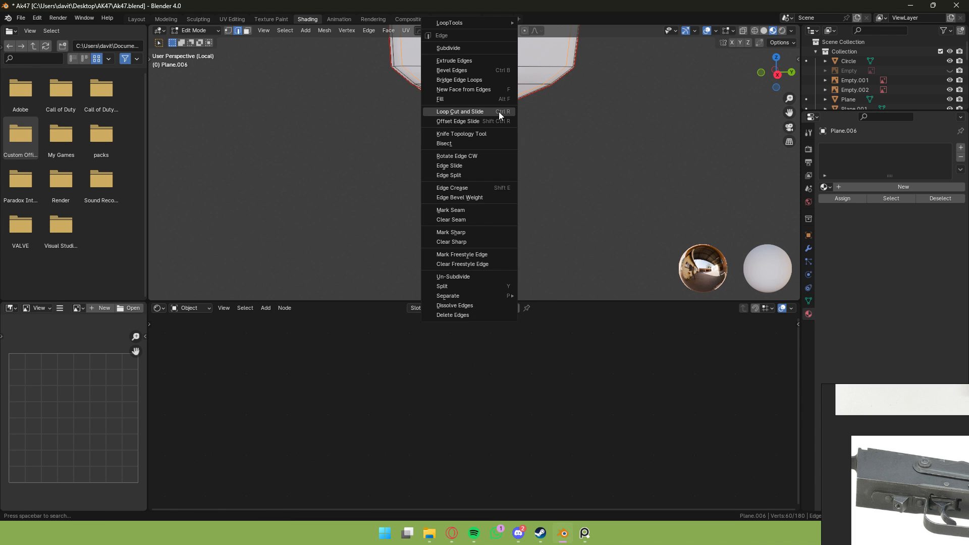
{"action": "left_click", "coordinate": [484, 214]}
Mark the trigger's remaining edge loops, including the short loop near its tip, as seams.
{"action": "middle_click_drag", "start_coordinate": [500, 98], "coordinate": [516, 146]}
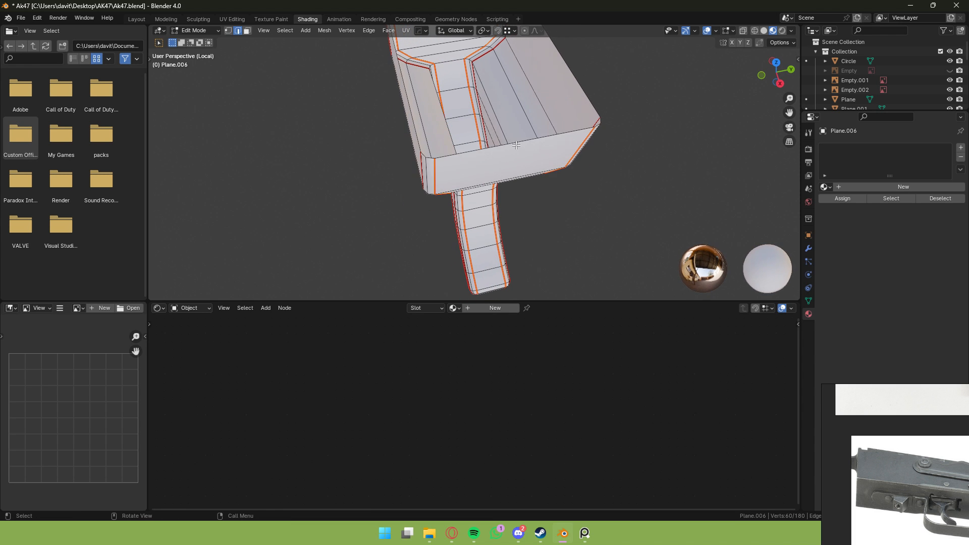
{"action": "key", "text": "ctrl+e"}
{"action": "left_click", "coordinate": [491, 210]}
{"action": "middle_click_drag", "start_coordinate": [492, 210], "coordinate": [507, 252]}
{"action": "key", "text": "ctrl+e"}
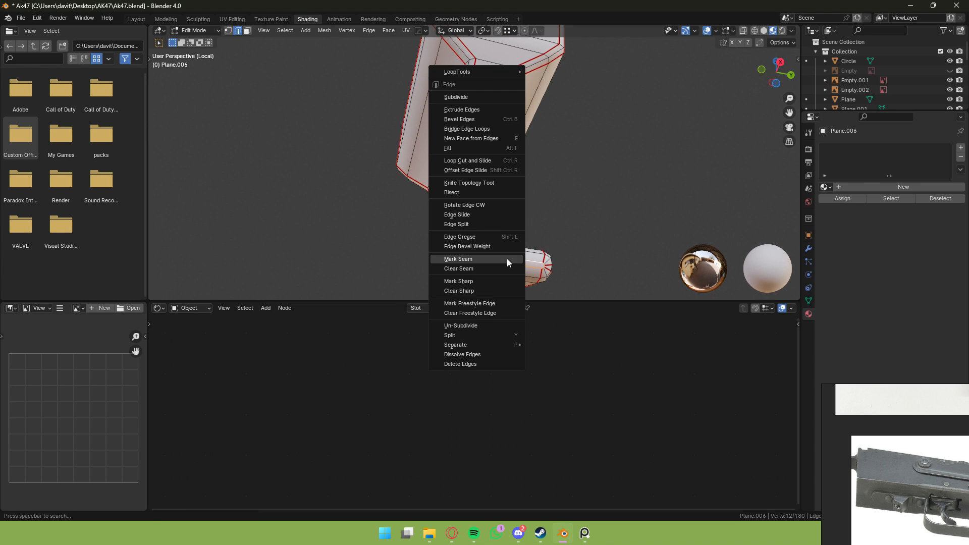
{"action": "left_click", "coordinate": [503, 256]}
Assign the existing UVTEST material to the trigger and unwrap all its faces.
{"action": "key", "text": "a"}
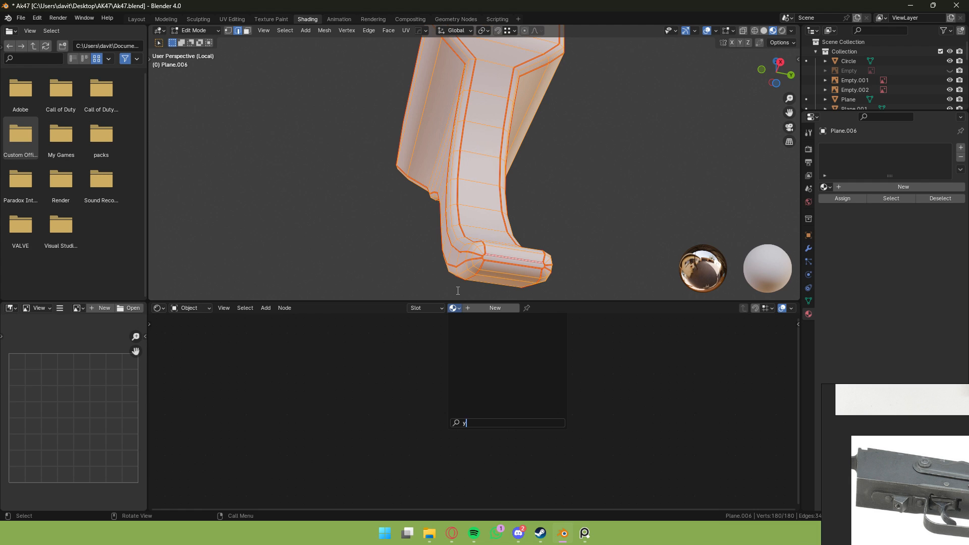
{"action": "key", "text": "BackSpace"}
{"action": "key", "text": "BackSpace"}
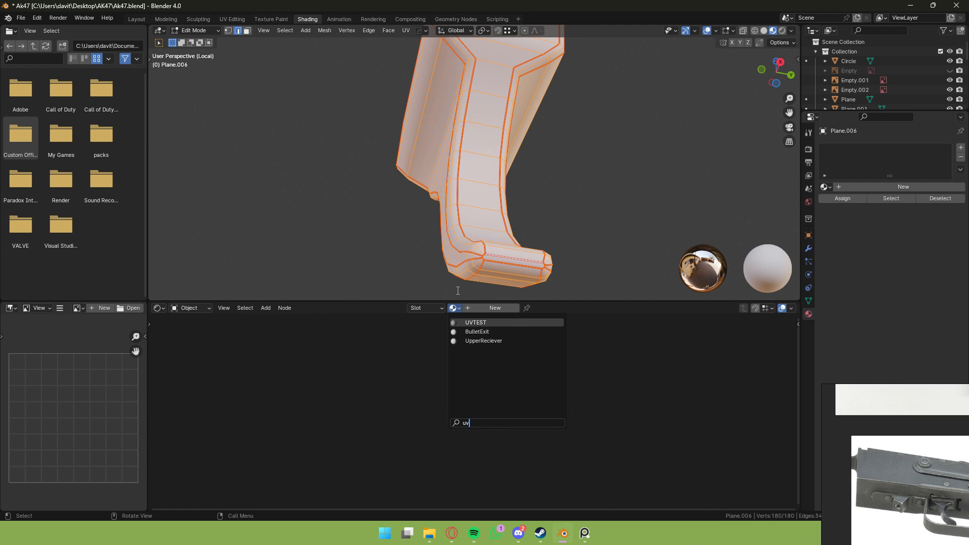
{"action": "type", "text": "uv"}
{"action": "key", "text": "Return"}
{"action": "left_click", "coordinate": [407, 35]}
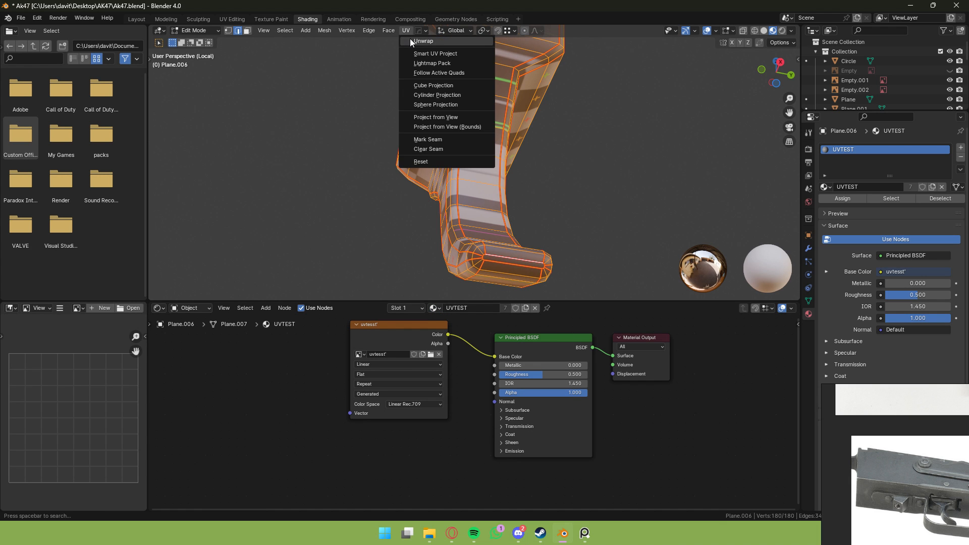
{"action": "left_click", "coordinate": [412, 41]}
Reopen the trigger's mesh and rework the seams on the lengthwise loops bordering its front face.
{"action": "key", "text": "Tab"}
{"action": "left_click", "coordinate": [608, 136]}
{"action": "middle_click_drag", "start_coordinate": [608, 135], "coordinate": [670, 192]}
{"action": "scroll", "coordinate": [653, 192], "scroll_direction": "up", "scroll_amount": 4}
{"action": "key", "text": "Tab"}
{"action": "scroll", "coordinate": [487, 148], "scroll_direction": "up", "scroll_amount": 2}
{"action": "left_click", "coordinate": [475, 145], "text": "alt"}
{"action": "middle_click_drag", "start_coordinate": [475, 146], "coordinate": [526, 153]}
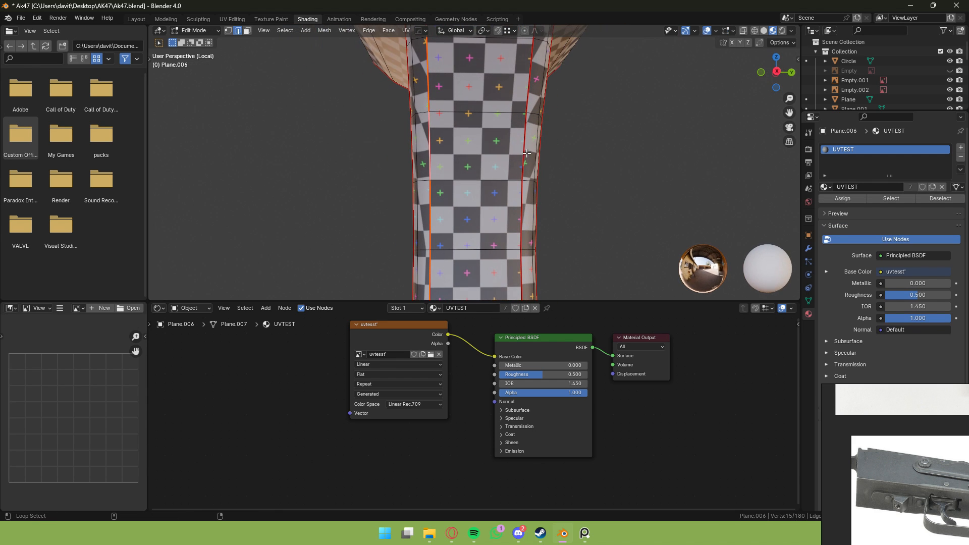
{"action": "right_click", "coordinate": [522, 150]}
{"action": "left_click", "coordinate": [507, 324]}
Rework the seams on the lengthwise edge loops bordering the trigger's back face.
{"action": "middle_click_drag", "start_coordinate": [651, 212], "coordinate": [462, 194]}
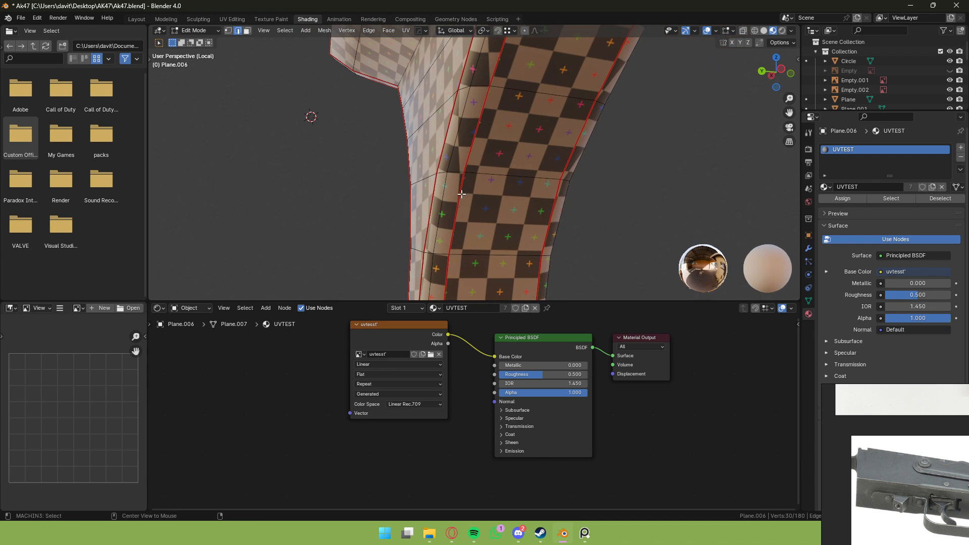
{"action": "right_click", "coordinate": [568, 155]}
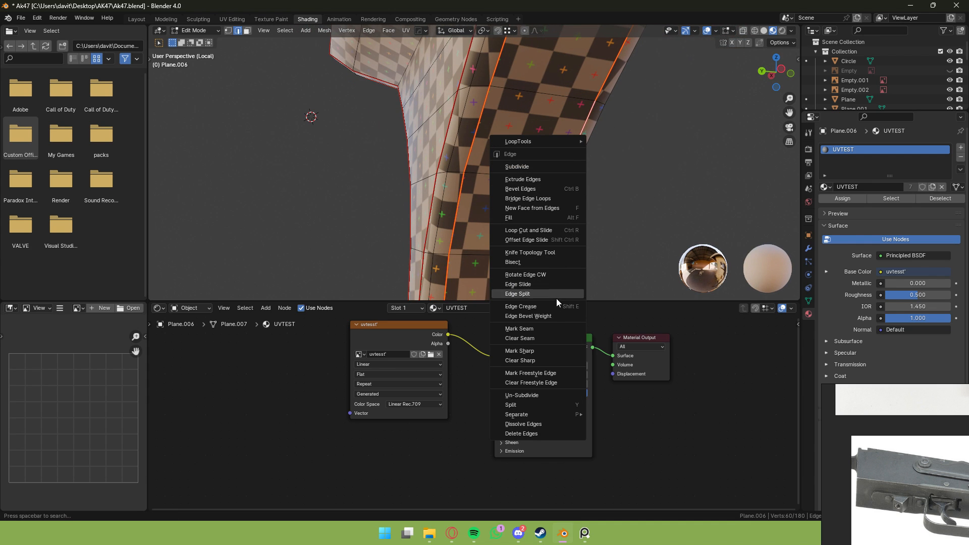
{"action": "left_click", "coordinate": [553, 332]}
{"action": "middle_click_drag", "start_coordinate": [505, 172], "coordinate": [586, 177]}
{"action": "right_click", "coordinate": [487, 187]}
{"action": "left_click", "coordinate": [522, 219]}
Unwrap all faces of the trigger again and return to the full gun.
{"action": "key", "text": "a"}
{"action": "left_click", "coordinate": [406, 31]}
{"action": "left_click", "coordinate": [414, 41]}
{"action": "key", "text": "Tab"}
{"action": "key", "text": "slash"}
Isolate the magazine release lever behind the magazine and mark its outlining edge loops as seams.
{"action": "scroll", "coordinate": [593, 172], "scroll_direction": "down", "scroll_amount": 3}
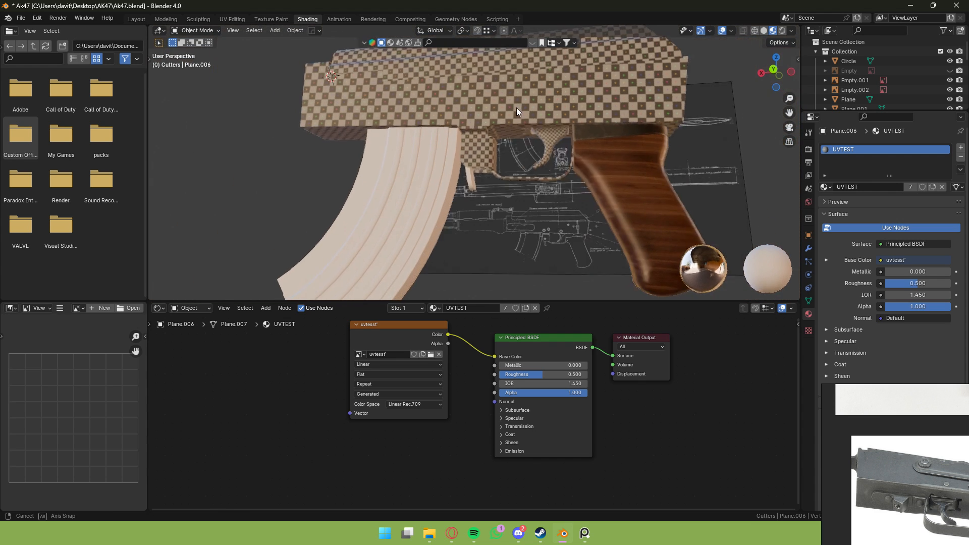
{"action": "scroll", "coordinate": [516, 108], "scroll_direction": "up", "scroll_amount": 2}
{"action": "left_click", "coordinate": [473, 199]}
{"action": "key", "text": "slash"}
{"action": "key", "text": "Tab"}
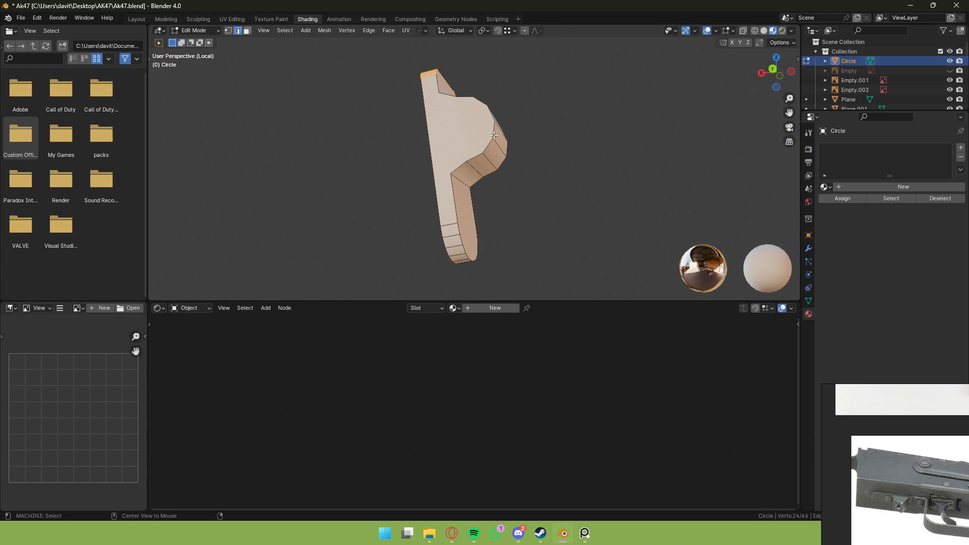
{"action": "middle_click_drag", "start_coordinate": [485, 138], "coordinate": [441, 224]}
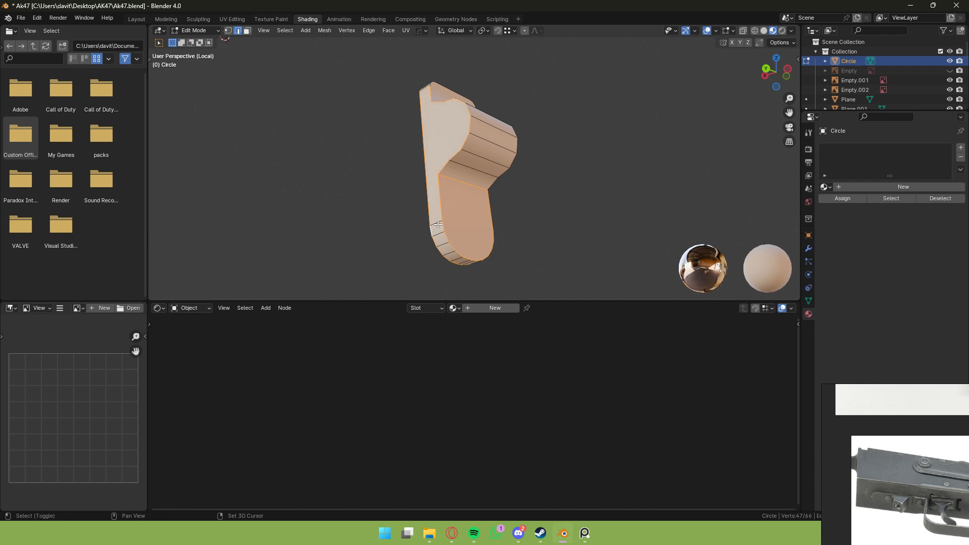
{"action": "middle_click_drag", "start_coordinate": [437, 224], "coordinate": [515, 221]}
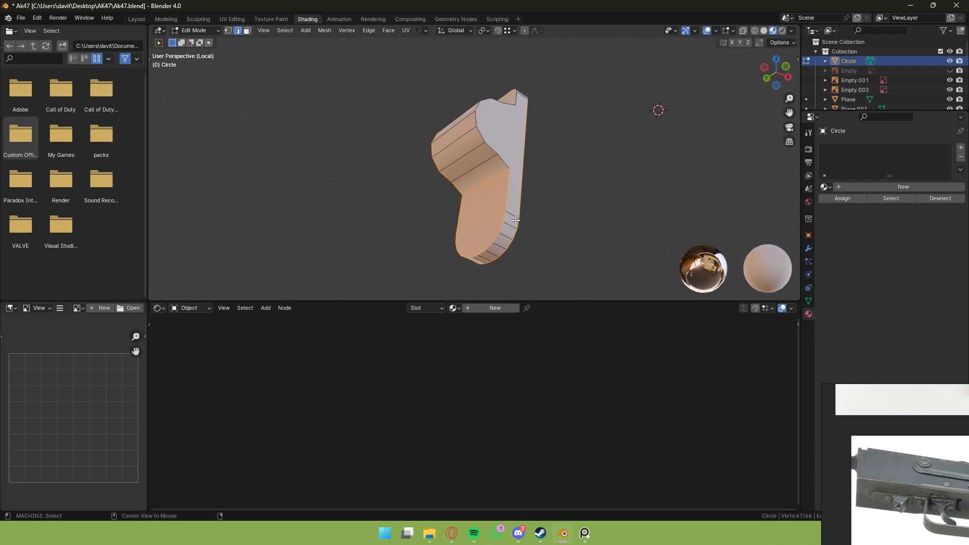
{"action": "left_click", "coordinate": [500, 164], "text": "alt+shift"}
{"action": "middle_click_drag", "start_coordinate": [500, 165], "coordinate": [404, 207]}
{"action": "right_click", "coordinate": [480, 206]}
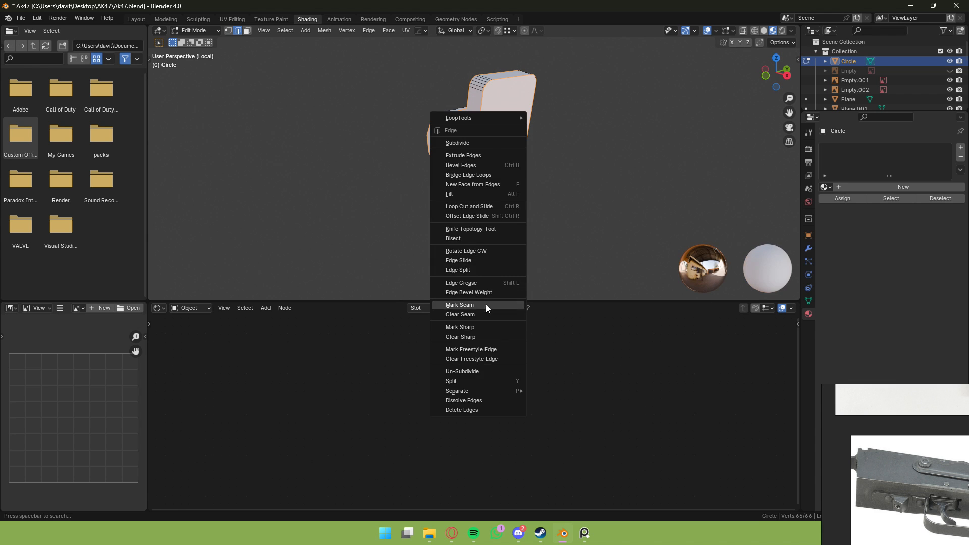
{"action": "left_click", "coordinate": [488, 305]}
Assign the UVTEST material to the magazine release, unwrap all its faces and return to the full gun.
{"action": "left_click", "coordinate": [455, 308]}
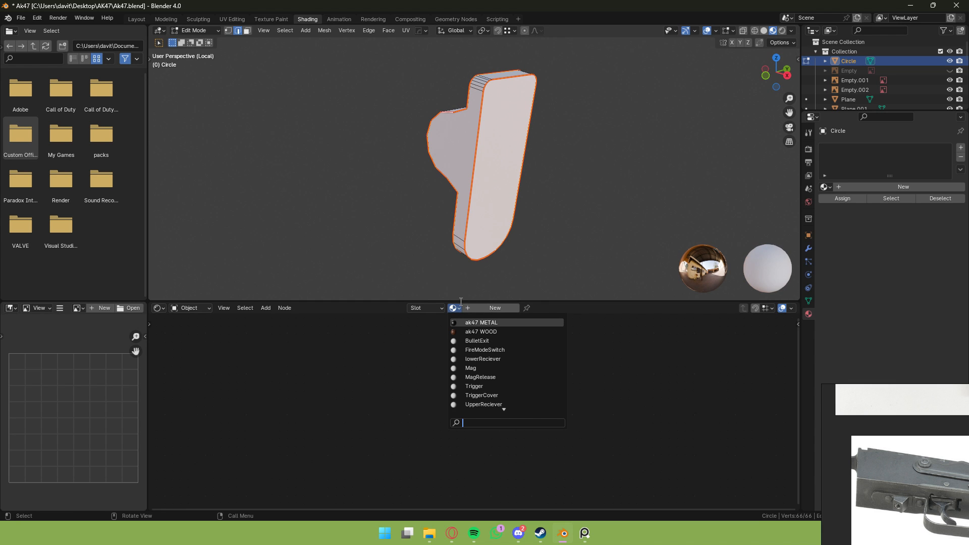
{"action": "key", "text": "Return"}
{"action": "key", "text": "a"}
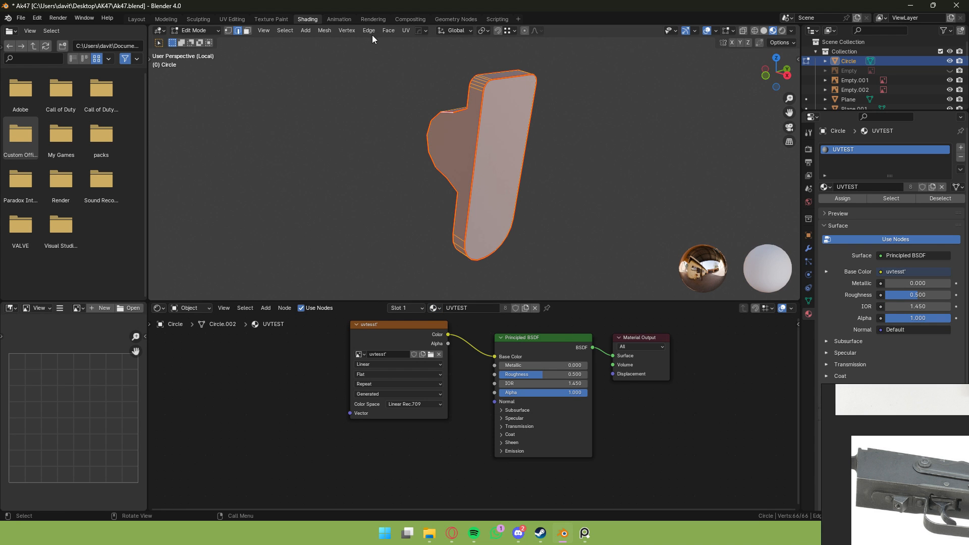
{"action": "left_click", "coordinate": [406, 31]}
{"action": "left_click", "coordinate": [415, 41]}
{"action": "key", "text": "Tab"}
{"action": "middle_click_drag", "start_coordinate": [481, 84], "coordinate": [624, 143]}
{"action": "key", "text": "KP_Divide"}
Isolate the curved magazine and open its mesh for editing.
{"action": "scroll", "coordinate": [555, 152], "scroll_direction": "down", "scroll_amount": 4}
{"action": "left_click", "coordinate": [441, 166]}
{"action": "mouse_move", "coordinate": [440, 166]}
{"action": "middle_mouse_down"}
{"action": "mouse_move", "coordinate": [628, 185]}
{"action": "mouse_move", "coordinate": [641, 195]}
{"action": "mouse_move", "coordinate": [580, 199]}
{"action": "mouse_move", "coordinate": [504, 176]}
{"action": "mouse_move", "coordinate": [473, 182]}
{"action": "mouse_move", "coordinate": [363, 151]}
{"action": "mouse_move", "coordinate": [448, 177]}
{"action": "middle_mouse_up"}
{"action": "scroll", "coordinate": [641, 195], "scroll_direction": "up", "scroll_amount": 3}
{"action": "key", "text": "Tab"}
{"action": "key", "text": "KP_Divide"}
{"action": "key", "text": "Tab"}
{"action": "key", "text": "Tab"}
Mark the edge loops along the magazine's inner-curve corners and the raised ribs on both sides as seams.
{"action": "scroll", "coordinate": [580, 199], "scroll_direction": "up", "scroll_amount": 3}
{"action": "left_click", "coordinate": [504, 177], "text": "alt"}
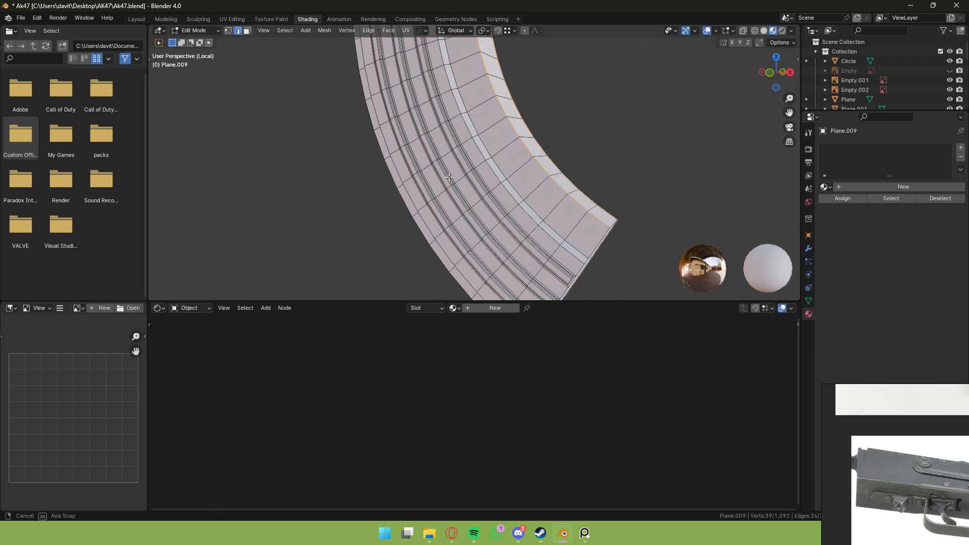
{"action": "left_click", "coordinate": [487, 148], "text": "alt+shift"}
{"action": "middle_click_drag", "start_coordinate": [486, 148], "coordinate": [308, 169]}
{"action": "left_click", "coordinate": [465, 154], "text": "alt+shift"}
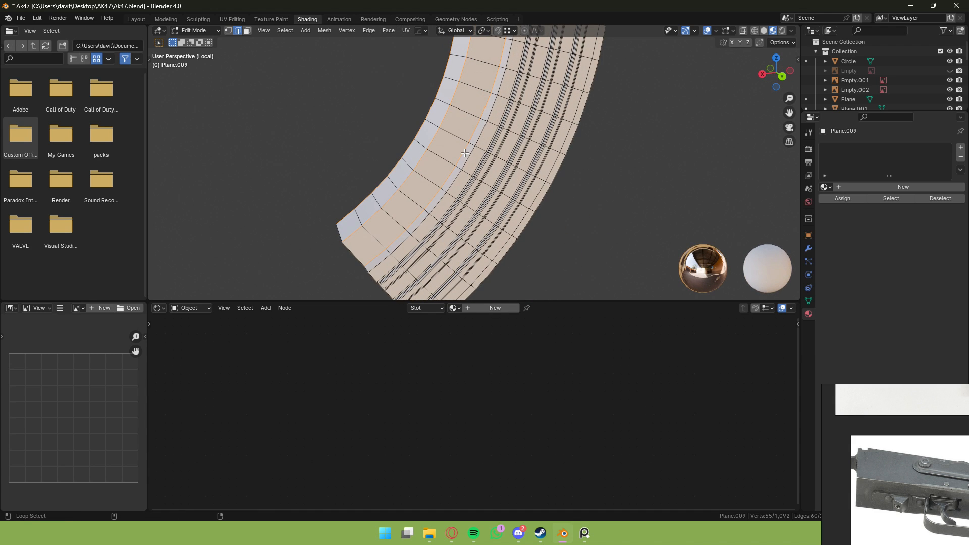
{"action": "scroll", "coordinate": [471, 159], "scroll_direction": "up", "scroll_amount": 3}
{"action": "scroll", "coordinate": [513, 161], "scroll_direction": "up", "scroll_amount": 4}
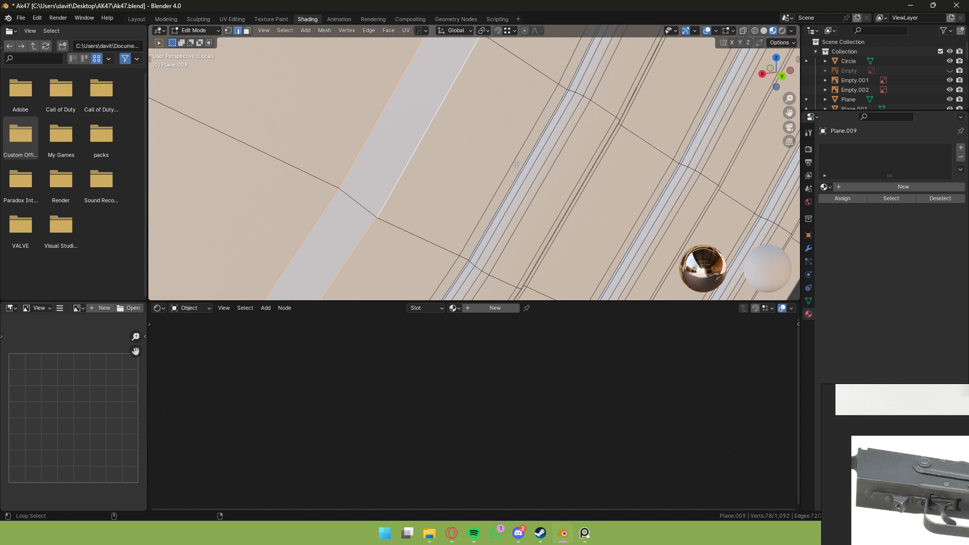
{"action": "left_click", "coordinate": [521, 161], "text": "alt+shift"}
{"action": "middle_click_drag", "start_coordinate": [520, 162], "coordinate": [580, 93]}
{"action": "scroll", "coordinate": [465, 156], "scroll_direction": "down", "scroll_amount": 6}
{"action": "scroll", "coordinate": [499, 139], "scroll_direction": "up", "scroll_amount": 1}
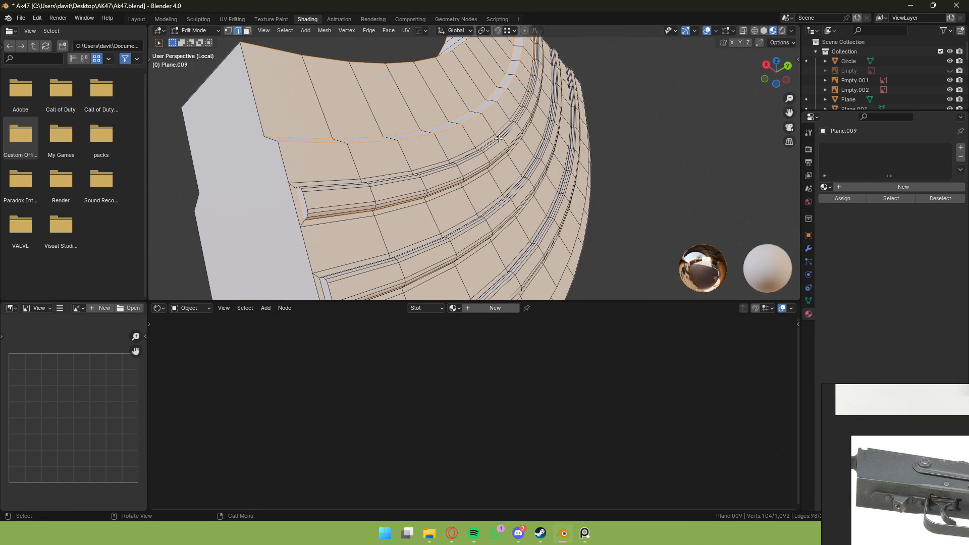
{"action": "middle_click_drag", "start_coordinate": [499, 138], "coordinate": [482, 272]}
{"action": "left_click", "coordinate": [442, 191], "text": "alt+shift"}
{"action": "left_click", "coordinate": [390, 204], "text": "alt+shift"}
{"action": "right_click", "coordinate": [483, 282]}
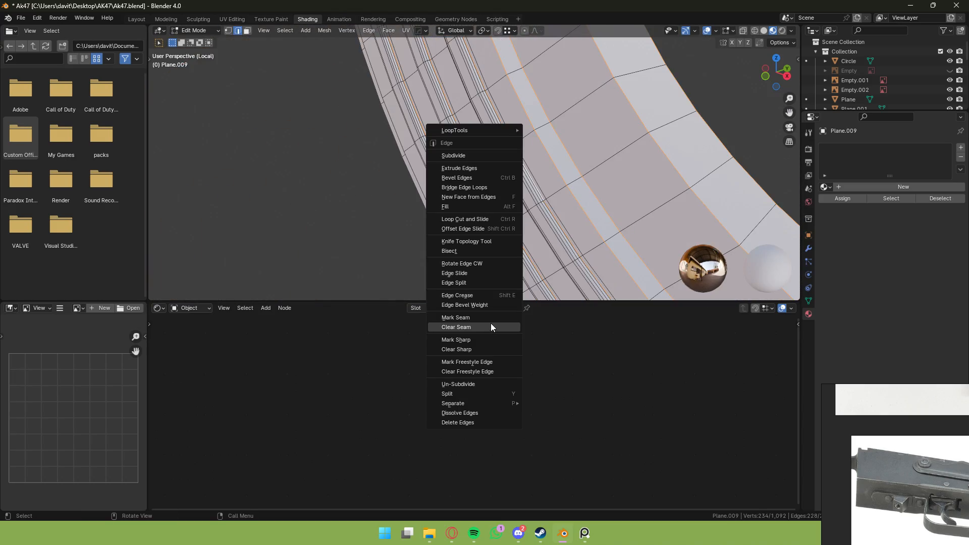
{"action": "left_click", "coordinate": [491, 320]}
Mark the edge loops along the corners of the magazine's outer curve as seams.
{"action": "middle_click_drag", "start_coordinate": [561, 242], "coordinate": [454, 153]}
{"action": "left_click", "coordinate": [485, 166], "text": "alt+shift"}
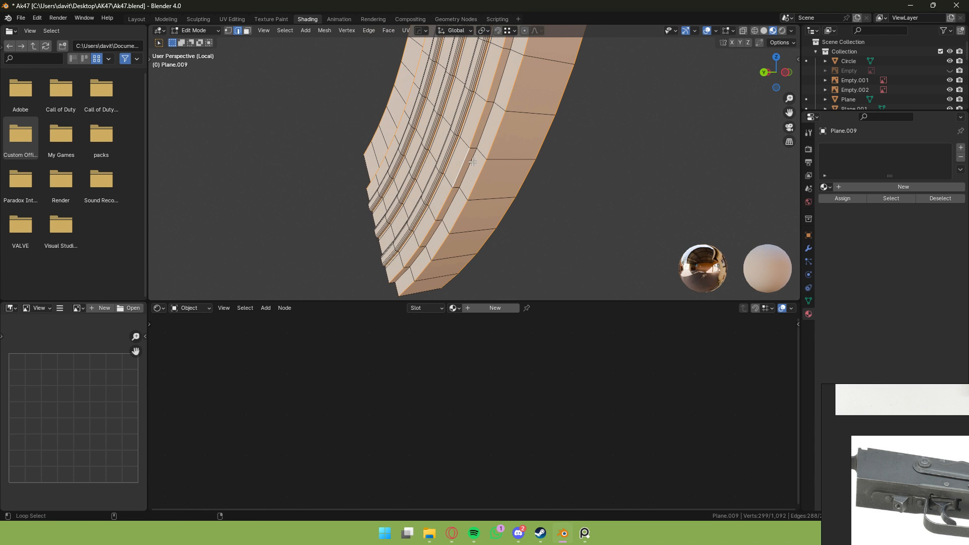
{"action": "left_click", "coordinate": [473, 162], "text": "alt+shift"}
{"action": "right_click", "coordinate": [473, 162]}
{"action": "left_click", "coordinate": [464, 335]}
{"action": "mouse_move", "coordinate": [555, 242]}
{"action": "middle_mouse_down"}
{"action": "mouse_move", "coordinate": [644, 182]}
{"action": "mouse_move", "coordinate": [500, 197]}
{"action": "mouse_move", "coordinate": [403, 249]}
{"action": "mouse_move", "coordinate": [479, 248]}
{"action": "middle_mouse_up"}
Switch to solid shading and mark the border loops at both ends of the magazine as seams.
{"action": "key", "text": "z"}
{"action": "left_click", "coordinate": [492, 200], "text": "alt"}
{"action": "right_click", "coordinate": [495, 202]}
{"action": "left_click", "coordinate": [486, 216]}
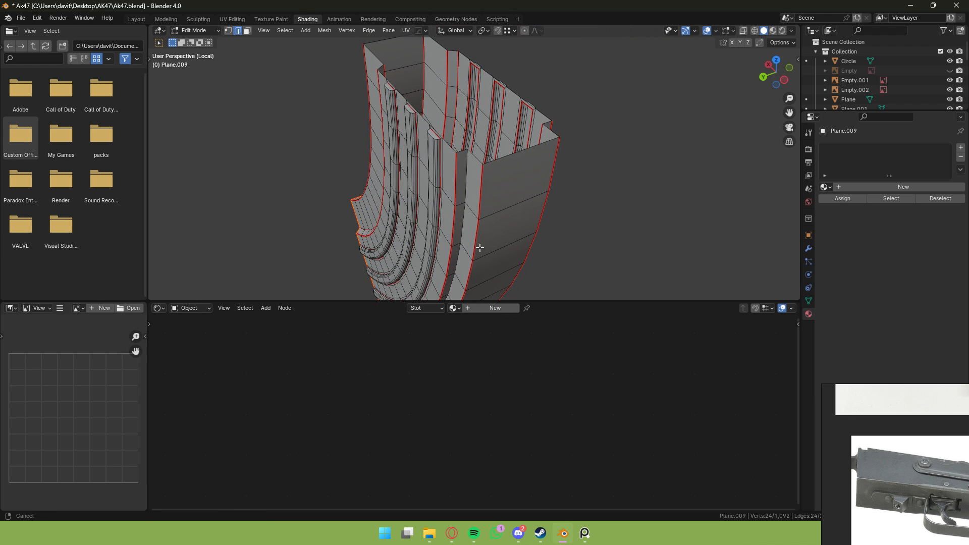
{"action": "left_click", "coordinate": [474, 160], "text": "alt"}
{"action": "right_click", "coordinate": [474, 160]}
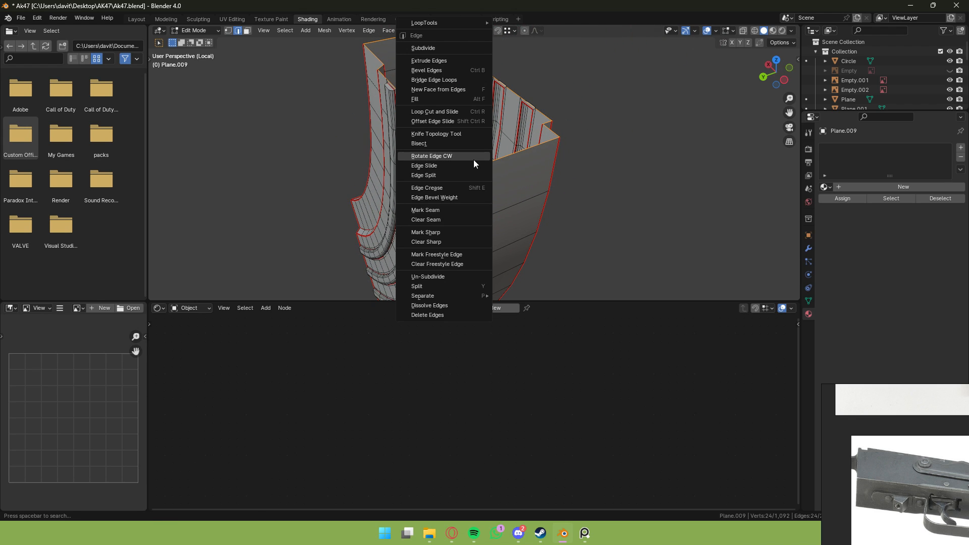
{"action": "left_click", "coordinate": [465, 211]}
Return to the full gun in material preview and assign the UVTEST material to the magazine.
{"action": "middle_click_drag", "start_coordinate": [474, 205], "coordinate": [536, 163]}
{"action": "key", "text": "Tab"}
{"action": "key", "text": "KP_Divide"}
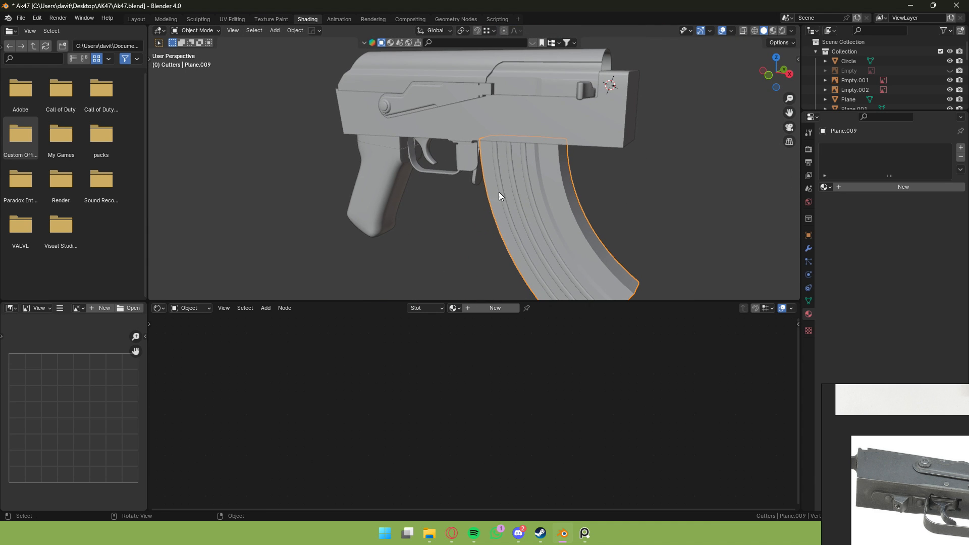
{"action": "left_click", "coordinate": [773, 31]}
{"action": "left_click", "coordinate": [453, 309]}
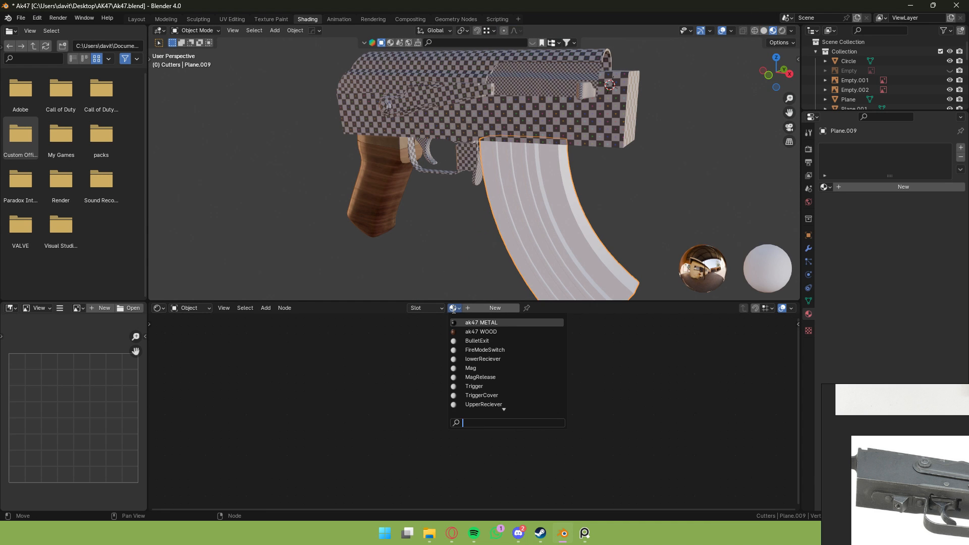
{"action": "type", "text": "uv"}
{"action": "key", "text": "Return"}
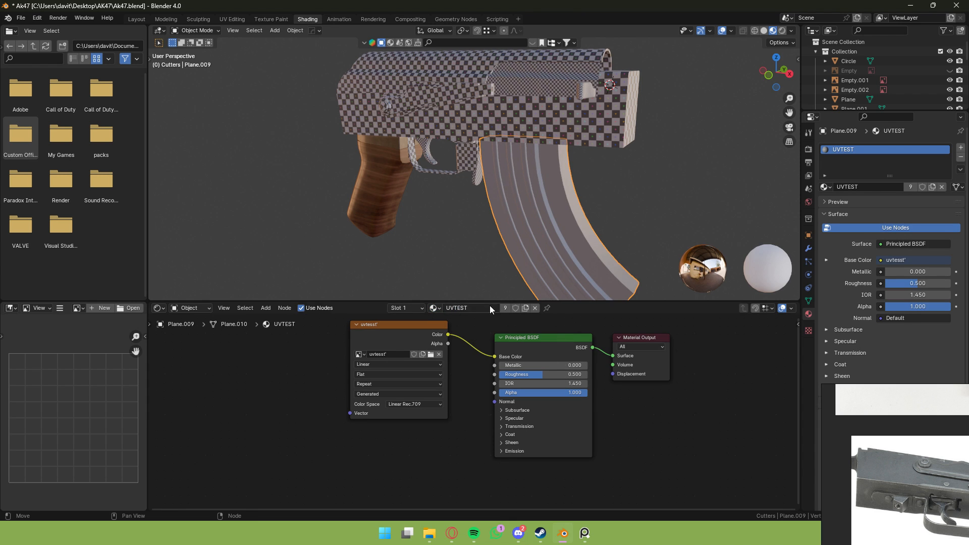
Unwrap all faces of the magazine and leave mesh editing.
{"action": "key", "text": "Tab"}
{"action": "left_click", "coordinate": [405, 31]}
{"action": "left_click", "coordinate": [412, 41]}
{"action": "key", "text": "Tab"}
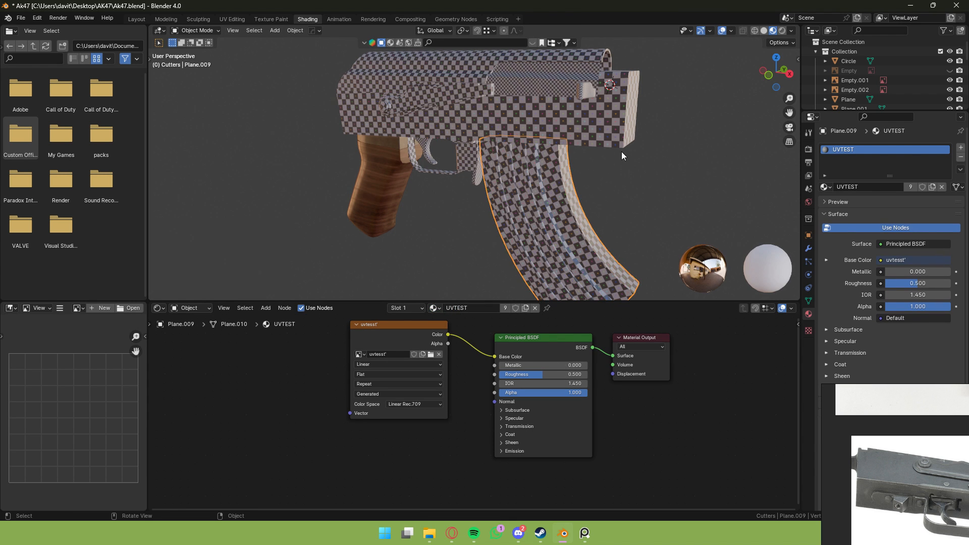
Switch to the Layout workspace and bring the textured gun into view.
{"action": "left_click", "coordinate": [623, 140]}
{"action": "mouse_move", "coordinate": [626, 139]}
{"action": "middle_mouse_down"}
{"action": "mouse_move", "coordinate": [675, 122]}
{"action": "mouse_move", "coordinate": [670, 145]}
{"action": "mouse_move", "coordinate": [649, 138]}
{"action": "mouse_move", "coordinate": [675, 93]}
{"action": "mouse_move", "coordinate": [608, 117]}
{"action": "mouse_move", "coordinate": [612, 126]}
{"action": "middle_mouse_up"}
{"action": "scroll", "coordinate": [674, 122], "scroll_direction": "down", "scroll_amount": 3}
{"action": "left_click", "coordinate": [650, 138]}
{"action": "scroll", "coordinate": [668, 118], "scroll_direction": "up", "scroll_amount": 2}
{"action": "scroll", "coordinate": [674, 93], "scroll_direction": "down", "scroll_amount": 2}
{"action": "scroll", "coordinate": [680, 96], "scroll_direction": "up", "scroll_amount": 4}
{"action": "scroll", "coordinate": [608, 117], "scroll_direction": "down", "scroll_amount": 4}
{"action": "left_click", "coordinate": [137, 19]}
{"action": "scroll", "coordinate": [529, 117], "scroll_direction": "down", "scroll_amount": 2}
{"action": "scroll", "coordinate": [555, 140], "scroll_direction": "up", "scroll_amount": 3}
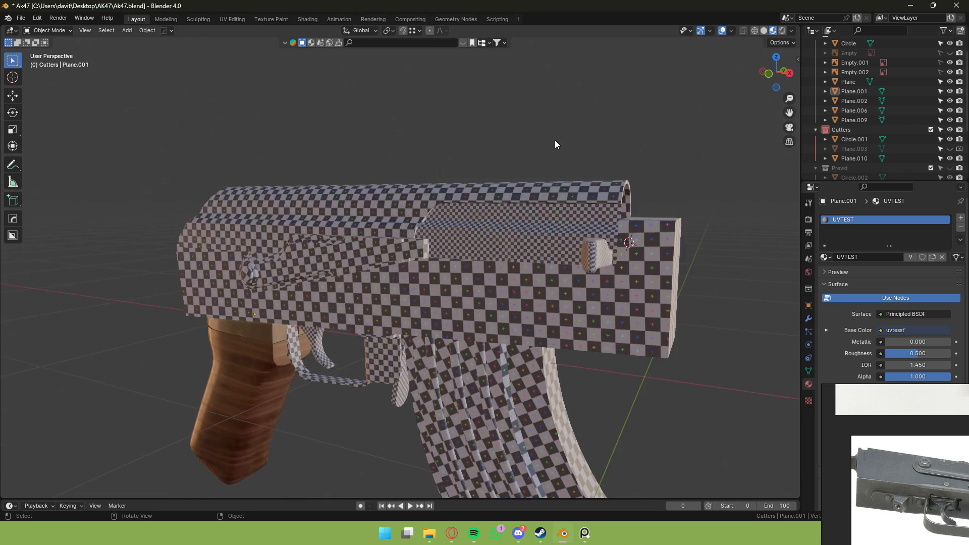
Examine the checker pattern on the ejection port cover and charging handle compared with the receiver.
{"action": "middle_click_drag", "start_coordinate": [555, 141], "coordinate": [512, 184]}
{"action": "scroll", "coordinate": [503, 167], "scroll_direction": "up", "scroll_amount": 2}
{"action": "scroll", "coordinate": [502, 167], "scroll_direction": "down", "scroll_amount": 3}
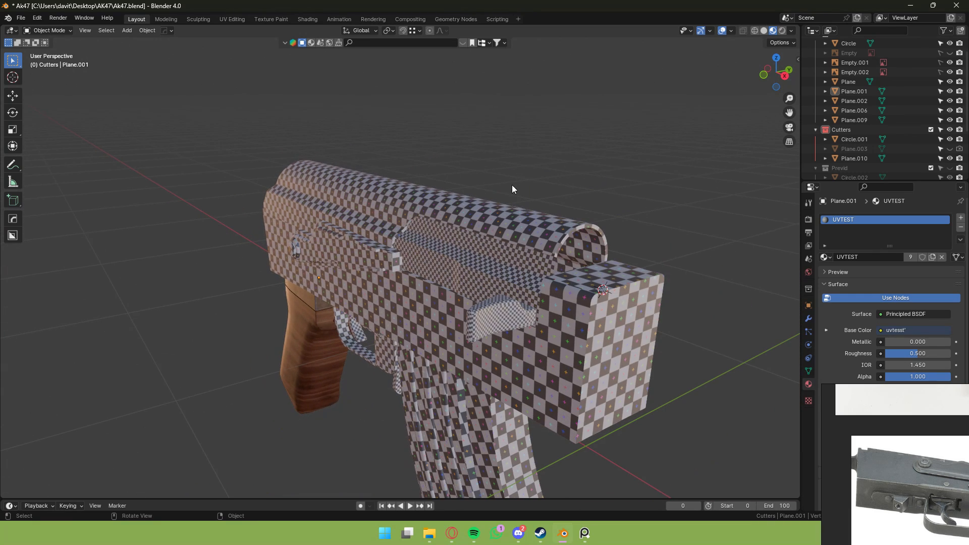
{"action": "left_click", "coordinate": [500, 254]}
{"action": "left_click", "coordinate": [509, 313], "text": "shift"}
{"action": "middle_click_drag", "start_coordinate": [509, 312], "coordinate": [591, 304]}
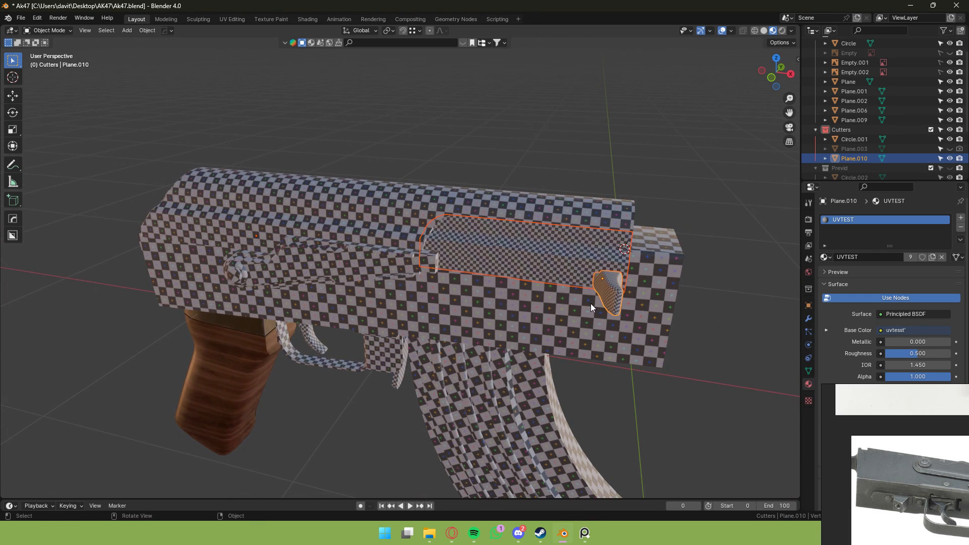
{"action": "left_click", "coordinate": [554, 149]}
{"action": "middle_click_drag", "start_coordinate": [554, 149], "coordinate": [555, 142]}
{"action": "left_click", "coordinate": [607, 271]}
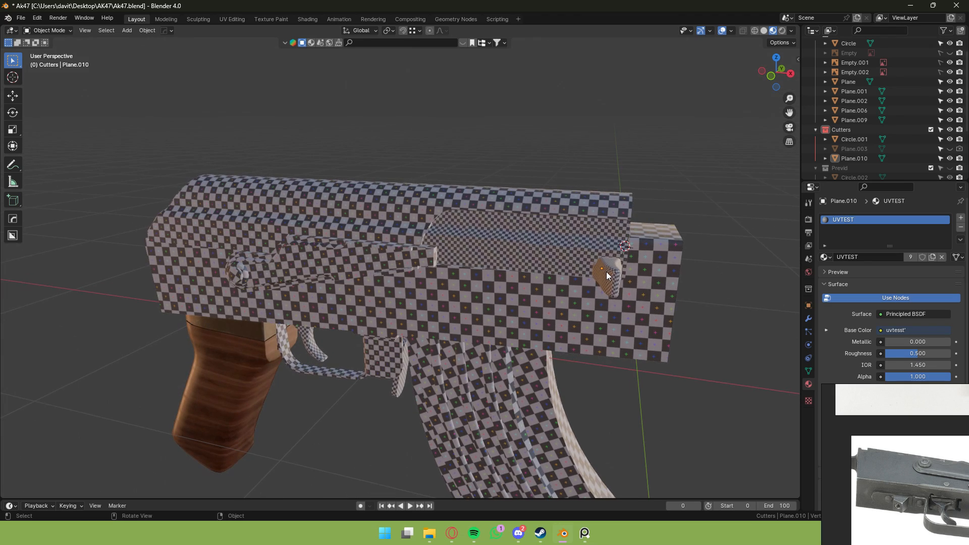
{"action": "left_click", "coordinate": [600, 243], "text": "shift"}
{"action": "middle_click_drag", "start_coordinate": [619, 142], "coordinate": [653, 186]}
{"action": "scroll", "coordinate": [653, 185], "scroll_direction": "up", "scroll_amount": 3}
{"action": "scroll", "coordinate": [664, 176], "scroll_direction": "down", "scroll_amount": 4}
{"action": "scroll", "coordinate": [636, 183], "scroll_direction": "up", "scroll_amount": 1}
{"action": "scroll", "coordinate": [549, 178], "scroll_direction": "down", "scroll_amount": 6}
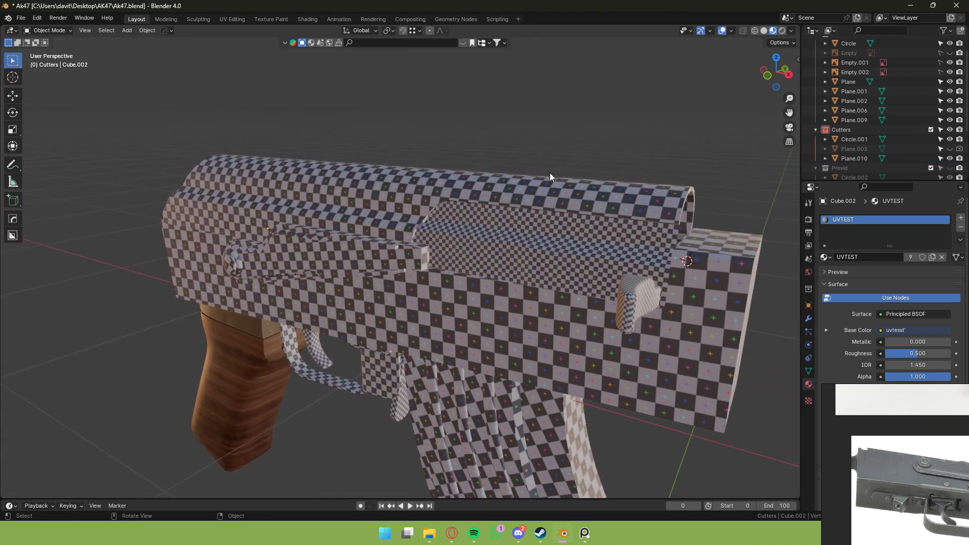
{"action": "mouse_move", "coordinate": [547, 151]}
{"action": "middle_mouse_down"}
{"action": "mouse_move", "coordinate": [556, 108]}
{"action": "mouse_move", "coordinate": [559, 165]}
{"action": "middle_mouse_up"}
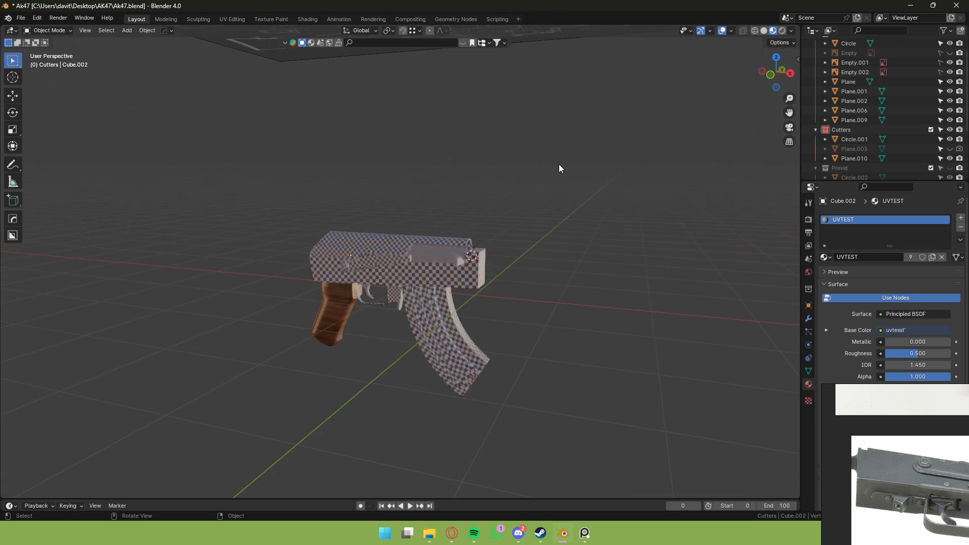
Remove the UVTEST material slot from the lower receiver, the upper receiver and the fire selector lever.
{"action": "scroll", "coordinate": [581, 225], "scroll_direction": "up", "scroll_amount": 4}
{"action": "left_click", "coordinate": [508, 295]}
{"action": "left_click", "coordinate": [961, 227]}
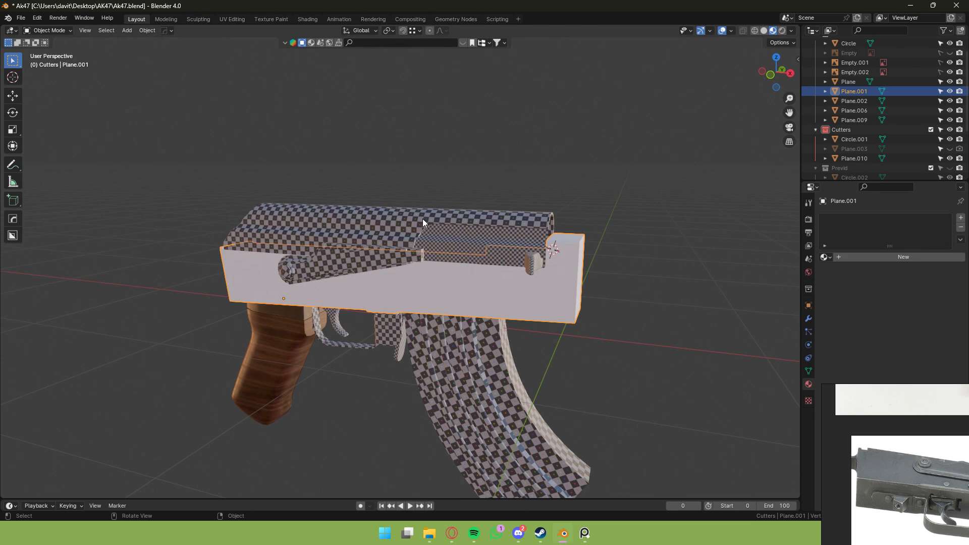
{"action": "left_click", "coordinate": [422, 222]}
{"action": "left_click", "coordinate": [401, 262]}
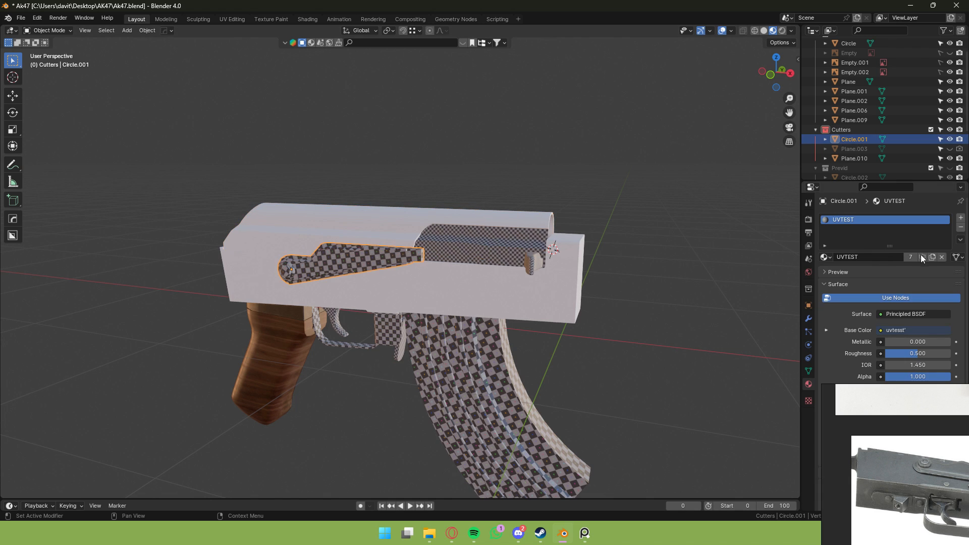
{"action": "left_click", "coordinate": [961, 227]}
Remove the UVTEST material slot from the ejection port cover, charging handle, magazine and trigger group parts.
{"action": "left_click", "coordinate": [526, 238]}
{"action": "left_click", "coordinate": [961, 227]}
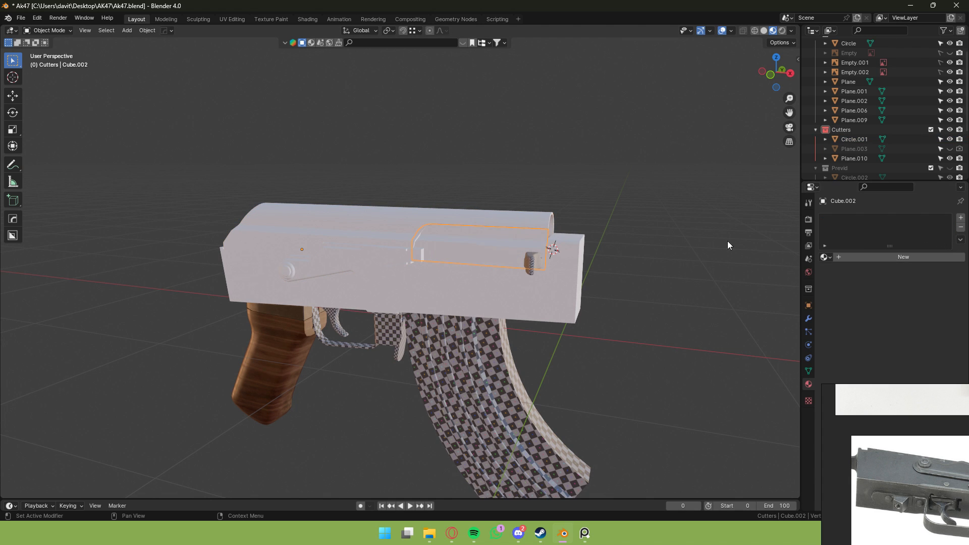
{"action": "left_click", "coordinate": [530, 261]}
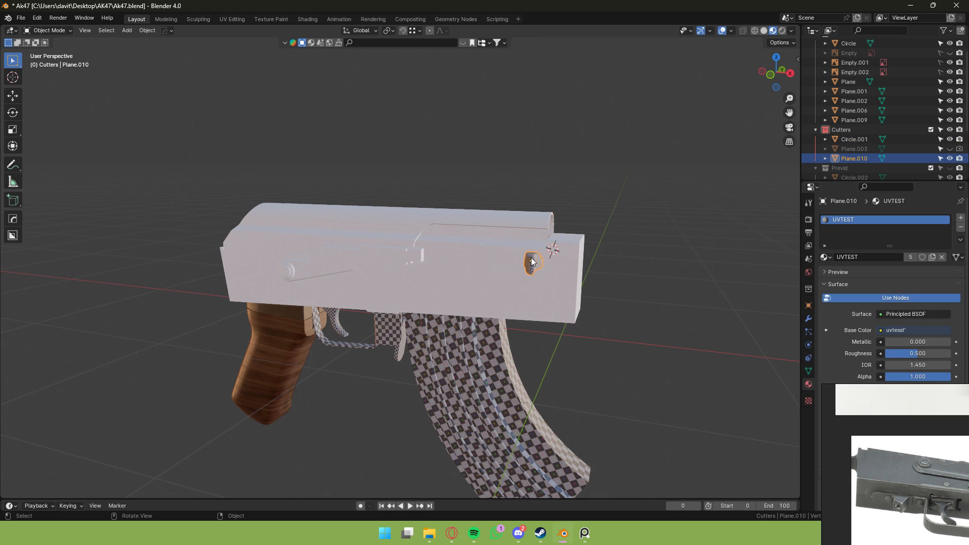
{"action": "left_click", "coordinate": [961, 228]}
{"action": "left_click", "coordinate": [418, 365]}
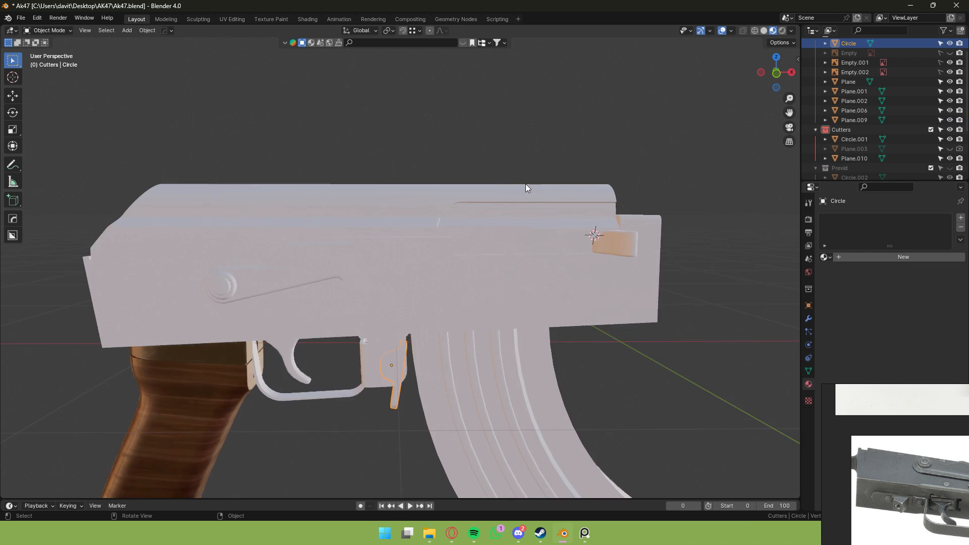
{"action": "scroll", "coordinate": [525, 184], "scroll_direction": "up", "scroll_amount": 1}
{"action": "left_click", "coordinate": [454, 139]}
{"action": "scroll", "coordinate": [454, 139], "scroll_direction": "down", "scroll_amount": 3}
{"action": "middle_click_drag", "start_coordinate": [454, 139], "coordinate": [365, 198]}
{"action": "scroll", "coordinate": [366, 198], "scroll_direction": "down", "scroll_amount": 2}
Give the lower receiver its own new material and name it after the part.
{"action": "left_click", "coordinate": [222, 284]}
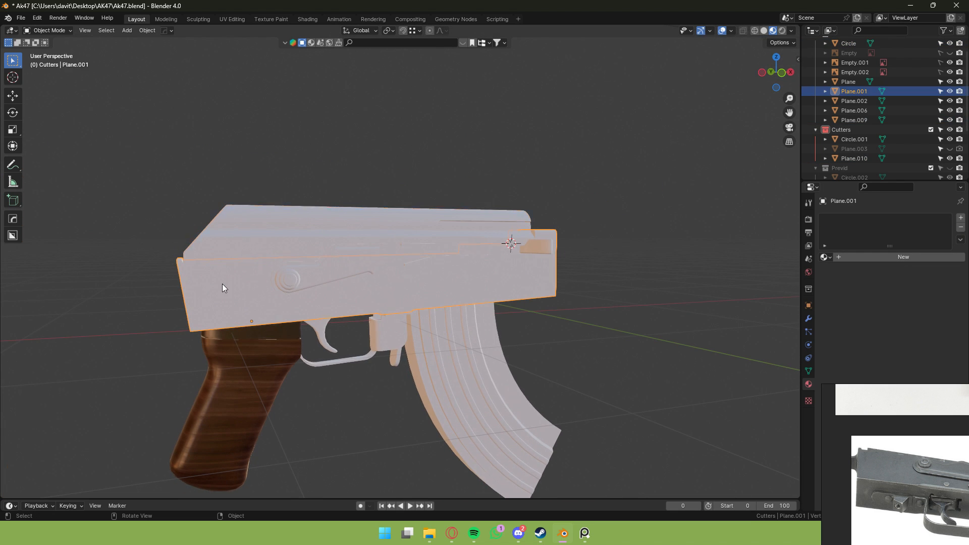
{"action": "left_click", "coordinate": [332, 334]}
{"action": "left_click", "coordinate": [375, 350]}
{"action": "left_click", "coordinate": [401, 333]}
{"action": "left_click", "coordinate": [418, 304]}
{"action": "double_click", "coordinate": [903, 258]}
{"action": "type", "text": "L"}
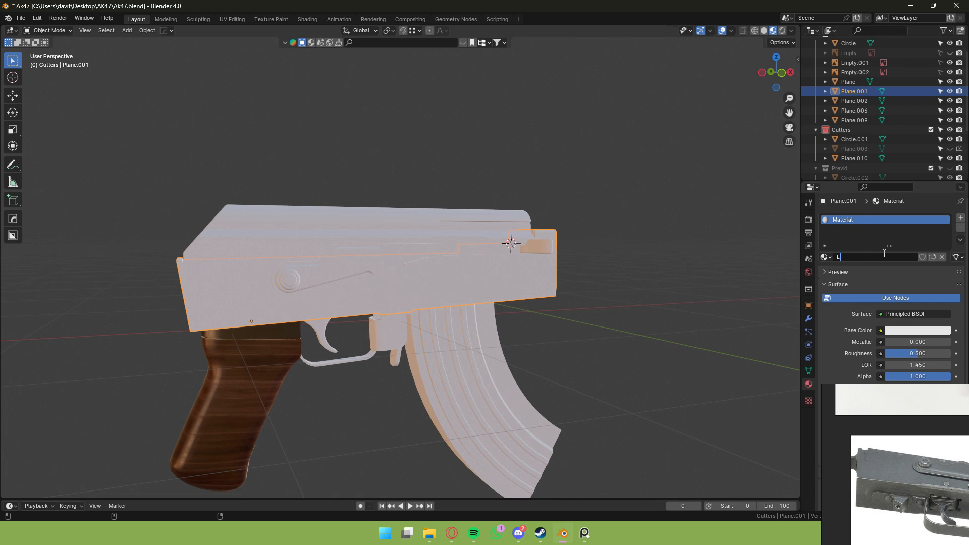
{"action": "type", "text": "owe"}
Rename the new materials on the upper receiver and the fire selector lever, calling the lever's one FireSelector.
{"action": "double_click", "coordinate": [887, 258]}
{"action": "type", "text": "u"}
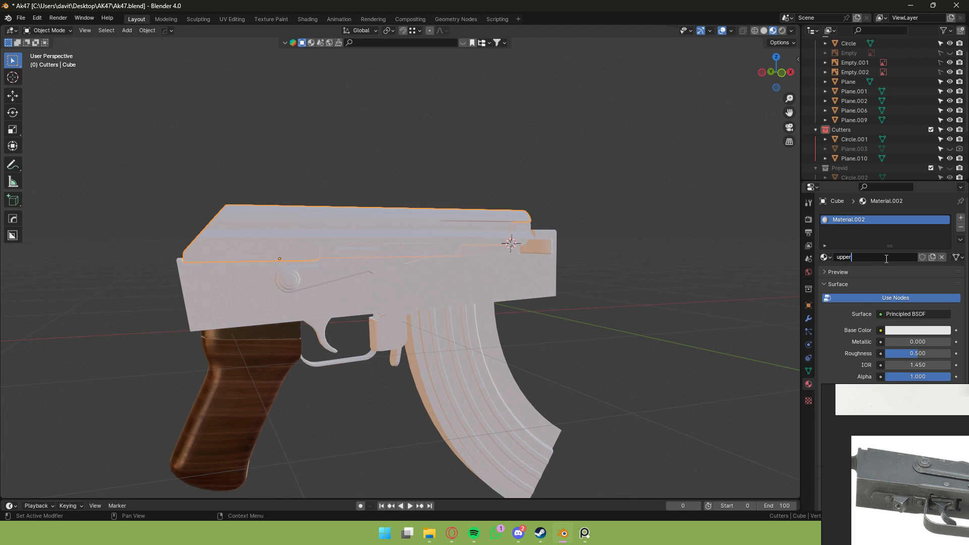
{"action": "key", "text": "BackSpace"}
{"action": "key", "text": "BackSpace"}
{"action": "key", "text": "BackSpace"}
{"action": "key", "text": "BackSpace"}
{"action": "key", "text": "BackSpace"}
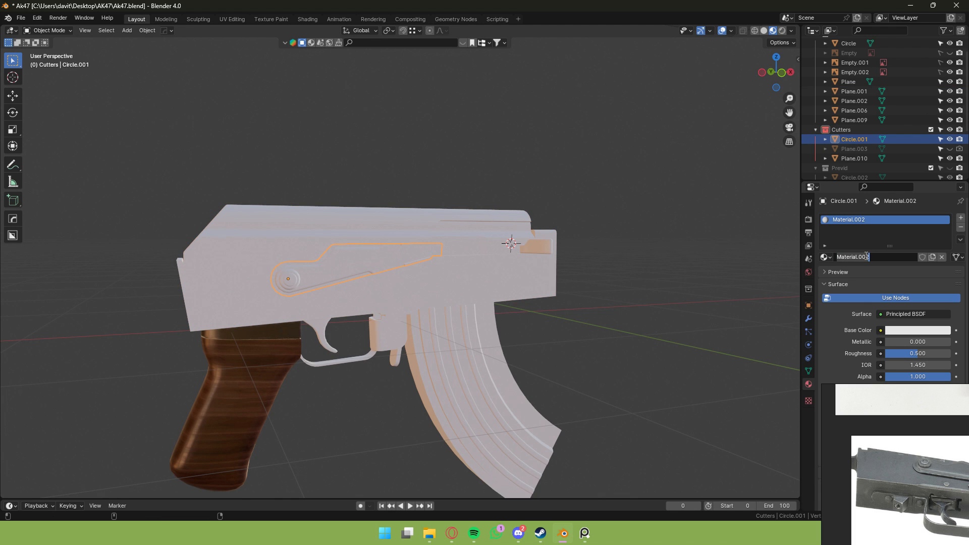
{"action": "double_click", "coordinate": [867, 256]}
{"action": "type", "text": "FireSelector"}
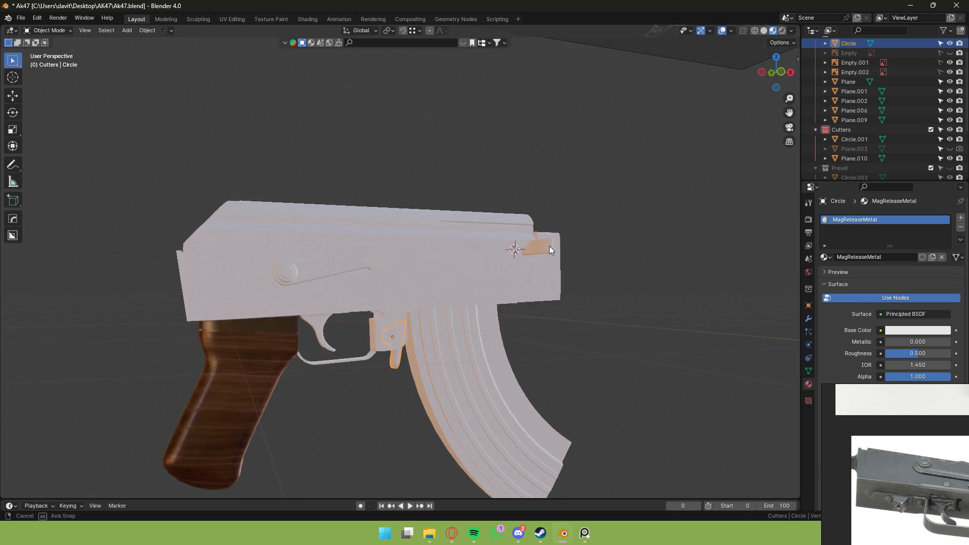
Give the charging handle a new material named BulletExitHandleIron.
{"action": "middle_click_drag", "start_coordinate": [549, 246], "coordinate": [492, 247]}
{"action": "scroll", "coordinate": [497, 242], "scroll_direction": "up", "scroll_amount": 3}
{"action": "scroll", "coordinate": [549, 247], "scroll_direction": "down", "scroll_amount": 3}
{"action": "scroll", "coordinate": [492, 248], "scroll_direction": "up", "scroll_amount": 5}
{"action": "left_click", "coordinate": [515, 273]}
{"action": "scroll", "coordinate": [516, 254], "scroll_direction": "down", "scroll_amount": 3}
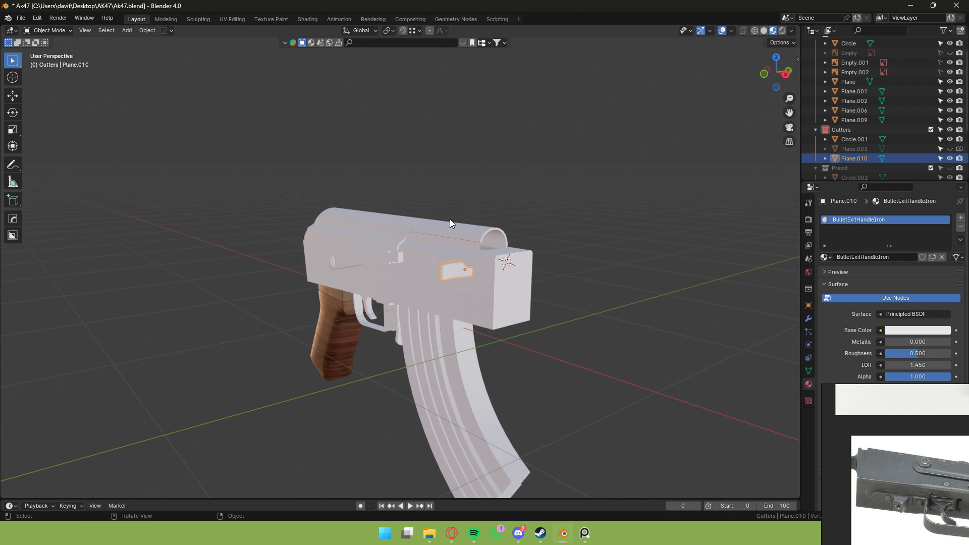
Check the materials of the upper receiver, lower receiver, magazine and trigger group part by part.
{"action": "left_click", "coordinate": [448, 227]}
{"action": "left_click", "coordinate": [437, 281]}
{"action": "left_click", "coordinate": [471, 370]}
{"action": "left_click", "coordinate": [396, 349]}
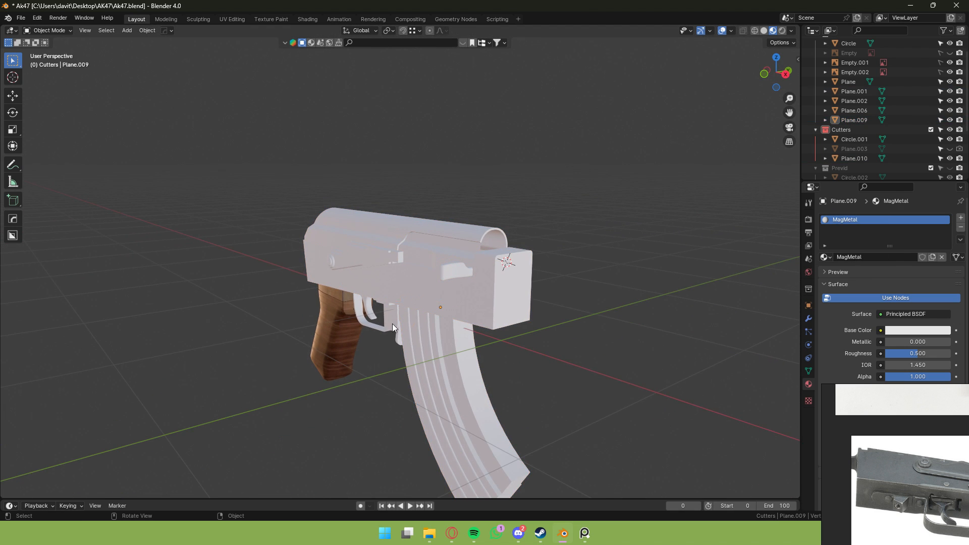
{"action": "left_click", "coordinate": [373, 312]}
Select all gun parts except the wooden grip and save the file.
{"action": "middle_click_drag", "start_coordinate": [518, 244], "coordinate": [612, 225]}
{"action": "scroll", "coordinate": [495, 225], "scroll_direction": "down", "scroll_amount": 3}
{"action": "key", "text": "a"}
{"action": "middle_click_drag", "start_coordinate": [495, 226], "coordinate": [441, 233]}
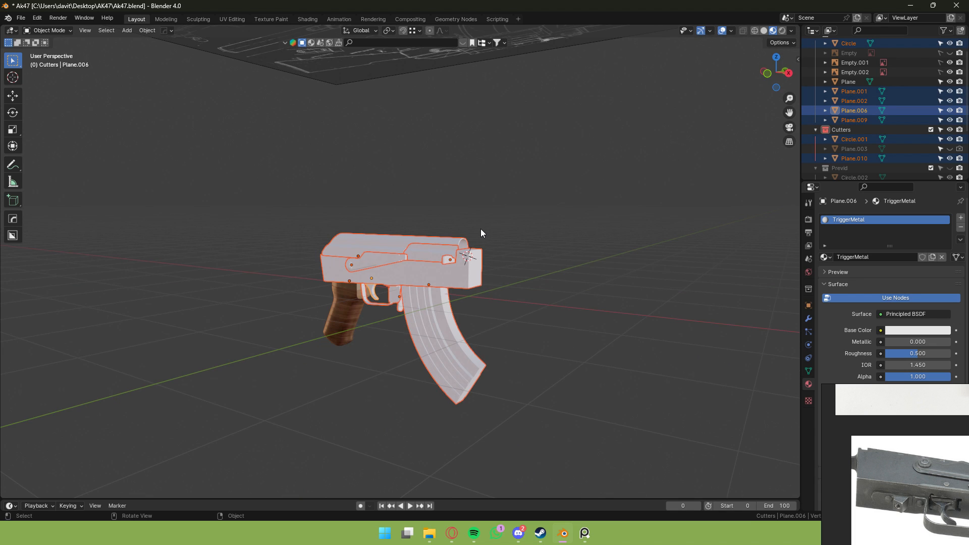
{"action": "key", "text": "g"}
{"action": "key", "text": "Escape"}
{"action": "middle_click_drag", "start_coordinate": [399, 152], "coordinate": [354, 140]}
{"action": "key", "text": "ctrl+s"}
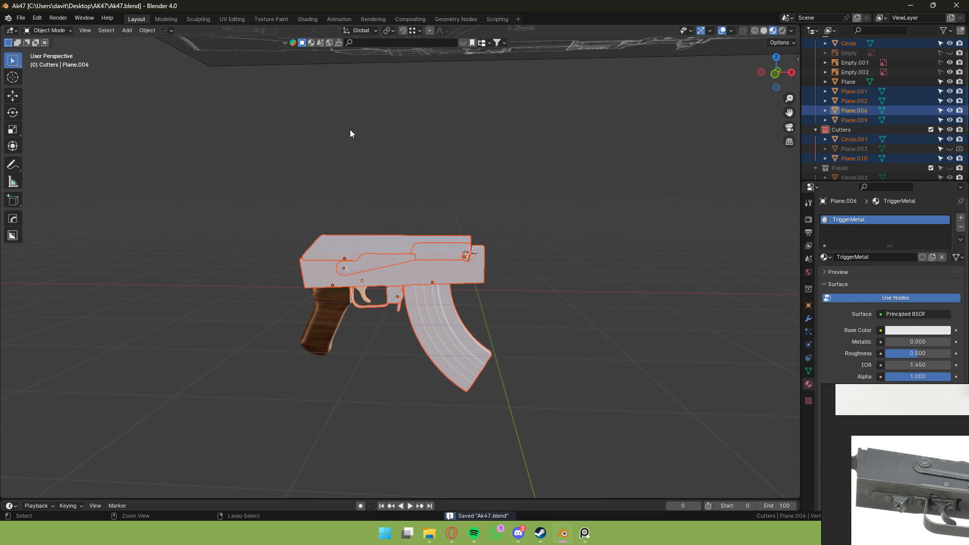
Create a new file and delete the default cube.
{"action": "left_click", "coordinate": [19, 19]}
{"action": "mouse_move", "coordinate": [101, 29]}
{"action": "left_click", "coordinate": [146, 28]}
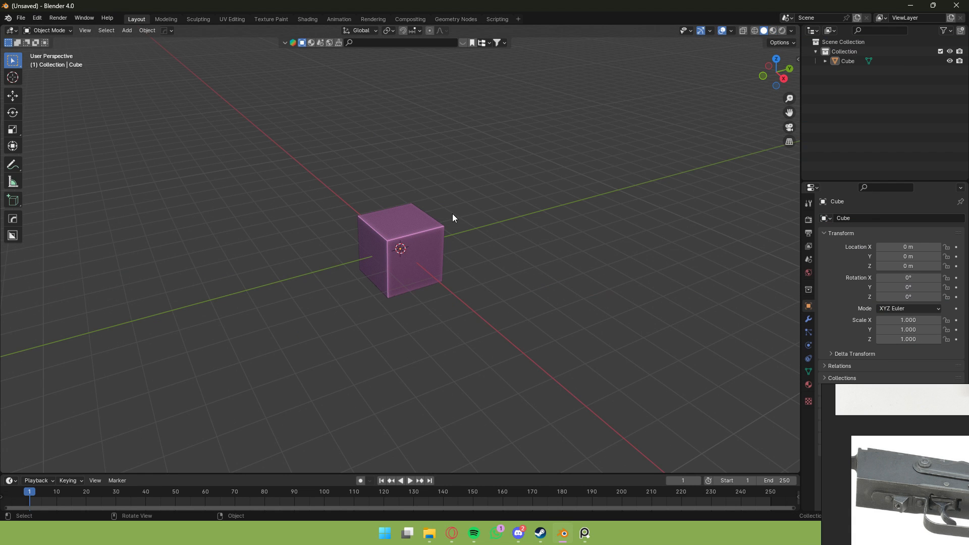
{"action": "key", "text": "a"}
{"action": "key", "text": "Delete"}
Paste the copied gun parts into the empty scene, frame them and select the lower receiver.
{"action": "key", "text": "ctrl+v"}
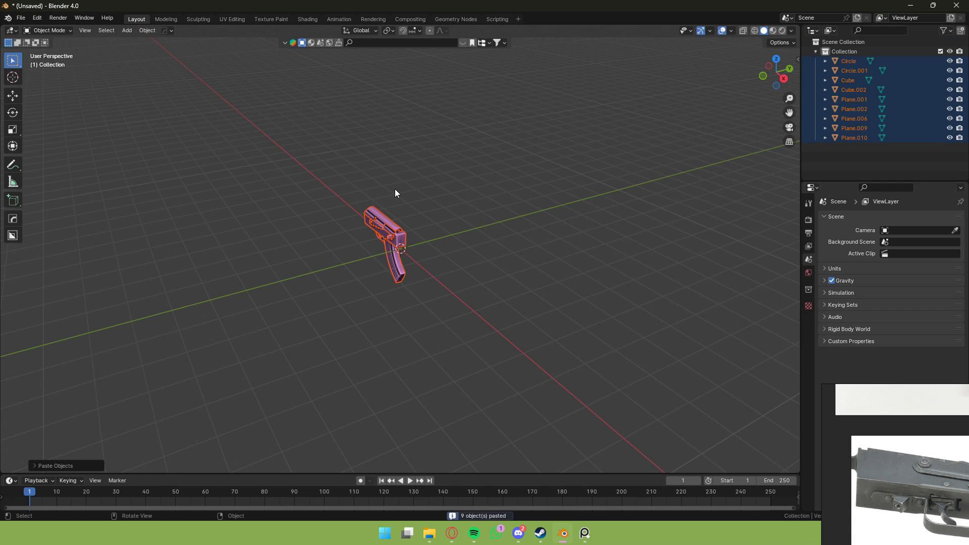
{"action": "key", "text": "KP_Decimal"}
{"action": "left_click", "coordinate": [540, 303]}
{"action": "middle_click_drag", "start_coordinate": [482, 258], "coordinate": [529, 238]}
{"action": "left_click", "coordinate": [539, 191]}
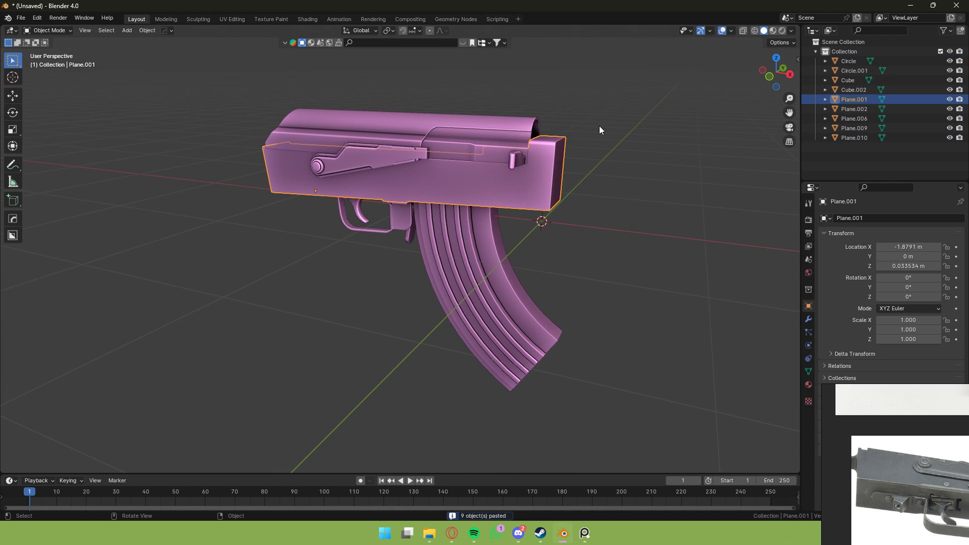
Check the lower receiver's material and view the pasted gun parts from several sides.
{"action": "key", "text": "Tab"}
{"action": "key", "text": "Tab"}
{"action": "left_click", "coordinate": [635, 120]}
{"action": "middle_click_drag", "start_coordinate": [622, 124], "coordinate": [604, 131]}
{"action": "key", "text": "Tab"}
{"action": "key", "text": "Tab"}
{"action": "left_click", "coordinate": [808, 385]}
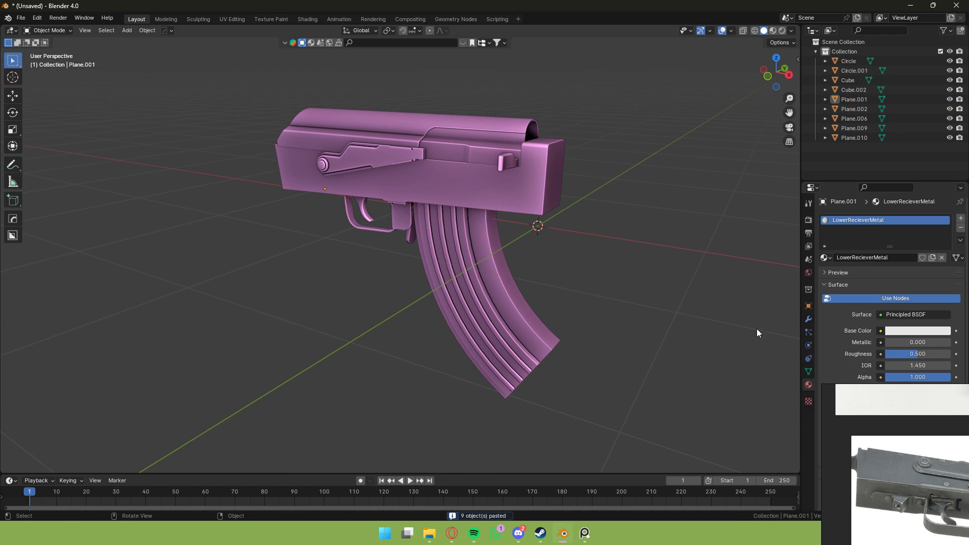
{"action": "middle_click_drag", "start_coordinate": [601, 214], "coordinate": [262, 121]}
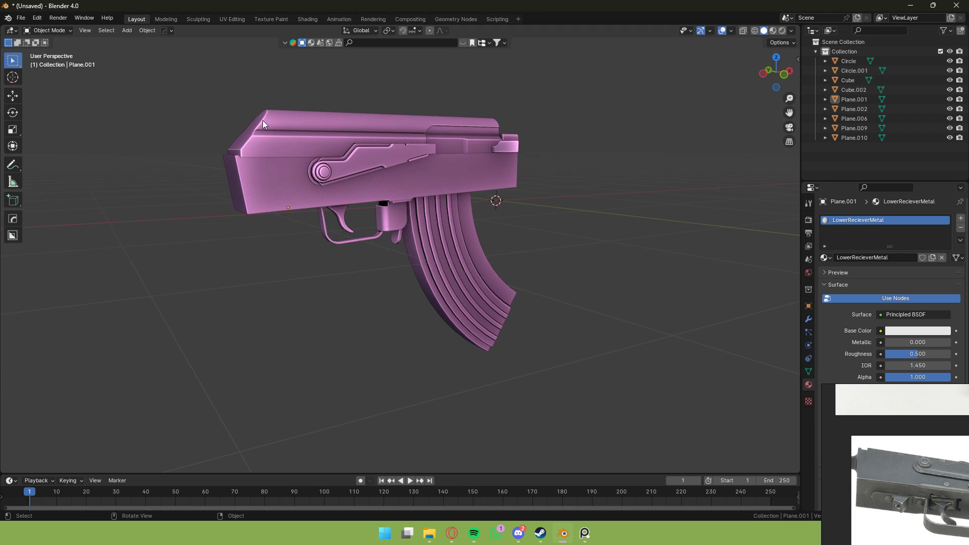
Export the gun parts in FBX format.
{"action": "left_click", "coordinate": [21, 18]}
{"action": "mouse_move", "coordinate": [75, 163]}
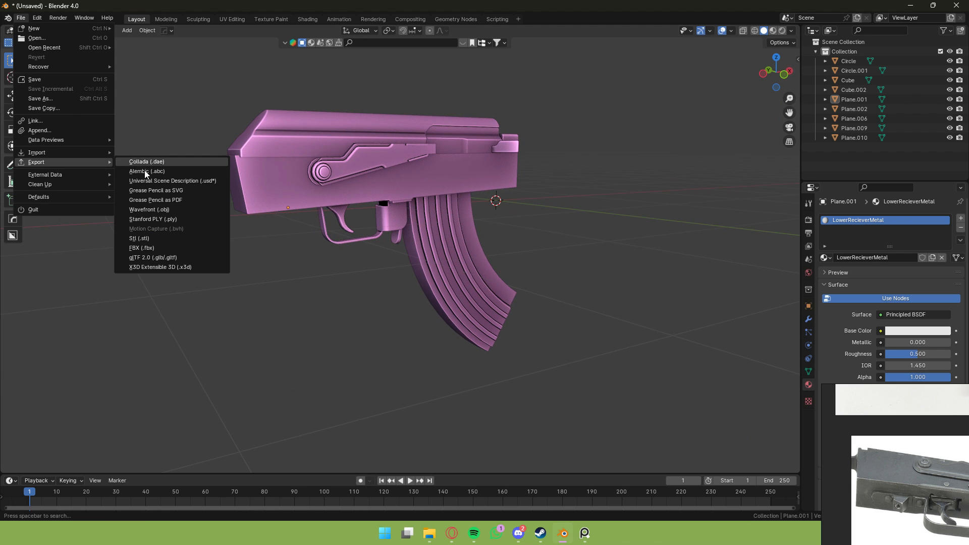
{"action": "left_click", "coordinate": [175, 248]}
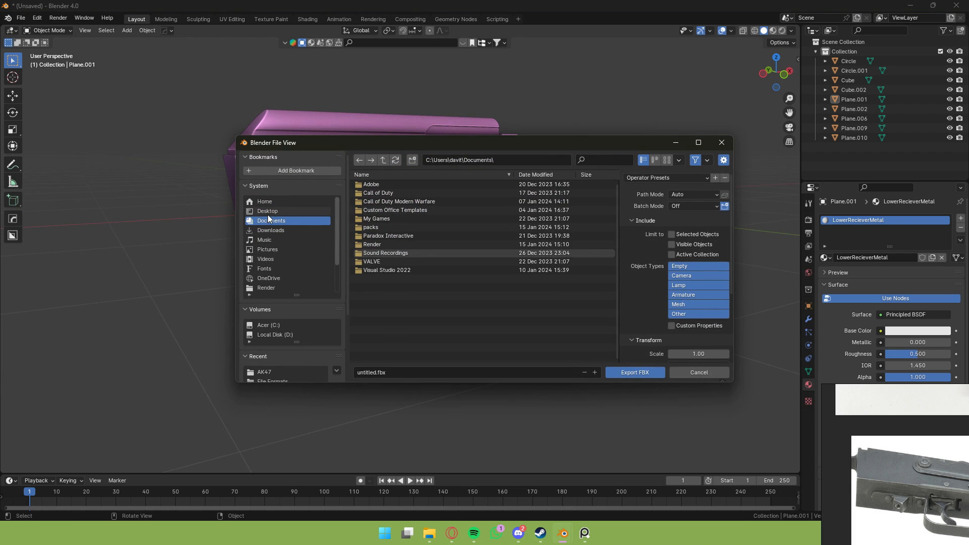
{"action": "key", "text": "Escape"}
{"action": "middle_click_drag", "start_coordinate": [539, 336], "coordinate": [447, 443]}
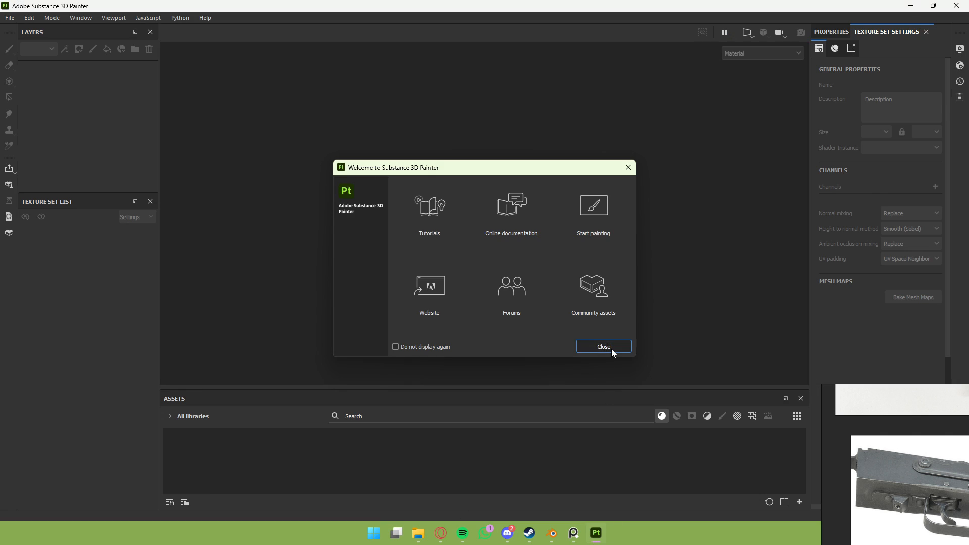
Switch to Substance 3D Painter, dismiss the welcome window and open the RearGrip project.
{"action": "left_click", "coordinate": [611, 348]}
{"action": "left_click", "coordinate": [9, 18]}
{"action": "left_click", "coordinate": [21, 40]}
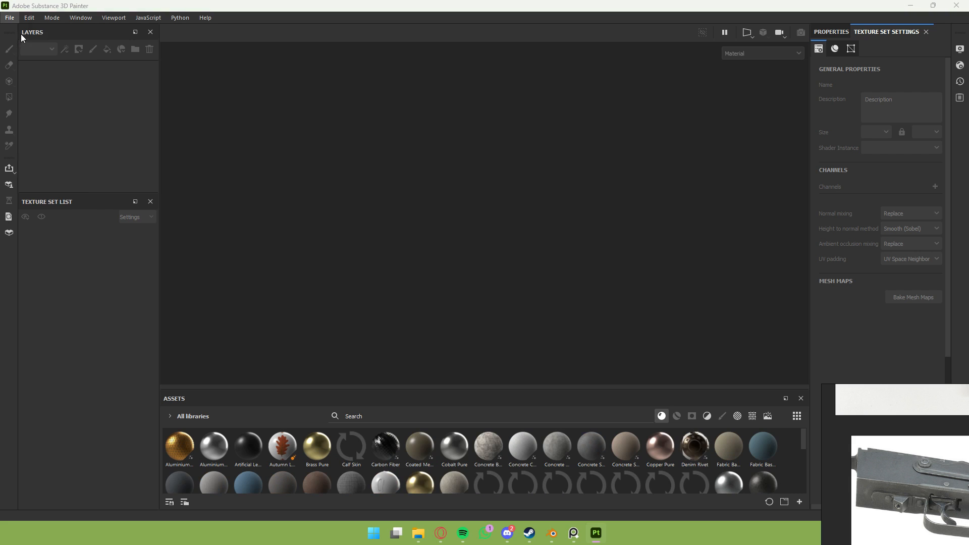
{"action": "double_click", "coordinate": [147, 93]}
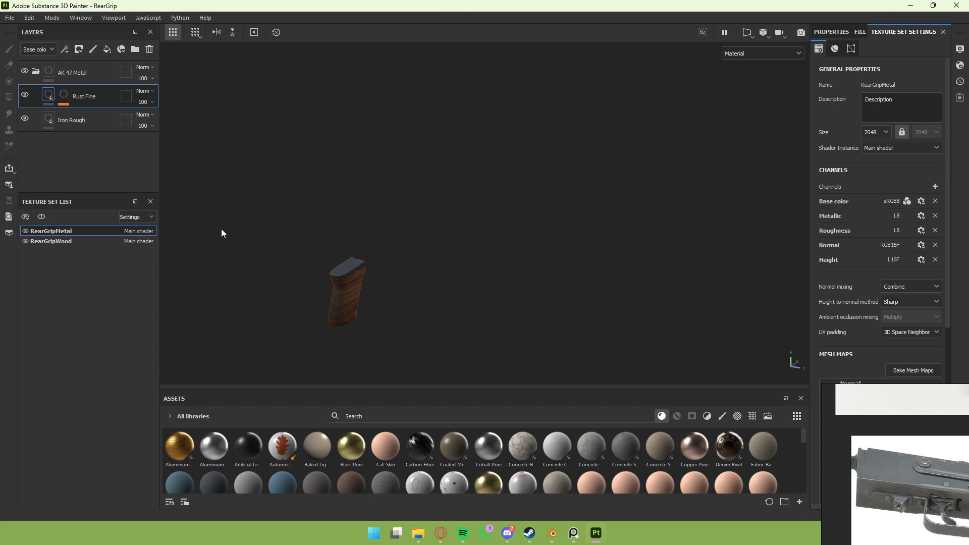
Examine the metal and wood texturing on the rear grip from several angles.
{"action": "scroll", "coordinate": [362, 279], "scroll_direction": "up", "scroll_amount": 2}
{"action": "middle_click_drag", "start_coordinate": [363, 279], "coordinate": [491, 238], "text": "alt"}
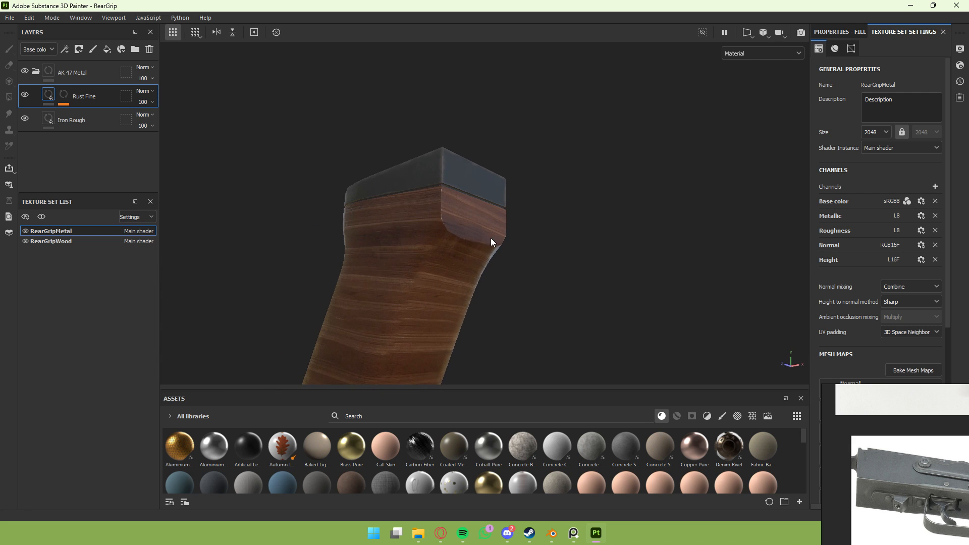
{"action": "left_click_drag", "start_coordinate": [491, 237], "coordinate": [506, 263], "text": "alt"}
{"action": "middle_click_drag", "start_coordinate": [506, 264], "coordinate": [511, 251], "text": "alt"}
{"action": "scroll", "coordinate": [511, 251], "scroll_direction": "up", "scroll_amount": 2}
{"action": "left_click_drag", "start_coordinate": [511, 250], "coordinate": [482, 254], "text": "alt"}
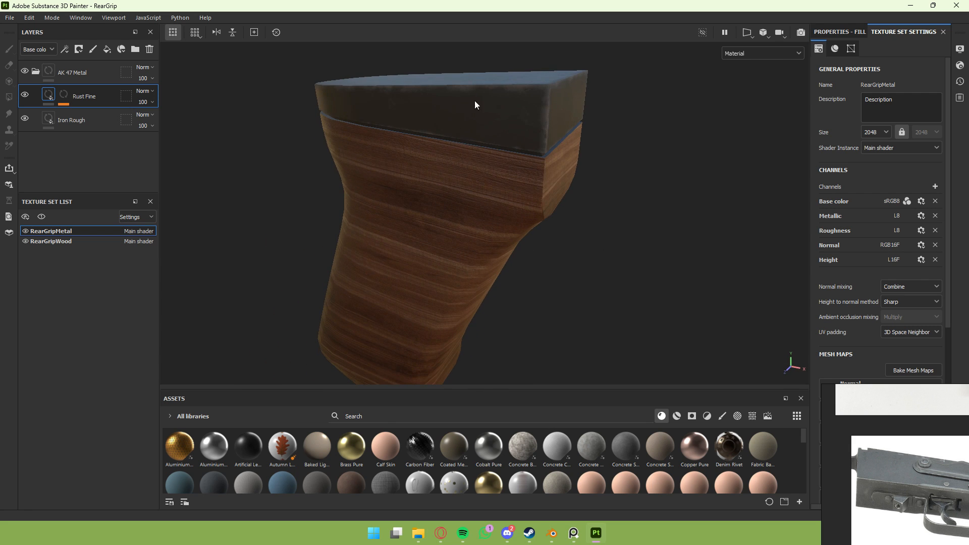
{"action": "left_click_drag", "start_coordinate": [257, 235], "coordinate": [347, 230], "text": "alt"}
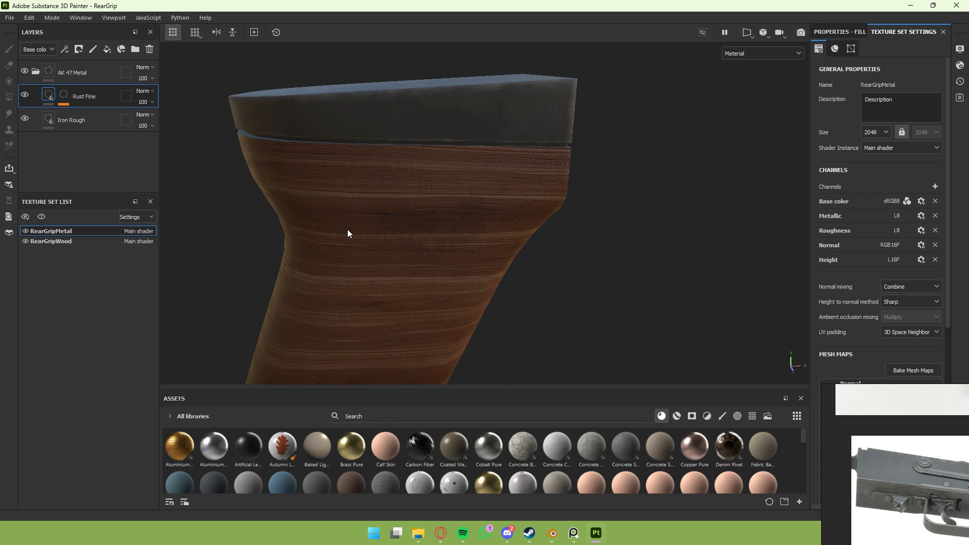
{"action": "left_click", "coordinate": [35, 74]}
{"action": "left_click", "coordinate": [35, 74]}
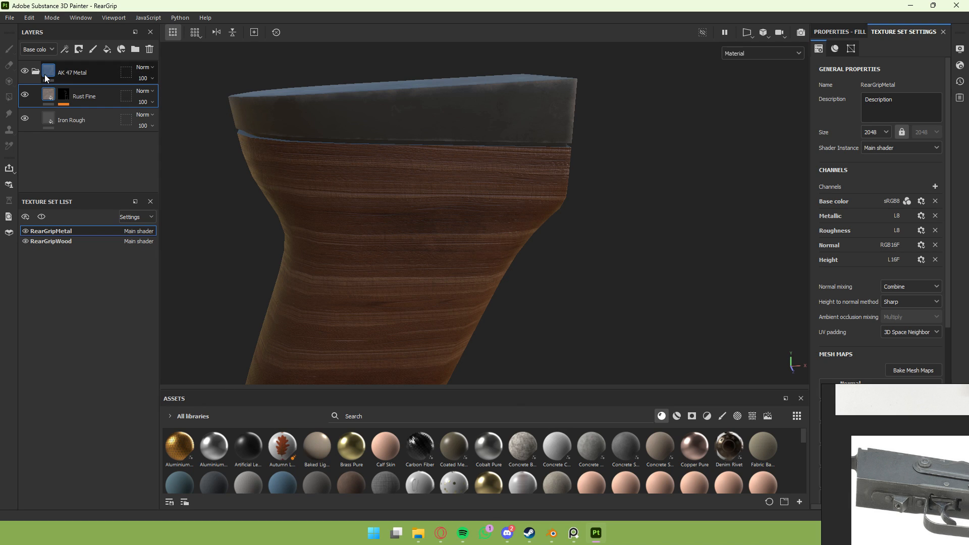
{"action": "left_click", "coordinate": [134, 50]}
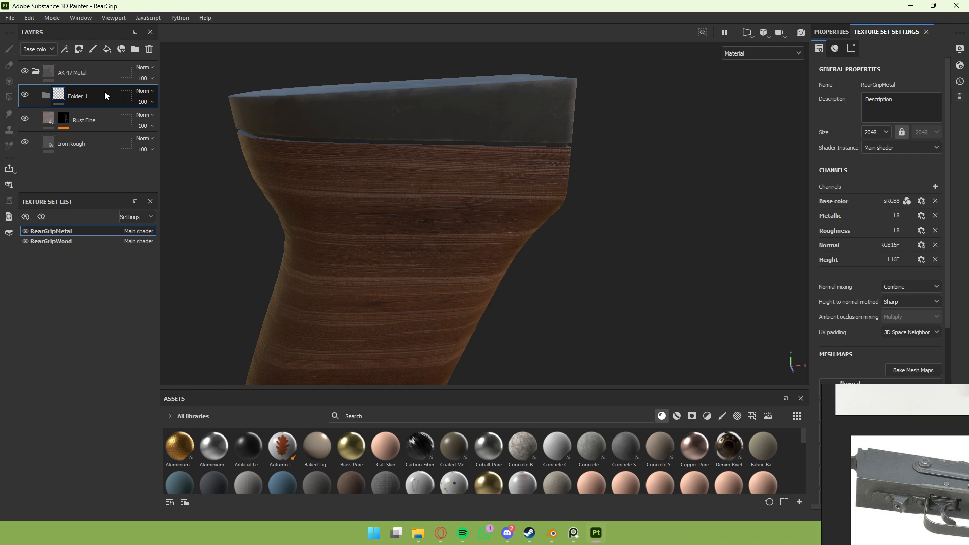
{"action": "key", "text": "Delete"}
Create a smart material from the AK 47 Metal layer folder and display the smart materials in the asset library.
{"action": "left_click", "coordinate": [104, 73]}
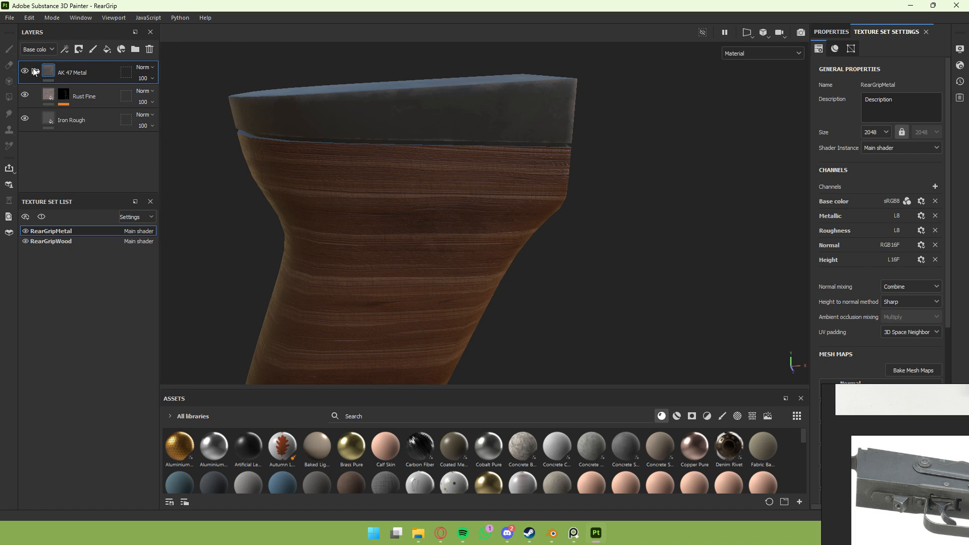
{"action": "left_click", "coordinate": [35, 72]}
{"action": "right_click", "coordinate": [105, 69]}
{"action": "left_click", "coordinate": [88, 71]}
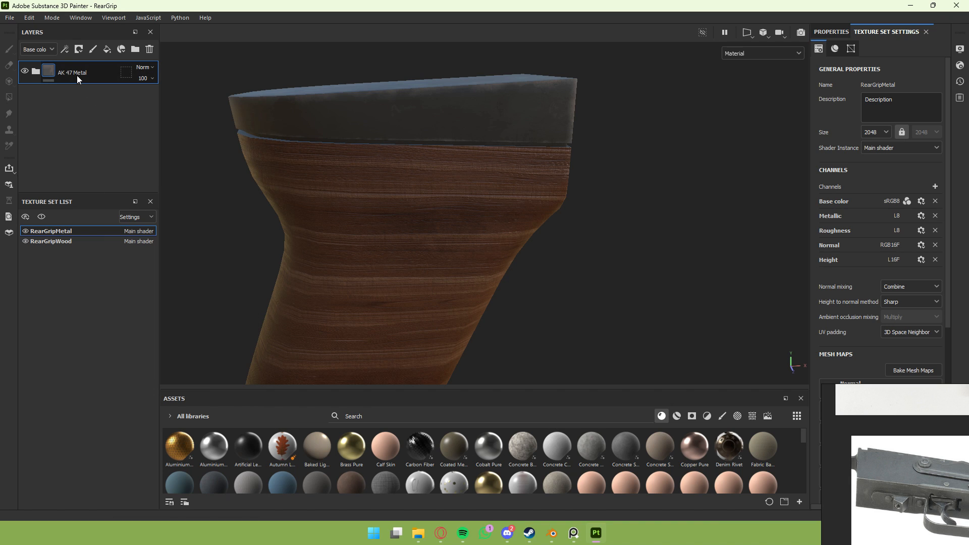
{"action": "double_click", "coordinate": [77, 74]}
{"action": "right_click", "coordinate": [95, 69]}
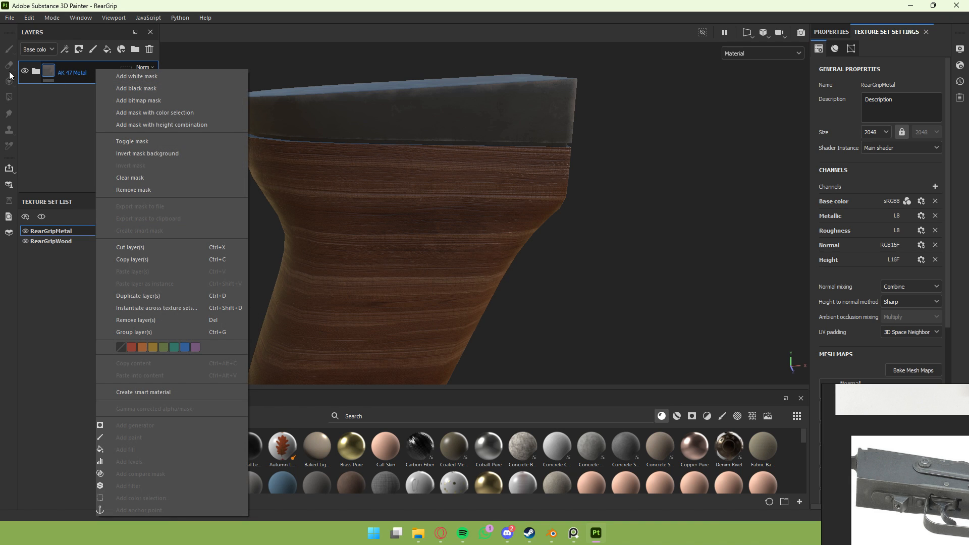
{"action": "left_click", "coordinate": [127, 391]}
{"action": "left_click", "coordinate": [677, 416]}
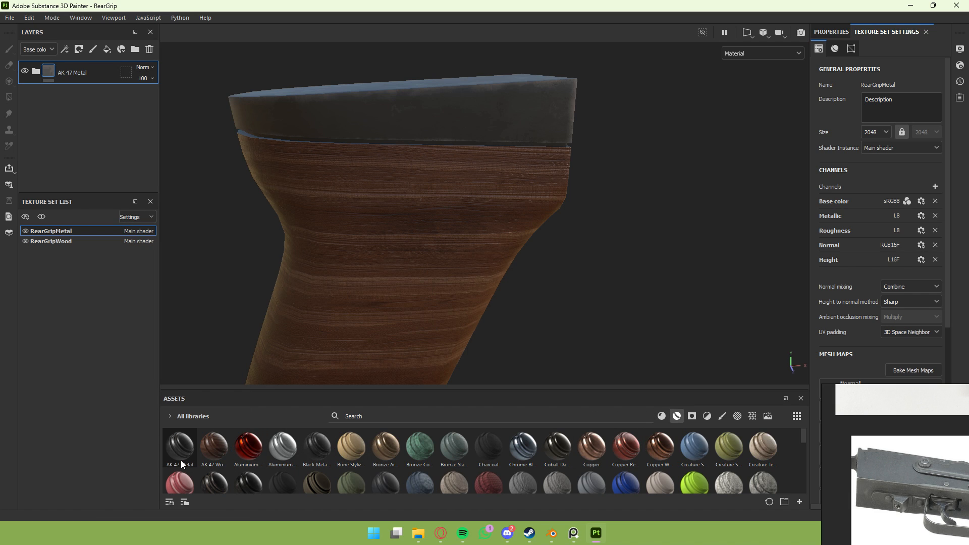
{"action": "mouse_move", "coordinate": [181, 461]}
{"action": "left_click", "coordinate": [107, 242]}
{"action": "left_click", "coordinate": [94, 231]}
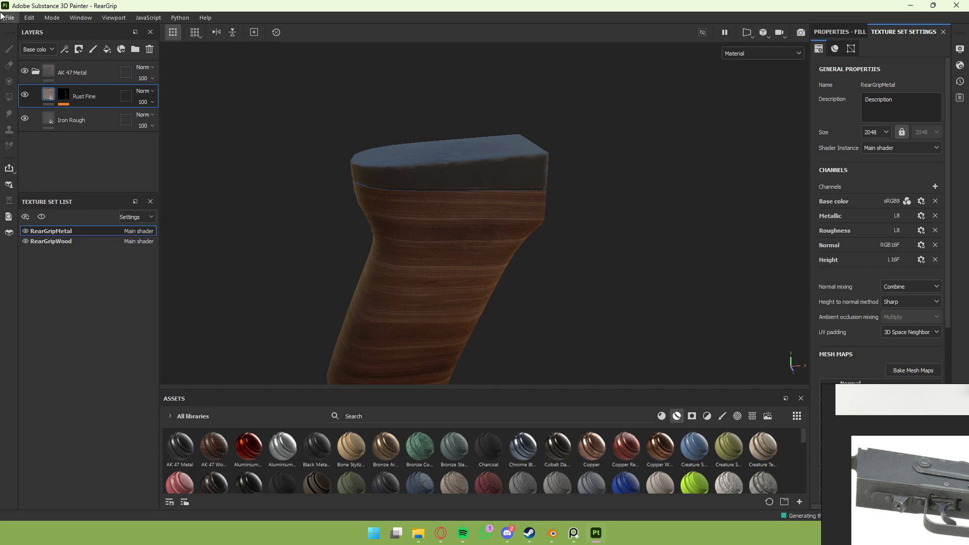
Create a new project from the mesh Part2 reciever.fbx, discarding the changes to the RearGrip project.
{"action": "left_click", "coordinate": [9, 17]}
{"action": "left_click", "coordinate": [17, 30]}
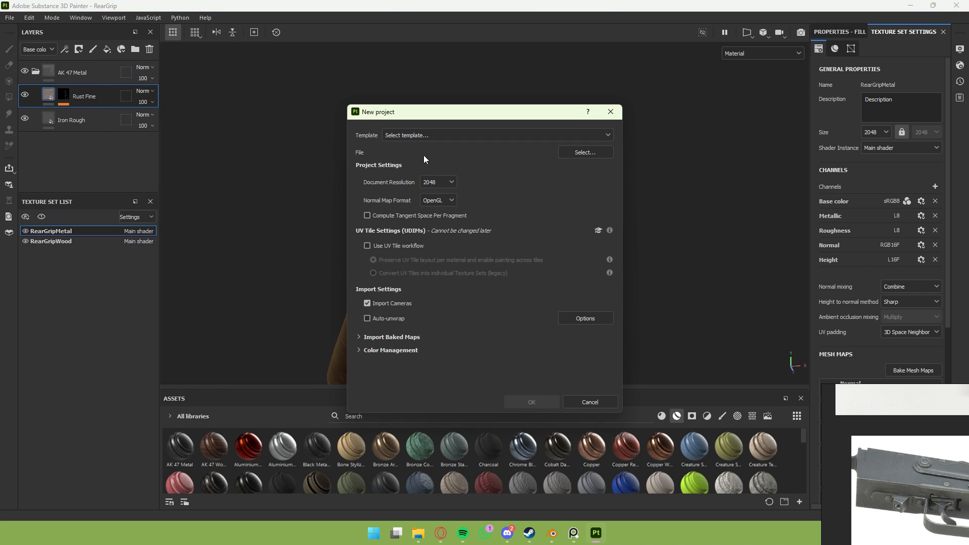
{"action": "left_click", "coordinate": [584, 153]}
{"action": "left_click", "coordinate": [471, 233]}
{"action": "double_click", "coordinate": [474, 233]}
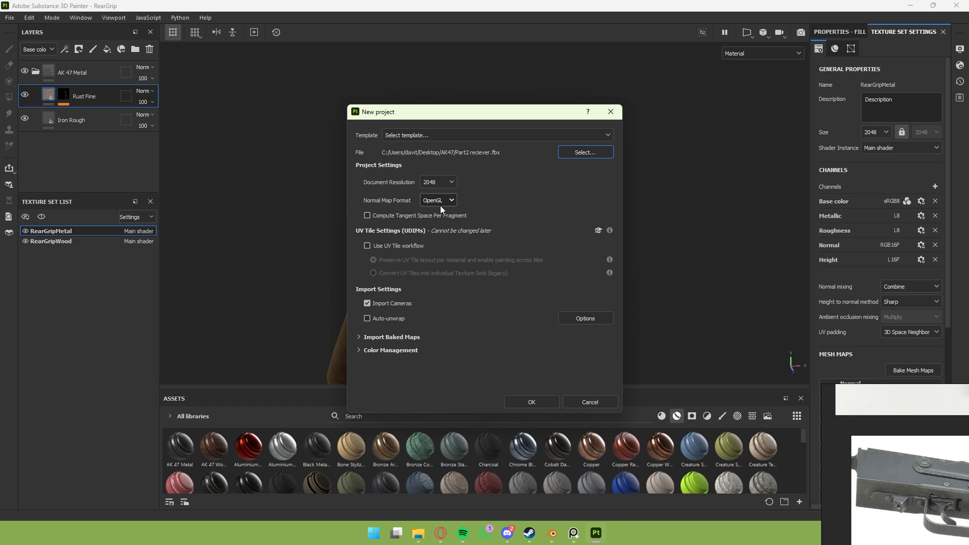
{"action": "left_click", "coordinate": [547, 403]}
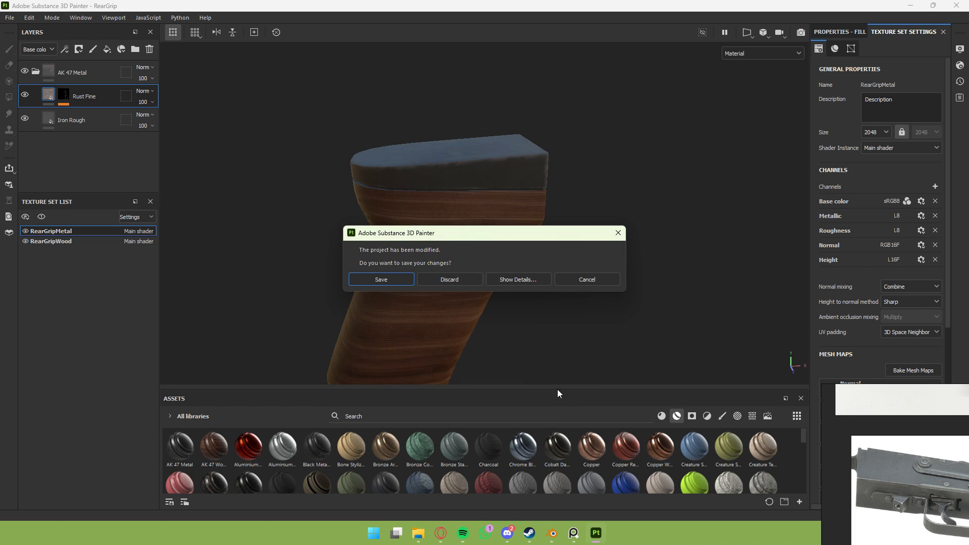
{"action": "left_click", "coordinate": [449, 279]}
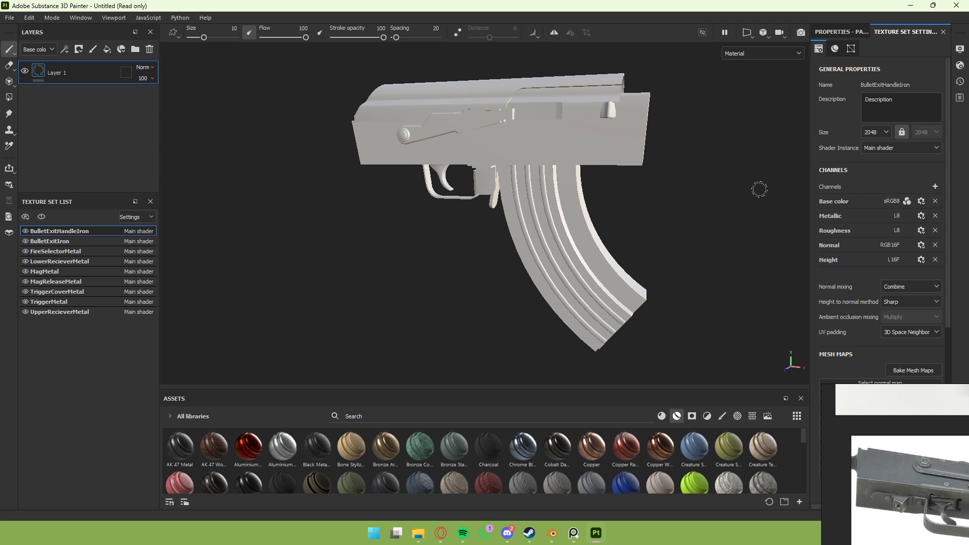
Bake the selected mesh maps for all texture sets at an output size of 2048.
{"action": "left_click_drag", "start_coordinate": [760, 190], "coordinate": [421, 208], "text": "alt"}
{"action": "scroll", "coordinate": [906, 308], "scroll_direction": "down", "scroll_amount": 2}
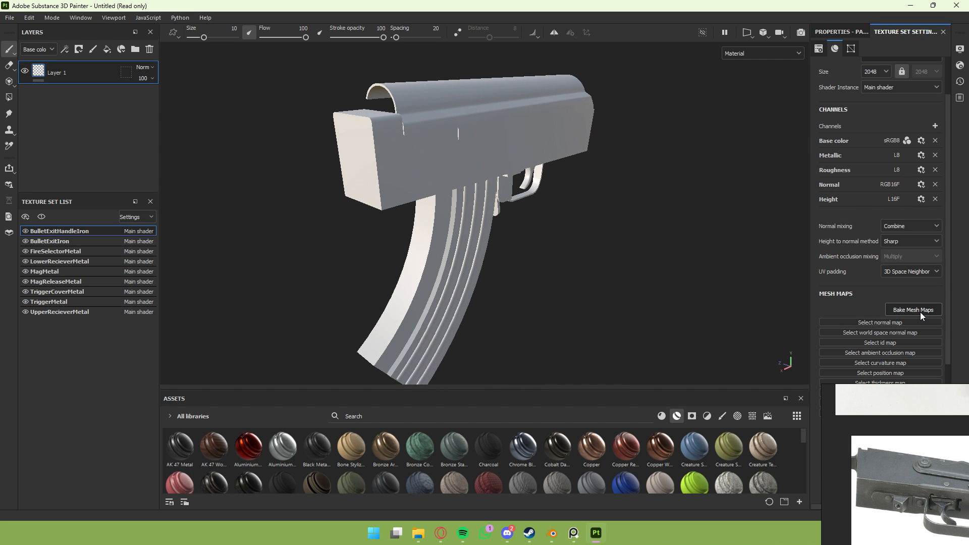
{"action": "left_click", "coordinate": [921, 311]}
{"action": "left_click", "coordinate": [488, 127]}
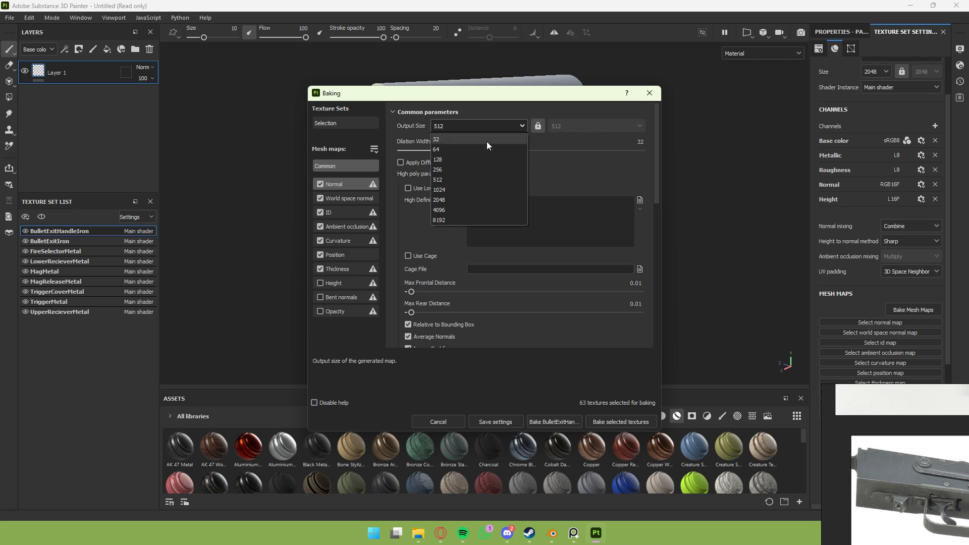
{"action": "left_click", "coordinate": [462, 198]}
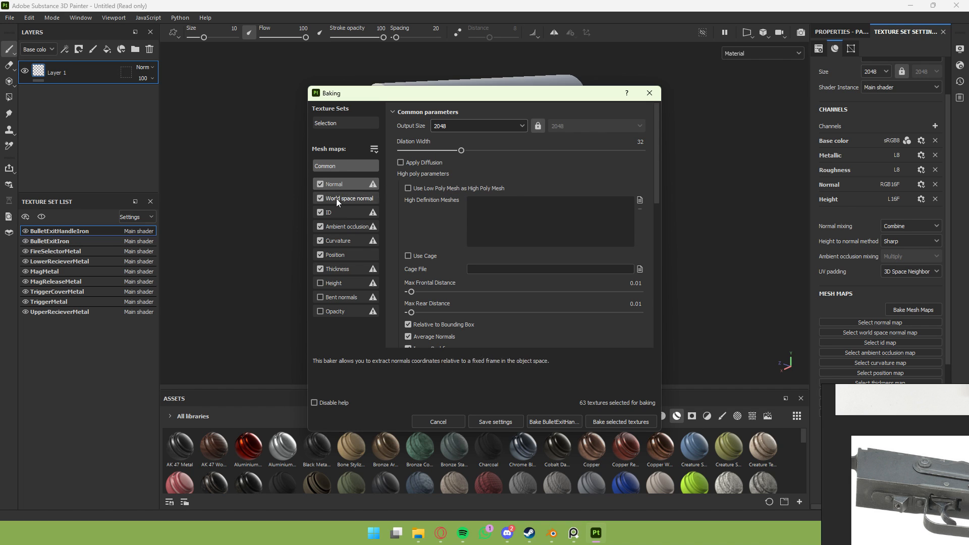
{"action": "left_click", "coordinate": [621, 422]}
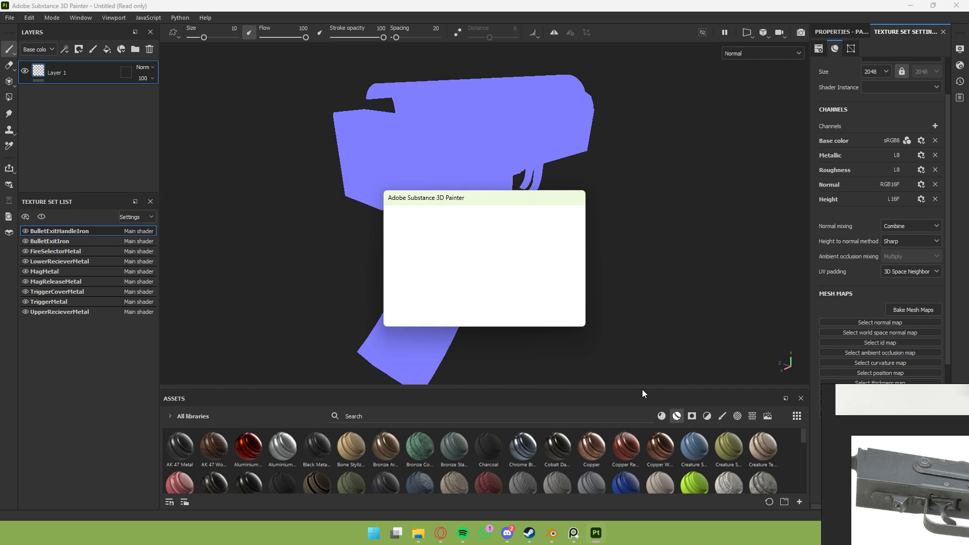
Apply the AK 47 Metal smart material to the lower receiver, the upper receiver and the fire selector.
{"action": "left_click_drag", "start_coordinate": [462, 309], "coordinate": [684, 221], "text": "alt"}
{"action": "scroll", "coordinate": [598, 257], "scroll_direction": "down", "scroll_amount": 3}
{"action": "scroll", "coordinate": [680, 227], "scroll_direction": "up", "scroll_amount": 2}
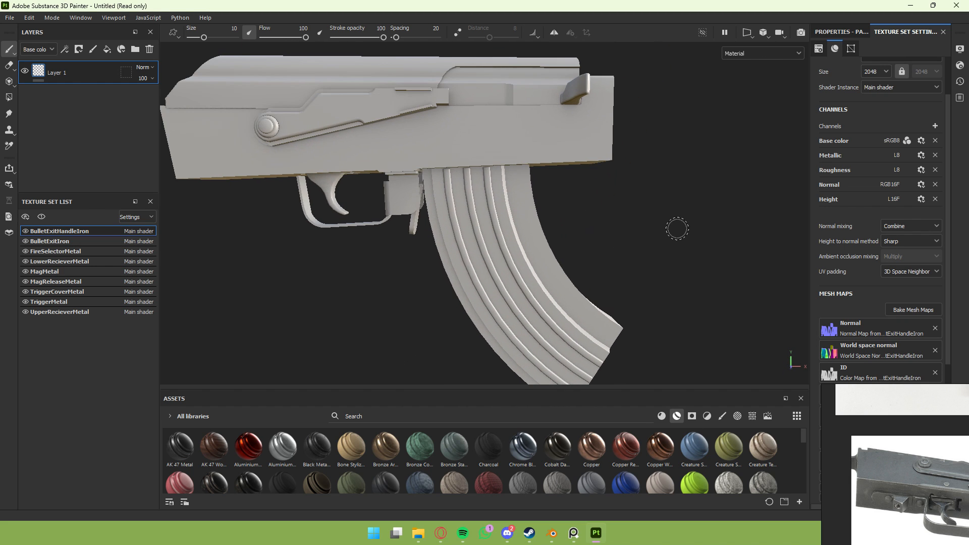
{"action": "scroll", "coordinate": [677, 230], "scroll_direction": "down", "scroll_amount": 2}
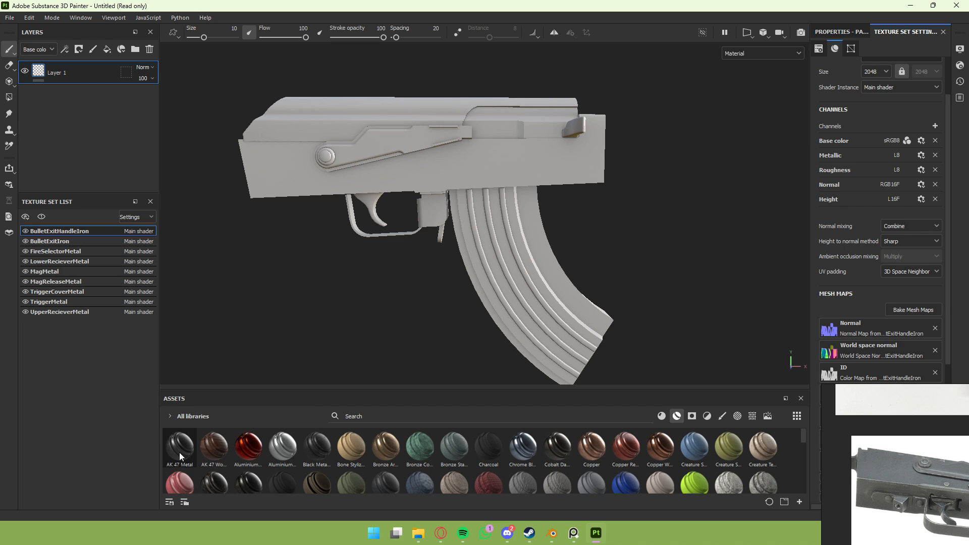
{"action": "left_click_drag", "start_coordinate": [180, 454], "coordinate": [293, 222]}
{"action": "left_click_drag", "start_coordinate": [271, 283], "coordinate": [378, 299], "text": "alt"}
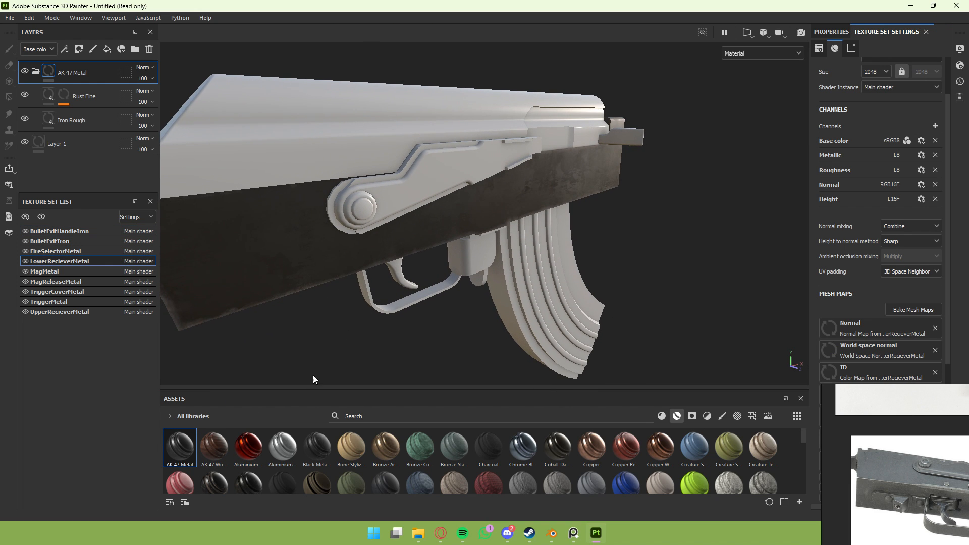
{"action": "left_click_drag", "start_coordinate": [184, 449], "coordinate": [233, 158]}
{"action": "left_click_drag", "start_coordinate": [180, 447], "coordinate": [378, 202]}
Try the AK 47 Metal smart material on the BulletExitIron part and undo it.
{"action": "left_click_drag", "start_coordinate": [458, 315], "coordinate": [284, 357], "text": "alt"}
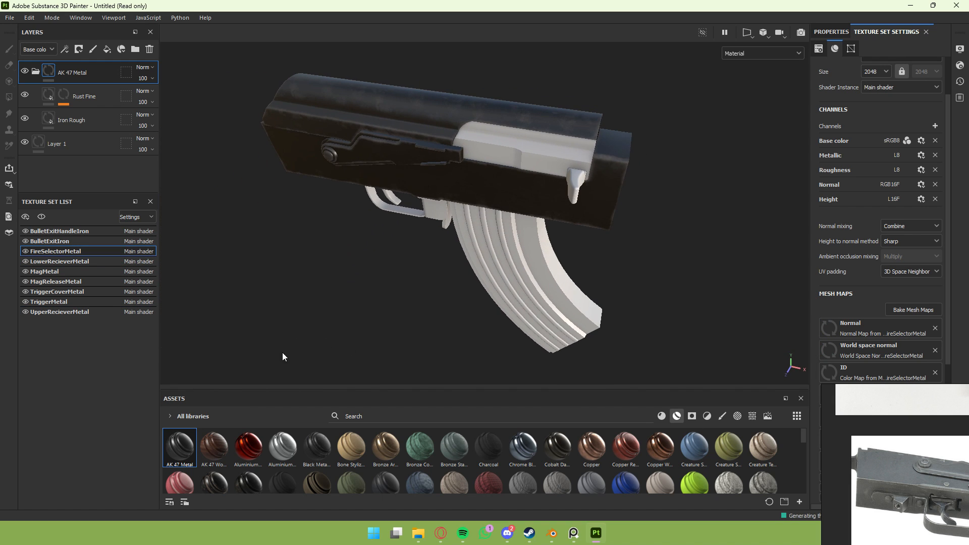
{"action": "left_click", "coordinate": [513, 157]}
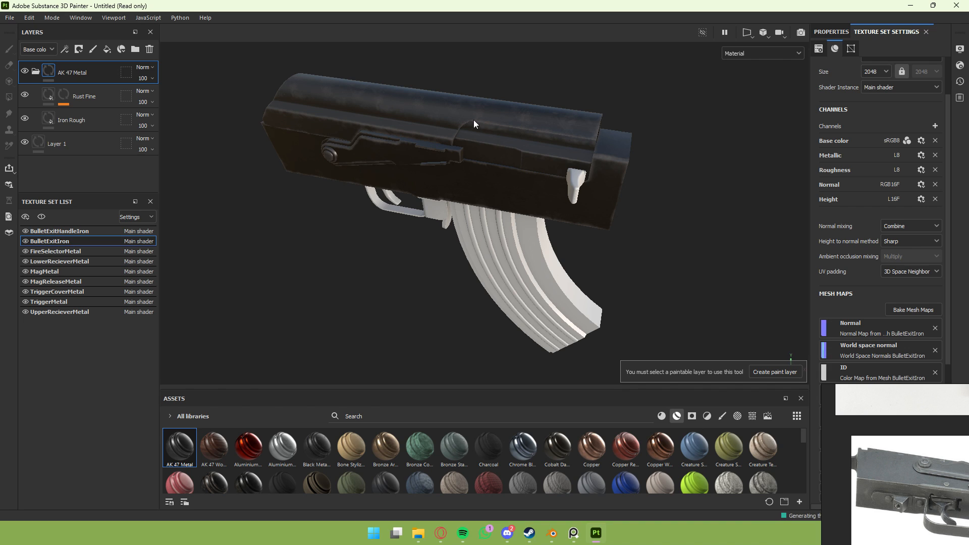
{"action": "key", "text": "ctrl+z"}
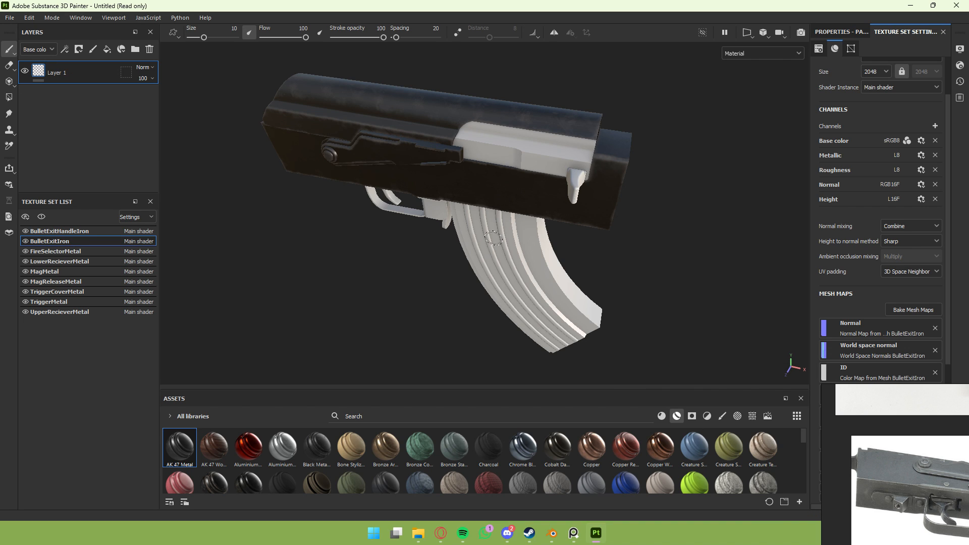
Apply the AK 47 Metal smart material to the trigger cover and the trigger.
{"action": "mouse_move", "coordinate": [265, 341]}
{"action": "left_mouse_down", "text": "alt"}
{"action": "mouse_move", "coordinate": [386, 358]}
{"action": "mouse_move", "coordinate": [398, 320]}
{"action": "left_mouse_up", "text": "alt"}
{"action": "scroll", "coordinate": [406, 316], "scroll_direction": "up", "scroll_amount": 3}
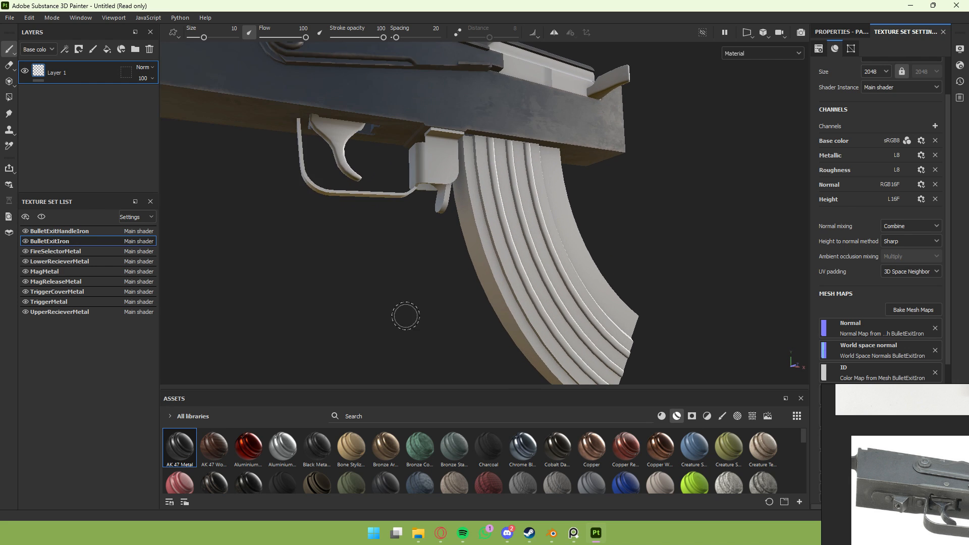
{"action": "left_click_drag", "start_coordinate": [177, 450], "coordinate": [414, 166]}
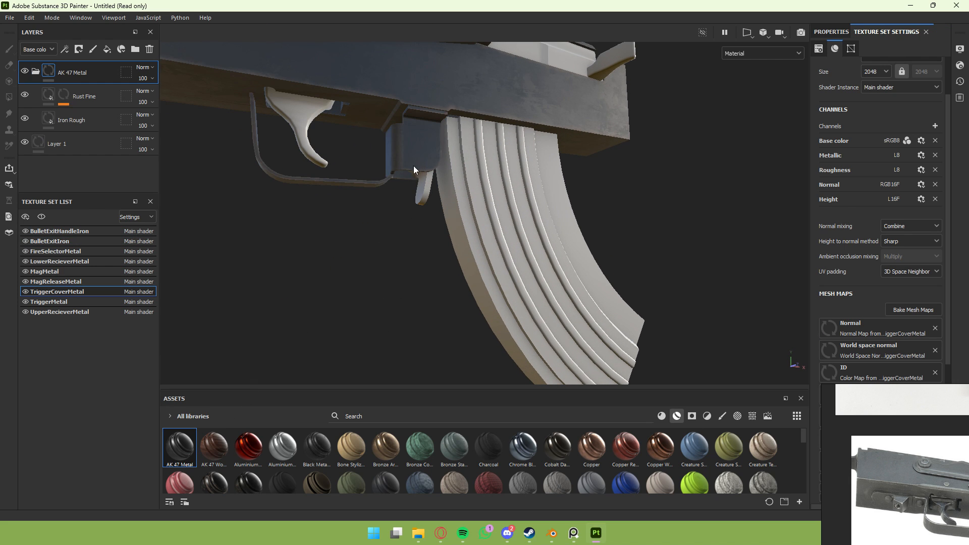
{"action": "left_click_drag", "start_coordinate": [237, 343], "coordinate": [340, 331], "text": "alt"}
{"action": "left_click_drag", "start_coordinate": [170, 451], "coordinate": [238, 268]}
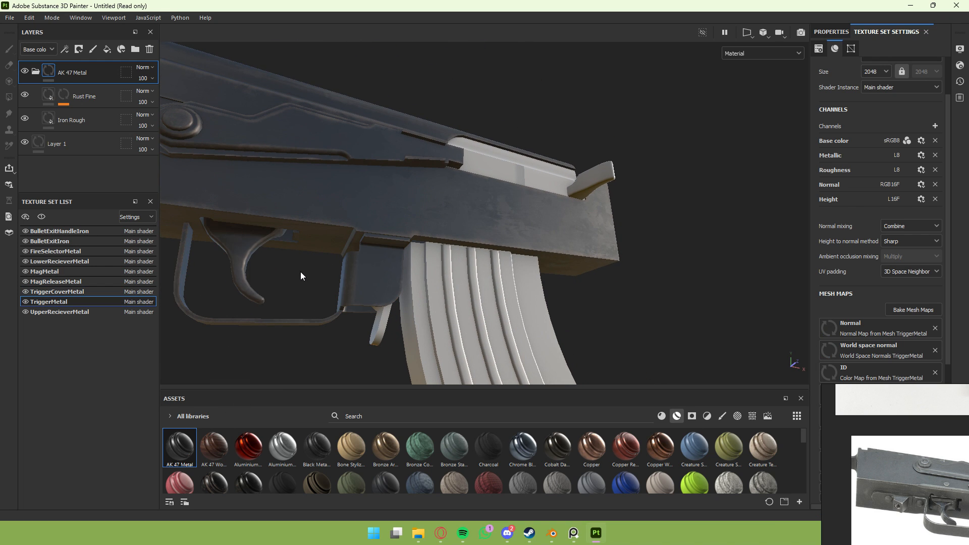
{"action": "left_click_drag", "start_coordinate": [301, 271], "coordinate": [537, 317], "text": "alt"}
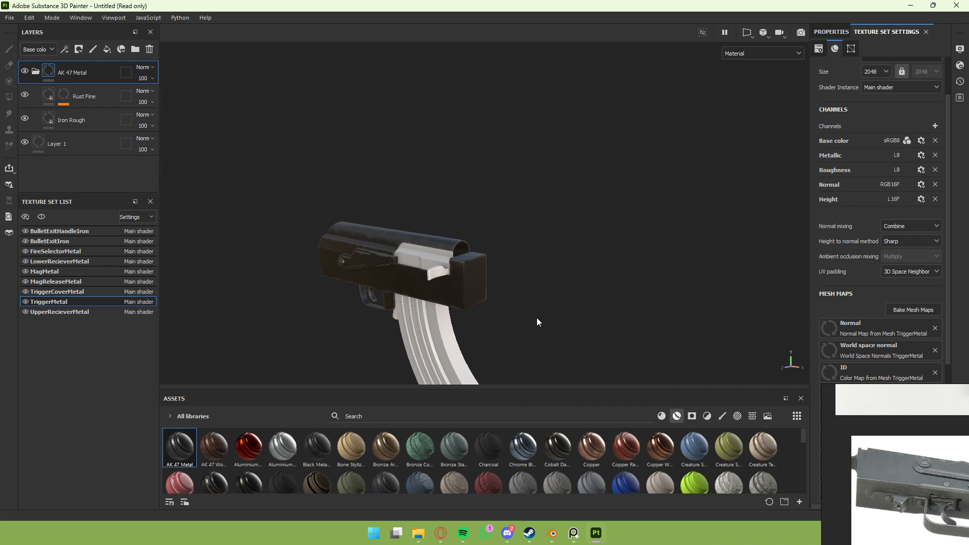
Apply the AK 47 Metal smart material to the magazine.
{"action": "middle_click_drag", "start_coordinate": [537, 317], "coordinate": [573, 273], "text": "alt"}
{"action": "scroll", "coordinate": [562, 295], "scroll_direction": "up", "scroll_amount": 2}
{"action": "left_click_drag", "start_coordinate": [561, 296], "coordinate": [716, 292], "text": "alt"}
{"action": "scroll", "coordinate": [717, 292], "scroll_direction": "up", "scroll_amount": 2}
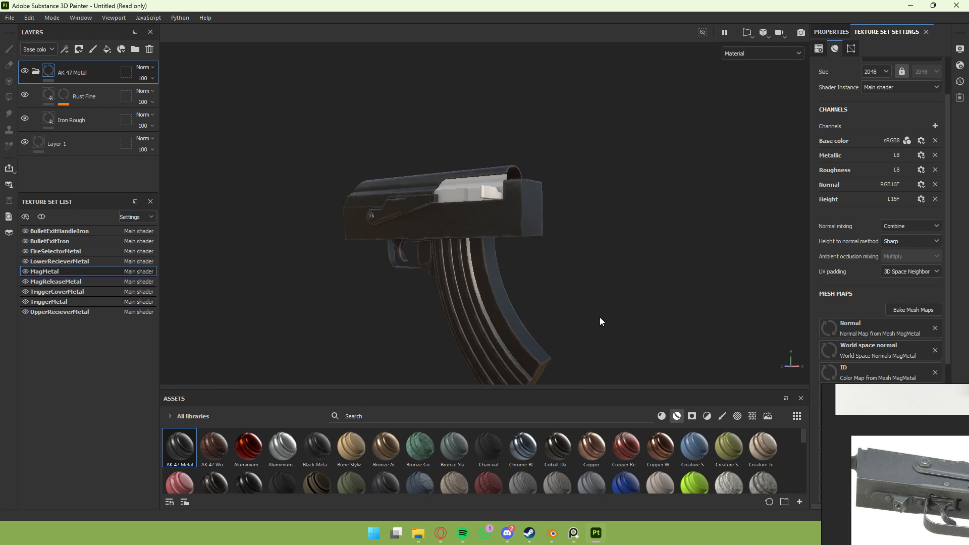
{"action": "key", "text": "shift"}
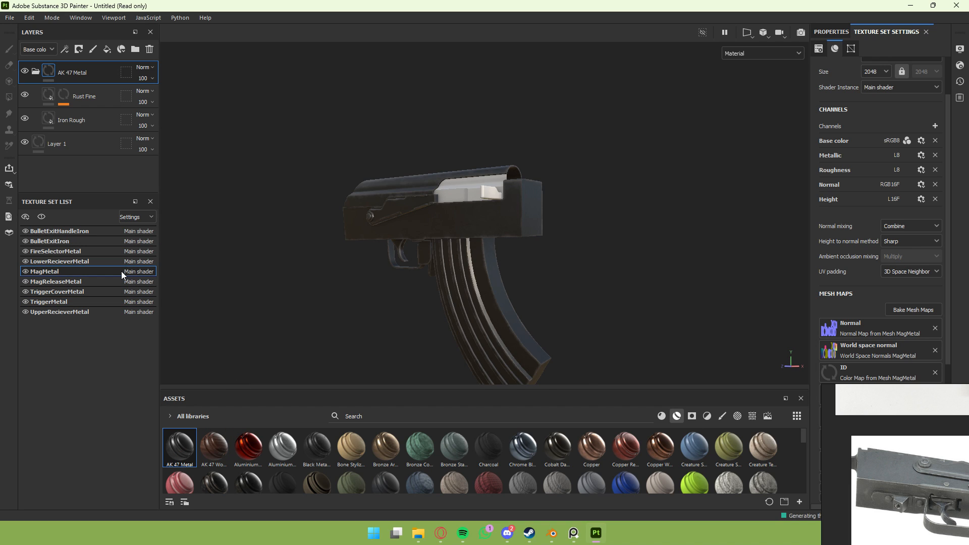
{"action": "scroll", "coordinate": [862, 240], "scroll_direction": "down", "scroll_amount": 3}
{"action": "scroll", "coordinate": [862, 236], "scroll_direction": "up", "scroll_amount": 5}
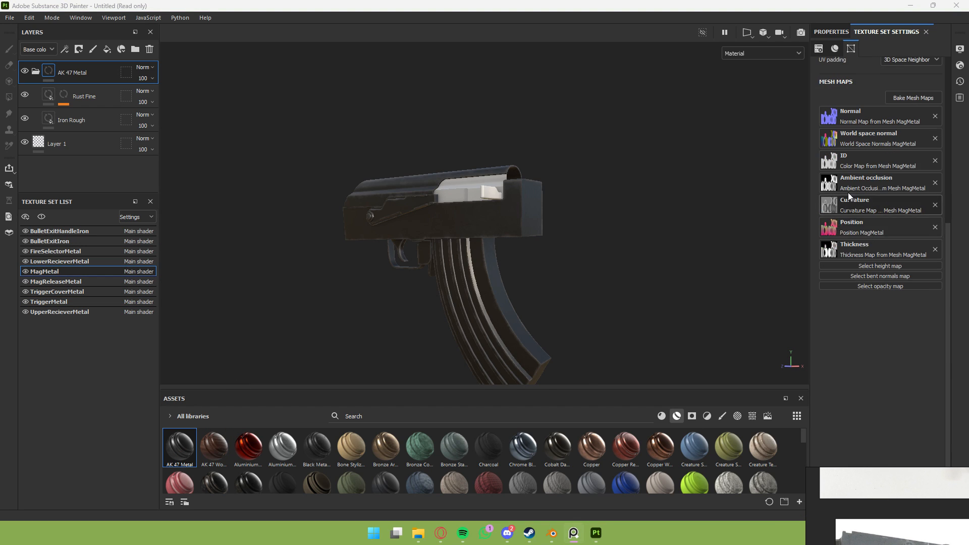
Set the roughness of the Iron Rough layer on the MagMetal texture set to 0.4833.
{"action": "left_click", "coordinate": [828, 34]}
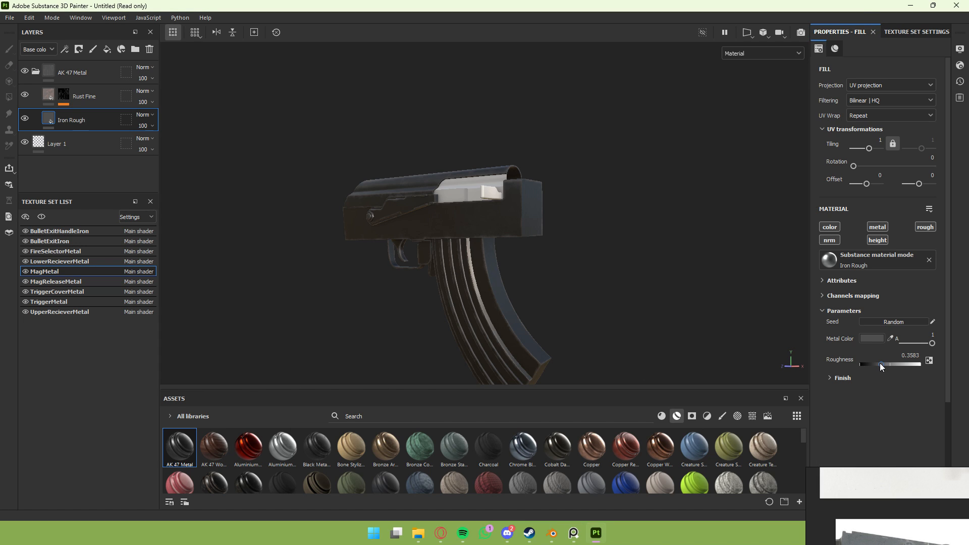
{"action": "left_click_drag", "start_coordinate": [880, 365], "coordinate": [877, 366]}
{"action": "scroll", "coordinate": [656, 281], "scroll_direction": "up", "scroll_amount": 3}
{"action": "left_click_drag", "start_coordinate": [581, 260], "coordinate": [684, 296], "text": "alt"}
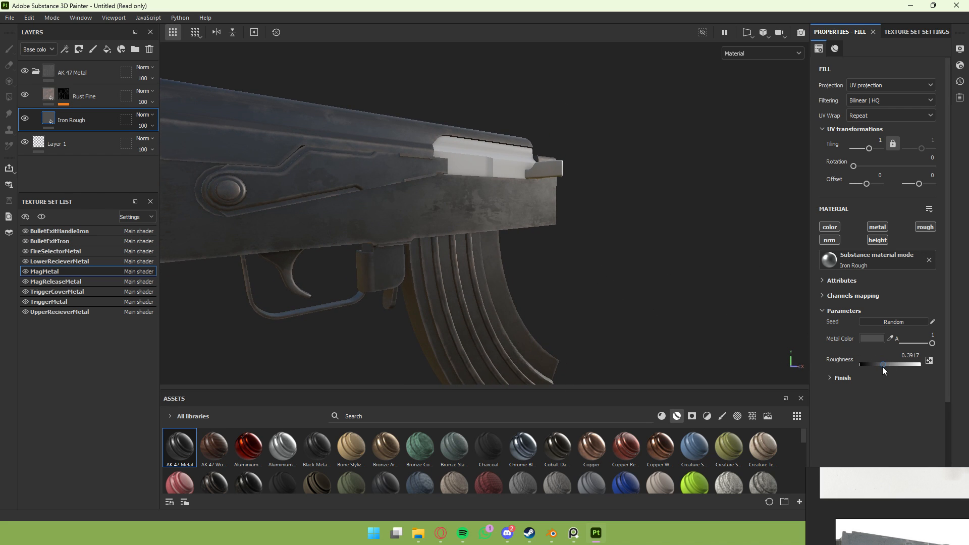
{"action": "mouse_move", "coordinate": [883, 367]}
{"action": "left_mouse_down"}
{"action": "mouse_move", "coordinate": [843, 368]}
{"action": "mouse_move", "coordinate": [889, 379]}
{"action": "mouse_move", "coordinate": [874, 379]}
{"action": "mouse_move", "coordinate": [883, 368]}
{"action": "left_mouse_up"}
{"action": "left_click_drag", "start_coordinate": [656, 298], "coordinate": [444, 265], "text": "alt"}
{"action": "scroll", "coordinate": [644, 281], "scroll_direction": "down", "scroll_amount": 2}
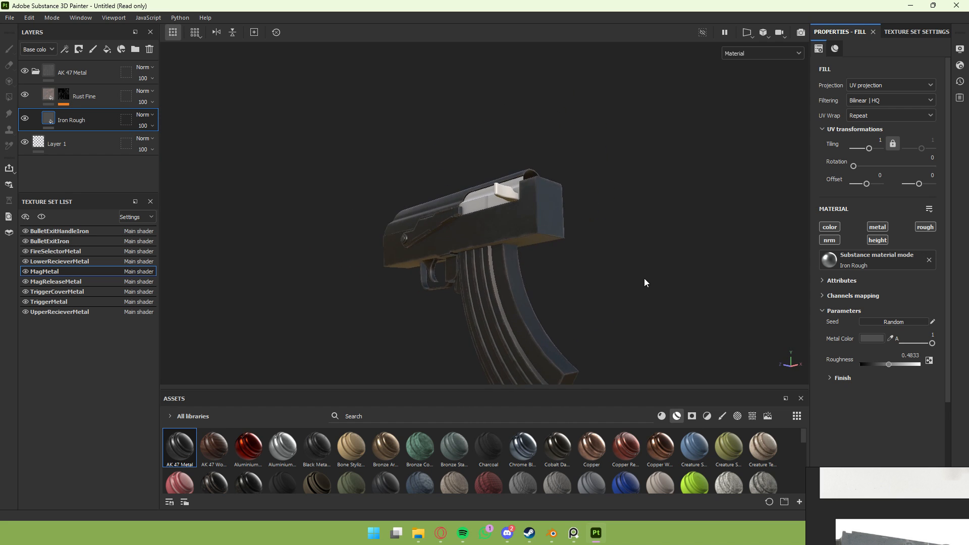
Search the materials for "iron" and apply Iron Rough to the BulletExitIron part.
{"action": "left_click_drag", "start_coordinate": [645, 281], "coordinate": [563, 385], "text": "alt"}
{"action": "scroll", "coordinate": [654, 287], "scroll_direction": "up", "scroll_amount": 3}
{"action": "left_click", "coordinate": [662, 416]}
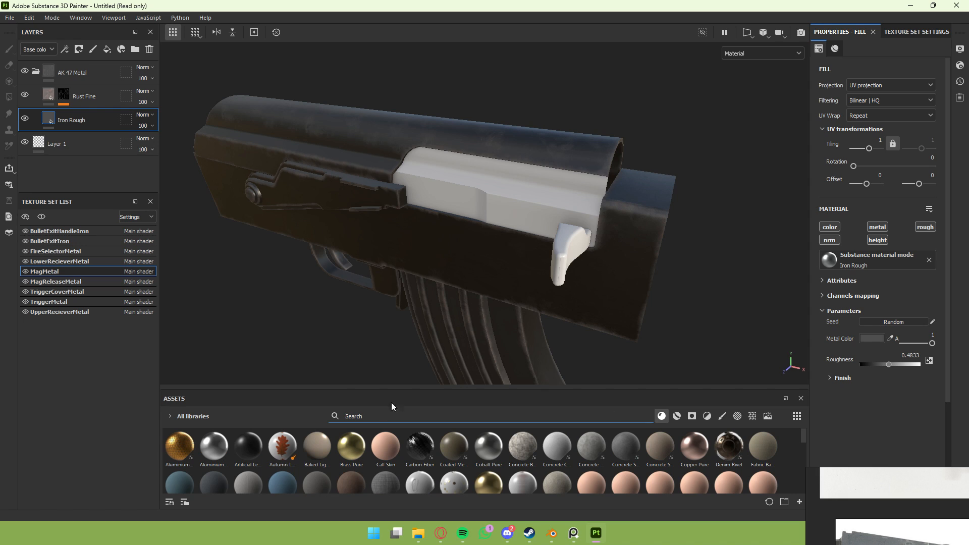
{"action": "type", "text": "iron"}
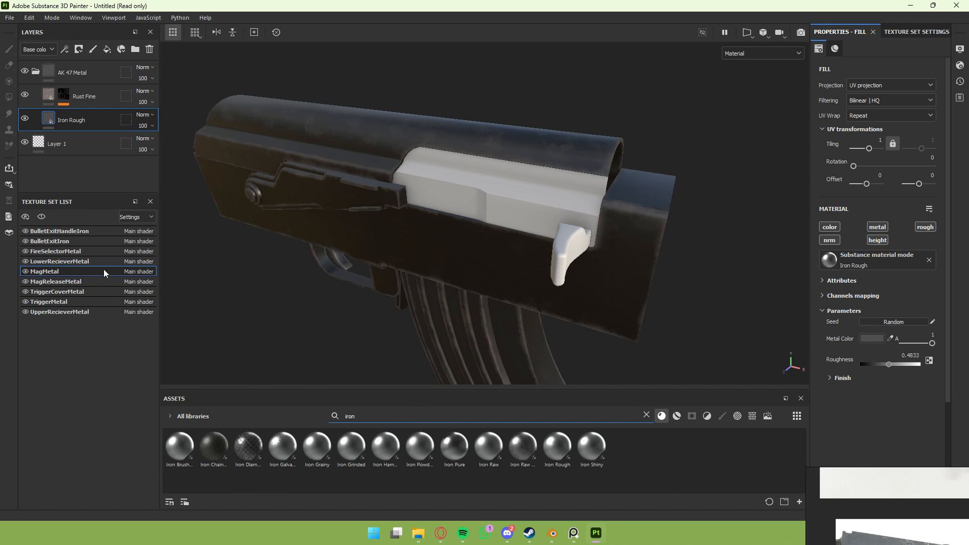
{"action": "left_click", "coordinate": [110, 242]}
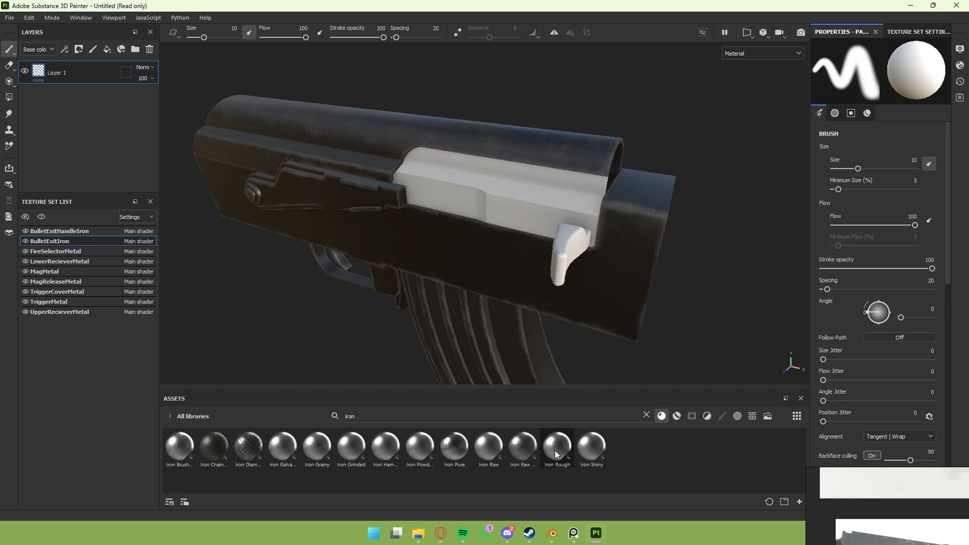
{"action": "left_click_drag", "start_coordinate": [556, 453], "coordinate": [500, 174]}
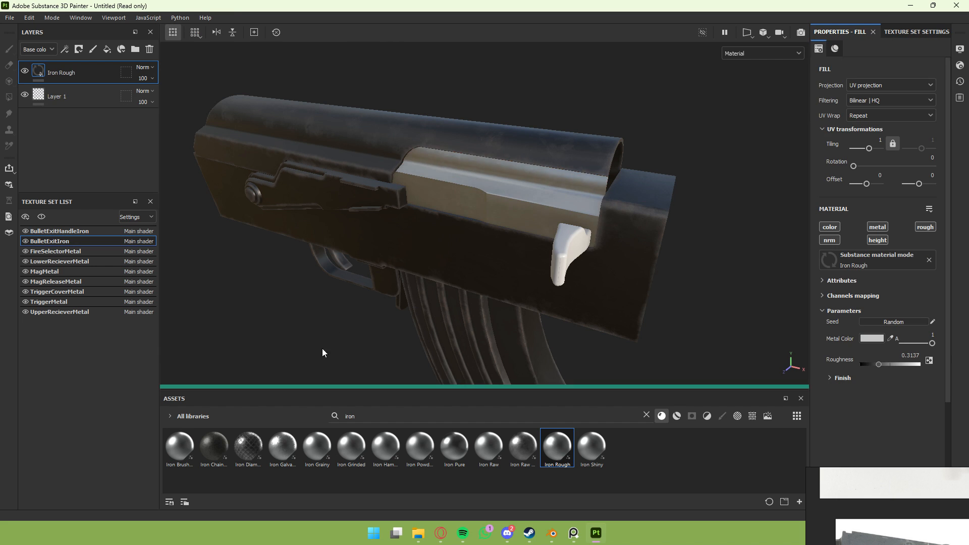
{"action": "left_click_drag", "start_coordinate": [323, 353], "coordinate": [457, 320], "text": "alt"}
{"action": "scroll", "coordinate": [493, 346], "scroll_direction": "down", "scroll_amount": 3}
{"action": "left_click_drag", "start_coordinate": [623, 353], "coordinate": [556, 326], "text": "alt"}
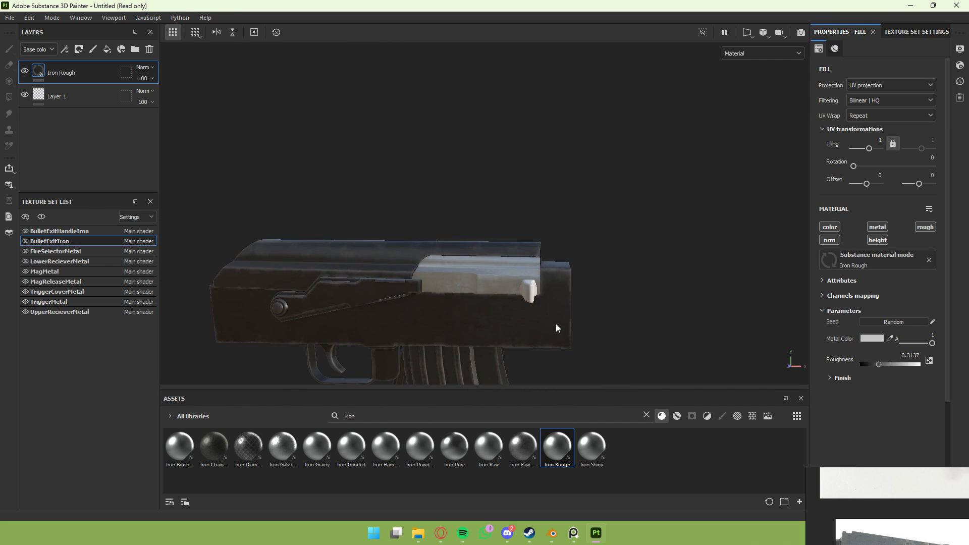
Try a different metal color on the Iron Rough layer of the BulletExitIron part.
{"action": "scroll", "coordinate": [551, 331], "scroll_direction": "up", "scroll_amount": 3}
{"action": "left_click_drag", "start_coordinate": [480, 333], "coordinate": [677, 337], "text": "alt"}
{"action": "left_click", "coordinate": [874, 339]}
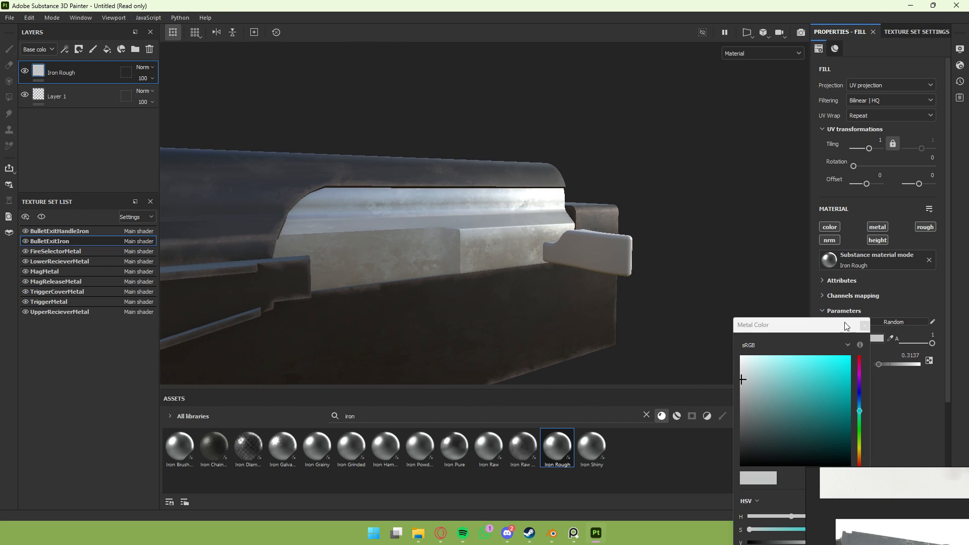
{"action": "left_click", "coordinate": [818, 410]}
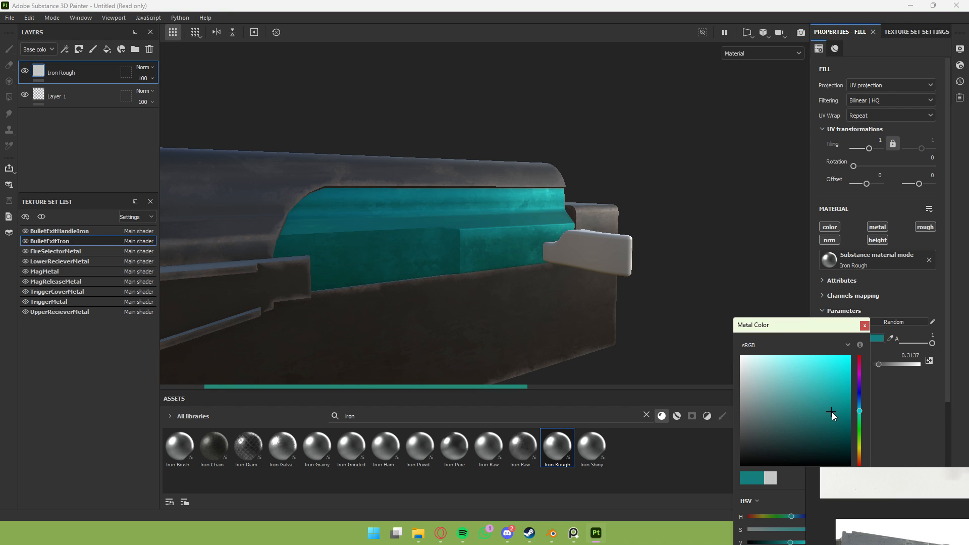
{"action": "left_click_drag", "start_coordinate": [742, 399], "coordinate": [737, 417]}
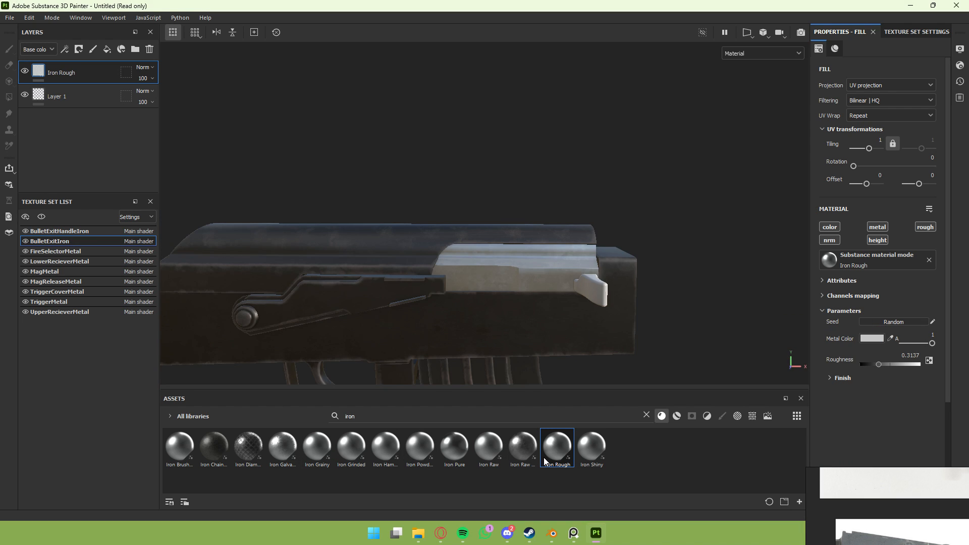
Apply the Iron Rough material to the BulletExitHandleIron part.
{"action": "left_click_drag", "start_coordinate": [545, 461], "coordinate": [592, 298]}
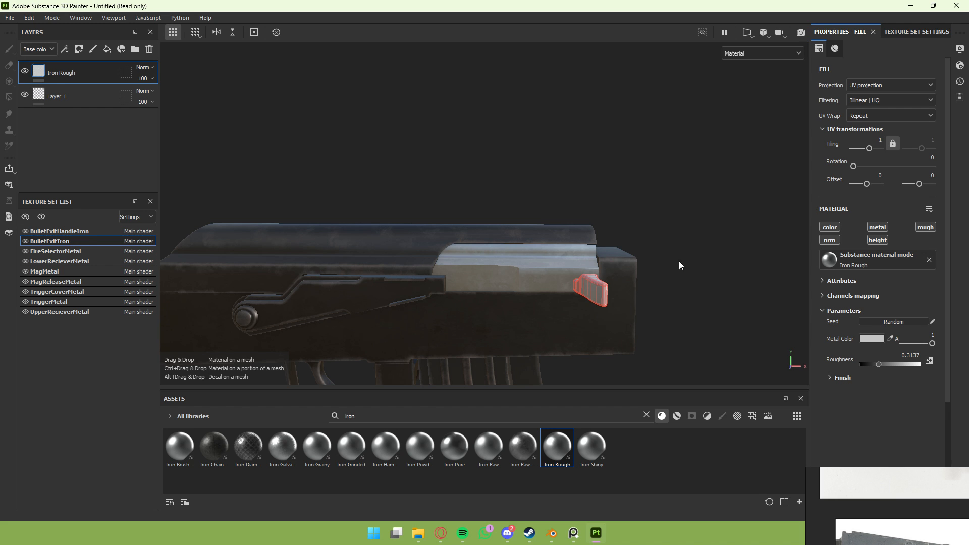
{"action": "left_click_drag", "start_coordinate": [731, 202], "coordinate": [611, 223], "text": "alt"}
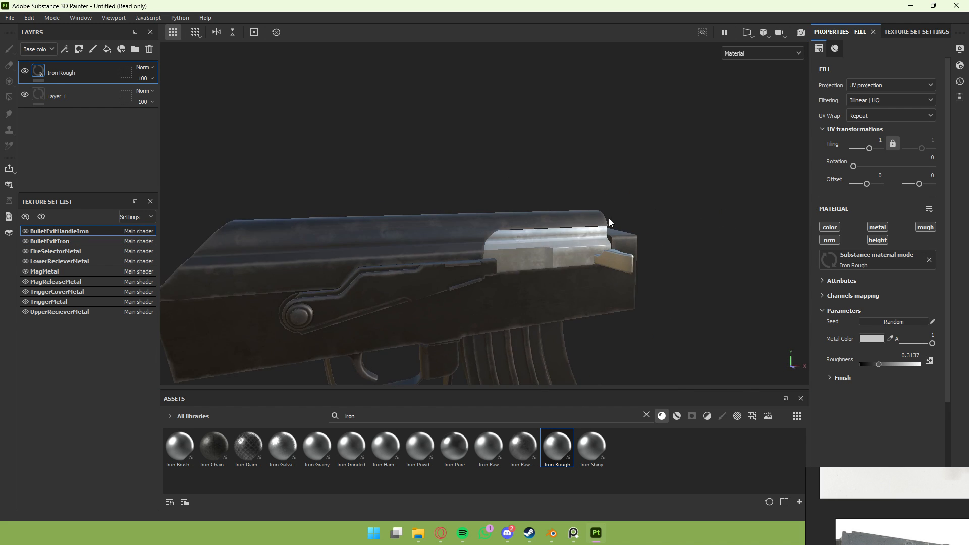
{"action": "scroll", "coordinate": [614, 240], "scroll_direction": "down", "scroll_amount": 5}
{"action": "left_click_drag", "start_coordinate": [617, 257], "coordinate": [303, 215], "text": "alt"}
{"action": "scroll", "coordinate": [302, 215], "scroll_direction": "up", "scroll_amount": 4}
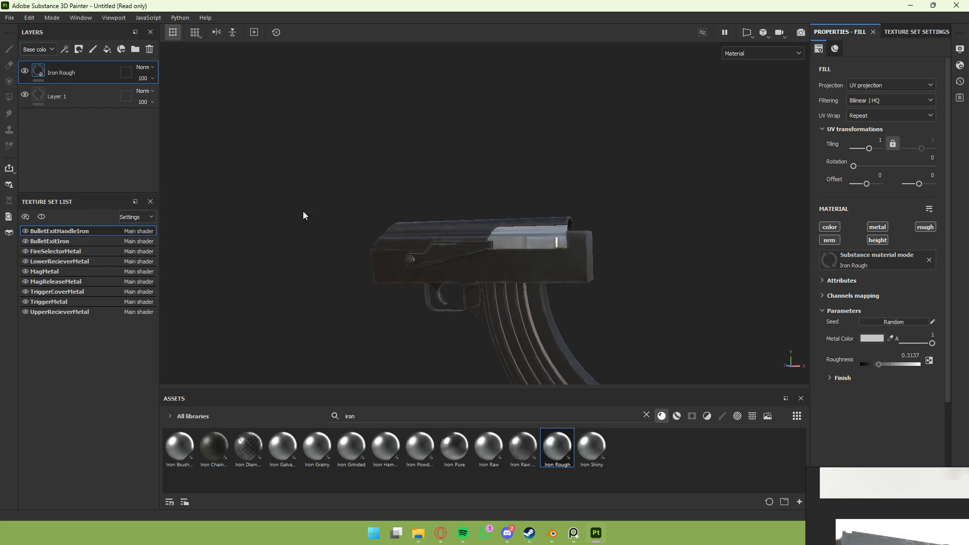
Open the texture export settings and browse to Desktop > AK47 > Textures for the output directory.
{"action": "left_click", "coordinate": [10, 20]}
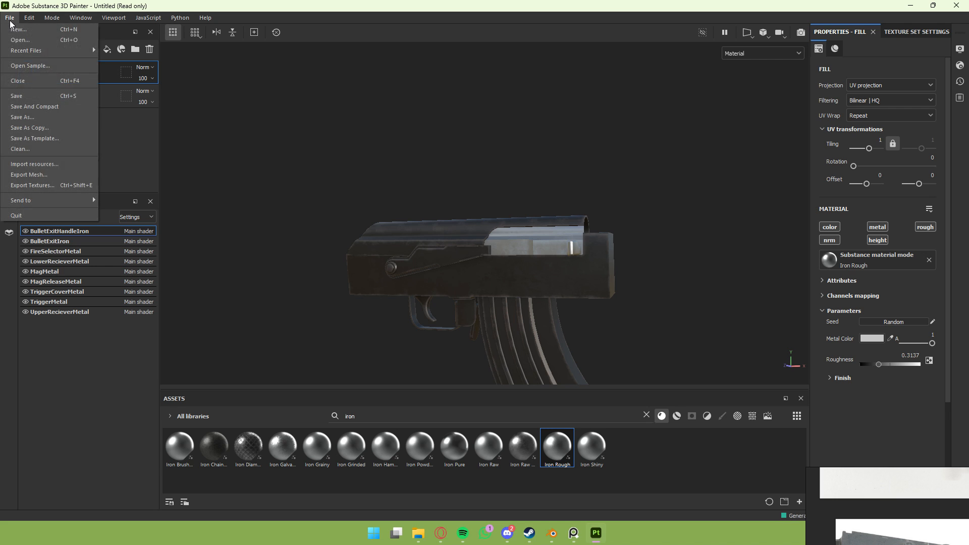
{"action": "left_click", "coordinate": [60, 185]}
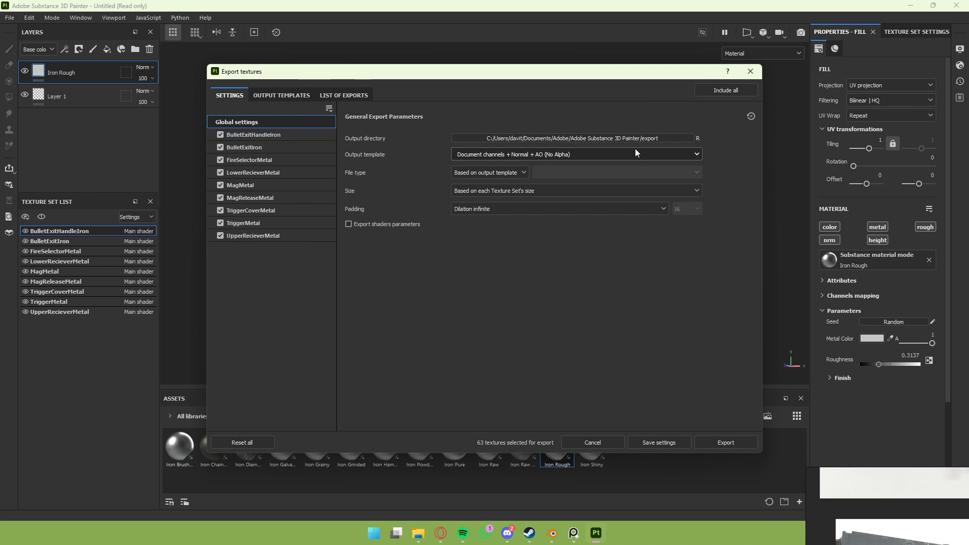
{"action": "left_click", "coordinate": [641, 140]}
{"action": "left_click", "coordinate": [240, 179]}
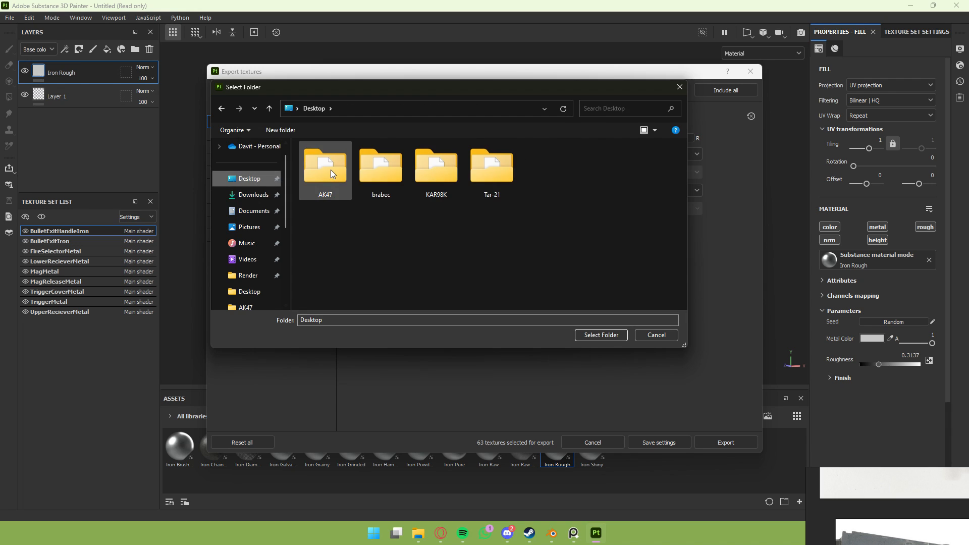
{"action": "double_click", "coordinate": [331, 169]}
{"action": "double_click", "coordinate": [348, 176]}
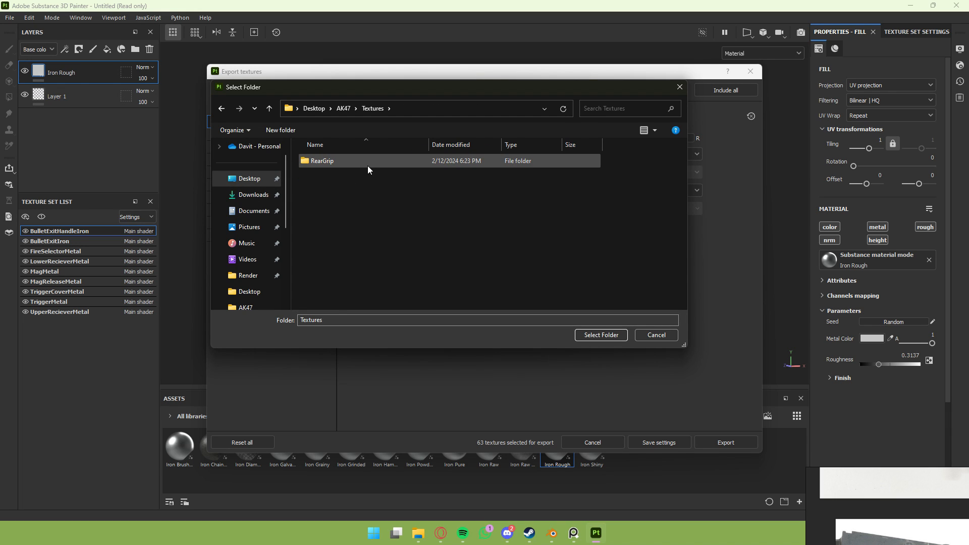
Create a folder named Part2 Reciever inside Textures and set it as the export output directory.
{"action": "right_click", "coordinate": [353, 188]}
{"action": "mouse_move", "coordinate": [404, 284]}
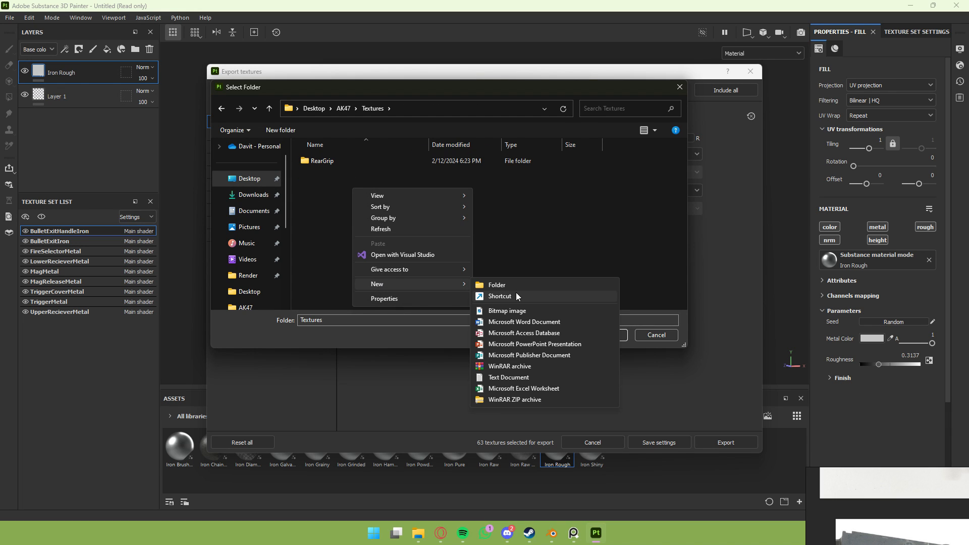
{"action": "left_click", "coordinate": [526, 284]}
{"action": "type", "text": "Part2 Reciever"}
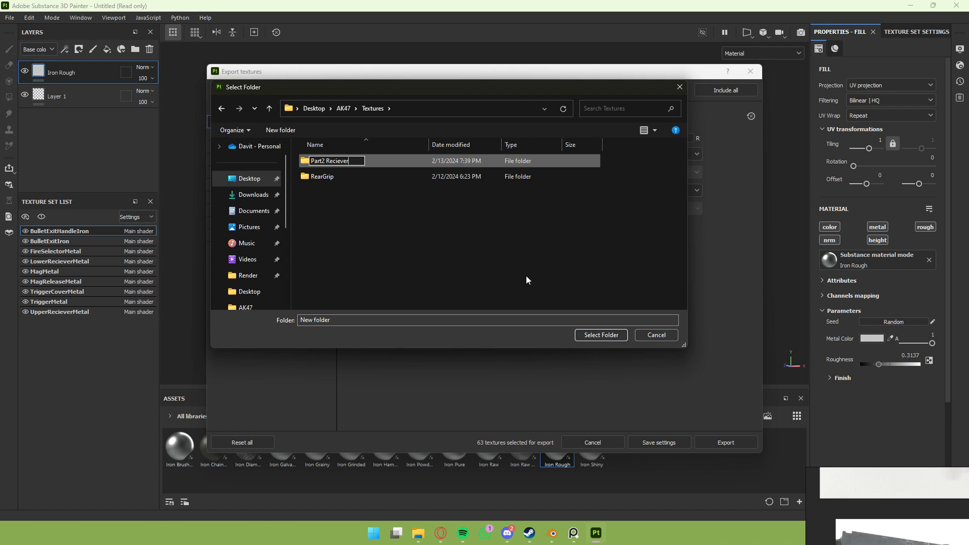
{"action": "key", "text": "Return"}
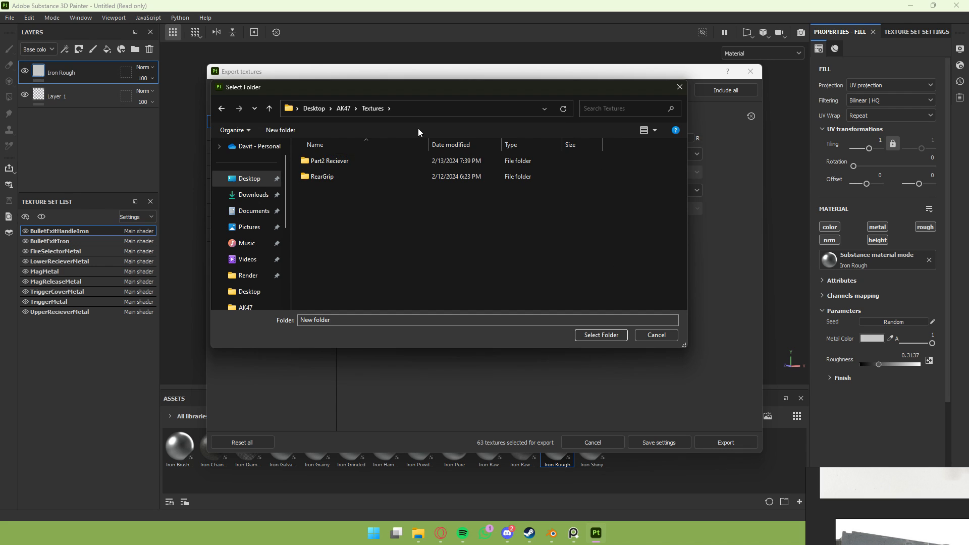
{"action": "double_click", "coordinate": [471, 160]}
{"action": "left_click", "coordinate": [615, 338]}
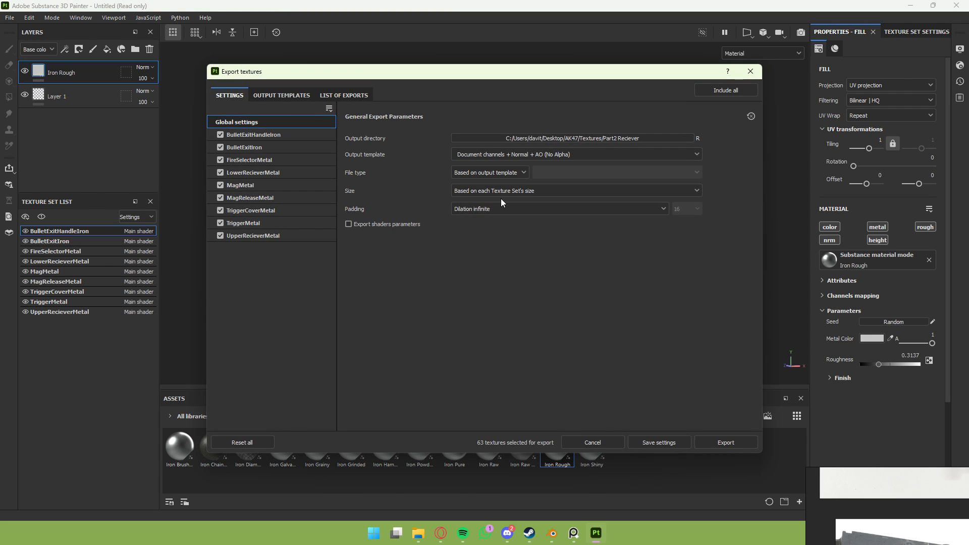
Set the export size to 2048, export the textures of all texture sets and close the export dialog.
{"action": "left_click", "coordinate": [514, 177]}
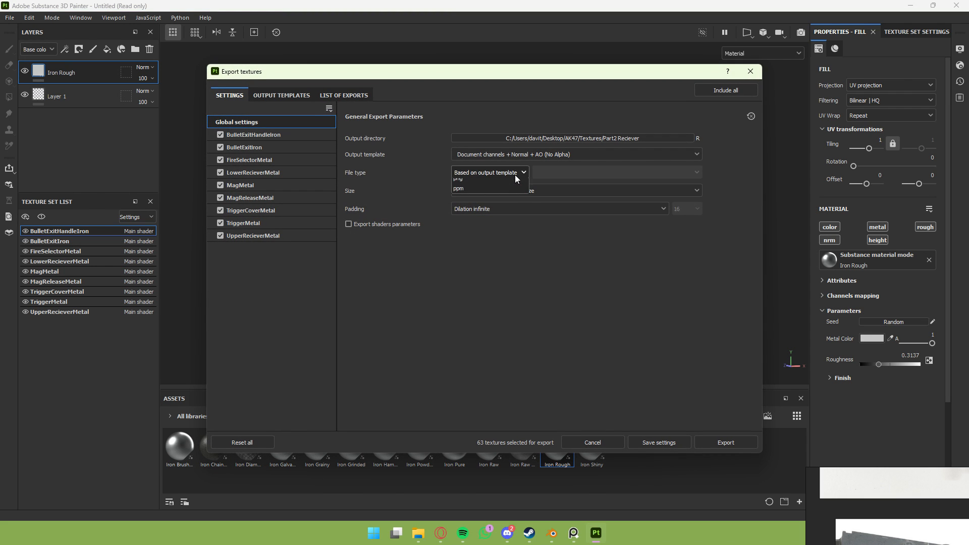
{"action": "left_click", "coordinate": [513, 176]}
{"action": "left_click", "coordinate": [509, 192]}
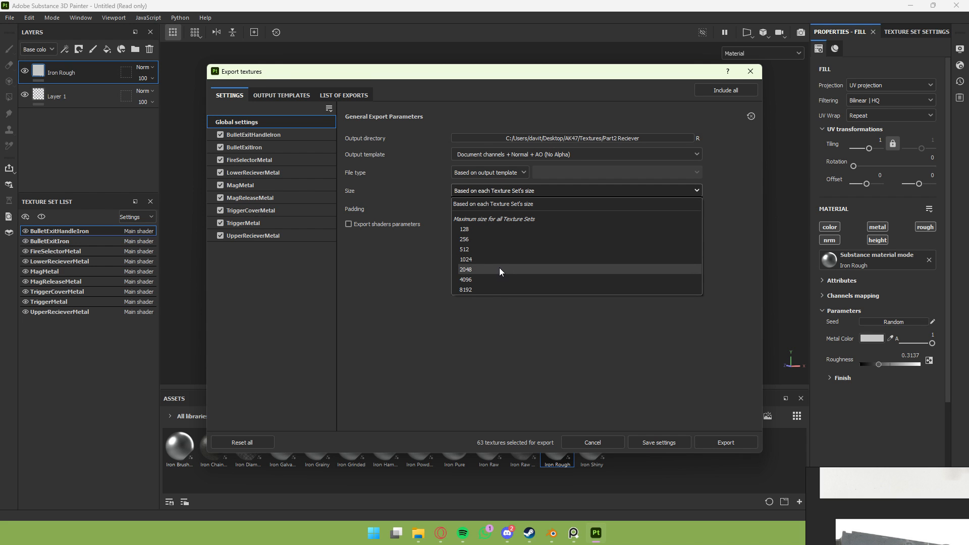
{"action": "left_click", "coordinate": [498, 267]}
{"action": "left_click", "coordinate": [720, 438]}
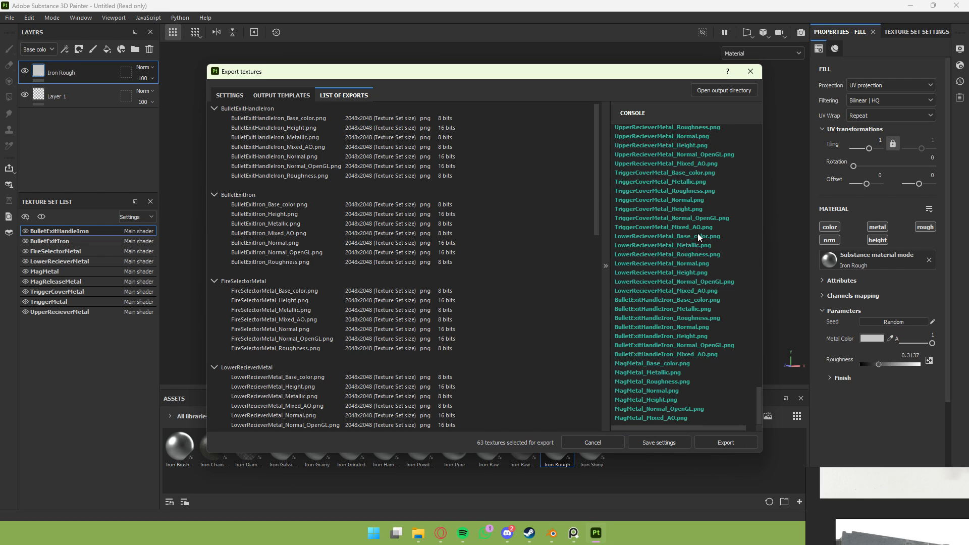
{"action": "left_click", "coordinate": [751, 72]}
Switch to Blender and reopen the recent Ak47.blend file without saving the untitled scene.
{"action": "left_click", "coordinate": [552, 534]}
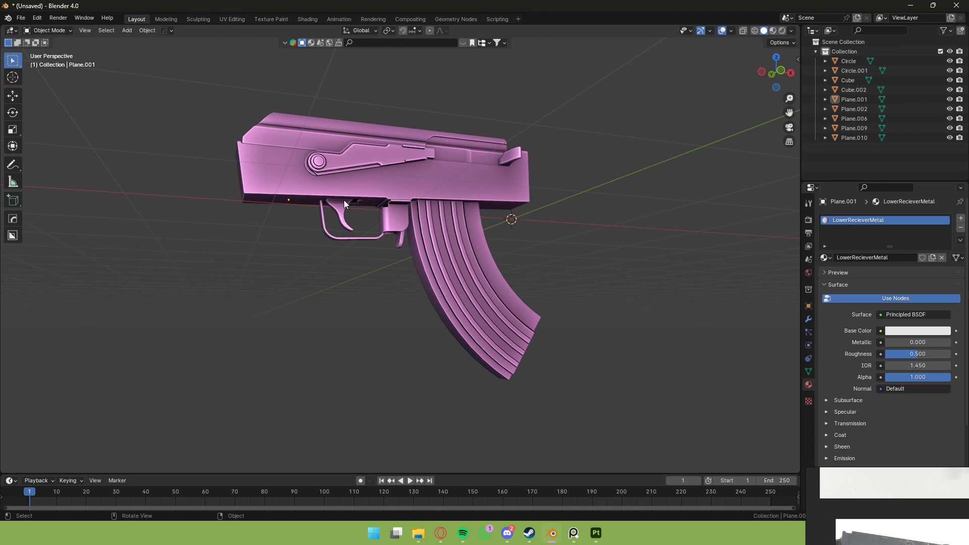
{"action": "middle_click_drag", "start_coordinate": [345, 204], "coordinate": [80, 136]}
{"action": "left_click", "coordinate": [21, 19]}
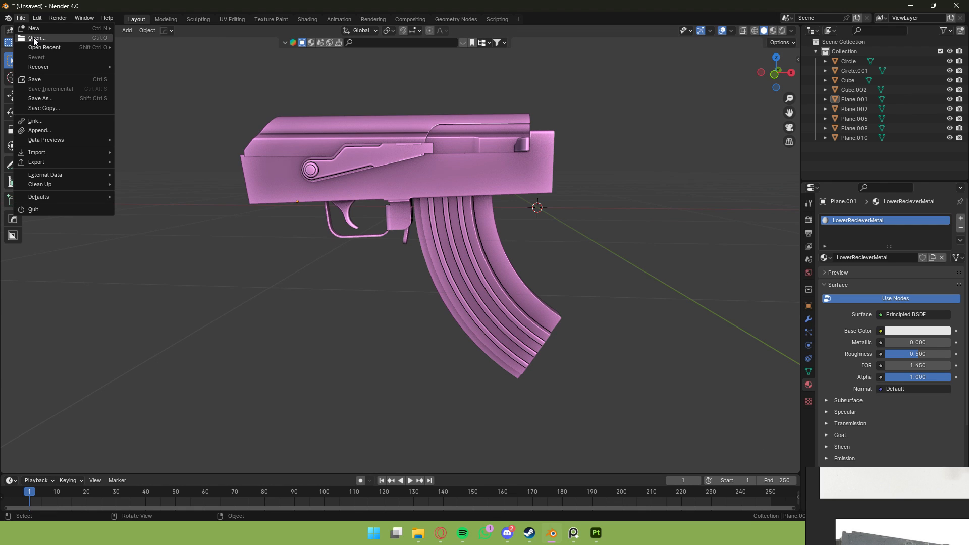
{"action": "mouse_move", "coordinate": [42, 45]}
{"action": "left_click", "coordinate": [129, 47]}
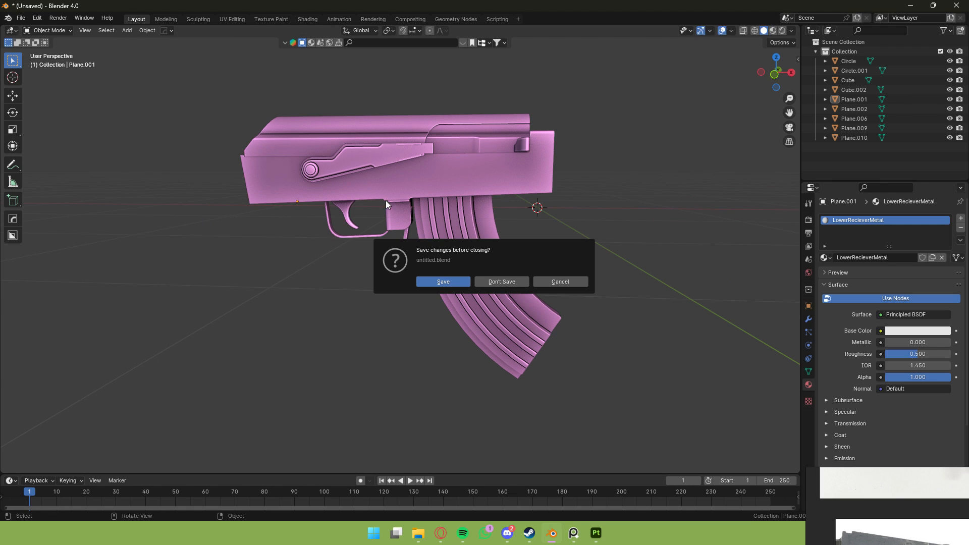
{"action": "left_click", "coordinate": [506, 282]}
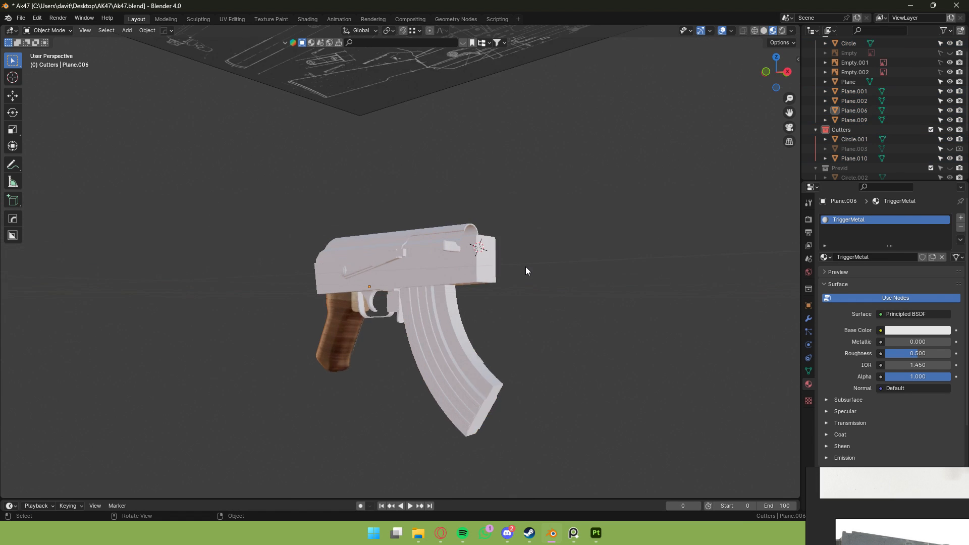
Select the upper receiver and open the Shading workspace to show its UpperRecieverMetal material nodes.
{"action": "left_click_drag", "start_coordinate": [593, 328], "coordinate": [581, 328]}
{"action": "middle_click_drag", "start_coordinate": [501, 298], "coordinate": [692, 341]}
{"action": "left_click", "coordinate": [535, 301]}
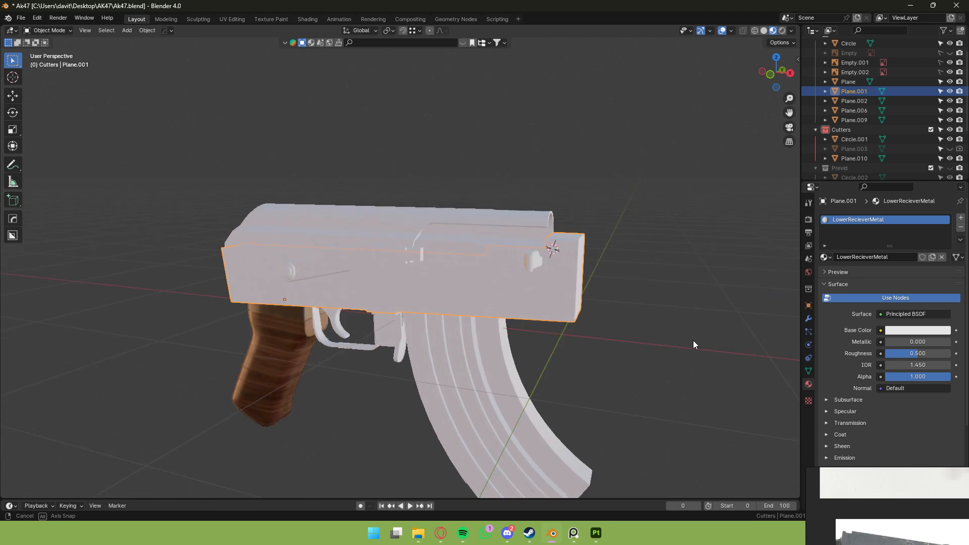
{"action": "scroll", "coordinate": [384, 214], "scroll_direction": "up", "scroll_amount": 3}
{"action": "left_click", "coordinate": [384, 214]}
{"action": "middle_click_drag", "start_coordinate": [384, 214], "coordinate": [414, 202]}
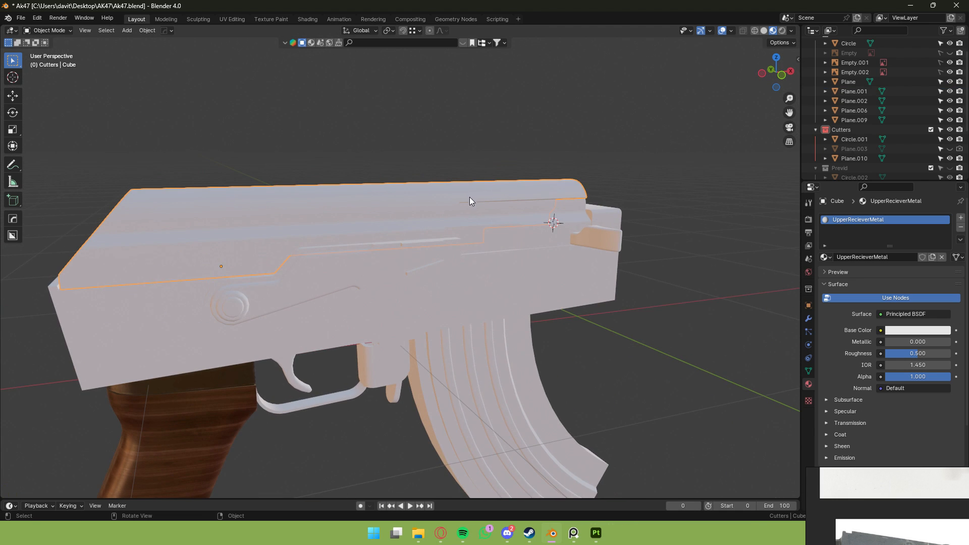
{"action": "middle_click_drag", "start_coordinate": [460, 124], "coordinate": [455, 124]}
{"action": "left_click", "coordinate": [306, 20]}
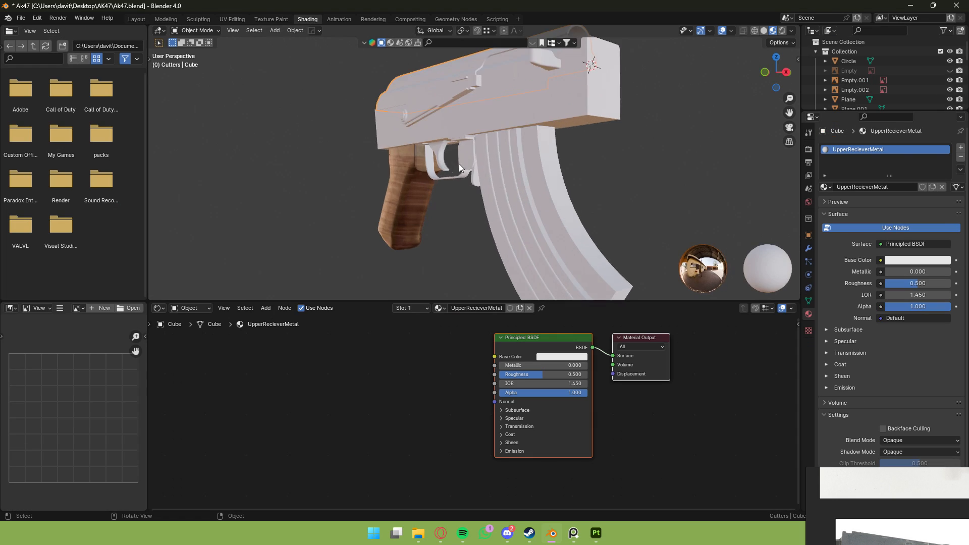
Select the upper receiver's Principled BSDF node and look up the Node Wrangler add-on in the preferences by searching for node.
{"action": "mouse_move", "coordinate": [459, 164]}
{"action": "middle_mouse_down"}
{"action": "mouse_move", "coordinate": [520, 176]}
{"action": "mouse_move", "coordinate": [535, 232]}
{"action": "middle_mouse_up"}
{"action": "scroll", "coordinate": [535, 233], "scroll_direction": "up", "scroll_amount": 2}
{"action": "left_click", "coordinate": [530, 343]}
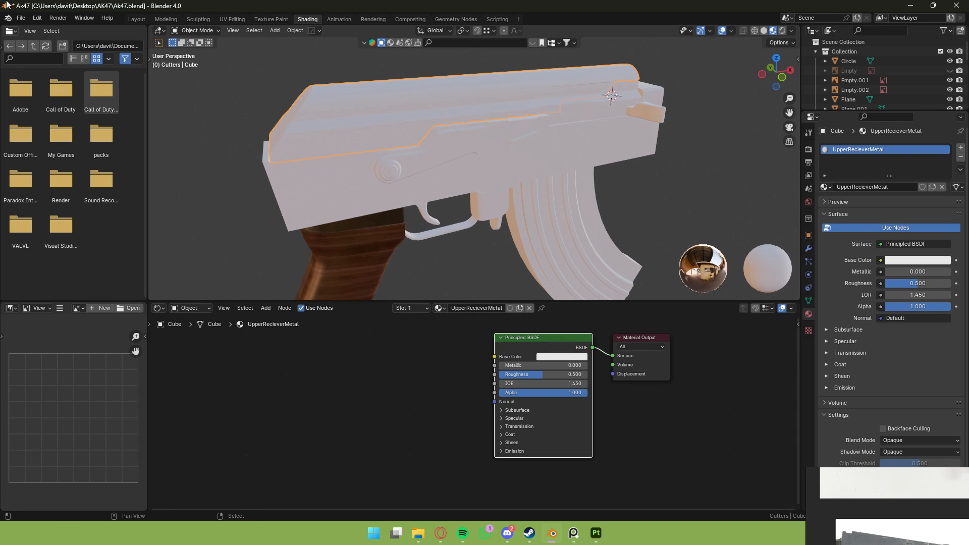
{"action": "left_click", "coordinate": [37, 18]}
{"action": "left_click", "coordinate": [74, 136]}
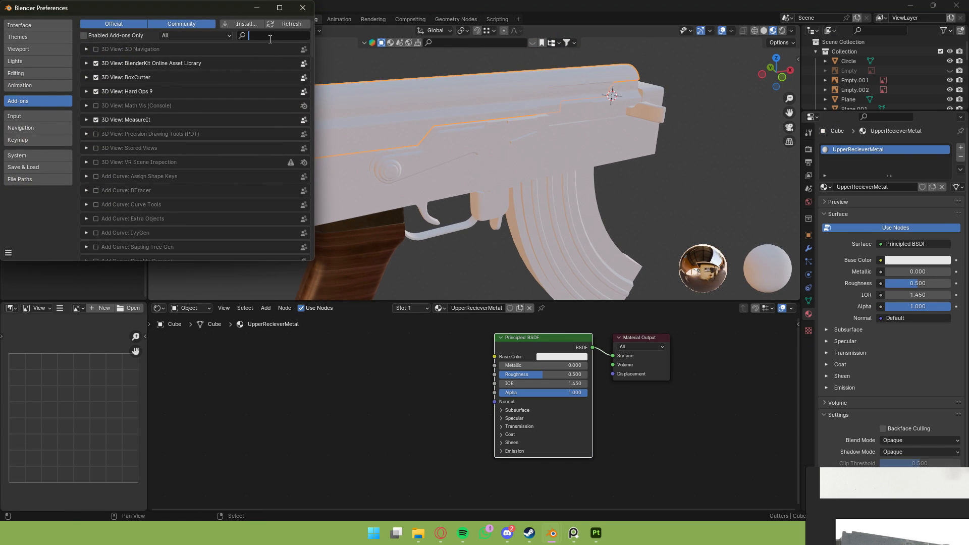
{"action": "type", "text": "node"}
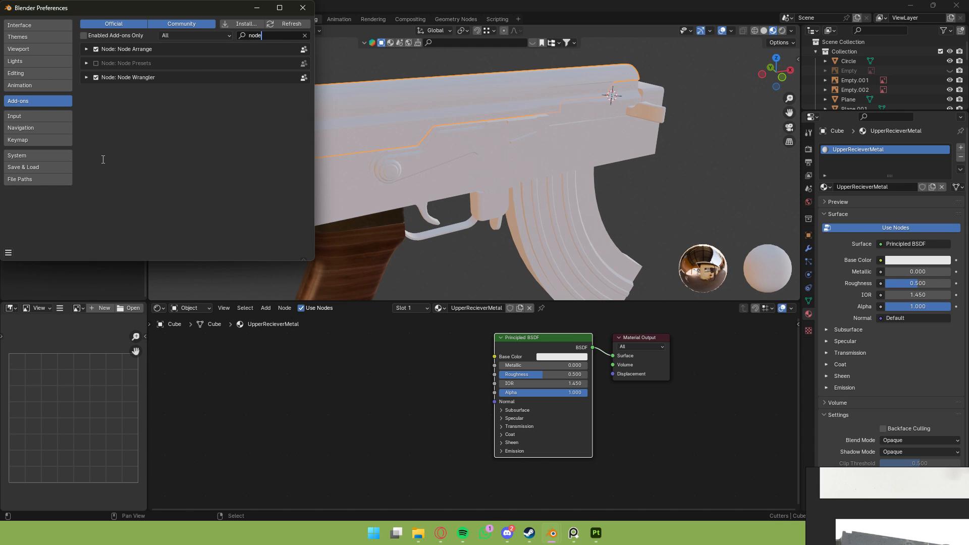
{"action": "left_click", "coordinate": [303, 8]}
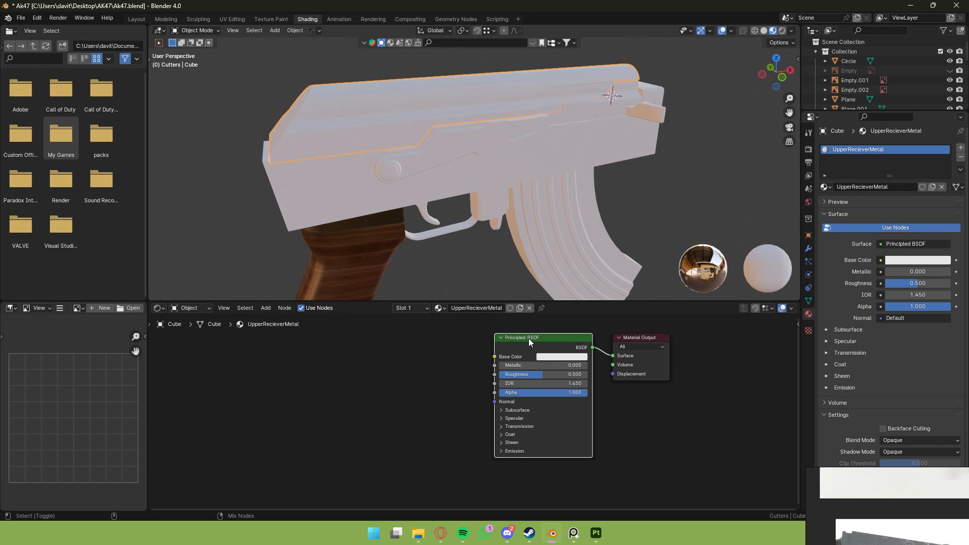
Start the Principled Texture Setup on the UpperRecieverMetal shader and browse to the Part2 Reciever folder inside Textures.
{"action": "key", "text": "ctrl+shift+t"}
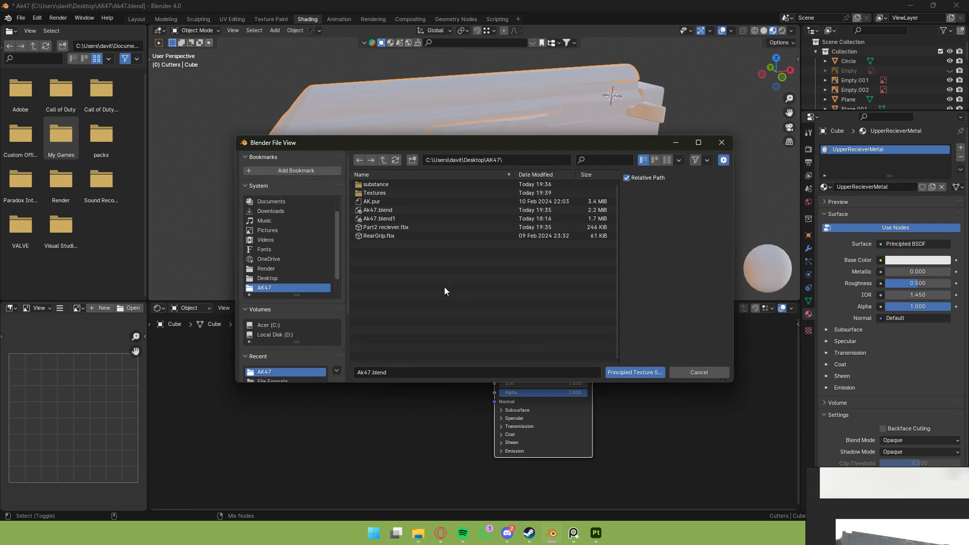
{"action": "double_click", "coordinate": [395, 192]}
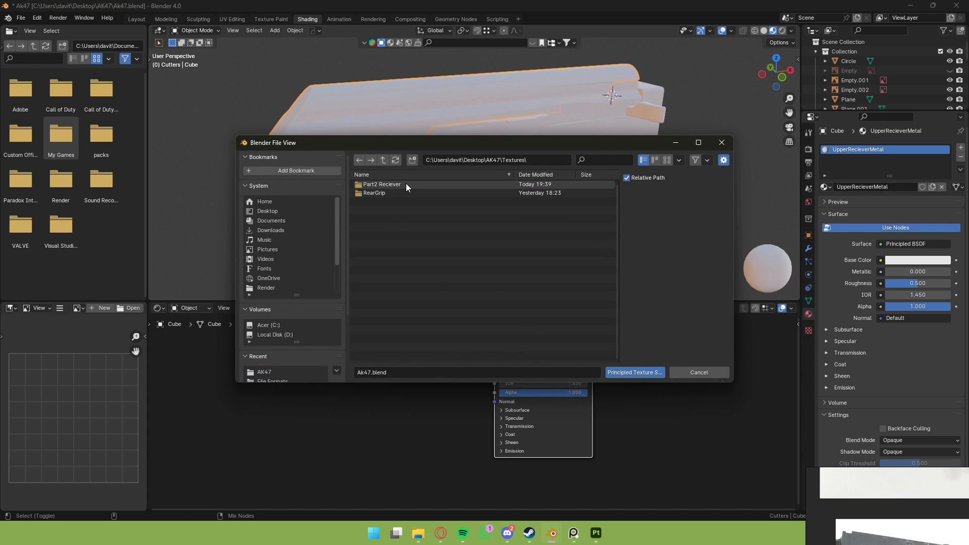
{"action": "double_click", "coordinate": [406, 184]}
{"action": "left_click_drag", "start_coordinate": [603, 143], "coordinate": [588, 236]}
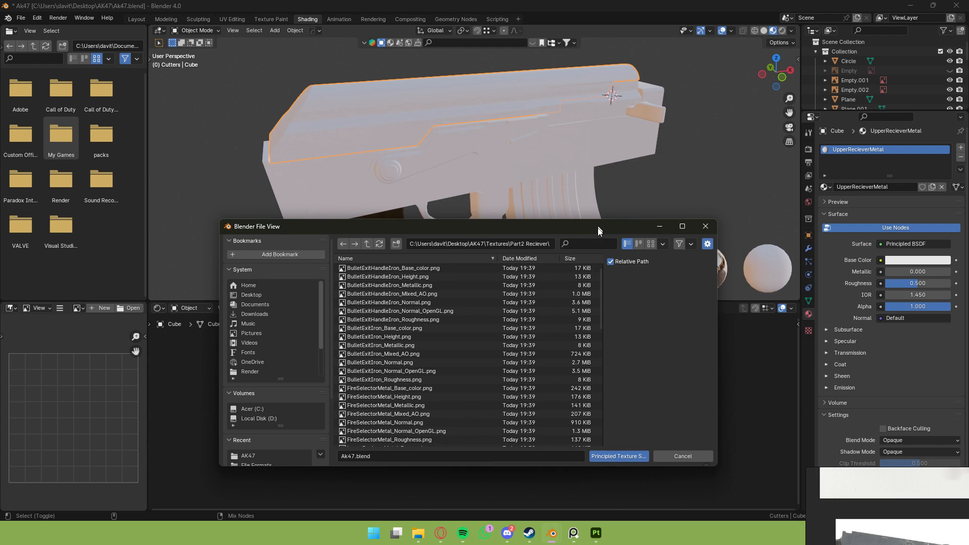
Filter the texture files by upper and load all the UpperRecieverMetal maps into the material.
{"action": "left_click", "coordinate": [601, 254]}
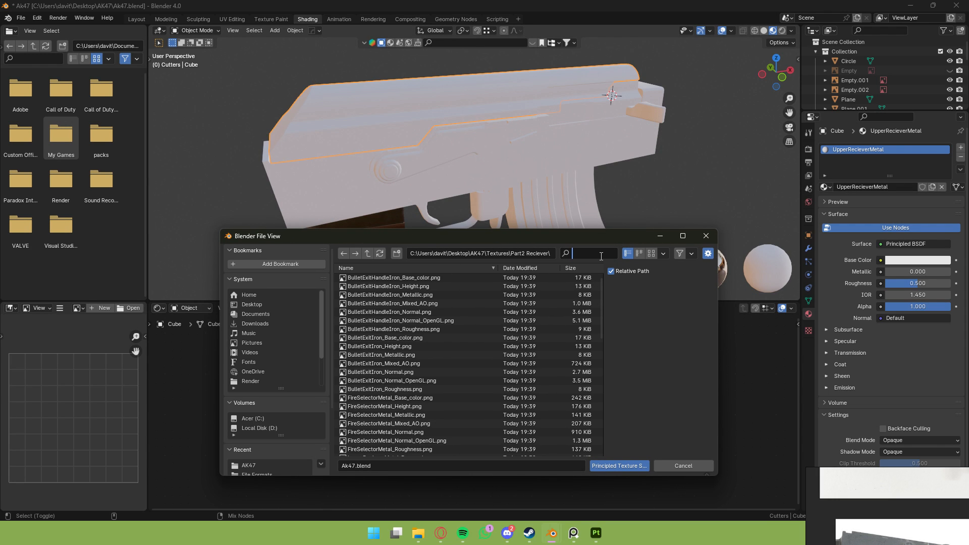
{"action": "type", "text": "upper"}
{"action": "left_click", "coordinate": [429, 382]}
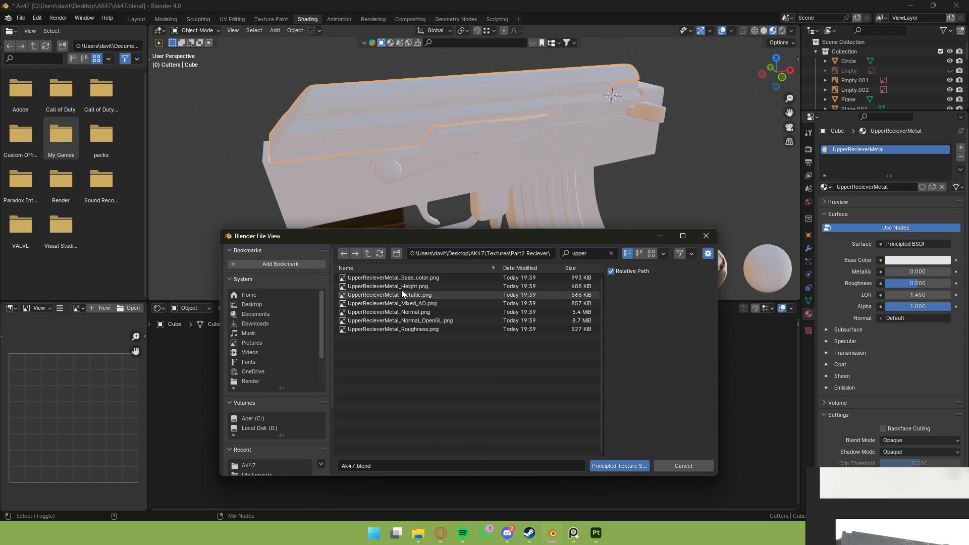
{"action": "left_click", "coordinate": [407, 278]}
{"action": "left_click", "coordinate": [432, 329], "text": "shift"}
{"action": "left_click", "coordinate": [619, 465]}
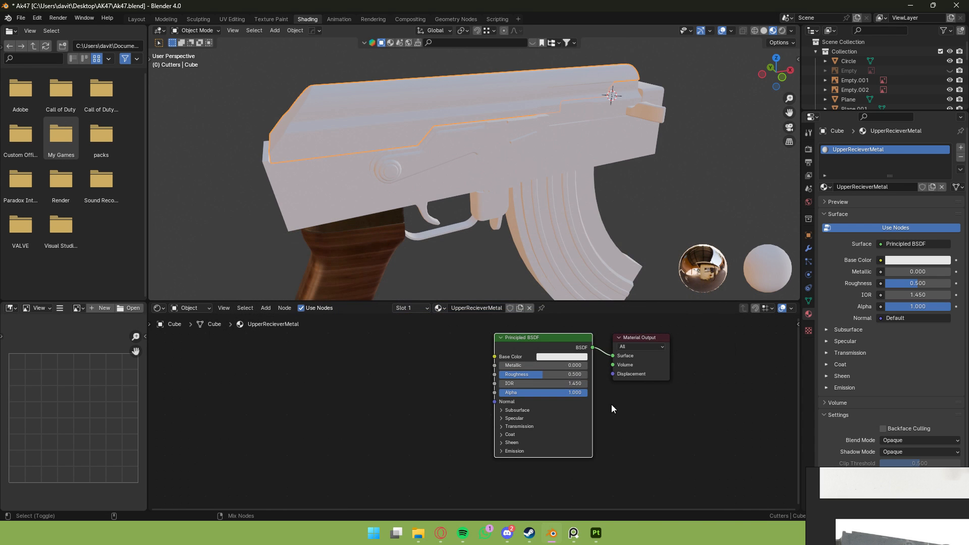
{"action": "scroll", "coordinate": [623, 220], "scroll_direction": "down", "scroll_amount": 5}
{"action": "middle_click_drag", "start_coordinate": [590, 214], "coordinate": [693, 172]}
{"action": "scroll", "coordinate": [692, 171], "scroll_direction": "up", "scroll_amount": 4}
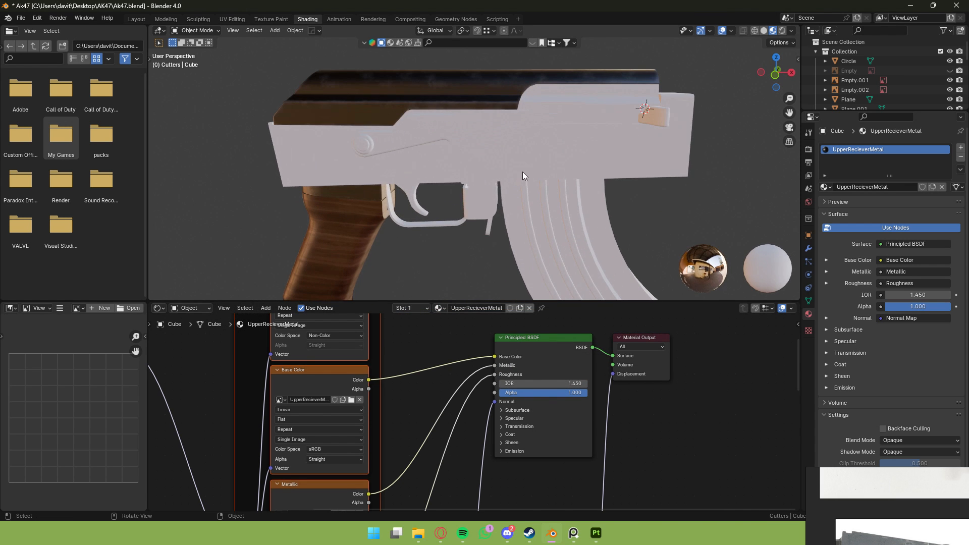
Select the bullet exit part on the upper receiver and start the Principled Texture Setup for its BulletExitIron material.
{"action": "left_click", "coordinate": [522, 171]}
{"action": "middle_click_drag", "start_coordinate": [522, 171], "coordinate": [573, 154]}
{"action": "left_click", "coordinate": [582, 121]}
{"action": "middle_click_drag", "start_coordinate": [581, 120], "coordinate": [695, 176]}
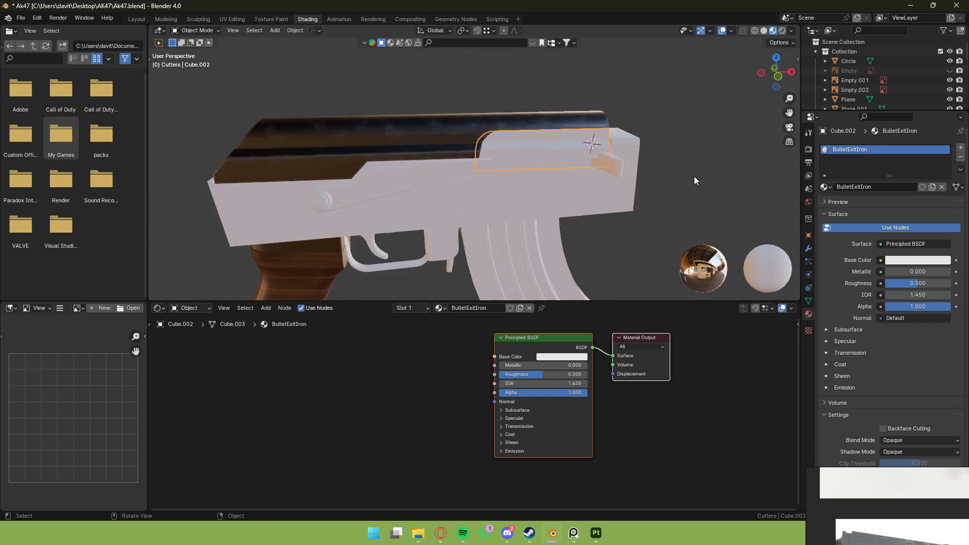
{"action": "scroll", "coordinate": [710, 189], "scroll_direction": "up", "scroll_amount": 3}
{"action": "scroll", "coordinate": [707, 186], "scroll_direction": "down", "scroll_amount": 2}
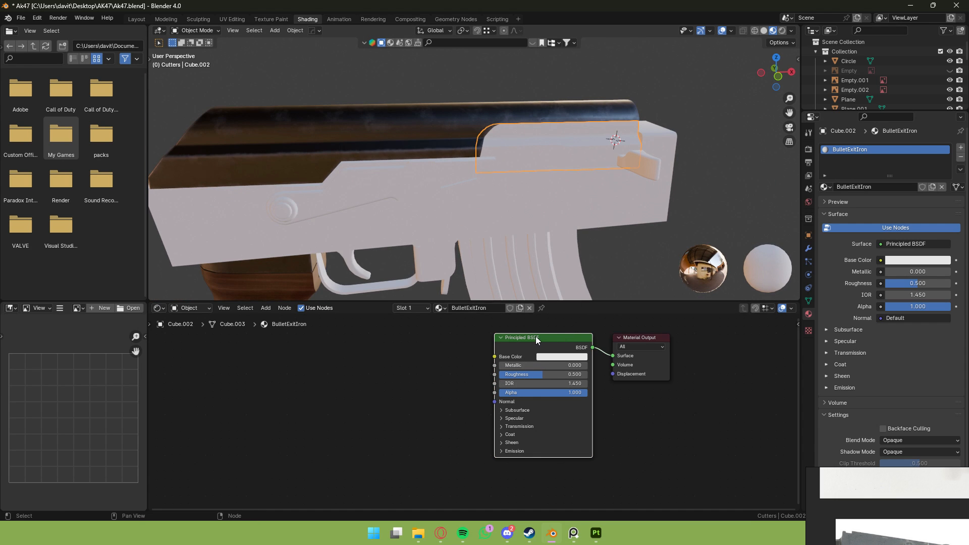
{"action": "key", "text": "ctrl+shift+t"}
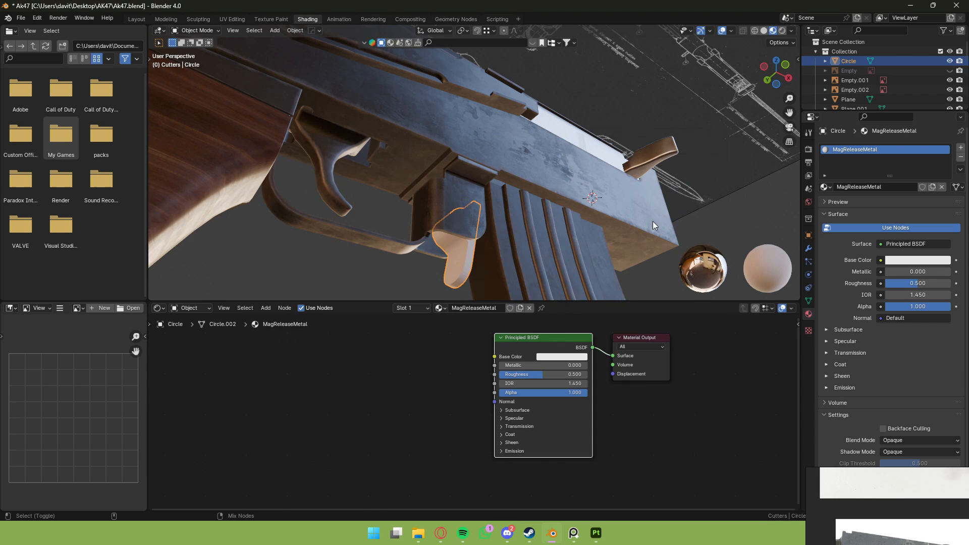
Deselect the magazine release, switch to the Layout workspace and view the textured gun from the side and rear.
{"action": "middle_click_drag", "start_coordinate": [653, 221], "coordinate": [622, 238]}
{"action": "left_click", "coordinate": [622, 238]}
{"action": "scroll", "coordinate": [621, 268], "scroll_direction": "up", "scroll_amount": 3}
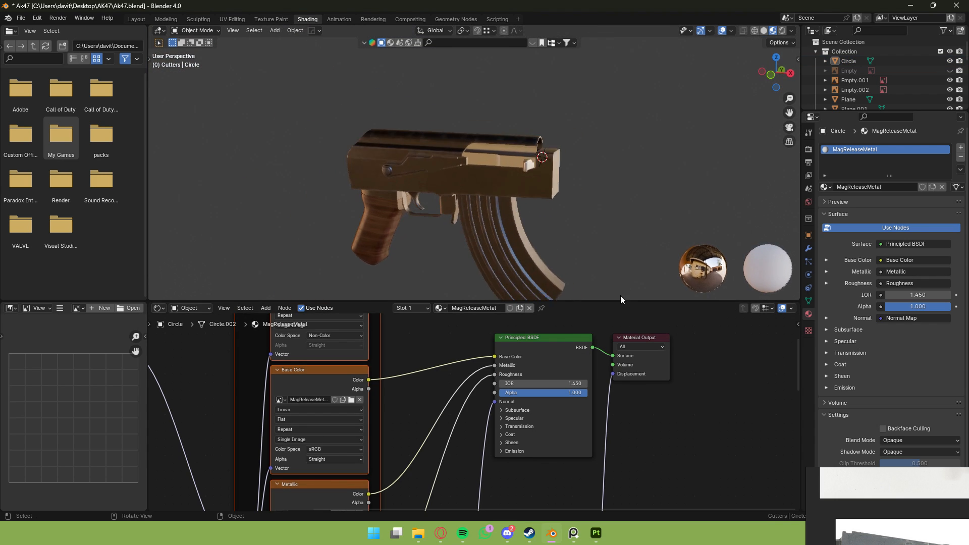
{"action": "left_click", "coordinate": [136, 19]}
{"action": "mouse_move", "coordinate": [459, 128]}
{"action": "middle_mouse_down"}
{"action": "mouse_move", "coordinate": [369, 132]}
{"action": "mouse_move", "coordinate": [462, 126]}
{"action": "mouse_move", "coordinate": [485, 107]}
{"action": "mouse_move", "coordinate": [389, 123]}
{"action": "mouse_move", "coordinate": [407, 160]}
{"action": "mouse_move", "coordinate": [478, 152]}
{"action": "mouse_move", "coordinate": [486, 171]}
{"action": "middle_mouse_up"}
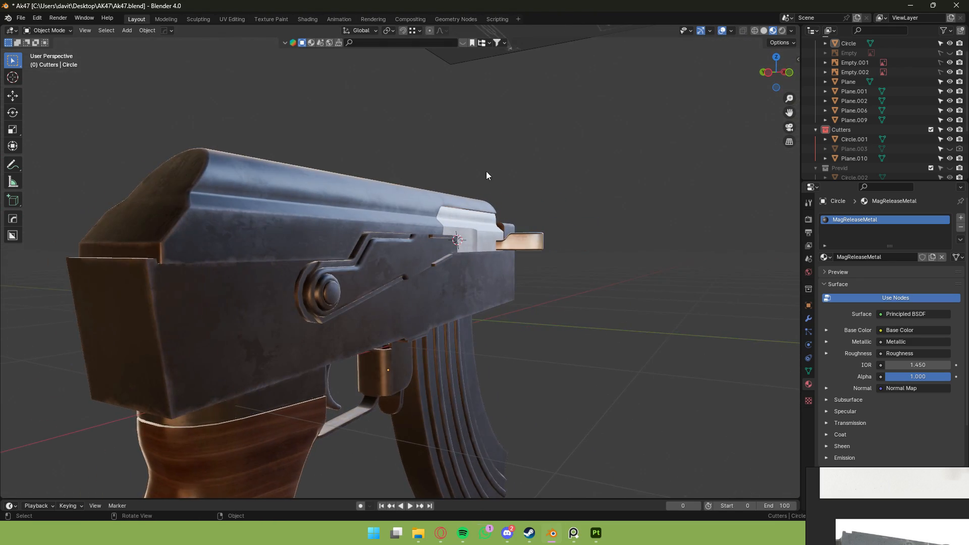
{"action": "scroll", "coordinate": [491, 124], "scroll_direction": "down", "scroll_amount": 2}
{"action": "middle_click_drag", "start_coordinate": [491, 123], "coordinate": [406, 147]}
{"action": "scroll", "coordinate": [353, 148], "scroll_direction": "down", "scroll_amount": 5}
{"action": "middle_click_drag", "start_coordinate": [282, 151], "coordinate": [375, 159]}
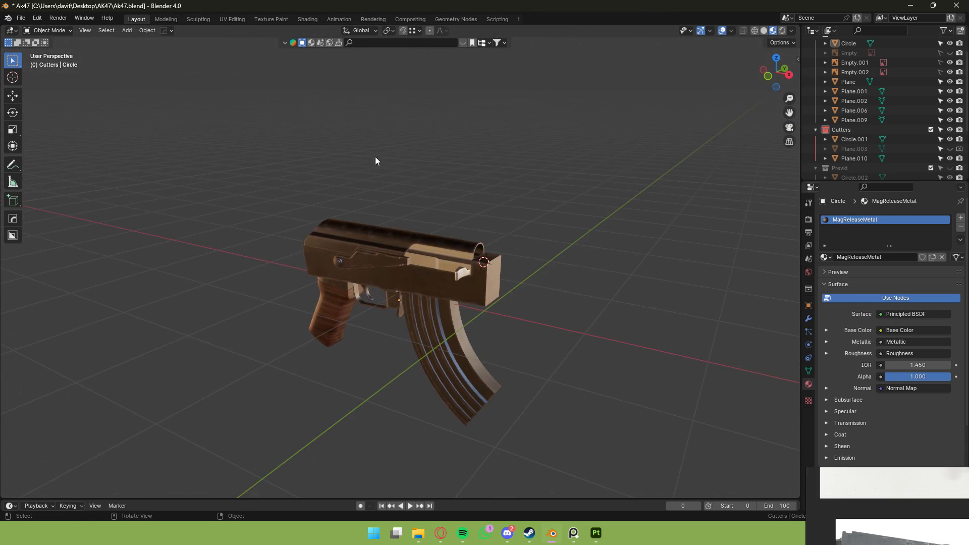
Save Ak47.blend while checking the textured gun close up and from a distance.
{"action": "scroll", "coordinate": [662, 263], "scroll_direction": "up", "scroll_amount": 5}
{"action": "middle_click_drag", "start_coordinate": [583, 283], "coordinate": [551, 259]}
{"action": "scroll", "coordinate": [671, 244], "scroll_direction": "up", "scroll_amount": 1}
{"action": "scroll", "coordinate": [671, 244], "scroll_direction": "down", "scroll_amount": 5}
{"action": "key", "text": "ctrl+s"}
{"action": "scroll", "coordinate": [595, 268], "scroll_direction": "up", "scroll_amount": 5}
{"action": "scroll", "coordinate": [594, 265], "scroll_direction": "down", "scroll_amount": 5}
{"action": "scroll", "coordinate": [611, 239], "scroll_direction": "up", "scroll_amount": 3}
{"action": "scroll", "coordinate": [611, 239], "scroll_direction": "down", "scroll_amount": 5}
{"action": "scroll", "coordinate": [550, 260], "scroll_direction": "up", "scroll_amount": 2}
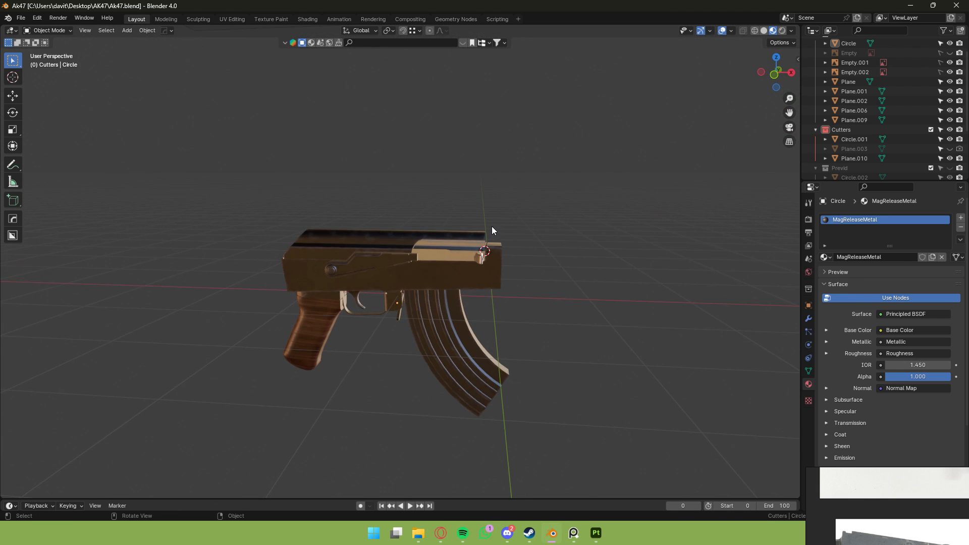
Examine the textured receiver's front end and magazine from the side and from below.
{"action": "left_click_drag", "start_coordinate": [492, 227], "coordinate": [528, 287]}
{"action": "left_click_drag", "start_coordinate": [152, 177], "coordinate": [268, 318]}
{"action": "scroll", "coordinate": [434, 227], "scroll_direction": "down", "scroll_amount": 3}
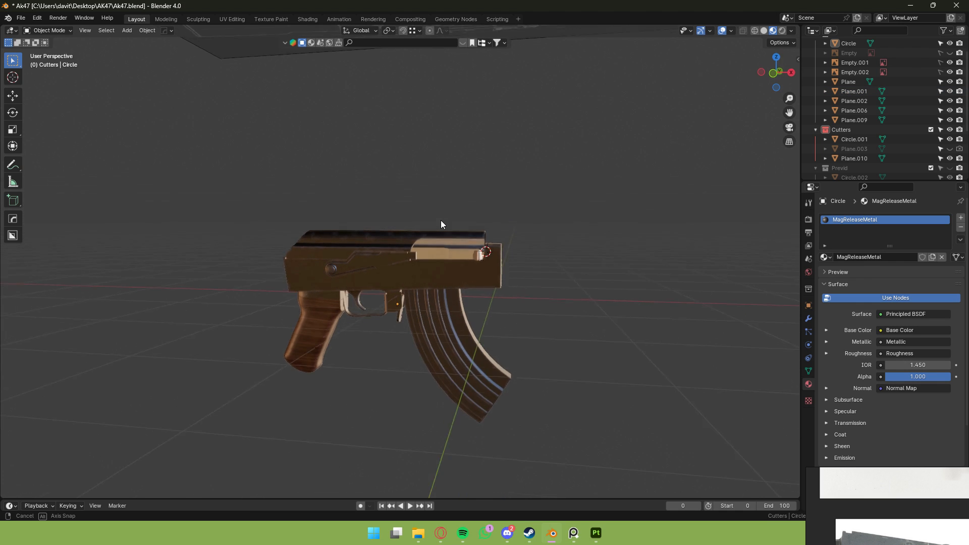
{"action": "middle_click_drag", "start_coordinate": [441, 220], "coordinate": [464, 169]}
{"action": "scroll", "coordinate": [465, 176], "scroll_direction": "up", "scroll_amount": 4}
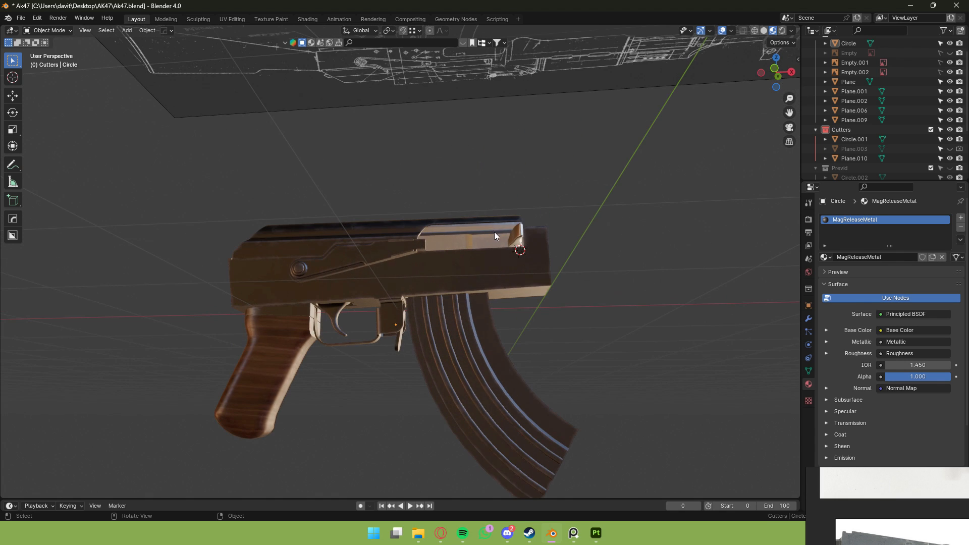
{"action": "mouse_move", "coordinate": [495, 231]}
{"action": "middle_mouse_down"}
{"action": "mouse_move", "coordinate": [528, 194]}
{"action": "mouse_move", "coordinate": [468, 232]}
{"action": "mouse_move", "coordinate": [513, 218]}
{"action": "mouse_move", "coordinate": [477, 229]}
{"action": "middle_mouse_up"}
{"action": "left_click_drag", "start_coordinate": [491, 235], "coordinate": [556, 299]}
{"action": "middle_click_drag", "start_coordinate": [520, 258], "coordinate": [501, 260]}
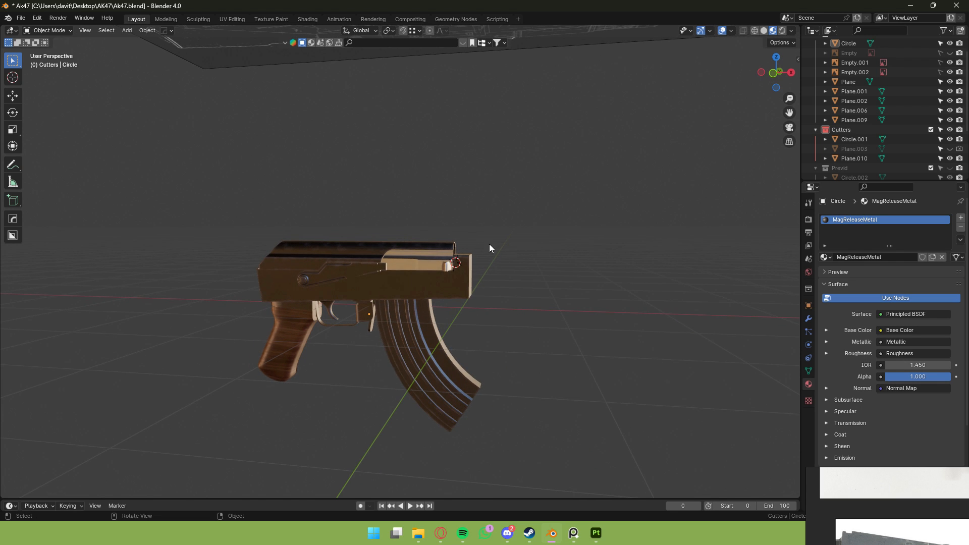
Inspect the lower receiver's rear face and the bullet exit handle area for how their textures look.
{"action": "left_click", "coordinate": [265, 289]}
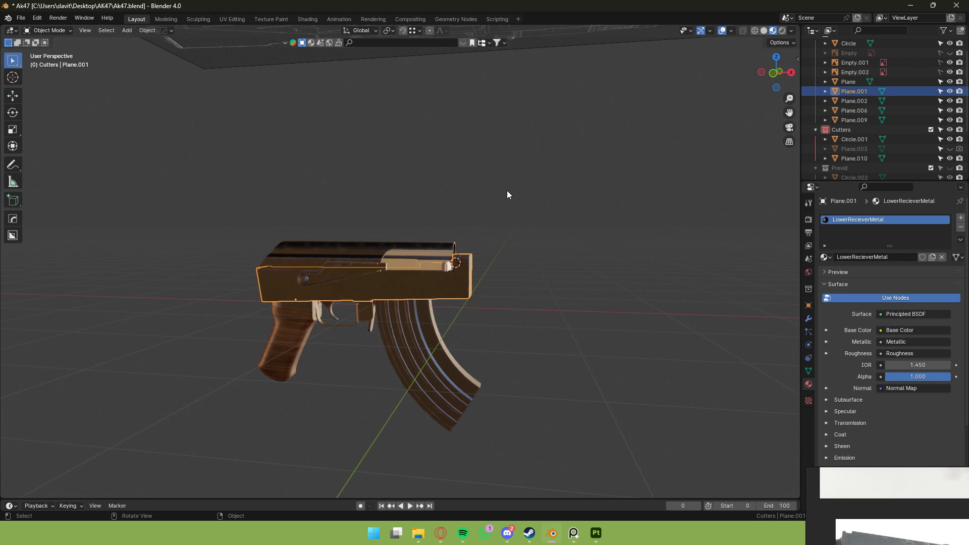
{"action": "middle_click_drag", "start_coordinate": [507, 190], "coordinate": [320, 253]}
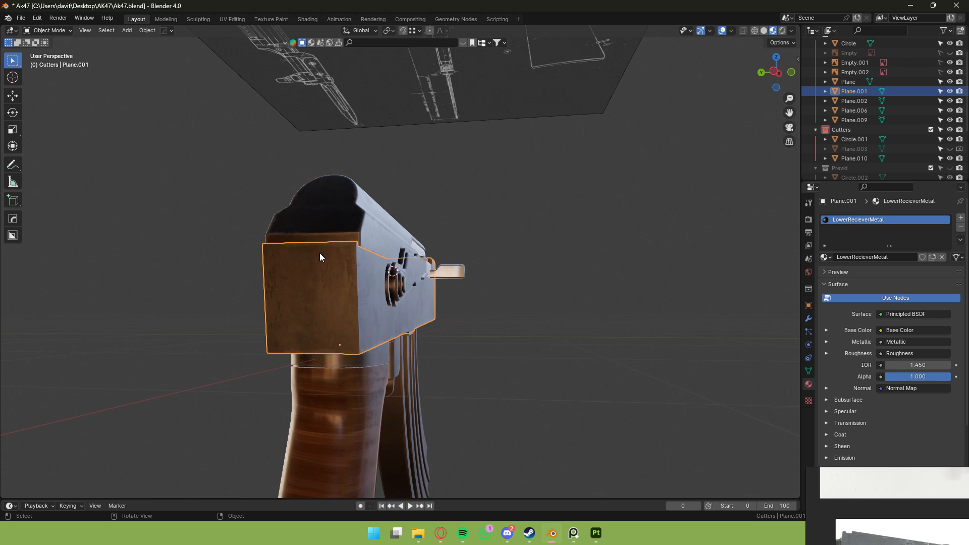
{"action": "left_click", "coordinate": [506, 216]}
{"action": "middle_click_drag", "start_coordinate": [507, 216], "coordinate": [427, 229]}
{"action": "scroll", "coordinate": [427, 229], "scroll_direction": "down", "scroll_amount": 3}
{"action": "middle_click_drag", "start_coordinate": [548, 193], "coordinate": [489, 199]}
{"action": "scroll", "coordinate": [487, 208], "scroll_direction": "down", "scroll_amount": 3}
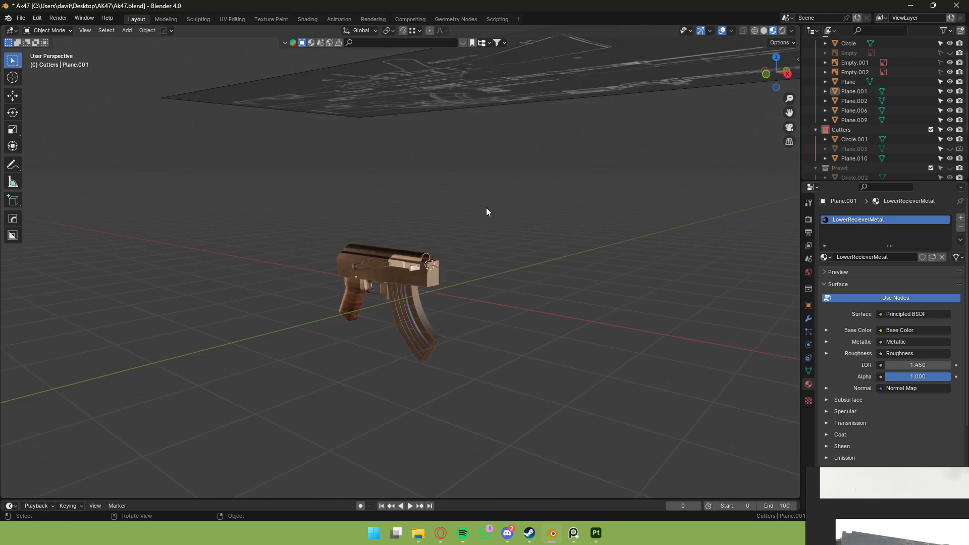
{"action": "scroll", "coordinate": [486, 212], "scroll_direction": "up", "scroll_amount": 5}
{"action": "middle_click_drag", "start_coordinate": [586, 241], "coordinate": [508, 262]}
{"action": "left_click", "coordinate": [506, 259]}
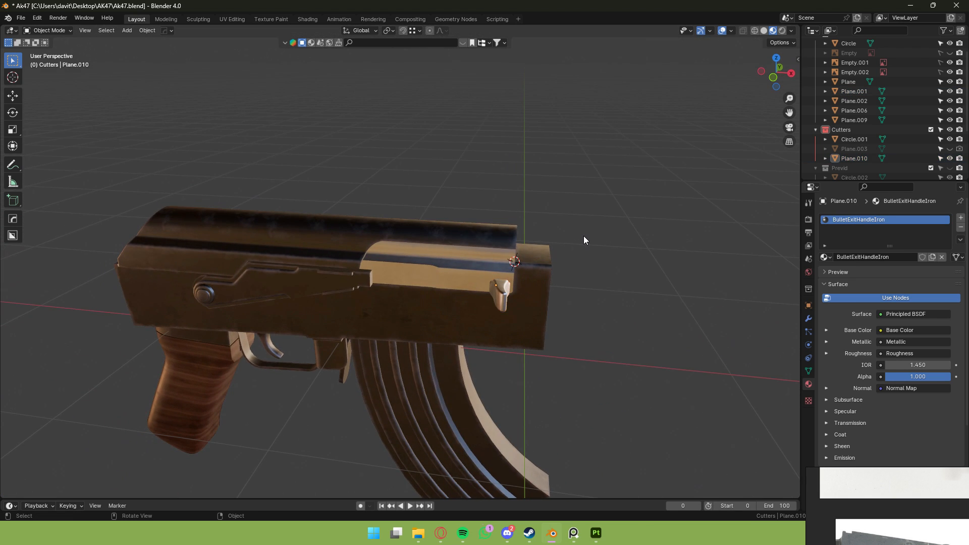
{"action": "middle_click_drag", "start_coordinate": [584, 235], "coordinate": [583, 223]}
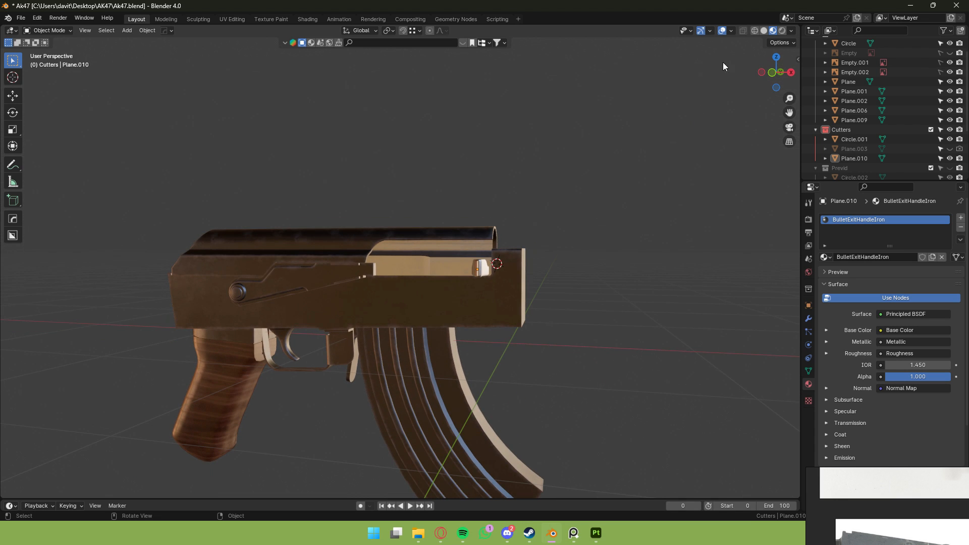
Hide the viewport overlays and view the textured gun without the grid from several angles.
{"action": "left_click", "coordinate": [723, 31]}
{"action": "middle_click_drag", "start_coordinate": [556, 161], "coordinate": [496, 105]}
{"action": "middle_click_drag", "start_coordinate": [495, 105], "coordinate": [485, 131]}
{"action": "left_click", "coordinate": [473, 171]}
{"action": "middle_click_drag", "start_coordinate": [474, 171], "coordinate": [602, 230]}
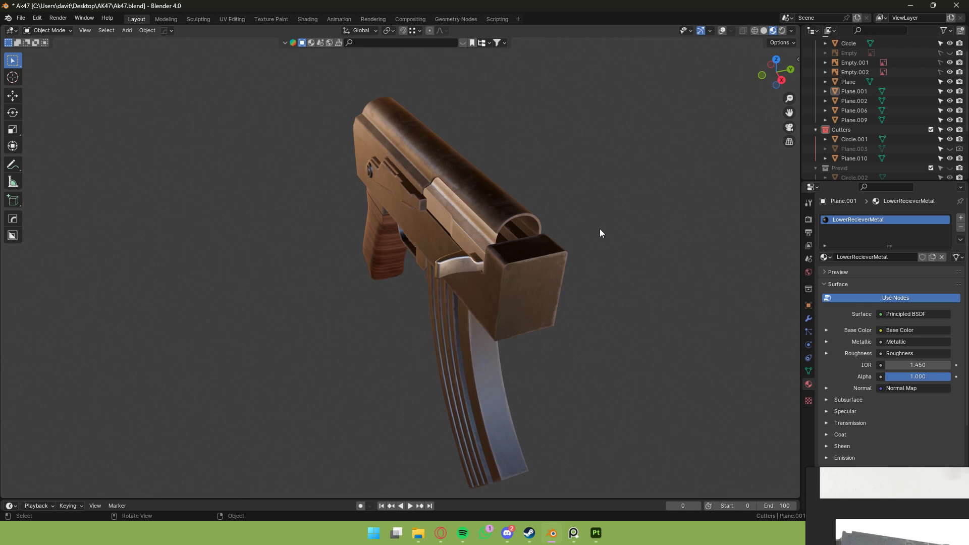
{"action": "middle_click_drag", "start_coordinate": [600, 232], "coordinate": [630, 212]}
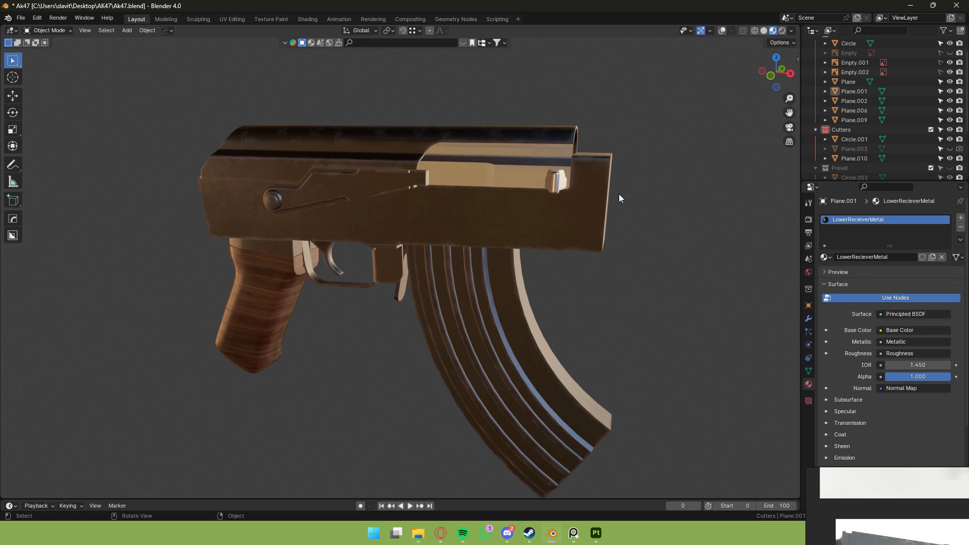
Examine the magazine and the underside of the receiver, then view the whole gun from a distance.
{"action": "middle_click_drag", "start_coordinate": [619, 195], "coordinate": [593, 99]}
{"action": "scroll", "coordinate": [636, 136], "scroll_direction": "up", "scroll_amount": 4}
{"action": "scroll", "coordinate": [663, 134], "scroll_direction": "down", "scroll_amount": 4}
{"action": "scroll", "coordinate": [593, 99], "scroll_direction": "up", "scroll_amount": 2}
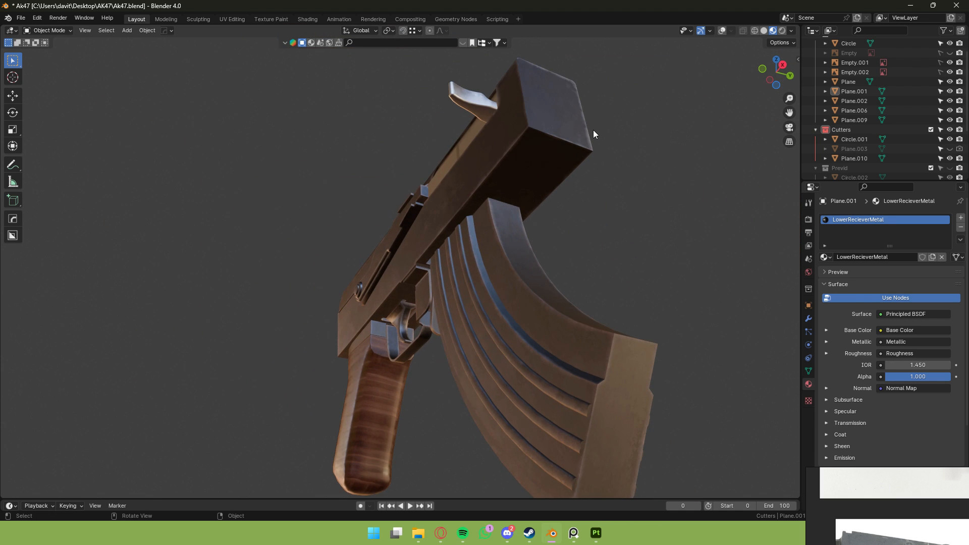
{"action": "left_click", "coordinate": [537, 244]}
{"action": "scroll", "coordinate": [585, 230], "scroll_direction": "down", "scroll_amount": 3}
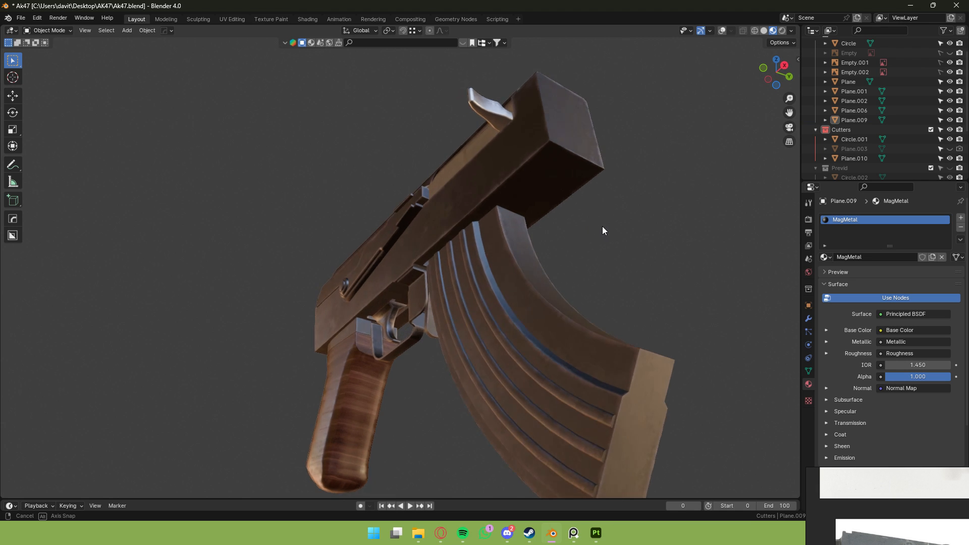
{"action": "middle_click_drag", "start_coordinate": [601, 226], "coordinate": [623, 309]}
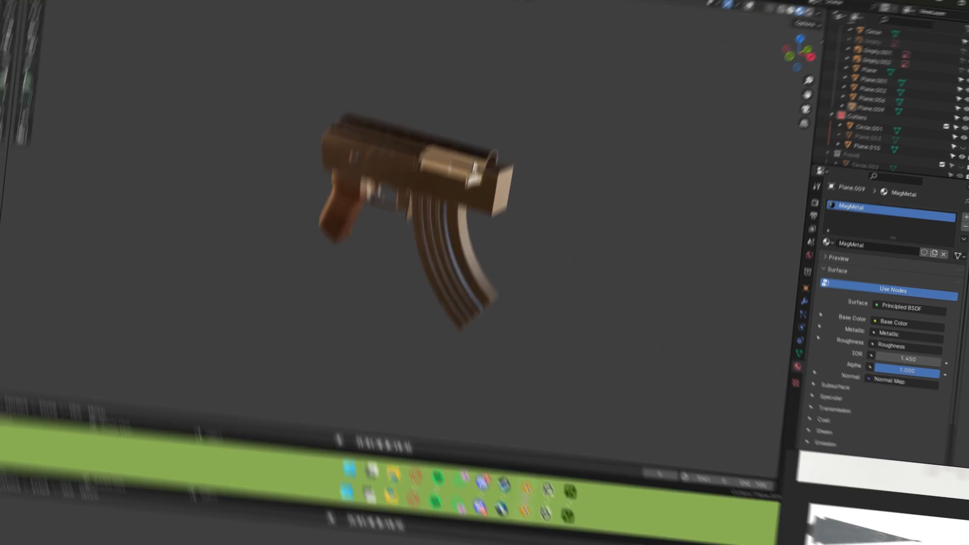